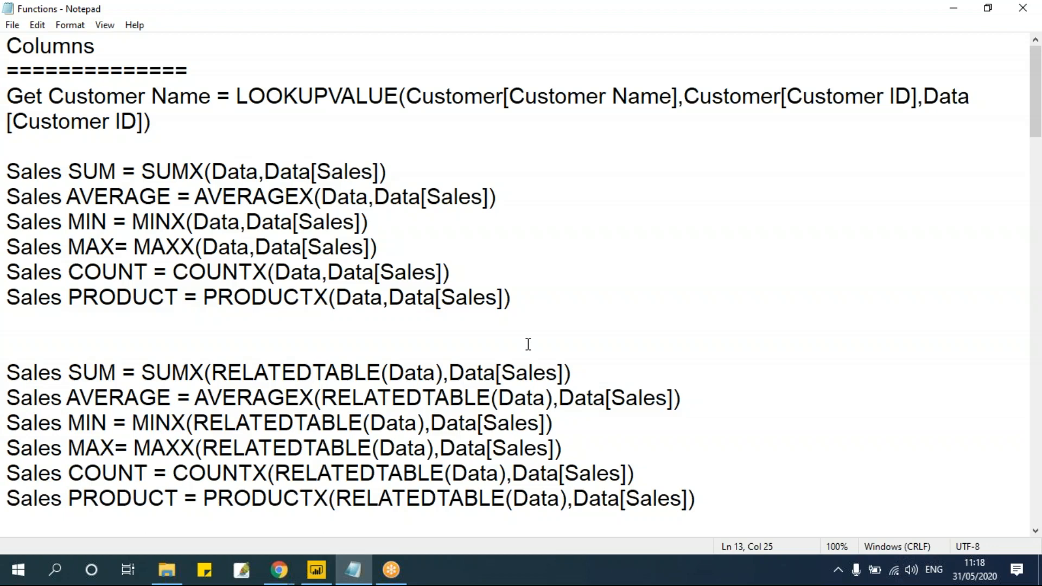
Review the DAX function notes, then examine the LOOKUPVALUE function in the Get Customer Name formula
click(392, 178)
scroll(310, 206, down, 15)
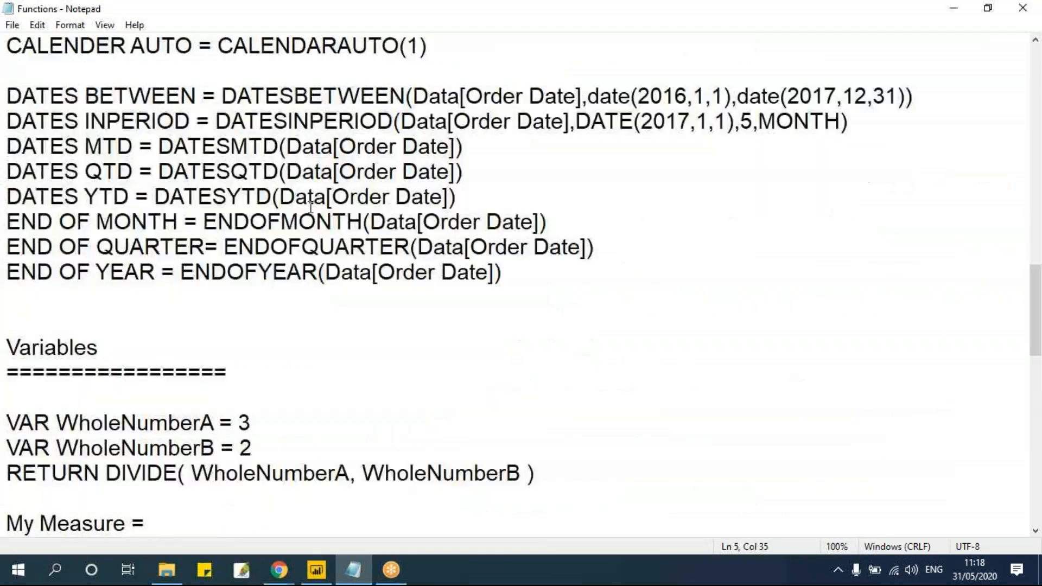
scroll(310, 206, down, 14)
scroll(311, 206, up, 20)
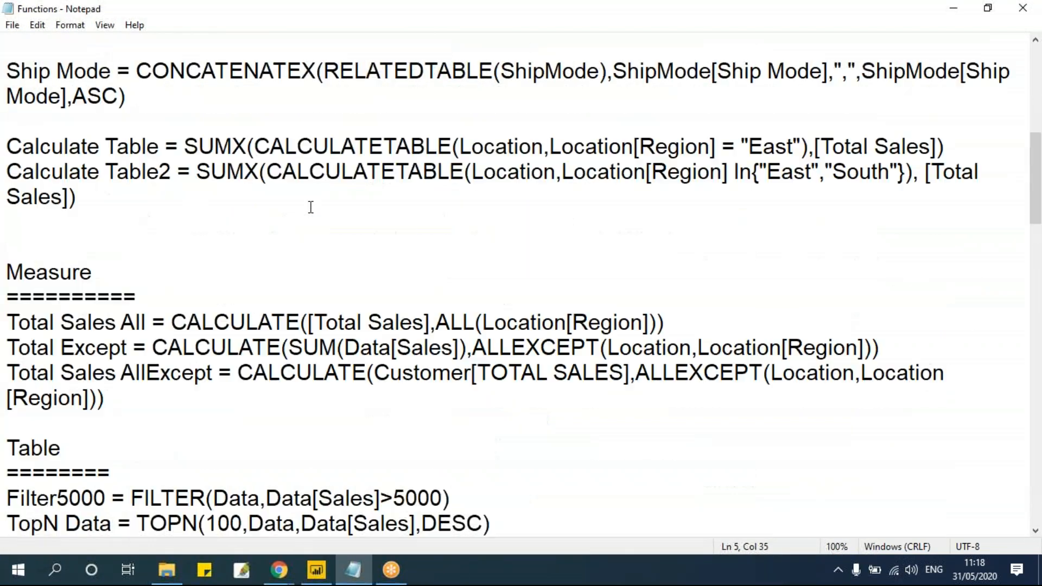
scroll(304, 206, up, 5)
click(233, 130)
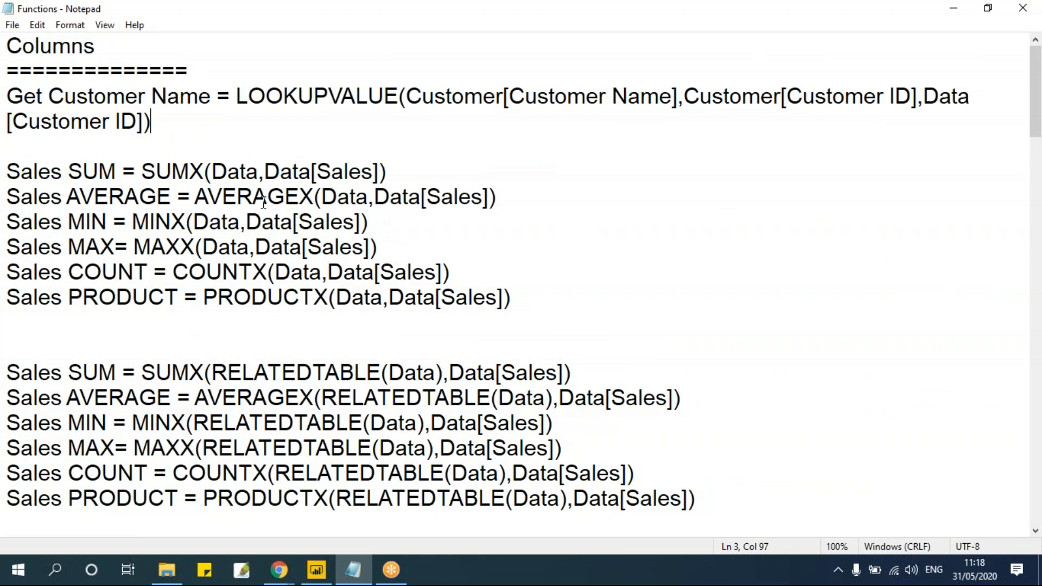
drag(238, 96, 398, 95)
click(385, 153)
drag(236, 96, 395, 96)
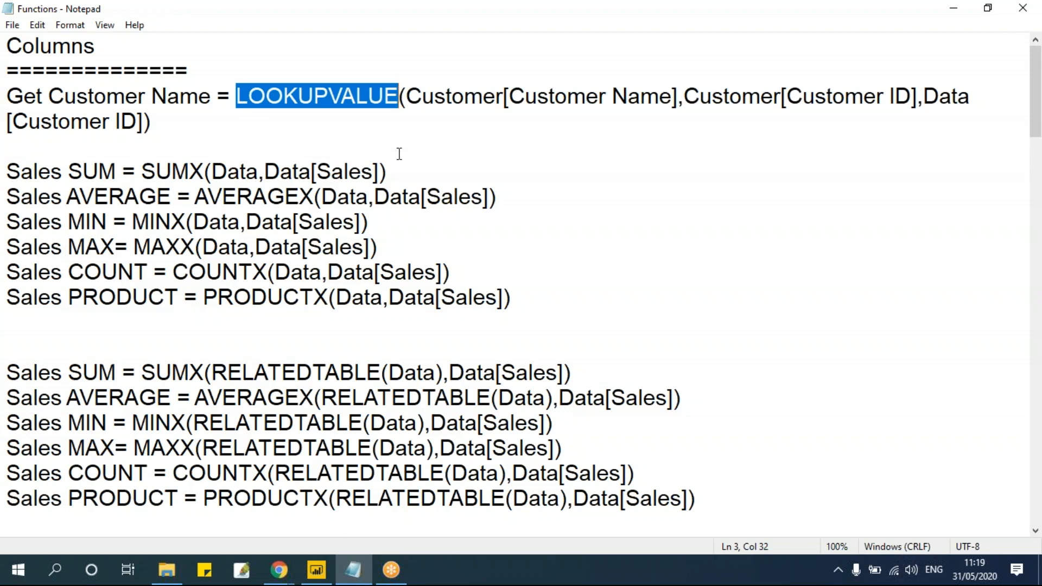
click(394, 119)
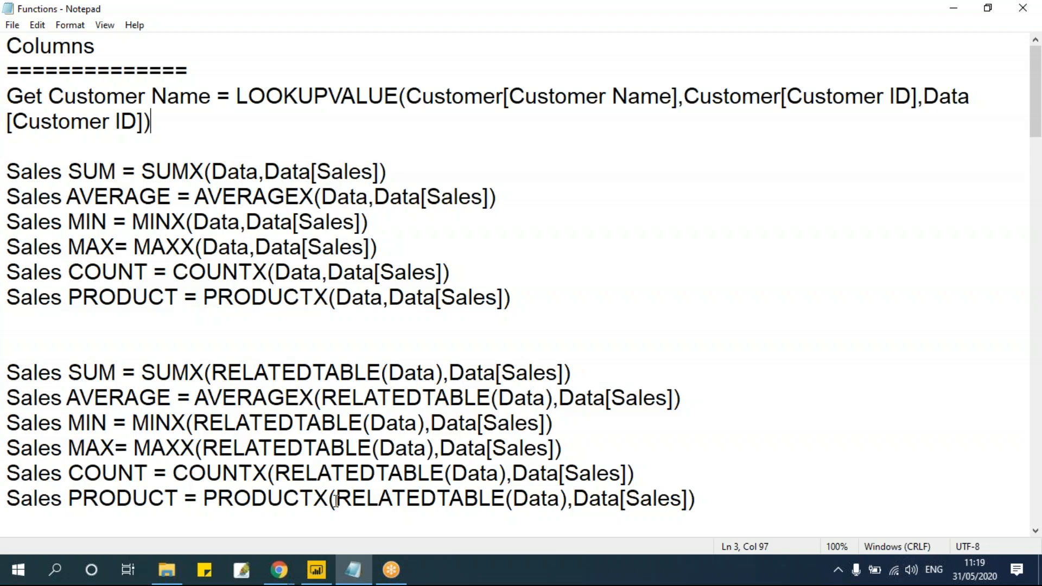
Switch to Power BI Desktop and view the Data and Location tables in the data view, ending on Data
mouse_move(317, 570)
click(329, 541)
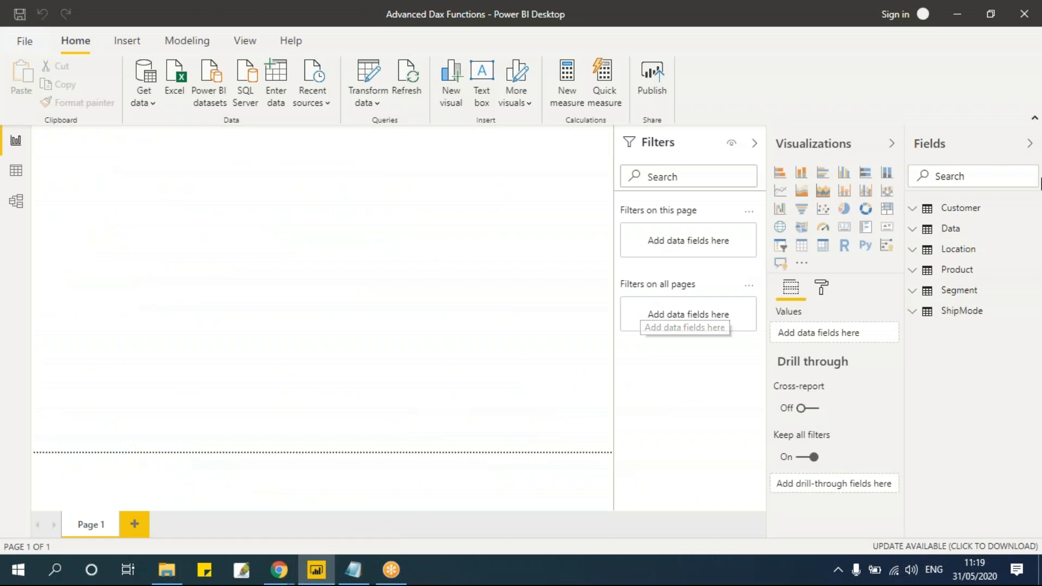
click(952, 229)
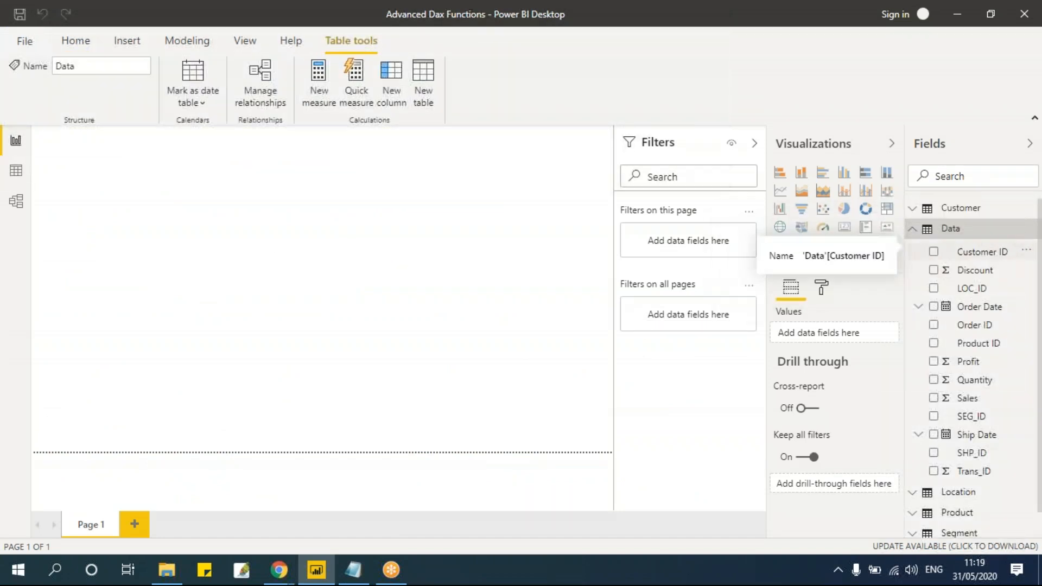
click(16, 173)
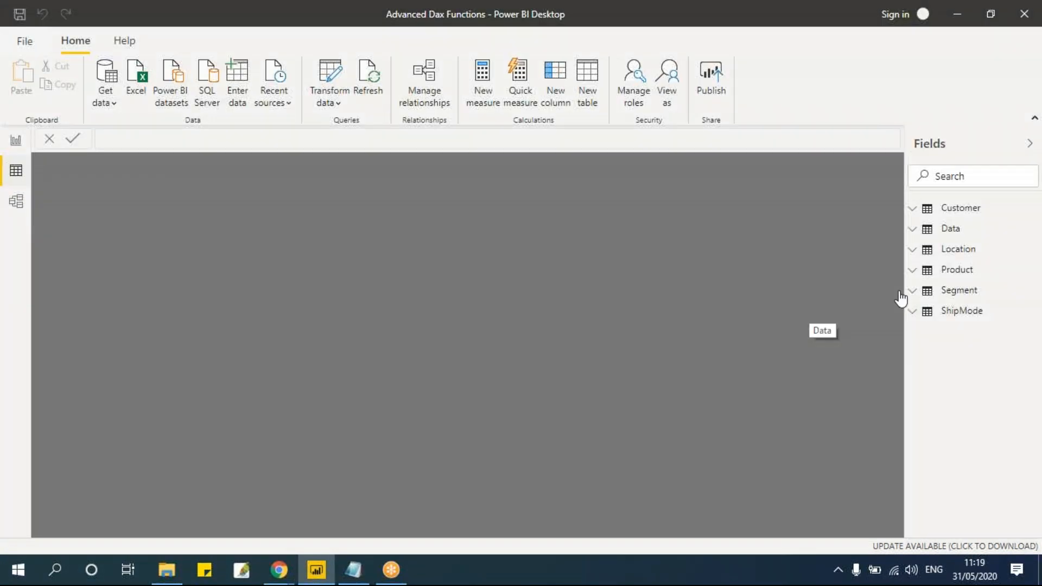
click(953, 232)
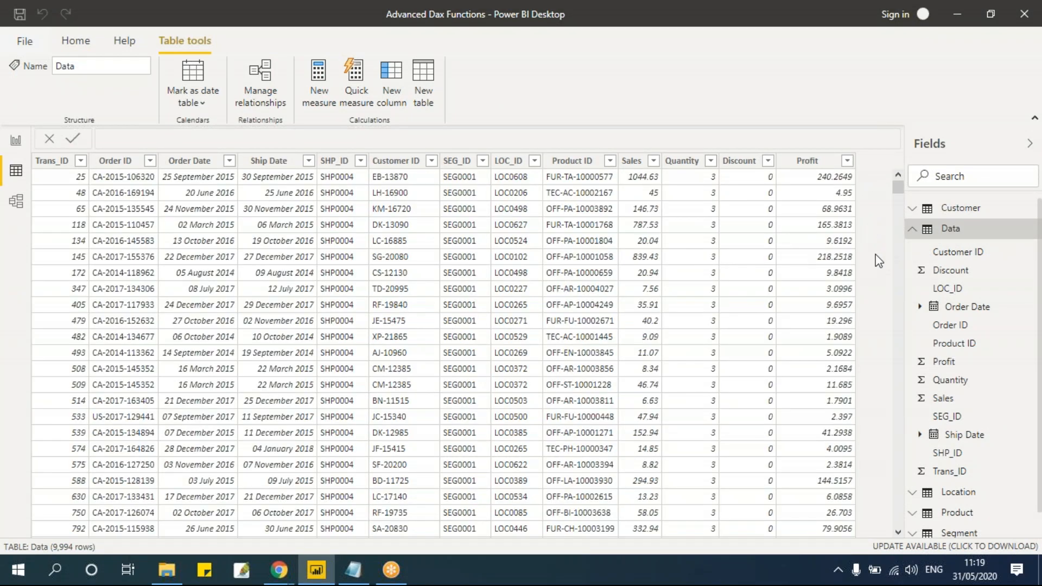
click(912, 228)
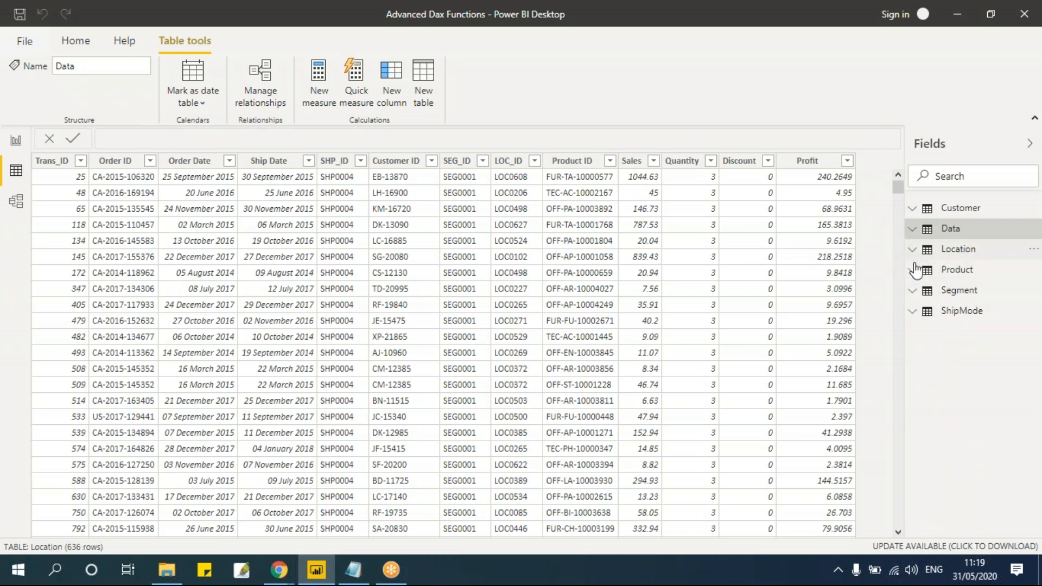
click(913, 250)
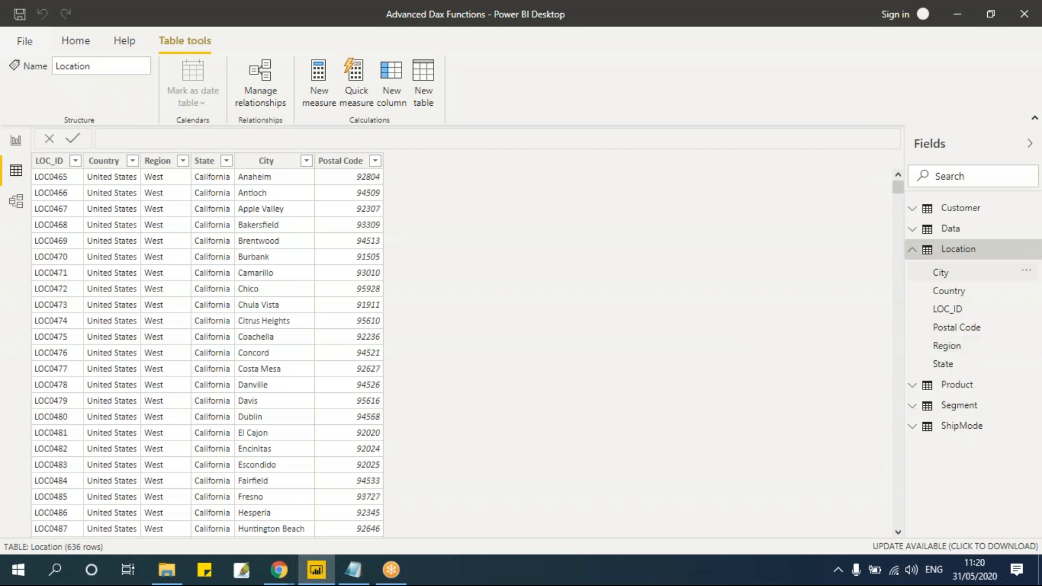
click(952, 231)
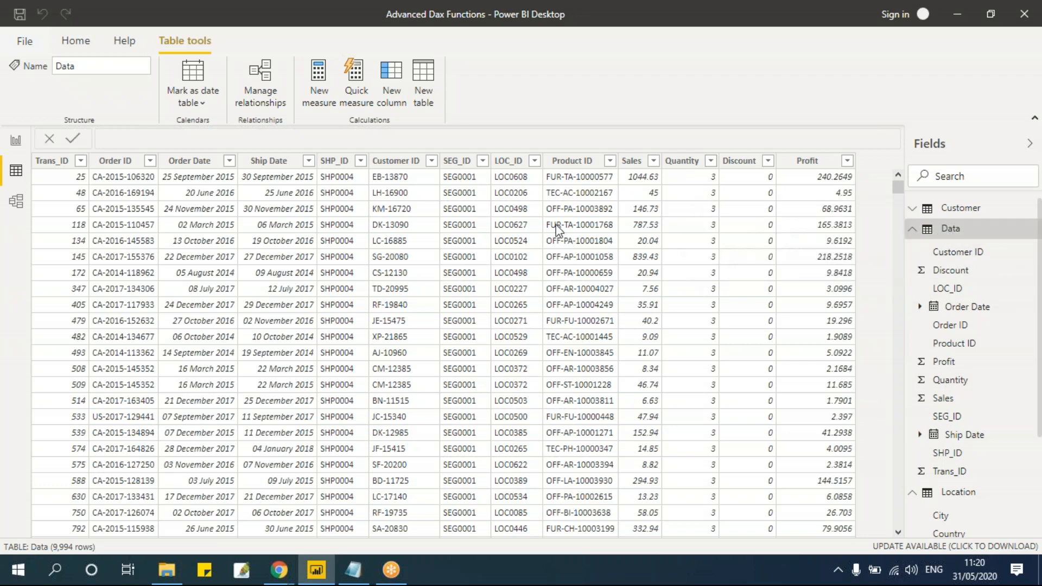
Add a calculated column to the Data table and name it Get Region
click(397, 94)
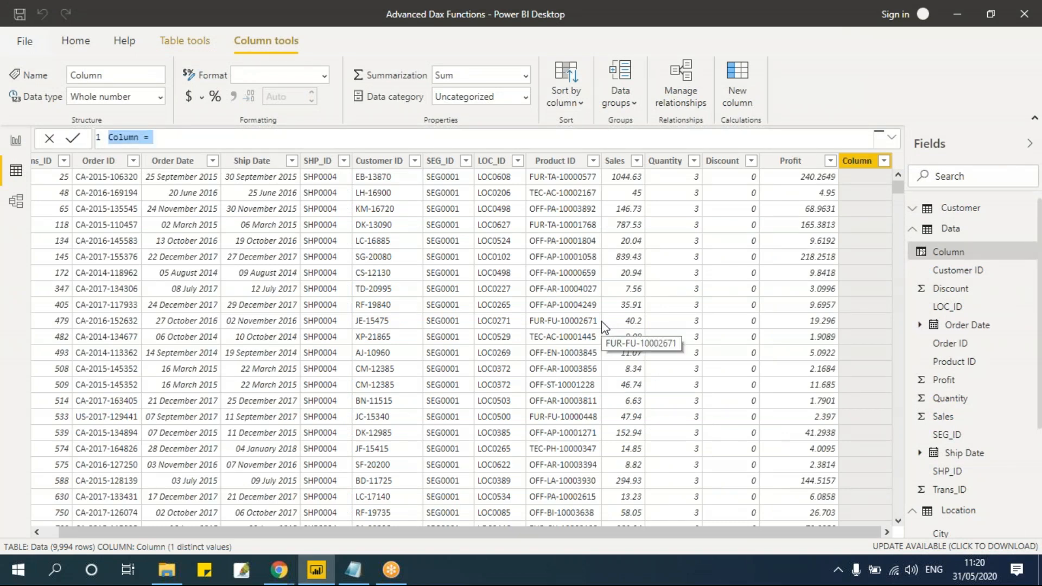
click(223, 139)
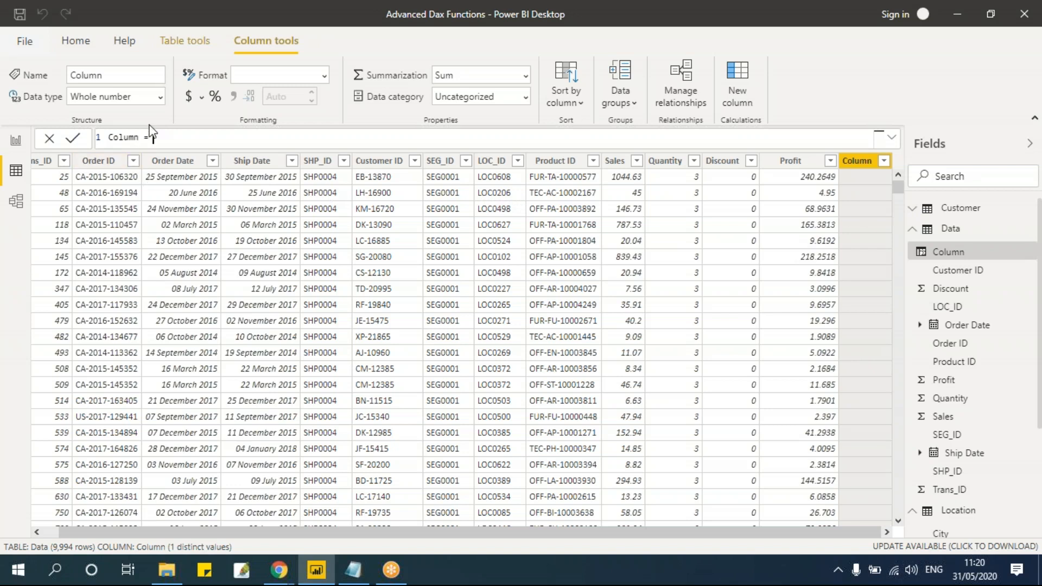
click(141, 138)
key(BackSpace)
key(BackSpace)
key(BackSpace)
key(BackSpace)
key(BackSpace)
key(BackSpace)
text(Get Region)
Start the Get Region formula with LOOKUPVALUE, using Location[Region] as the result column and Location[LOC_ID] as the search column
click(193, 136)
text(looku)
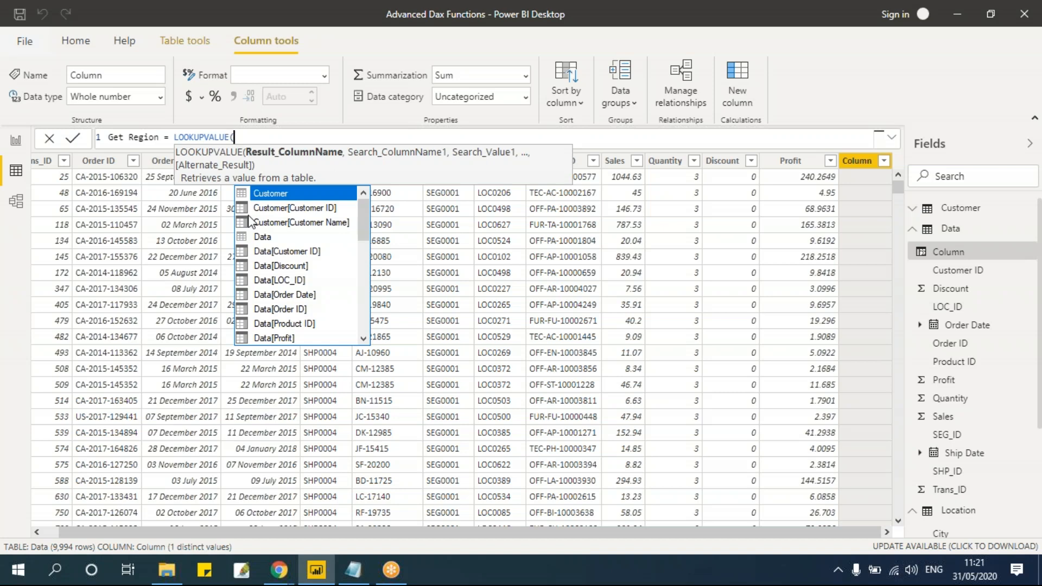
text(Location[Region],)
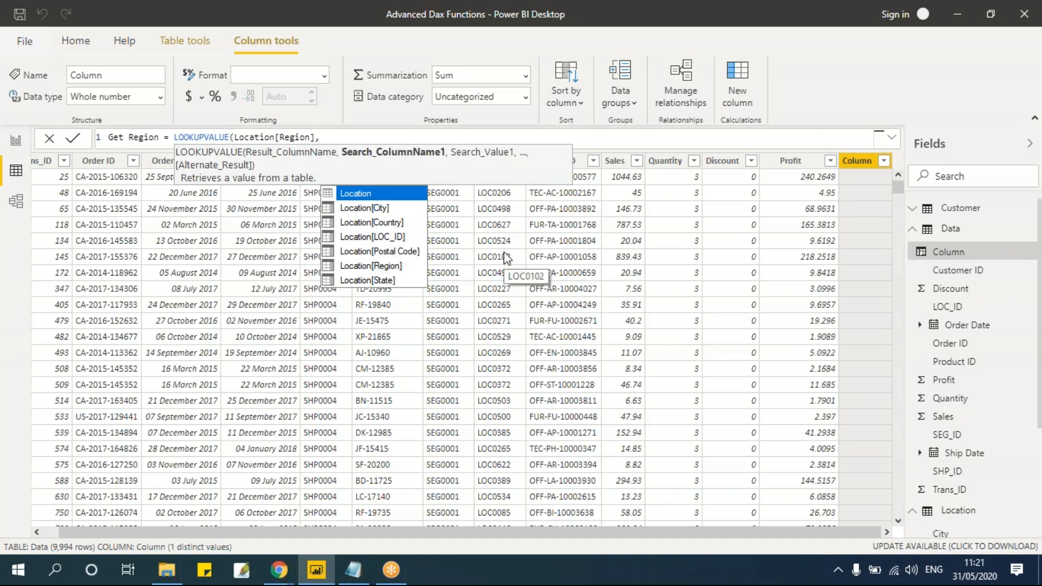
key(Down)
key(Down)
key(Down)
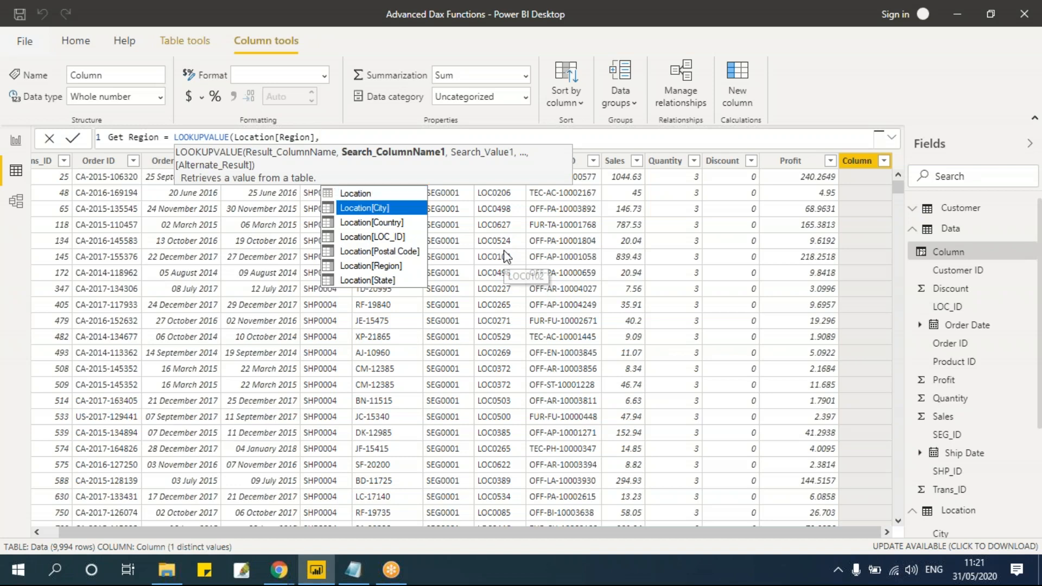
key(Tab)
text(,)
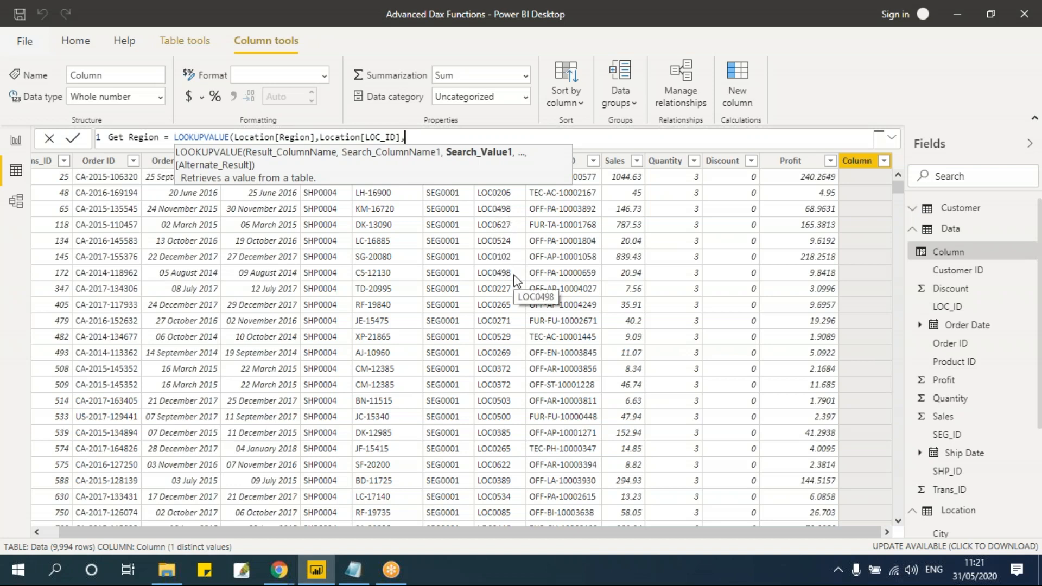
Complete the Get Region formula with Data[LOC_ID] as the search value and commit it
text(lo)
key(BackSpace)
key(BackSpace)
text(loc)
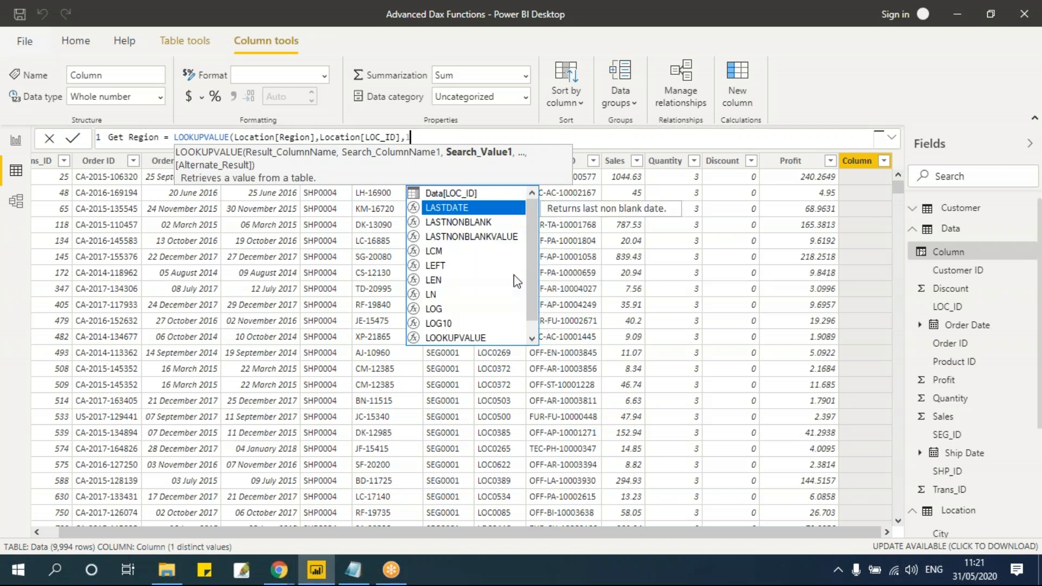
key(Tab)
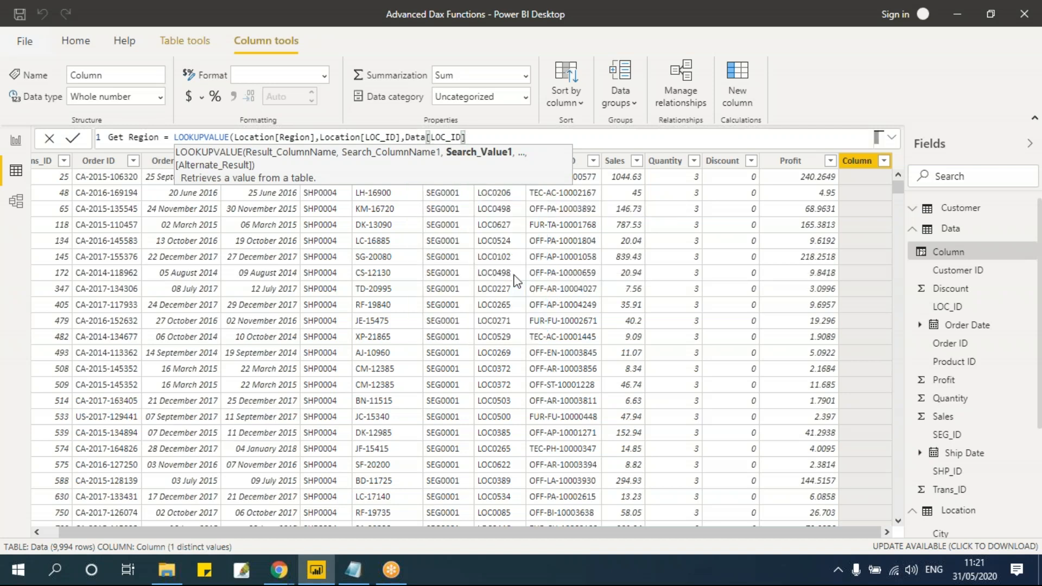
text())
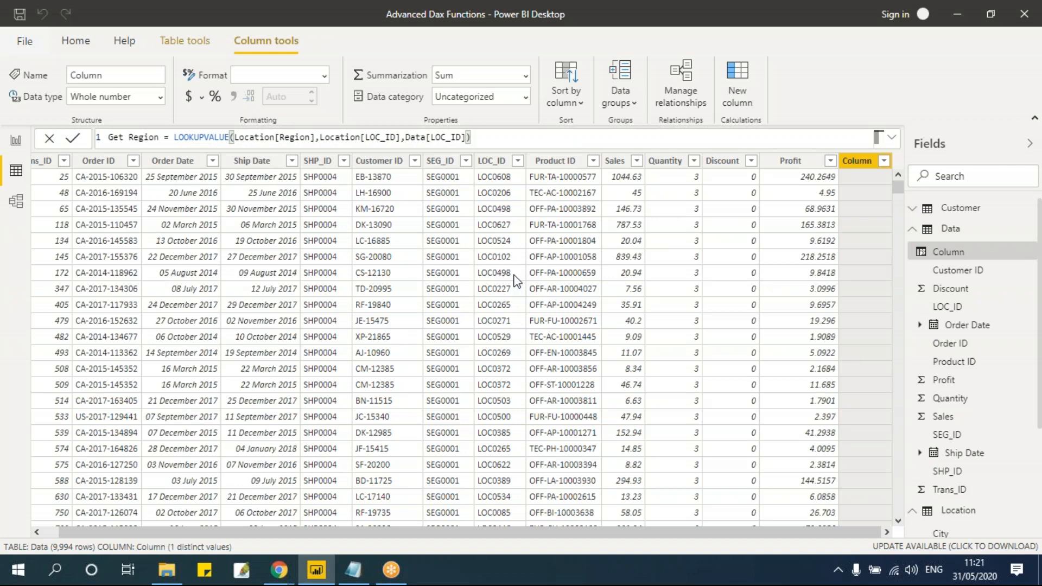
key(Return)
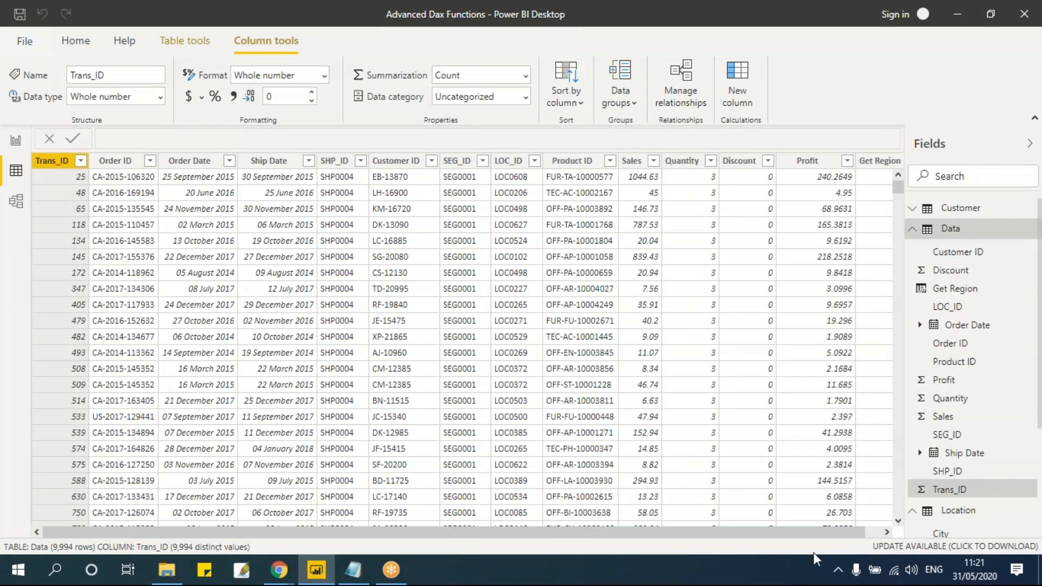
Examine the Get Region column in the Data table and compare it with the Location table
drag(827, 534, 858, 533)
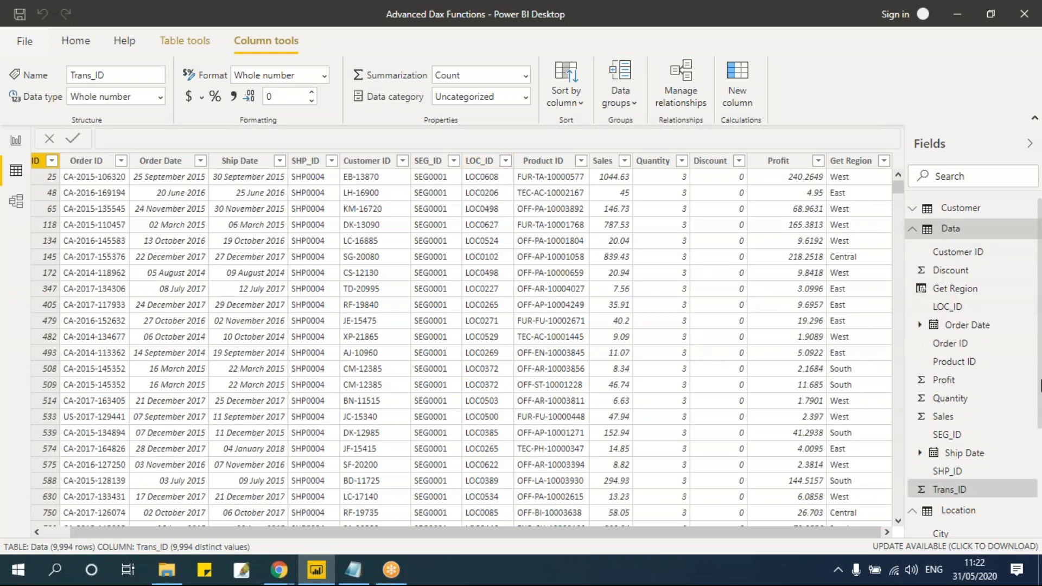
click(914, 233)
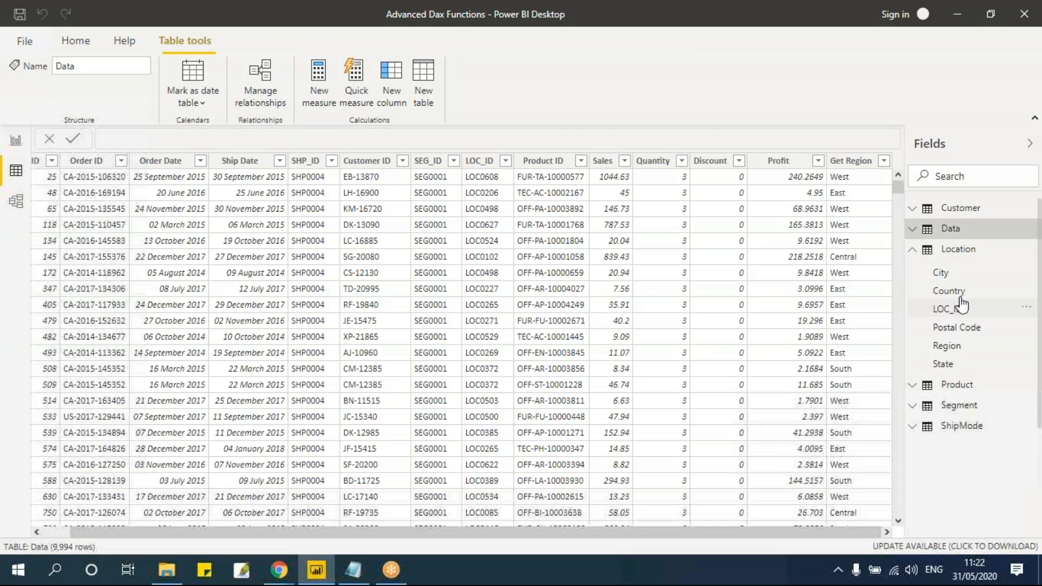
click(956, 250)
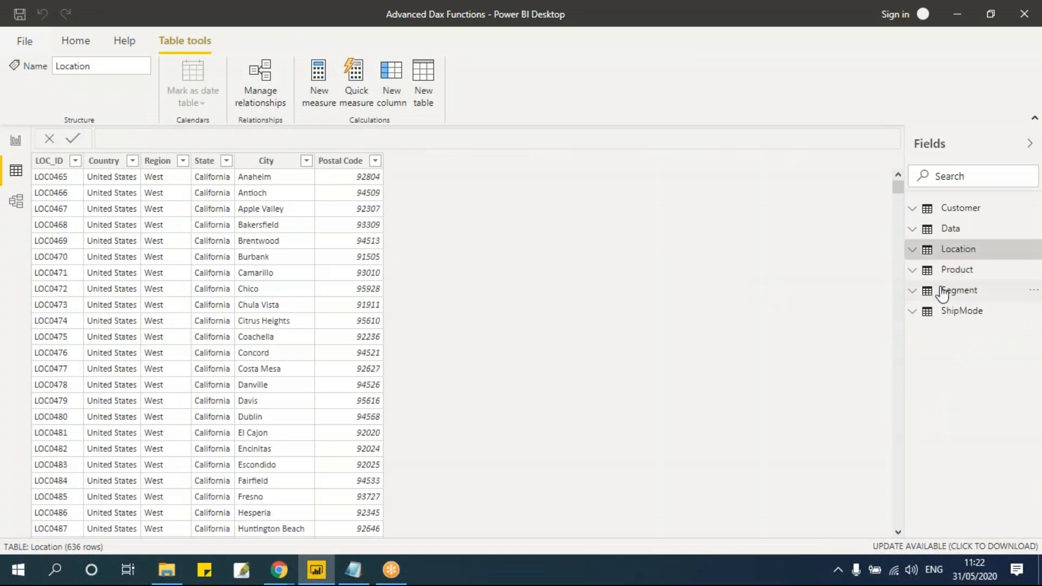
click(950, 232)
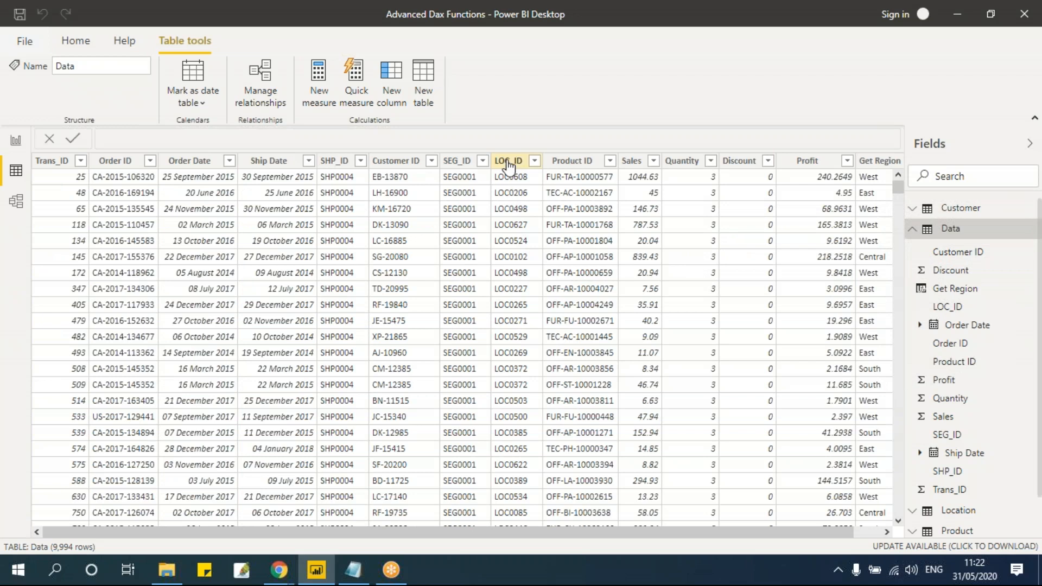
drag(504, 530, 899, 304)
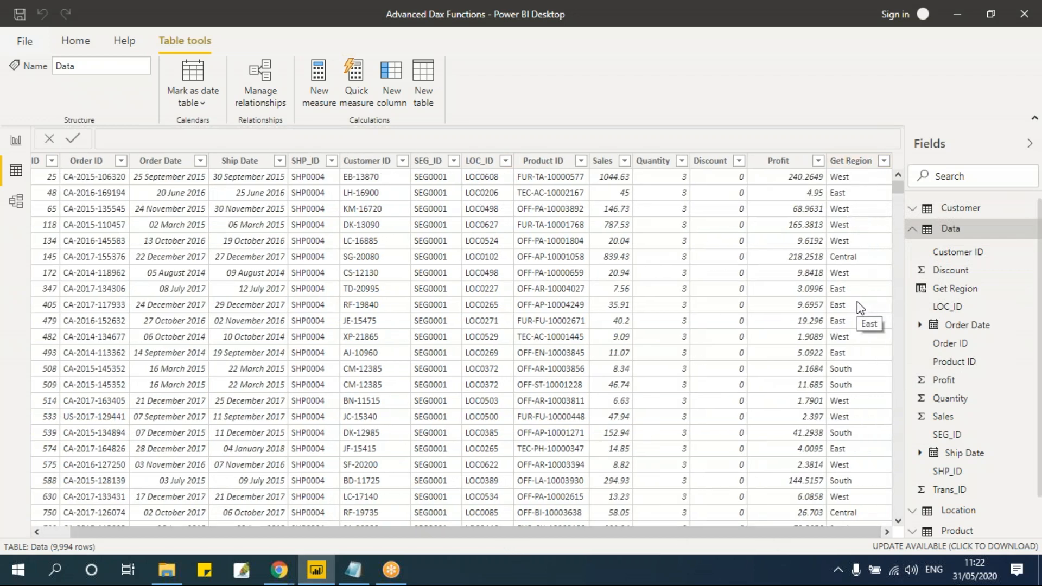
Add a calculated column named Get Sales to the Location table and begin its lookup formula
click(913, 228)
click(962, 250)
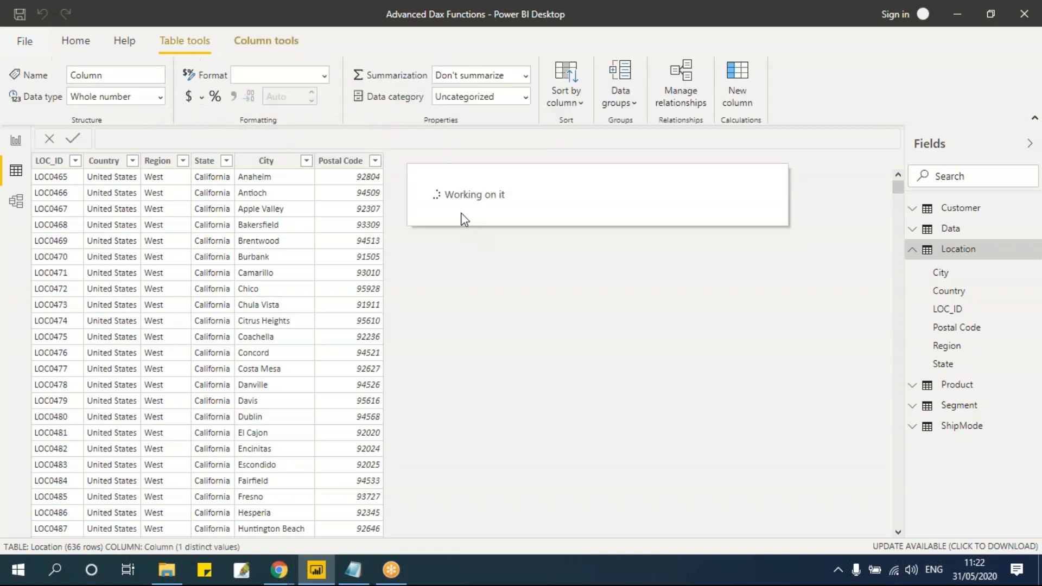
click(310, 138)
drag(140, 137, 108, 138)
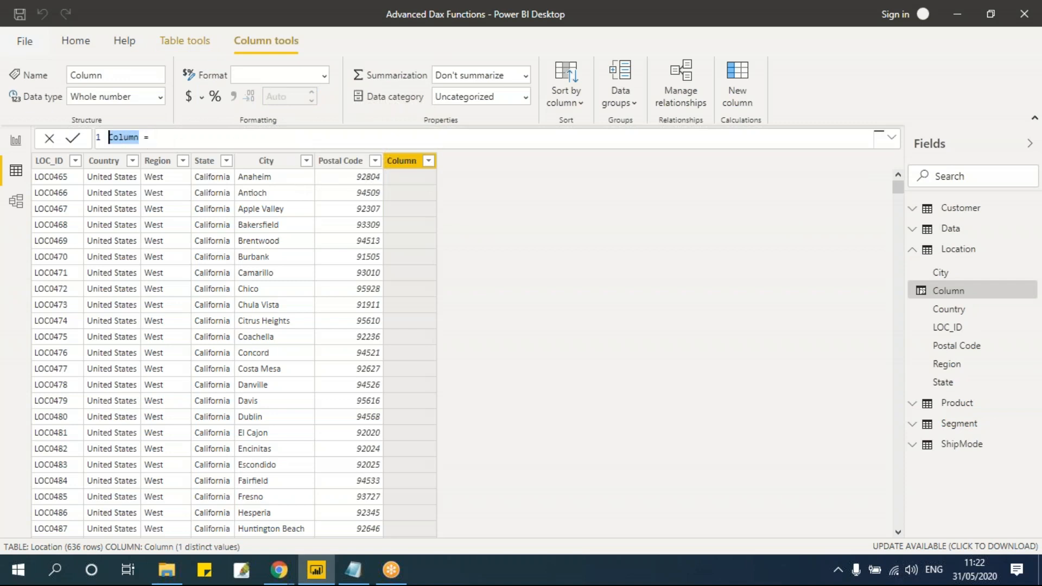
key(Right)
key(BackSpace)
key(BackSpace)
key(BackSpace)
key(BackSpace)
text(Get Salesloo)
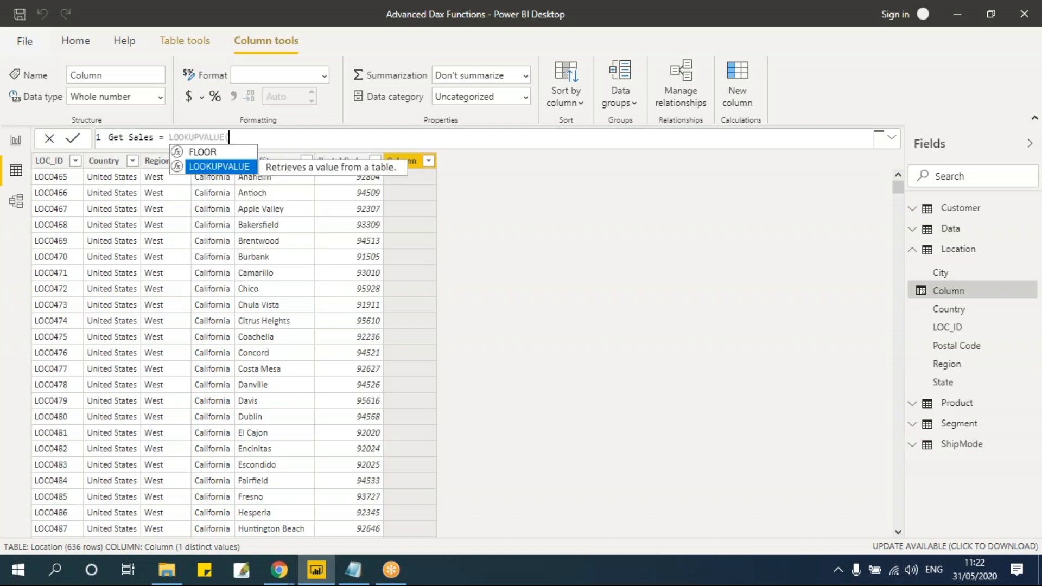
Set Data[Sales] as the result column of the LOOKUPVALUE function in the Get Sales formula
key(Tab)
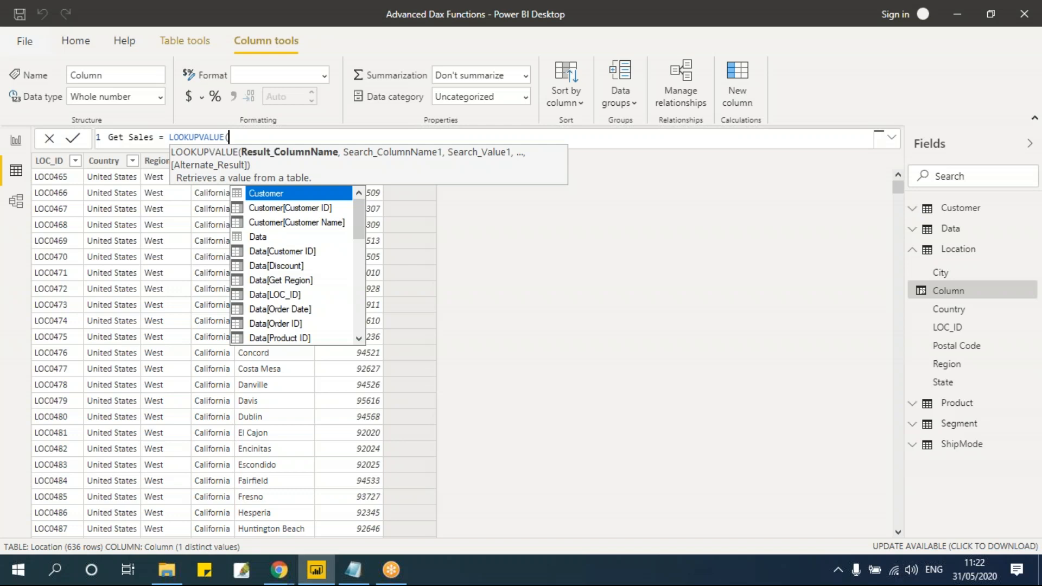
text(sal)
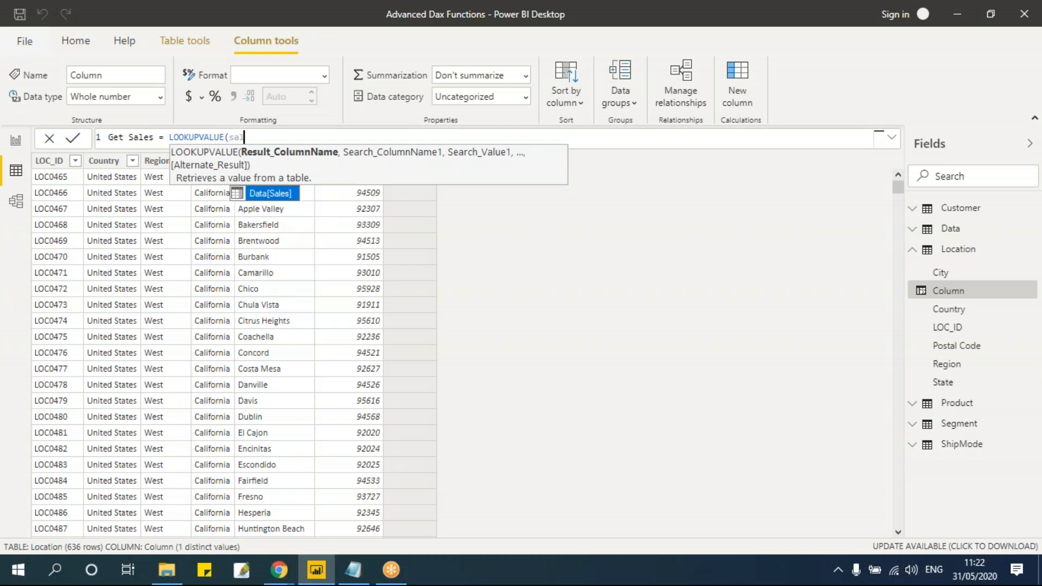
key(Tab)
text(,)
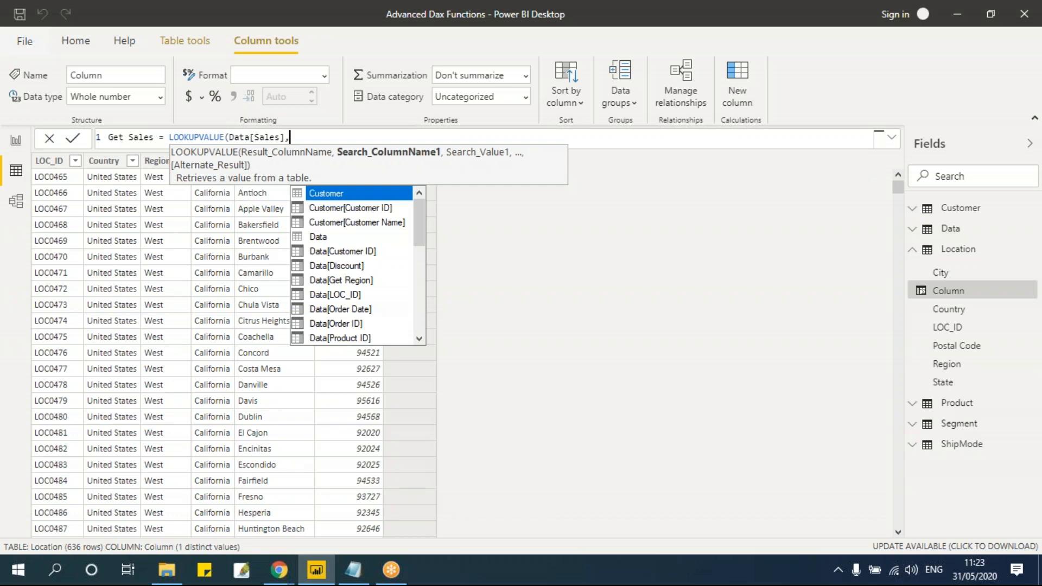
text(loc)
key(Down)
key(Down)
key(Down)
key(Tab)
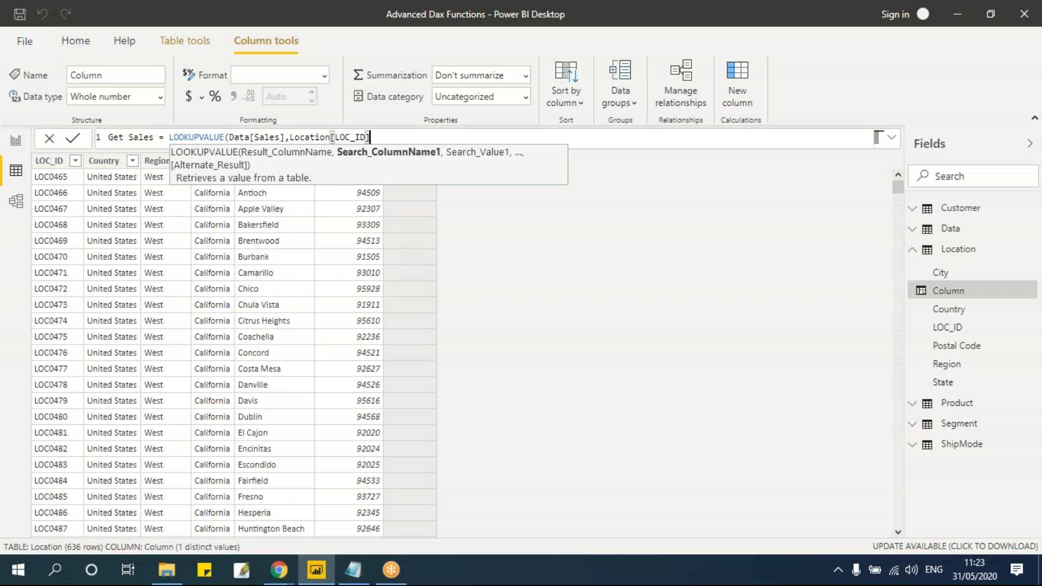
text(,)
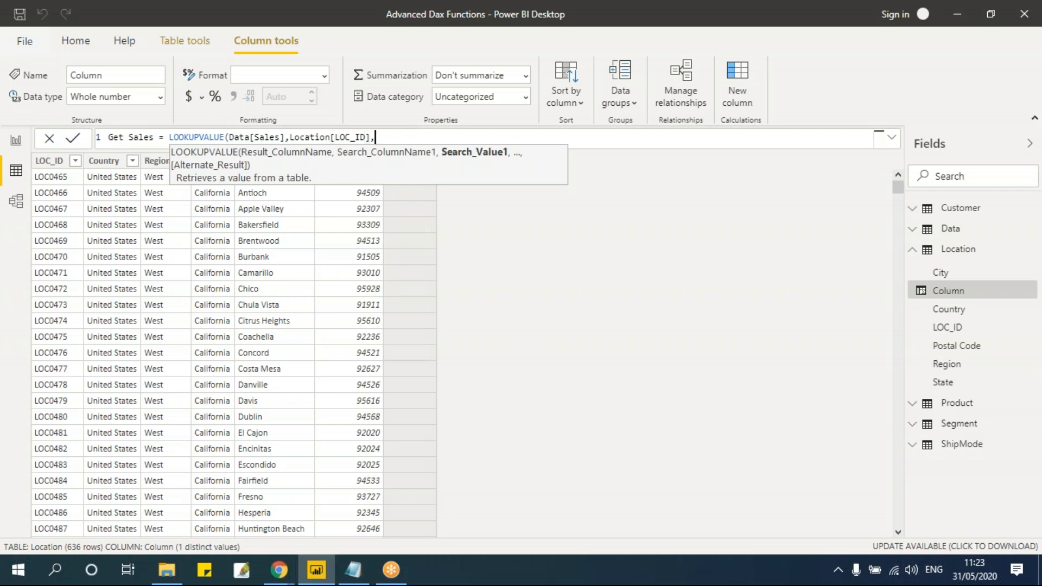
key(BackSpace)
key(BackSpace)
key(BackSpace)
key(BackSpace)
key(BackSpace)
key(BackSpace)
key(BackSpace)
key(BackSpace)
key(BackSpace)
key(BackSpace)
key(BackSpace)
key(BackSpace)
key(BackSpace)
key(BackSpace)
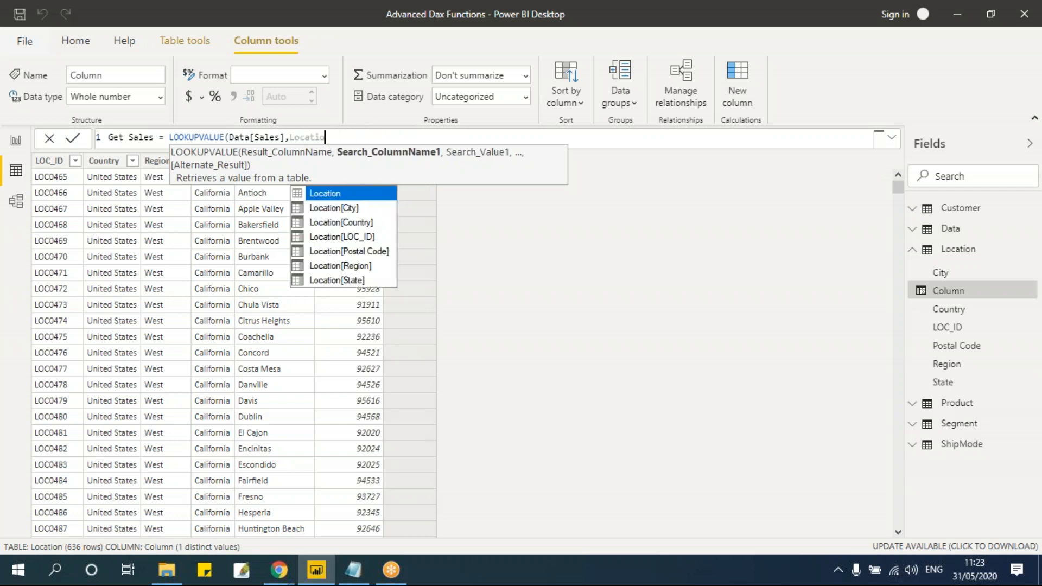
key(BackSpace)
key(BackSpace)
key(BackSpace)
Enter Data[LOC_ID] as the search column of the Get Sales lookup
text(dat)
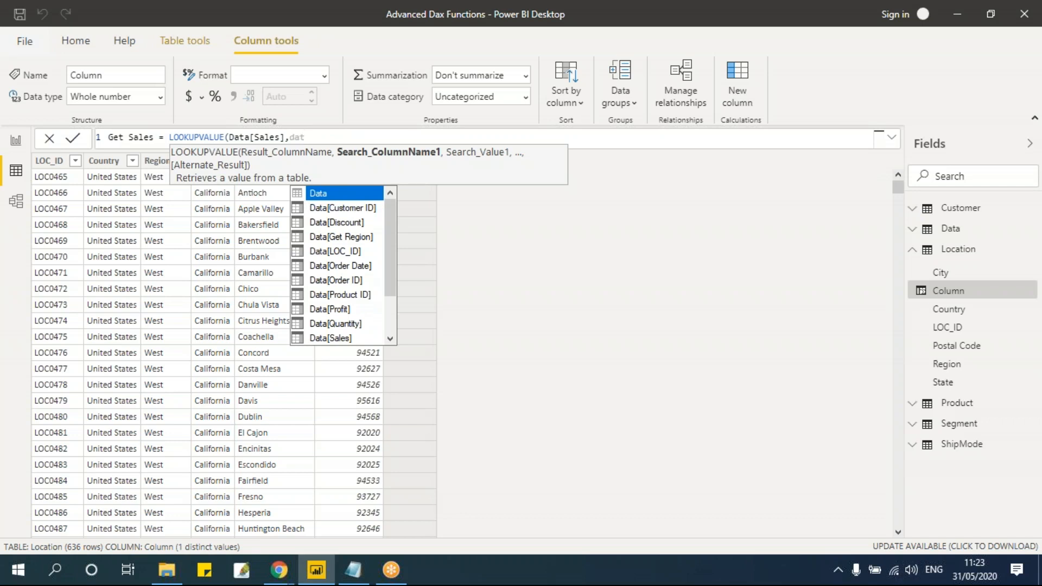
key(Down)
key(Down)
key(Down)
key(Down)
key(Tab)
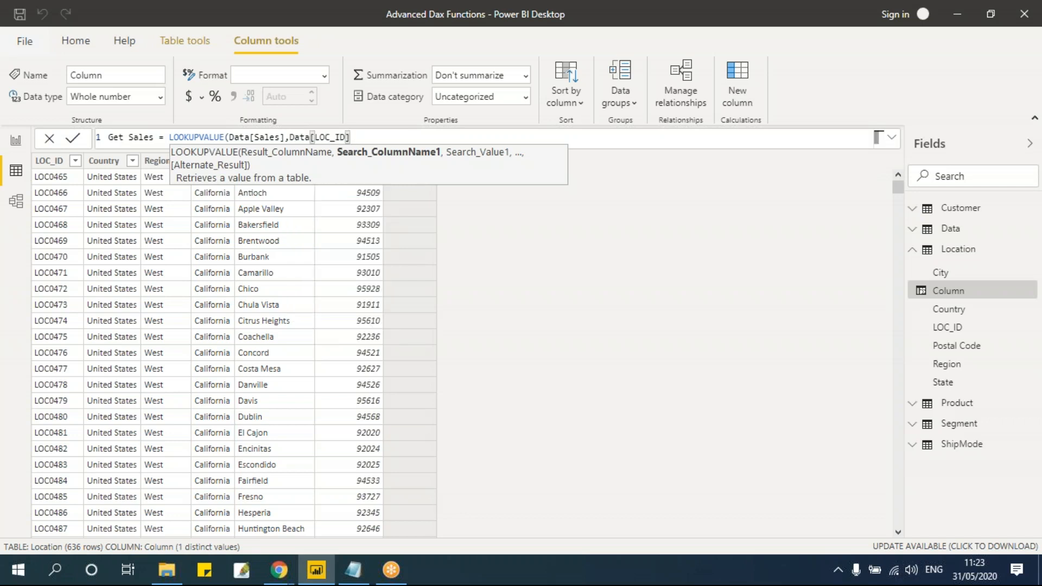
Add Location[LOC_ID] as the search value, close the LOOKUPVALUE function and commit the Get Sales formula
text(,loc)
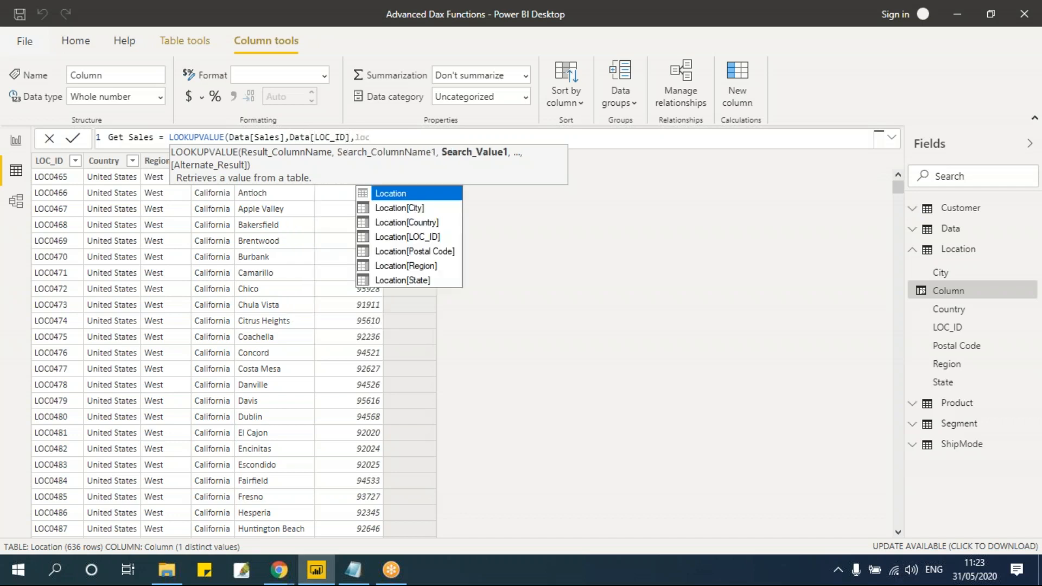
key(Down)
key(Down)
key(Down)
key(Tab)
text())
key(Return)
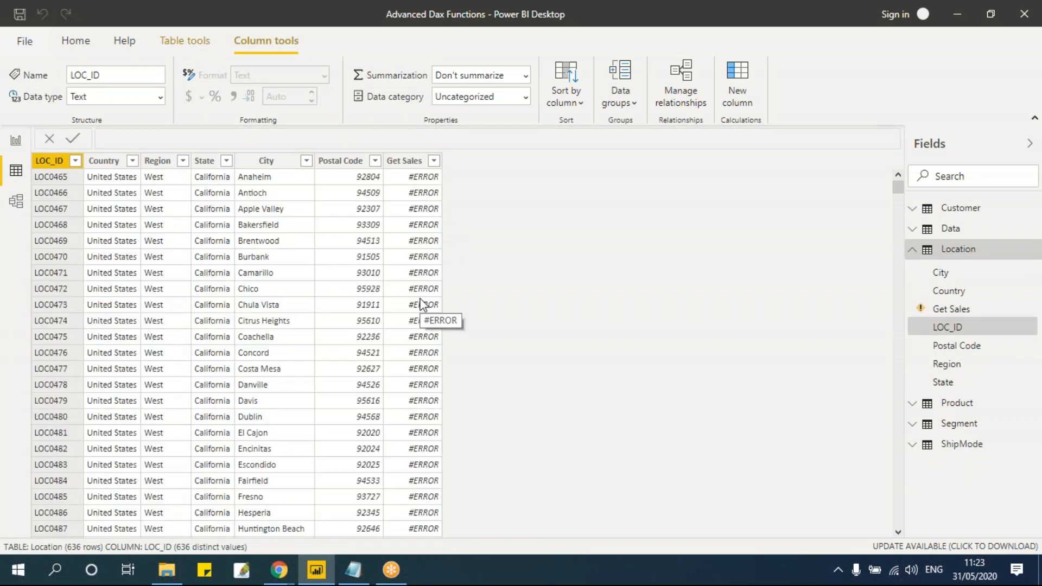
Select the Get Sales column and review its formula, focusing on the Data[Sales] and Data[LOC_ID] arguments
click(411, 162)
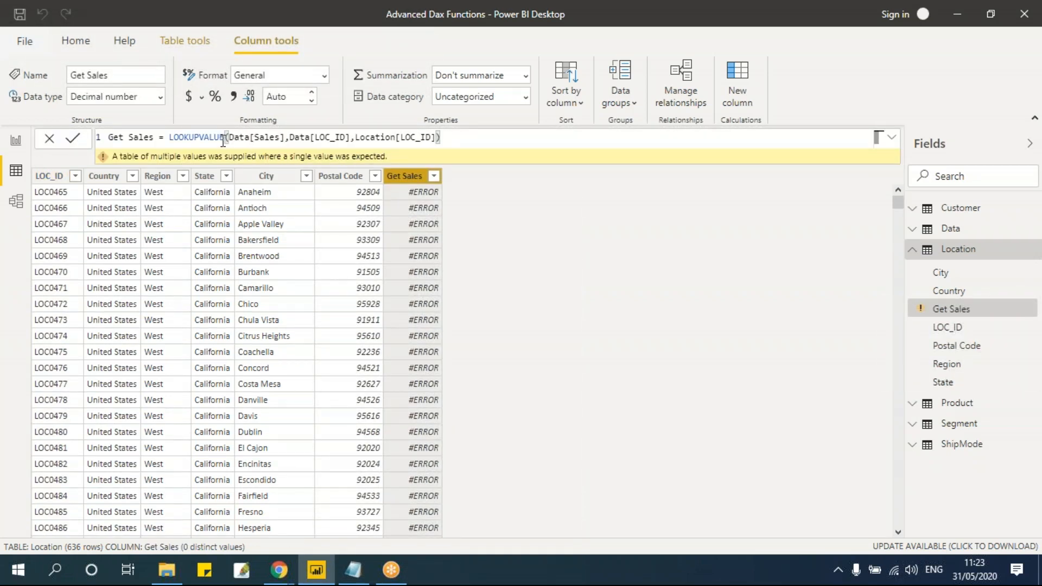
drag(229, 137, 355, 137)
click(353, 137)
drag(290, 137, 352, 139)
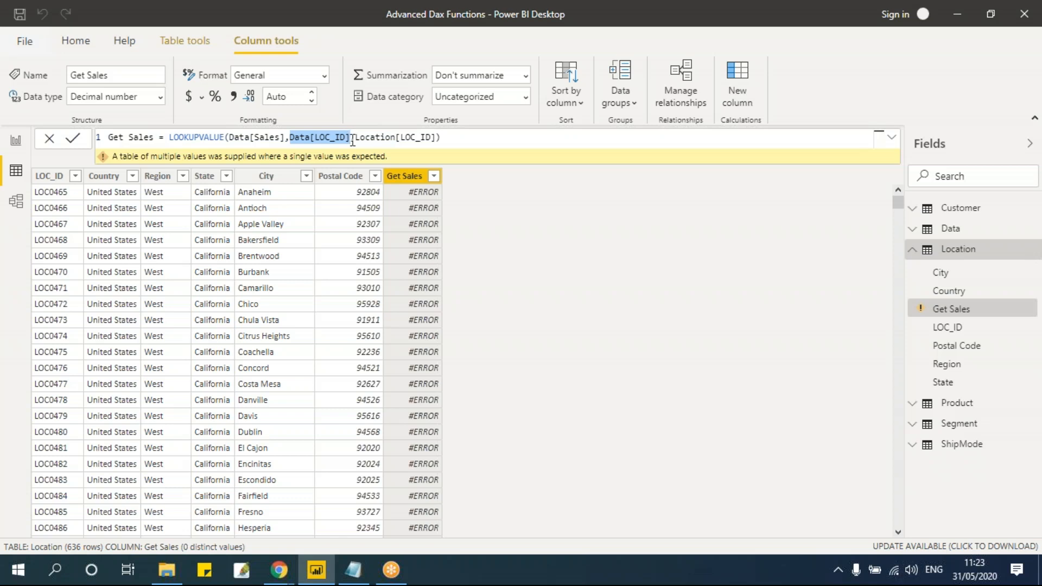
Open the Data table and inspect its LOC_ID column for repeated location IDs
click(951, 232)
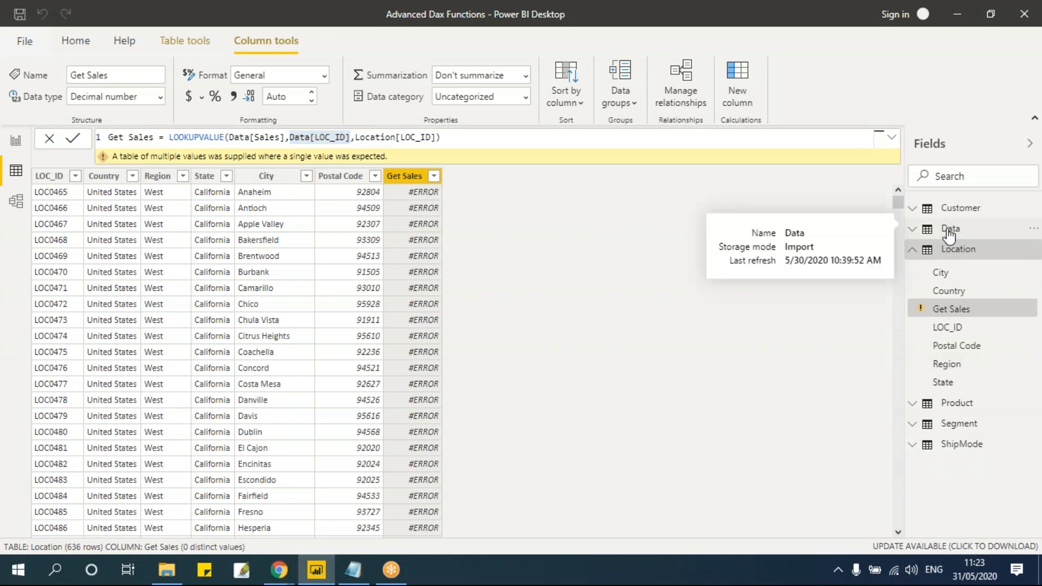
click(955, 233)
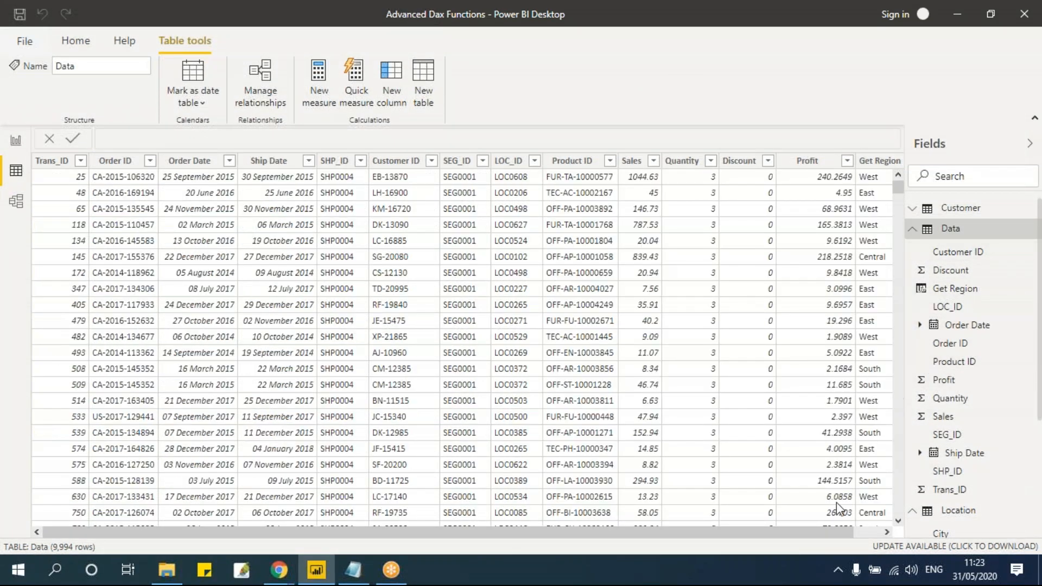
drag(849, 532, 897, 538)
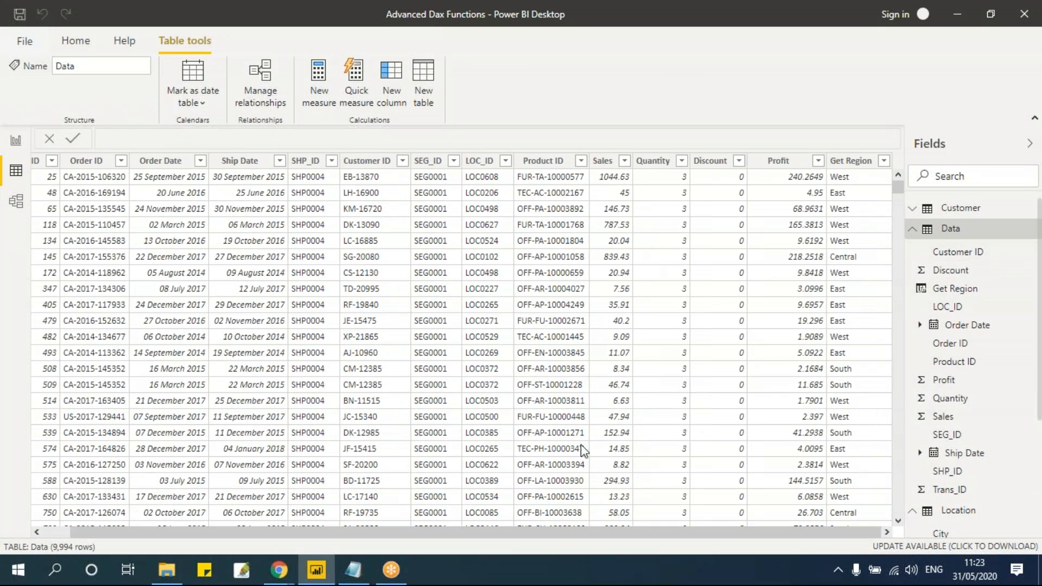
click(481, 163)
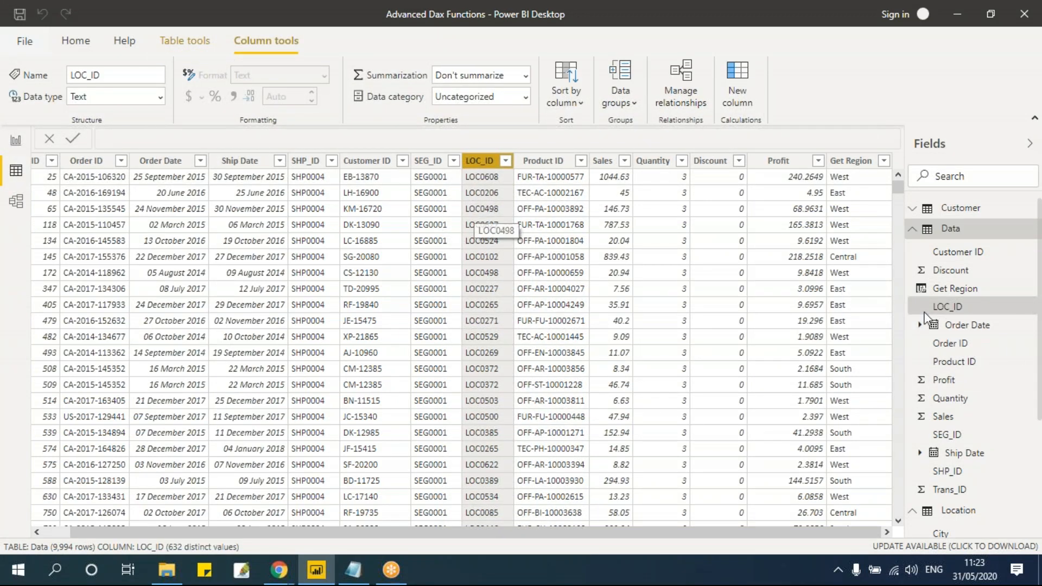
Return to the Location table and check the distinct values in its LOC_ID filter list
click(912, 233)
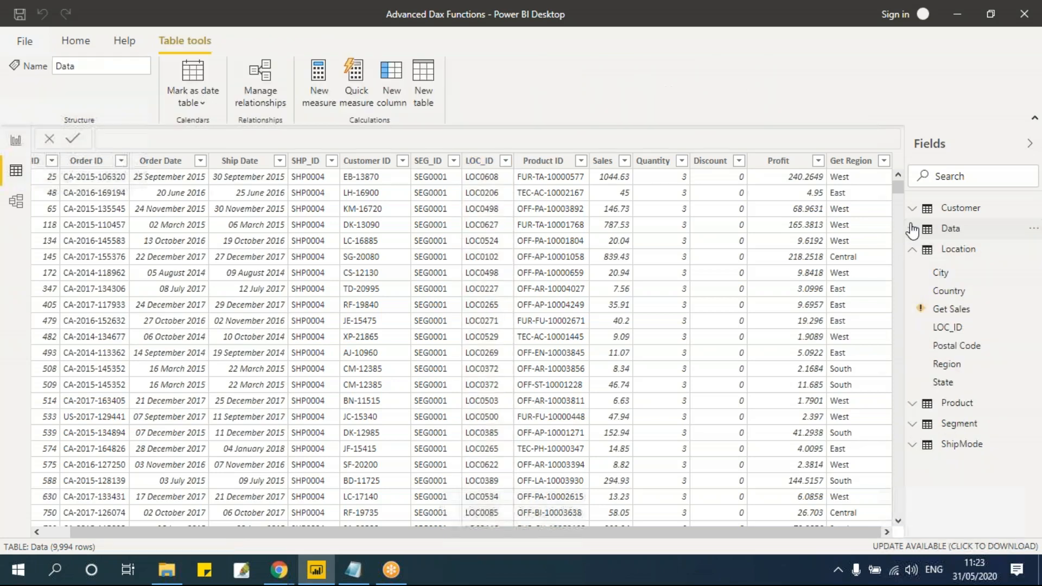
click(960, 253)
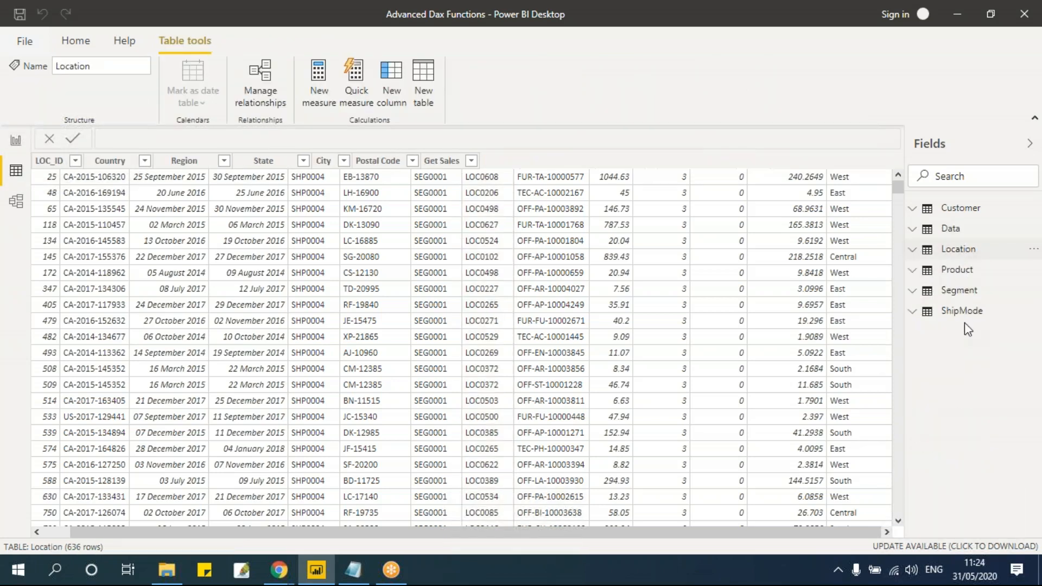
click(916, 251)
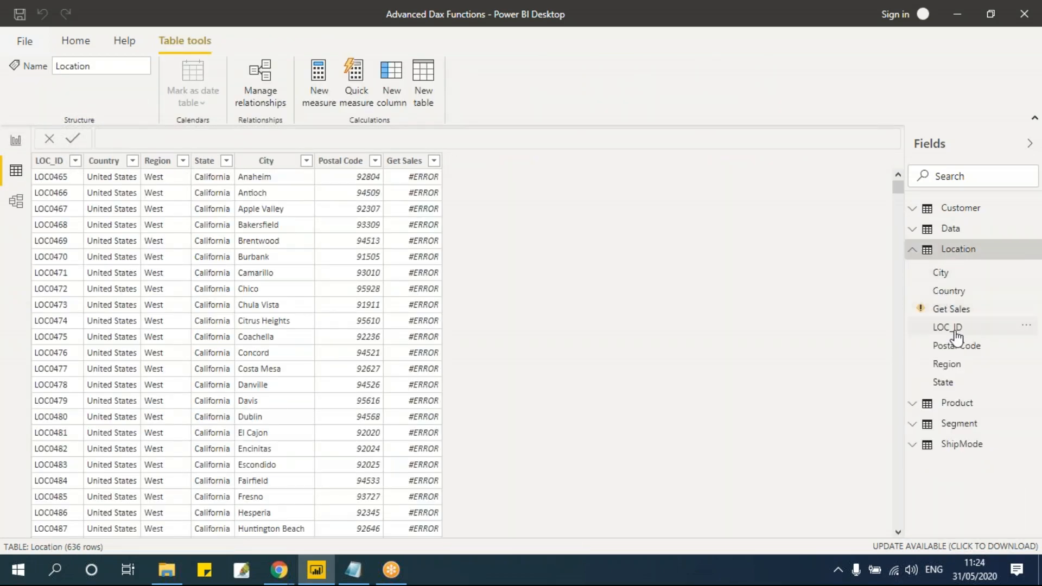
click(75, 162)
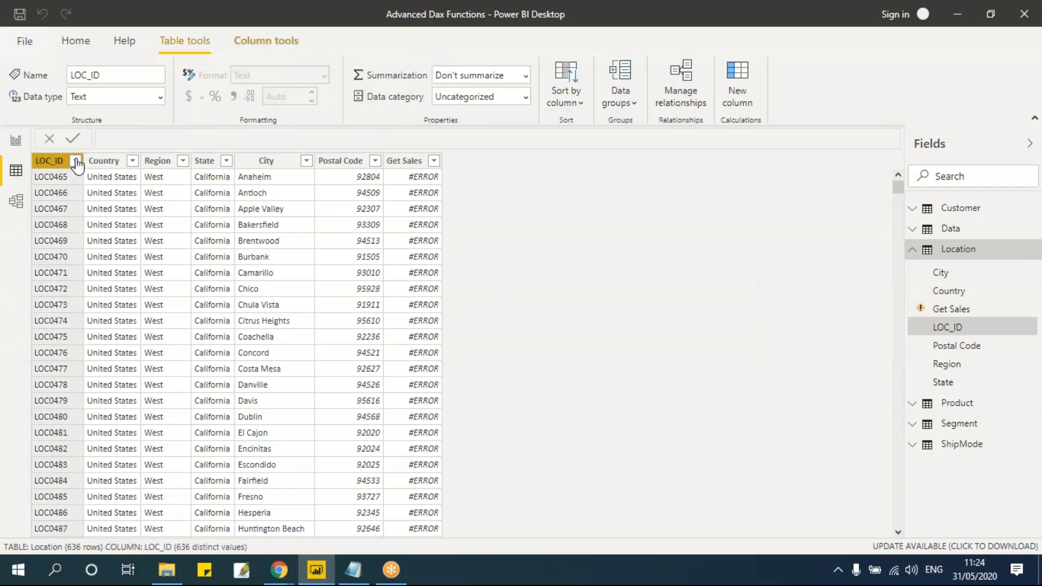
click(76, 162)
drag(287, 164, 294, 429)
click(344, 405)
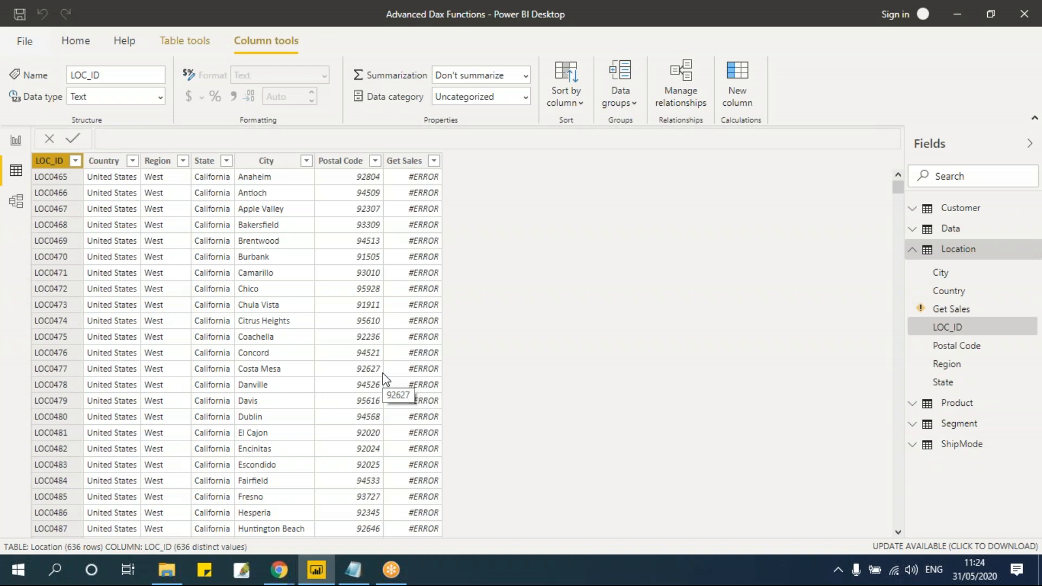
Open the Data table, then switch to Notepad and review the Get Customer Name LOOKUPVALUE formula
click(938, 237)
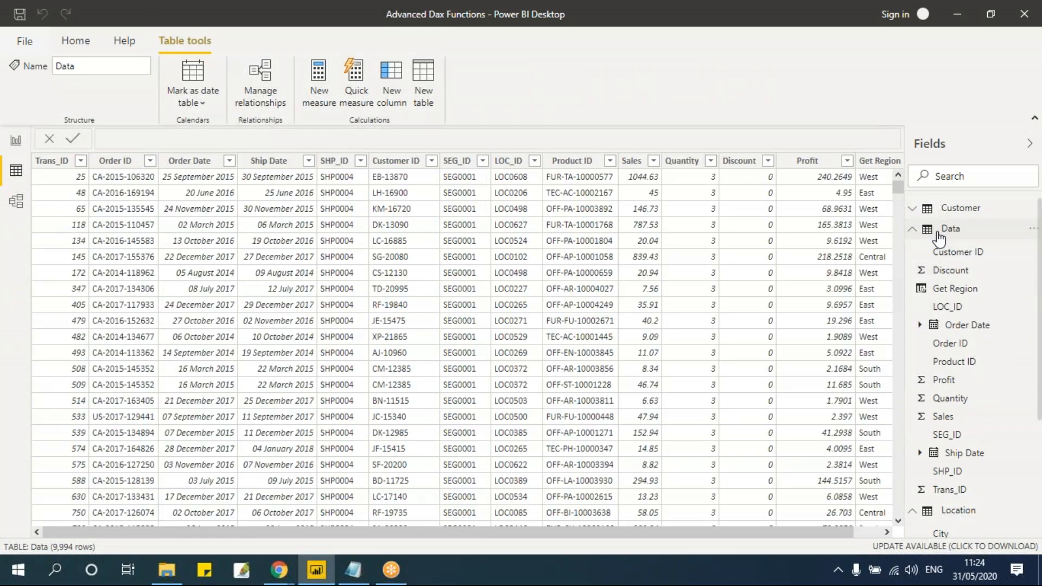
click(353, 570)
drag(236, 95, 276, 121)
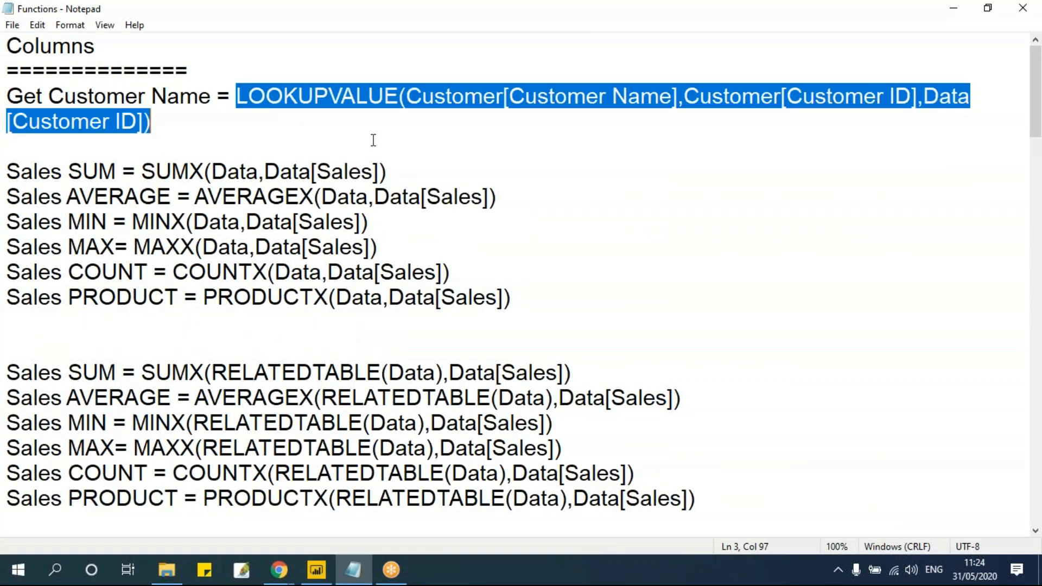
click(374, 141)
click(266, 98)
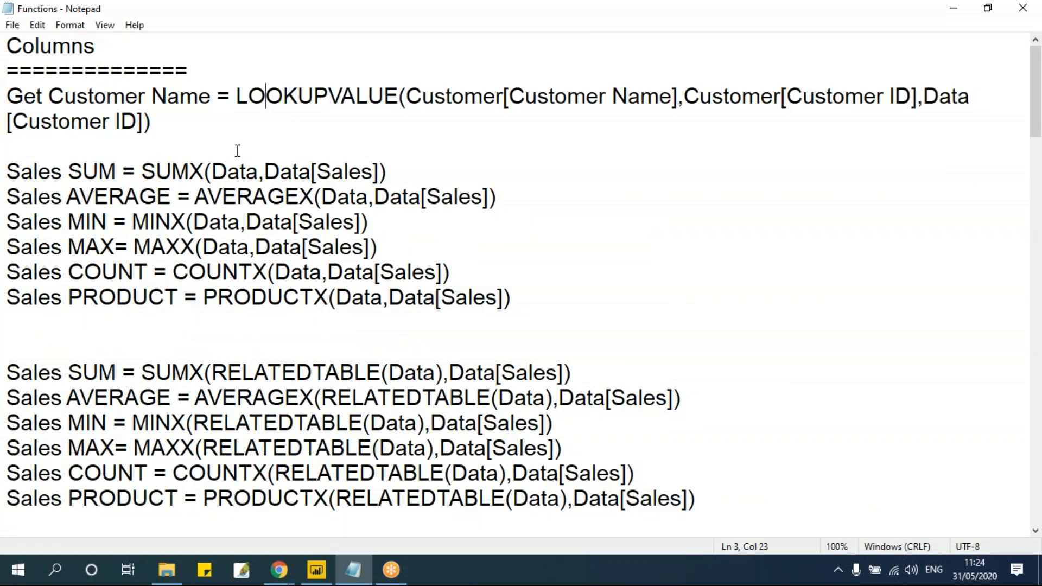
Switch back to Power BI Desktop and inspect the Data table's Customer ID column and the Customer table
key(alt+Tab)
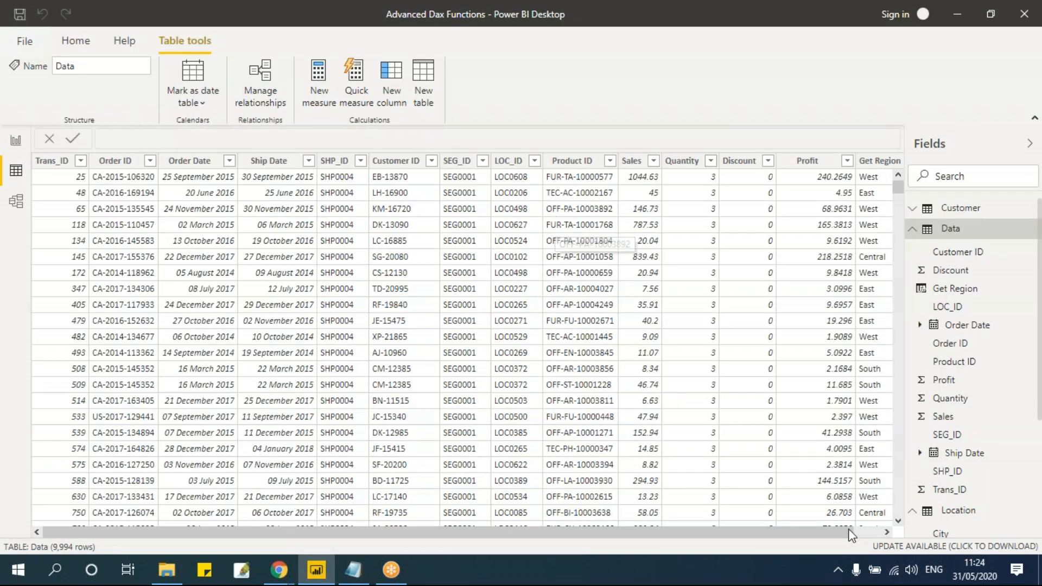
click(872, 532)
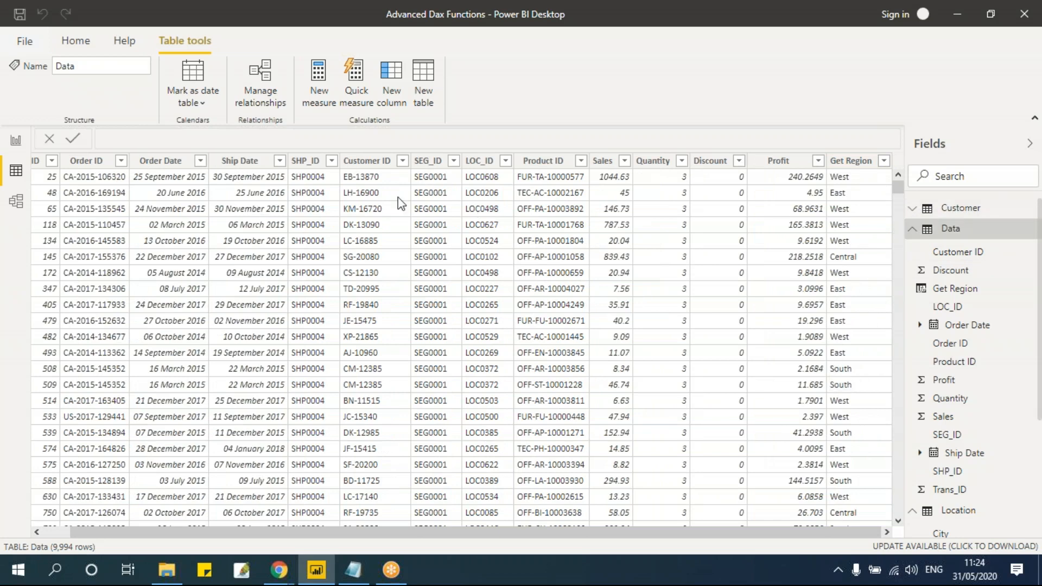
click(377, 165)
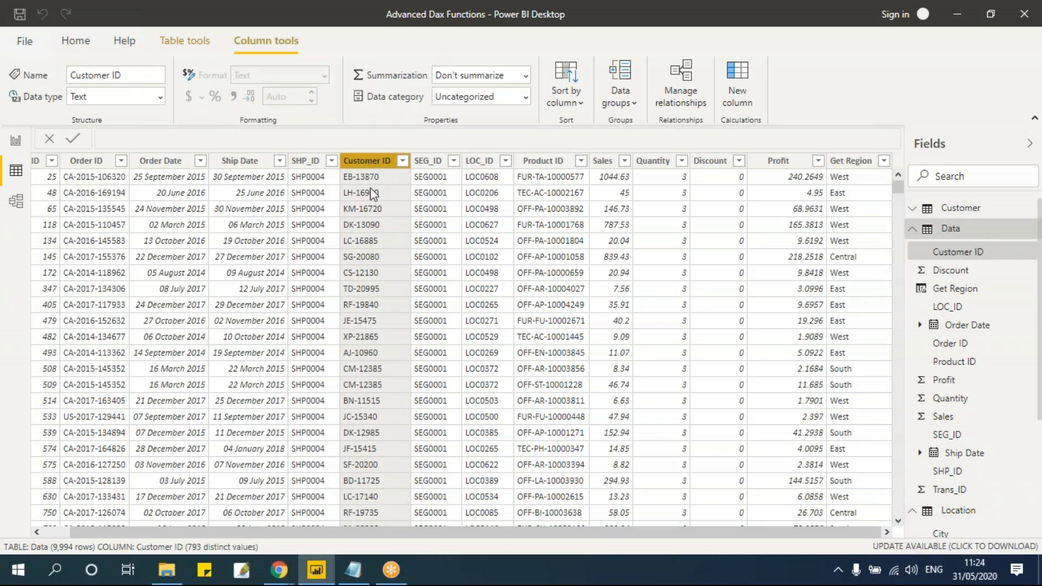
click(958, 214)
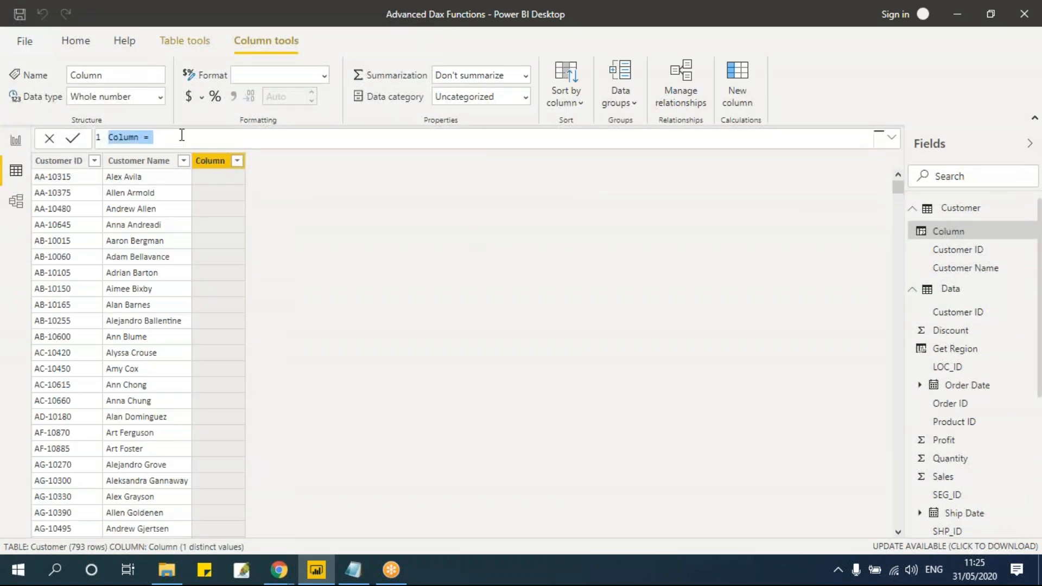
click(189, 140)
key(BackSpace)
key(BackSpace)
key(BackSpace)
key(BackSpace)
key(BackSpace)
key(BackSpace)
key(BackSpace)
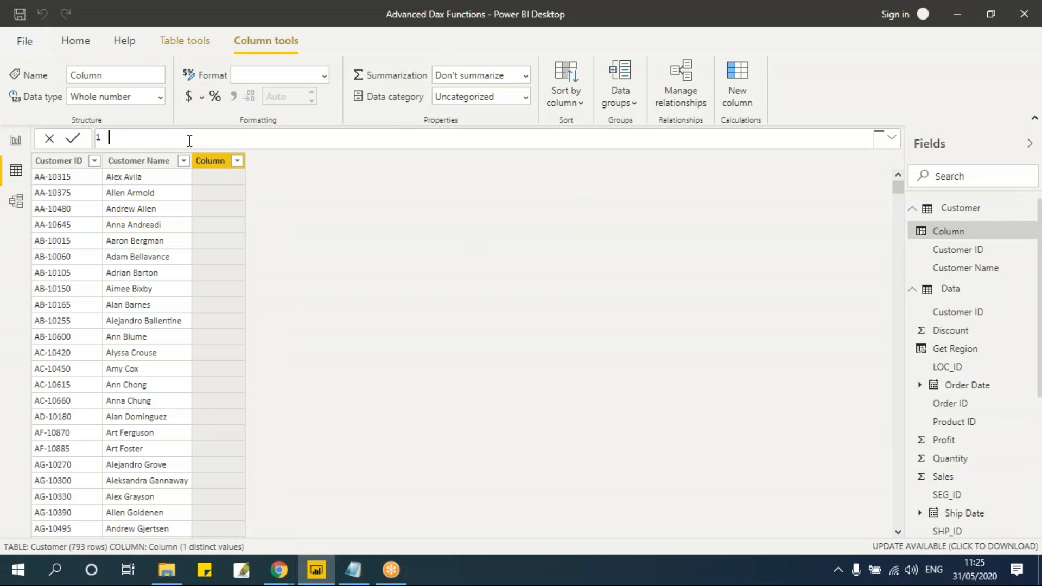
text(Get C)
text(ustomer = rela)
key(Tab)
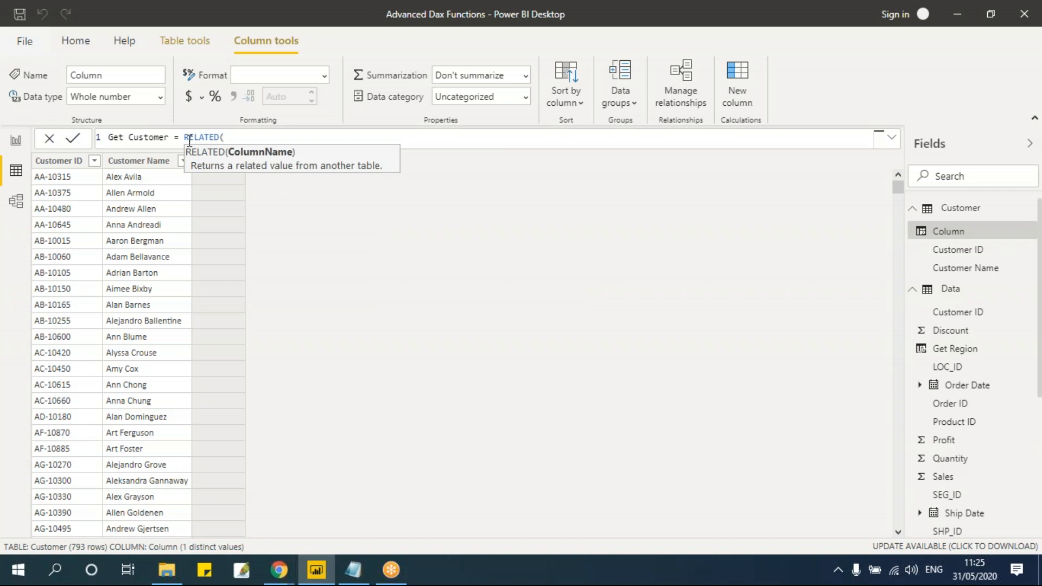
text(col)
key(BackSpace)
key(BackSpace)
text(cus)
key(BackSpace)
key(BackSpace)
key(BackSpace)
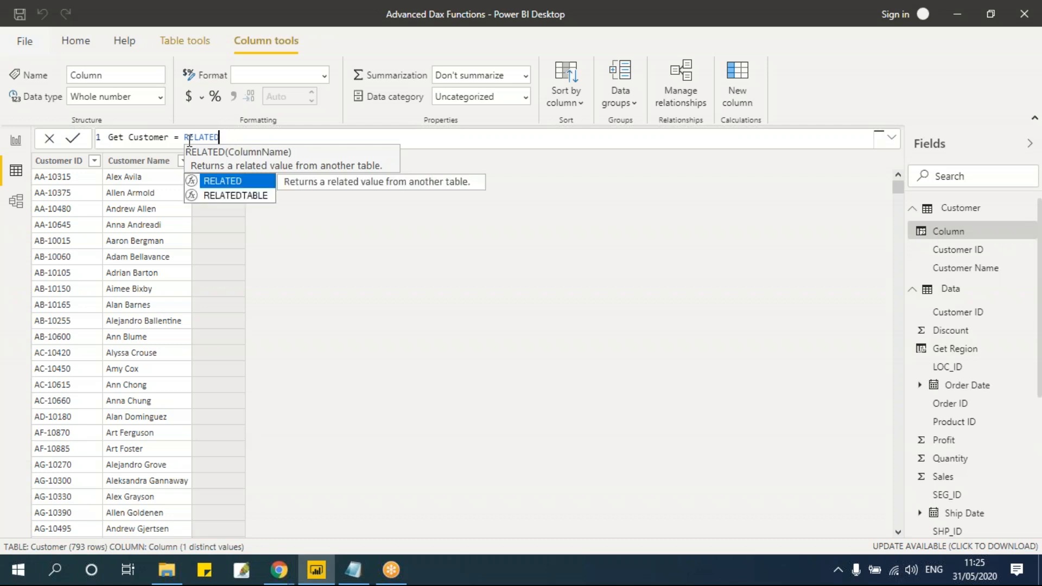
key(Escape)
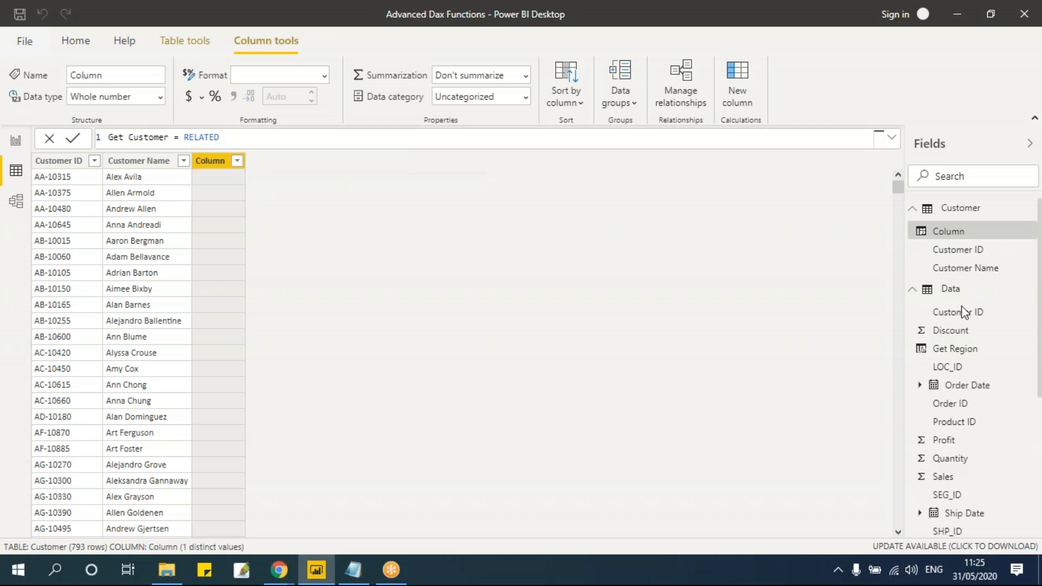
click(950, 247)
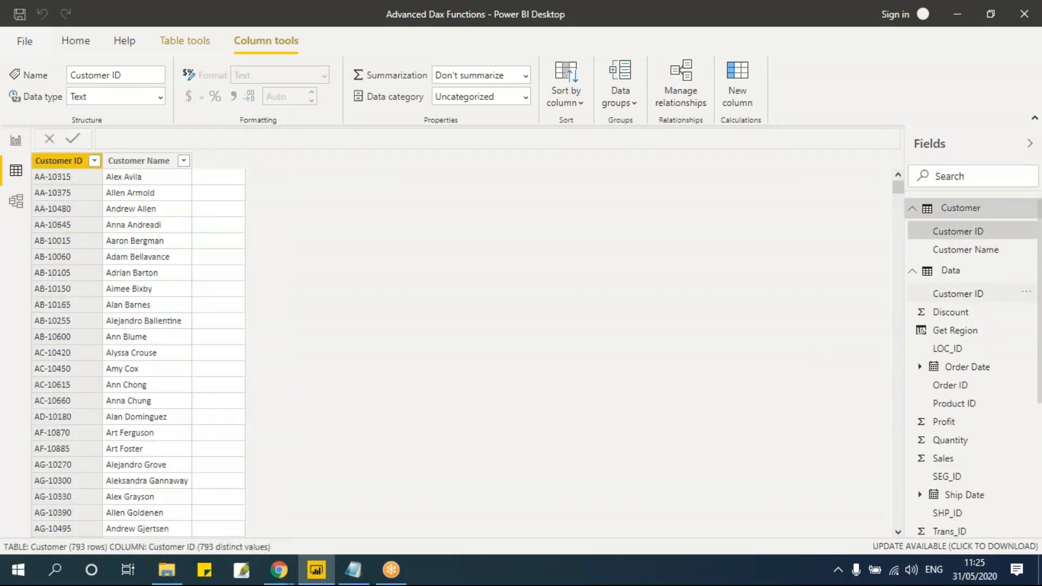
Add a calculated column to the Data table with the formula Get Customer = RELATED(Customer[Customer Name])
click(963, 274)
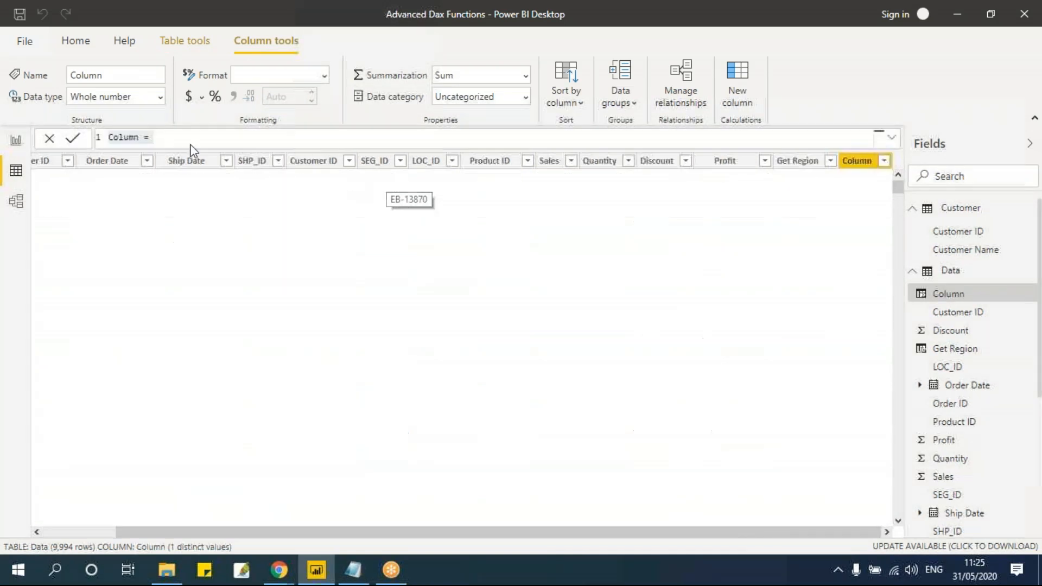
click(163, 136)
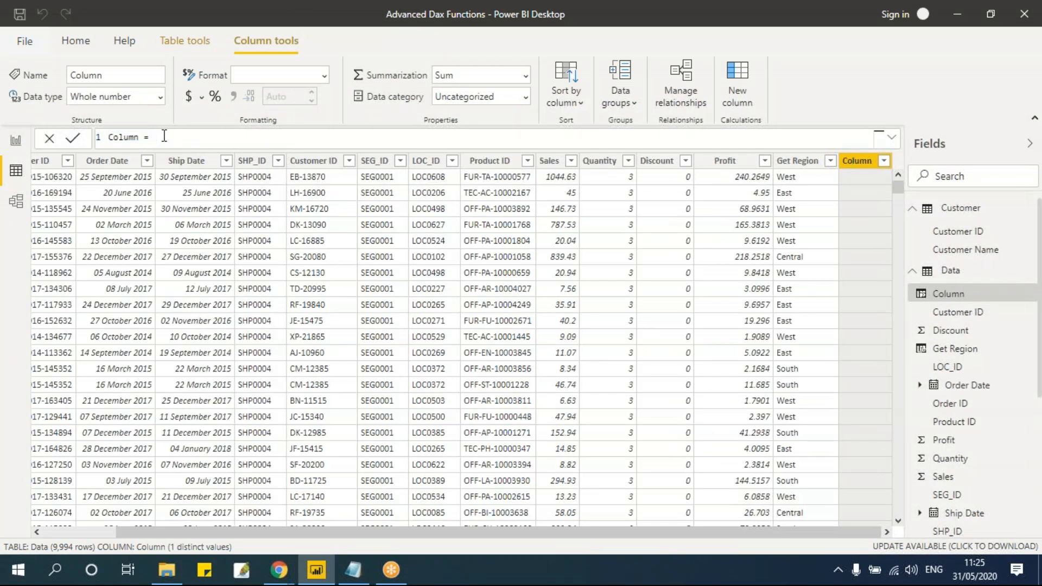
key(BackSpace)
key(BackSpace)
key(BackSpace)
key(BackSpace)
key(BackSpace)
key(BackSpace)
key(BackSpace)
key(BackSpace)
text(Get Customer = RELATED(cus)
key(Down)
key(Down)
key(Tab)
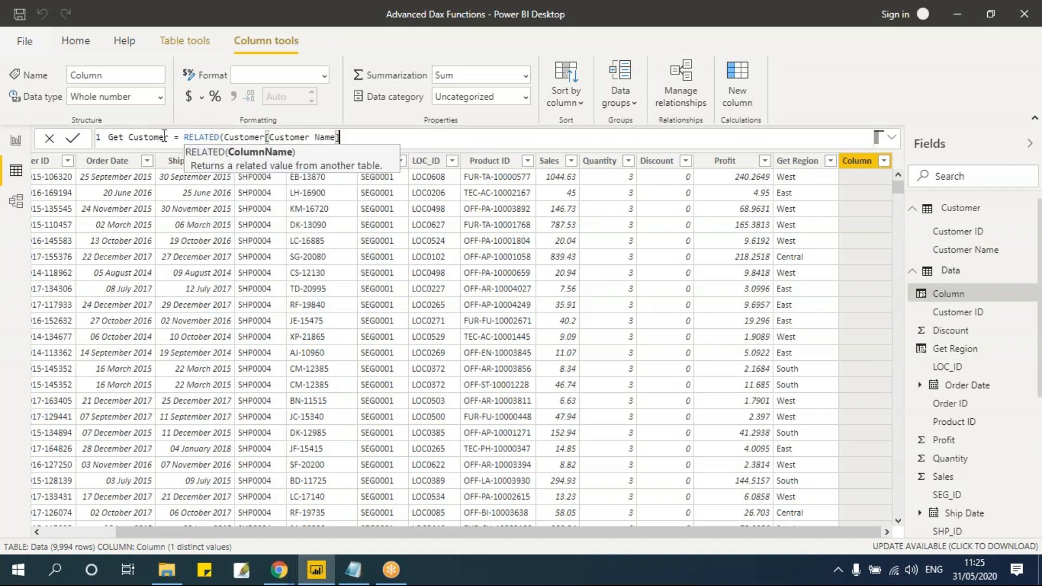
text())
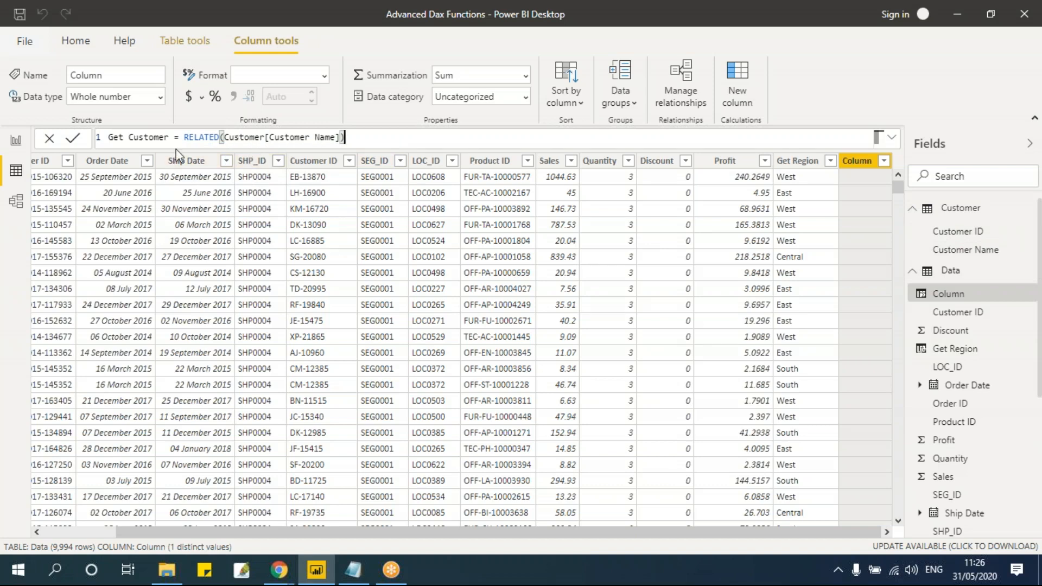
drag(184, 139, 219, 139)
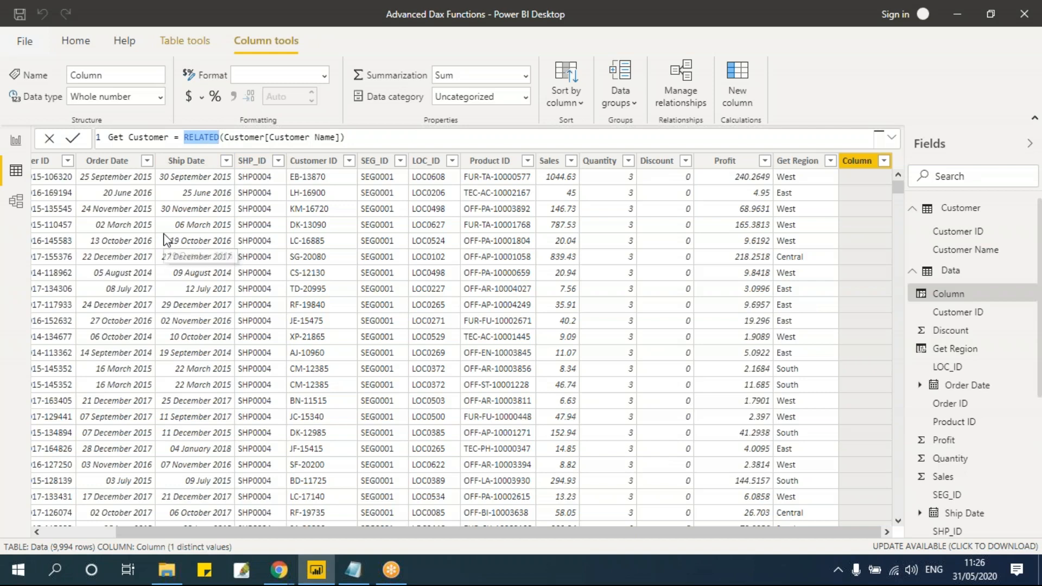
key(Return)
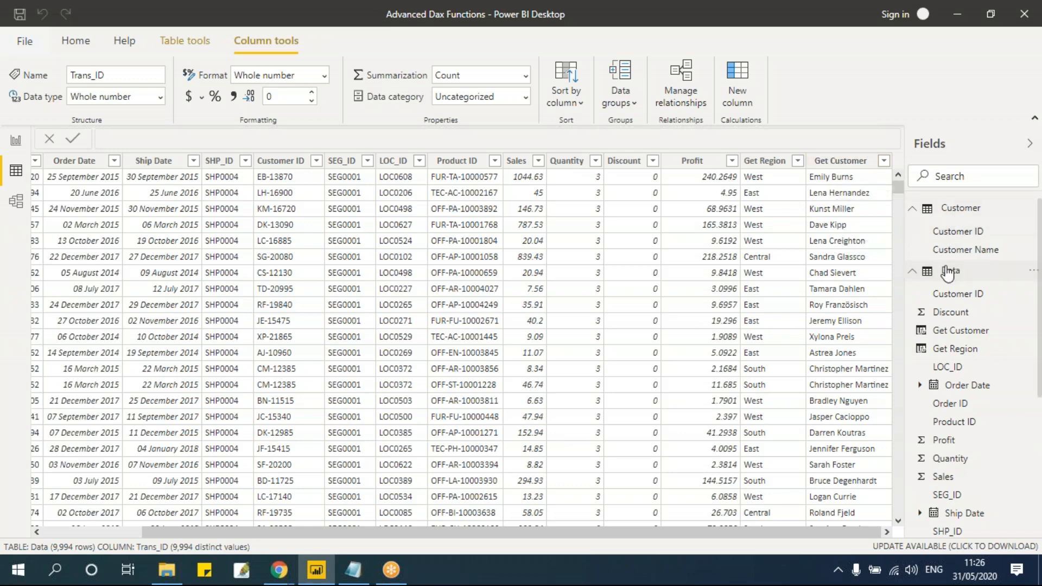
Compare the RELATED formula of the Get Customer column with the LOOKUPVALUE formula of the Get Region column
click(841, 161)
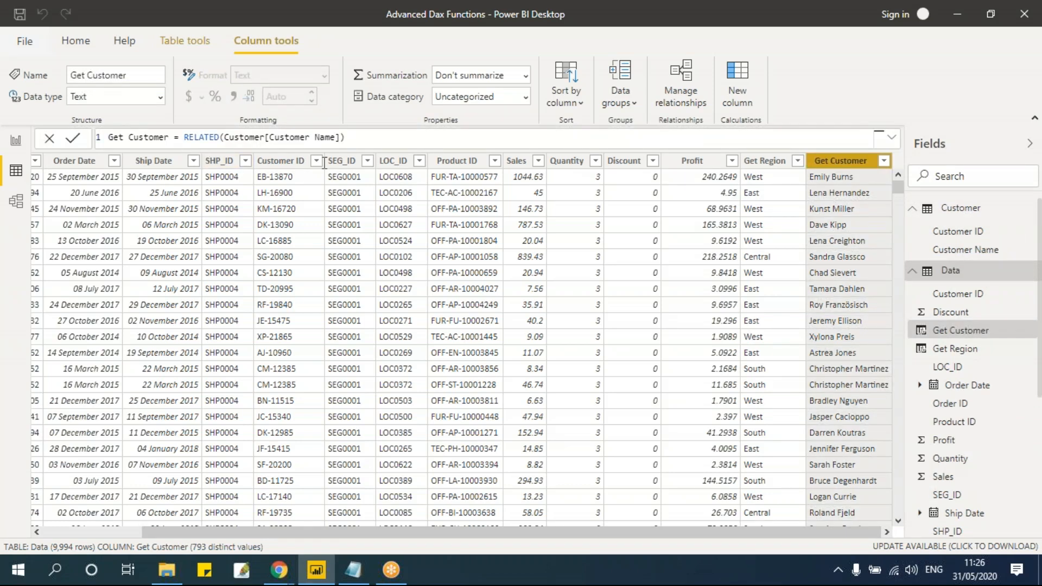
click(764, 161)
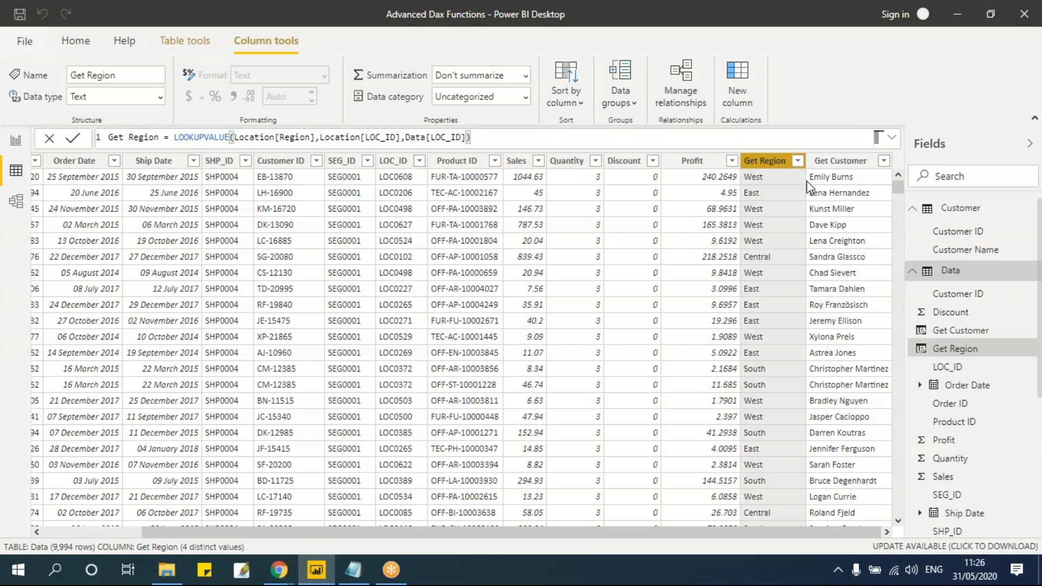
click(828, 162)
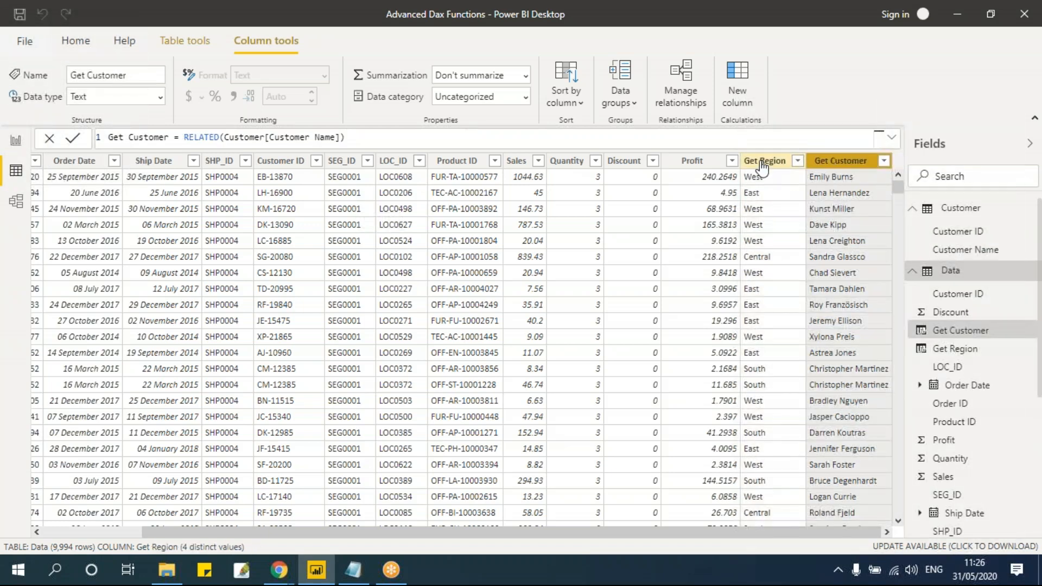
click(764, 160)
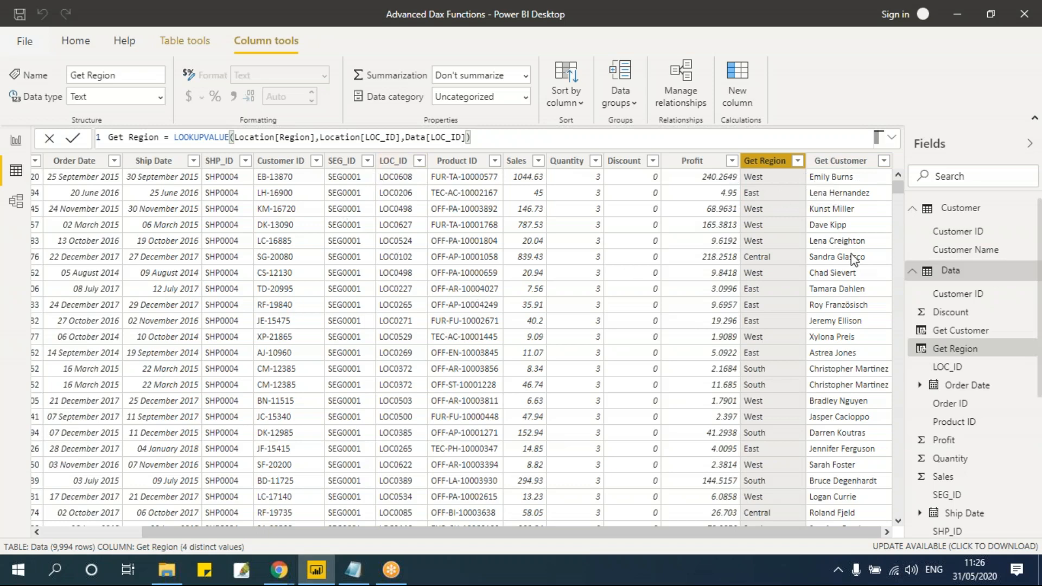
click(834, 162)
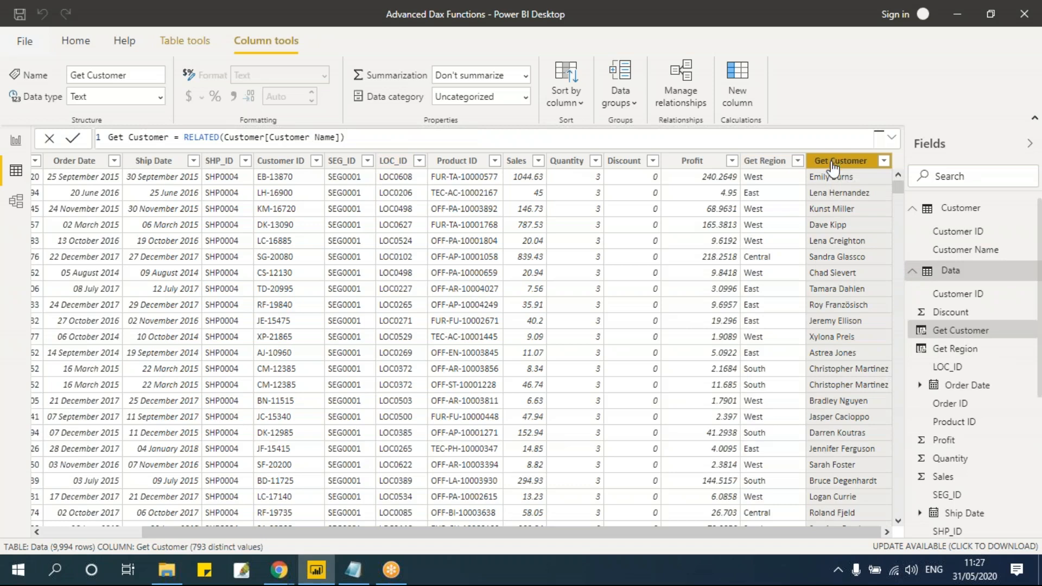
click(759, 163)
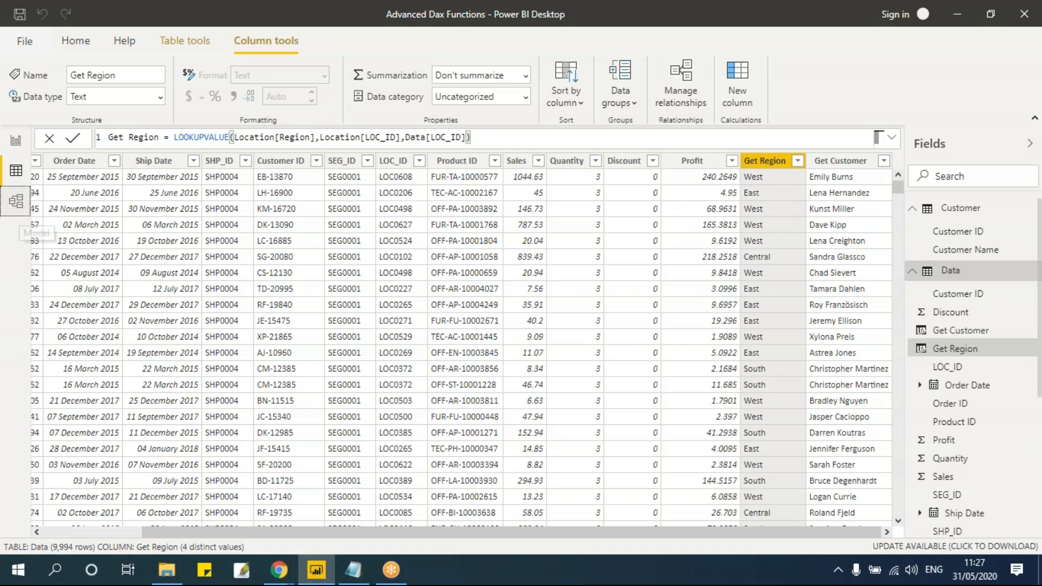
Open the model view, collapse the Properties pane and examine how Location and Customer relate to the Data table
click(17, 205)
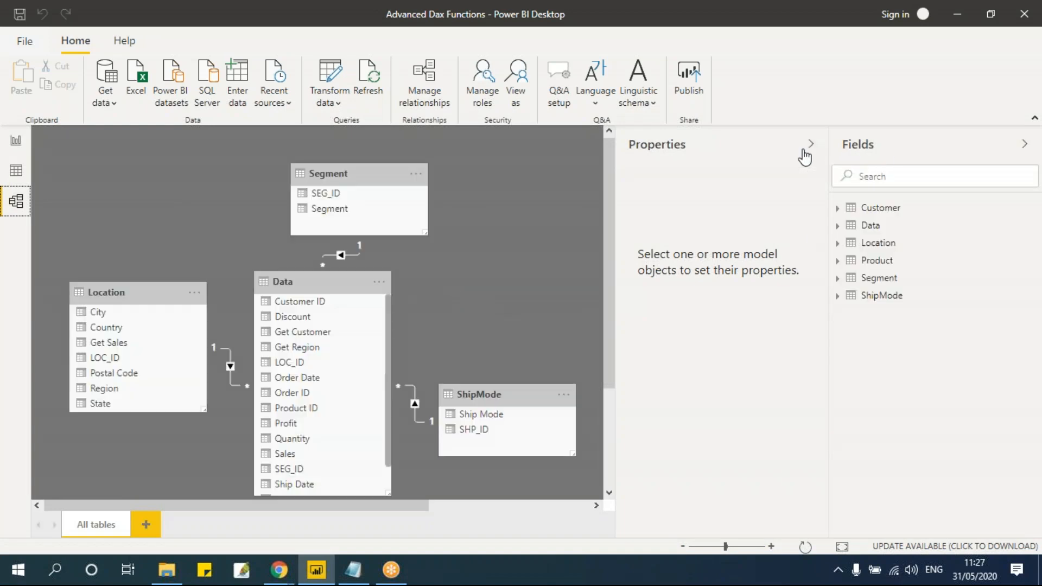
click(807, 151)
scroll(357, 317, down, 1)
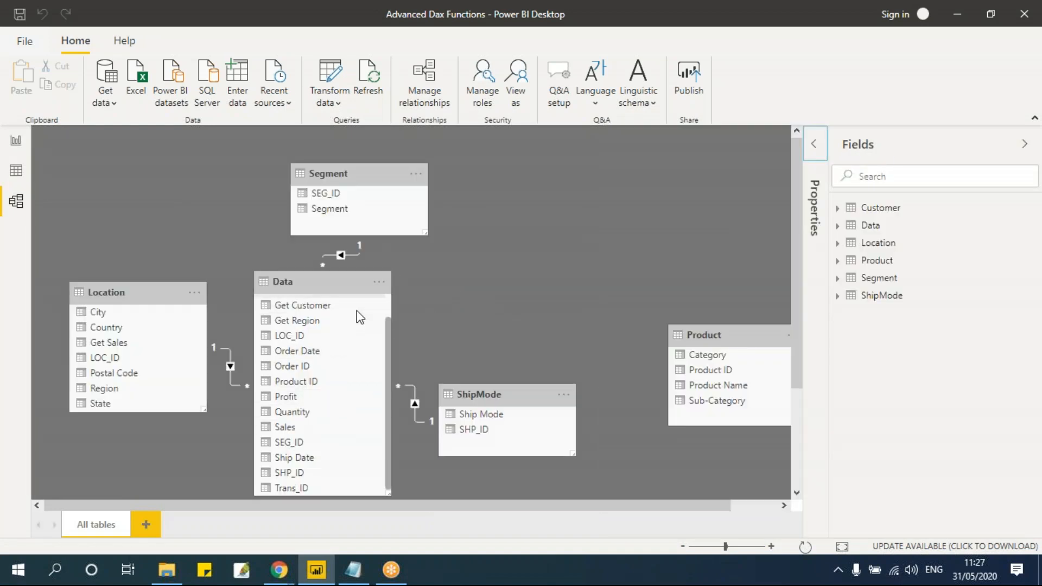
scroll(488, 322, down, 3)
scroll(488, 322, up, 1)
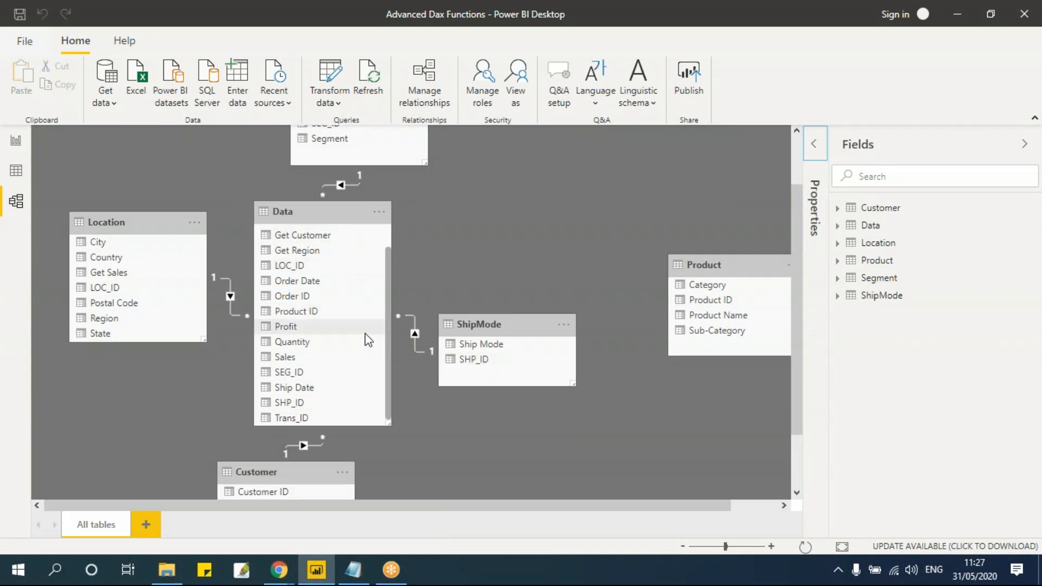
scroll(368, 339, up, 1)
scroll(334, 352, up, 1)
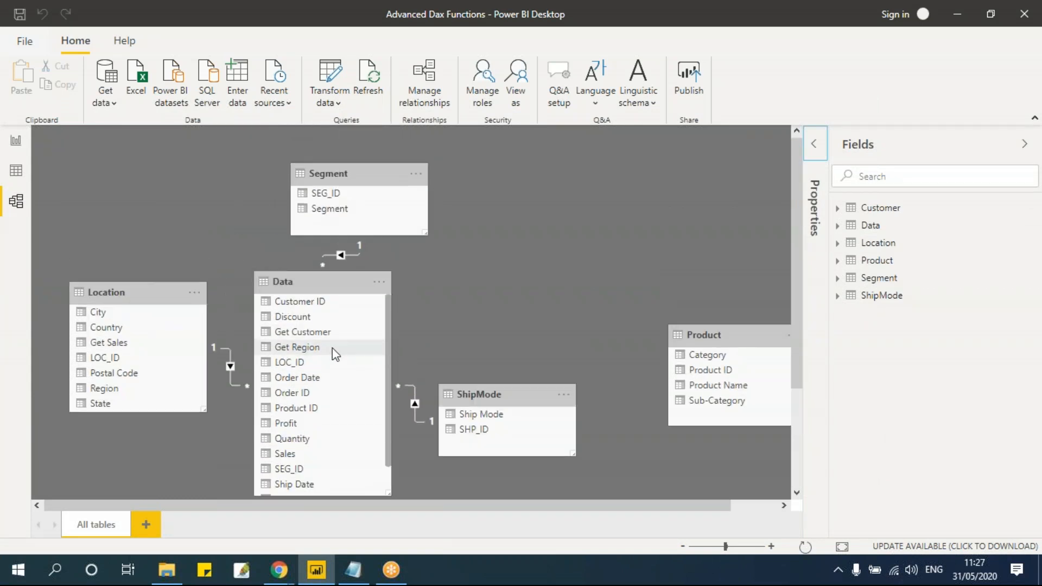
scroll(332, 347, down, 1)
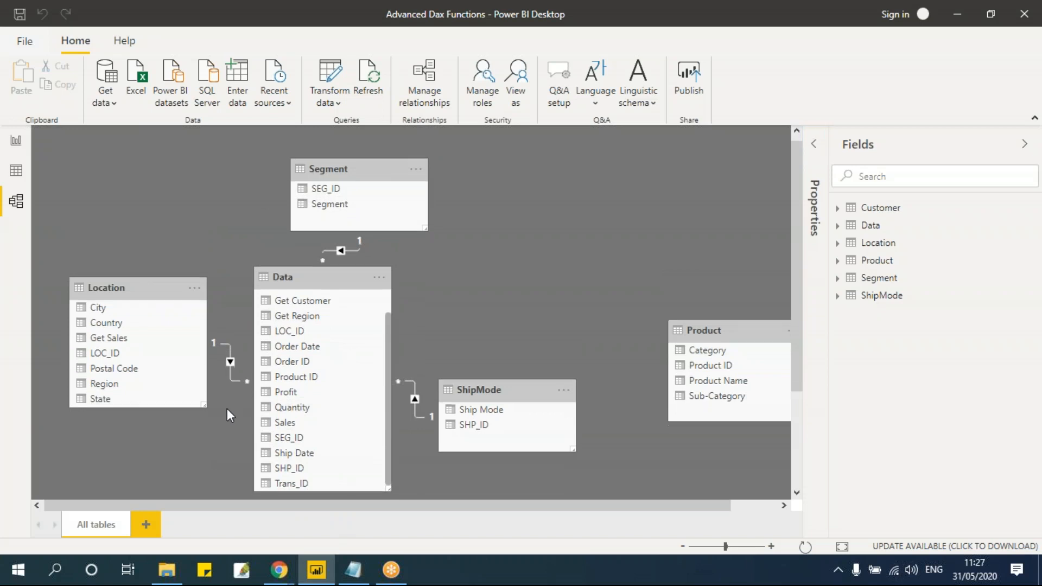
scroll(227, 408, down, 2)
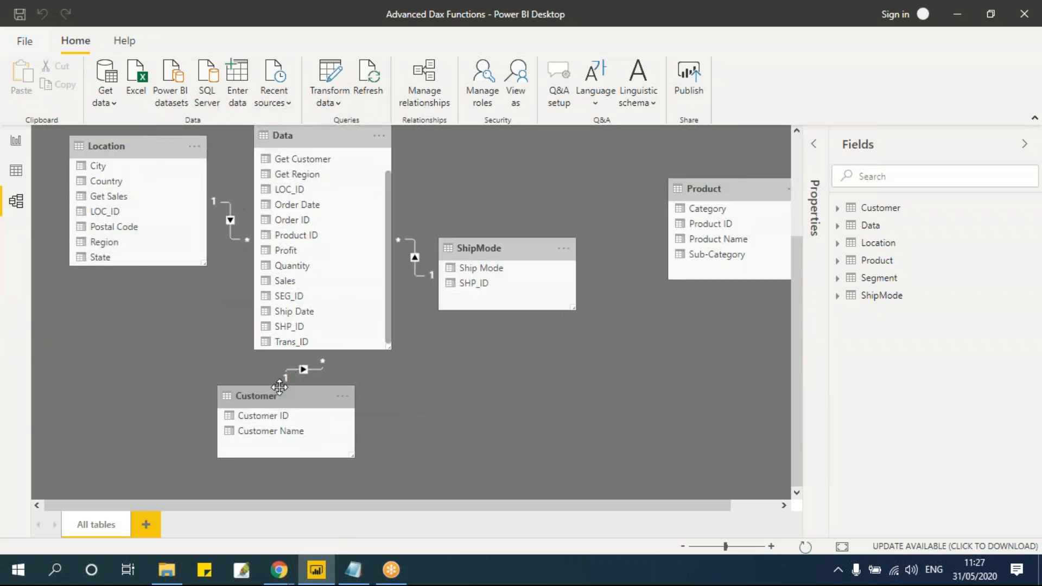
Delete the relationship between Location and Data and the one between Data and Customer
right_click(229, 229)
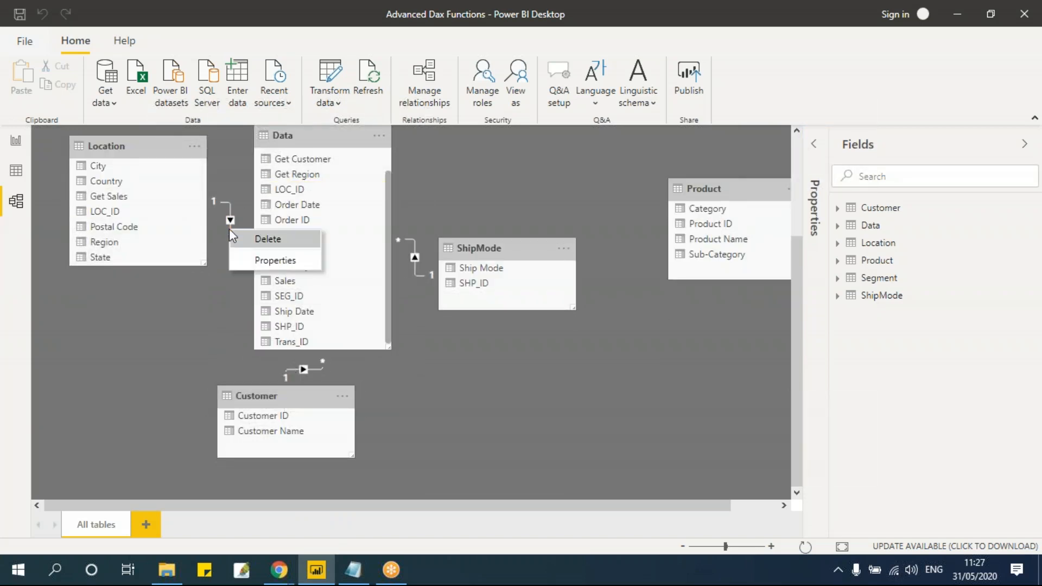
click(253, 236)
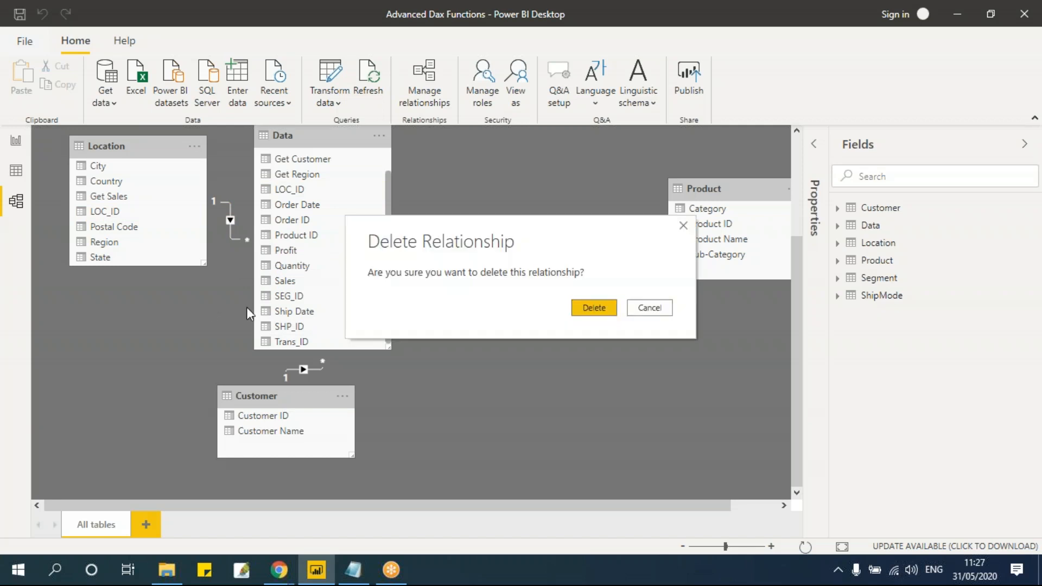
click(605, 306)
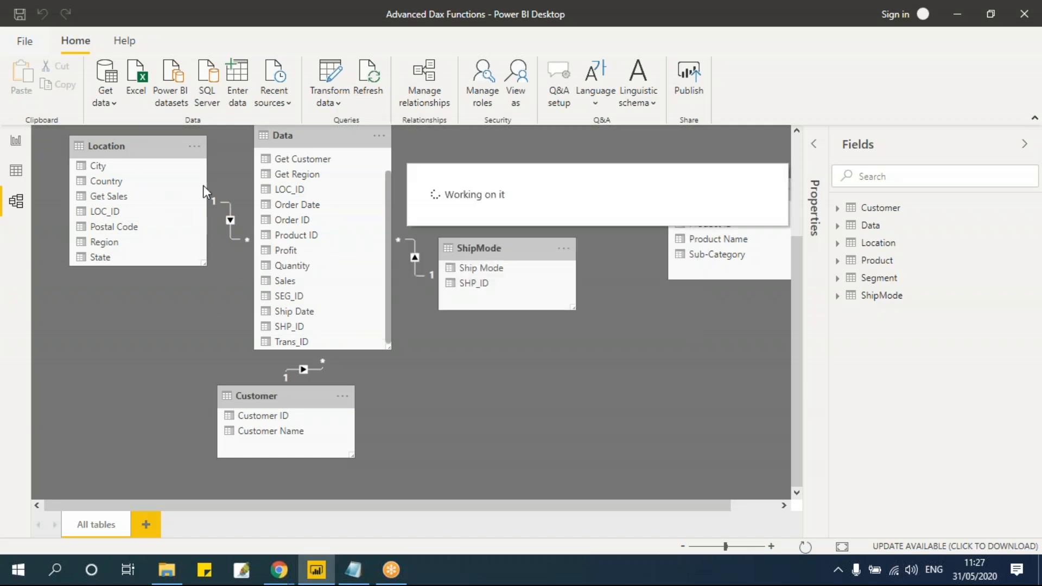
right_click(311, 367)
click(364, 377)
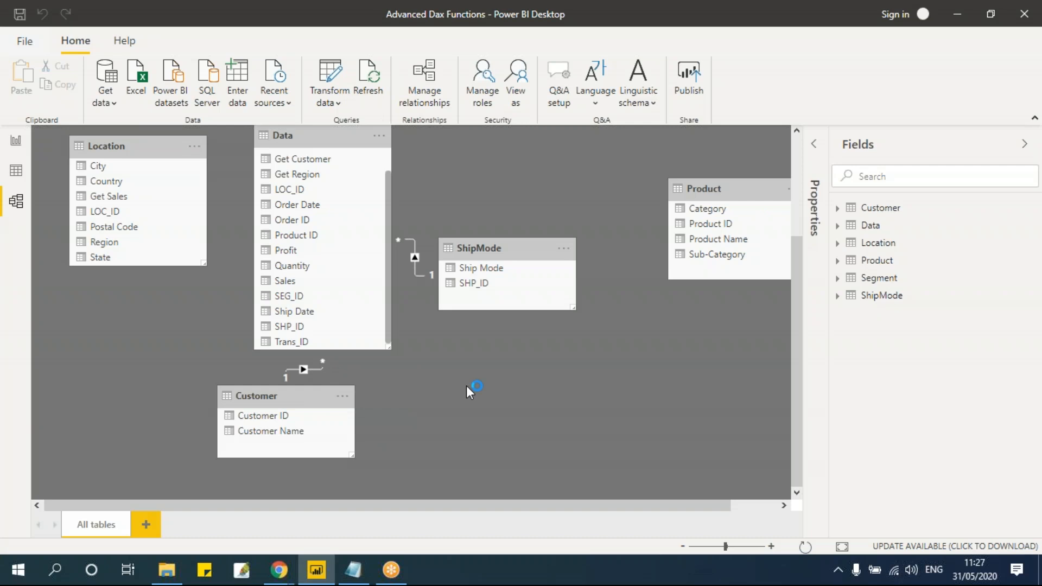
click(597, 306)
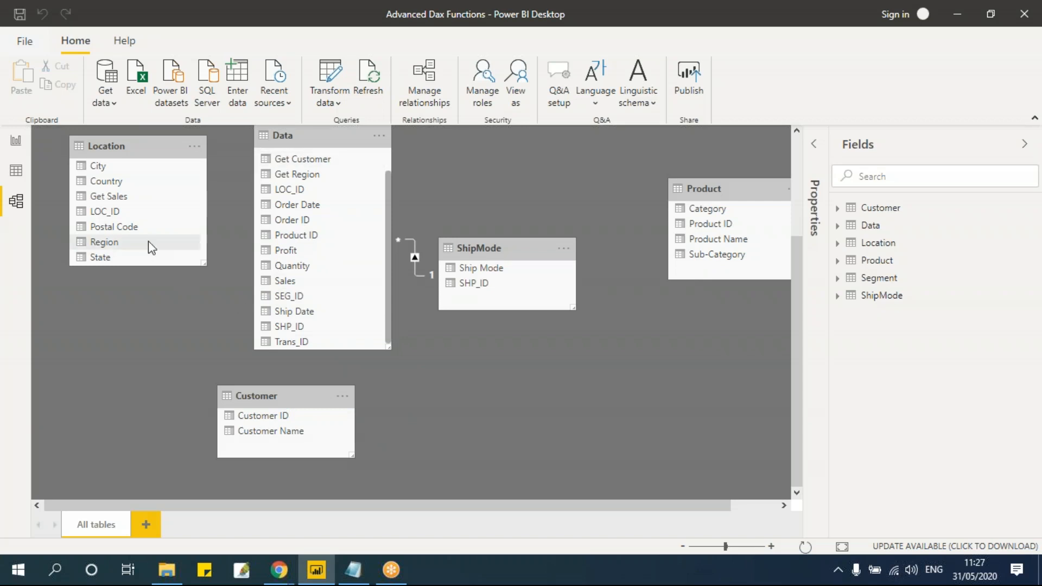
Return to the Data table and compare the values and formulas of the Get Region and Get Customer columns
click(16, 173)
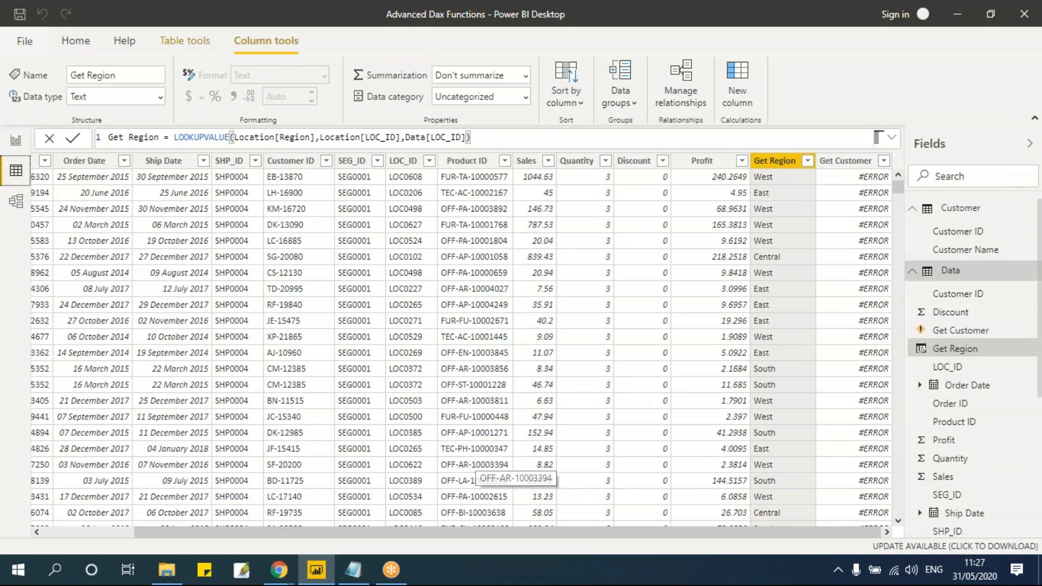
click(845, 160)
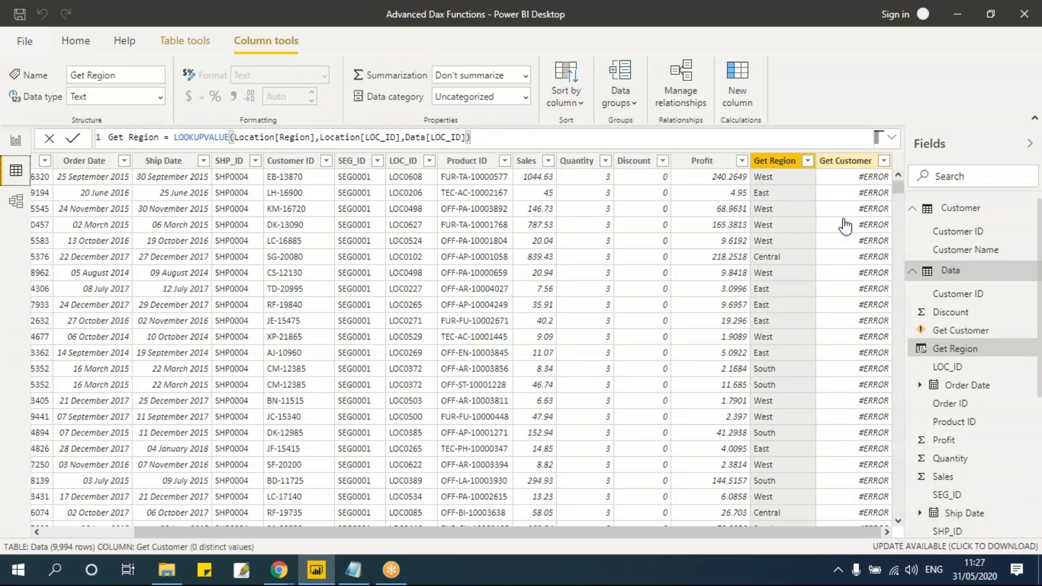
click(843, 161)
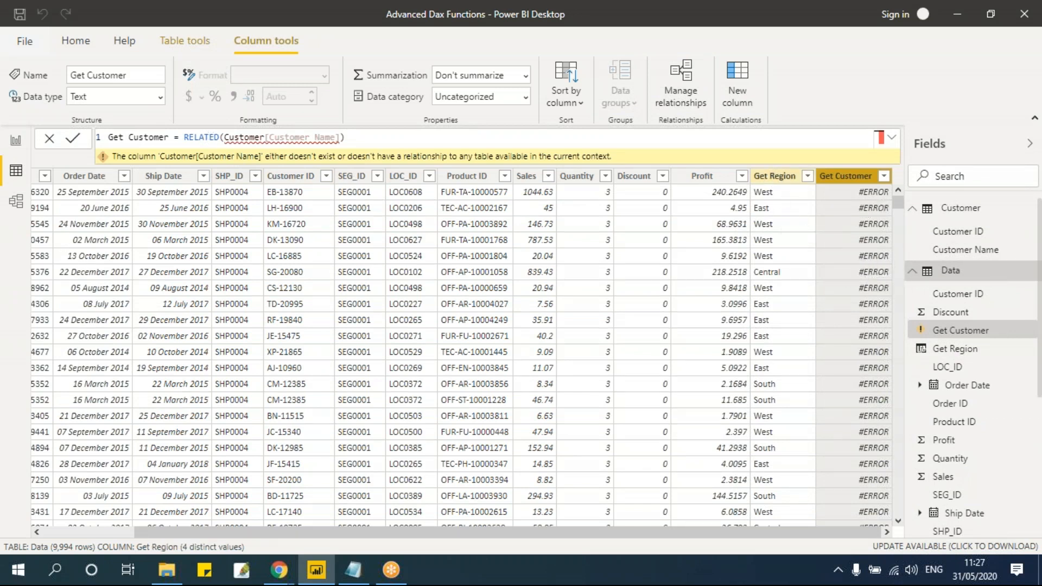
click(780, 216)
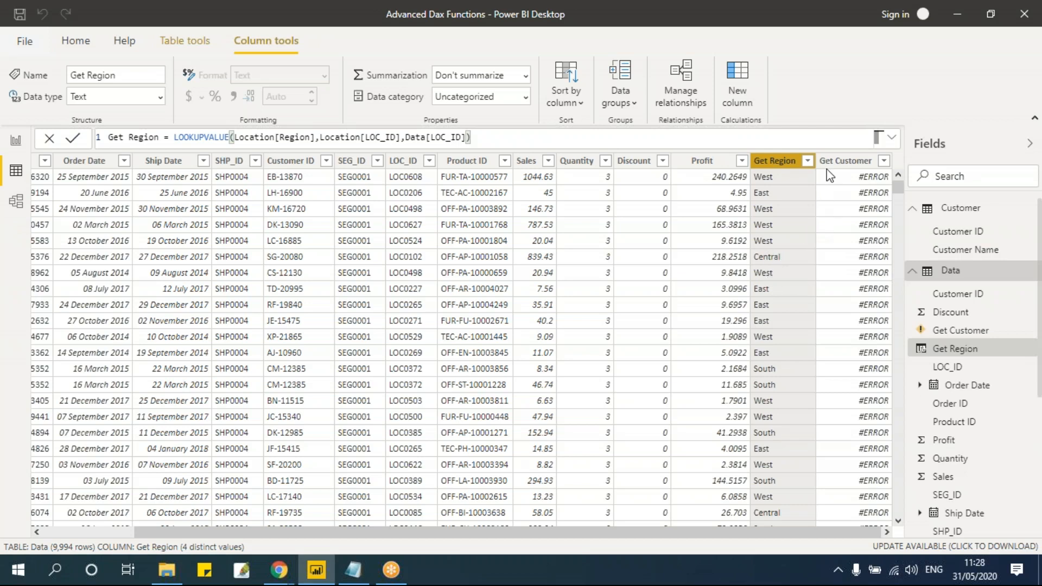
click(841, 164)
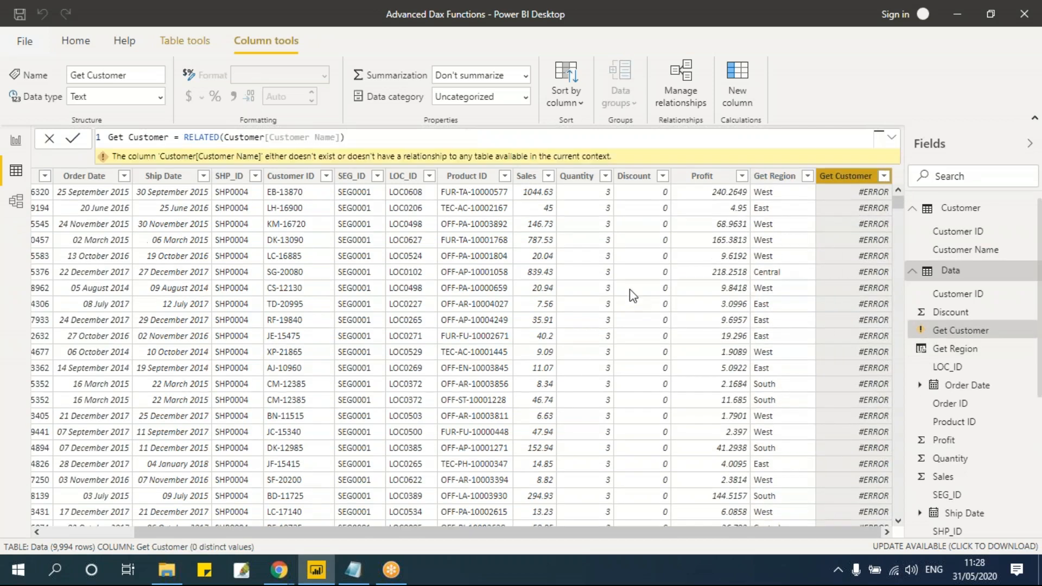
Relate Customer ID in the Data table to Customer ID in the Customer table, and check the Get Customer column
click(13, 203)
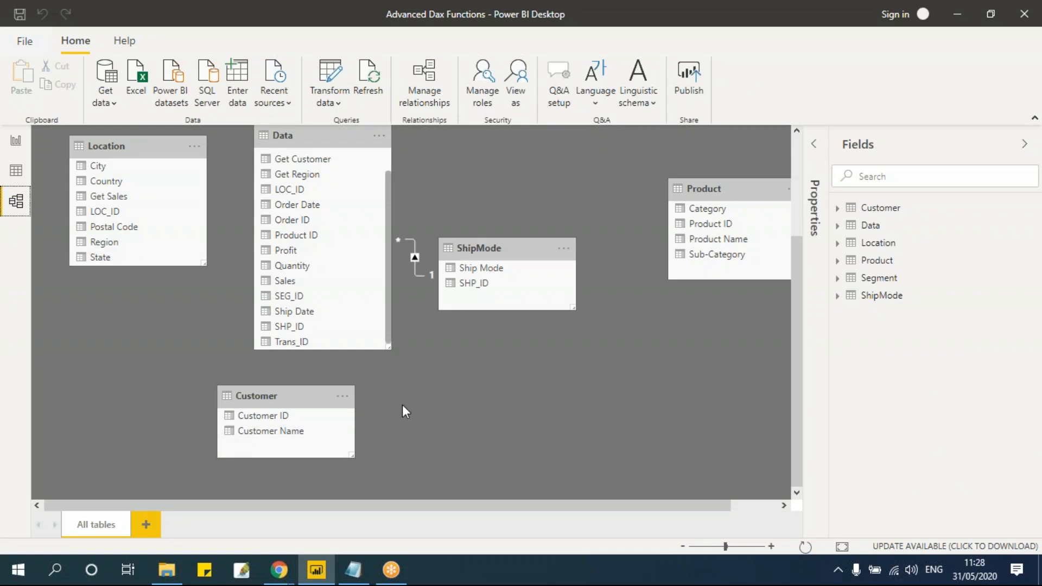
drag(388, 203, 386, 172)
click(255, 416)
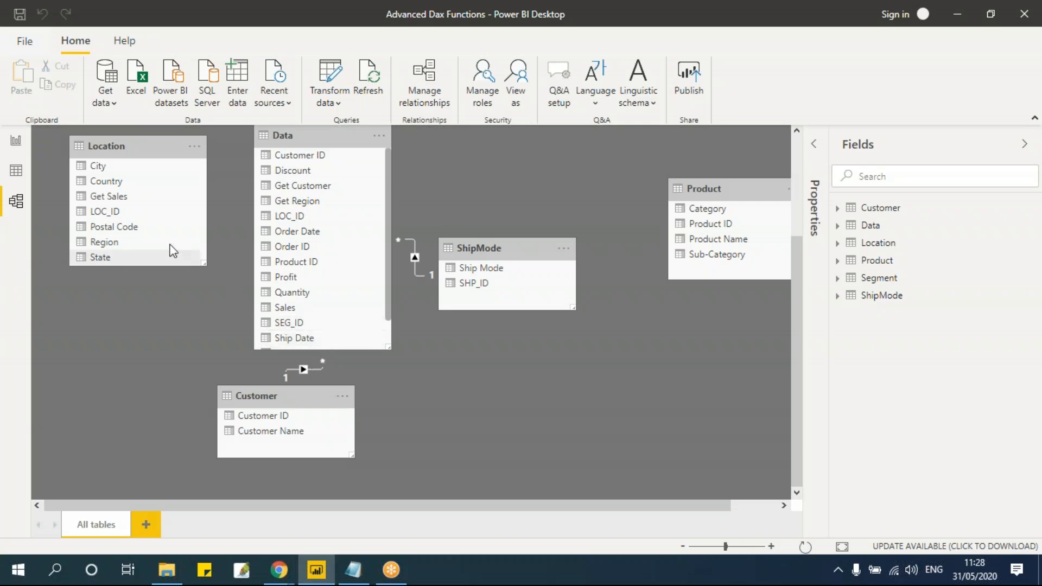
click(109, 216)
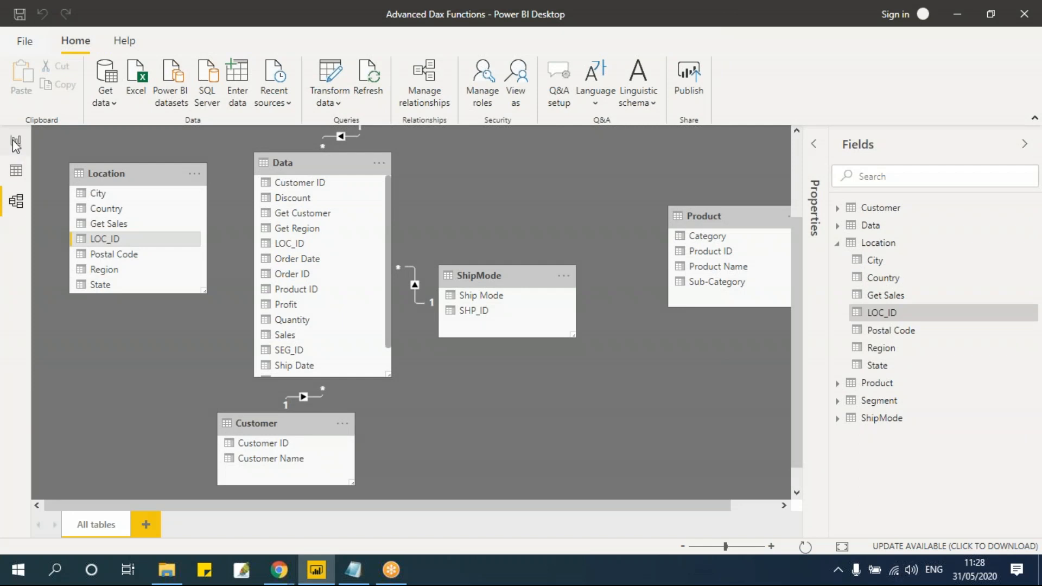
click(16, 170)
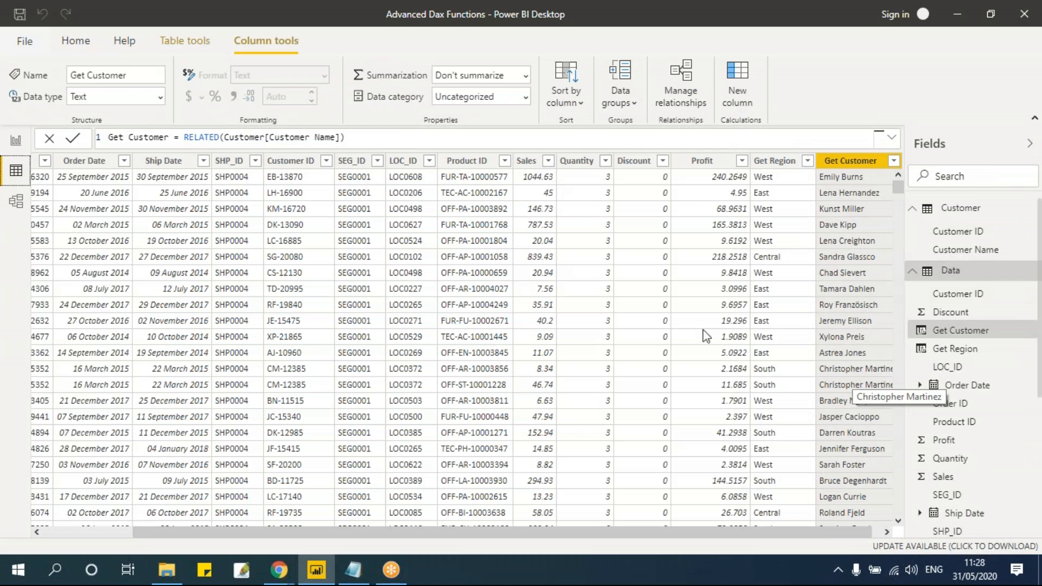
Relate LOC_ID in the Location table to LOC_ID in the Data table in the model view
click(15, 202)
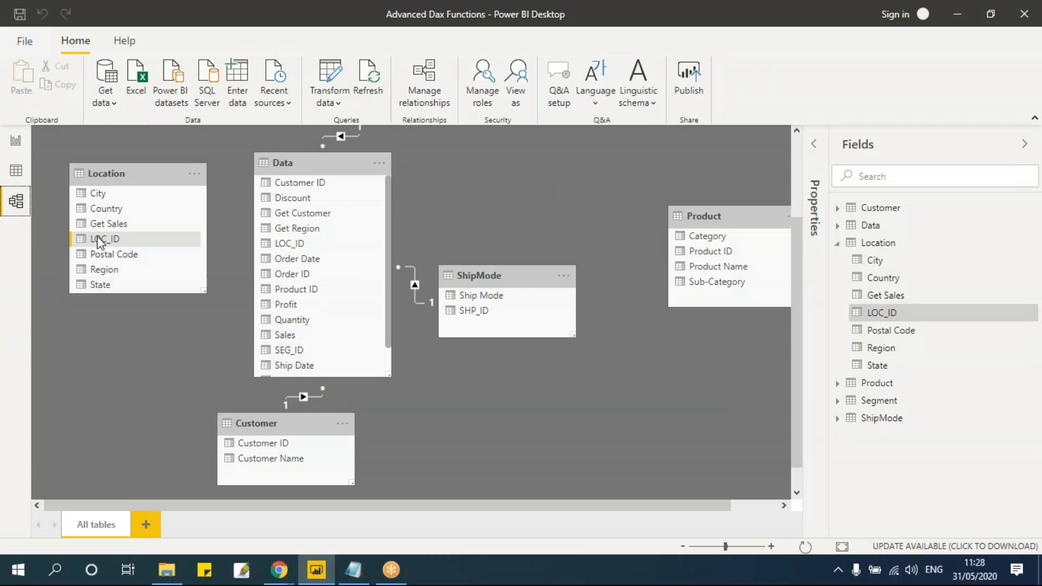
drag(103, 241, 303, 258)
Return to the Data table's rows, then switch to Notepad to review the notes
click(16, 171)
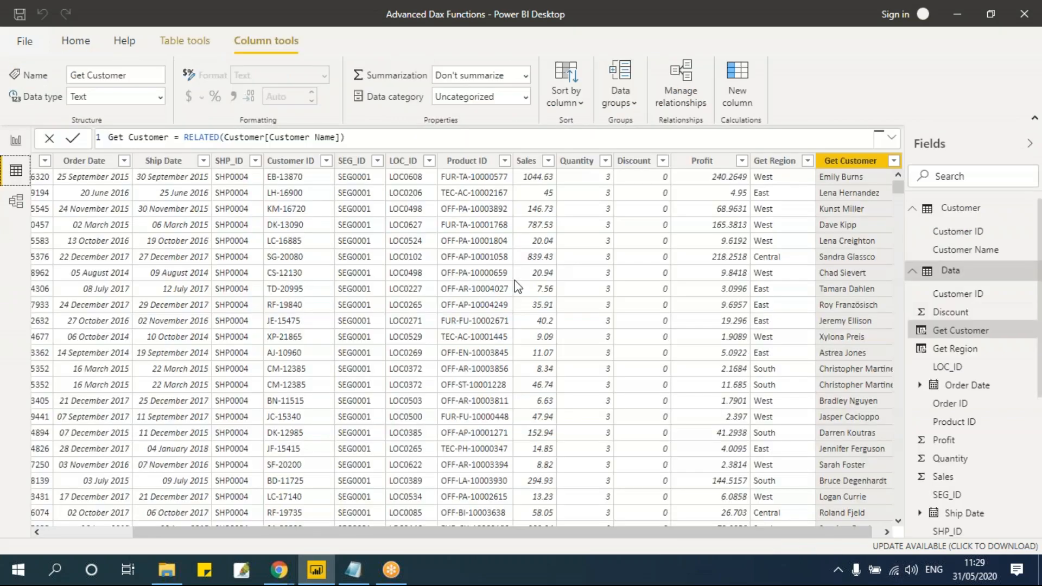
click(360, 573)
click(279, 173)
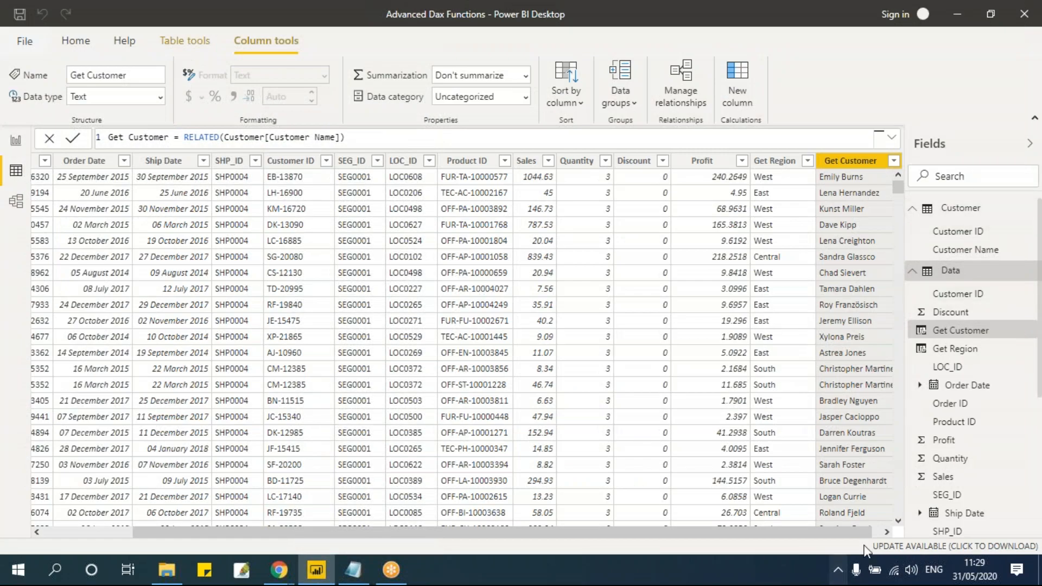
Examine the ShipMode table's SHP_ID and Ship Mode rows, and return to the Data table
click(886, 530)
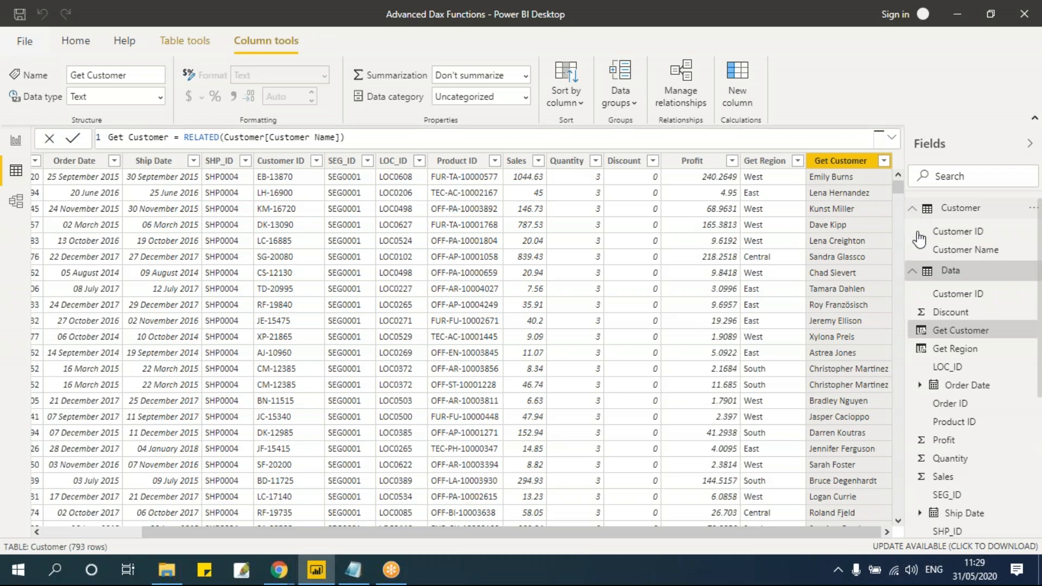
click(913, 208)
click(914, 228)
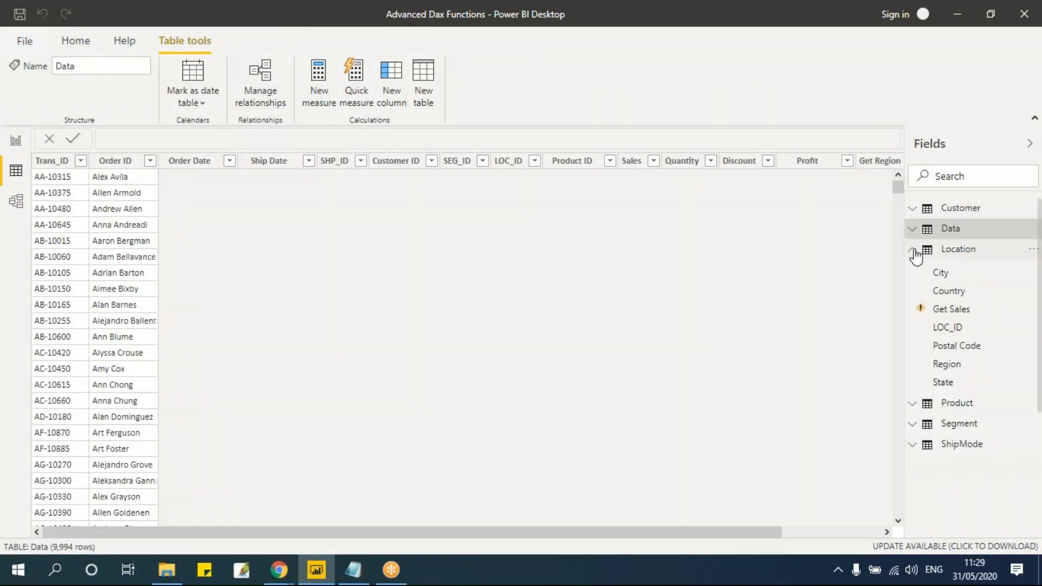
click(914, 252)
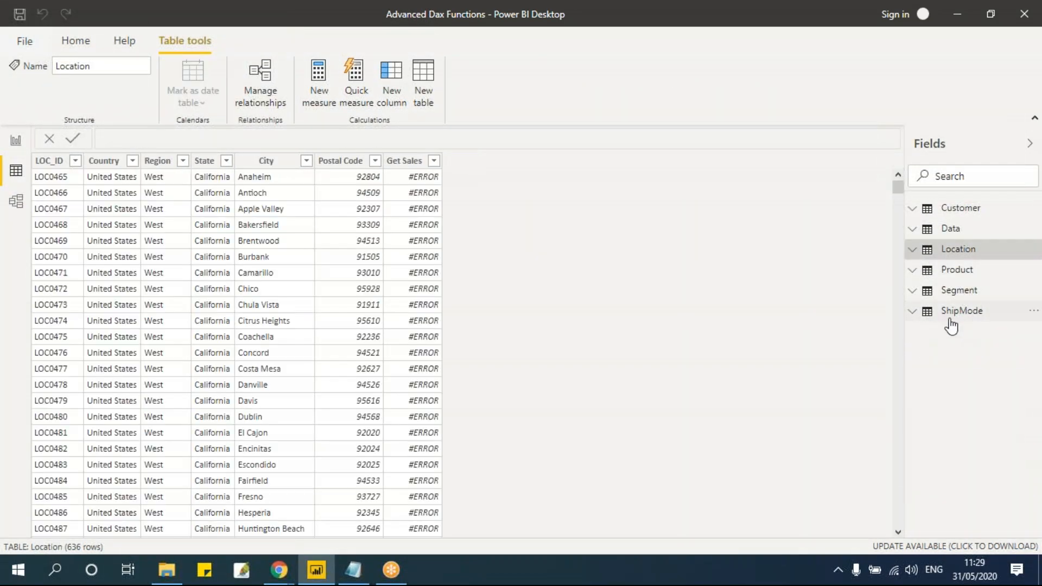
click(913, 313)
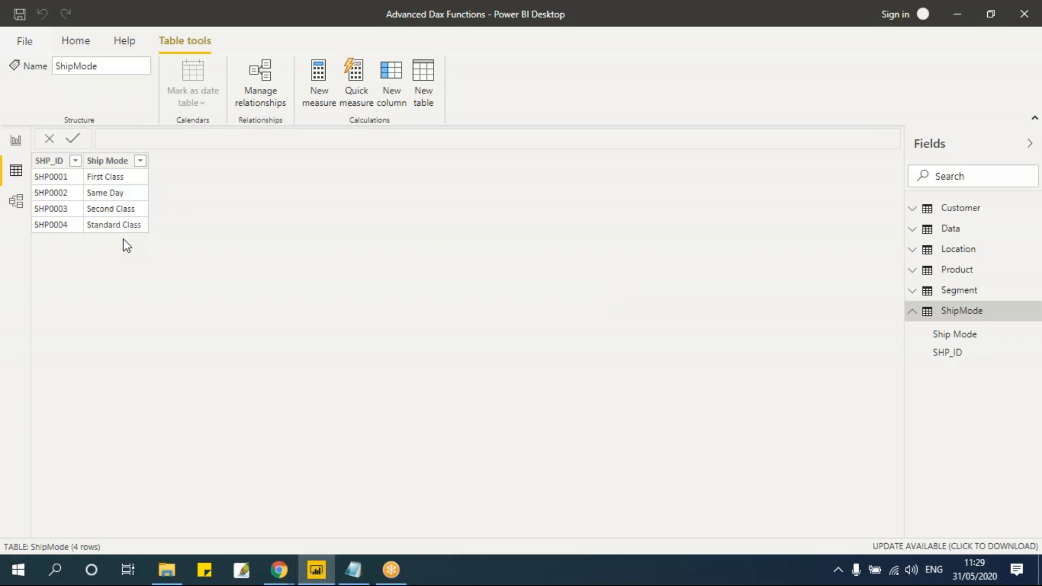
click(913, 235)
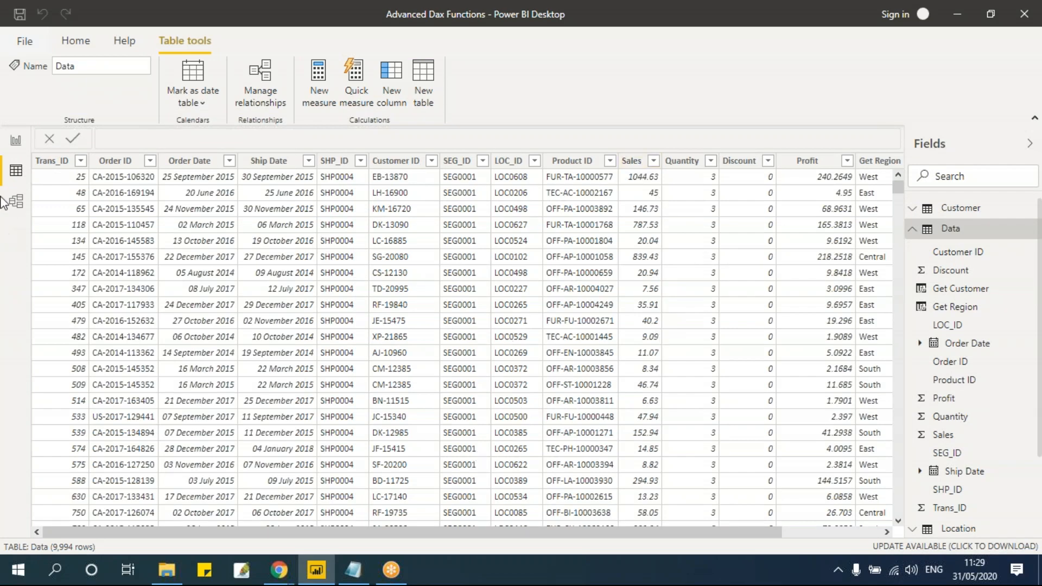
Add a table visual to the report page showing Ship Mode from the ShipMode table and Sales from the Data table
click(15, 140)
click(237, 220)
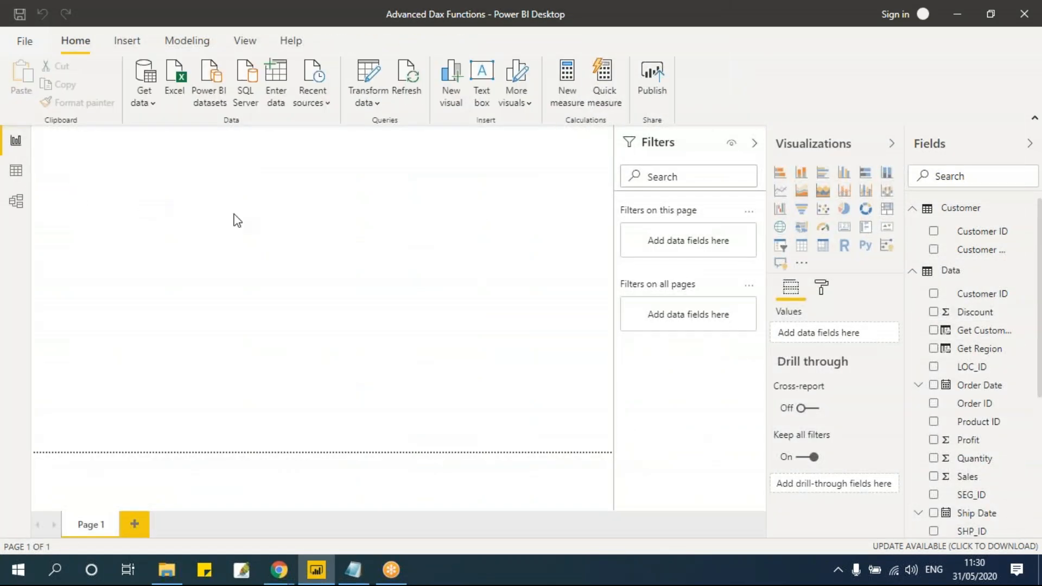
click(801, 245)
click(913, 271)
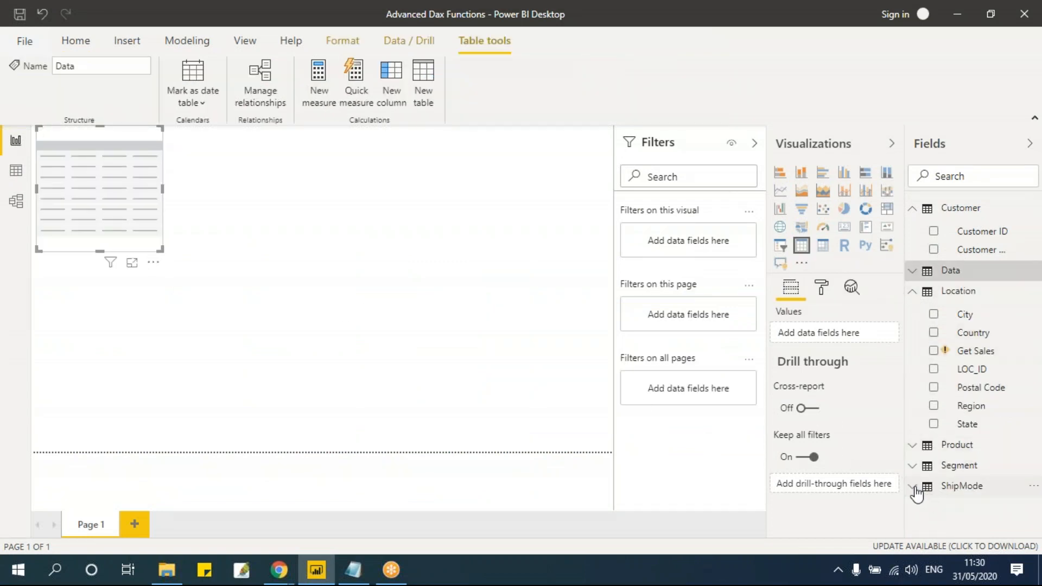
click(924, 486)
click(934, 509)
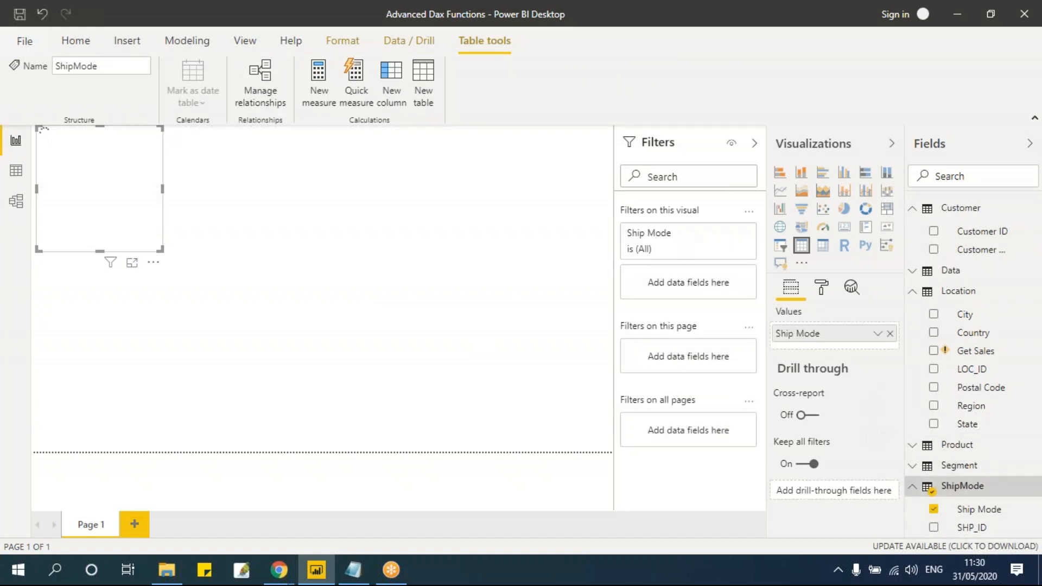
click(913, 291)
click(914, 272)
scroll(965, 364, down, 5)
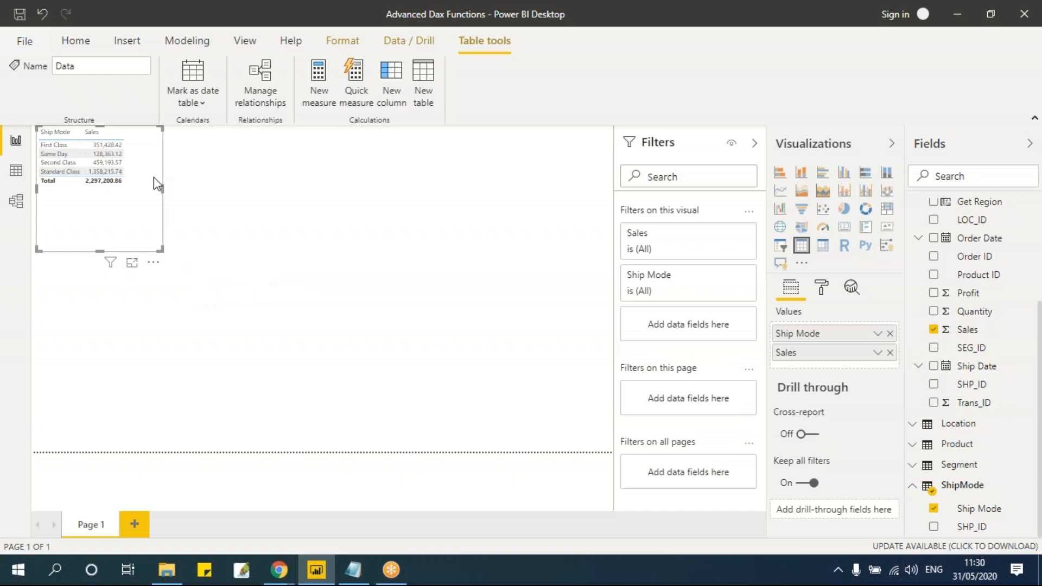
Set the text size of the table visual's values to 18 pt, and enlarge and move the visual toward the page's middle
click(826, 288)
scroll(833, 380, down, 4)
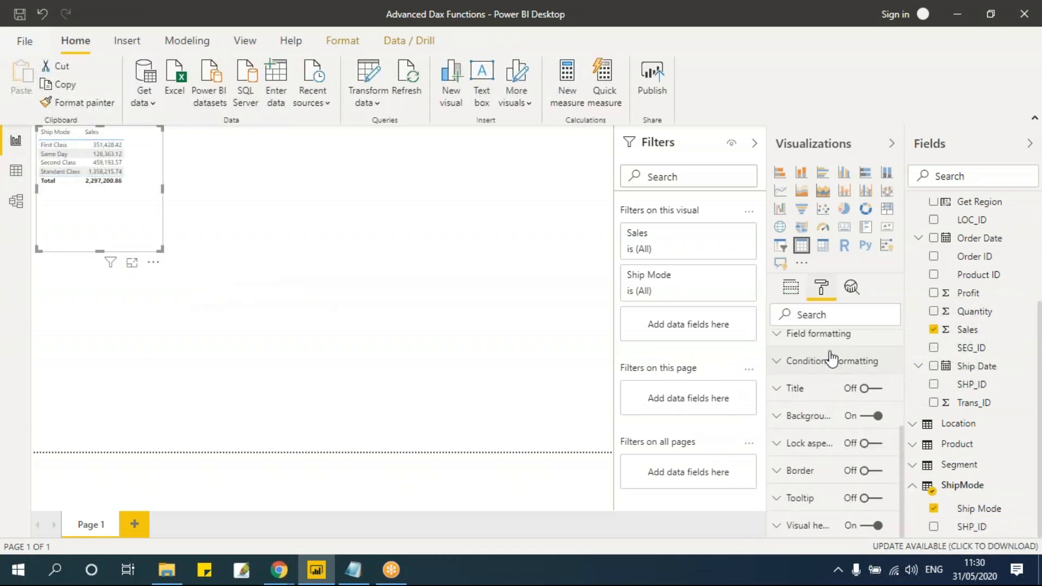
scroll(834, 407, up, 2)
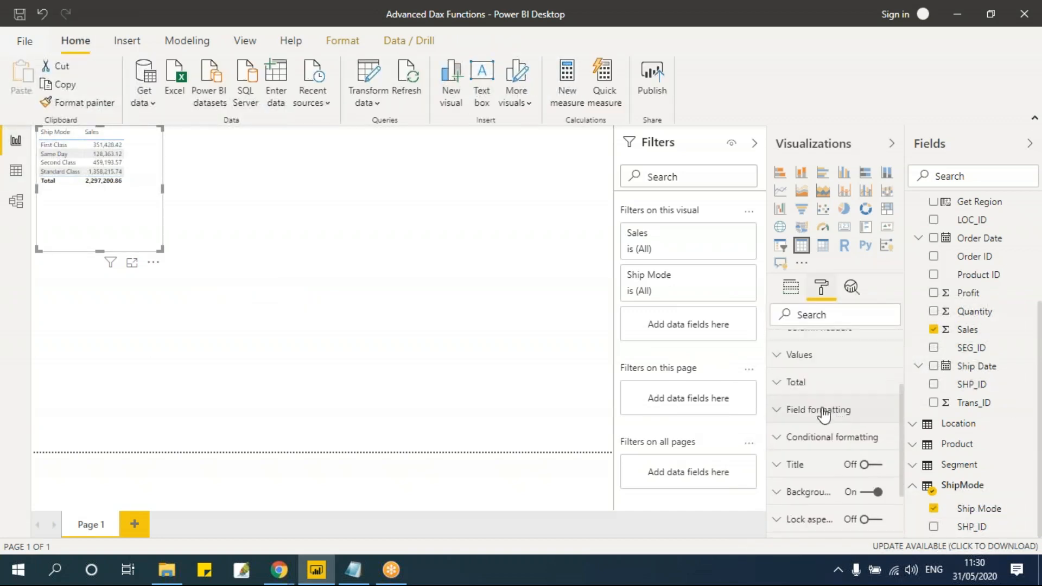
click(823, 359)
scroll(834, 434, down, 5)
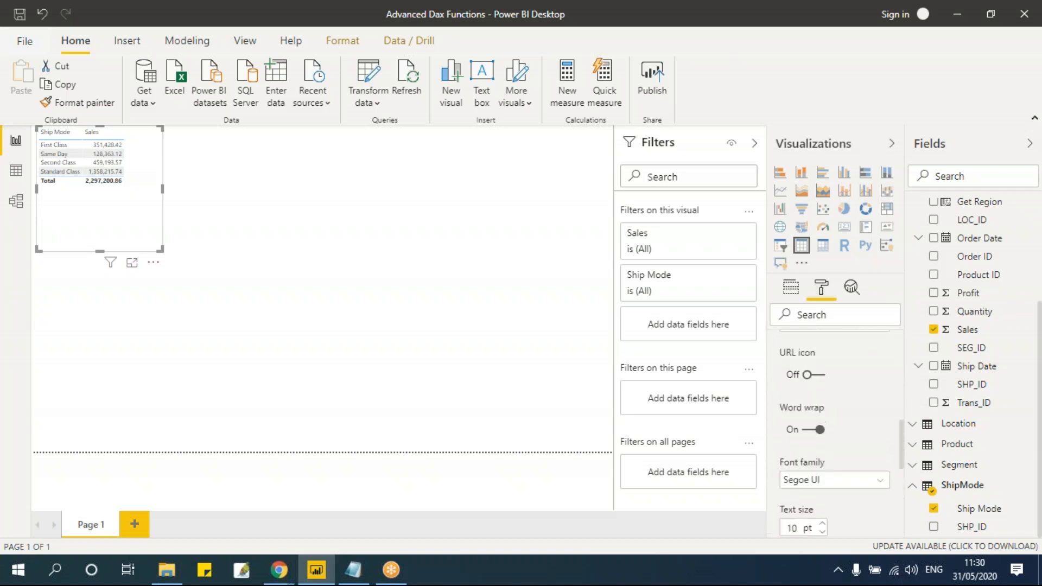
double_click(793, 425)
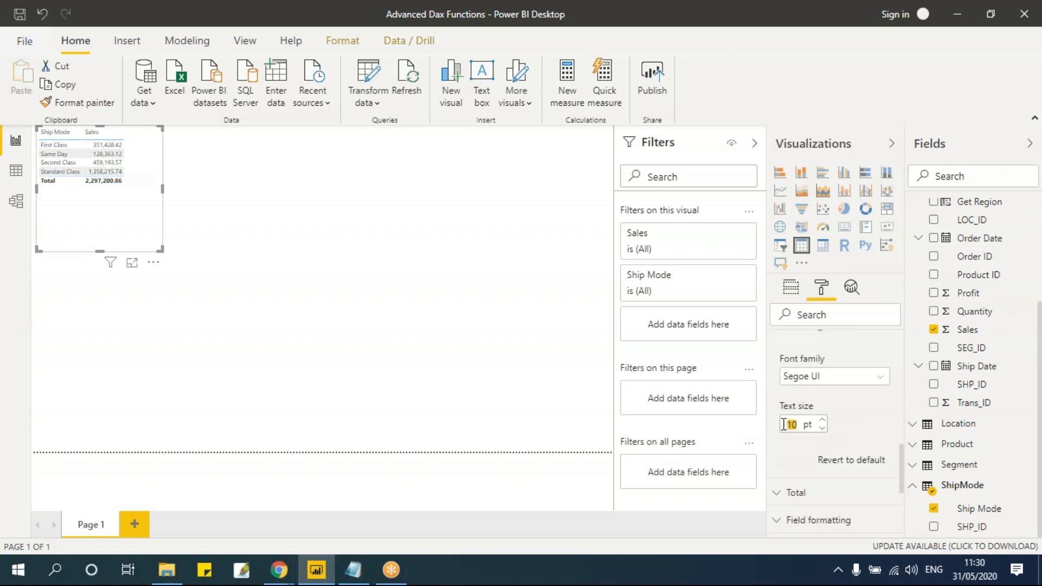
text(18)
drag(160, 249, 320, 335)
drag(227, 166, 409, 272)
Set the text size of the table visual's column headers to 18 pt
scroll(832, 394, up, 8)
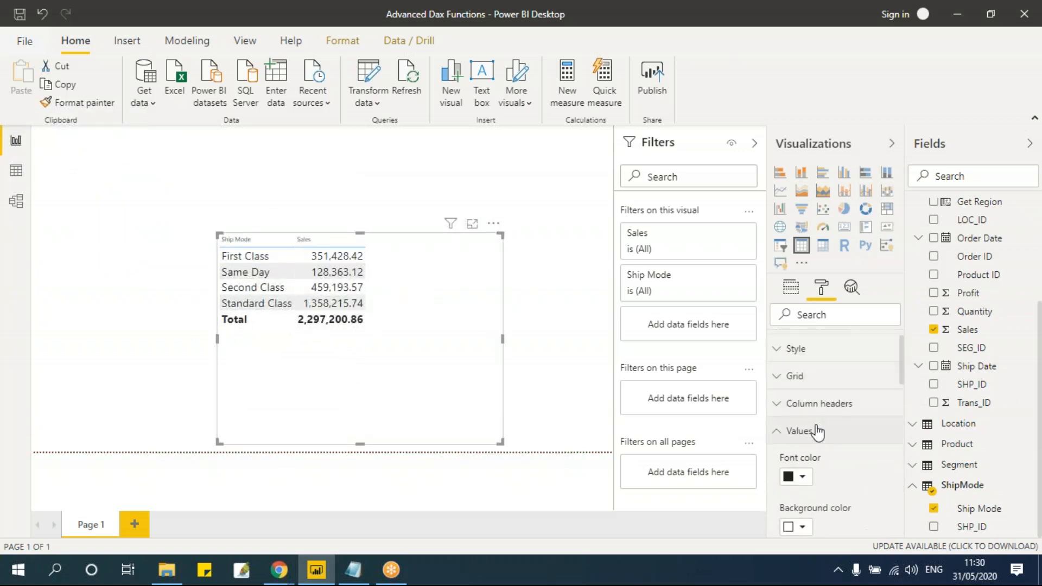
click(818, 429)
click(819, 402)
scroll(827, 450, down, 6)
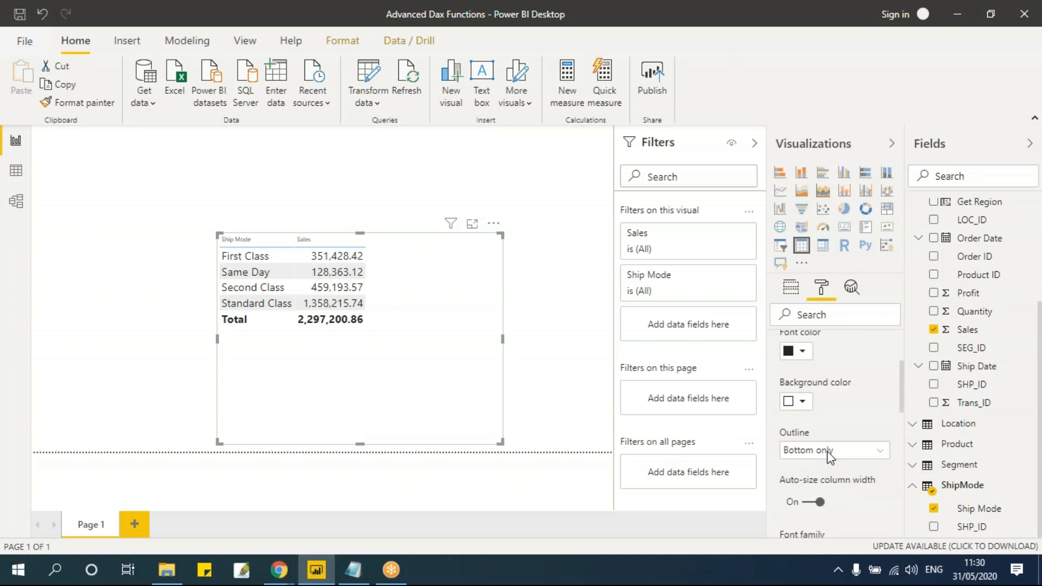
drag(797, 393, 786, 394)
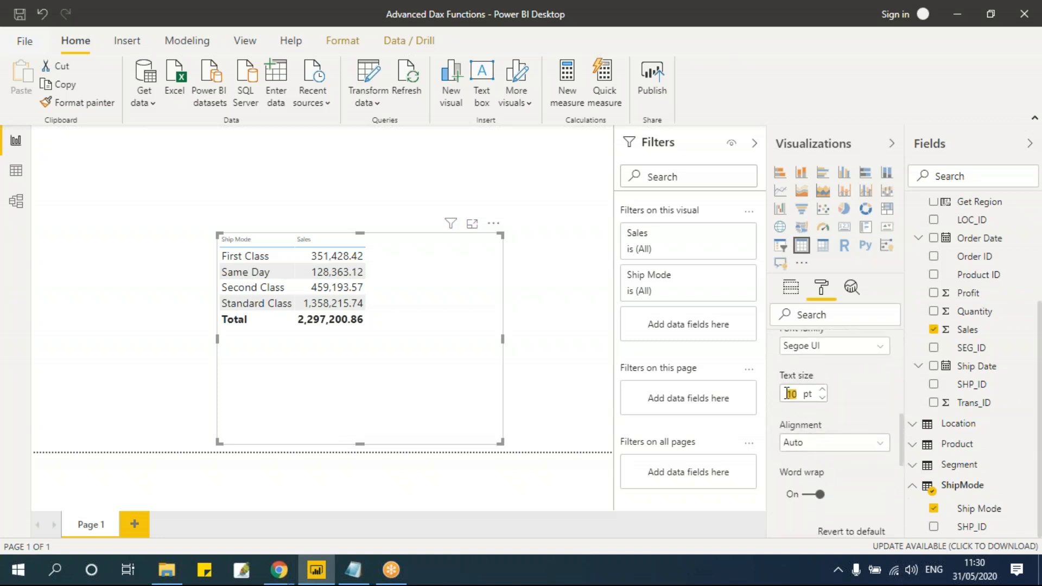
text(1)
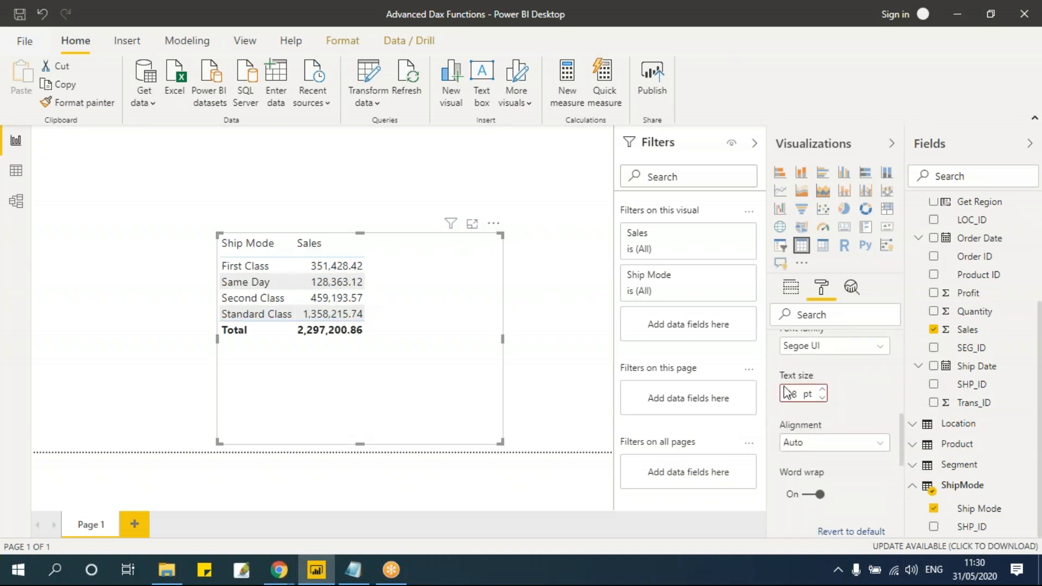
Shrink the table visual to fit closely around its rows and reposition it on the page
drag(436, 257, 451, 239)
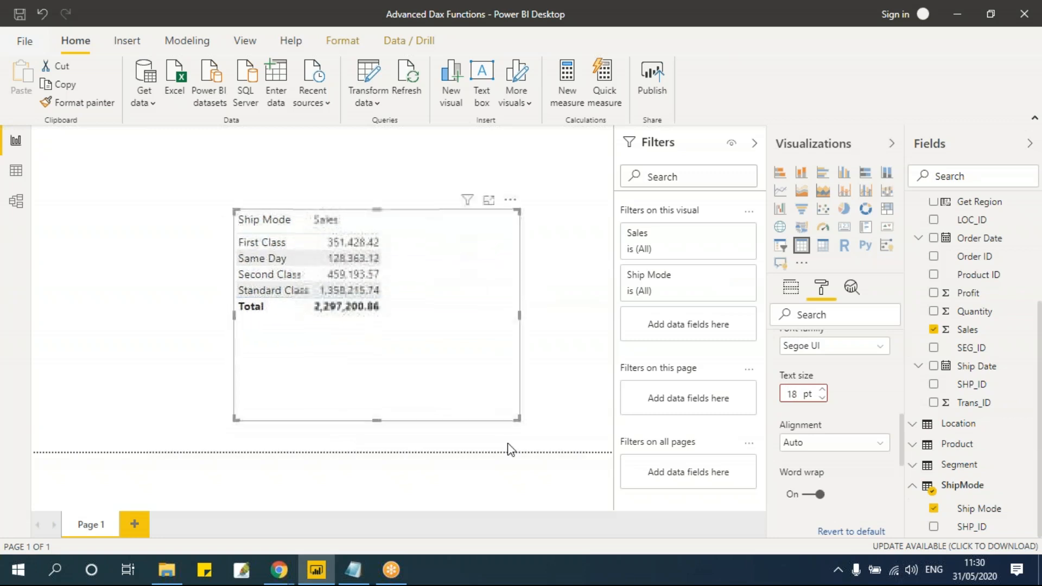
drag(517, 424, 461, 325)
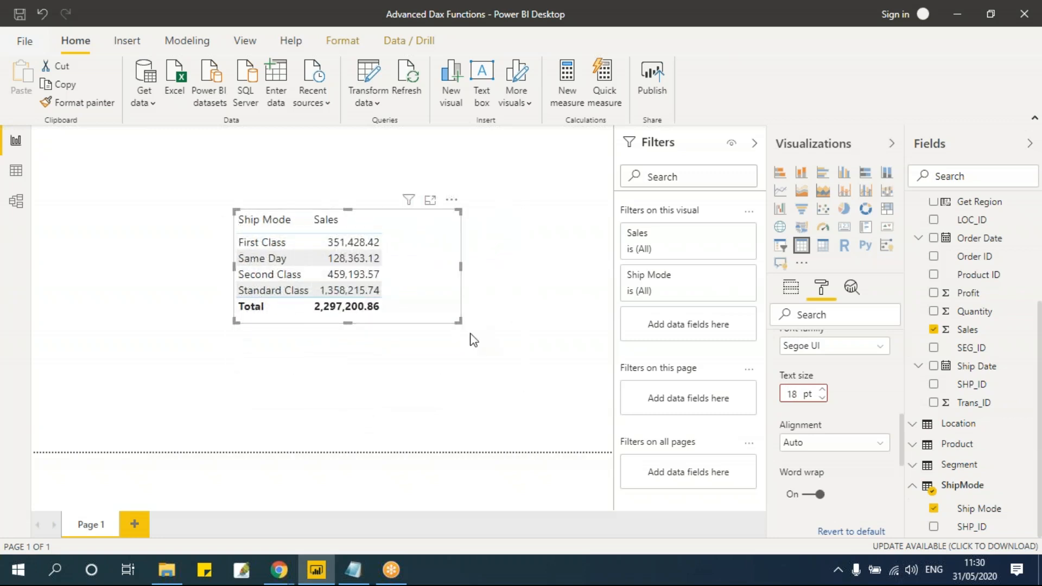
drag(414, 246, 459, 308)
Insert a new calculated column in the ShipMode table in the data view
click(16, 170)
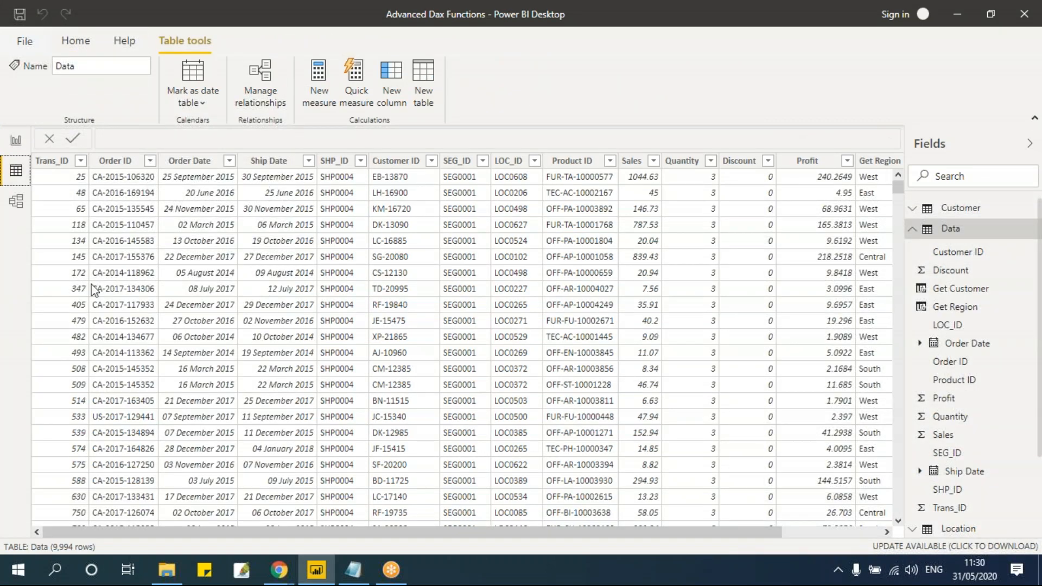
click(912, 228)
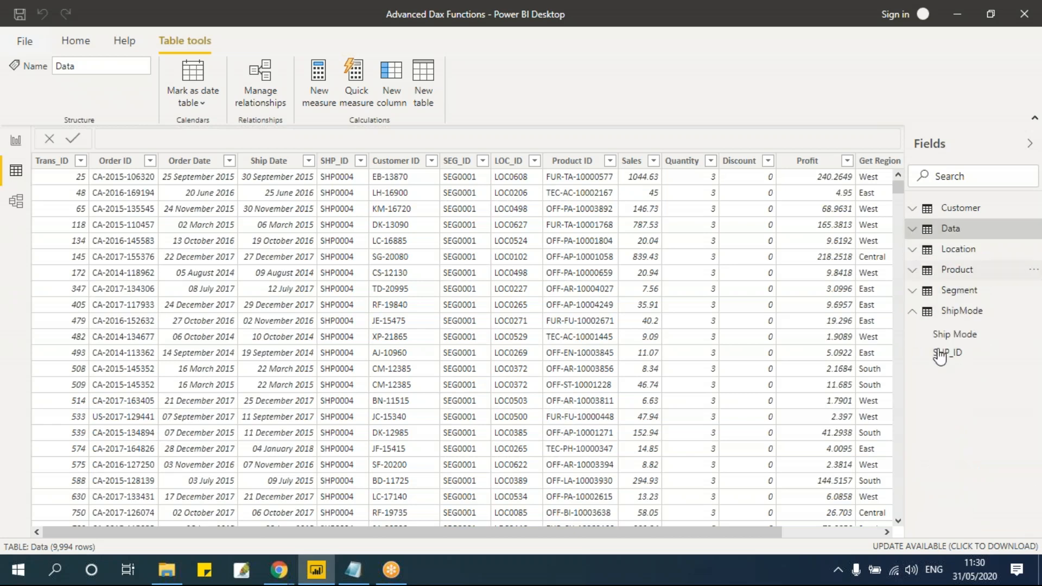
click(962, 313)
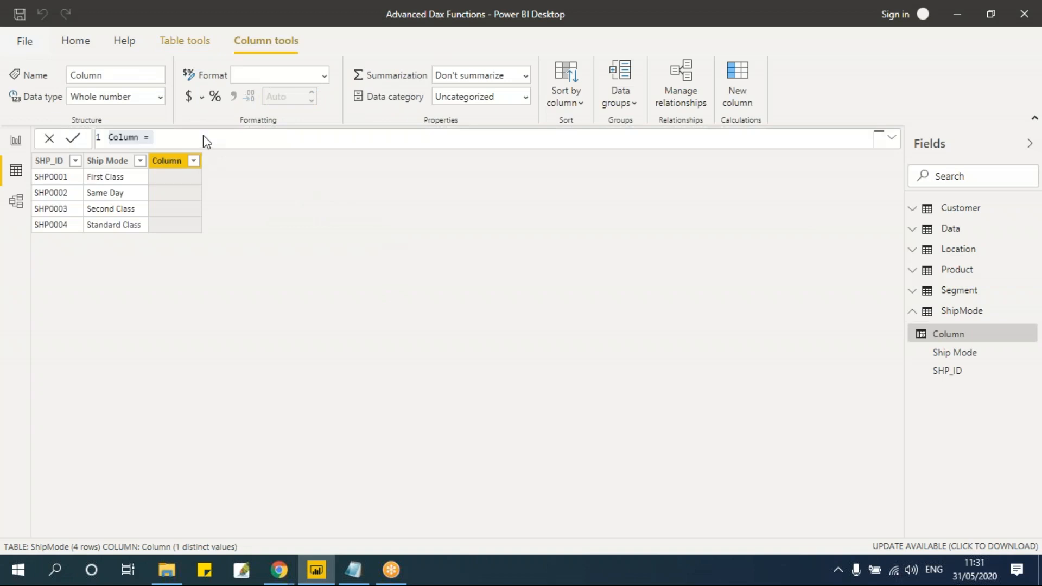
Define the ShipMode table's new column as Column = SUM(Data[Sales])
text(SUM()
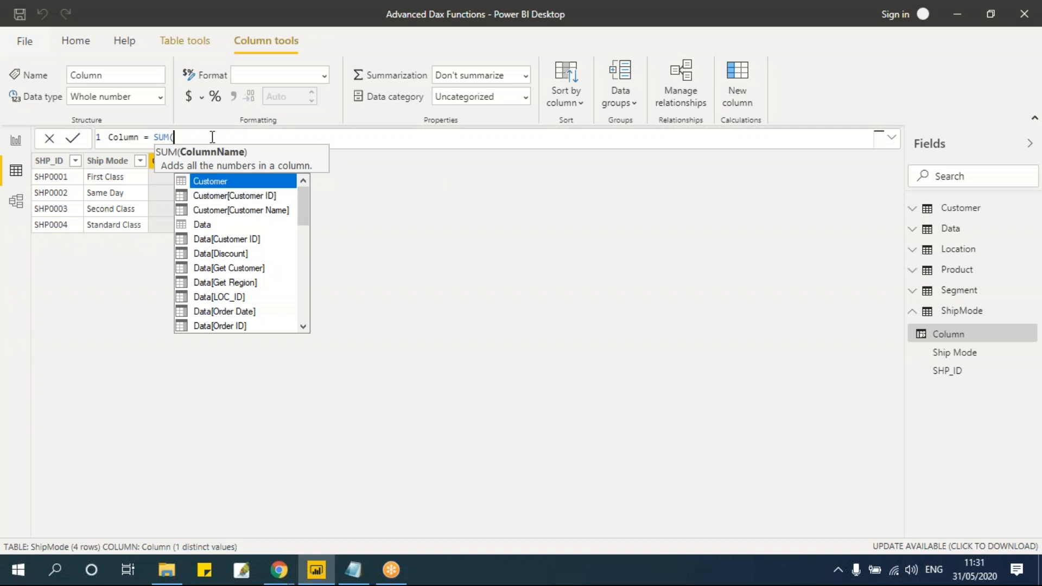
key(Down)
key(Down)
key(Down)
key(Down)
key(Down)
key(Down)
key(Down)
key(Down)
key(Down)
key(Down)
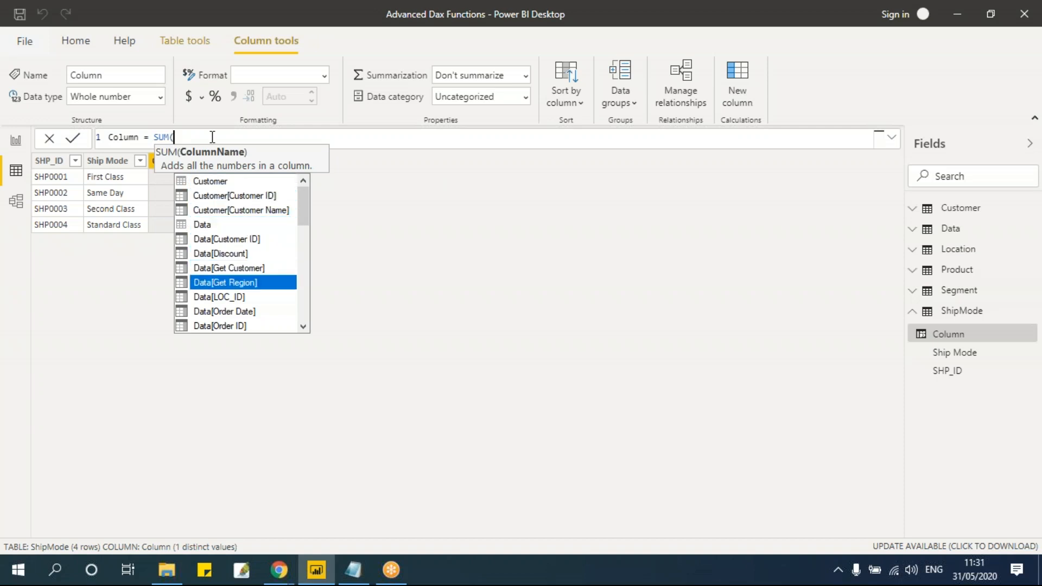
key(Down)
key(Down)
key(Down)
key(Down)
key(Down)
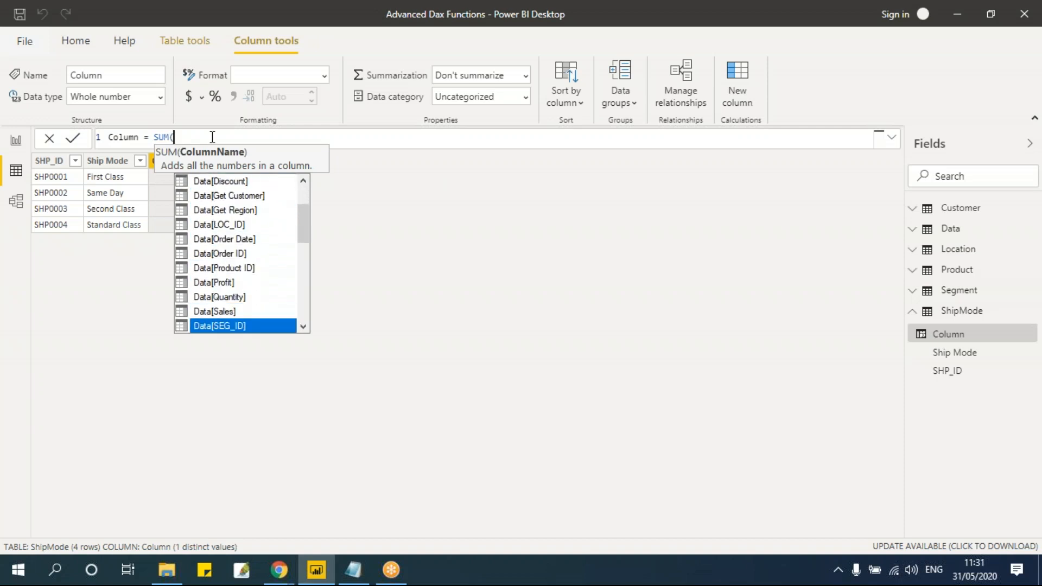
key(Up)
key(Tab)
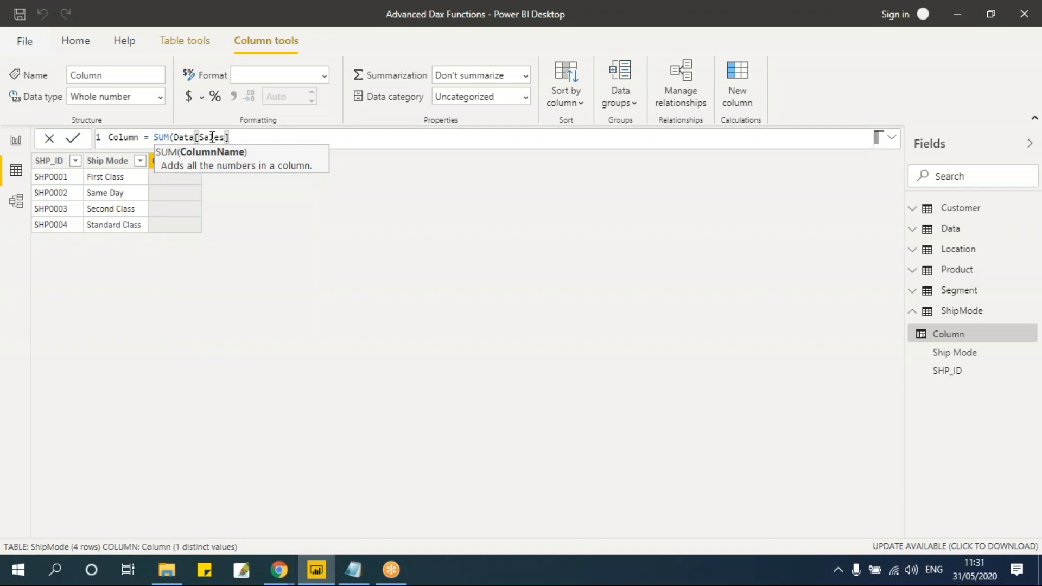
text())
key(Return)
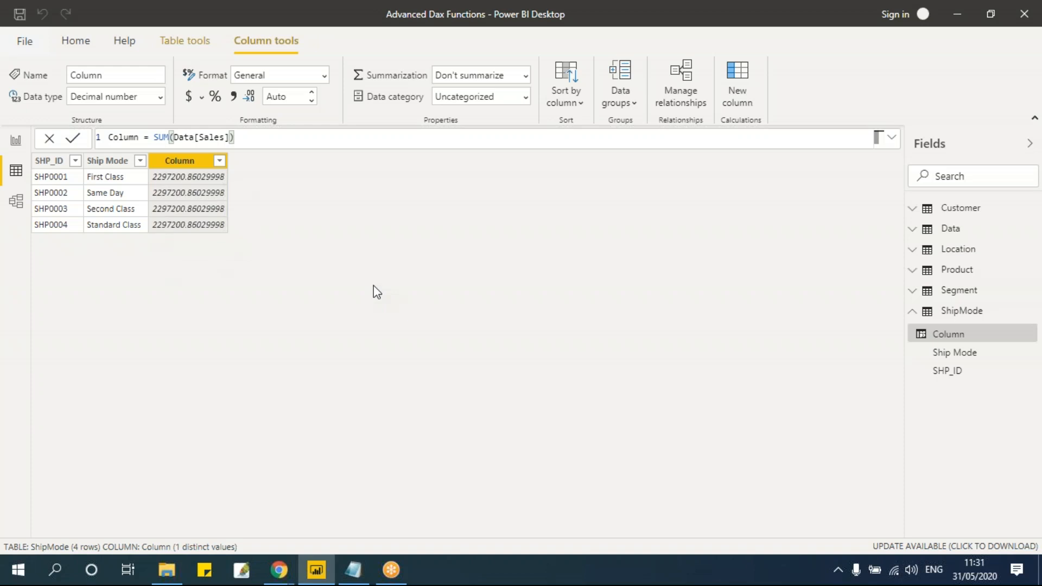
Switch to Notepad, highlight SUMX in the first Sales SUM formula, and return to Power BI Desktop
key(alt+Tab)
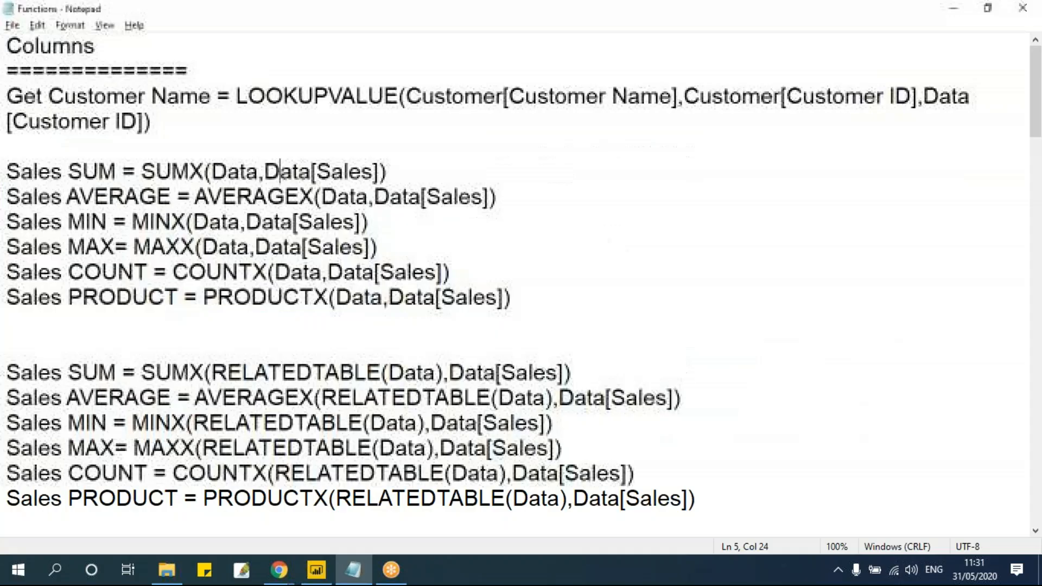
drag(141, 172, 205, 174)
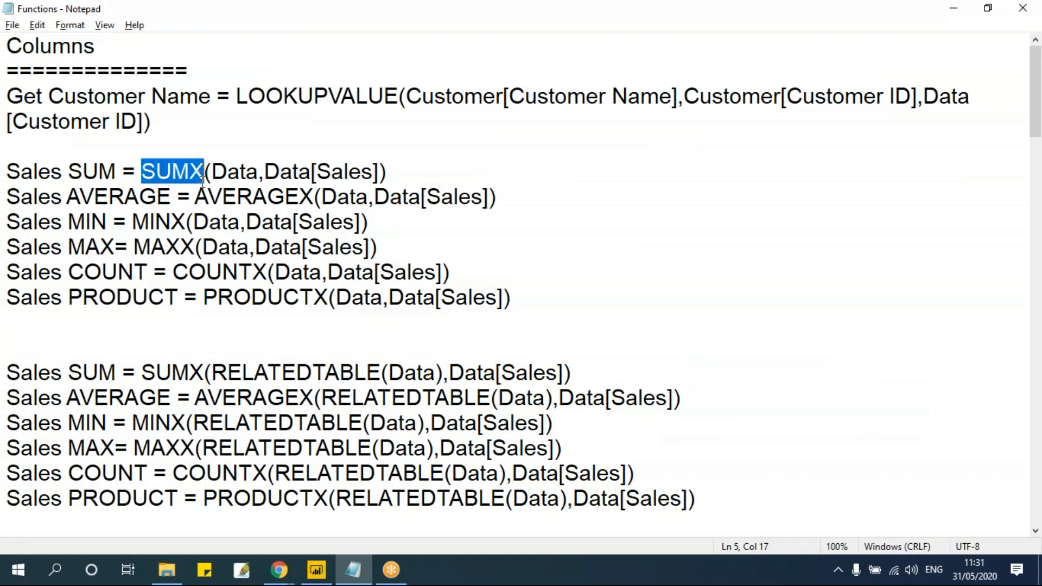
click(172, 222)
drag(141, 172, 205, 173)
key(alt+Tab)
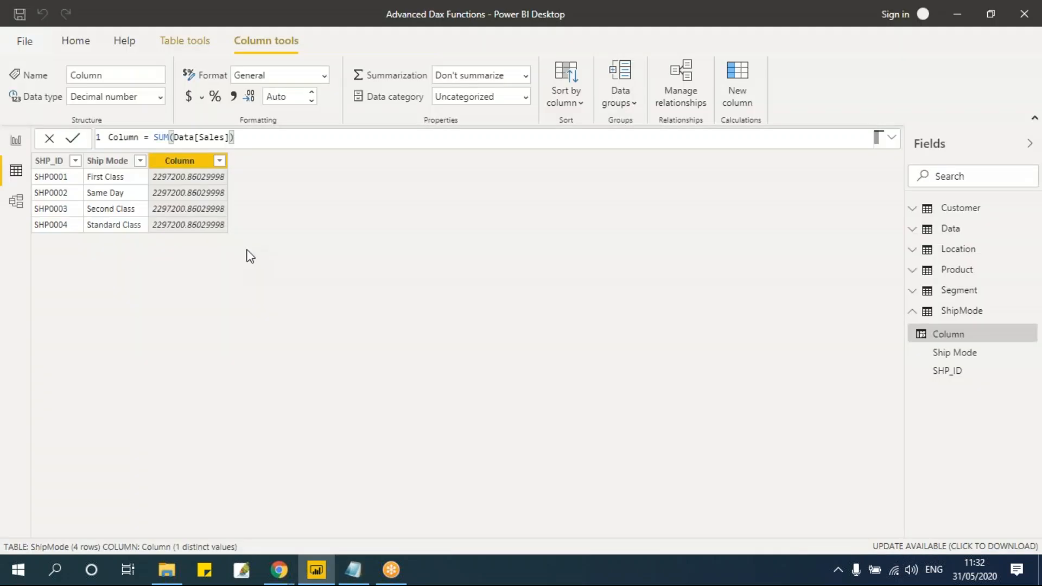
View the last columns of the Data table, then switch to Notepad and highlight SUMX in the first Sales SUM formula
click(914, 313)
click(955, 231)
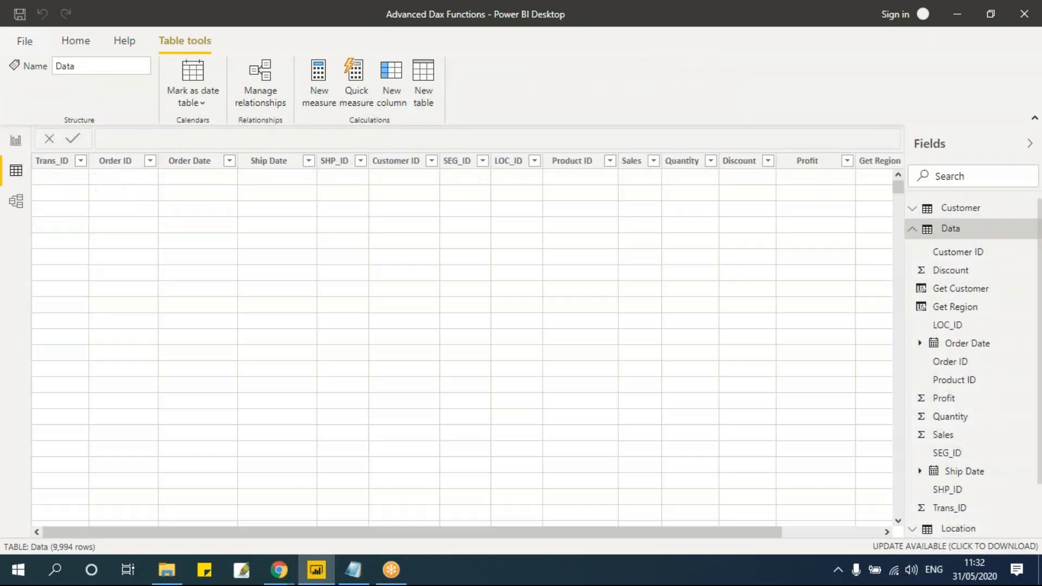
click(830, 532)
key(alt+Tab)
click(223, 206)
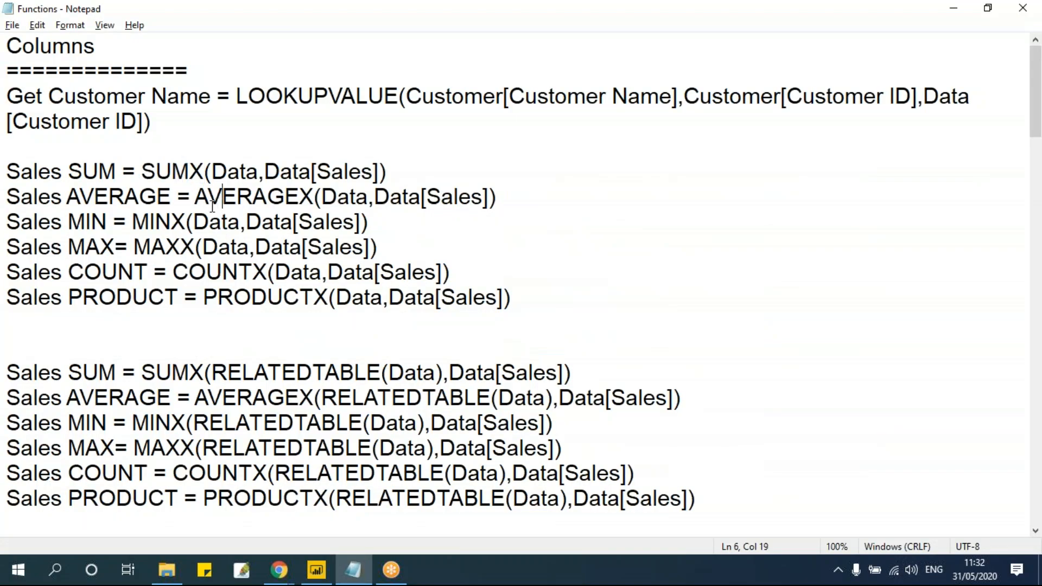
drag(141, 172, 204, 172)
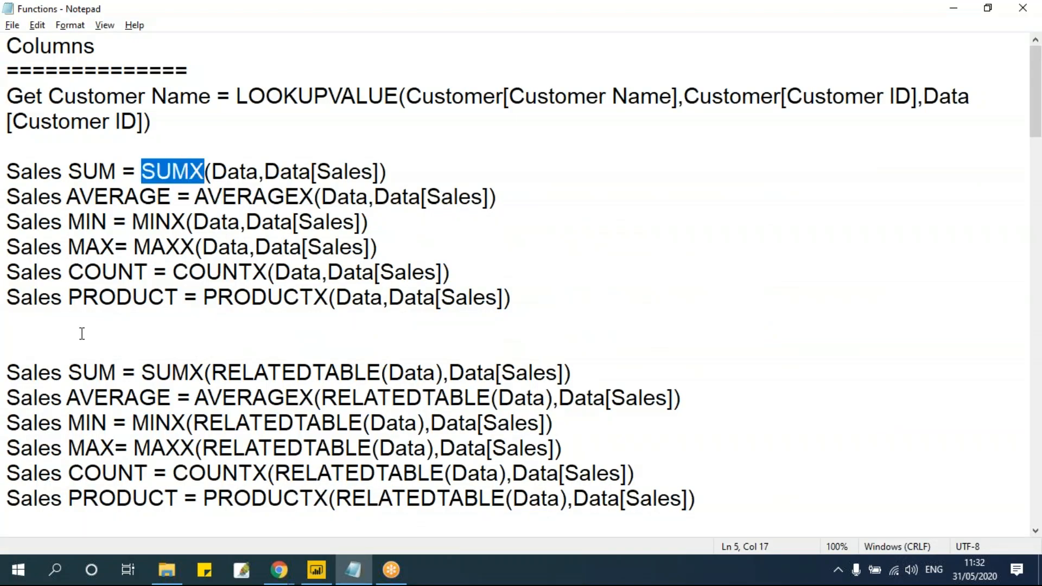
Switch to Power BI Desktop, insert a new calculated column in the Data table, and clear its default name
key(alt+Tab)
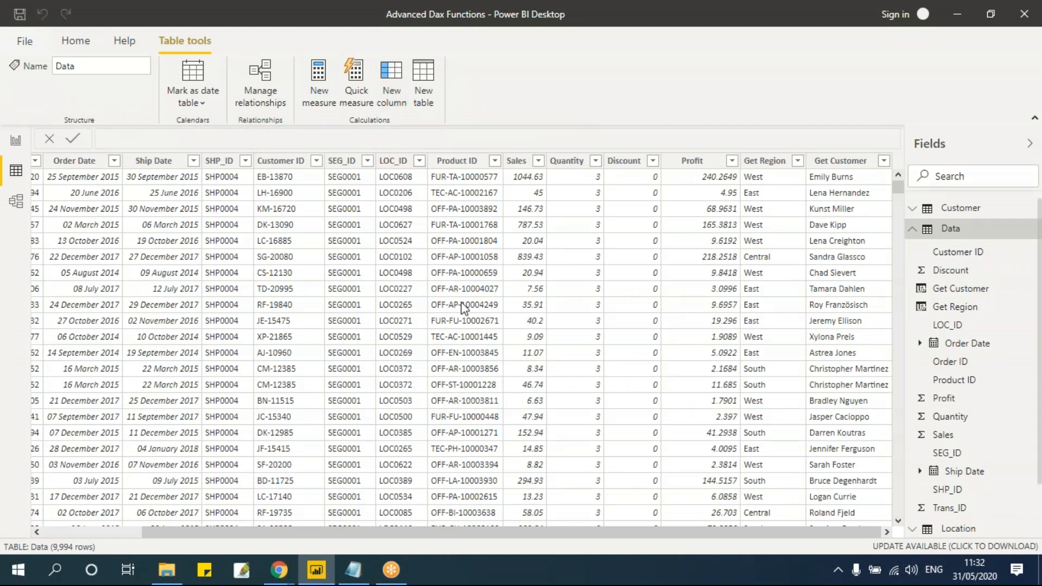
click(885, 532)
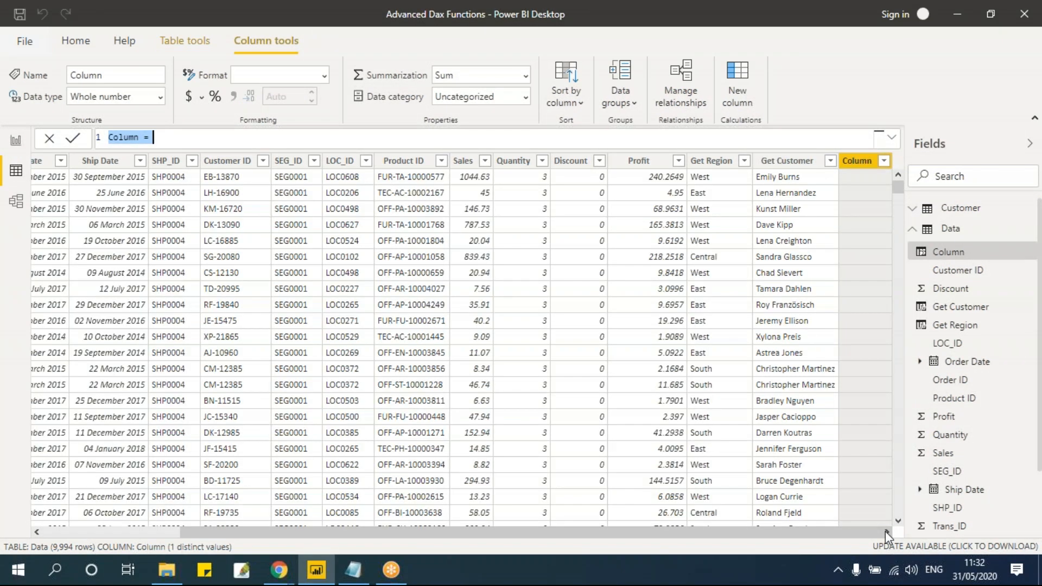
click(190, 137)
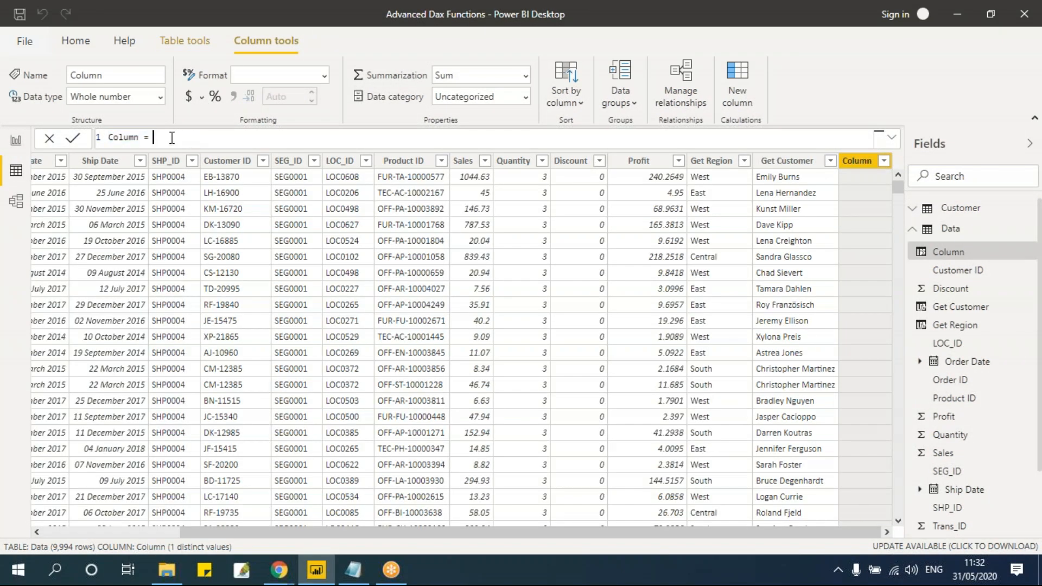
key(ctrl+BackSpace)
key(ctrl+BackSpace)
Define the Data table's new column as Func Sumx = SUMX(Data,Data[Sales])
text(Func Sumx = Sum)
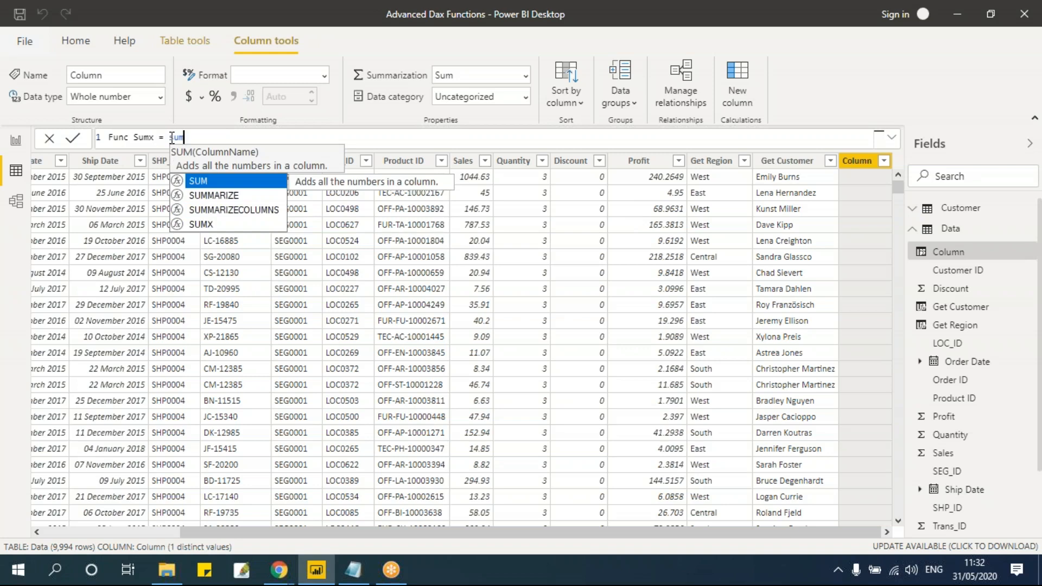
key(Down)
key(Down)
key(Down)
key(Tab)
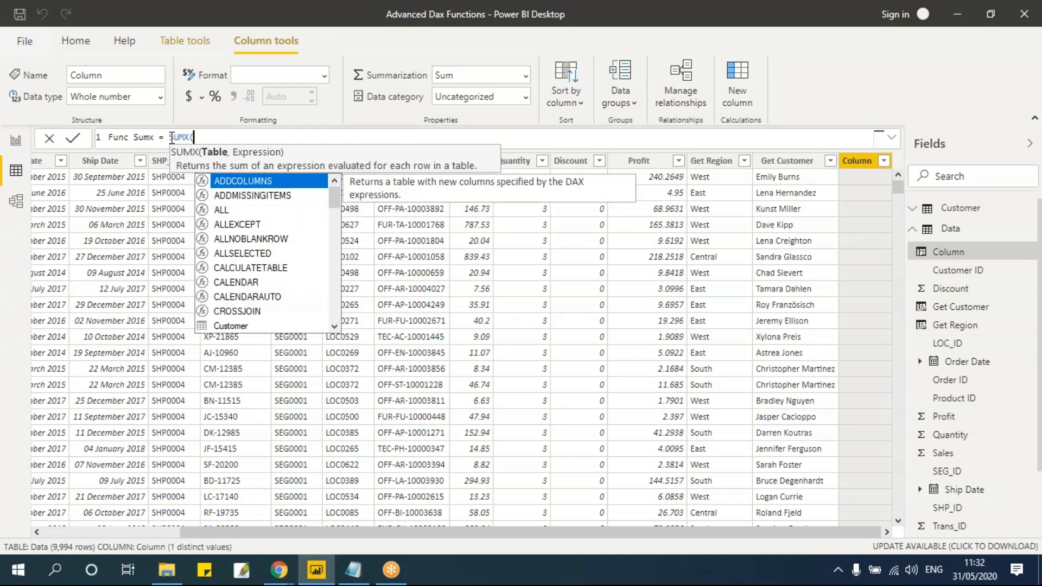
text(data)
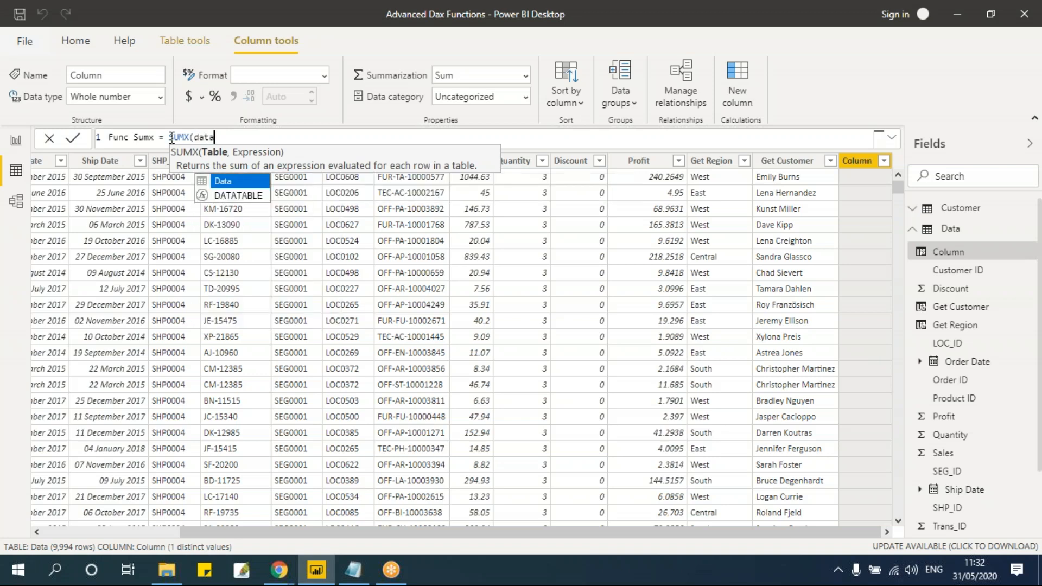
key(Tab)
text(,)
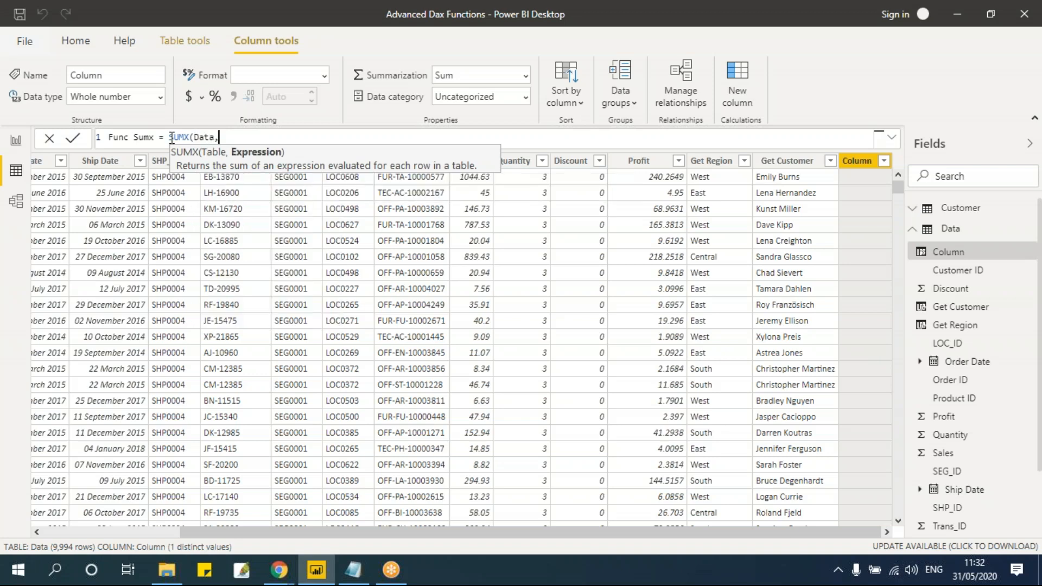
text(sal)
key(Tab)
text())
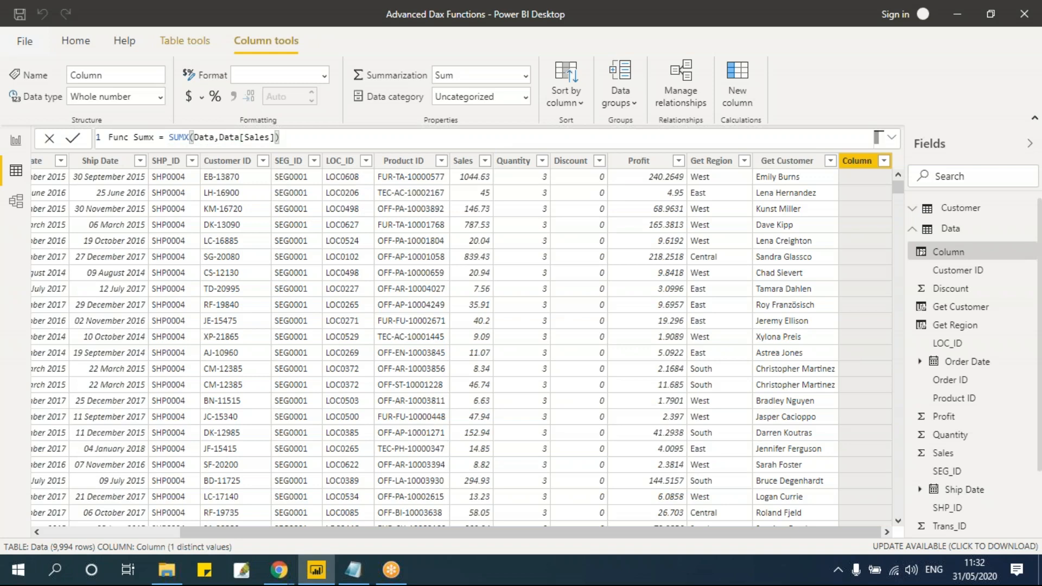
key(Return)
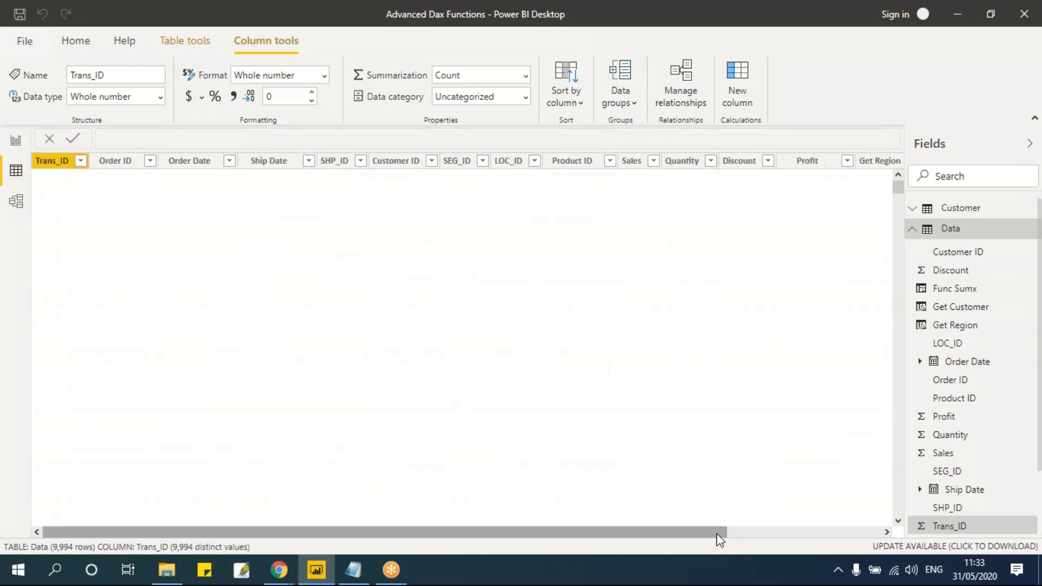
View the Func Sumx values in the Data table, then open the ShipMode table and show its Column formula
drag(712, 529, 921, 543)
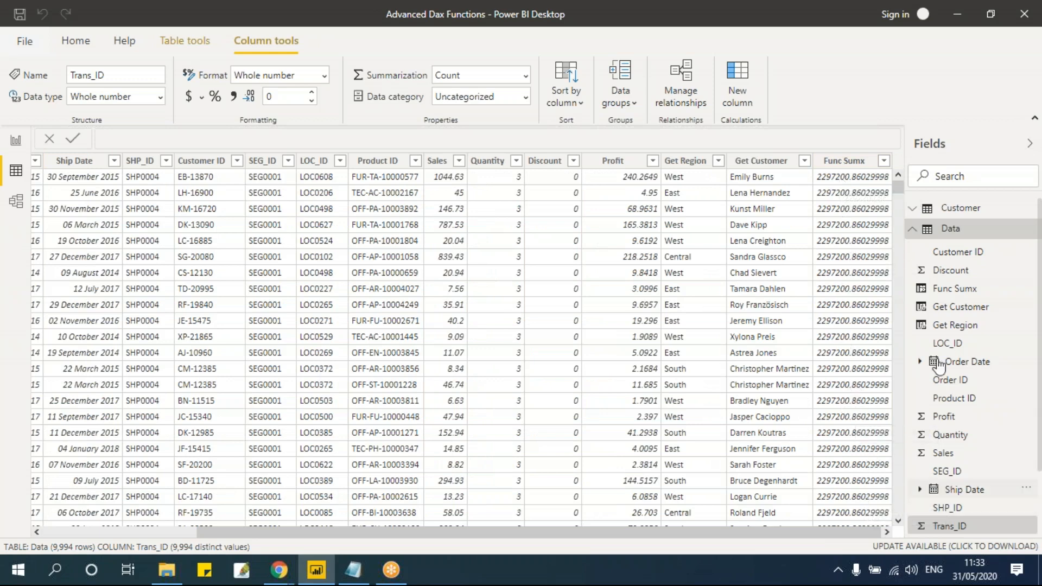
click(913, 230)
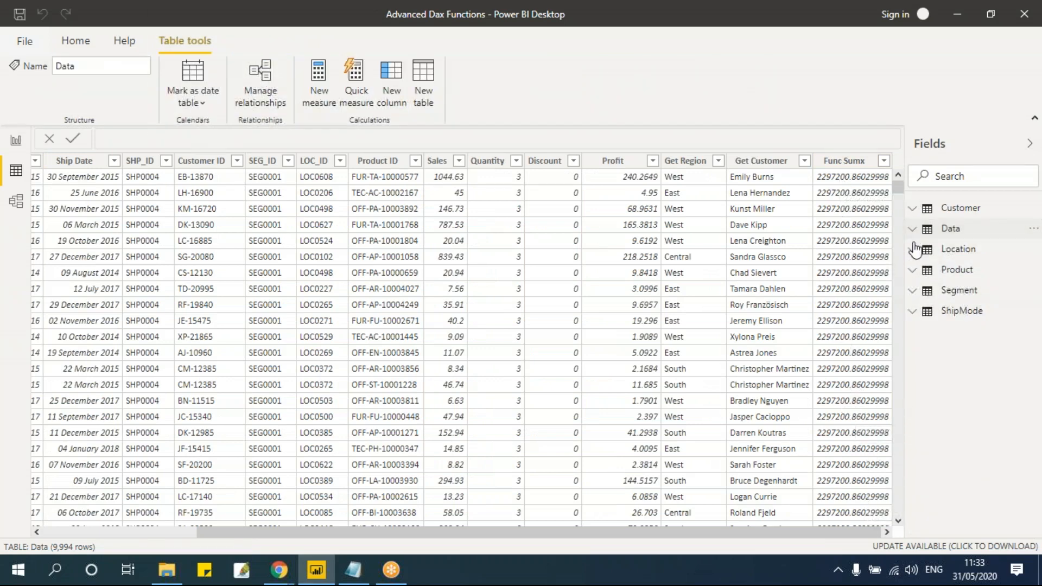
click(961, 312)
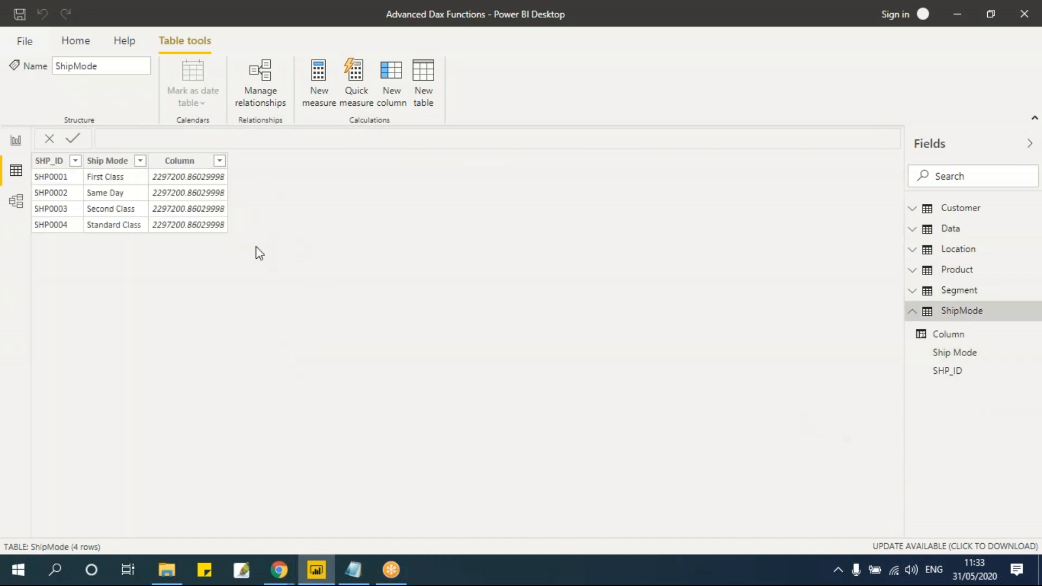
click(190, 161)
click(272, 141)
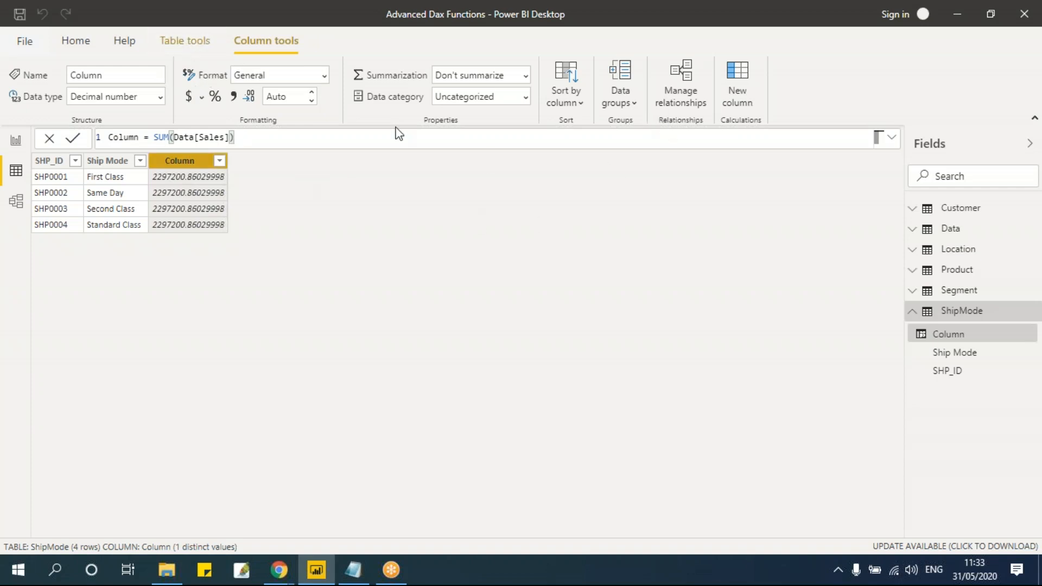
Insert another calculated column in the ShipMode table and clear its default name
click(191, 42)
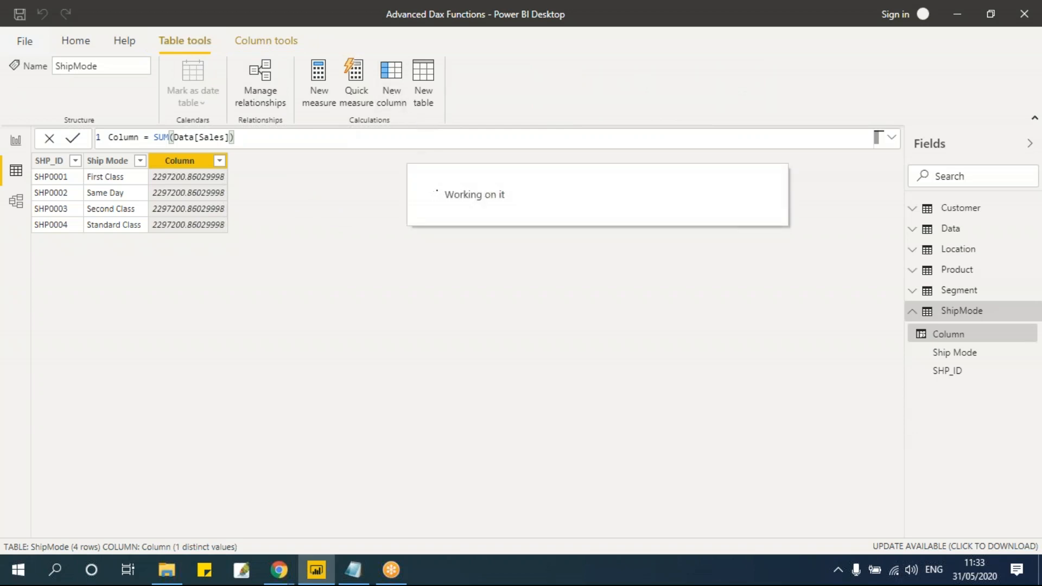
click(206, 136)
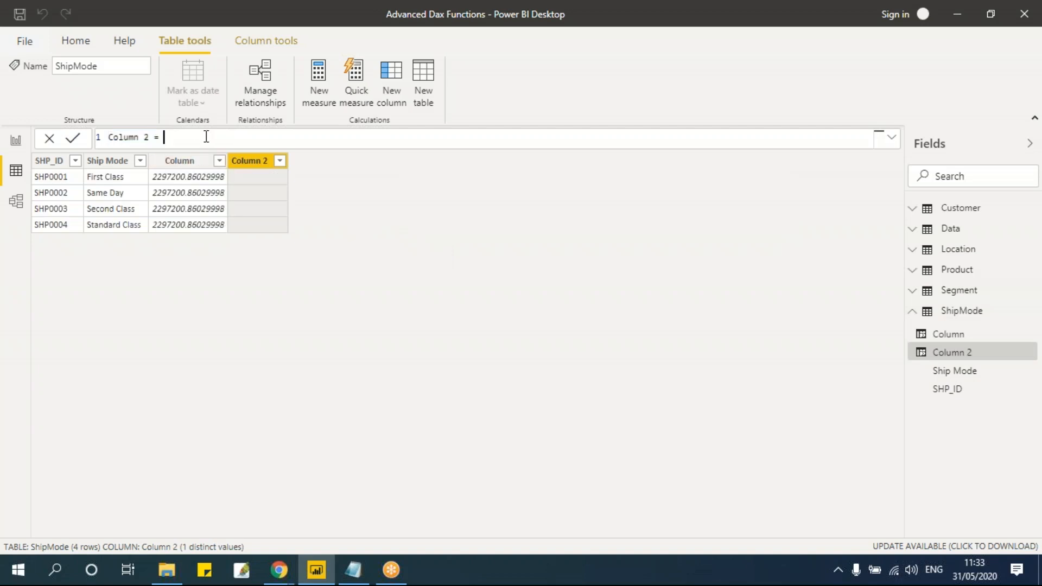
key(BackSpace)
key(BackSpace)
key(BackSpace)
key(BackSpace)
key(BackSpace)
key(BackSpace)
key(BackSpace)
key(BackSpace)
key(BackSpace)
key(BackSpace)
Define the ShipMode table's new column as Total Sales ShipMode = SUMX(Data,Data[Sales])
text(Total Sales ShipMode = sum)
key(Down)
key(Down)
key(Down)
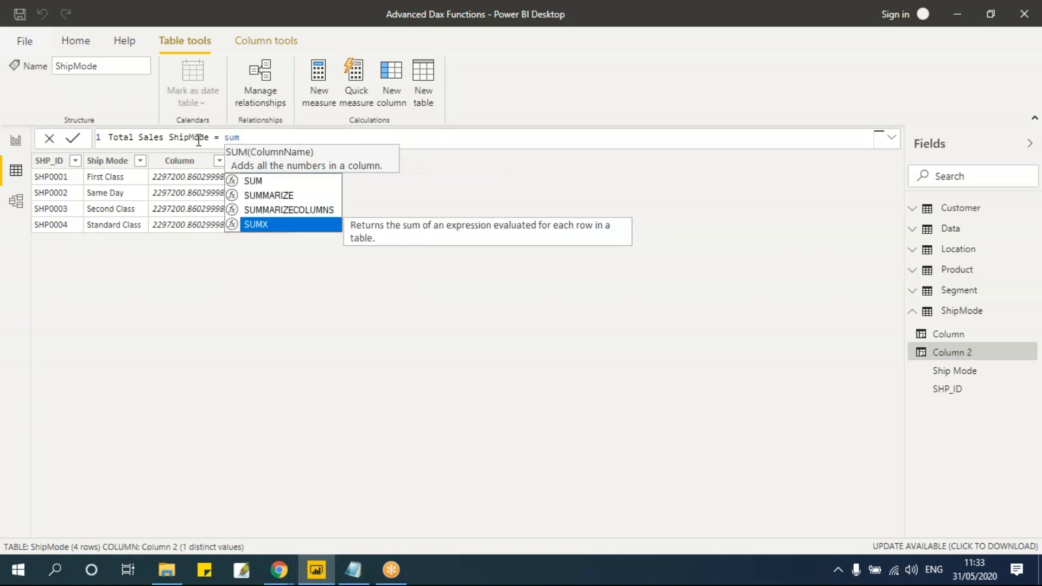
key(Tab)
text(data)
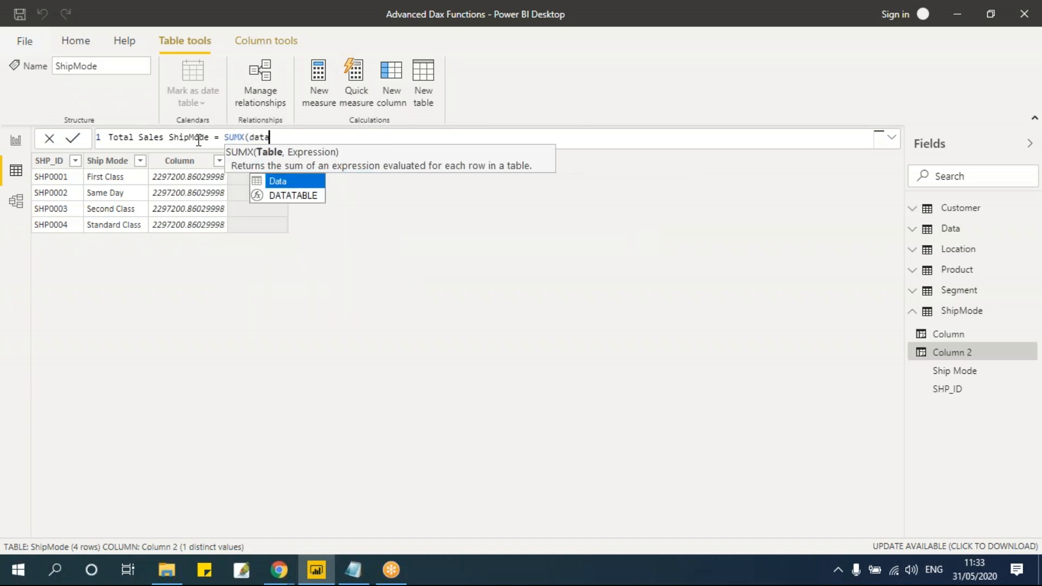
key(Tab)
text(,sal)
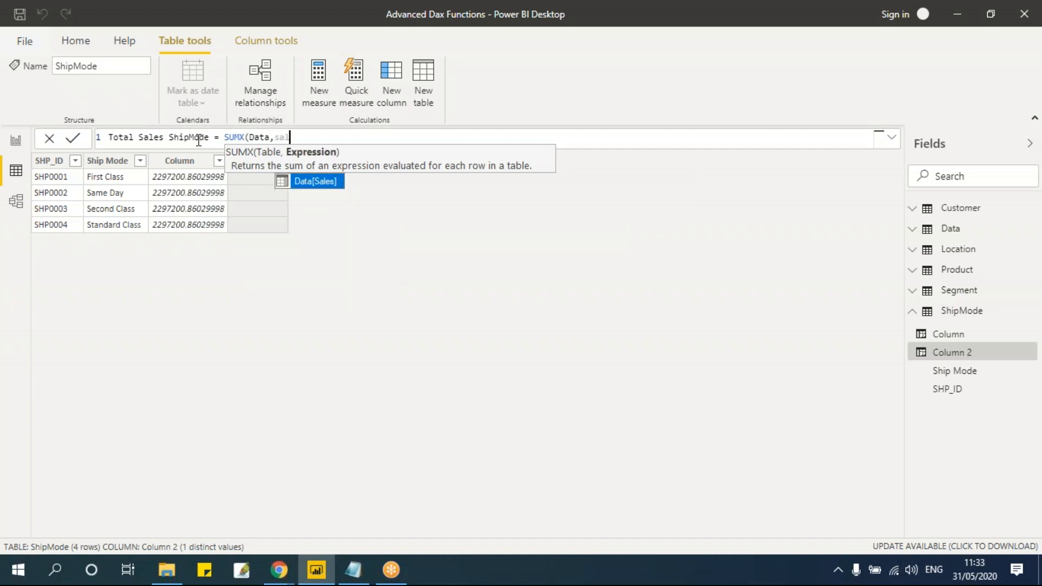
key(Tab)
text())
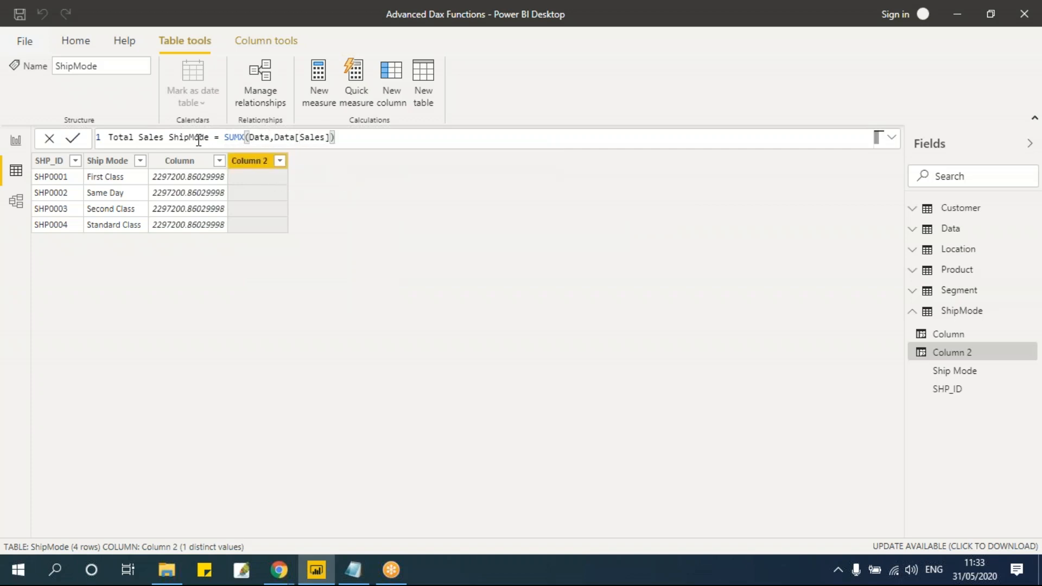
click(263, 139)
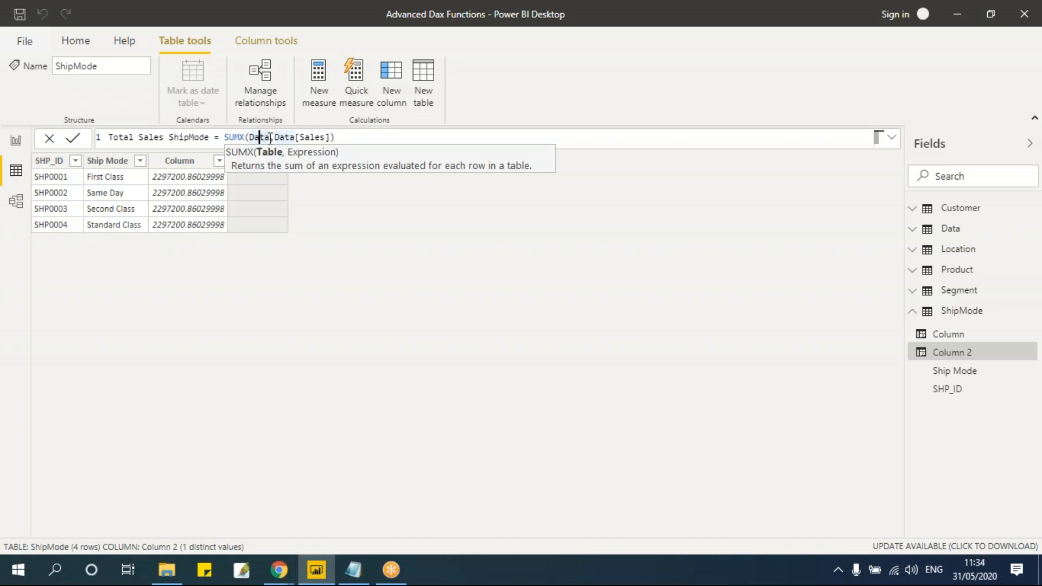
drag(274, 139, 332, 140)
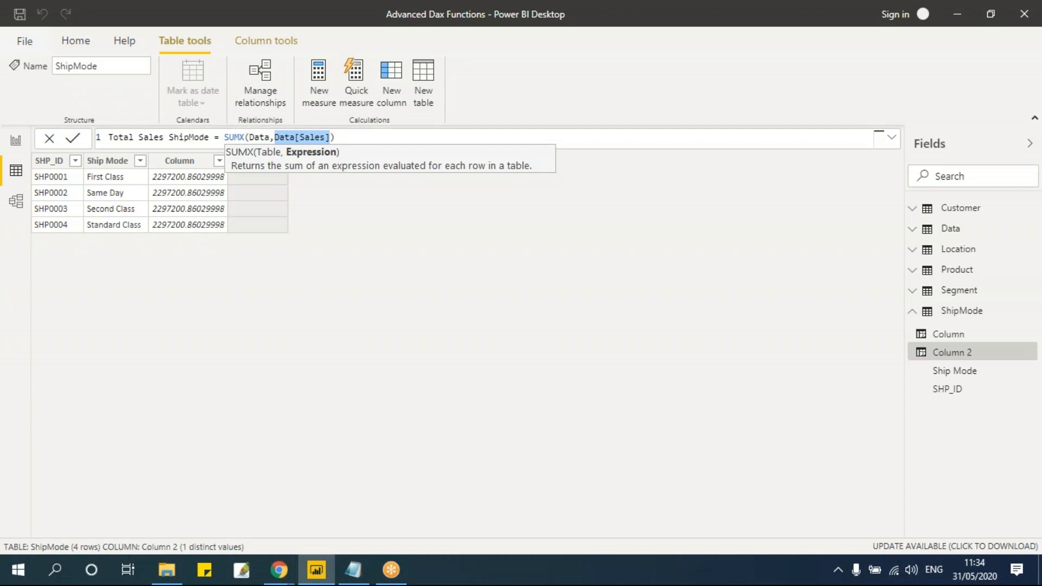
click(353, 139)
click(353, 138)
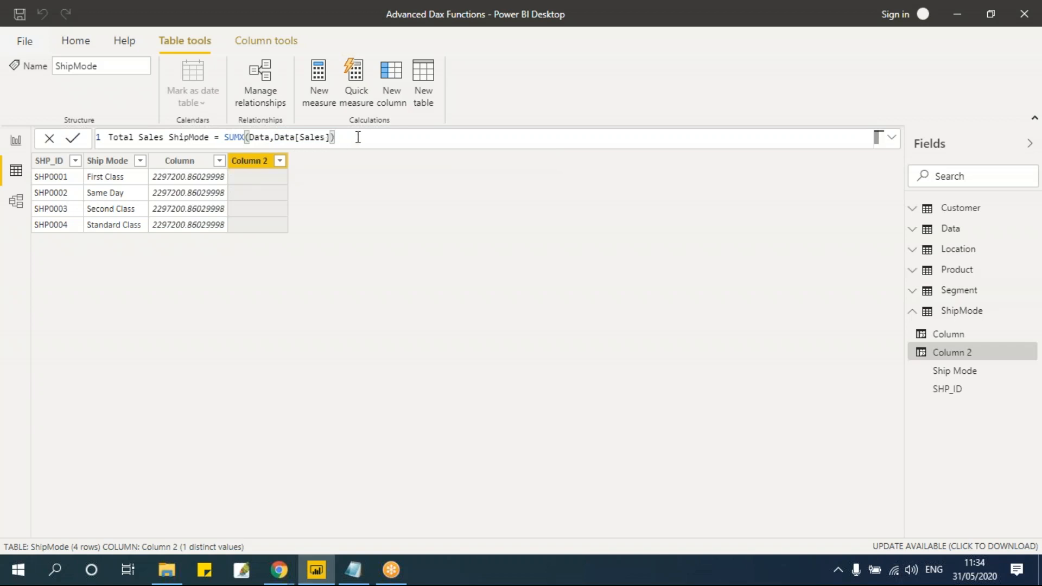
key(Return)
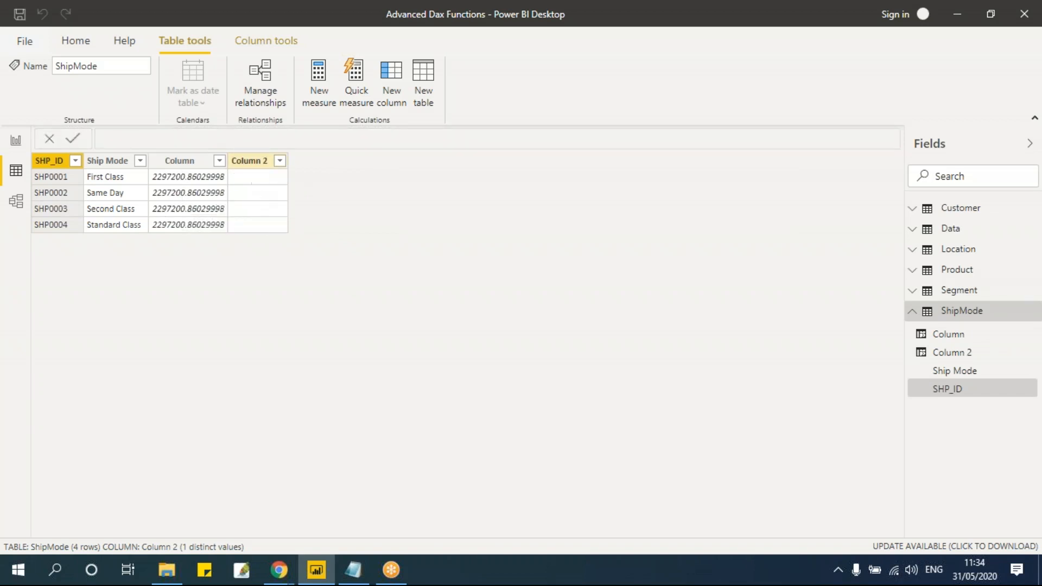
Compare Column with Total Sales ShipMode in the ShipMode table and highlight the entire Total Sales ShipMode formula
click(180, 165)
click(286, 162)
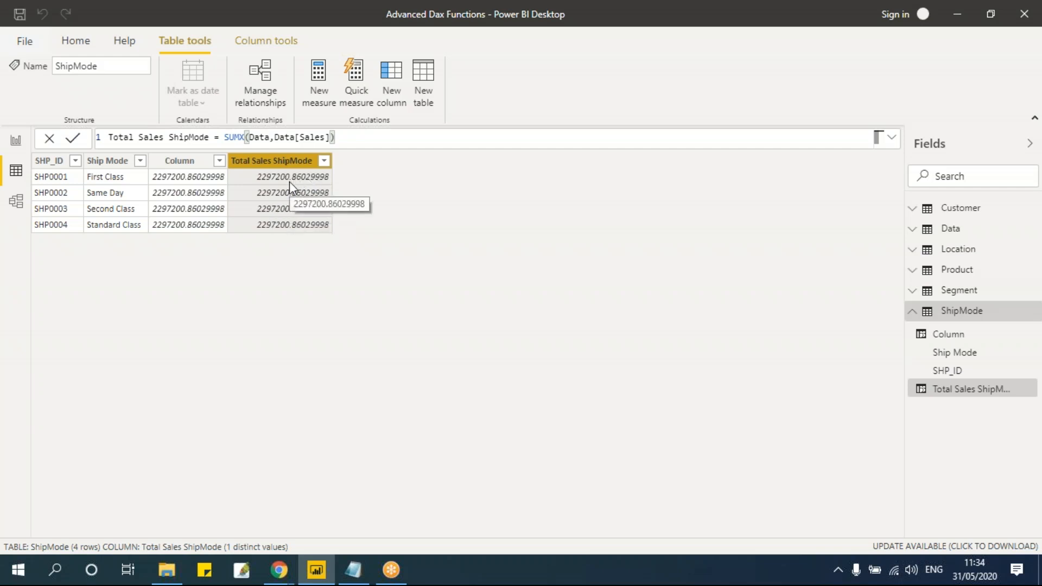
click(359, 138)
key(shift+Left)
key(shift+Left)
key(shift+Left)
key(shift+Left)
key(shift+Left)
key(shift+Left)
key(shift+Left)
key(shift+Left)
key(shift+Left)
key(shift+Left)
key(shift+Left)
key(shift+Left)
key(shift+Left)
key(shift+Left)
key(shift+Left)
key(shift+Left)
key(shift+Left)
key(shift+Left)
key(shift+Left)
key(shift+Left)
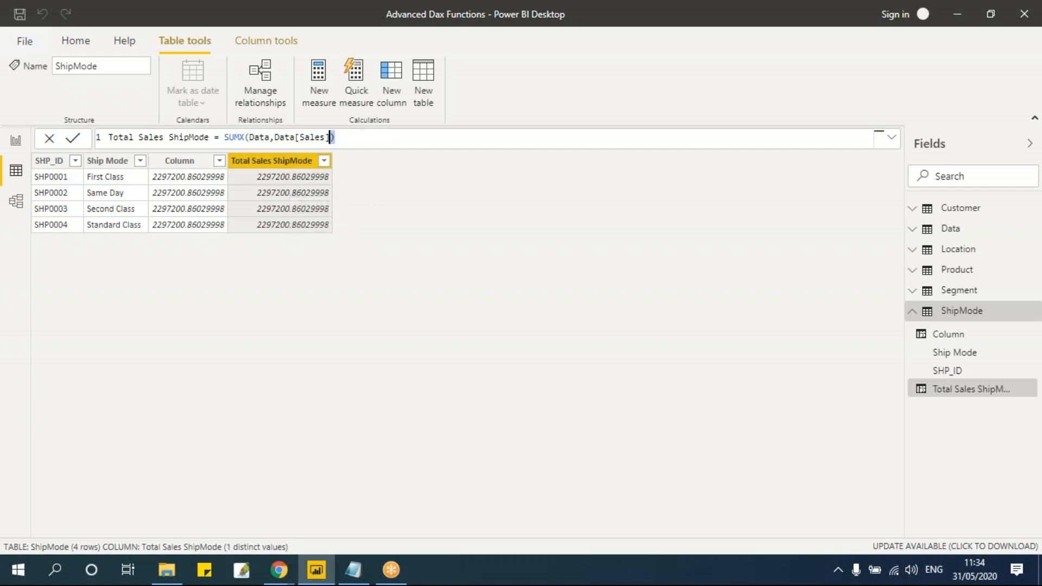
key(shift+Left)
key(shift+Left)
key(shift+Left)
key(shift+Left)
key(shift+Left)
key(shift+Left)
key(shift+Left)
key(shift+Left)
key(shift+Left)
key(shift+Left)
key(shift+Left)
key(shift+Left)
key(shift+Left)
key(shift+Left)
key(shift+Left)
key(shift+Left)
key(shift+Left)
key(shift+Left)
key(shift+Left)
key(shift+Left)
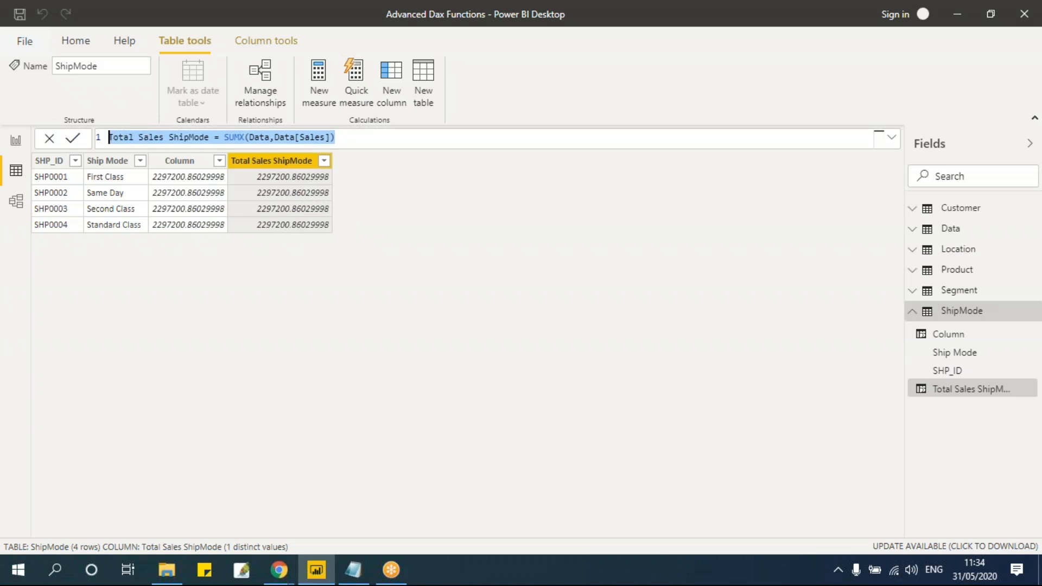
click(386, 135)
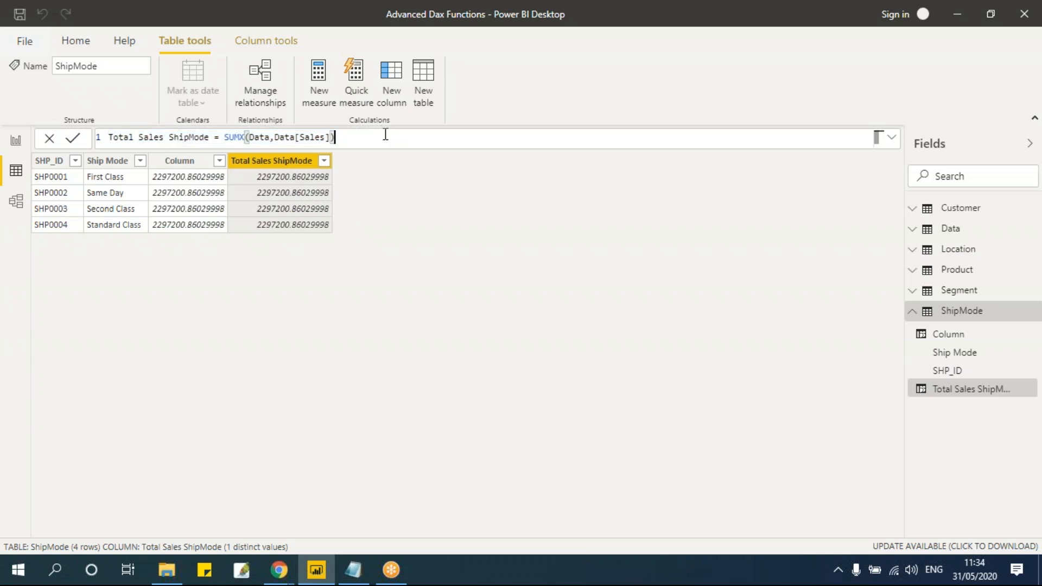
Replace the arguments of the Total Sales ShipMode formula so it reads SUMX(RELATEDTABLE(Data),Data[Sales])
click(250, 137)
key(Delete)
key(Delete)
key(Delete)
key(Delete)
key(Delete)
key(Delete)
key(Delete)
key(Delete)
key(Delete)
key(Delete)
key(Delete)
key(Delete)
key(Delete)
key(Delete)
key(Delete)
key(Delete)
key(Delete)
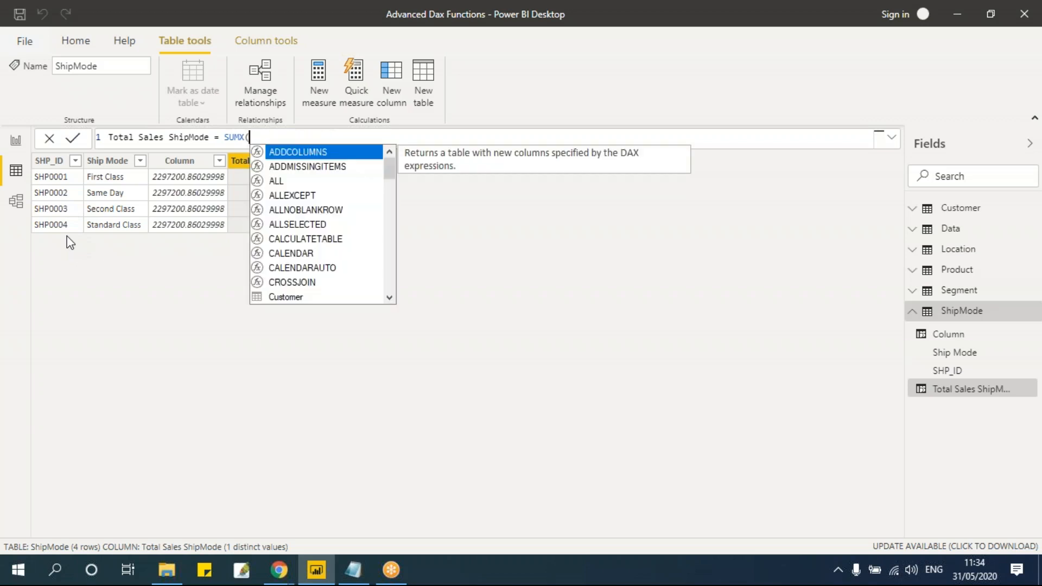
text(RELATEDTABLE()
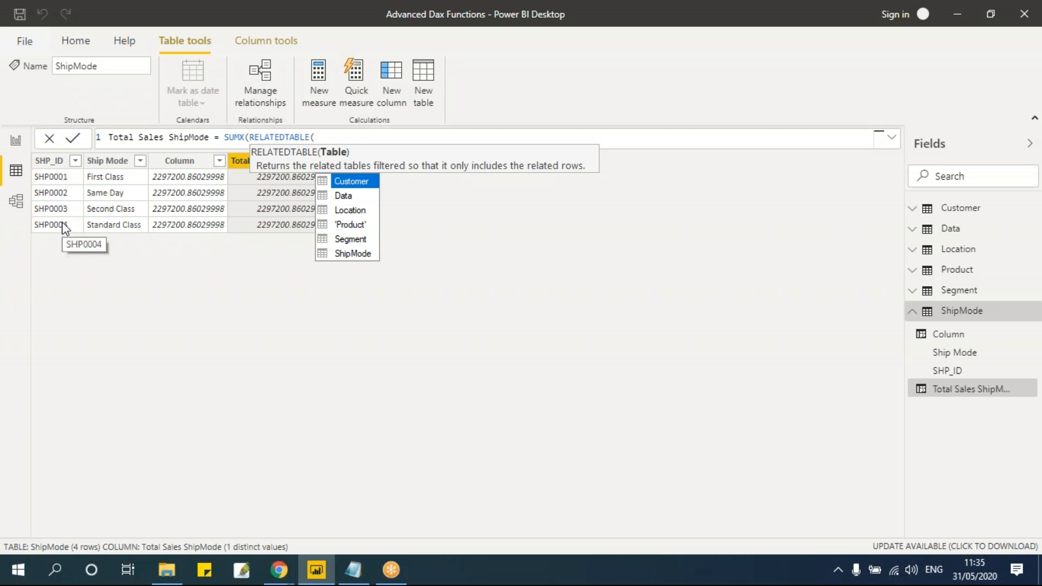
text(Data)
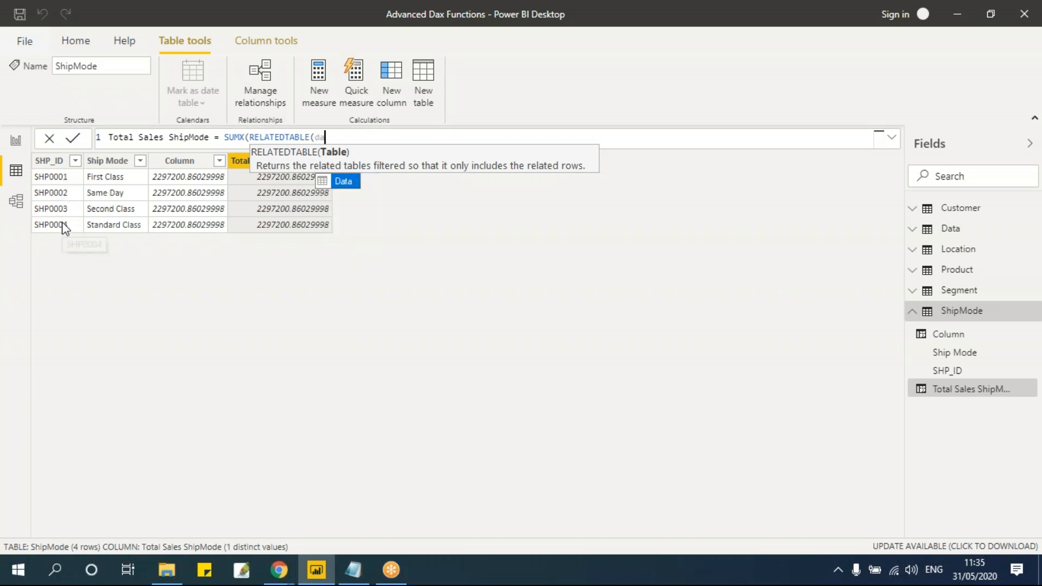
text())
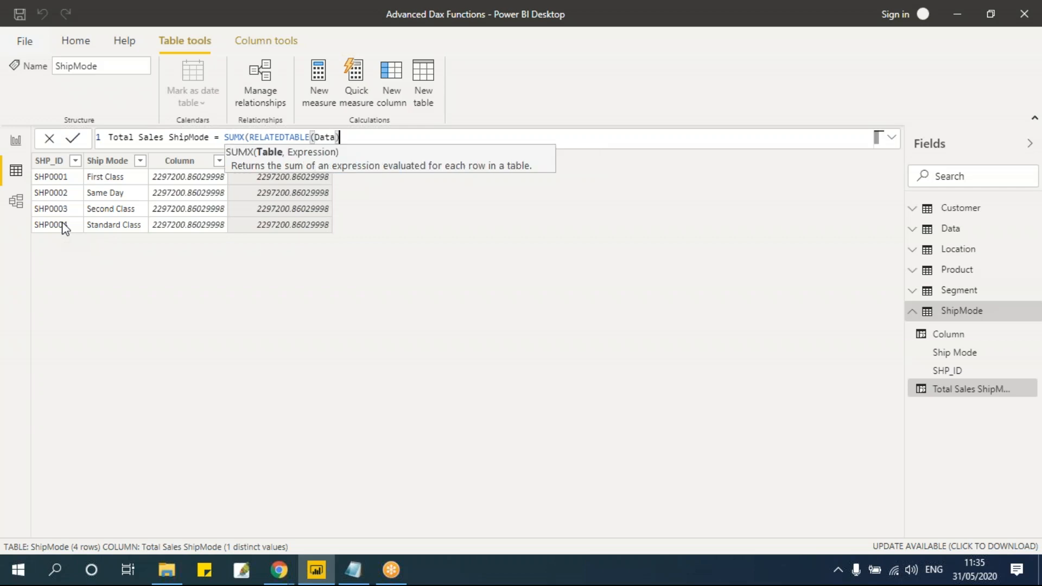
text(,)
text(Data[Sales])
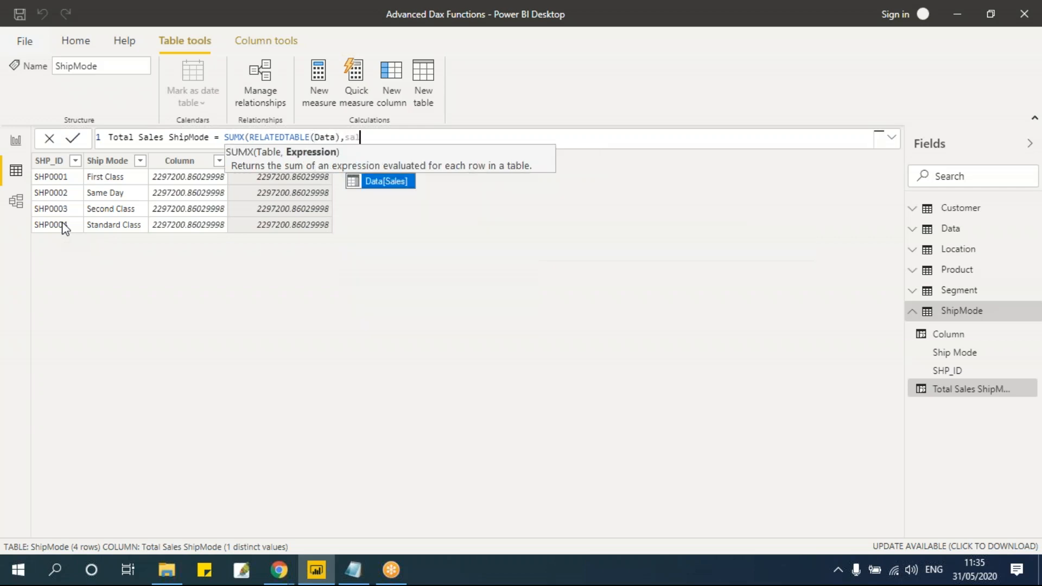
text())
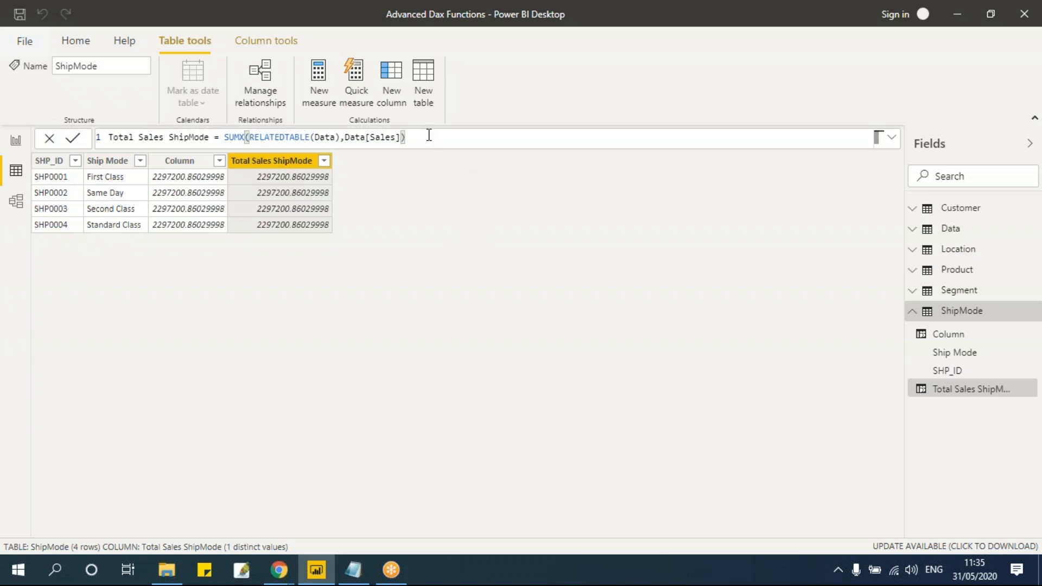
key(Return)
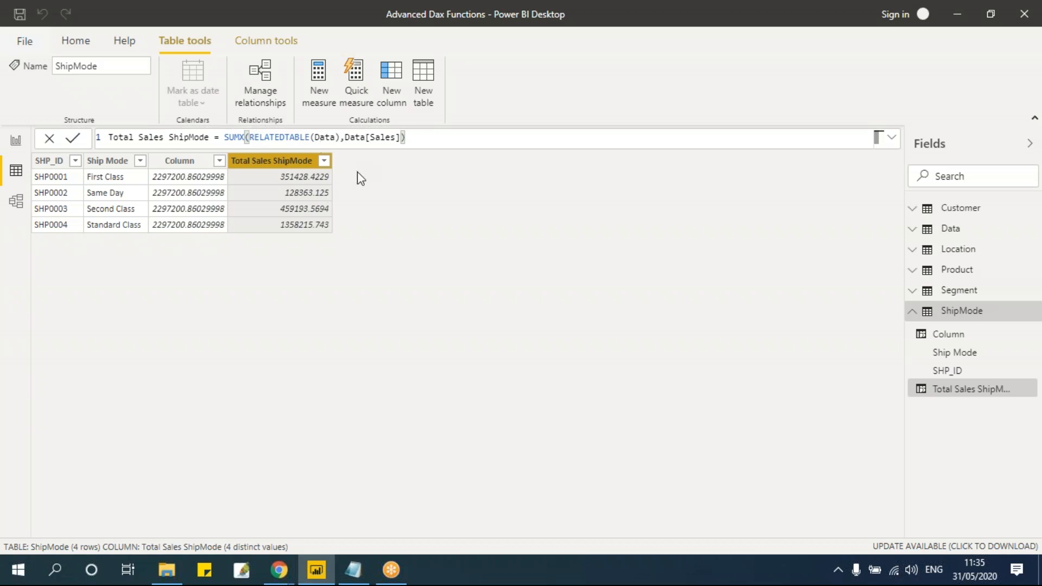
Switch to the Functions notes in Notepad and highlight AVERAGEX( in the RELATEDTABLE version of the Sales AVERAGE formula
key(alt+Tab)
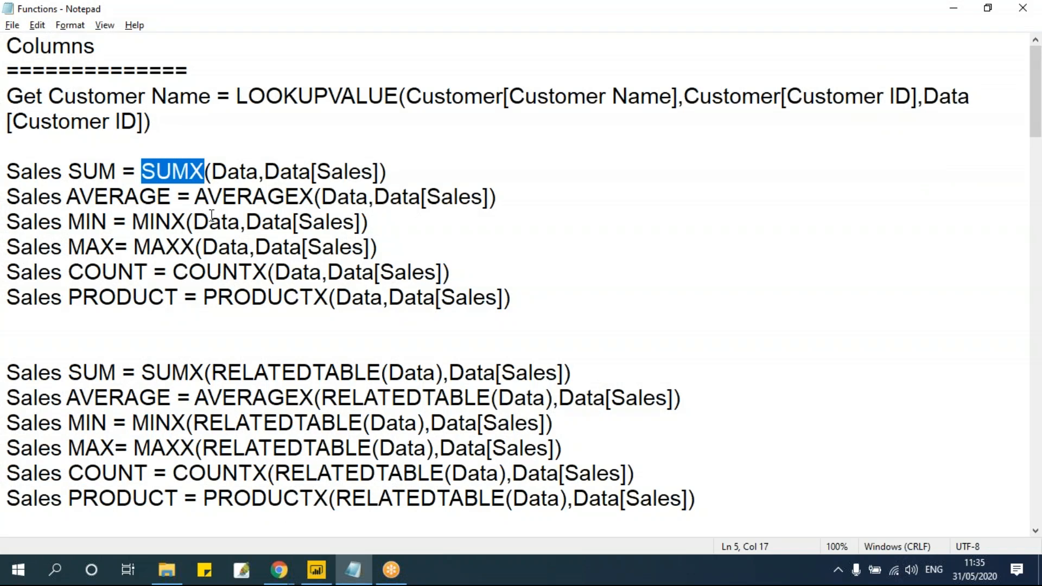
scroll(328, 312, down, 3)
click(210, 197)
drag(195, 171, 322, 171)
Switch back to Power BI Desktop and copy the entire Total Sales ShipMode formula
key(alt+Tab)
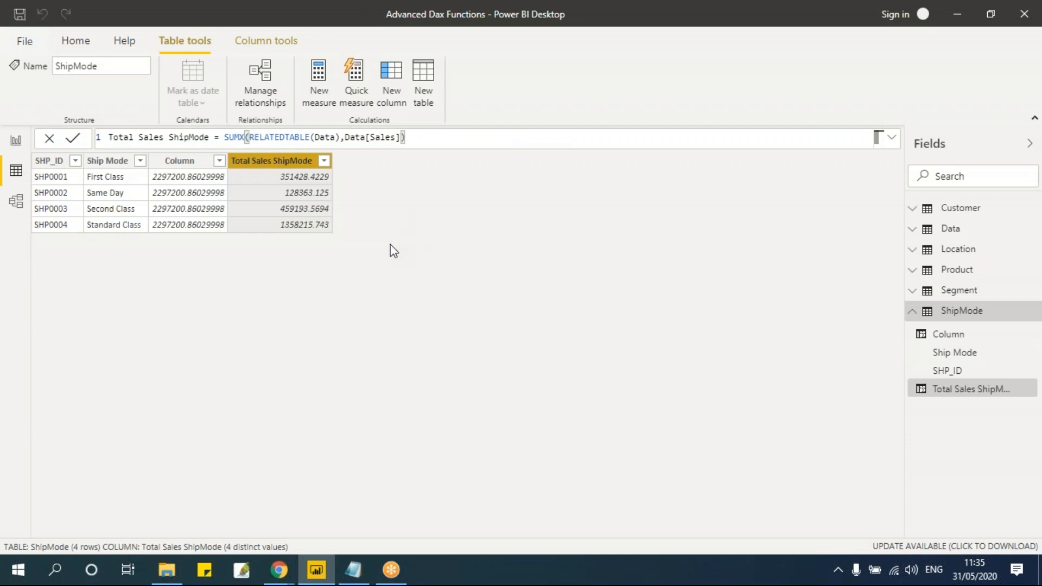
click(441, 135)
key(shift+Left)
key(shift+Left)
key(shift+Left)
key(shift+Left)
key(shift+Left)
key(shift+Left)
key(shift+Left)
key(shift+Left)
key(shift+Left)
key(shift+Left)
key(shift+Left)
key(shift+Left)
key(shift+Left)
key(shift+Left)
key(shift+Left)
key(shift+Left)
key(shift+Left)
key(shift+Left)
key(shift+Left)
key(shift+Left)
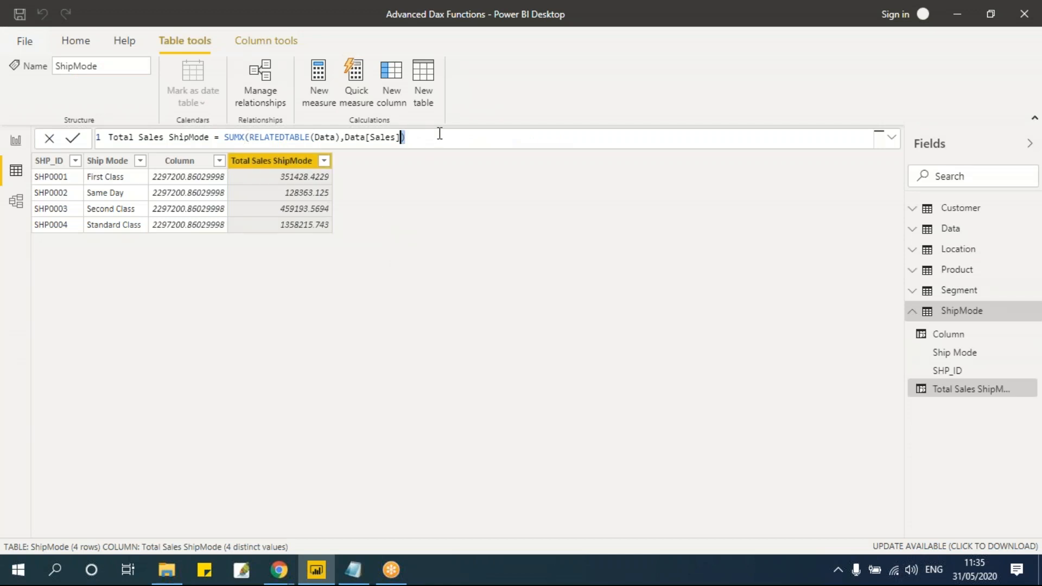
key(shift+Left)
key(shift+Left)
key(shift+Left)
key(shift+Left)
key(shift+Left)
key(shift+Left)
key(shift+Left)
key(shift+Left)
key(shift+Left)
key(shift+Left)
key(shift+Left)
key(shift+Left)
key(shift+Left)
key(shift+Left)
key(shift+Left)
key(shift+Left)
key(shift+Left)
key(shift+Left)
key(shift+Left)
key(shift+Left)
key(ctrl+c)
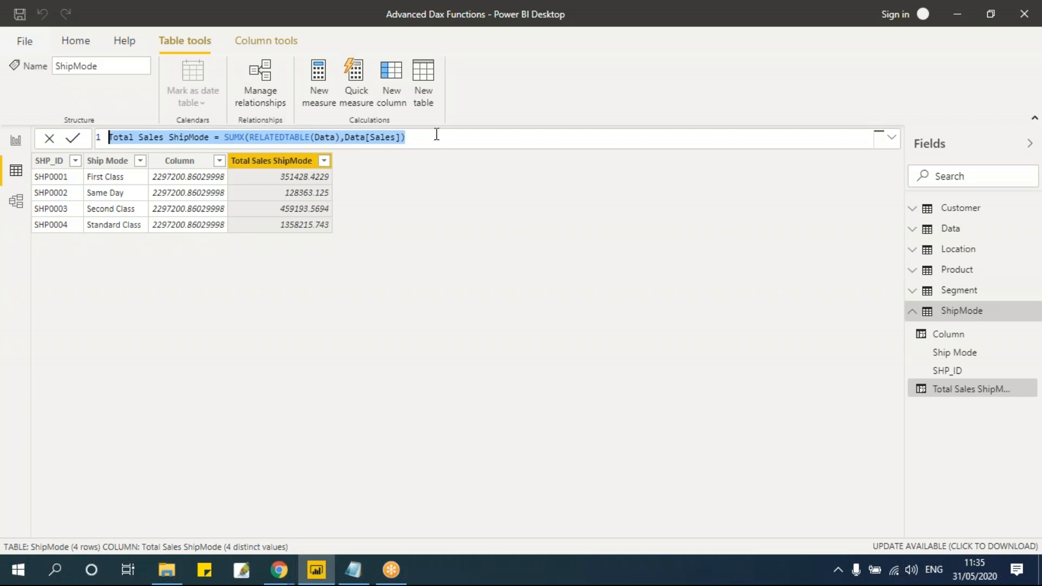
click(435, 133)
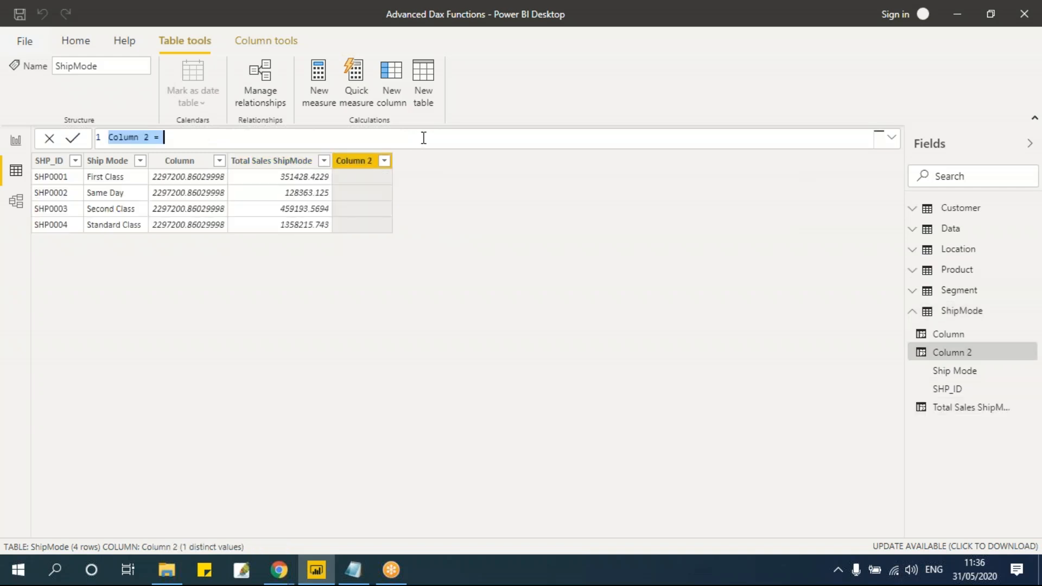
Insert a new calculated column in the ShipMode table and replace its default text with the copied Total Sales ShipMode formula
key(BackSpace)
key(BackSpace)
key(BackSpace)
key(BackSpace)
key(BackSpace)
key(BackSpace)
key(BackSpace)
key(BackSpace)
key(BackSpace)
key(BackSpace)
key(BackSpace)
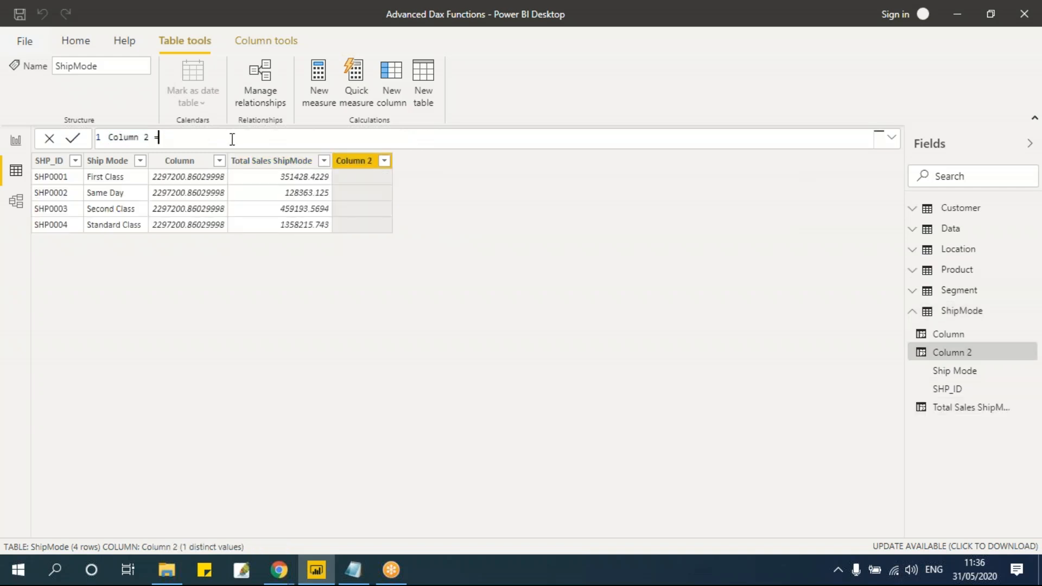
key(ctrl+v)
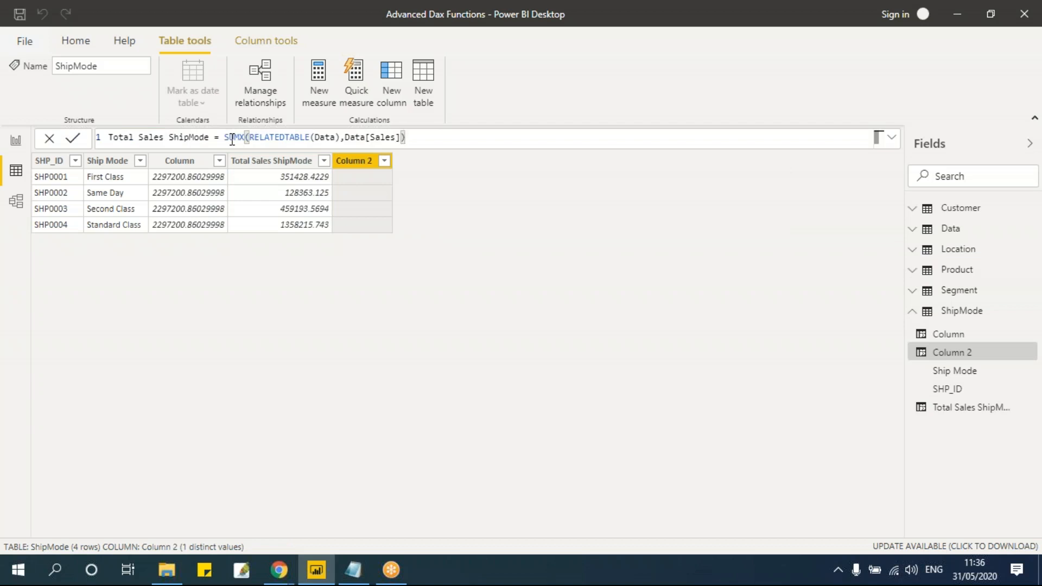
Change the column name in the pasted formula to Average Sales ShipMode
double_click(139, 137)
click(135, 136)
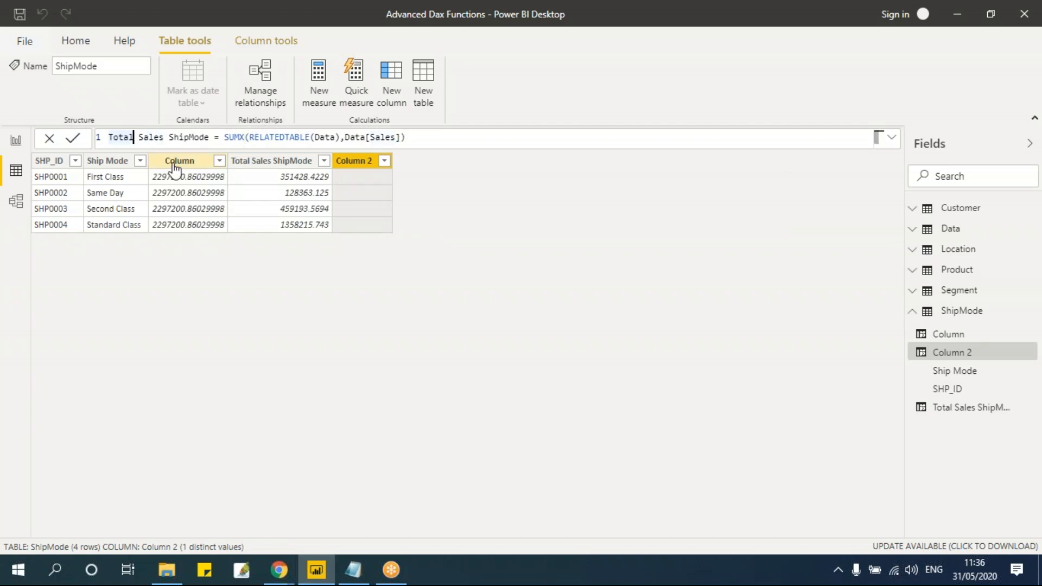
key(BackSpace)
key(BackSpace)
key(BackSpace)
key(BackSpace)
key(BackSpace)
text(Average)
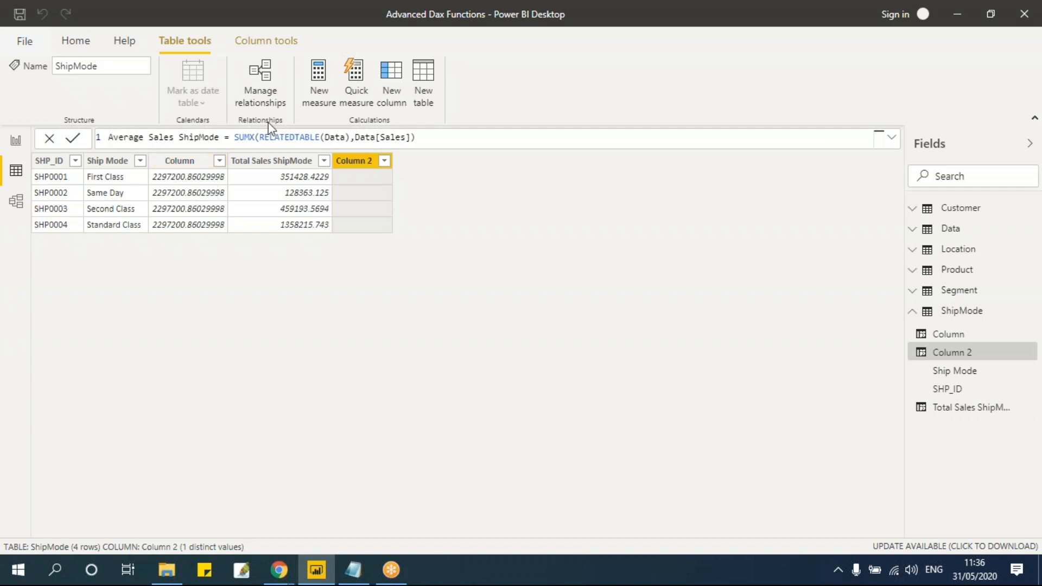
Replace SUMX with AVERAGEX in the Average Sales ShipMode formula and commit AVERAGEX(RELATEDTABLE(Data),Data[Sales])
click(255, 138)
key(BackSpace)
key(BackSpace)
key(BackSpace)
key(BackSpace)
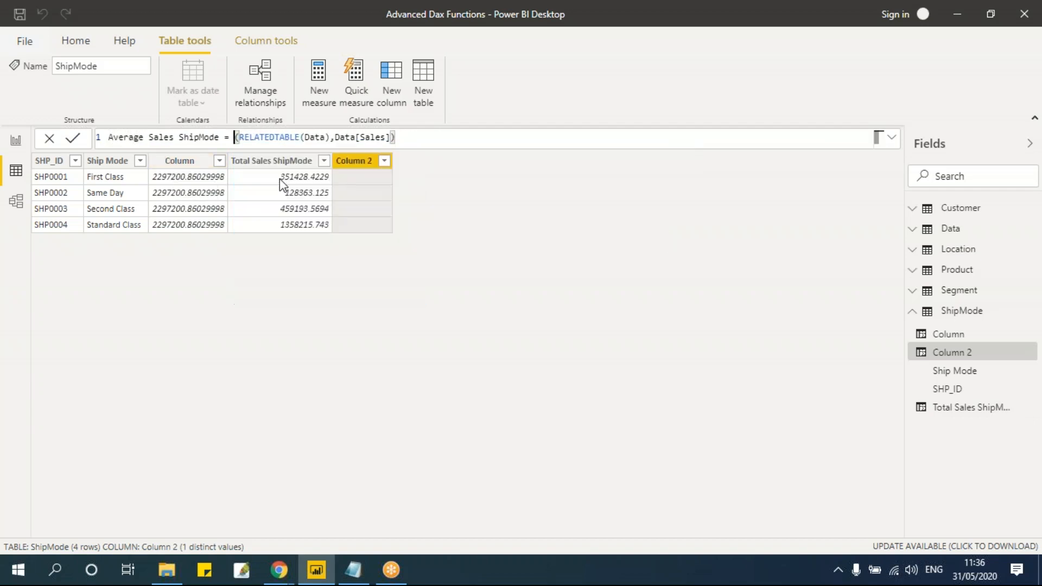
text(average)
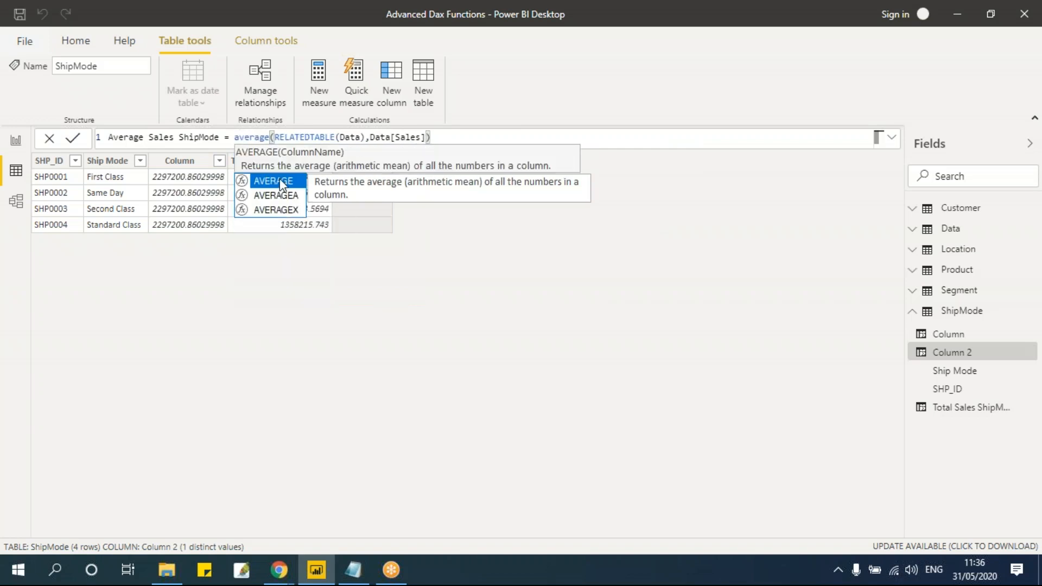
key(Down)
key(Down)
key(Tab)
click(500, 140)
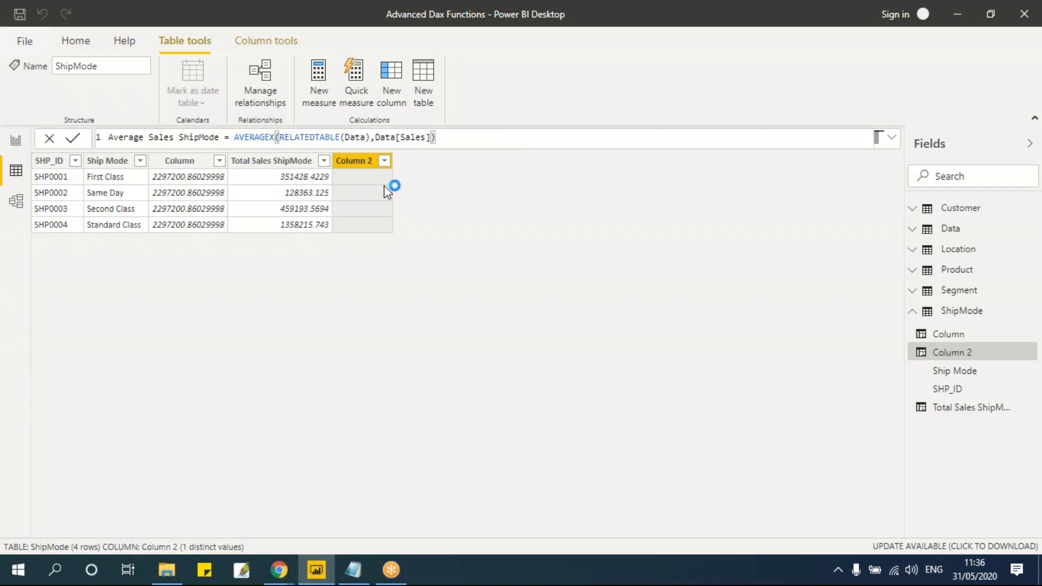
key(Return)
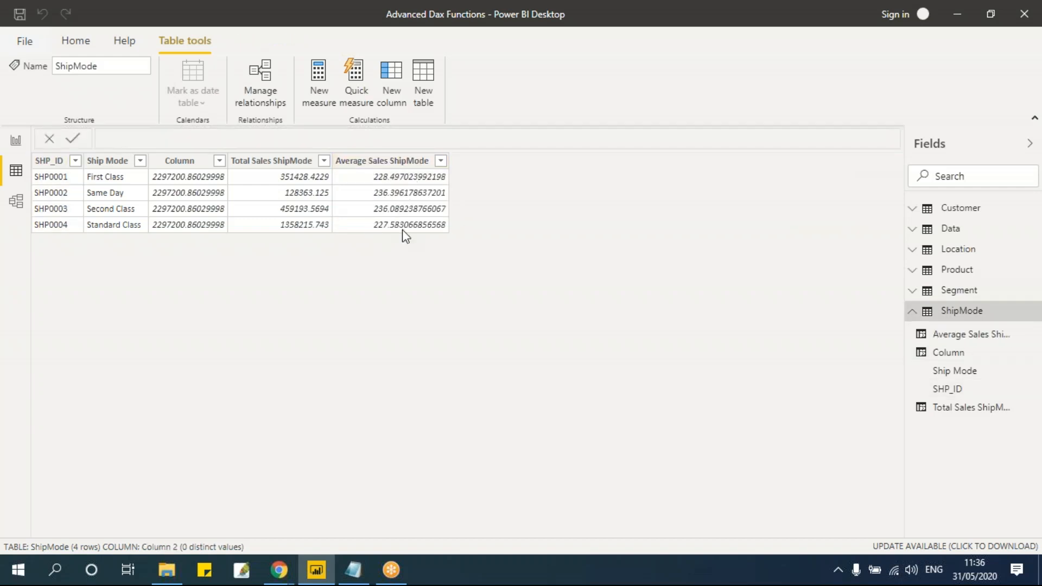
Switch to the Functions notes in Notepad and highlight the RELATEDTABLE versions of the Sales MIN, MAX and COUNT formulas
key(alt+Tab)
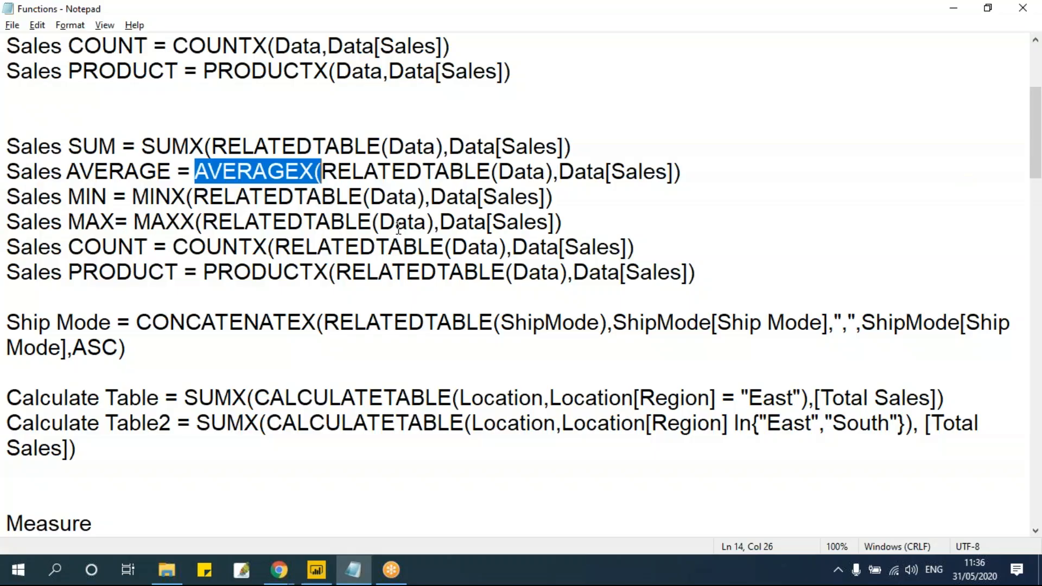
click(17, 198)
mouse_move(16, 198)
mouse_down()
mouse_move(600, 209)
mouse_move(563, 223)
mouse_move(7, 198)
mouse_up()
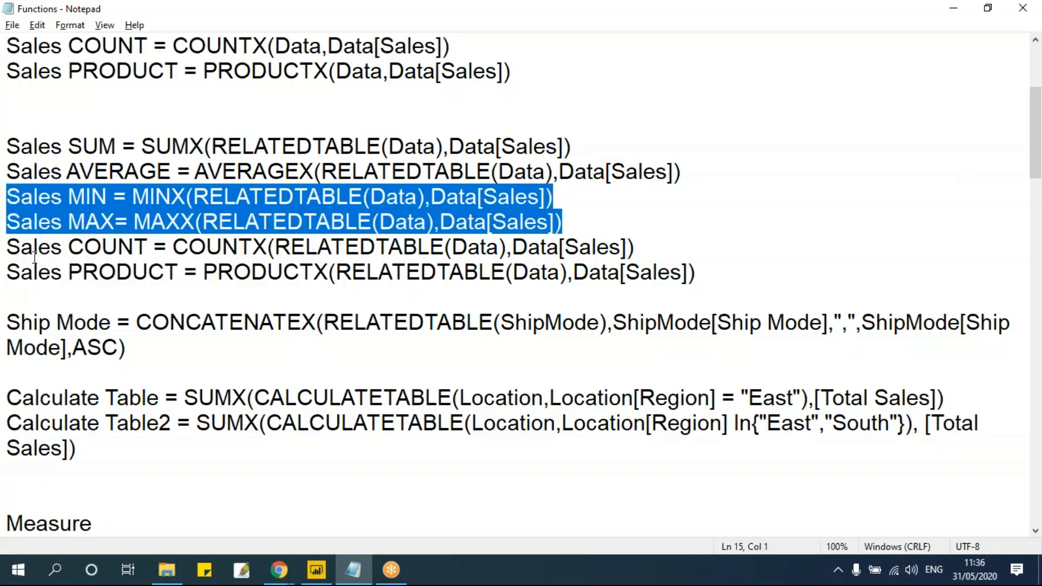
drag(8, 247, 671, 247)
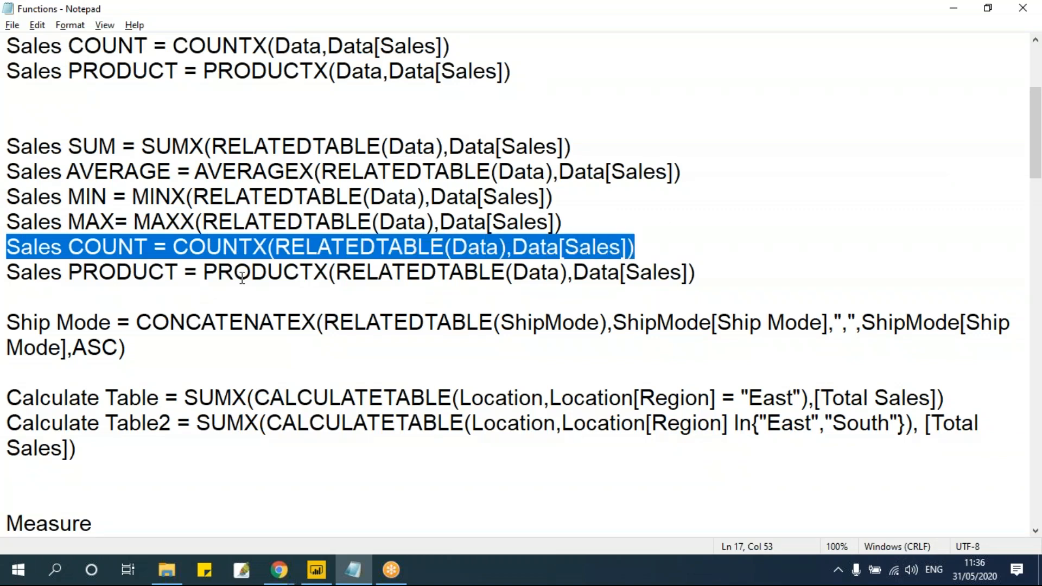
click(160, 196)
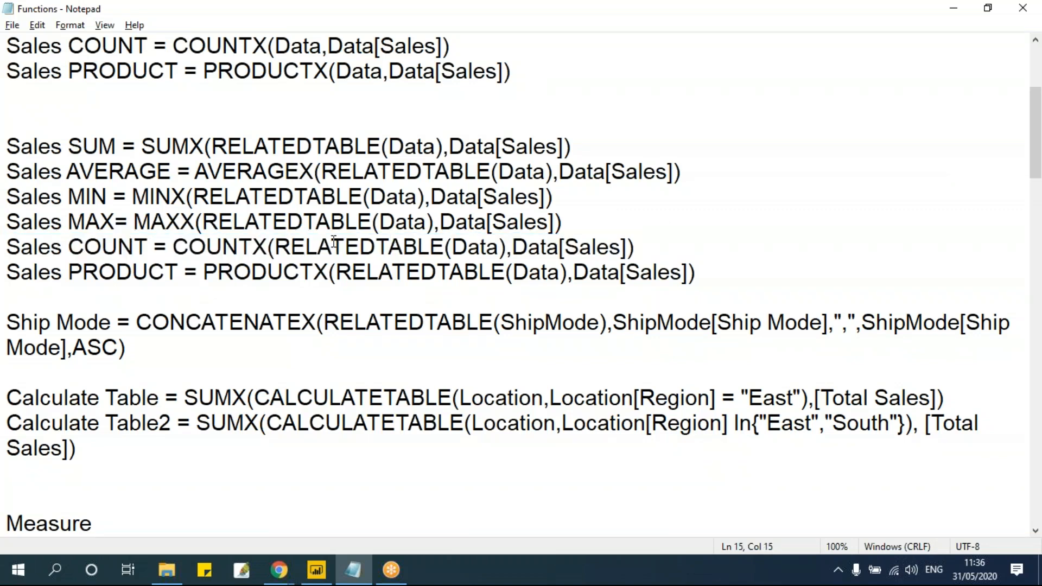
Return to Power BI Desktop and insert another ShipMode calculated column, replacing its default text with the copied SUMX formula
key(alt+Tab)
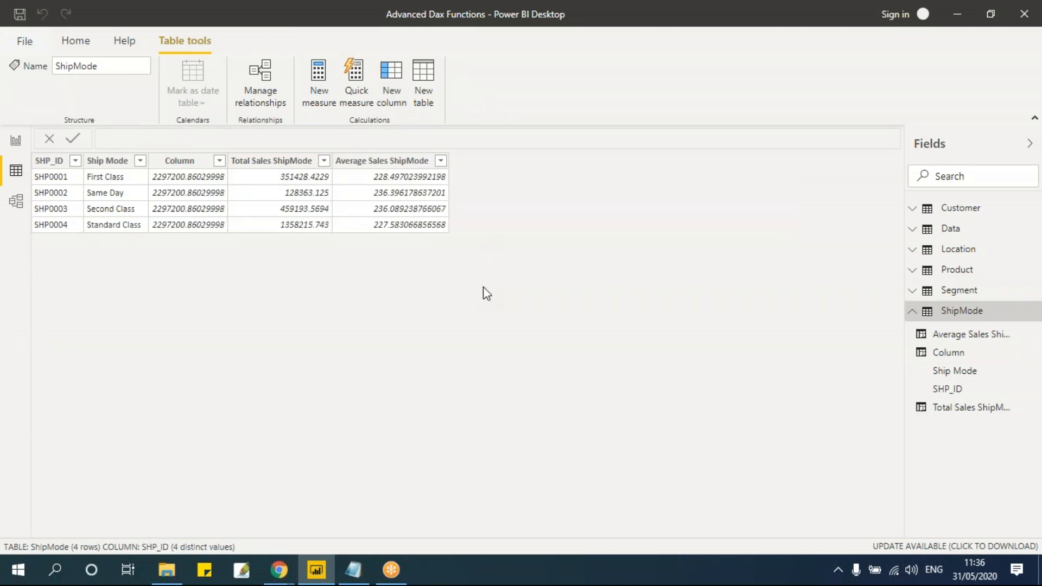
click(273, 139)
drag(267, 139, 59, 126)
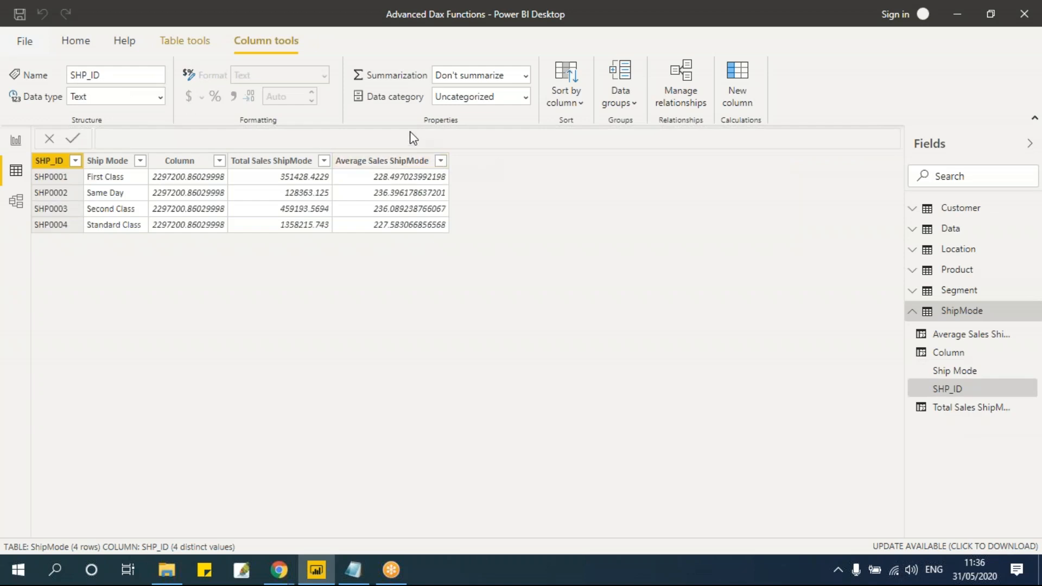
click(201, 46)
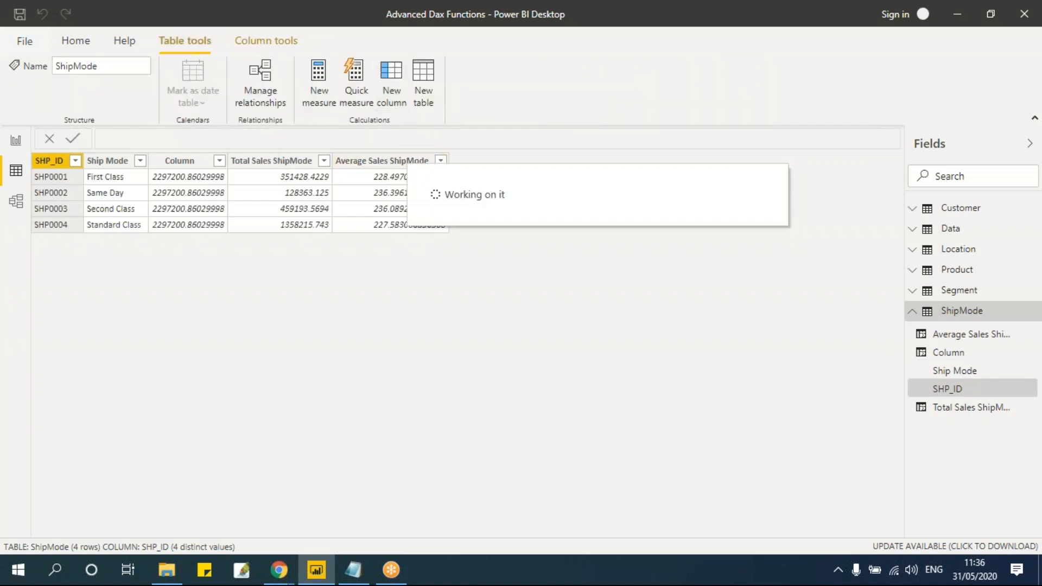
click(269, 138)
key(BackSpace)
key(BackSpace)
key(BackSpace)
key(BackSpace)
key(BackSpace)
key(BackSpace)
key(BackSpace)
key(BackSpace)
key(BackSpace)
key(BackSpace)
key(BackSpace)
key(ctrl+v)
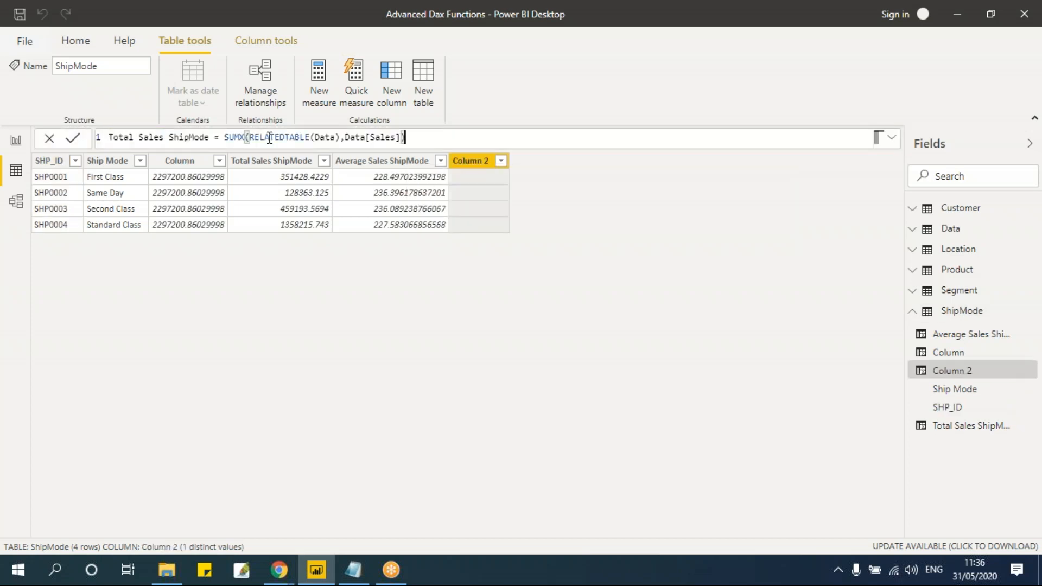
Change the new column's name in the formula to MIN Sales ShipMode, dismissing the duplicate-name dialog
drag(135, 133, 55, 125)
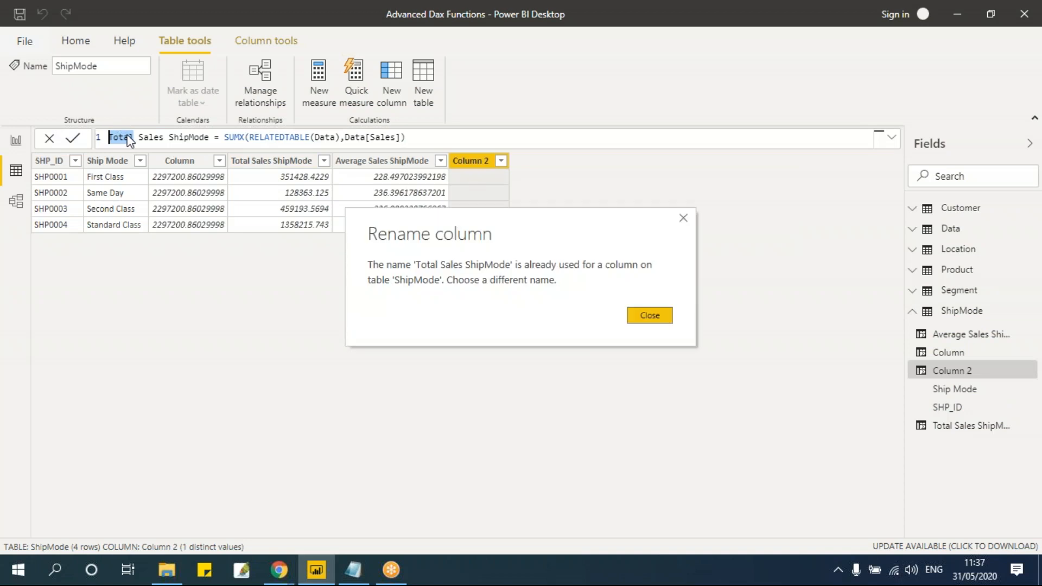
click(635, 313)
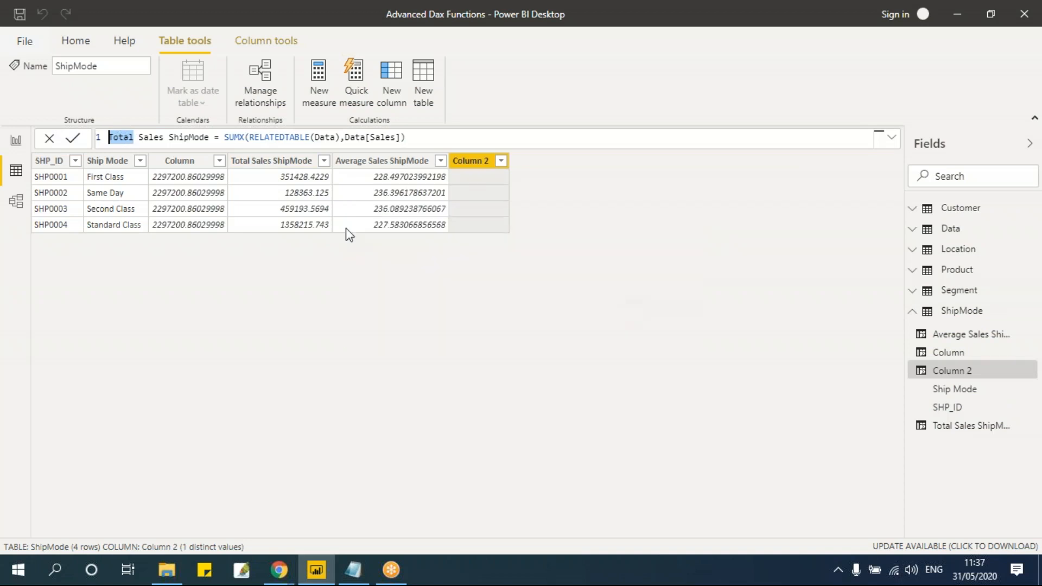
click(130, 138)
click(135, 138)
key(BackSpace)
key(BackSpace)
key(BackSpace)
key(BackSpace)
key(BackSpace)
text(MIN)
Replace SUMX with MINX in the MIN Sales ShipMode formula and commit MINX(RELATEDTABLE(Data),Data[Sales])
click(230, 138)
key(BackSpace)
key(BackSpace)
key(BackSpace)
text(min)
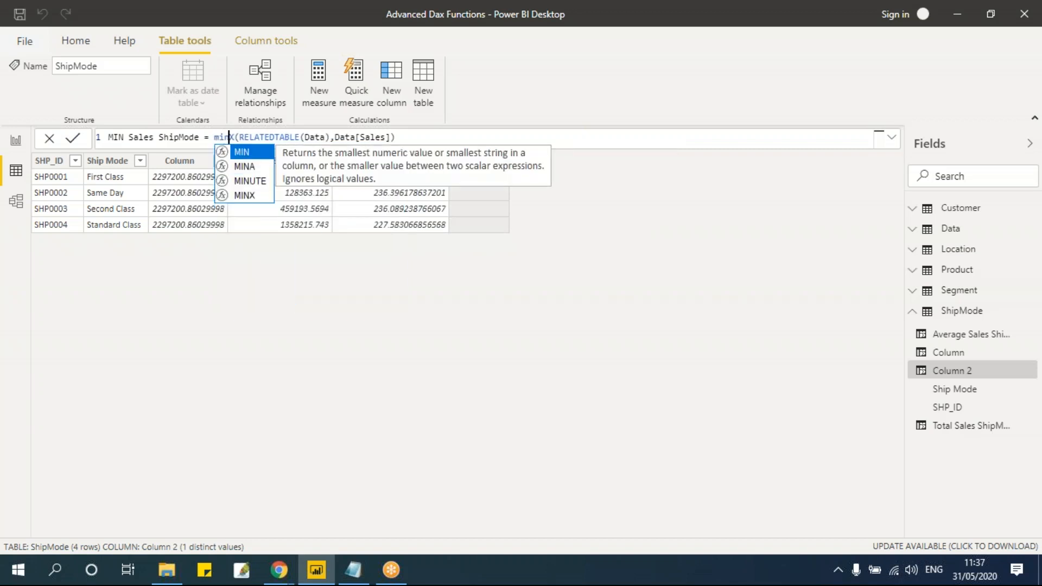
key(Tab)
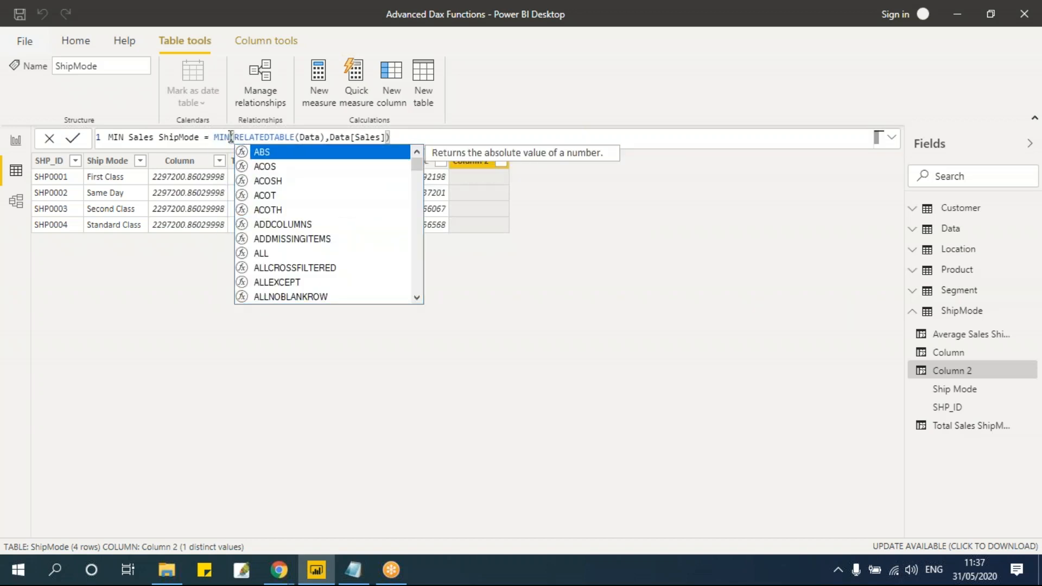
key(Left)
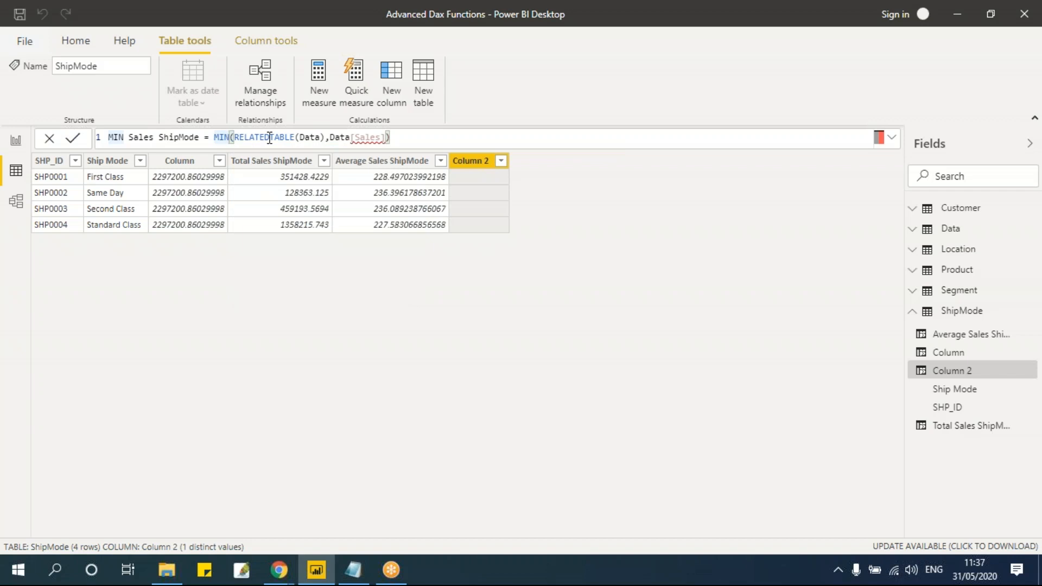
text(x)
key(Tab)
click(395, 137)
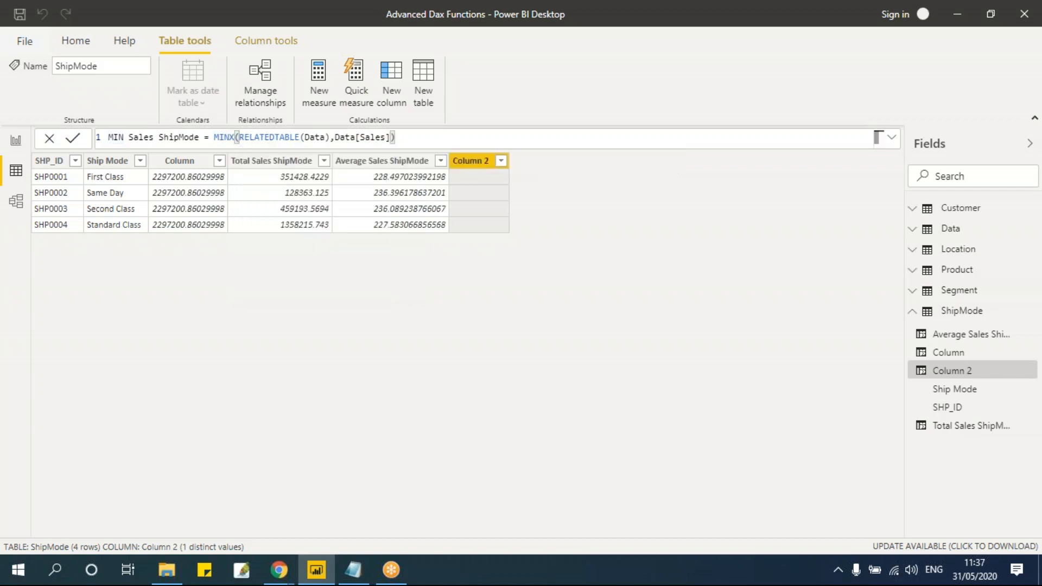
key(Return)
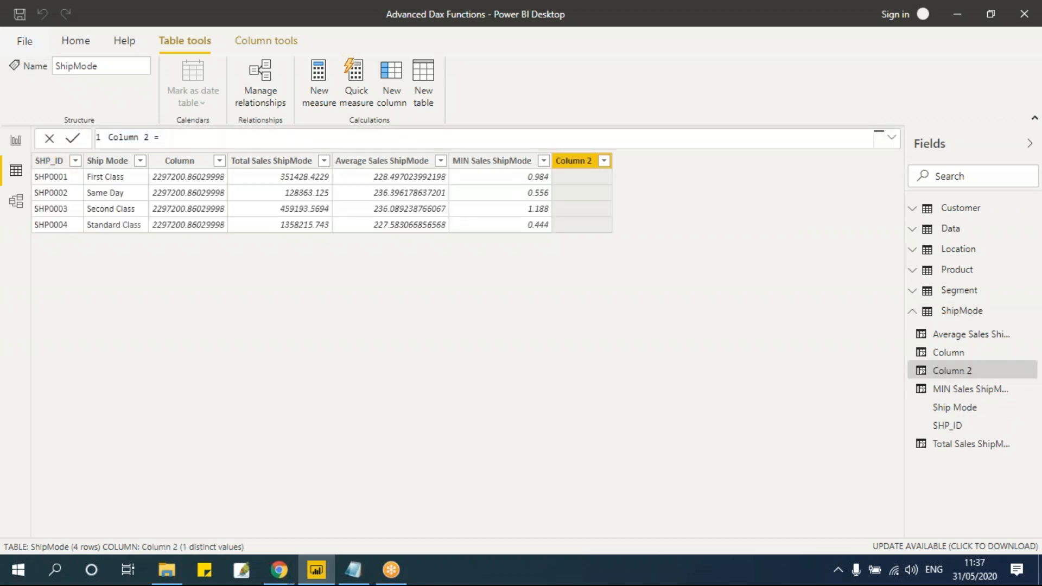
Insert one more ShipMode calculated column and replace its default text with Total Sales ShipMode = SUMX(RELATEDTABLE(Data),Data[Sales])
key(BackSpace)
key(BackSpace)
key(BackSpace)
key(BackSpace)
key(BackSpace)
key(BackSpace)
key(BackSpace)
key(BackSpace)
key(BackSpace)
key(BackSpace)
text(Total Sales ShipMode = SUMX(RELATEDTABLE(Data),Data[Sales]))
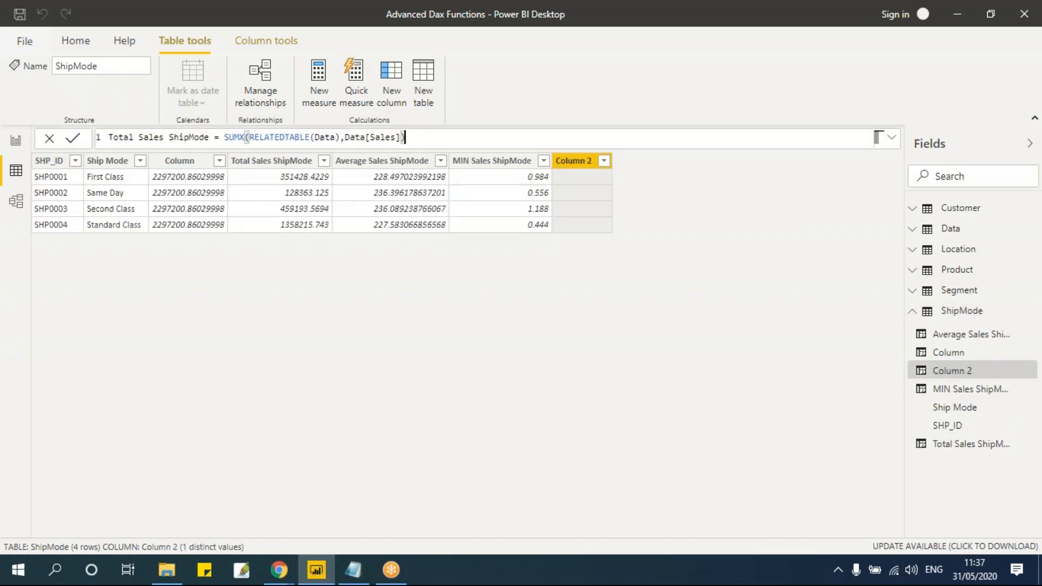
Change the column name in the newly pasted formula to MAXX Sales ShipMode
click(133, 136)
key(BackSpace)
key(BackSpace)
key(BackSpace)
key(BackSpace)
key(BackSpace)
text(MAX)
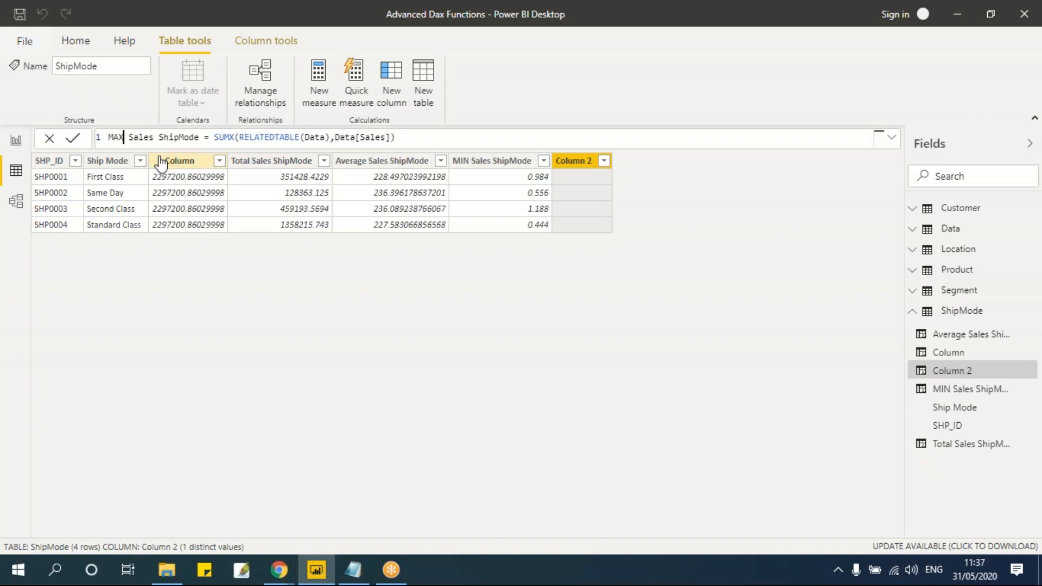
text(X)
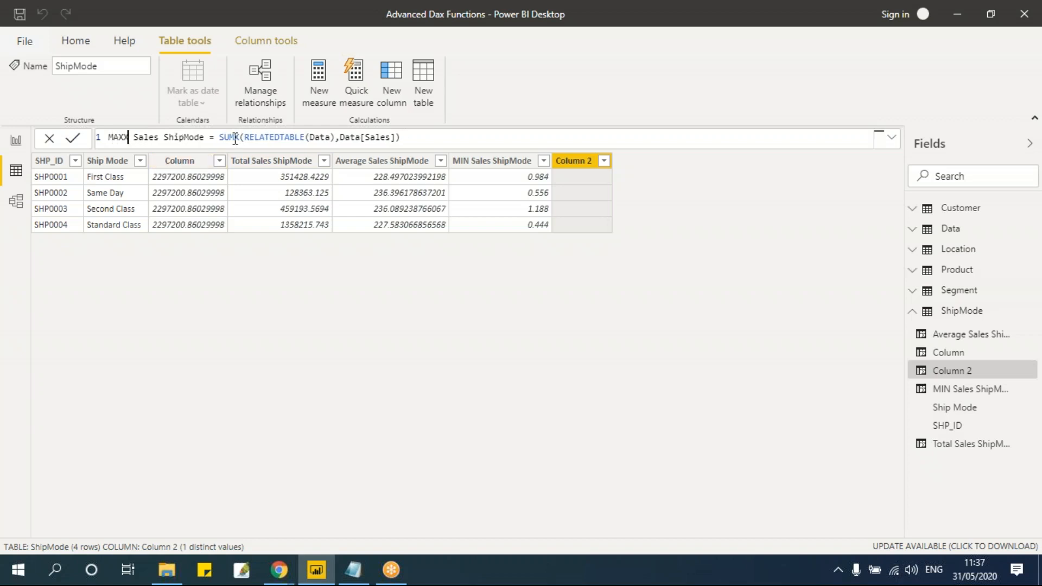
Replace SUMX with MAXX in the MAXX Sales ShipMode formula and commit MAXX(RELATEDTABLE(Data),Data[Sales])
key(BackSpace)
key(BackSpace)
key(BackSpace)
text(MAX)
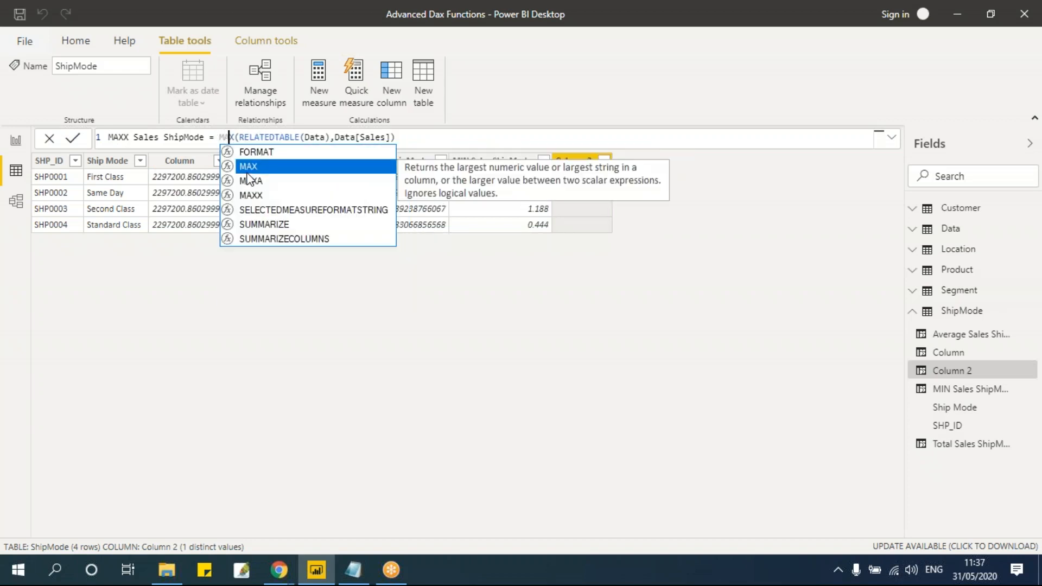
key(Delete)
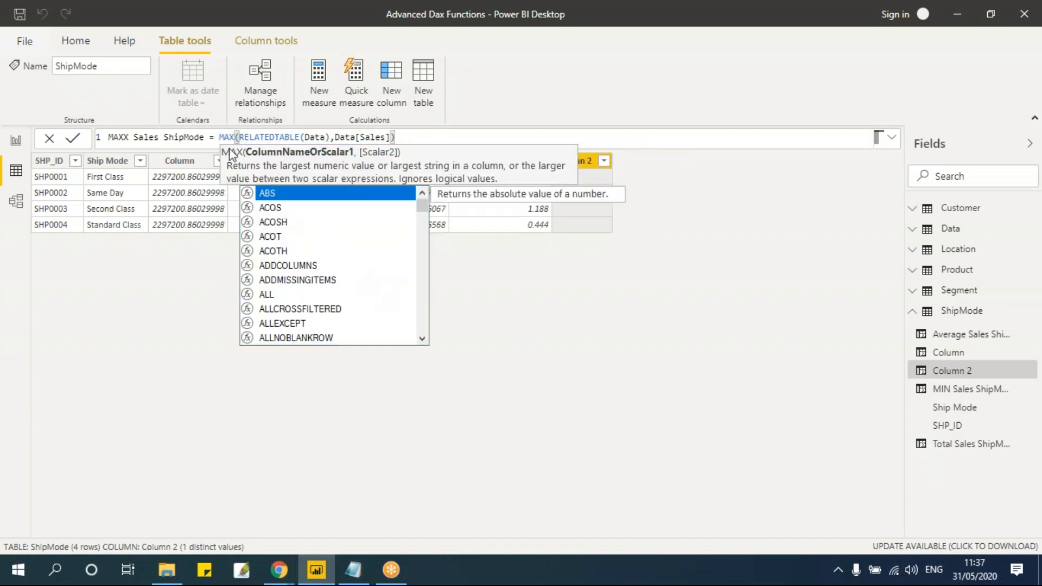
key(Escape)
text(X)
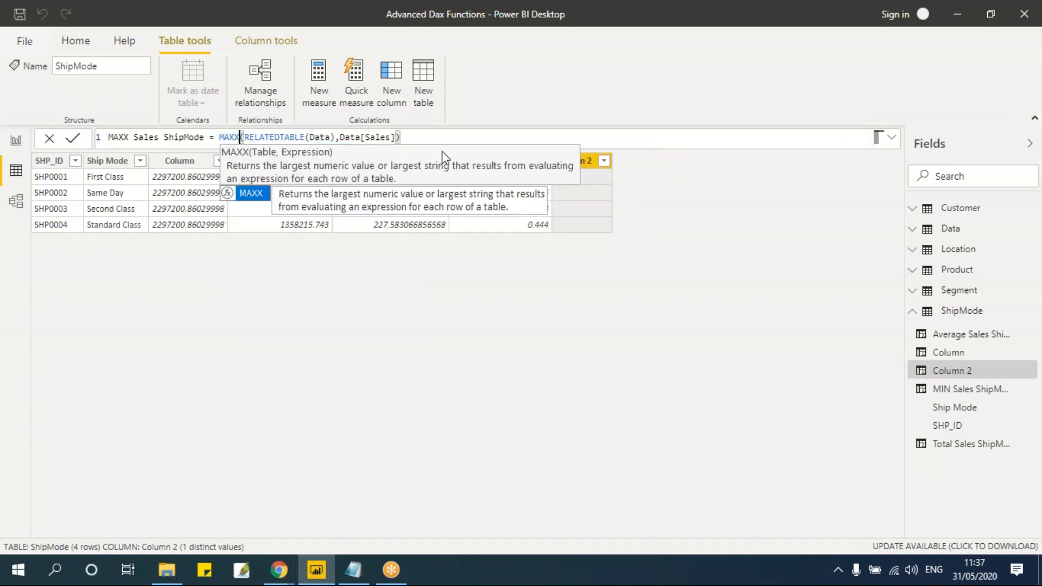
key(Escape)
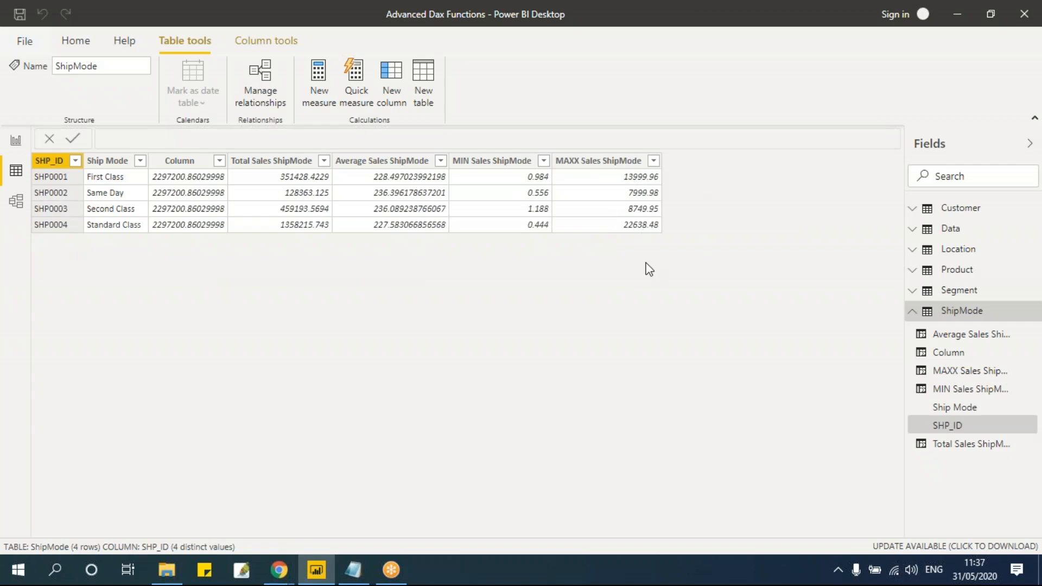
Copy the Sales COUNT formula that uses RELATEDTABLE from the Notepad notes, return to Power BI Desktop and save the report
key(alt+Tab)
click(169, 247)
drag(8, 247, 742, 256)
key(ctrl+c)
click(669, 230)
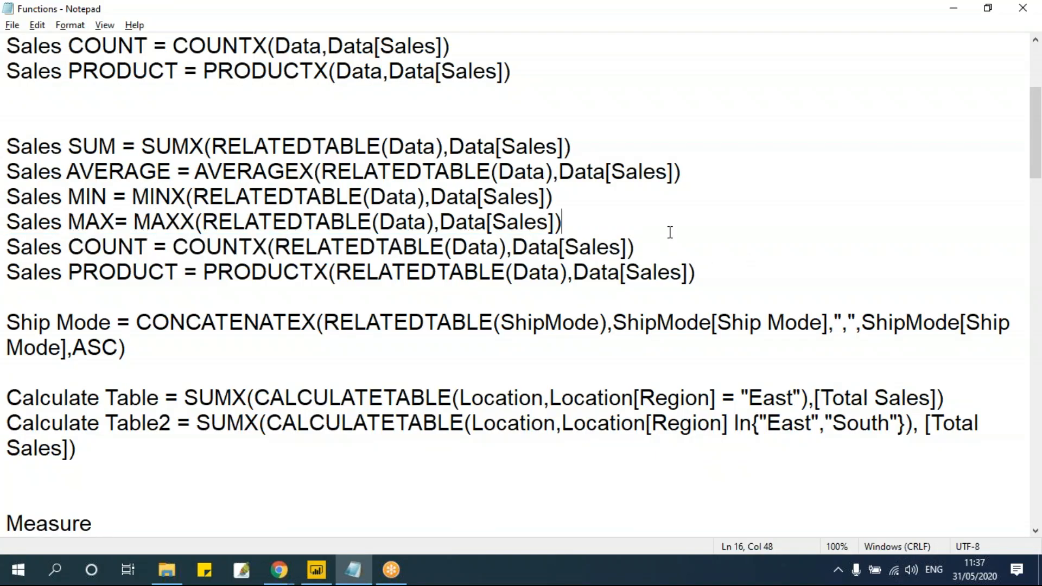
key(alt+Tab)
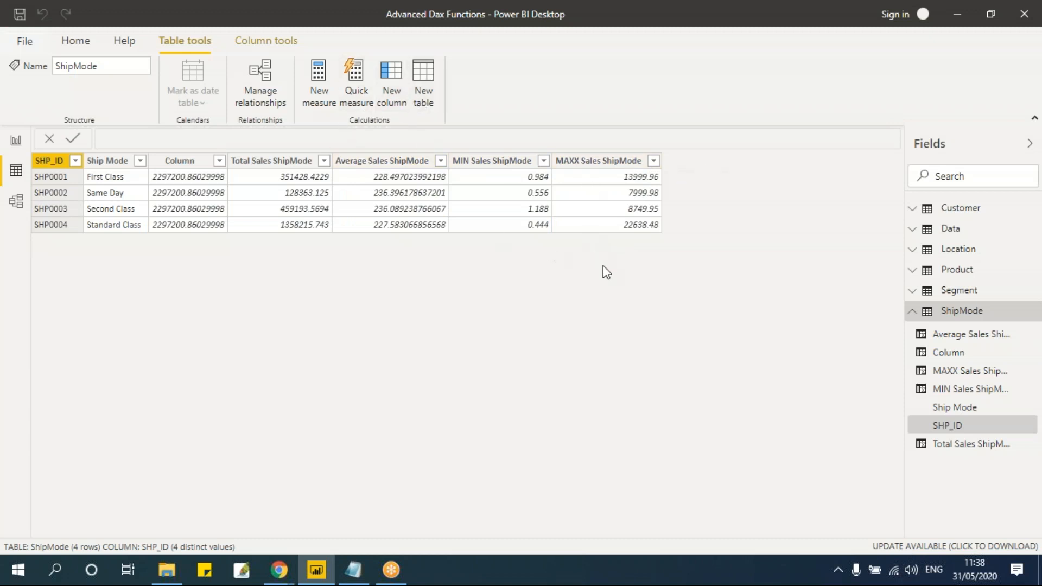
key(ctrl+s)
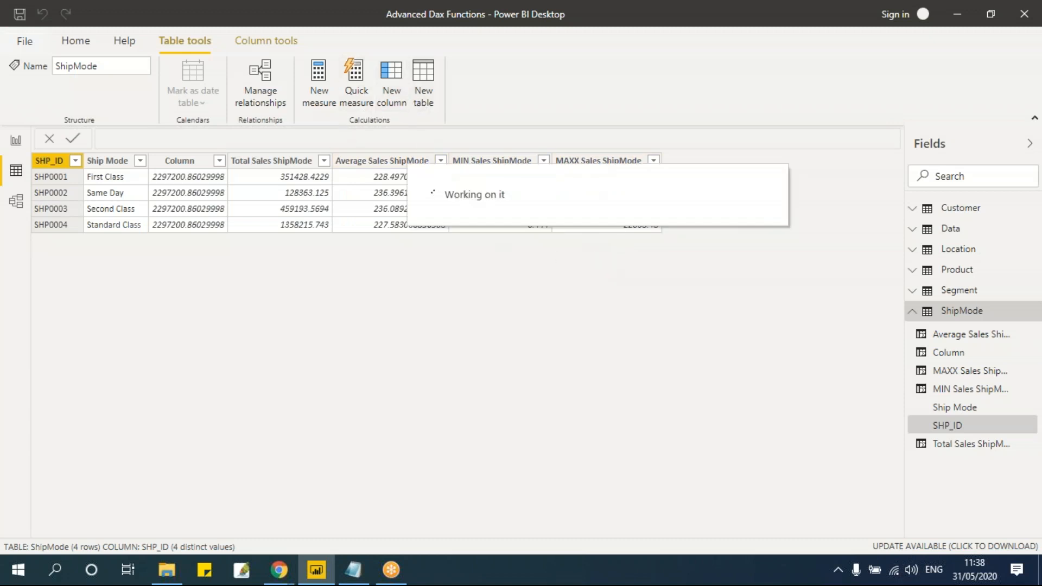
Add the ShipMode calculated column Sales COUNT = COUNTX(RELATEDTABLE(Data),Data[Sales]) from the copied formula
click(195, 140)
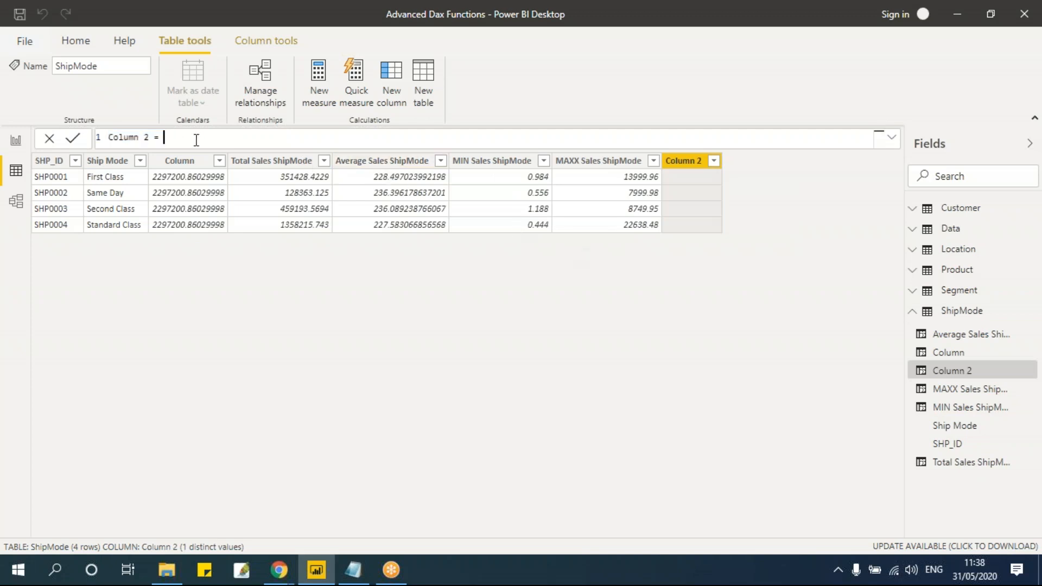
key(BackSpace)
key(BackSpace)
key(BackSpace)
key(BackSpace)
key(BackSpace)
key(BackSpace)
key(BackSpace)
key(BackSpace)
key(BackSpace)
key(BackSpace)
key(ctrl+v)
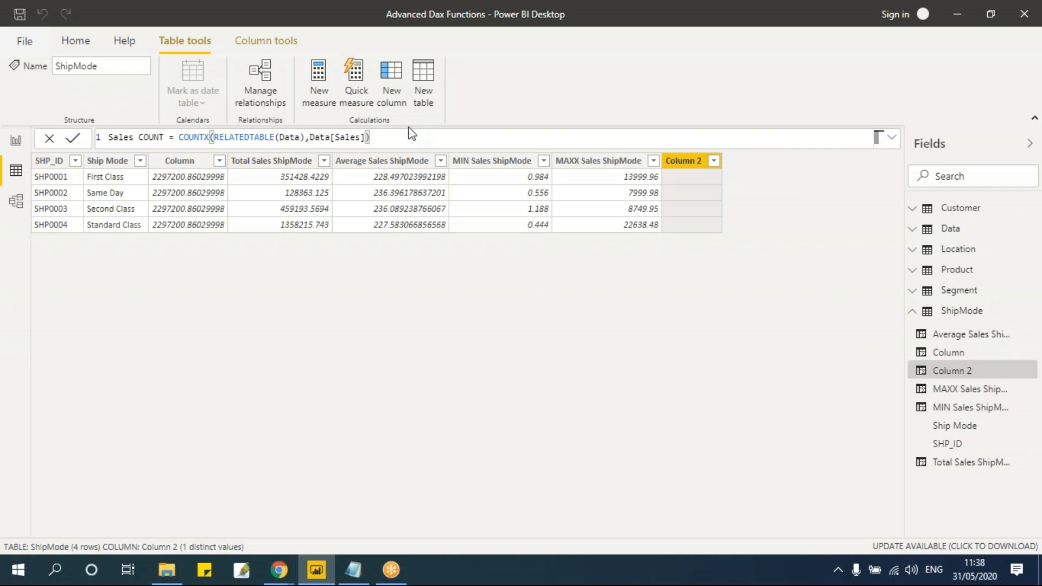
key(Return)
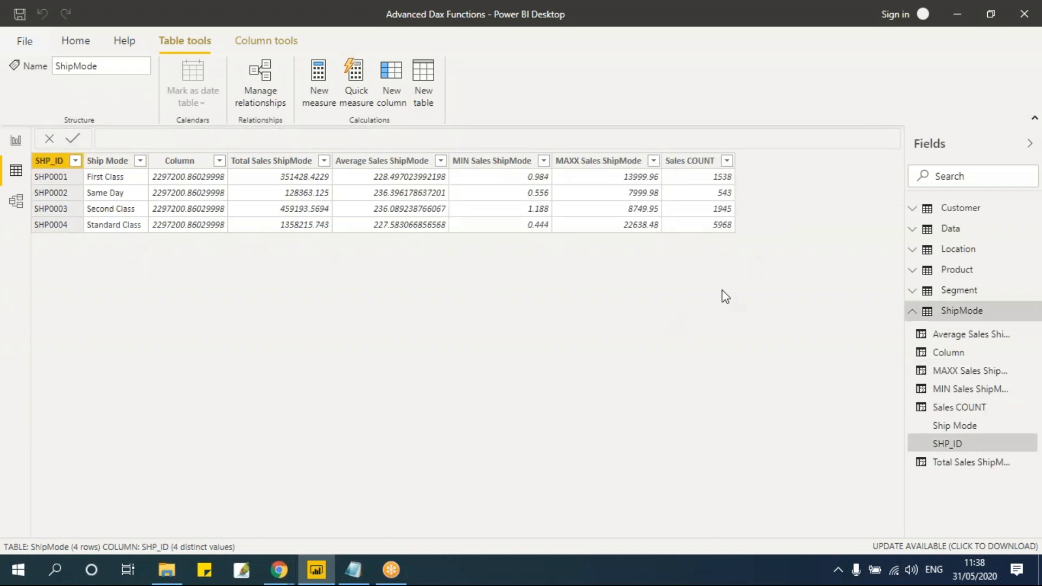
Copy the Sales PRODUCT formula that uses RELATEDTABLE from the Notepad notes and return to Power BI Desktop
key(alt+Tab)
click(304, 327)
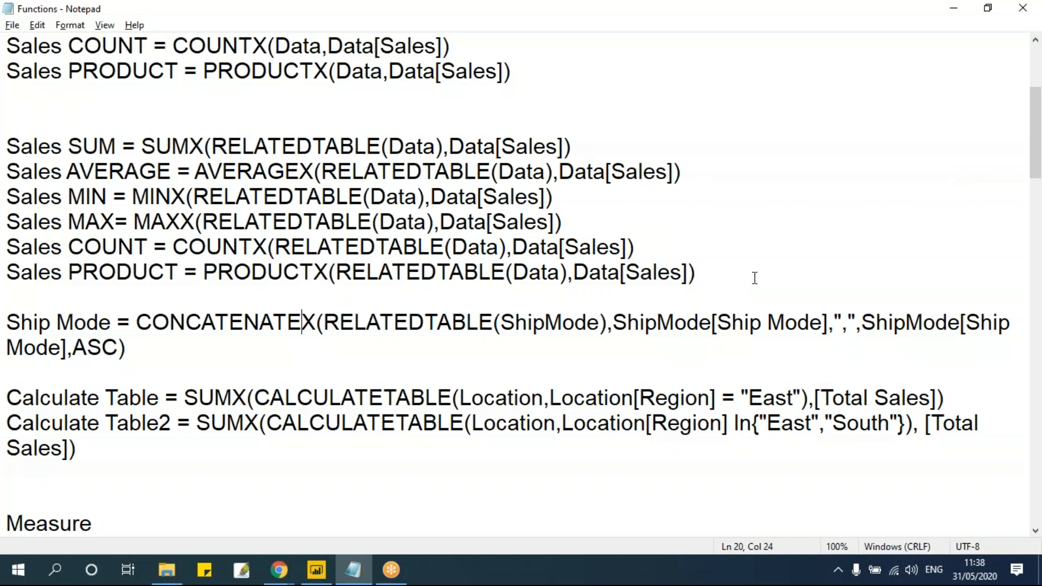
drag(753, 278, 7, 271)
key(ctrl+c)
key(alt+Tab)
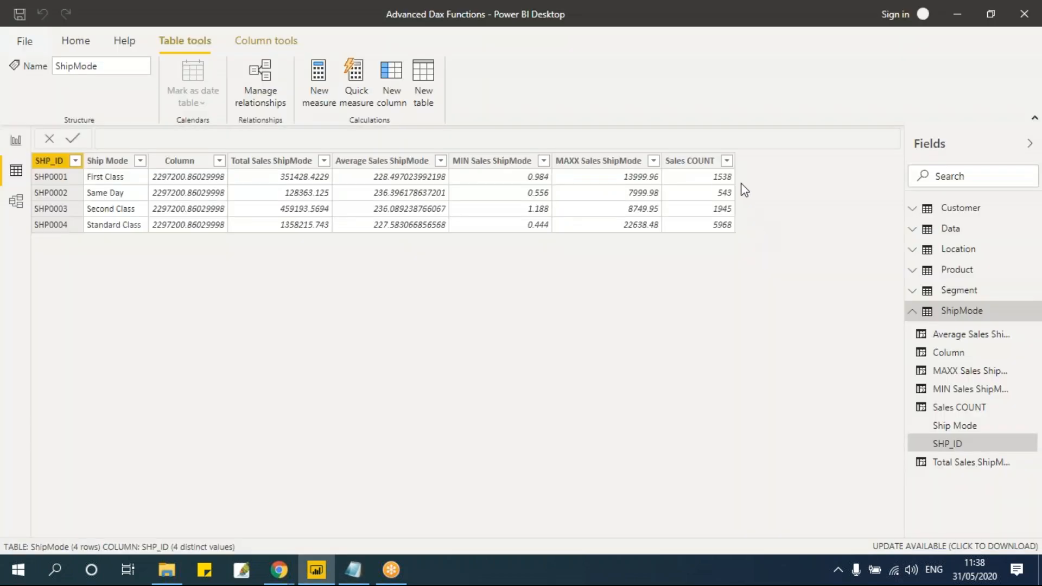
Add the ShipMode calculated column Sales PRODUCT = PRODUCTX(RELATEDTABLE(Data),Data[Sales]) from the copied formula
click(401, 96)
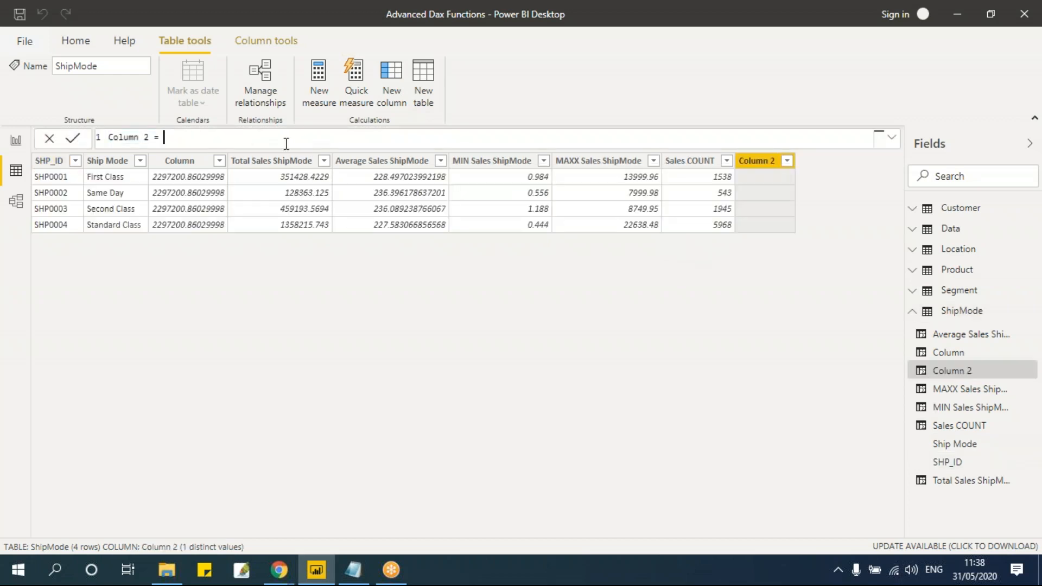
key(Escape)
key(BackSpace)
key(BackSpace)
key(BackSpace)
key(BackSpace)
key(BackSpace)
key(BackSpace)
key(BackSpace)
key(BackSpace)
key(BackSpace)
key(BackSpace)
key(ctrl+v)
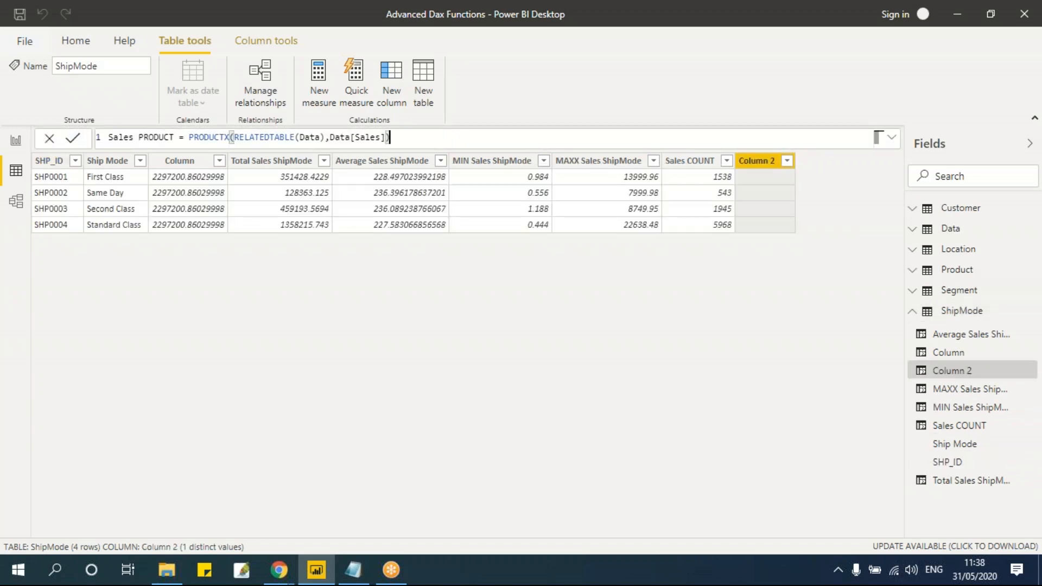
key(Return)
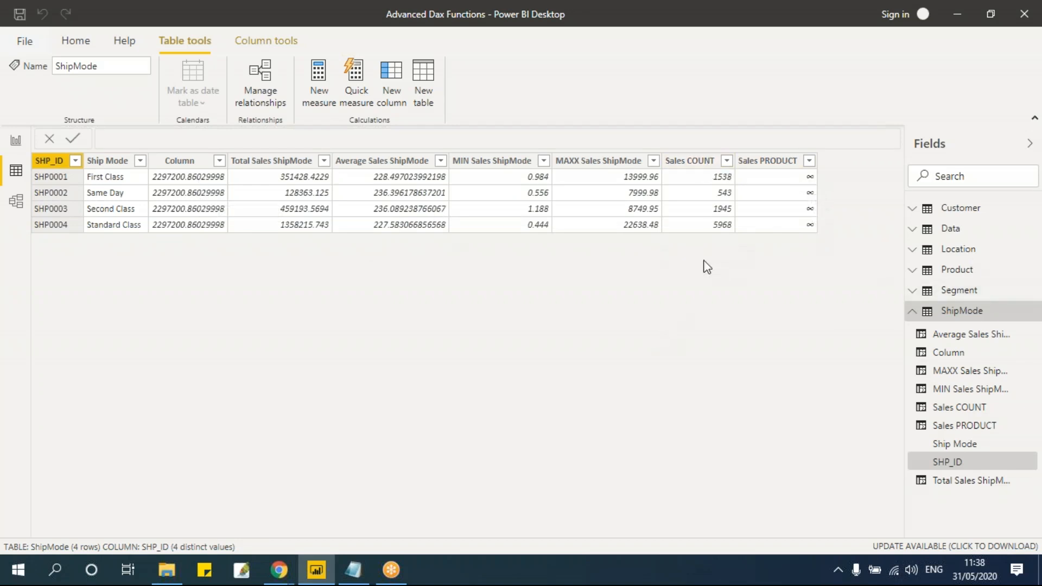
Review the Ship Mode formula with CONCATENATEX in the Notepad notes and return to Power BI Desktop
key(alt+Tab)
click(239, 307)
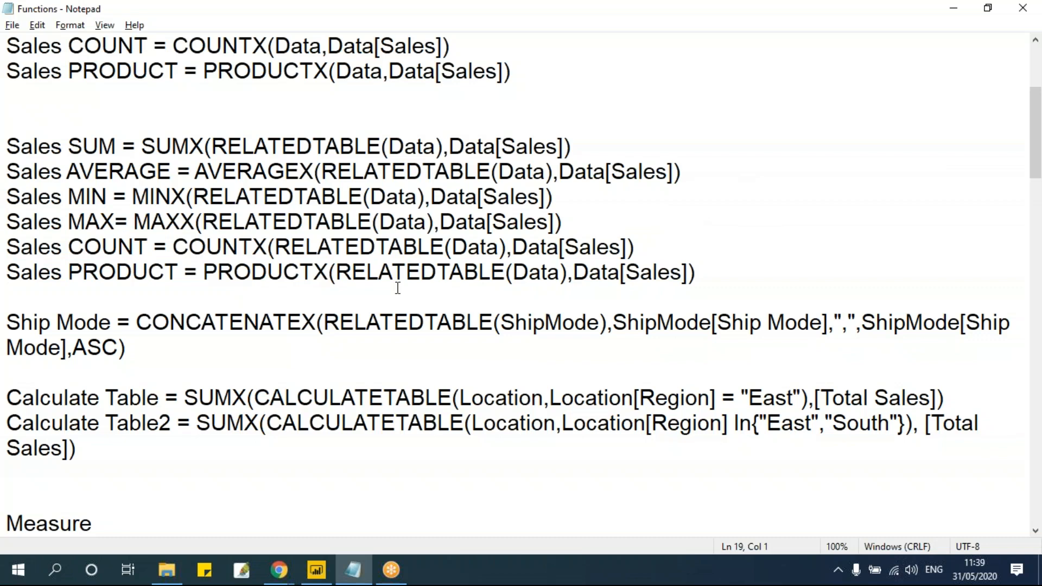
key(alt+Tab)
key(alt+Tab)
scroll(424, 293, down, 1)
drag(140, 247, 317, 248)
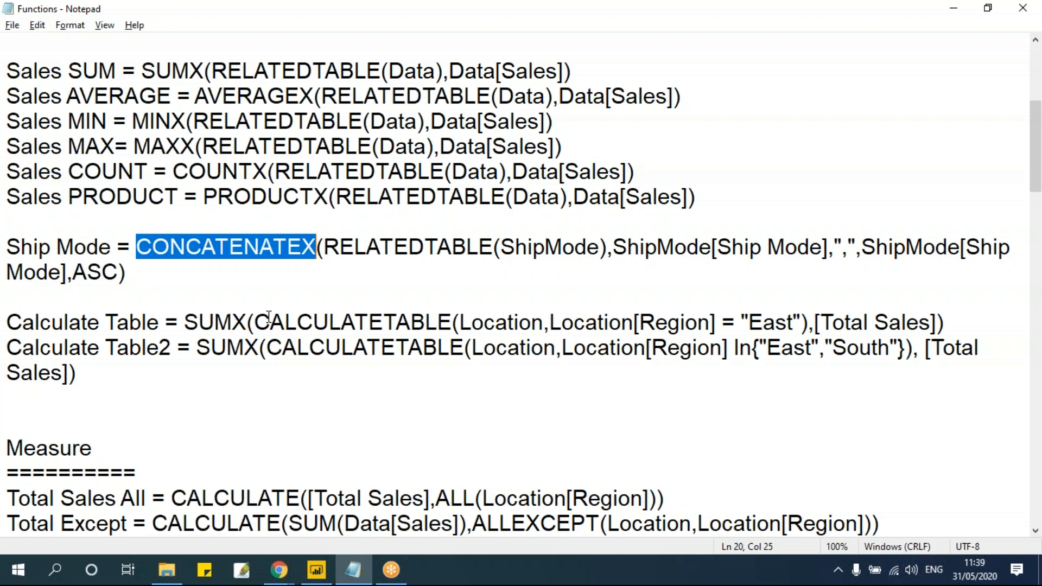
click(323, 249)
key(alt+Tab)
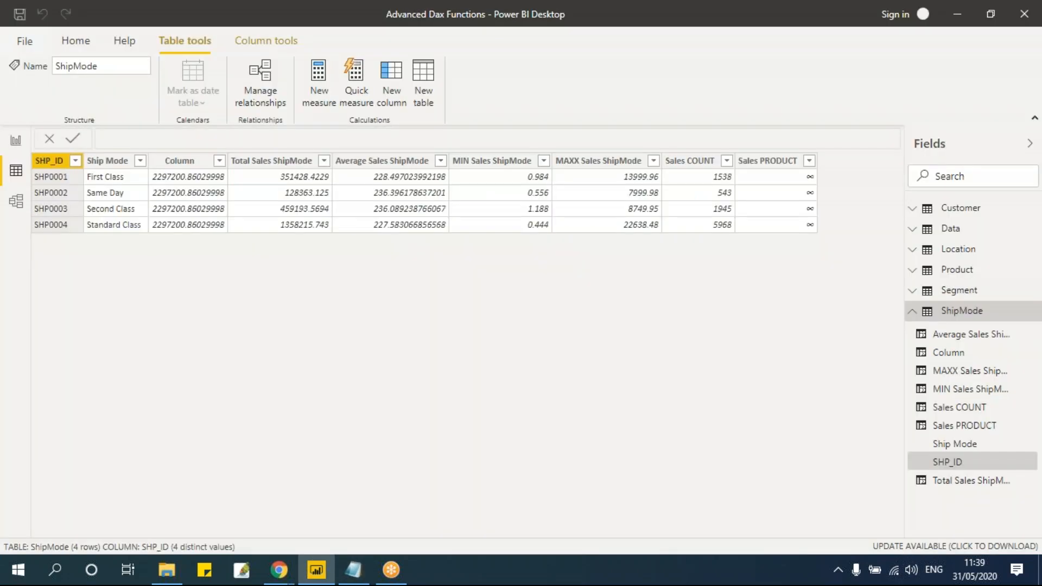
key(alt+Tab)
key(alt+Tab)
Add a calculated column to the Segment table and begin its formula as Get ShipMode = CONCATENATEX(
click(917, 317)
click(959, 293)
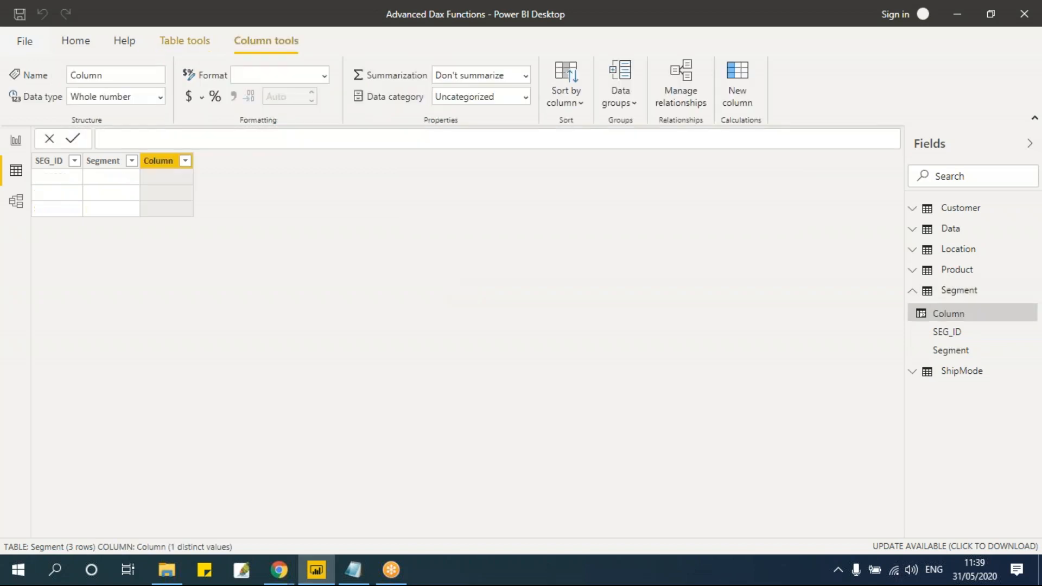
key(BackSpace)
key(BackSpace)
key(BackSpace)
key(BackSpace)
key(BackSpace)
key(BackSpace)
key(BackSpace)
key(BackSpace)
text(Get)
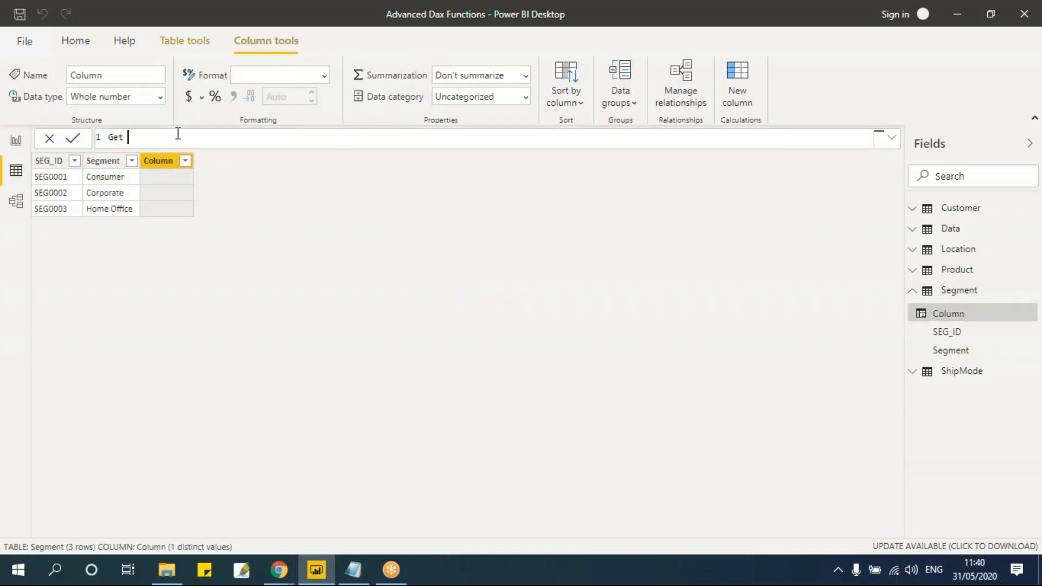
text( ShipMode = con)
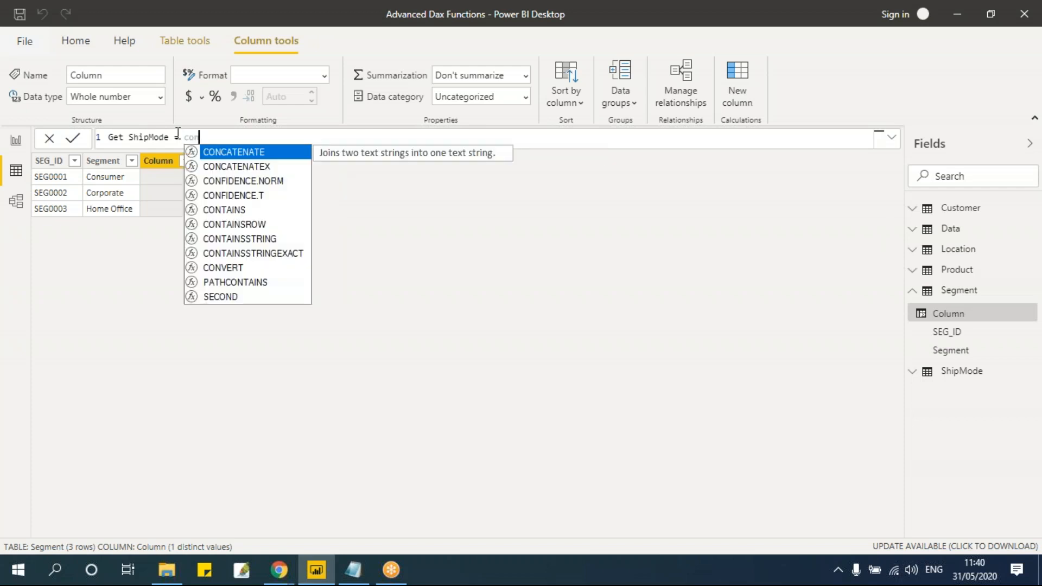
key(Down)
key(Tab)
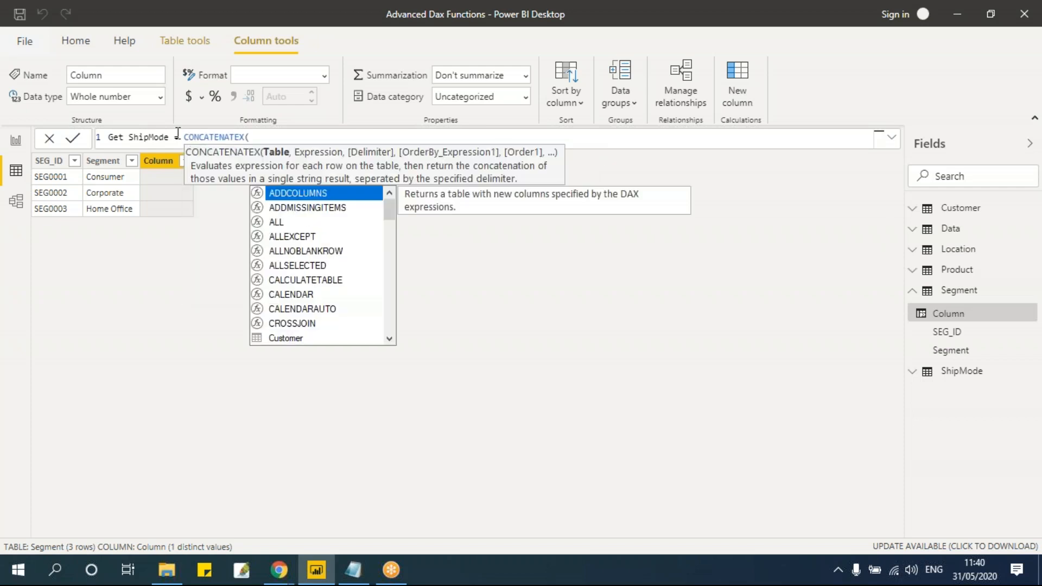
Give CONCATENATEX the ShipMode table and ShipMode[Ship Mode] as the expression to join
text(ShipMode)
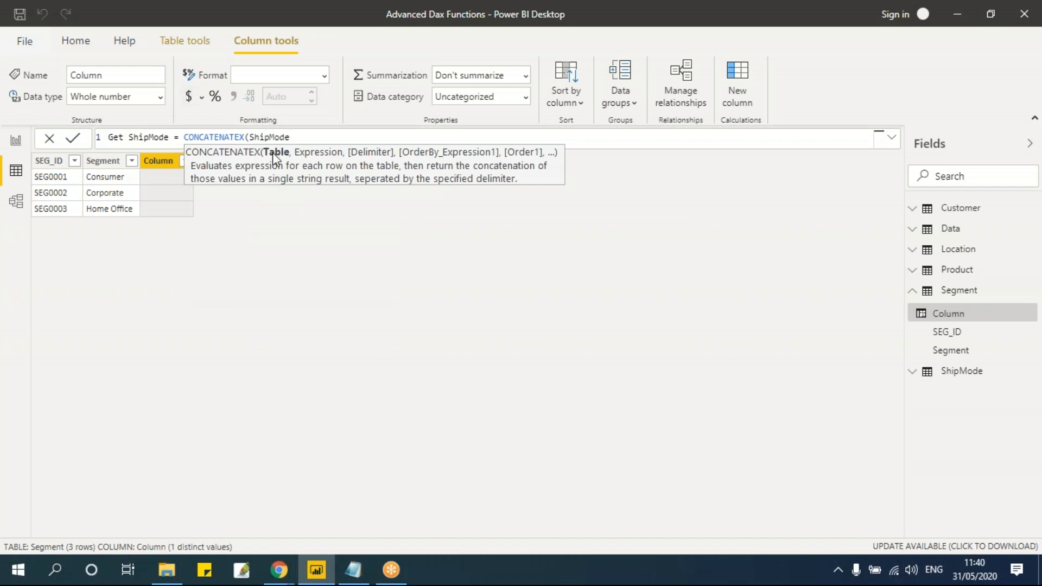
text(,)
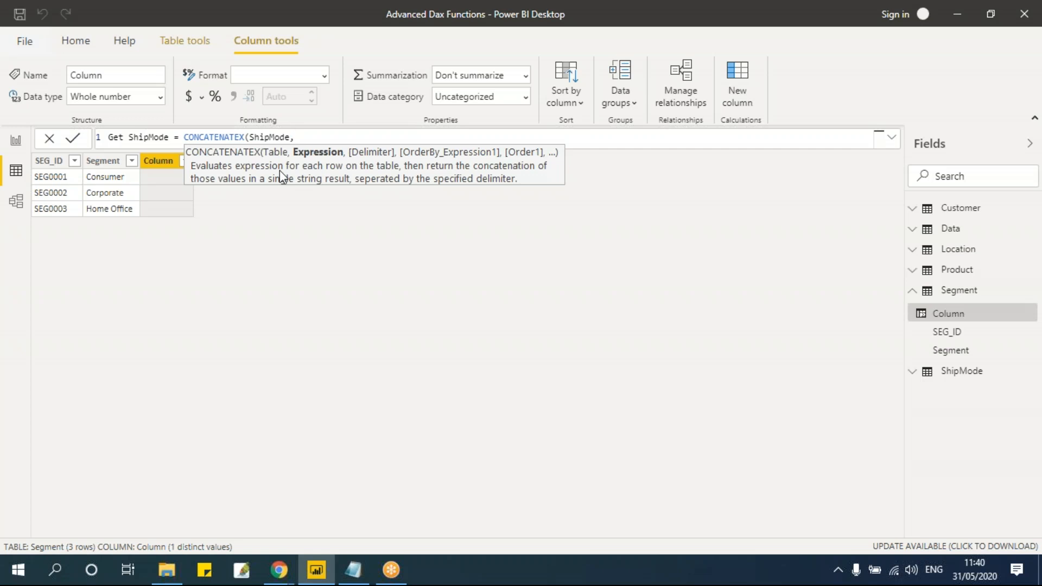
text(ShipMode)
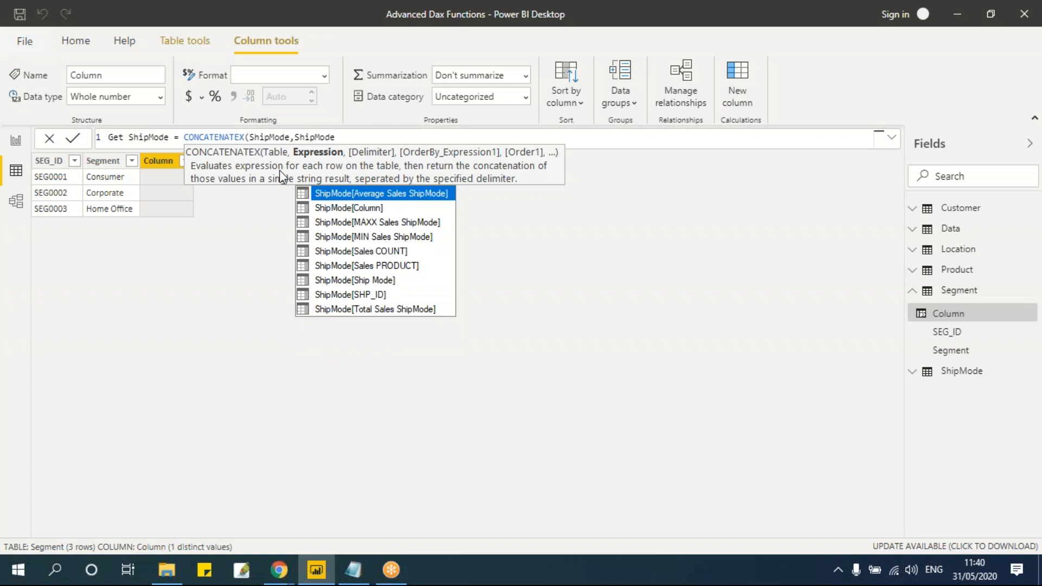
key(Down)
key(Down)
key(Down)
key(Down)
key(Down)
key(Down)
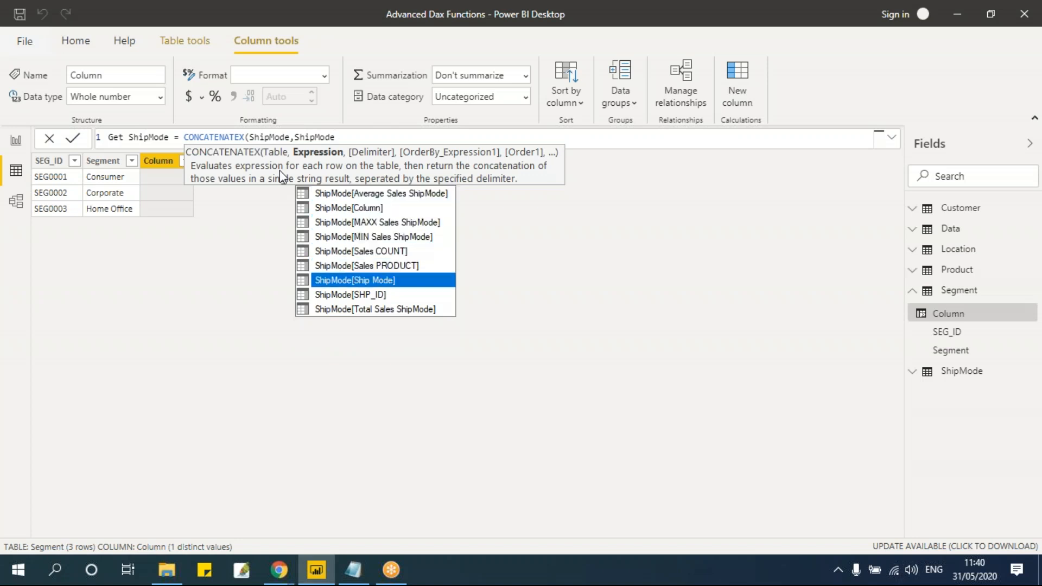
key(Tab)
text(,)
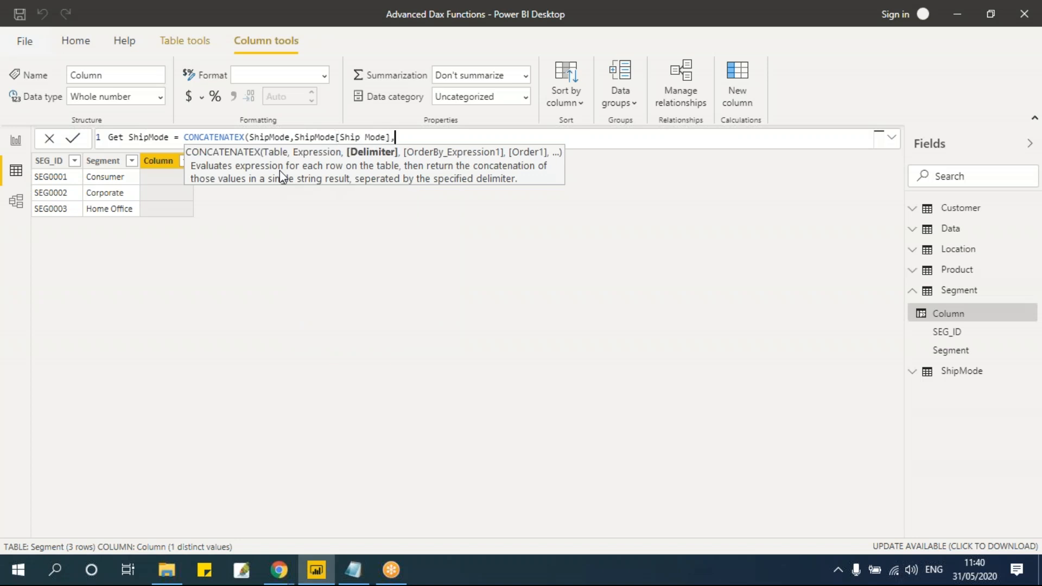
Set the delimiter to ", " and use ShipMode[Ship Mode] as the order-by expression in the Get ShipMode formula
text(", ",)
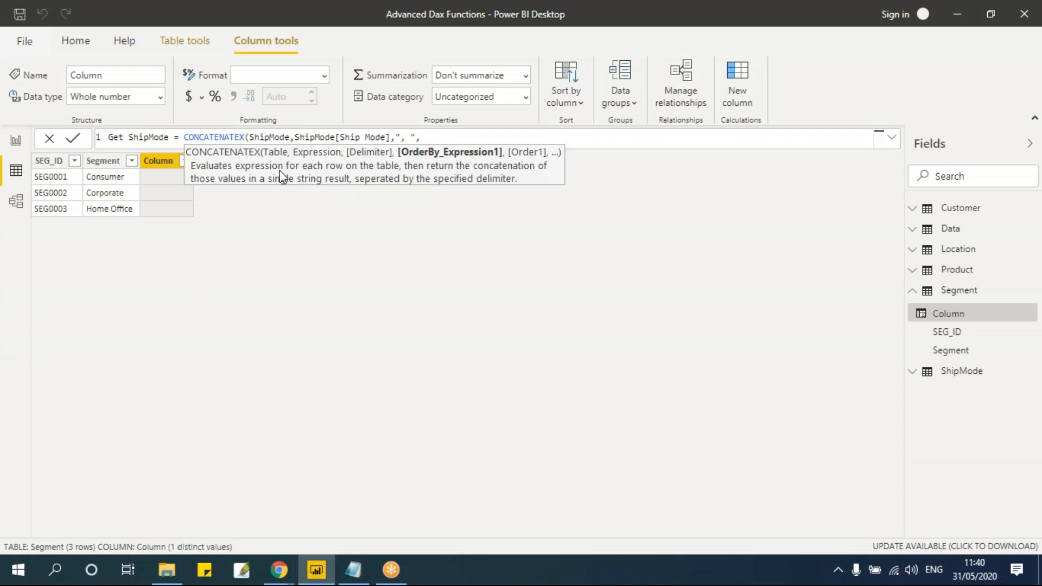
text(ship)
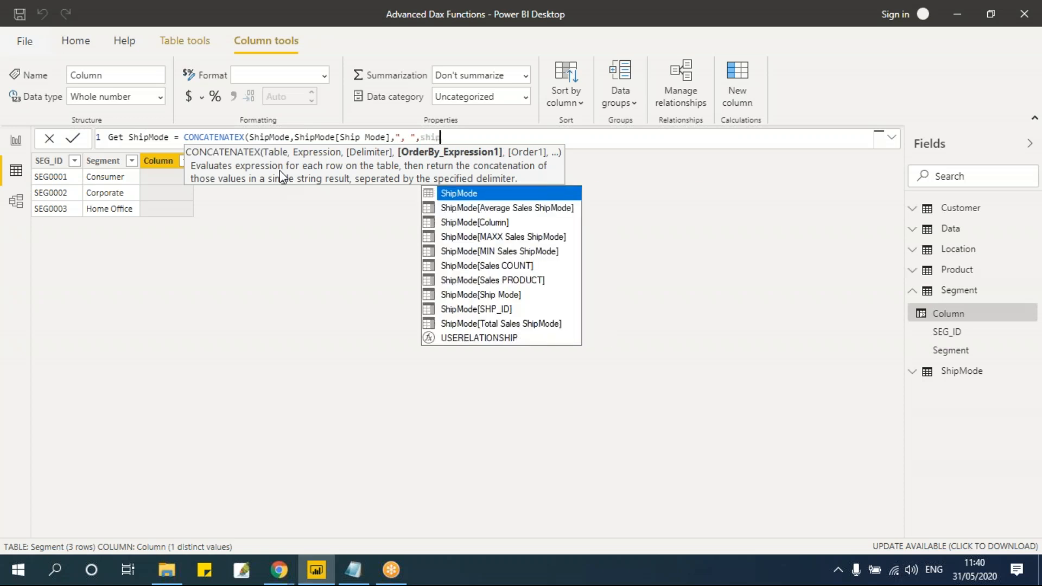
key(Down)
key(Down)
key(Down)
key(Down)
key(Down)
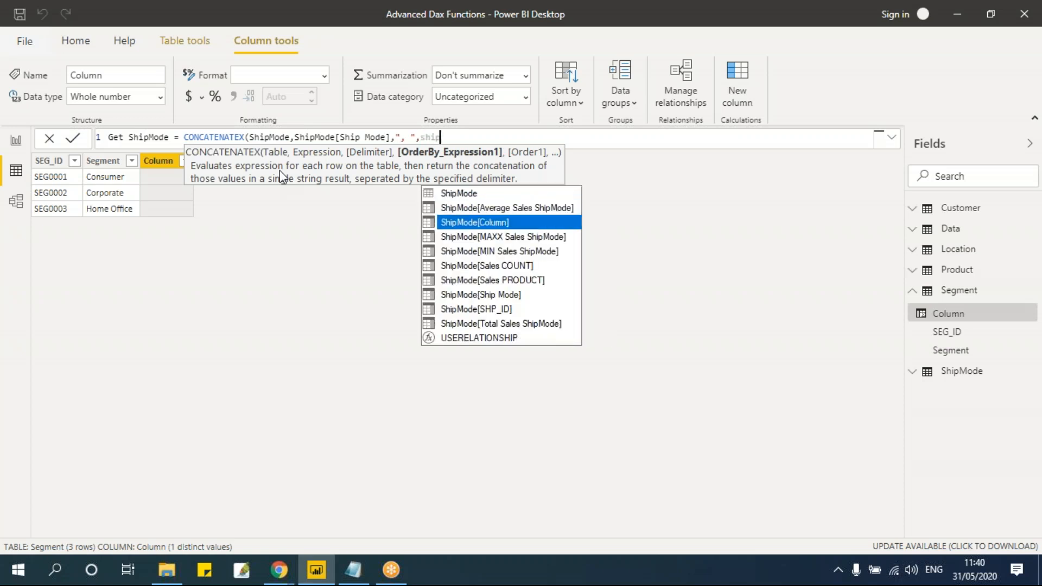
key(Down)
key(Down)
key(Down)
key(Down)
key(Down)
key(Up)
key(Up)
key(Up)
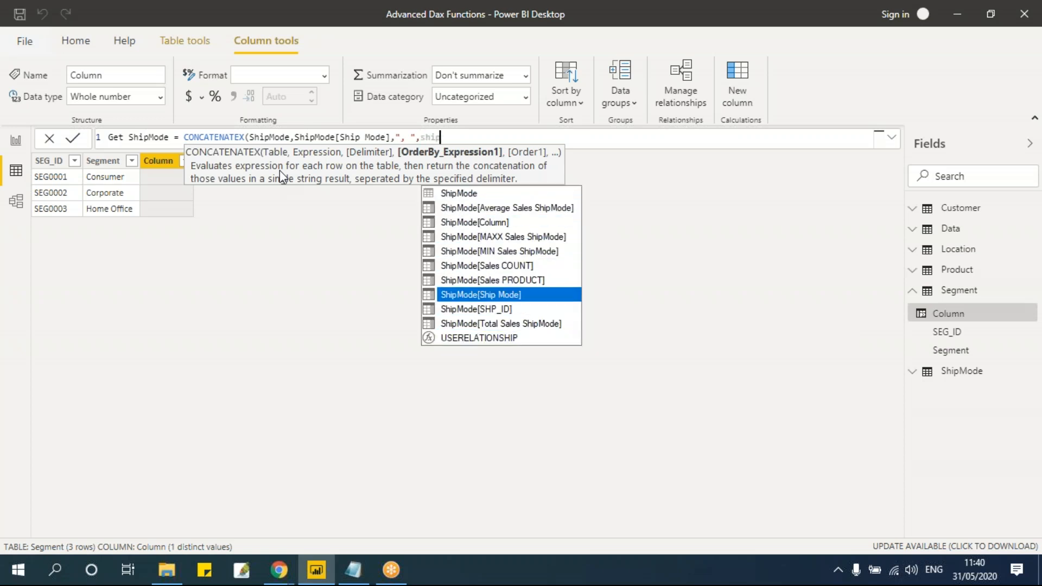
key(Tab)
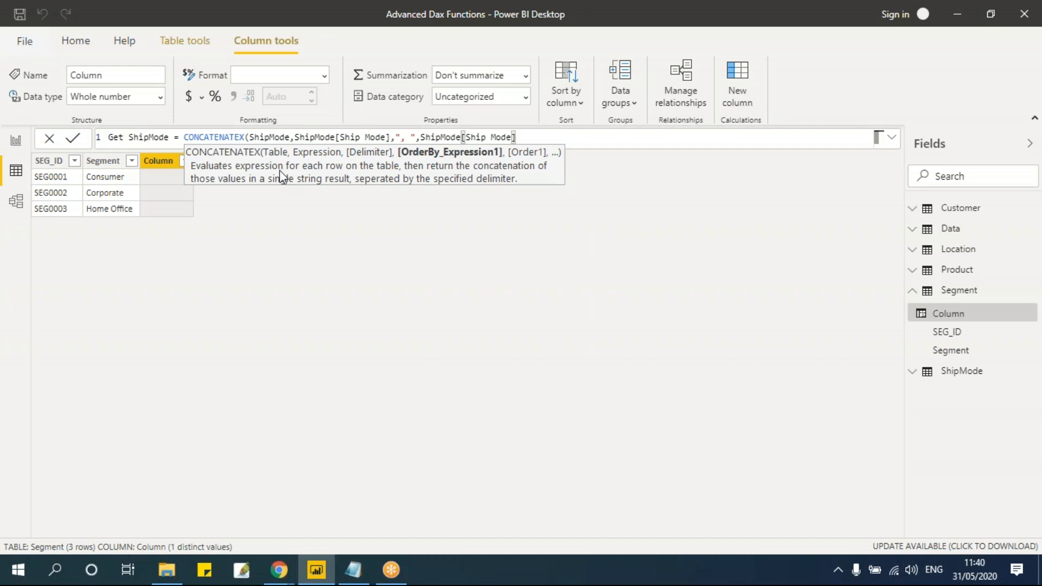
Set the sort order to ASC, close the parenthesis and commit the Get ShipMode formula
text(,)
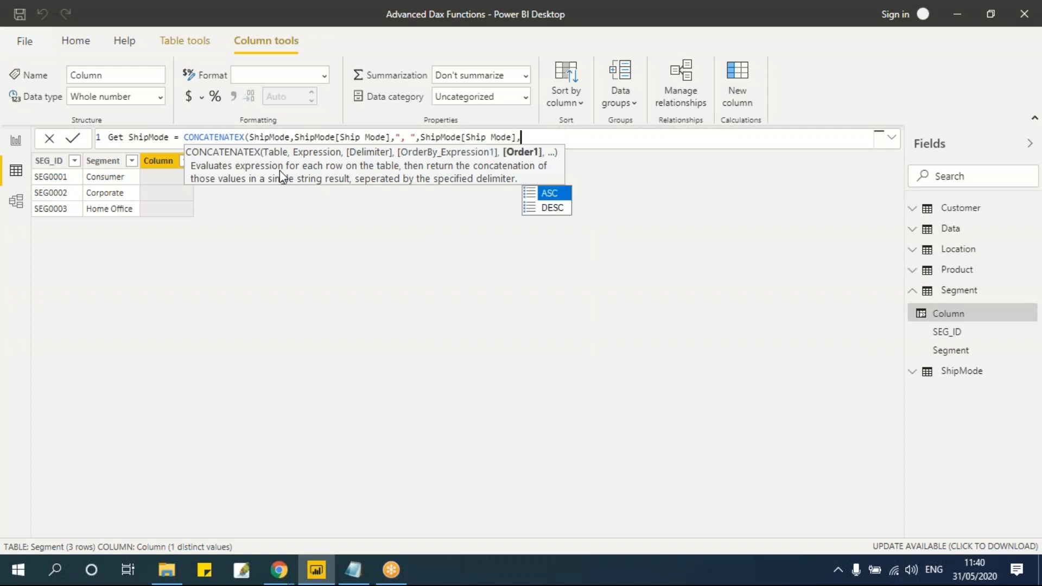
key(Down)
key(Up)
key(Tab)
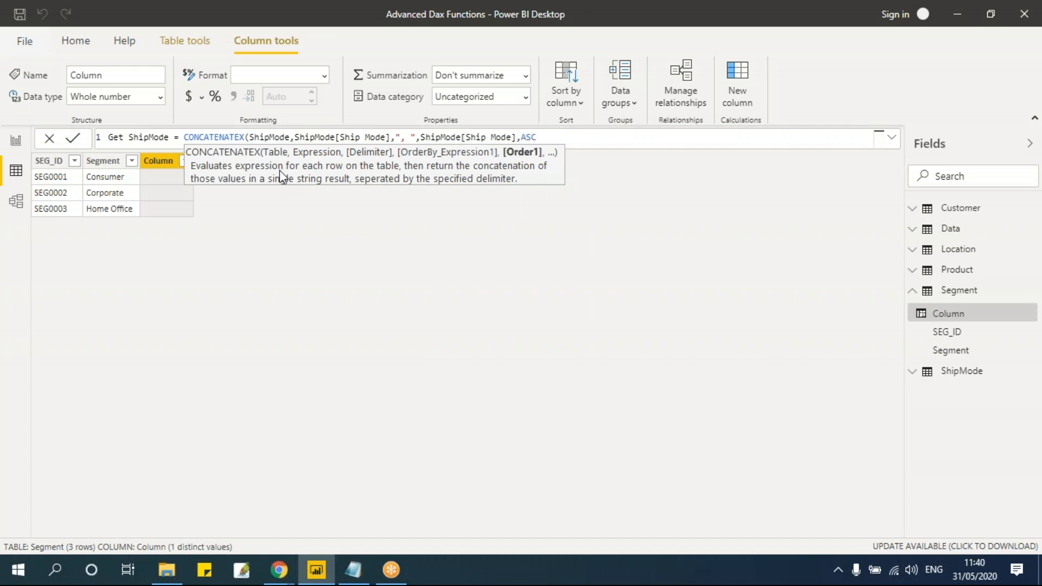
text())
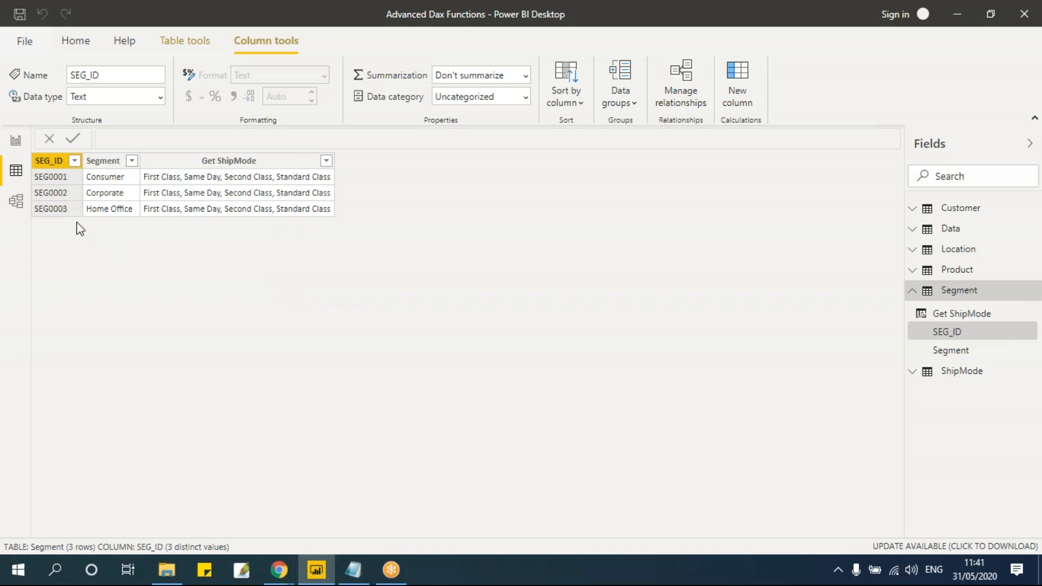
Add a calculated column to the Data table and begin its formula as Get Ship Mode = CONCATENATEX(
click(973, 232)
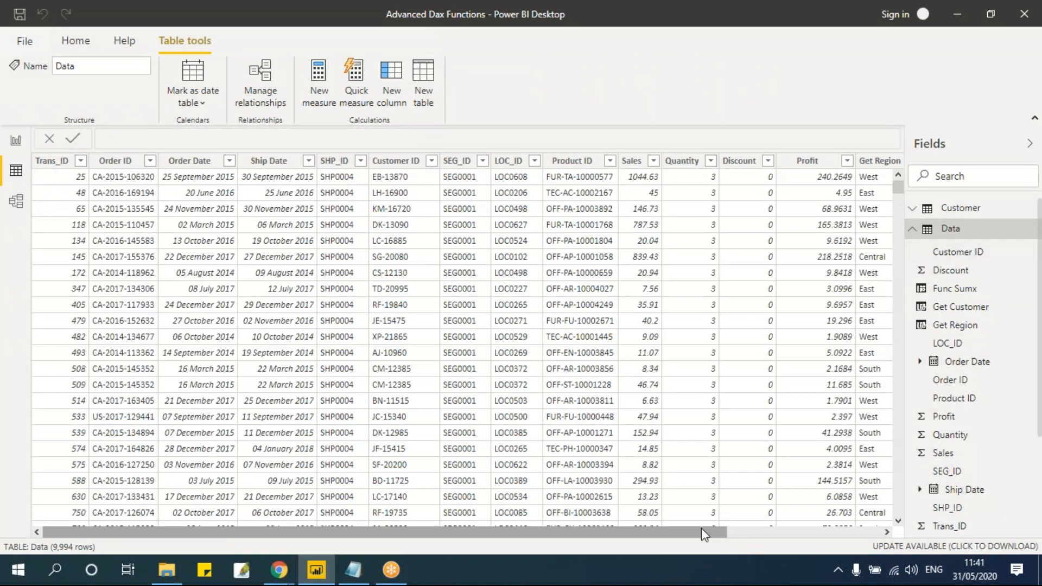
drag(701, 529, 896, 531)
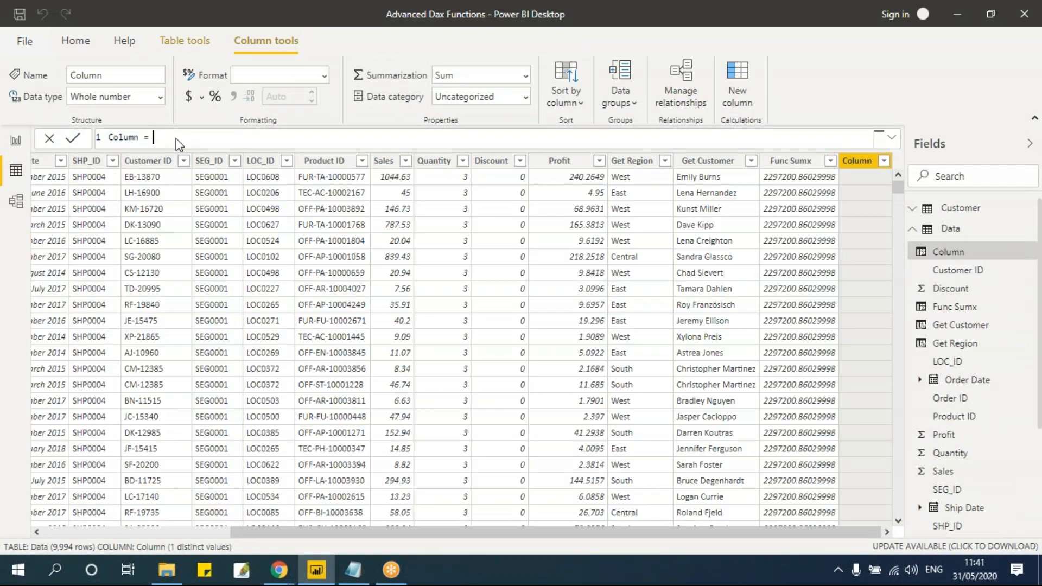
key(ctrl+a)
key(BackSpace)
text(Get Sh)
text(ip)
text( Mdoe)
key(BackSpace)
key(BackSpace)
key(BackSpace)
text(ode = con)
key(Down)
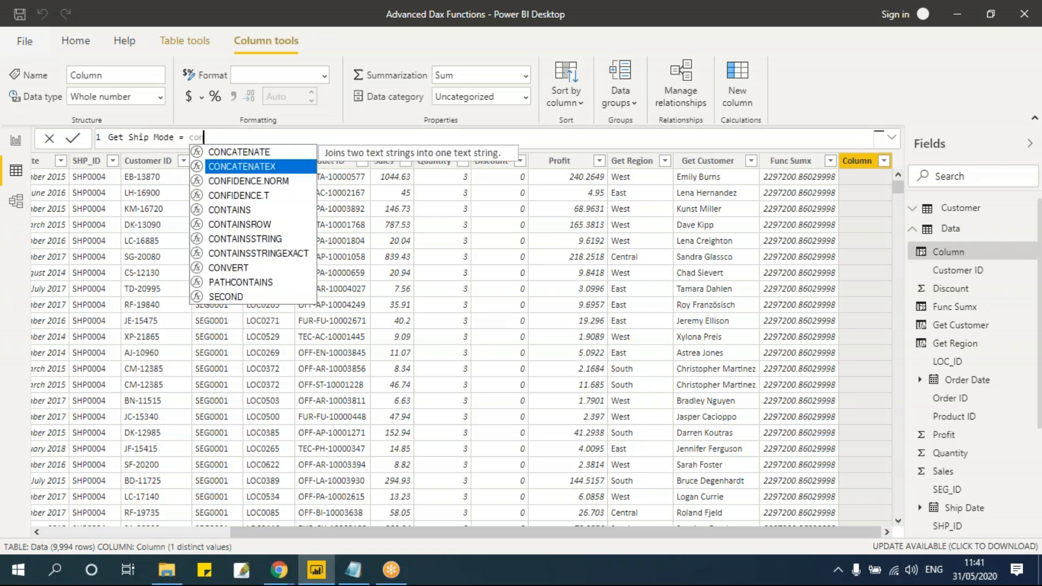
key(Tab)
Give CONCATENATEX the ShipMode table and ShipMode[Ship Mode] as the expression in the Data table's Get Ship Mode formula
text(ship)
key(Tab)
text(,)
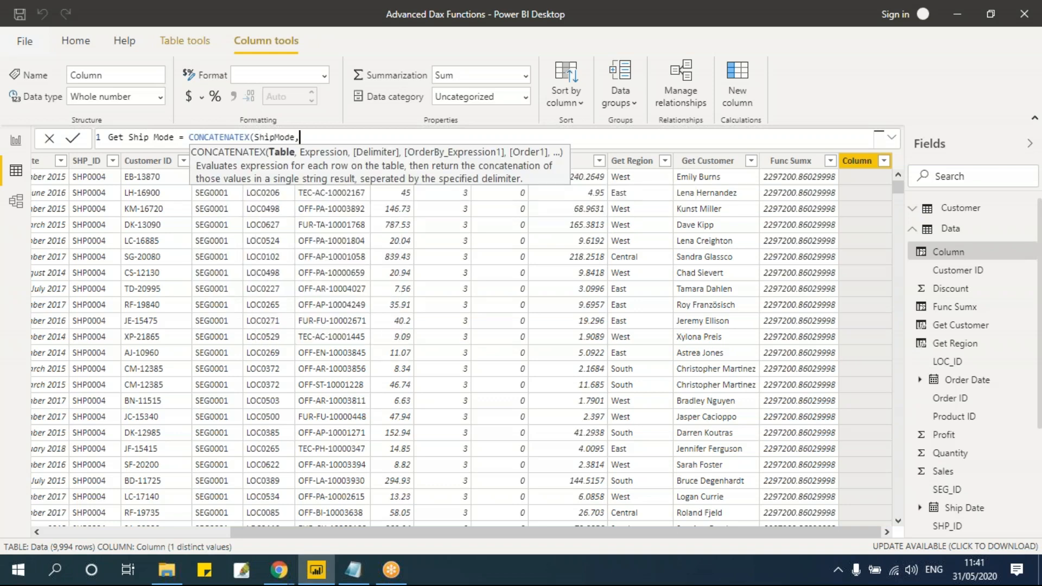
text(ship)
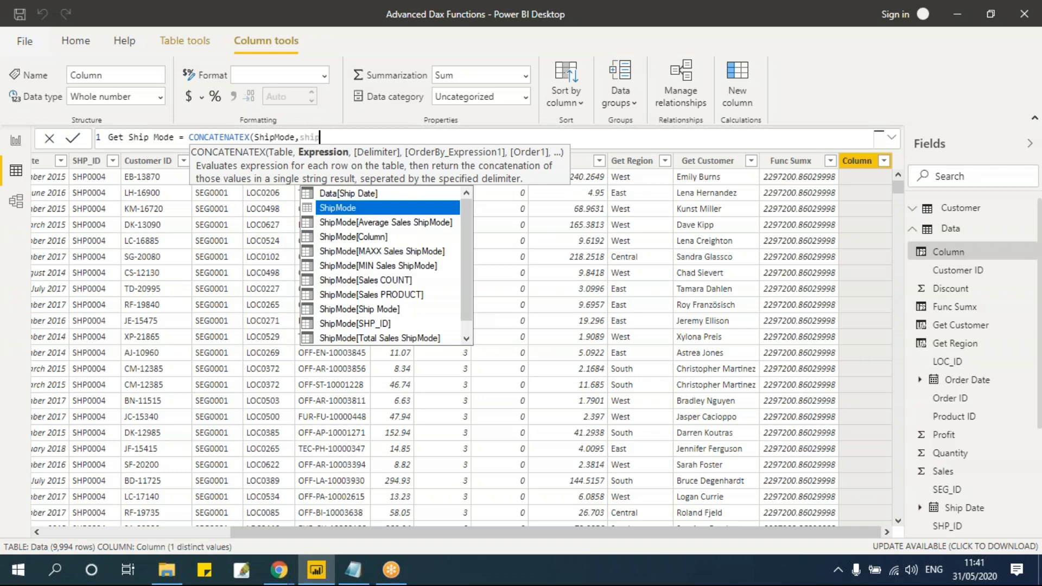
key(Down)
key(Down)
key(Down)
key(Down)
key(Down)
key(Down)
key(Down)
key(Tab)
Set the delimiter of the Get Ship Mode formula to " : "
text(,")
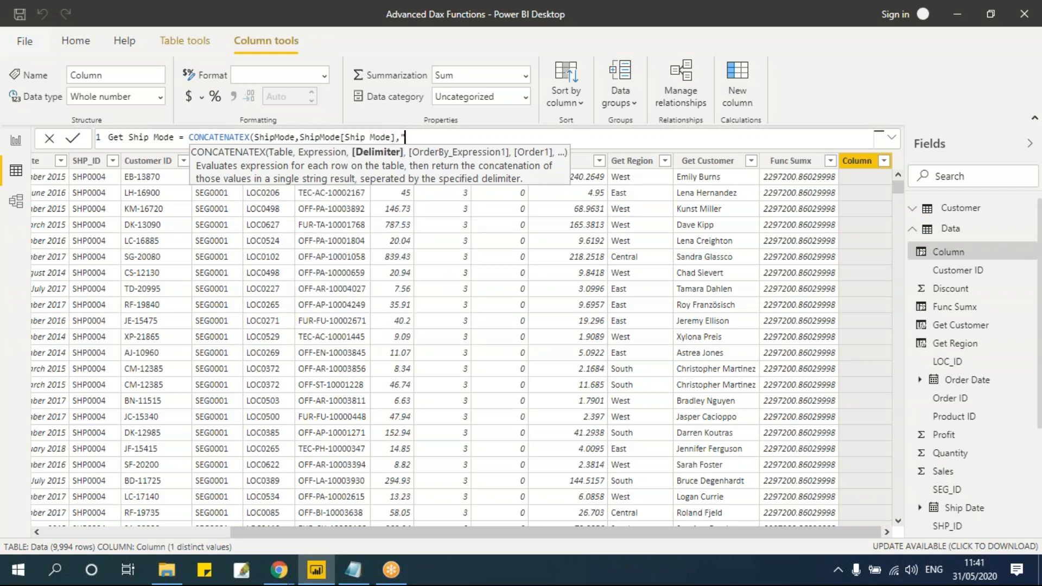
text( : :)
text(,)
key(BackSpace)
key(BackSpace)
text(",)
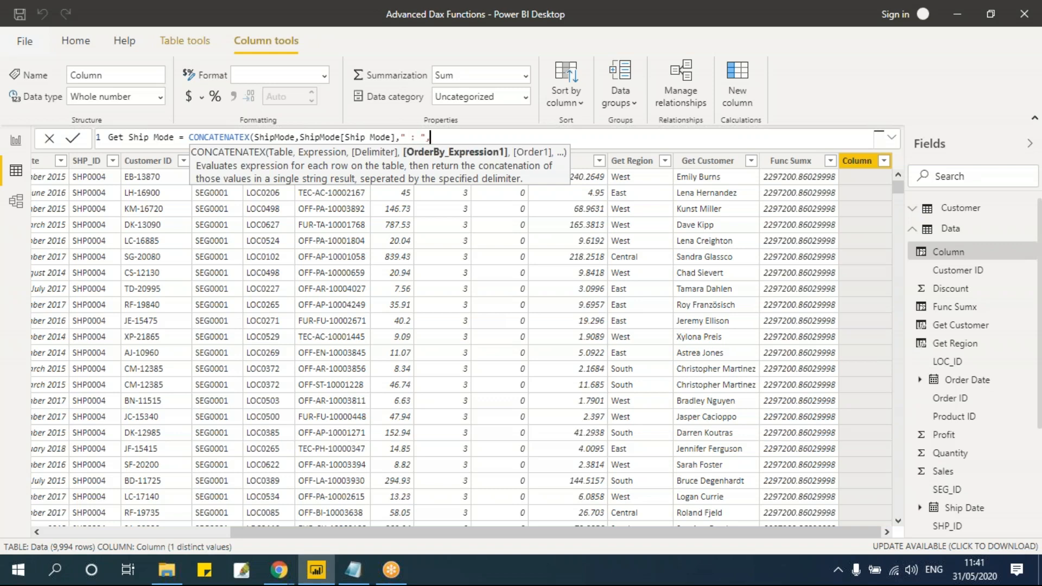
text(shp)
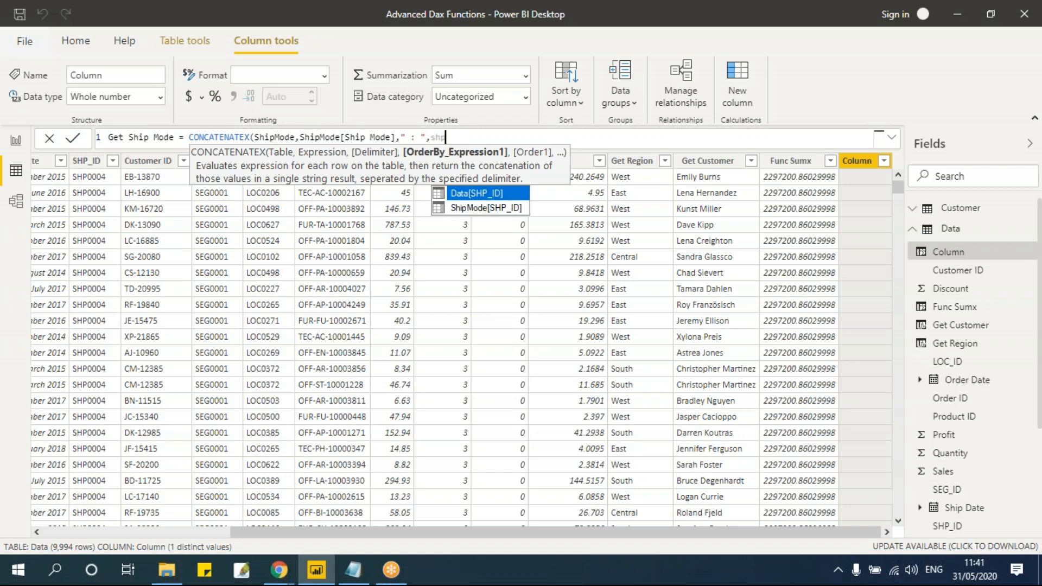
key(BackSpace)
key(BackSpace)
key(BackSpace)
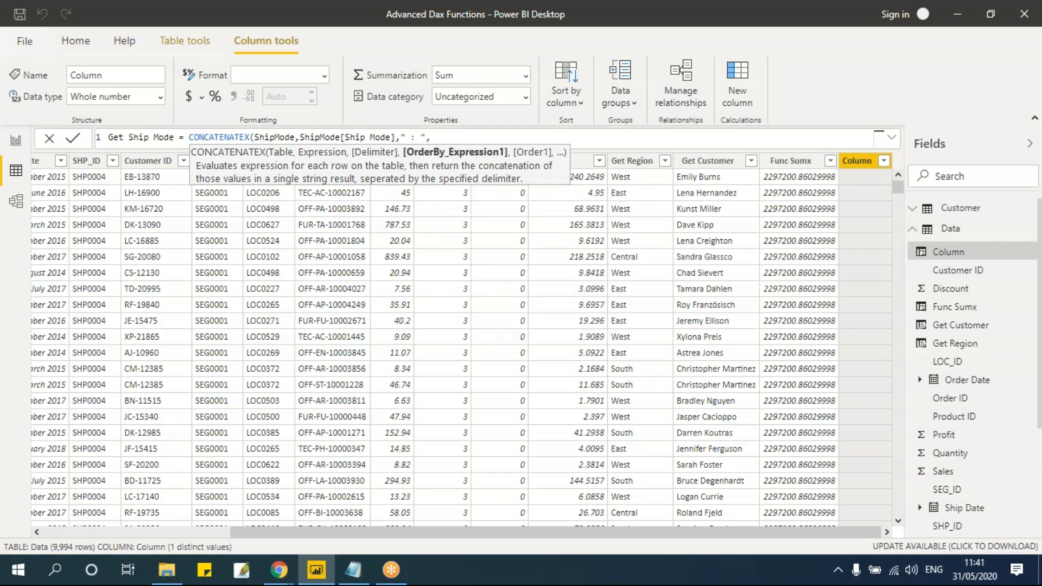
Use ShipMode[Ship Mode] as the order-by expression in the Get Ship Mode formula
text(sh)
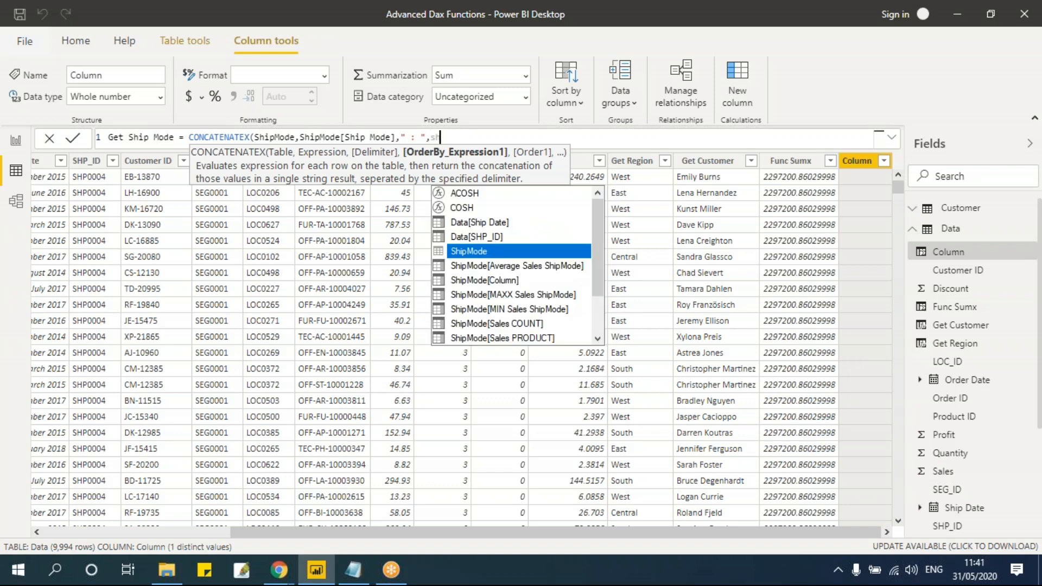
key(Down)
key(Down)
key(Down)
key(Down)
key(Down)
key(Down)
key(Down)
key(Down)
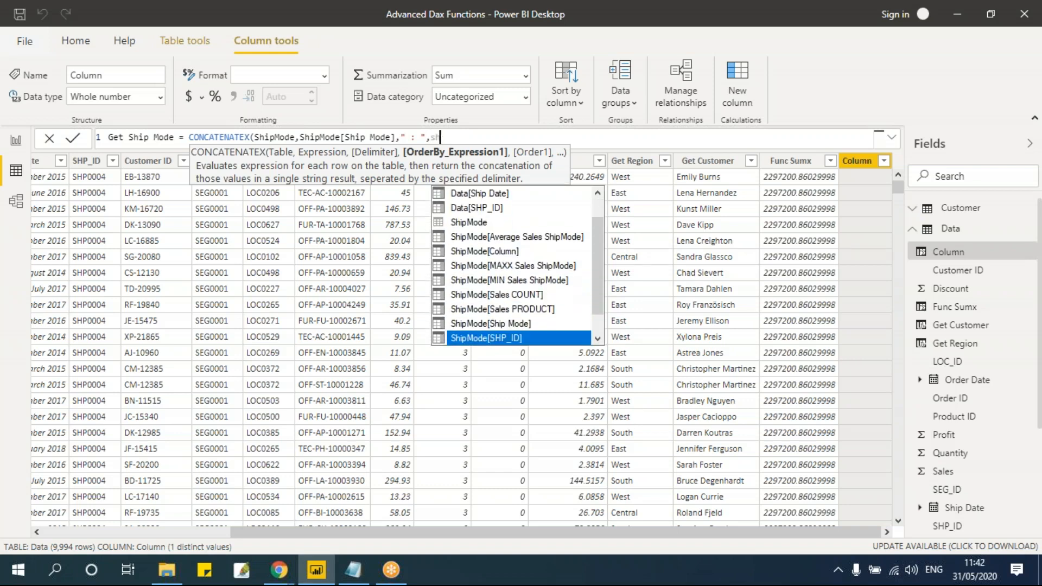
key(Up)
key(Tab)
Set the sort order to ASC, close the parenthesis and commit the Get Ship Mode formula
text(,)
key(Down)
text(ASC))
key(Return)
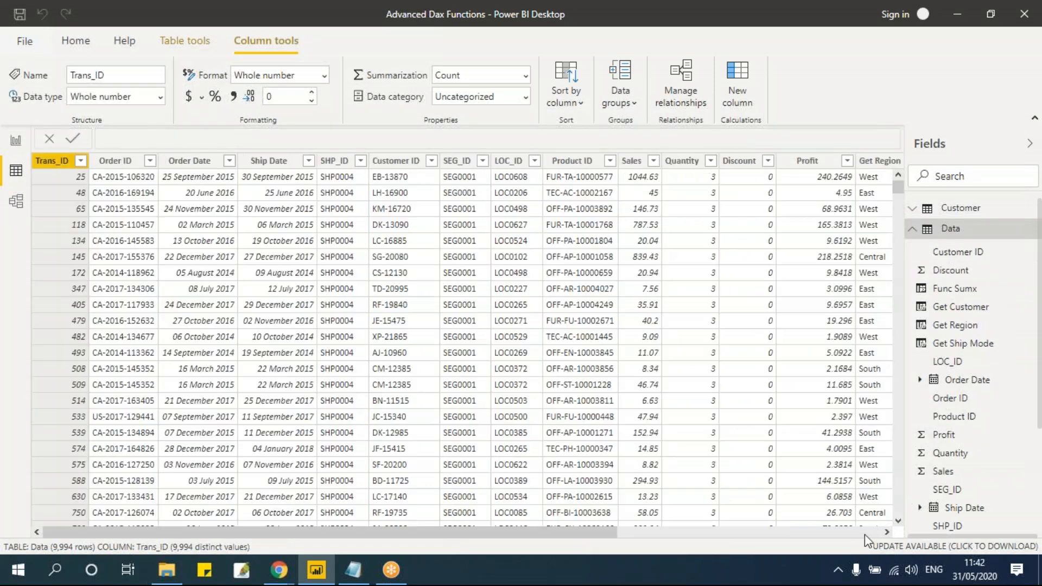
Wrap the ShipMode table argument of the Get Ship Mode column's formula in RELATEDTABLE and commit it
click(865, 534)
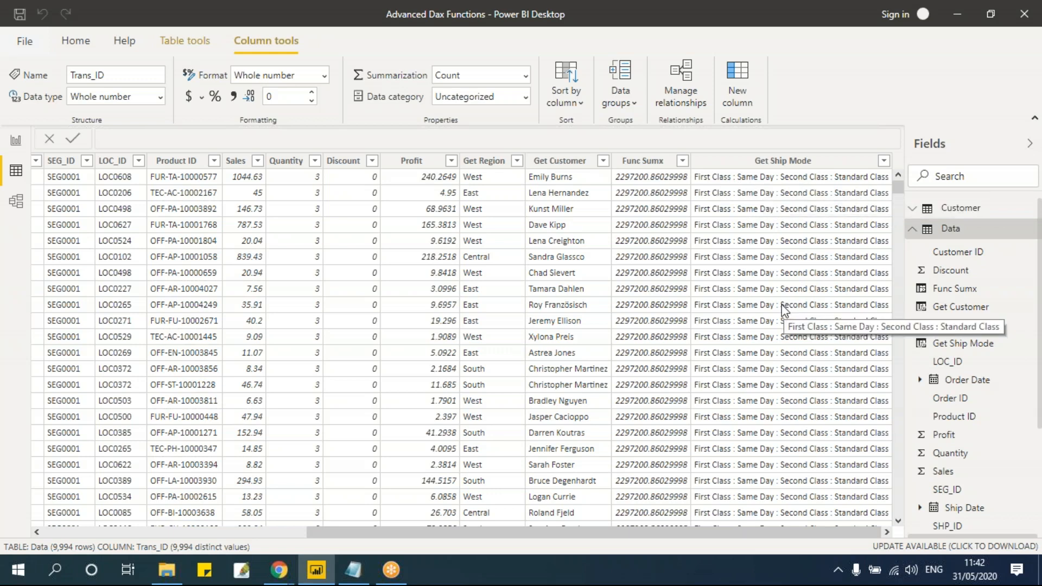
click(775, 162)
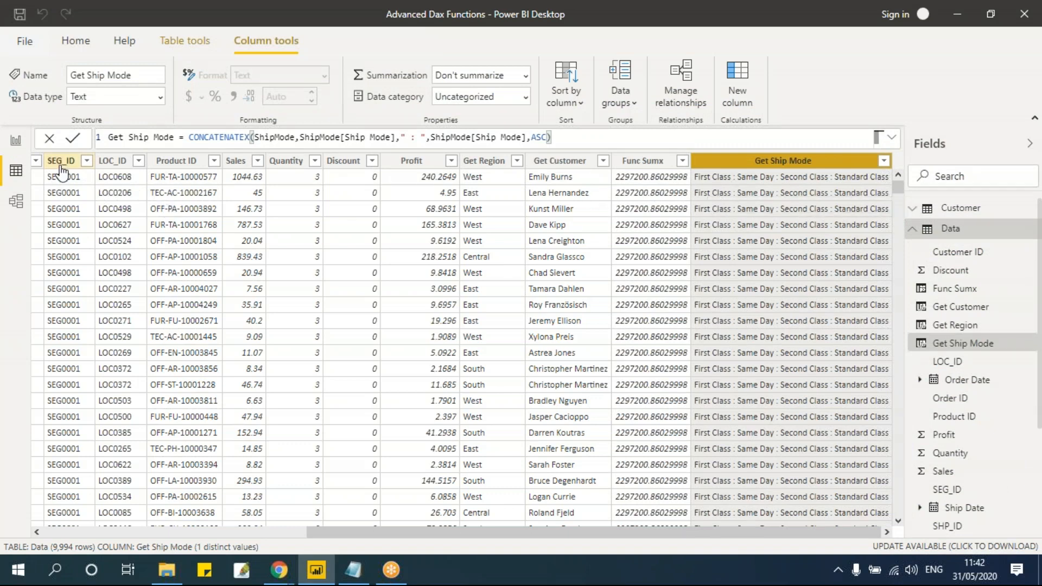
click(256, 135)
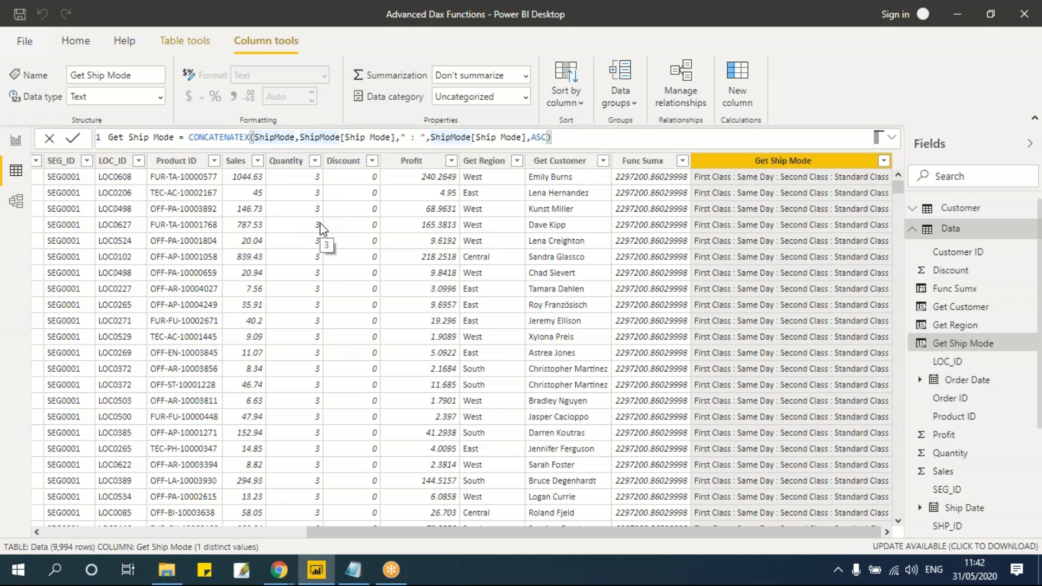
text(related)
key(Tab)
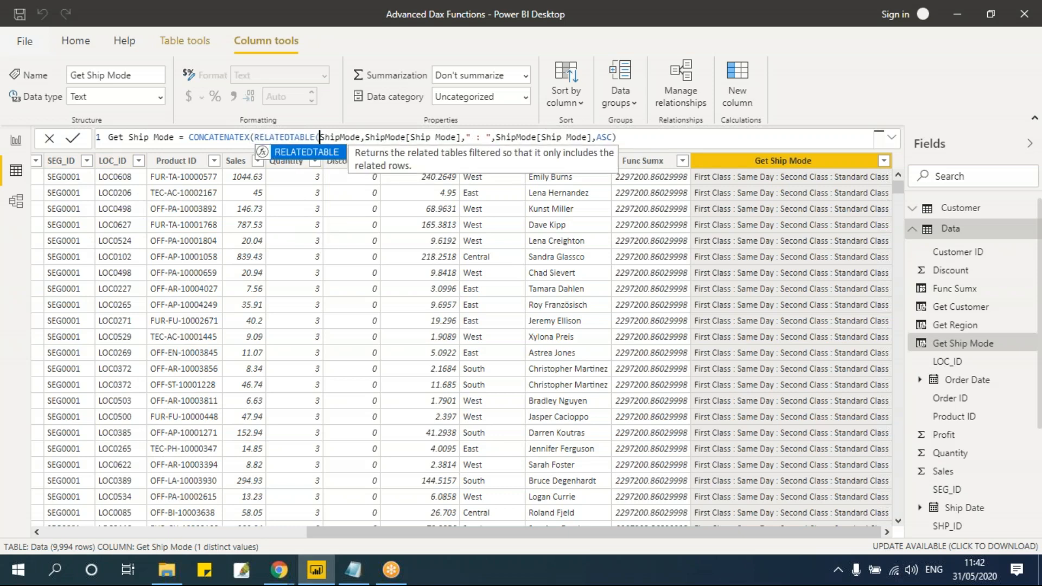
click(365, 137)
text())
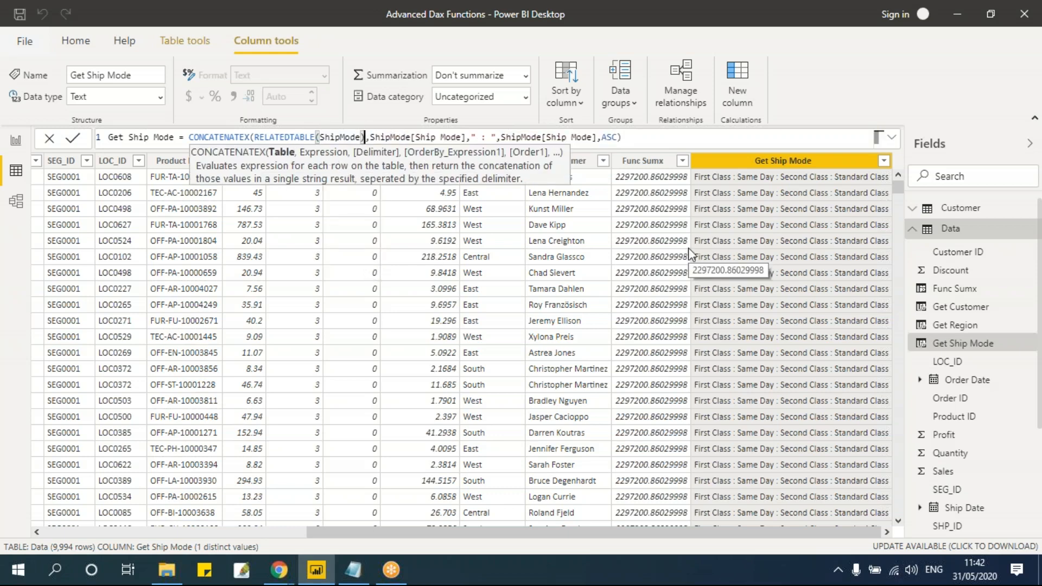
key(Return)
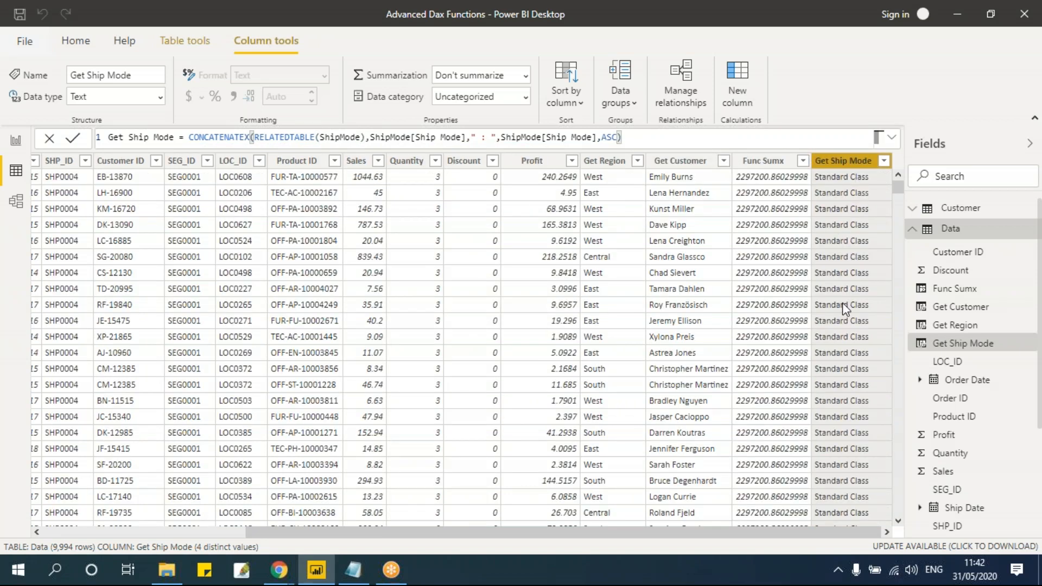
mouse_move(899, 175)
mouse_down()
mouse_move(924, 525)
mouse_move(896, 171)
mouse_up()
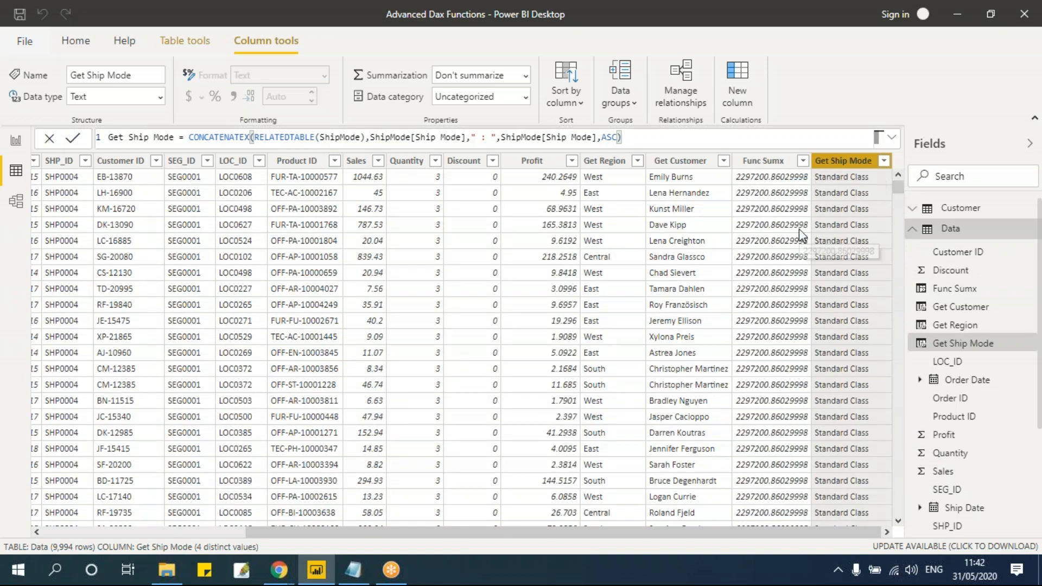
Switch to the Functions notes in Notepad and examine the RELATEDTABLE formulas, highlighting RELATEDTABLE in the MAXX line
key(alt+Tab)
click(361, 282)
scroll(361, 282, up, 4)
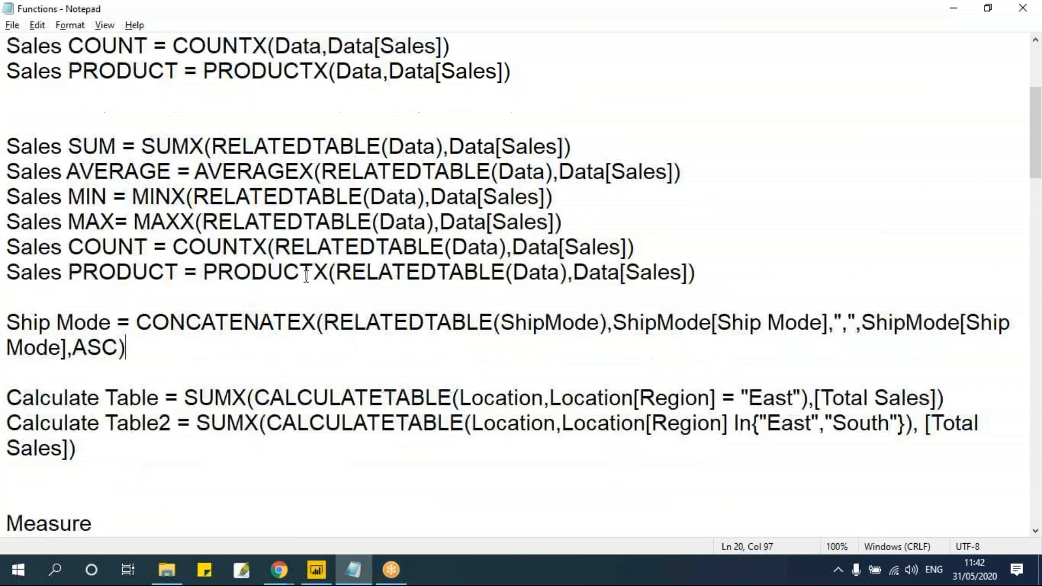
scroll(306, 276, down, 3)
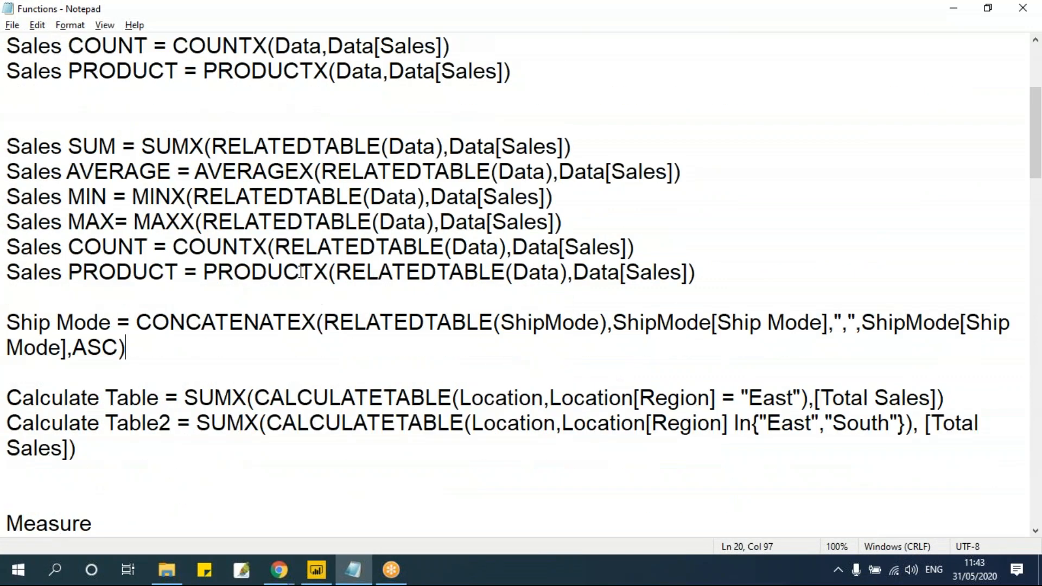
drag(203, 222, 373, 222)
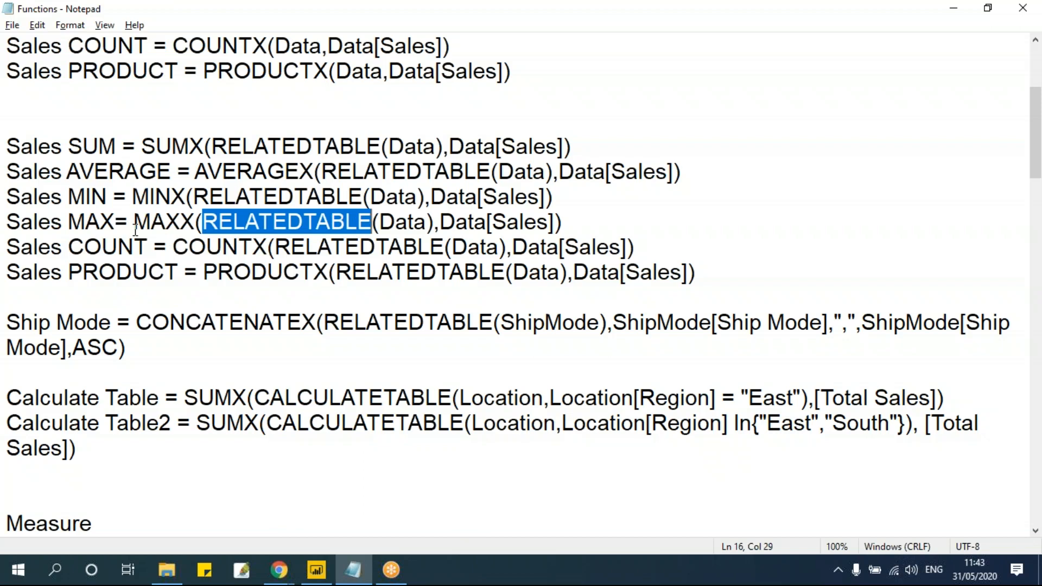
scroll(136, 228, up, 3)
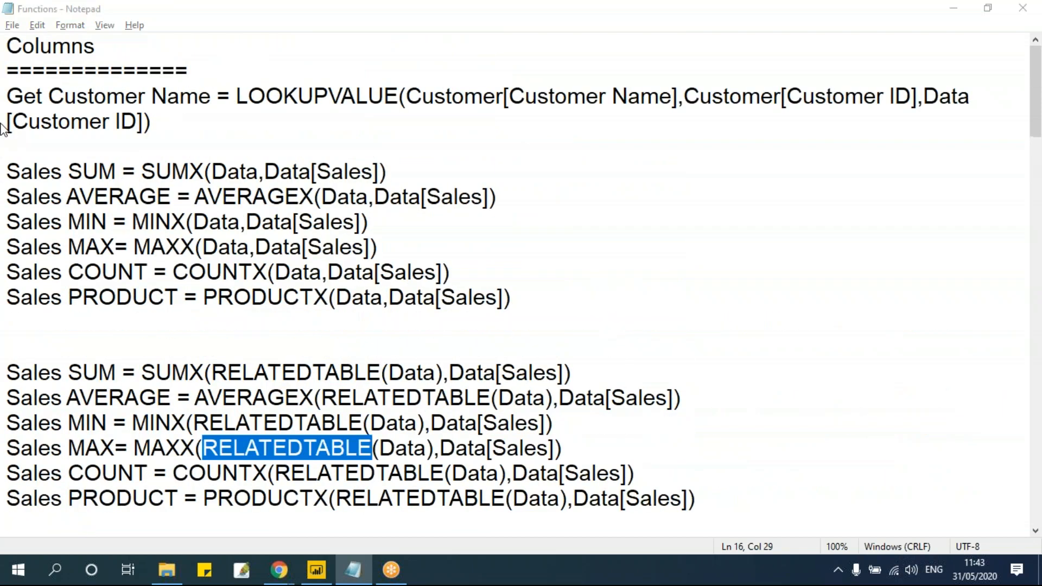
Compare the plain Data iterator formulas with their RELATEDTABLE versions, highlighting the plain block and RELATEDTABLE in the SUMX line
drag(7, 171, 554, 328)
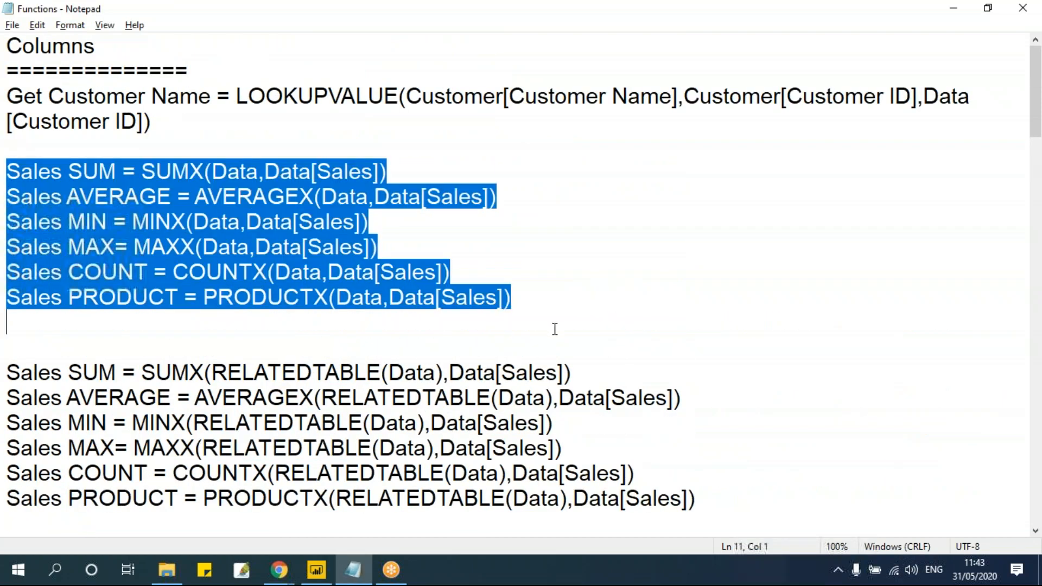
click(495, 272)
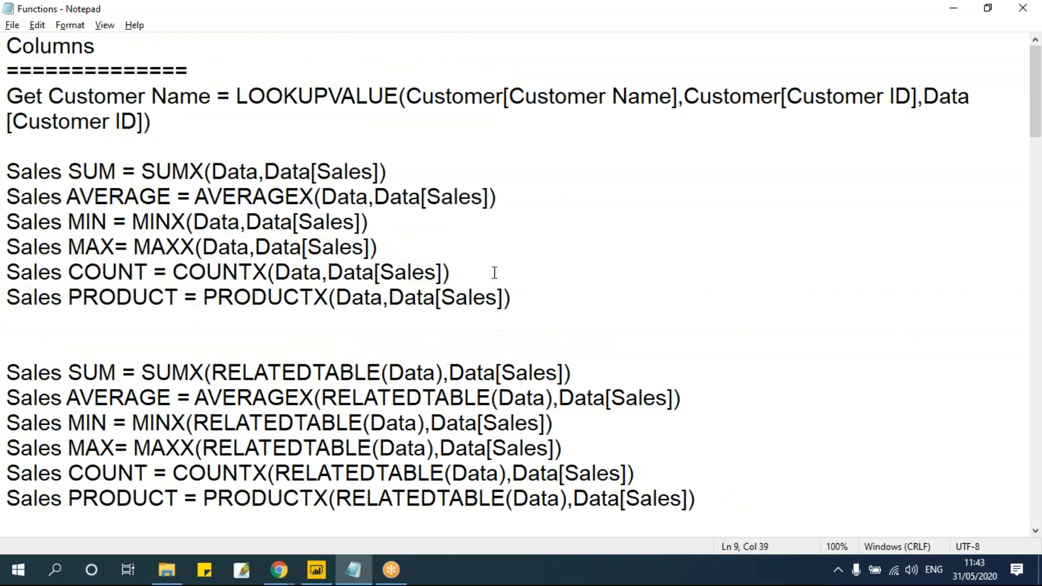
click(232, 228)
click(304, 395)
click(169, 172)
drag(211, 172, 261, 172)
click(263, 224)
double_click(311, 372)
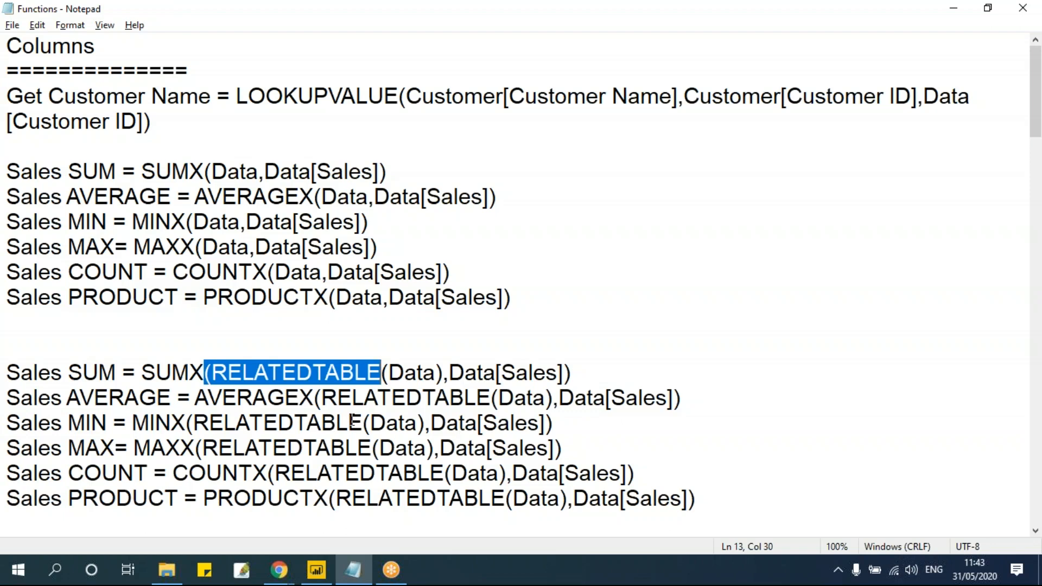
Compare the Calculate Table and Ship Mode formulas in the notes, highlighting CALCULATETABLE and RELATEDTABLE
scroll(391, 367, down, 4)
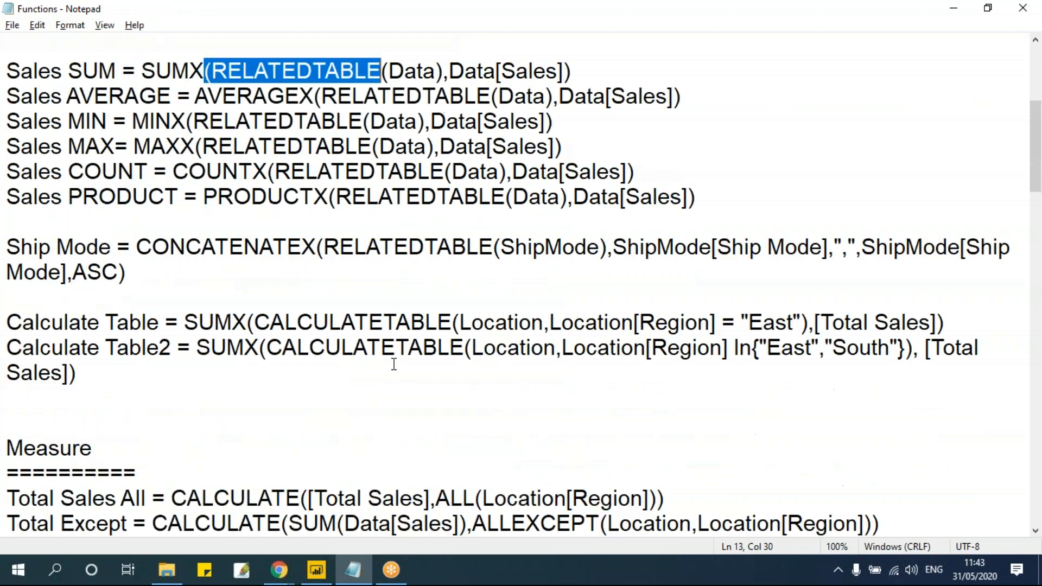
scroll(394, 364, down, 2)
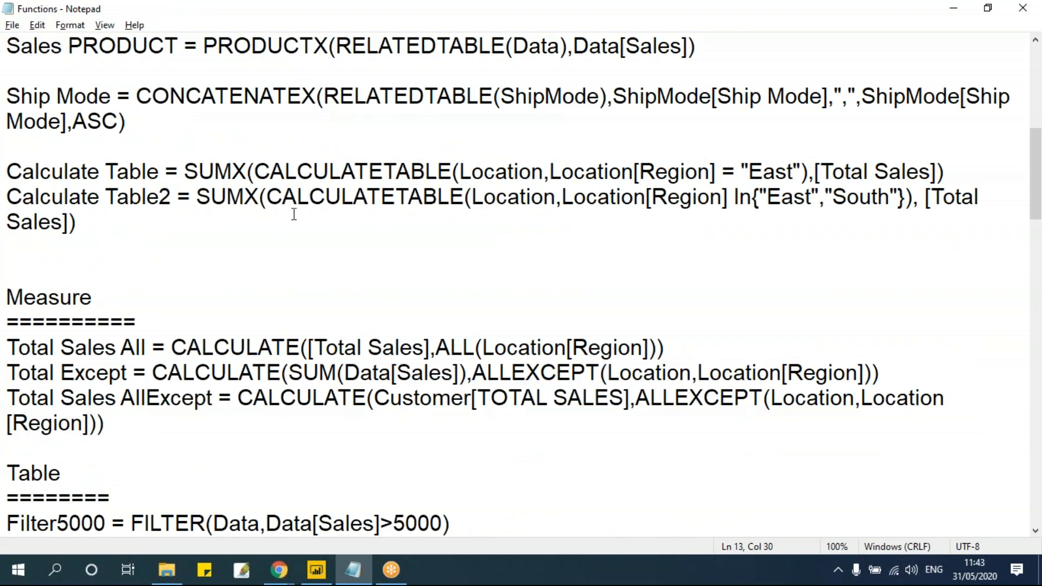
drag(255, 172, 453, 174)
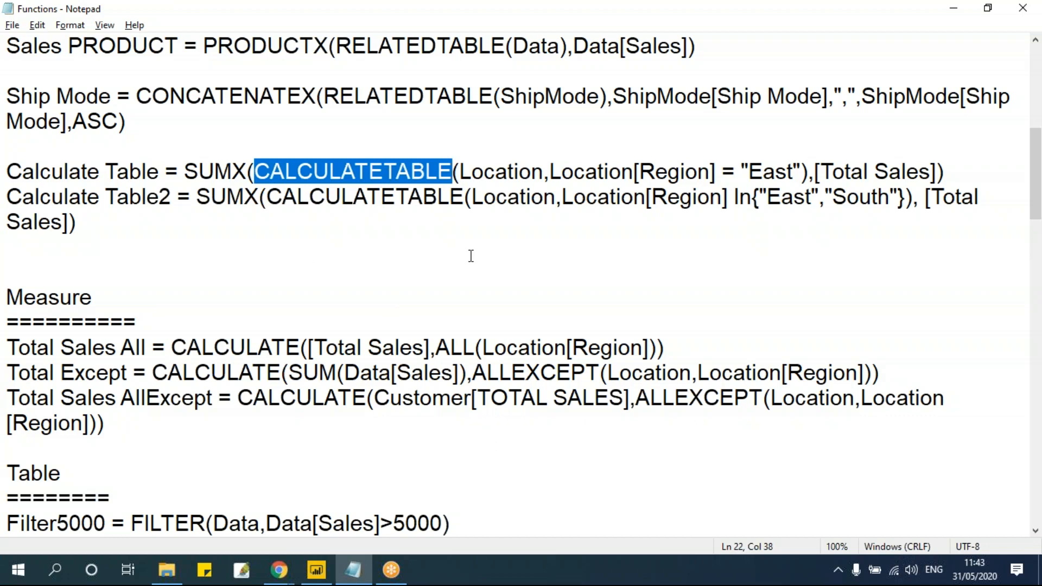
scroll(471, 255, up, 1)
drag(325, 172, 496, 180)
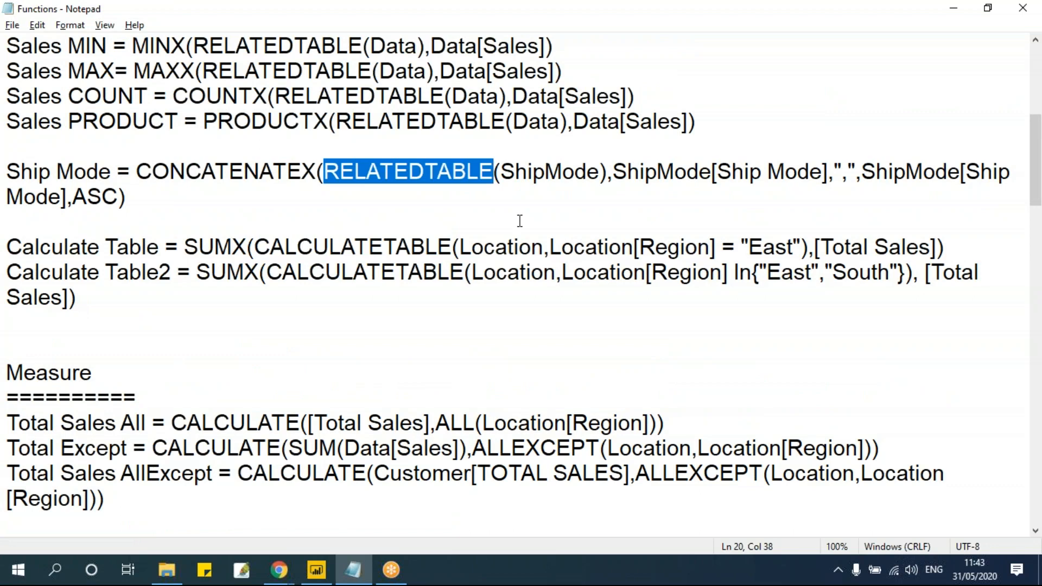
Switch back to Power BI Desktop, open the ShipMode table and show the Total Sales ShipMode column's formula
key(alt+Tab)
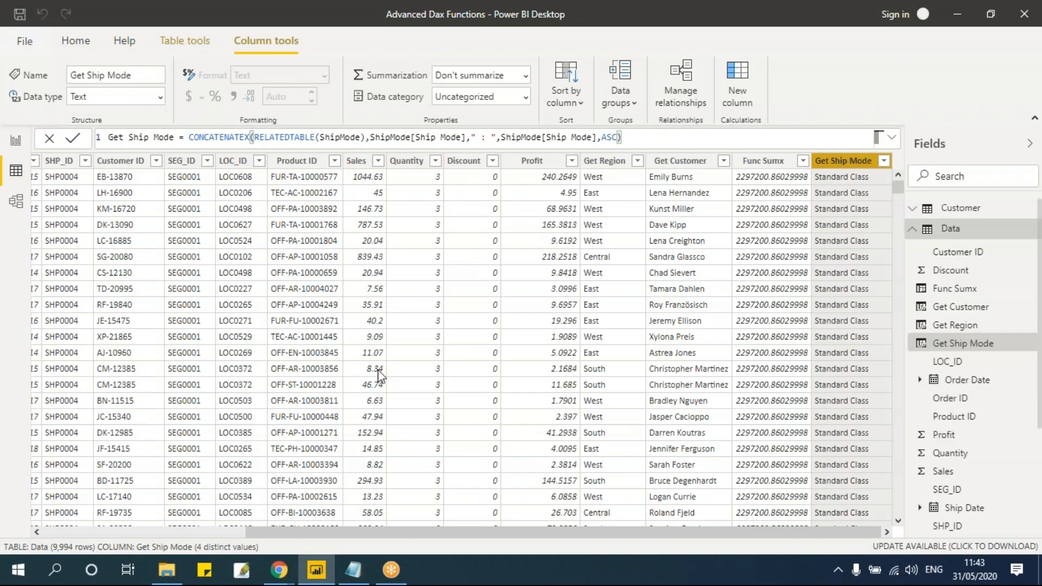
click(914, 231)
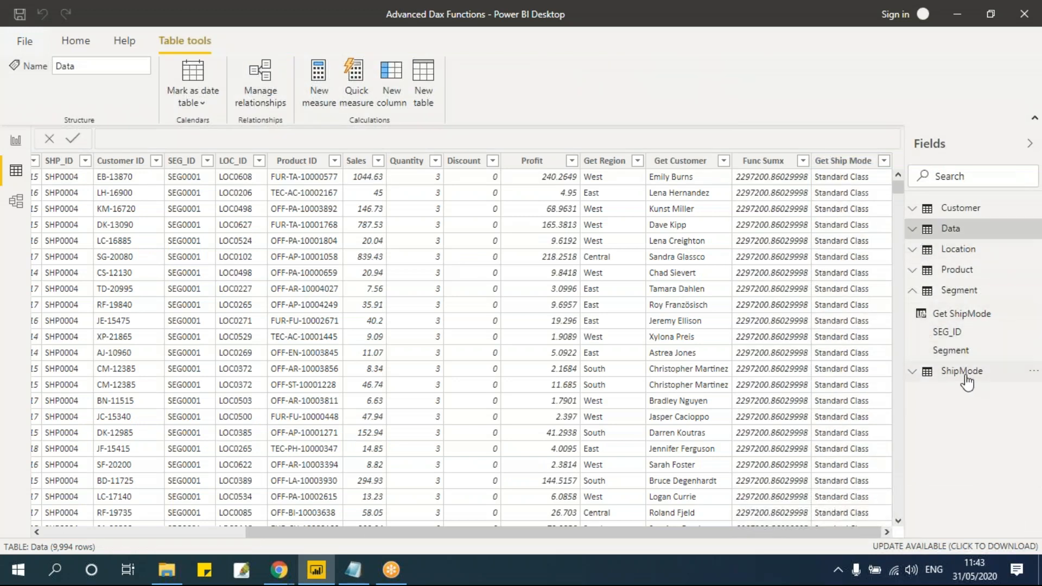
click(964, 373)
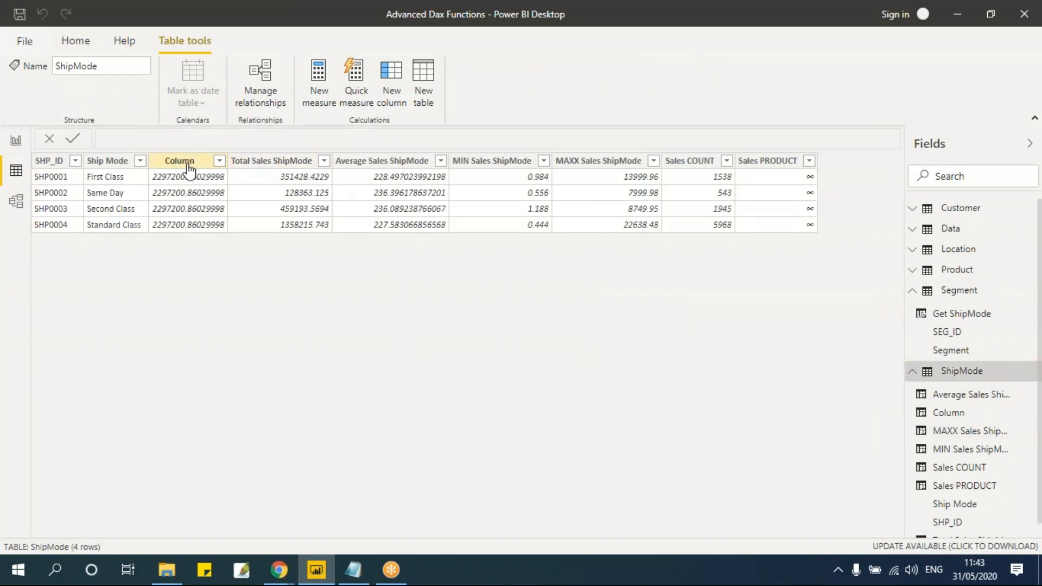
click(264, 168)
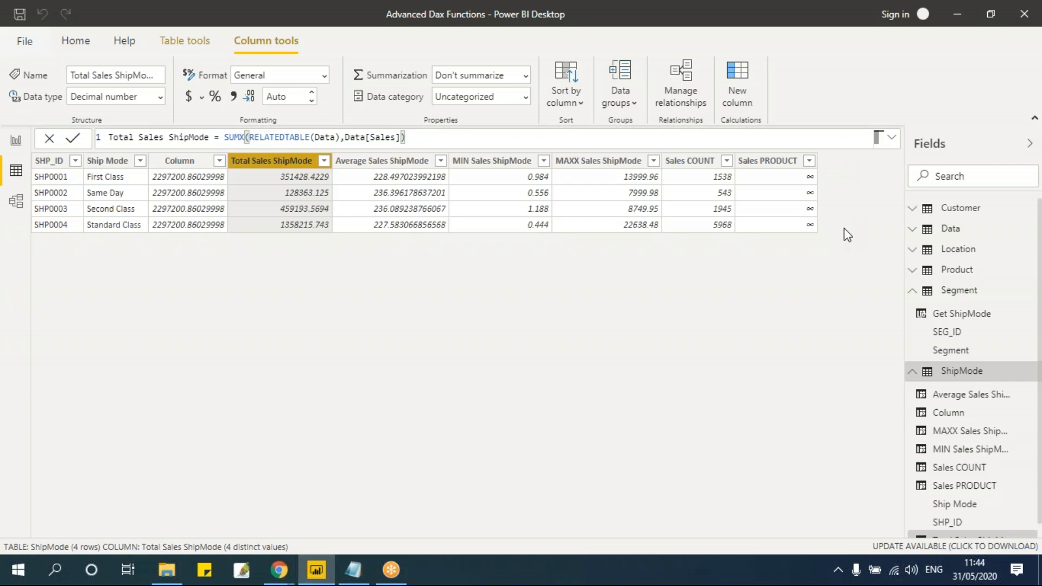
Return to the Notepad notes and examine the Calculate Table formula, highlighting CALCULATETABLE, its arguments through [Total Sales], and SUMX
key(alt+Tab)
click(448, 220)
click(255, 247)
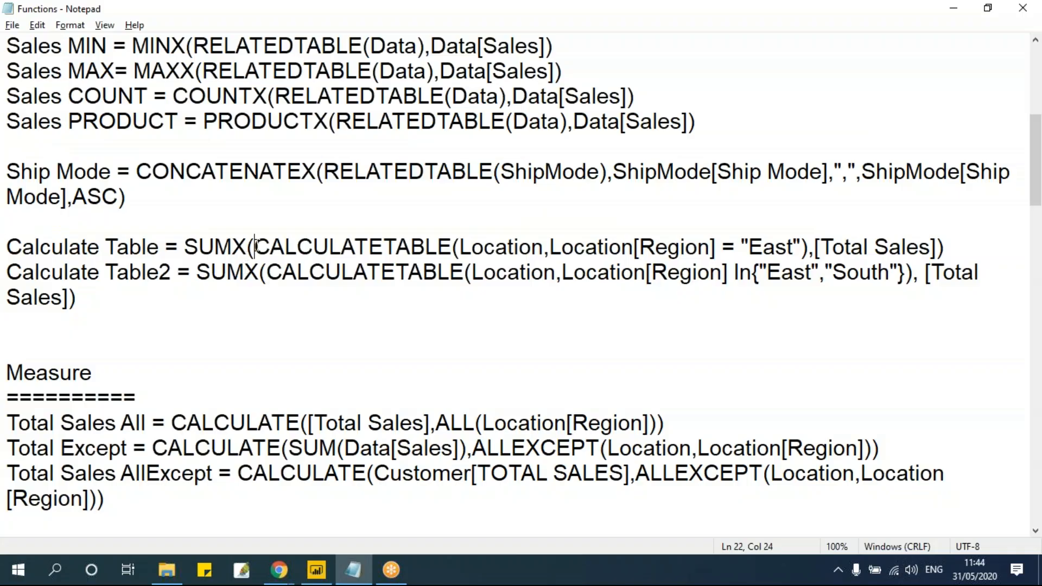
drag(255, 247, 452, 248)
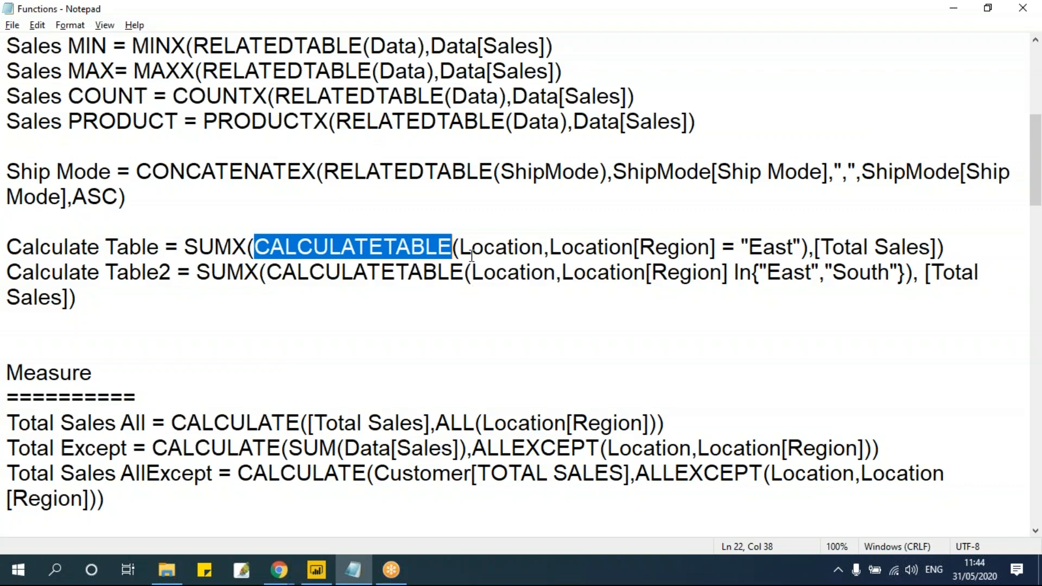
drag(459, 248, 936, 251)
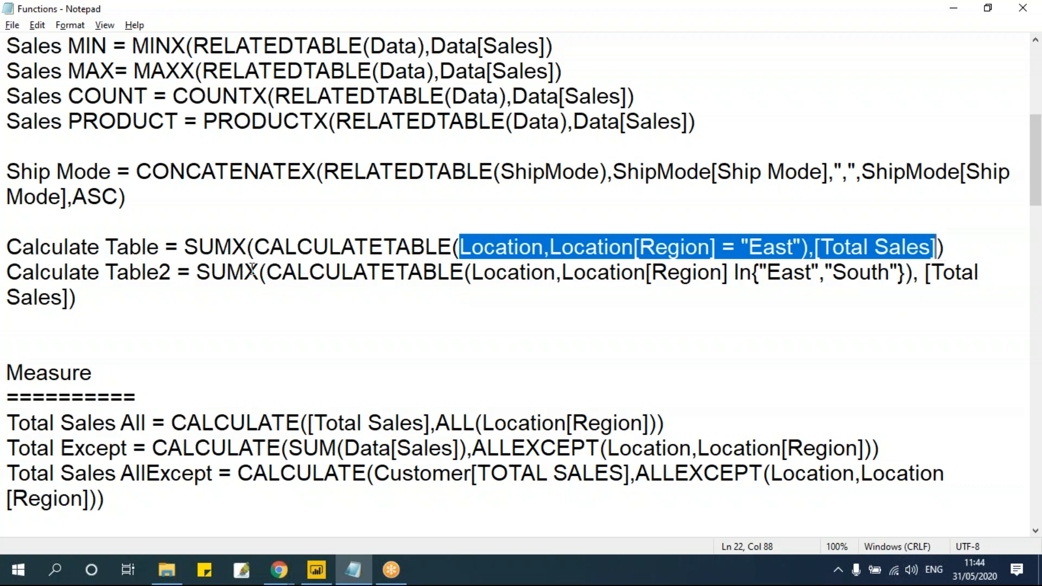
drag(185, 248, 247, 251)
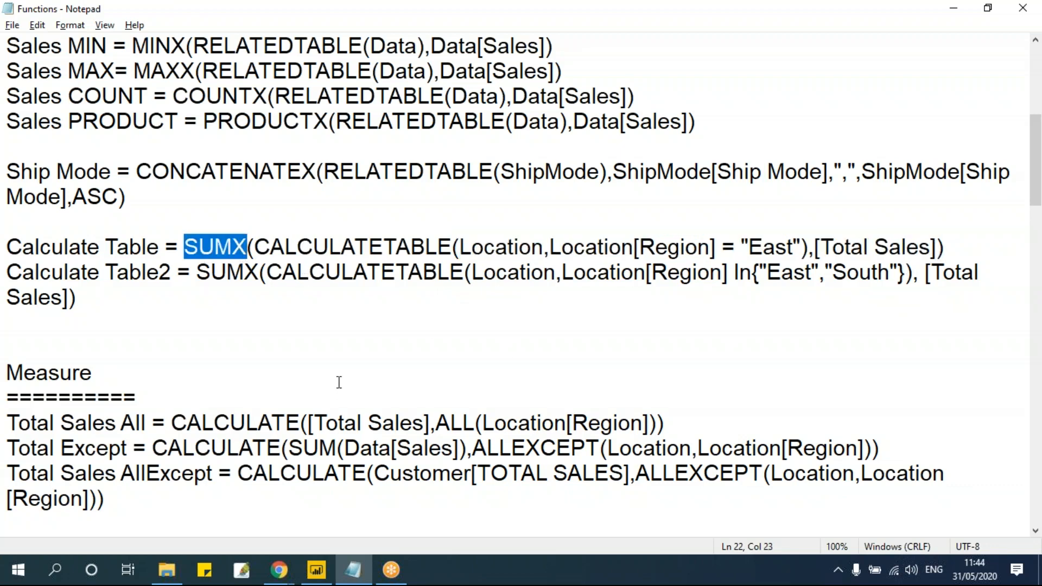
Compare the Sales SUM formula with the Calculate Table formula in the notes, highlighting RELATEDTABLE and CALCULATETABLE
scroll(321, 358, up, 2)
click(191, 143)
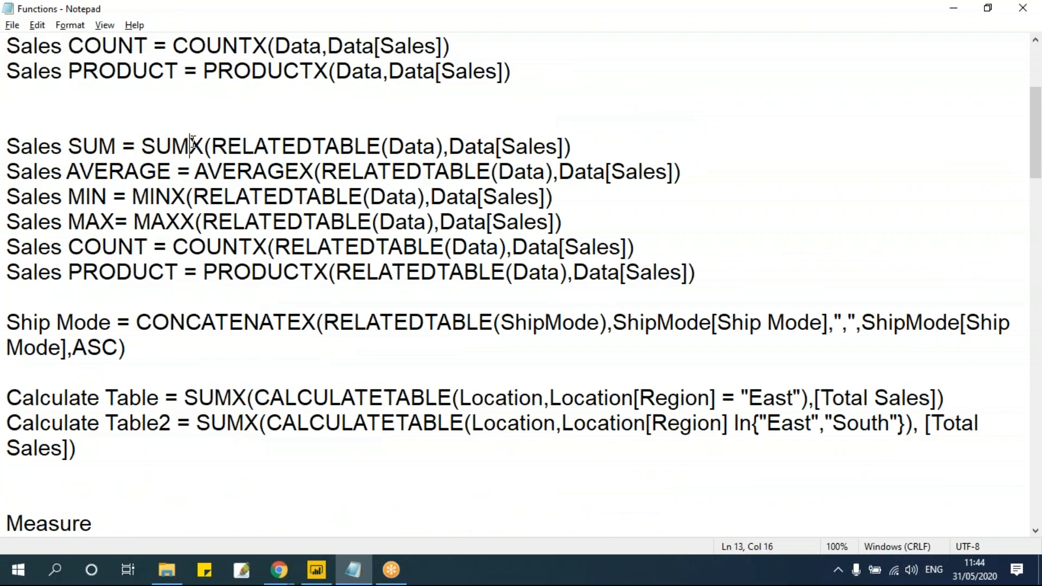
drag(212, 145, 382, 147)
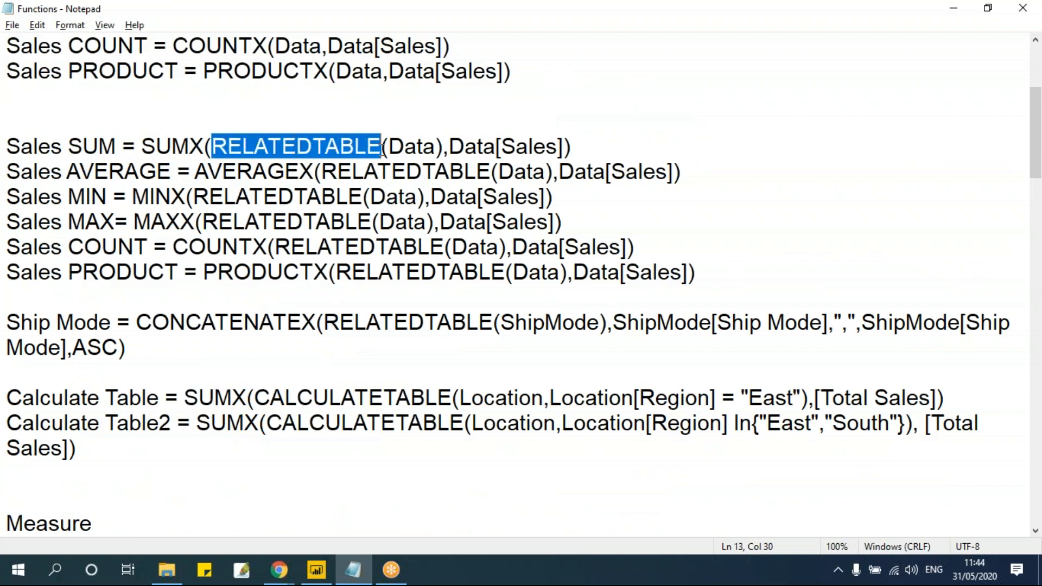
click(416, 148)
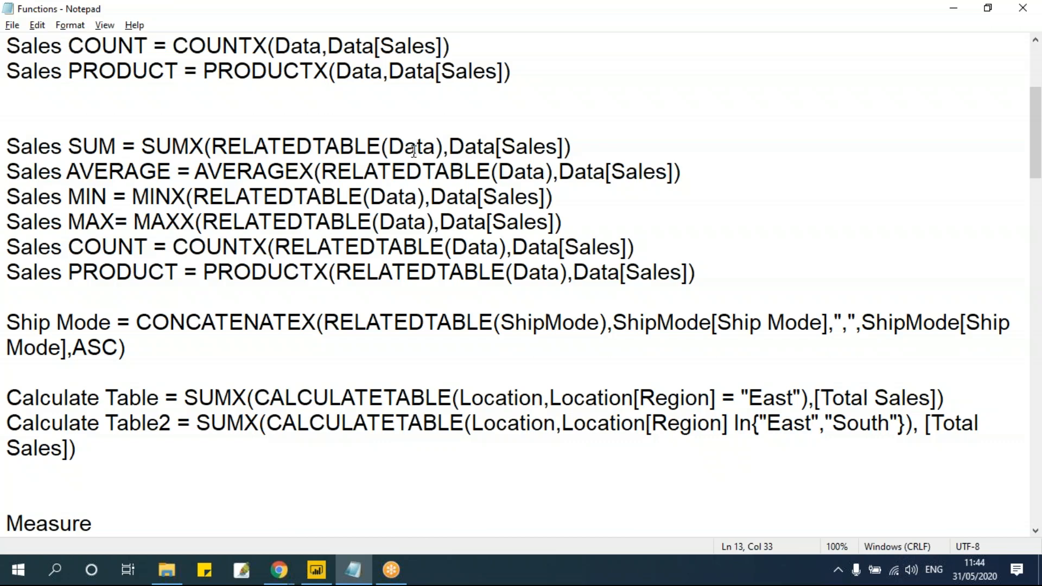
scroll(426, 304, down, 1)
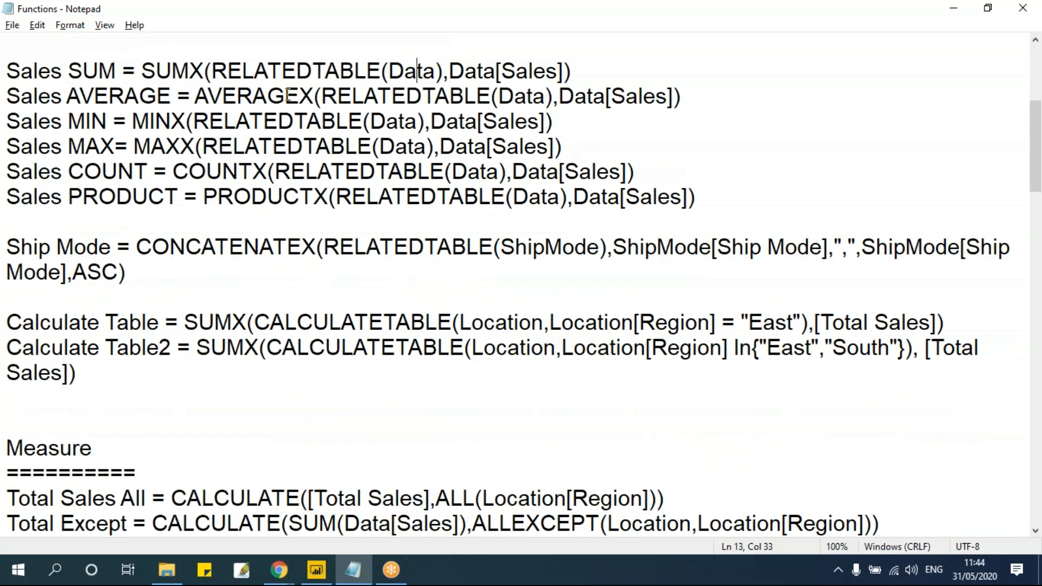
scroll(313, 262, down, 1)
scroll(314, 262, down, 2)
drag(255, 96, 453, 97)
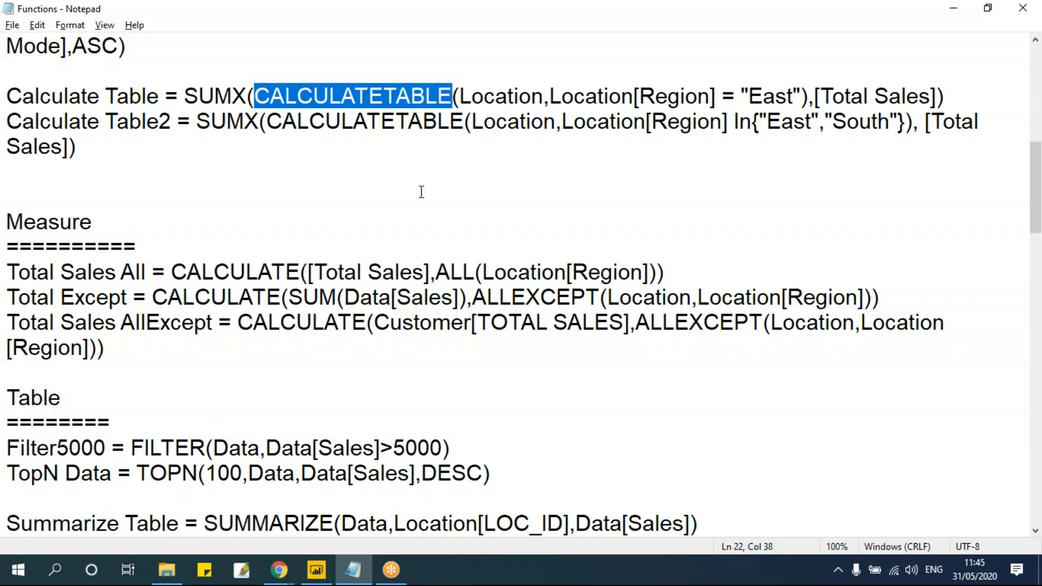
click(404, 202)
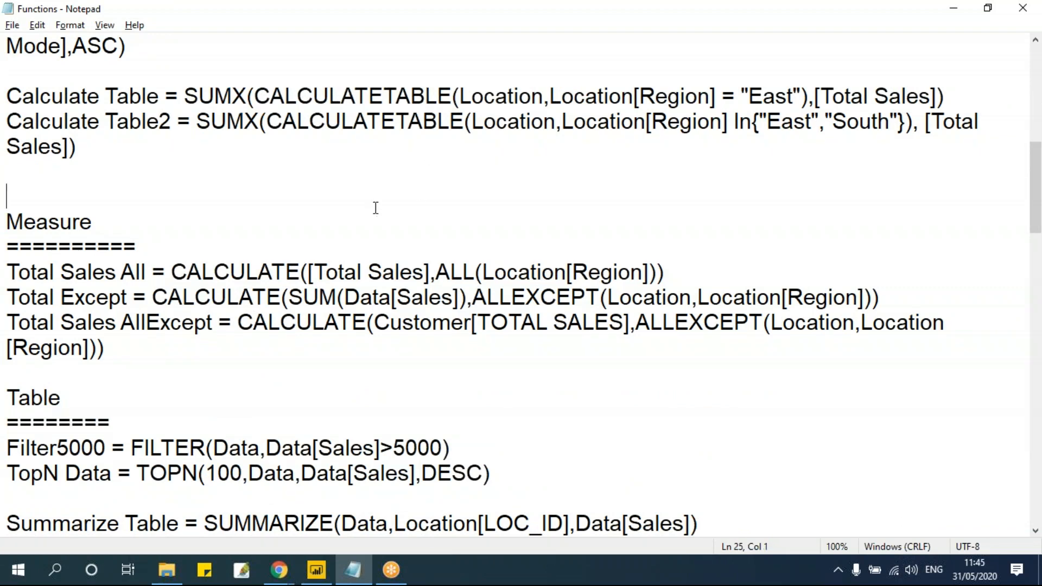
Check the ShipMode table in Power BI Desktop, then examine the Calculate Table formula's Region filter in the notes and highlight [Total Sales]
click(259, 96)
key(alt+Tab)
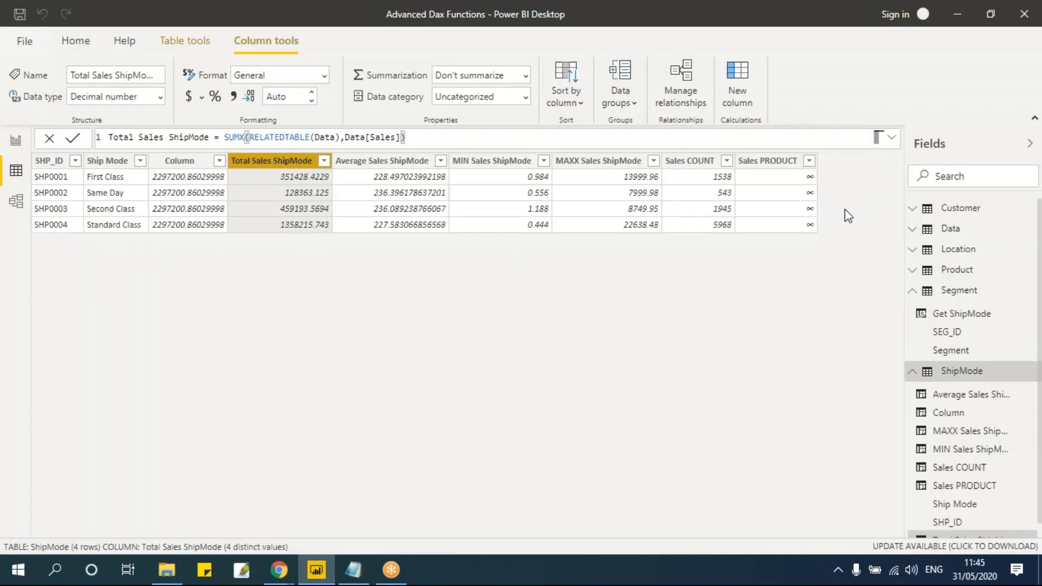
key(alt+Tab)
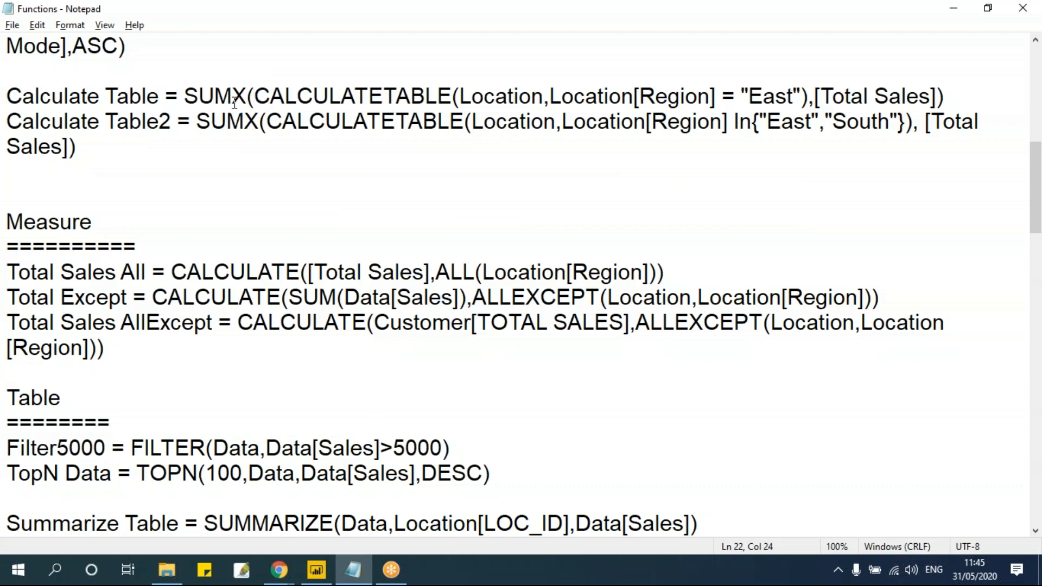
click(672, 100)
click(765, 100)
click(876, 102)
scroll(703, 275, up, 1)
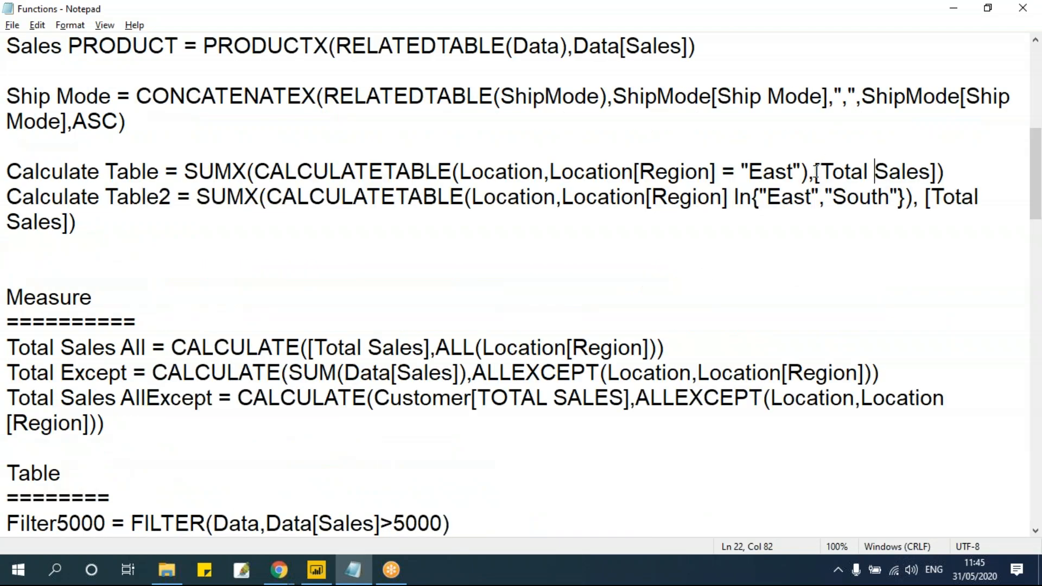
drag(816, 171, 937, 173)
Switch to Power BI Desktop, collapse the Segment table and add a new calculated column to the ShipMode table
key(alt+Tab)
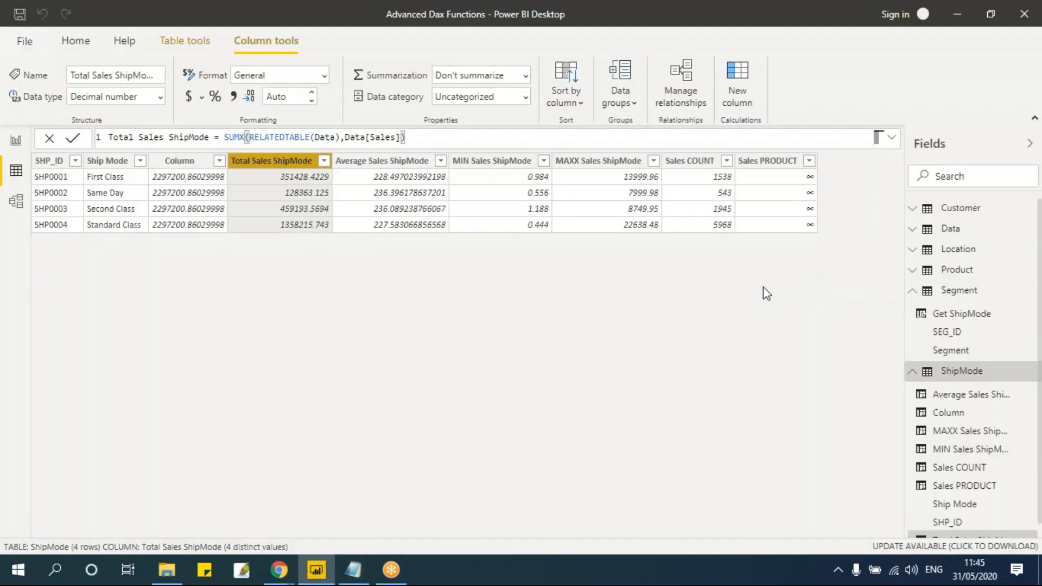
click(912, 290)
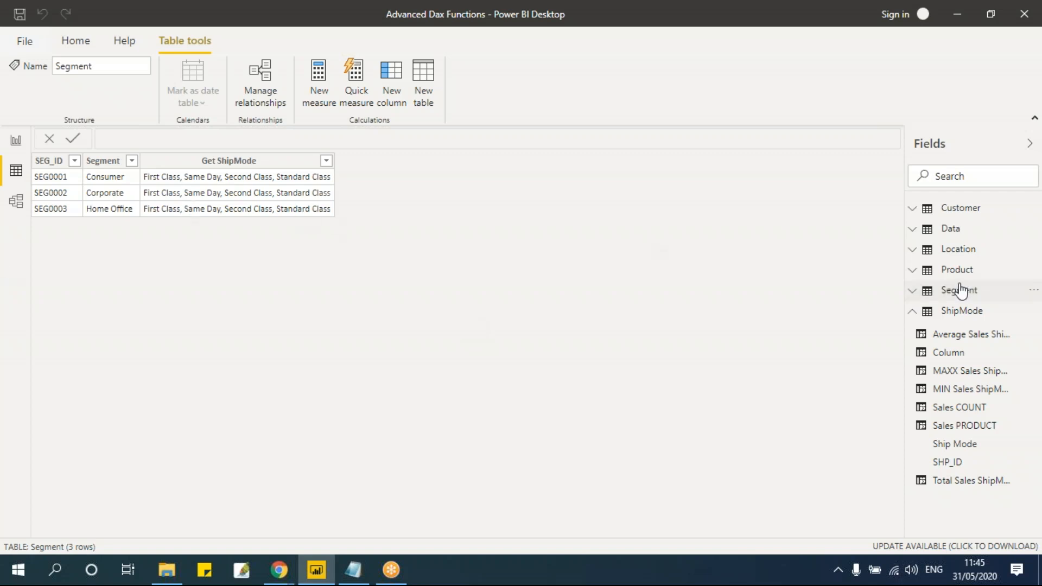
click(962, 314)
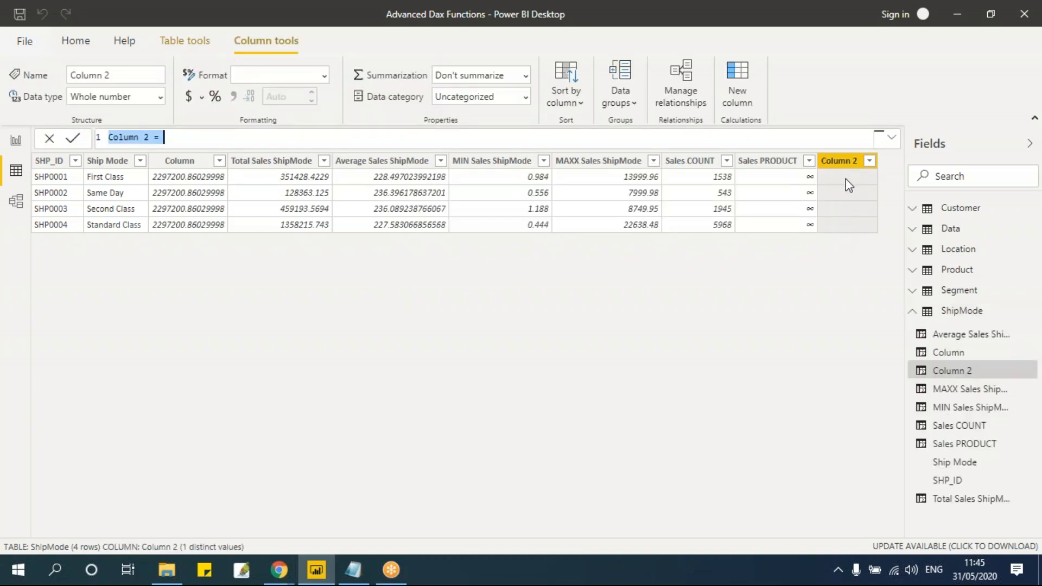
Replace the default column name with Get Total Sales East and begin its formula with the SUMX function
click(205, 137)
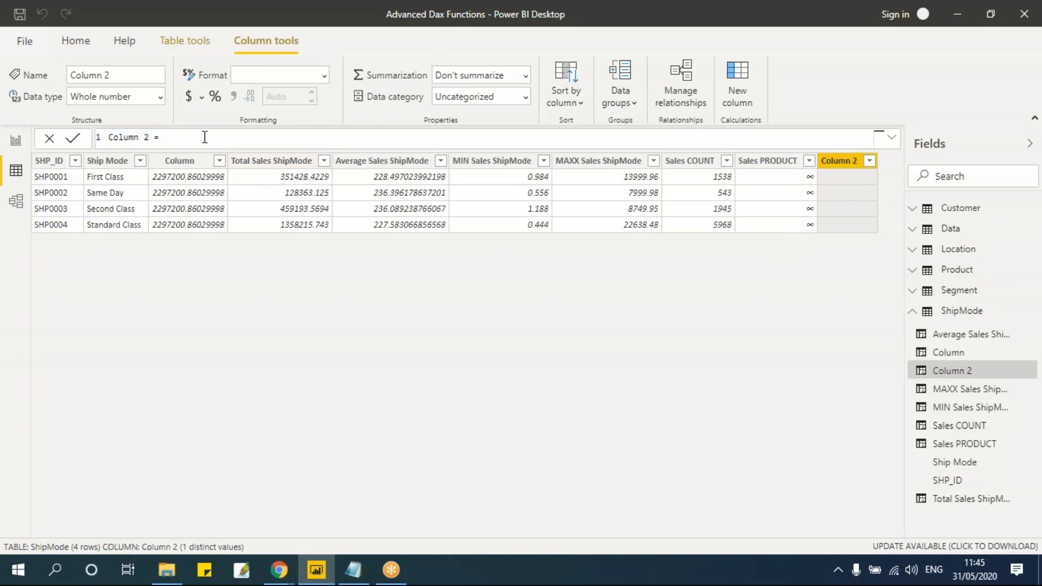
key(BackSpace)
key(BackSpace)
key(BackSpace)
key(BackSpace)
key(BackSpace)
key(BackSpace)
key(BackSpace)
key(BackSpace)
key(BackSpace)
key(BackSpace)
text(Get Total Sales East = sum)
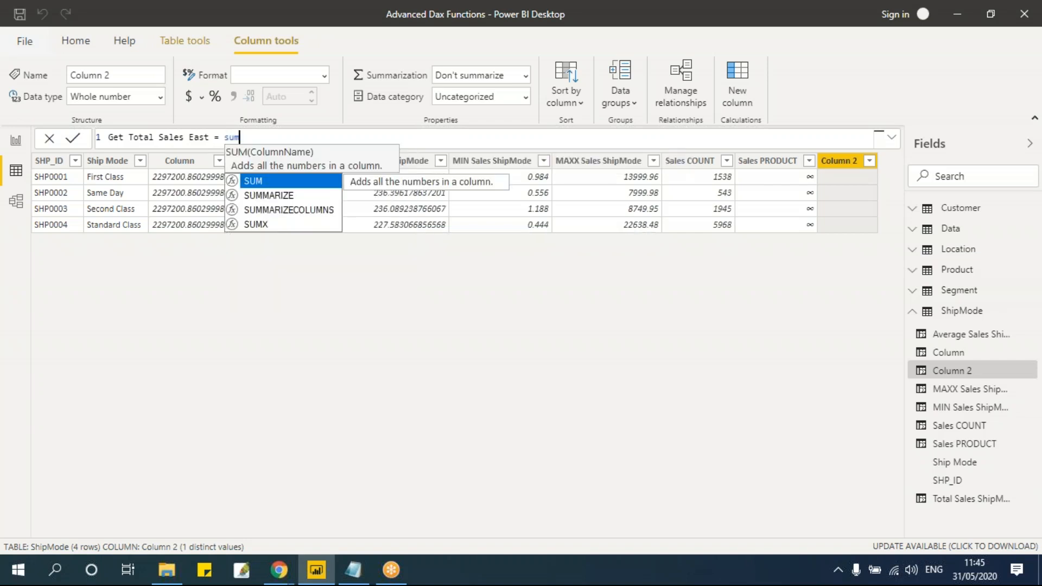
key(Down)
key(Down)
key(Down)
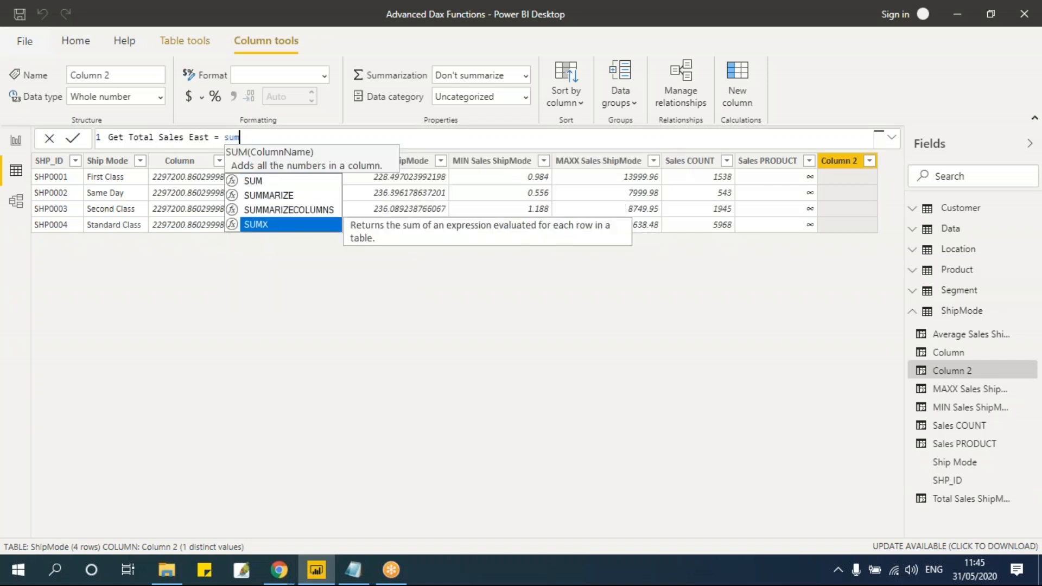
key(Tab)
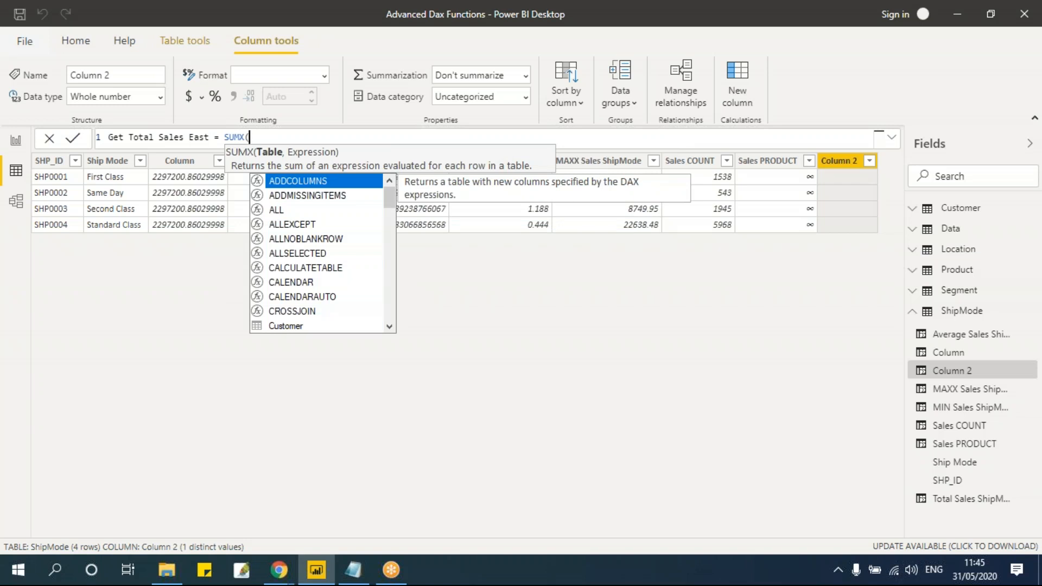
Try CALCULATETABLE(Data) as the table argument of SUMX in the Get Total Sales East formula
text(cal)
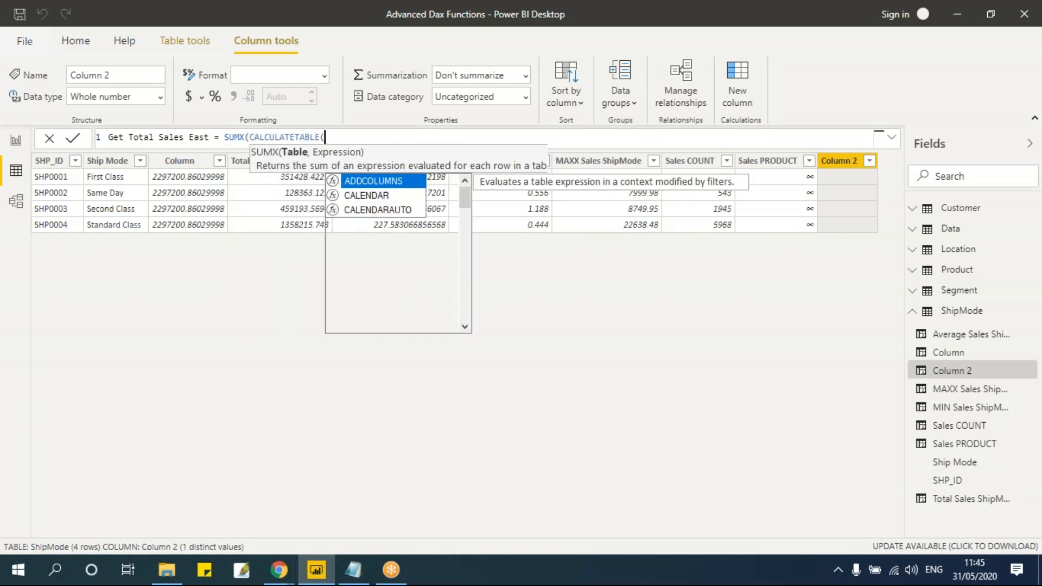
key(Tab)
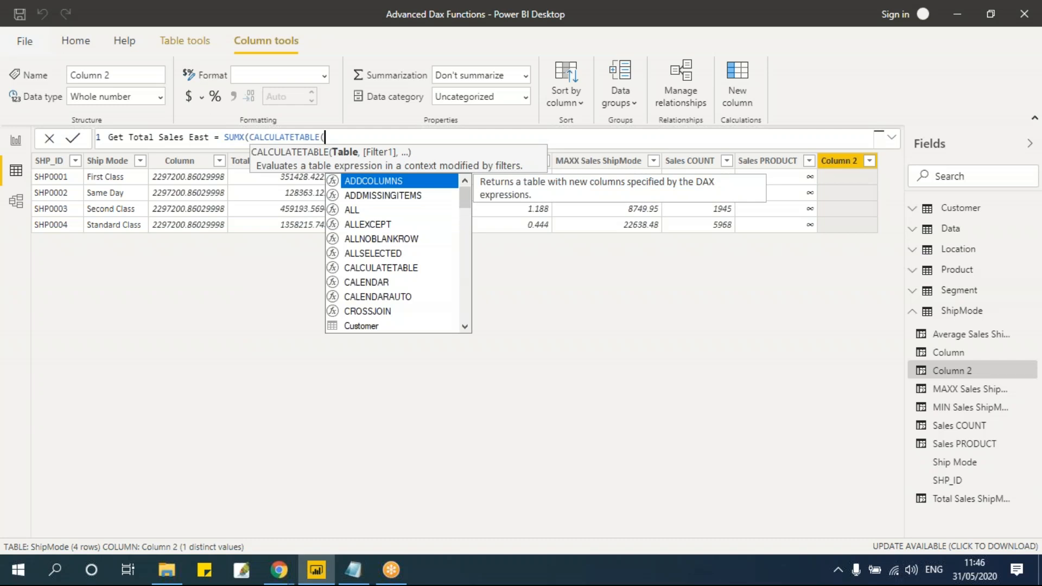
text(dat)
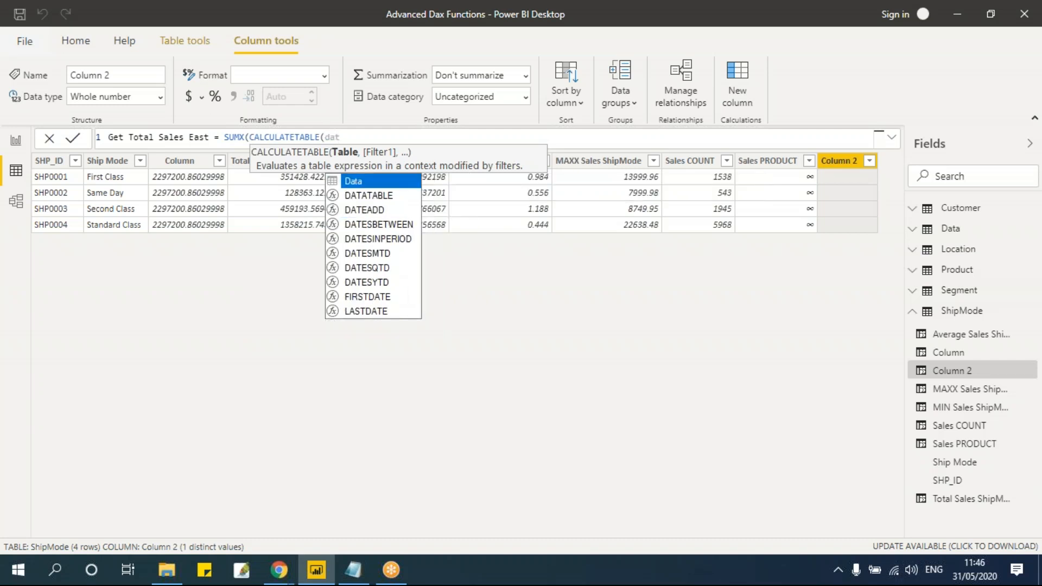
key(Tab)
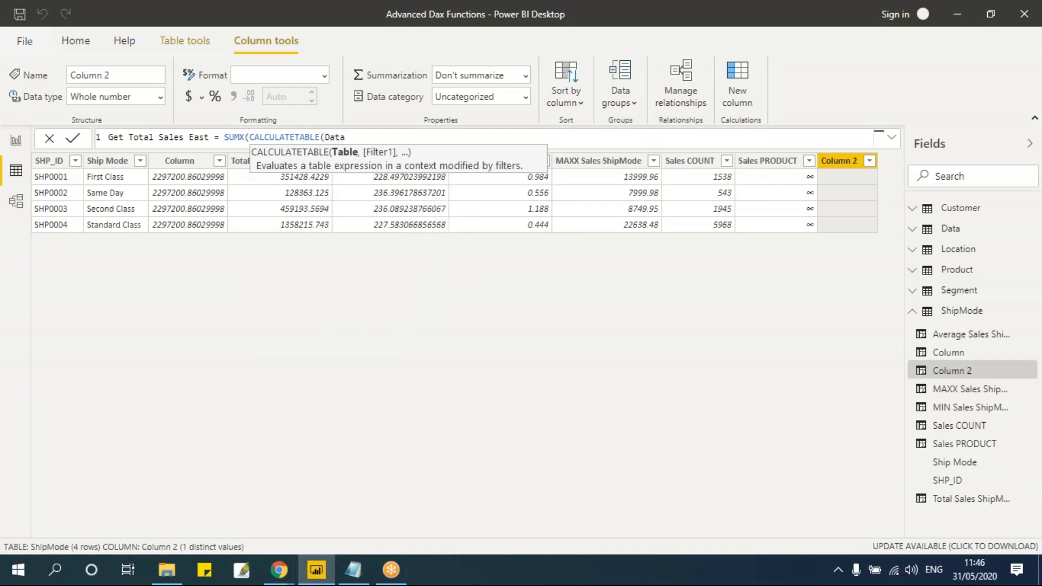
text())
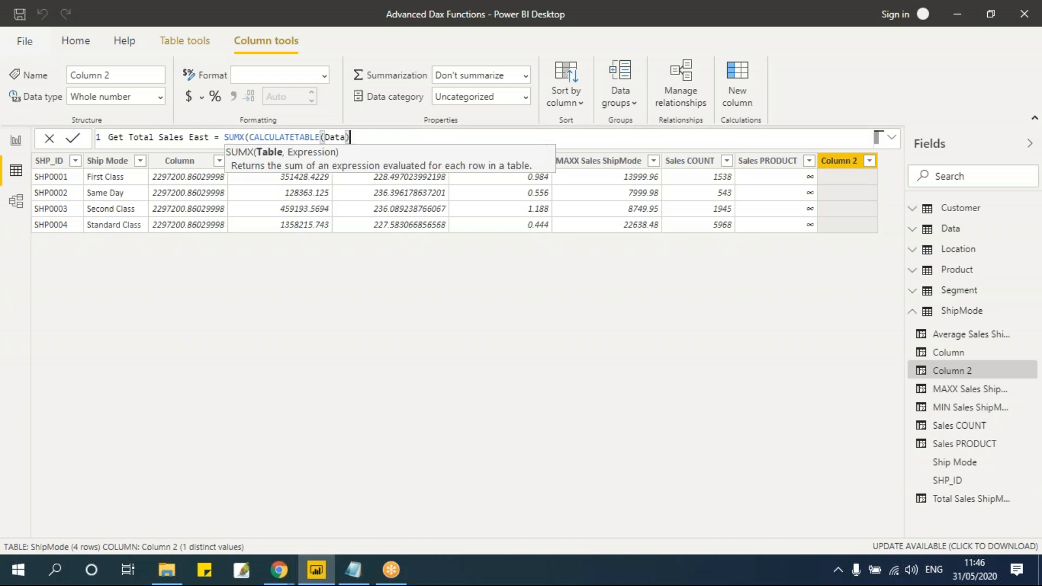
text(,)
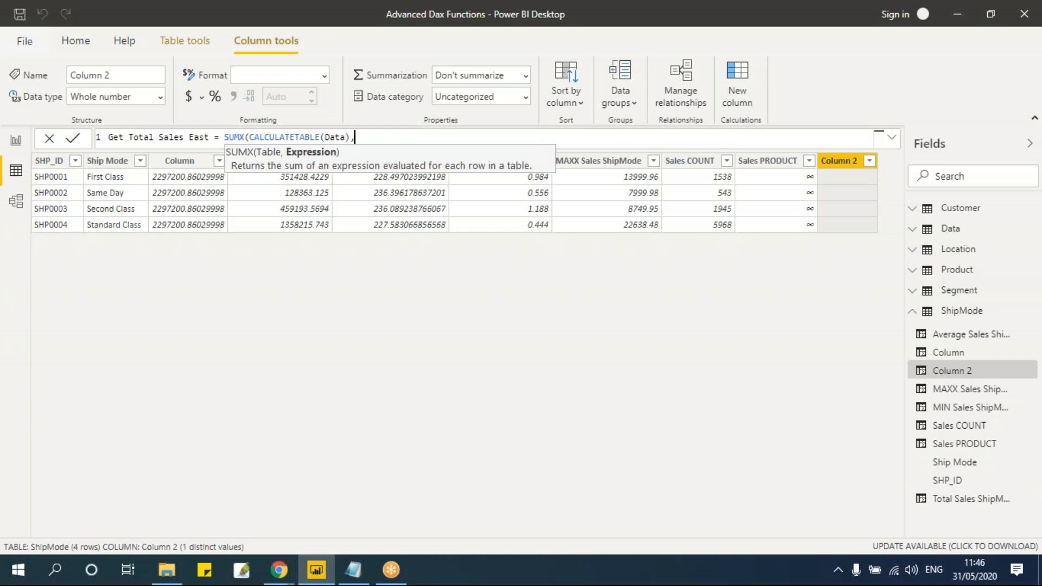
Switch to the Notepad notes, copy the Location,Location[Region] = "East" arguments from the Calculate Table formula and return to Power BI Desktop
key(alt+Tab)
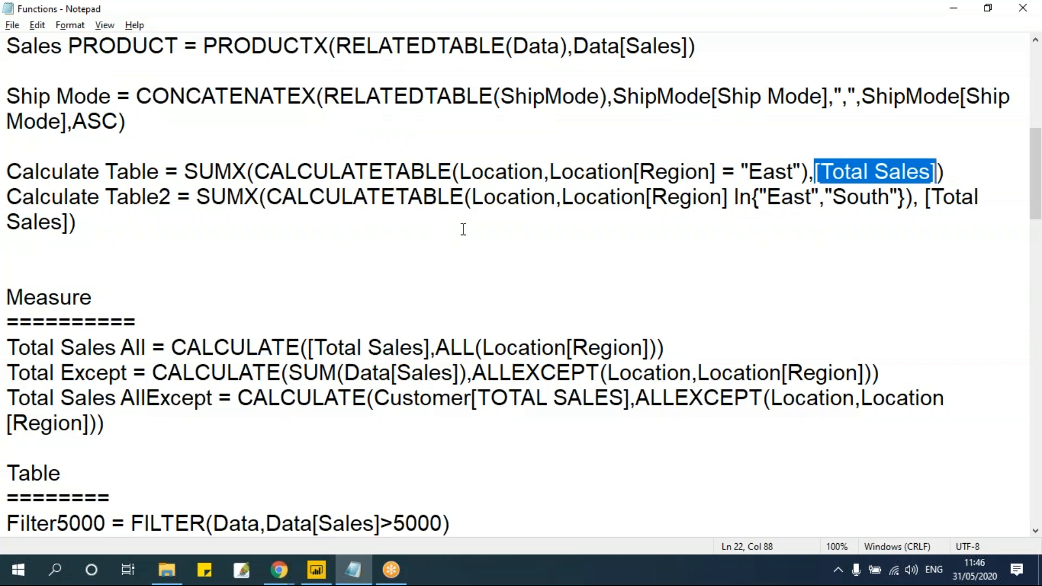
drag(460, 172, 809, 173)
key(ctrl+c)
key(alt+Tab)
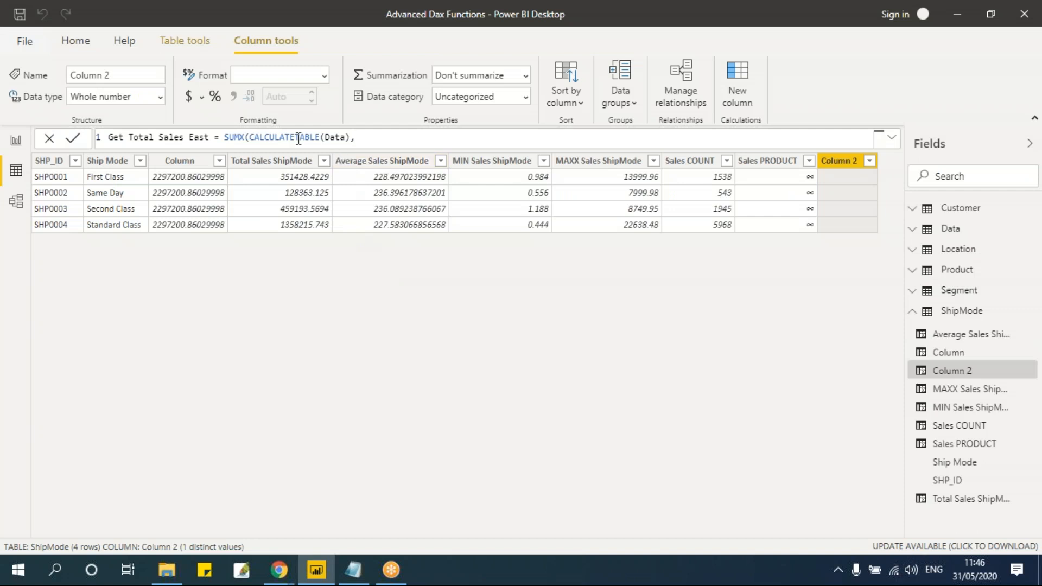
Delete the CALCULATETABLE(Data) argument from the Get Total Sales East formula
drag(327, 140, 451, 131)
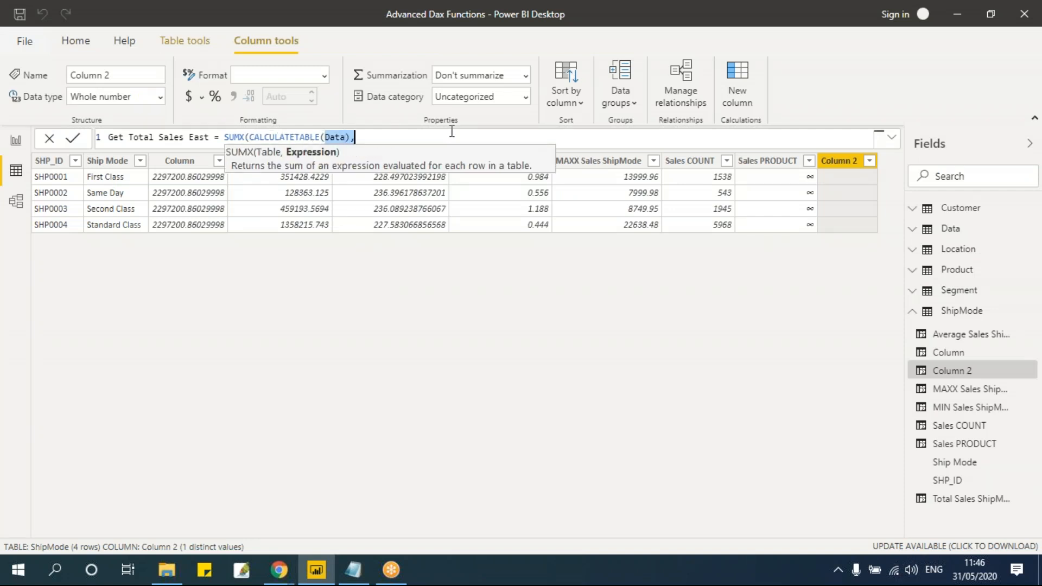
key(BackSpace)
key(BackSpace)
key(BackSpace)
key(BackSpace)
key(BackSpace)
key(BackSpace)
key(BackSpace)
key(BackSpace)
key(BackSpace)
key(BackSpace)
key(BackSpace)
key(BackSpace)
key(BackSpace)
key(BackSpace)
key(BackSpace)
key(BackSpace)
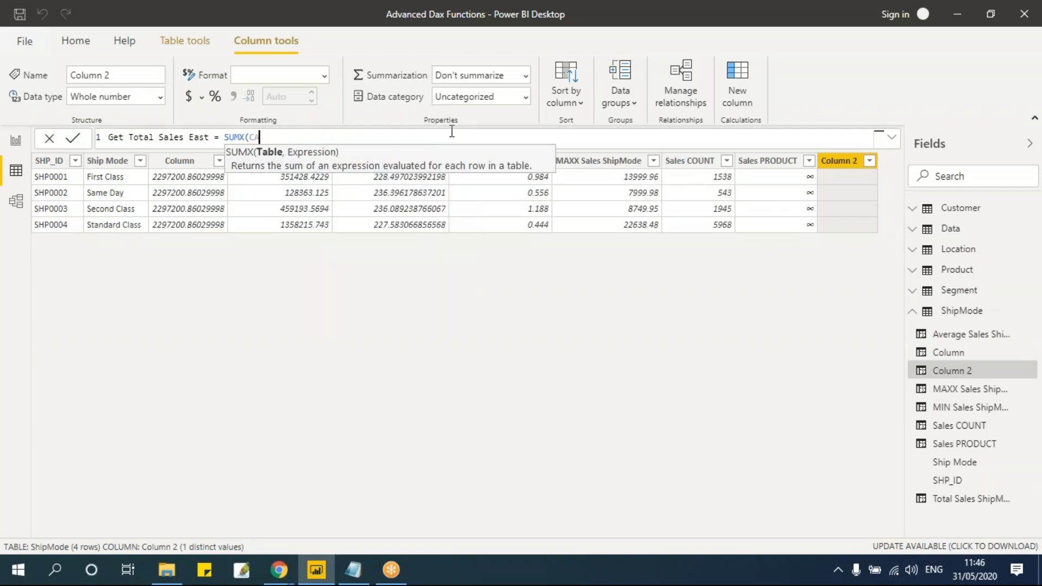
Enter CALCULATETABLE(Location,Location[Region] = "East") as the table argument of SUMX in the Get Total Sales East formula
text(CAL)
key(Tab)
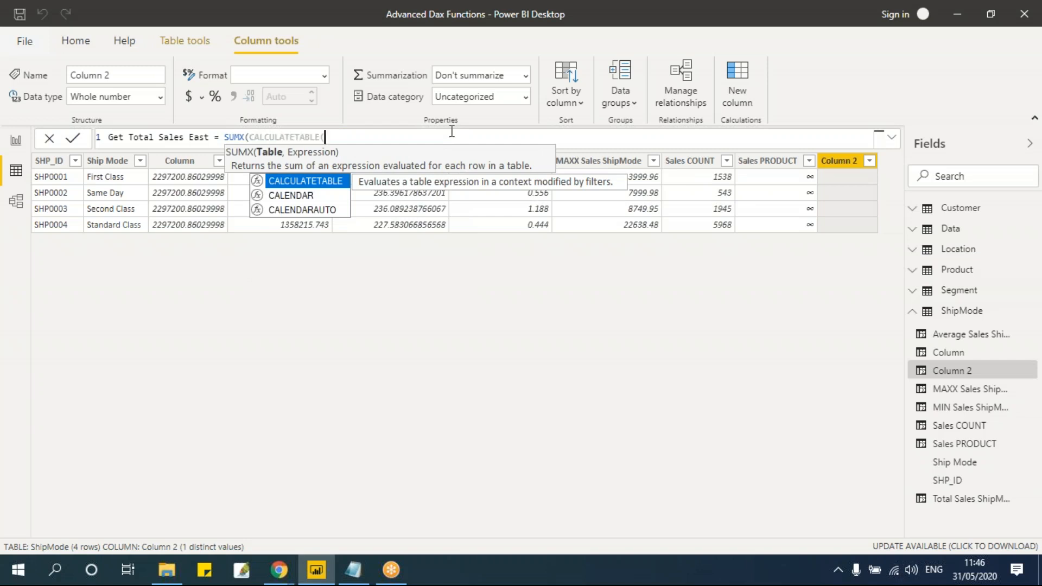
text(Location,)
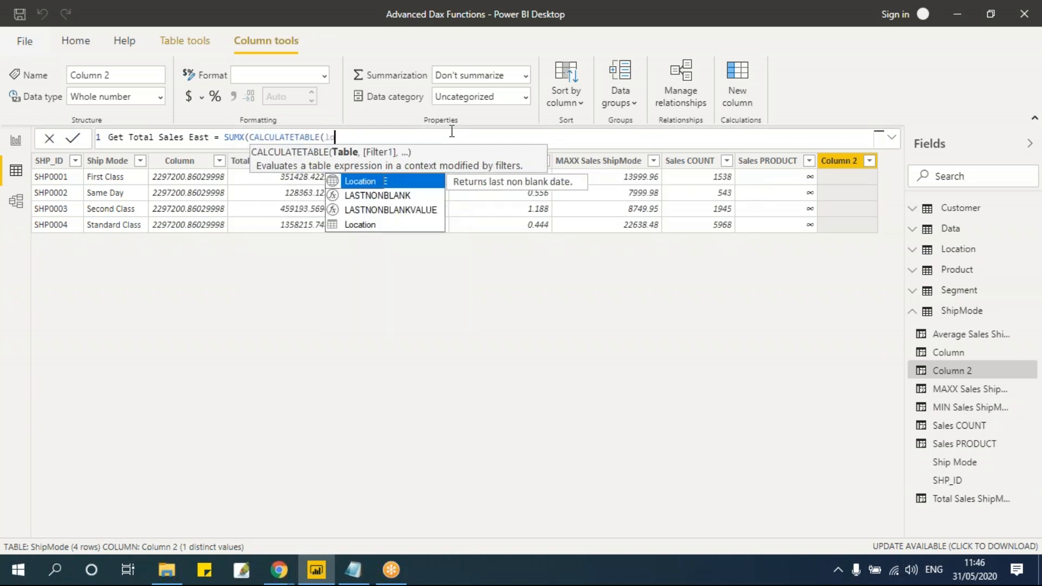
text(loc)
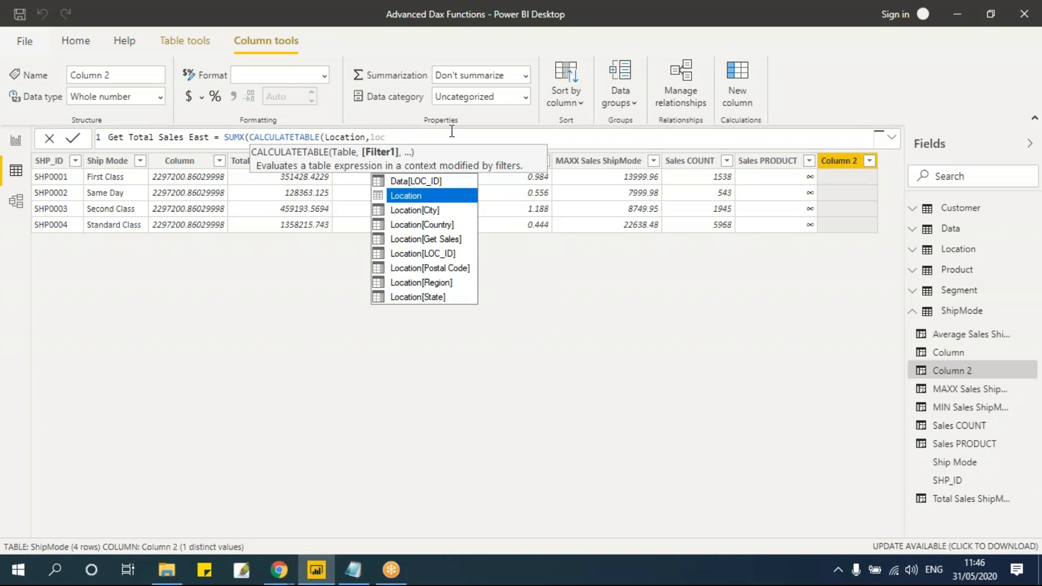
key(Down)
key(Down)
key(Down)
key(Down)
key(Down)
key(Down)
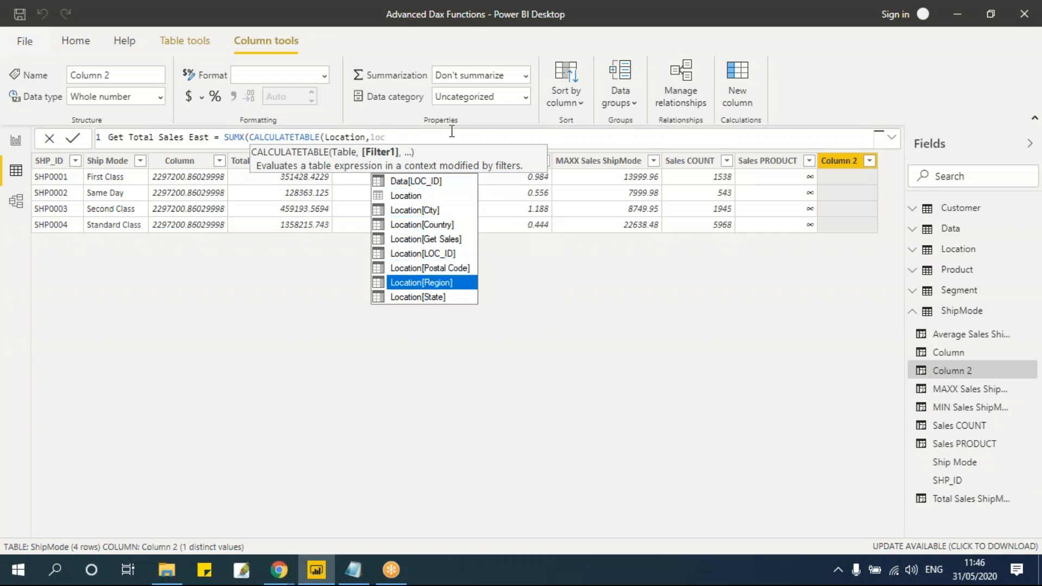
key(Tab)
text(= "East")
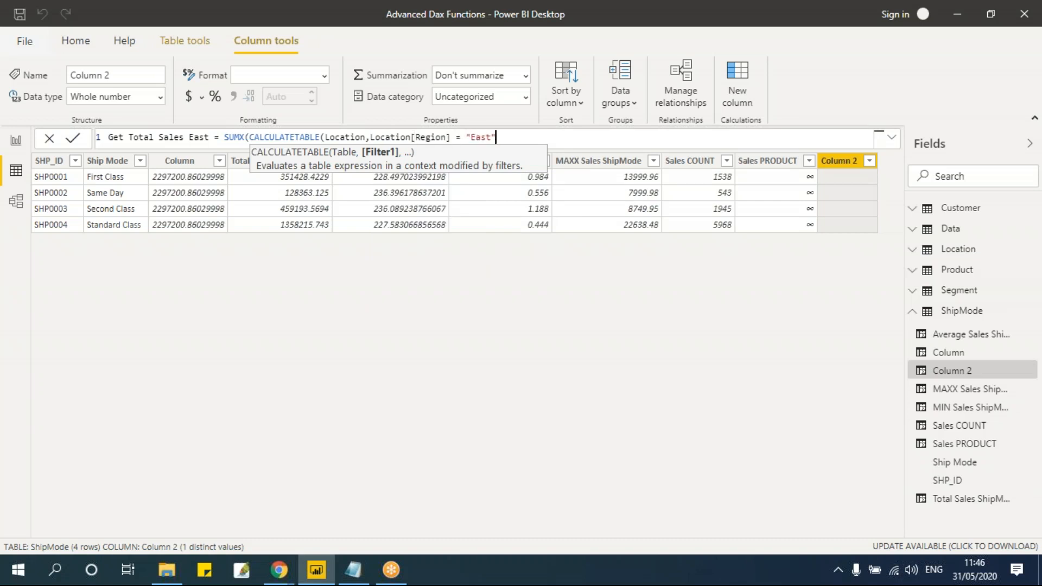
text(),)
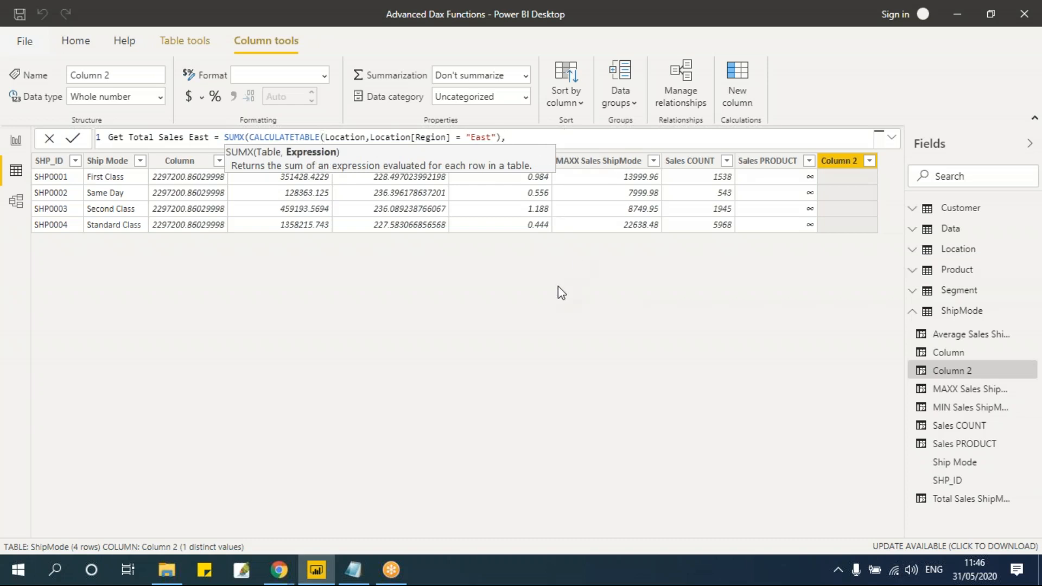
Complete the Get Total Sales East formula with SUM(Data[Sales]) as the SUMX expression and commit it
text(sum)
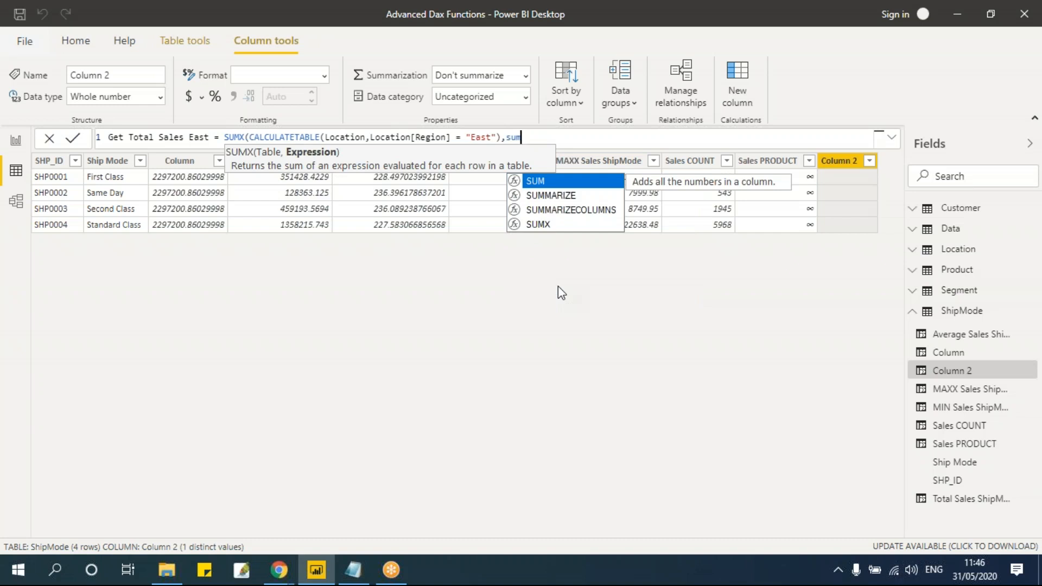
key(Tab)
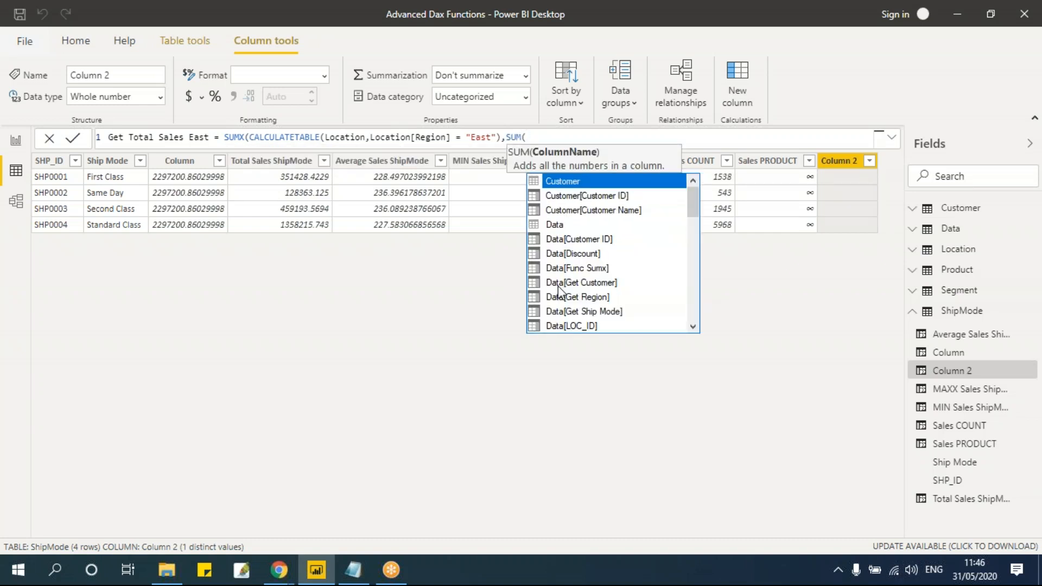
text(sal)
key(Tab)
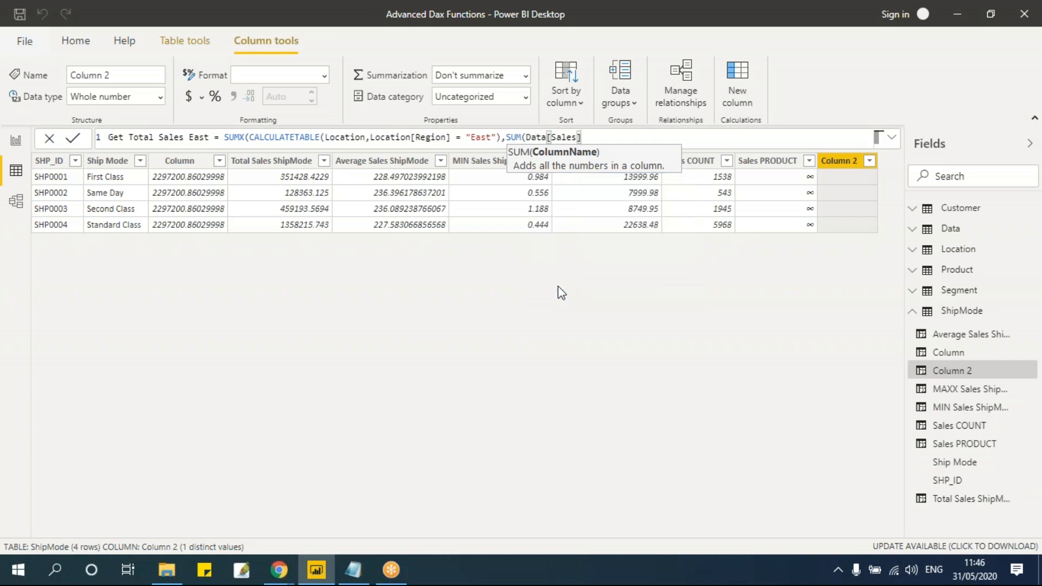
text()))
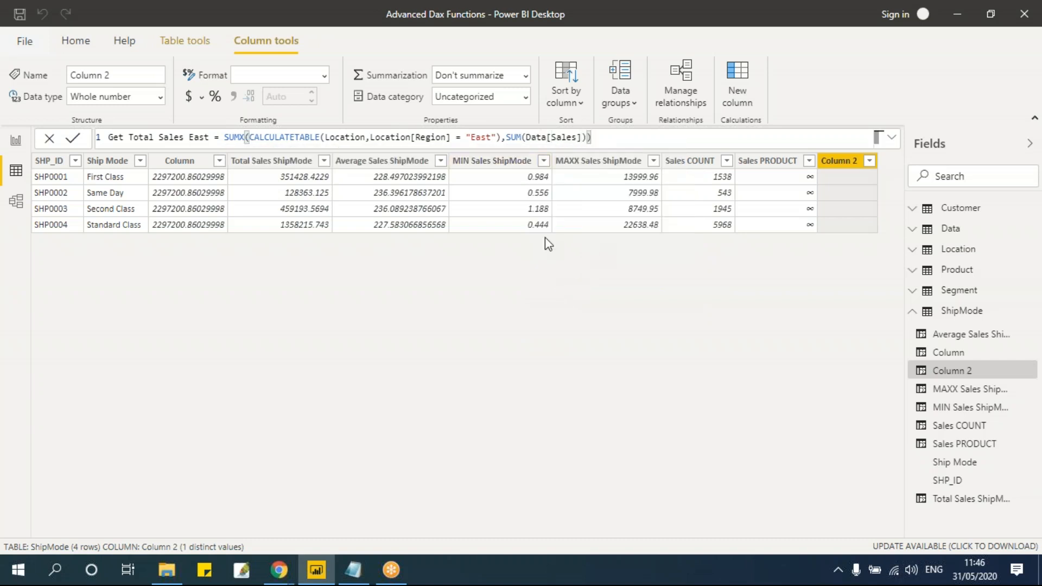
key(Return)
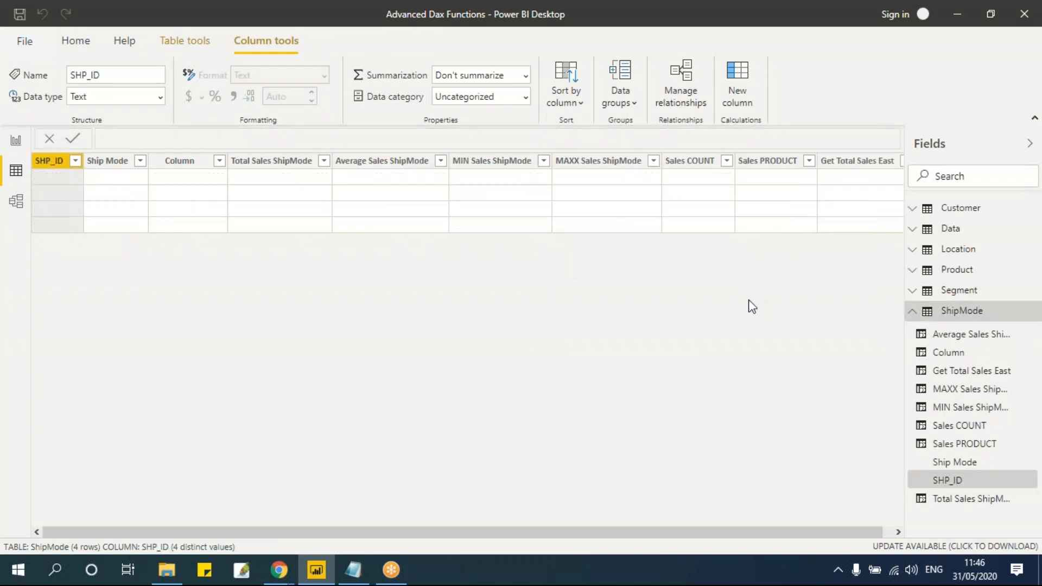
Inspect the Get Total Sales East column and compare its formula with the Calculate Table formula in the Notepad notes, returning to Power BI Desktop
drag(855, 533, 893, 536)
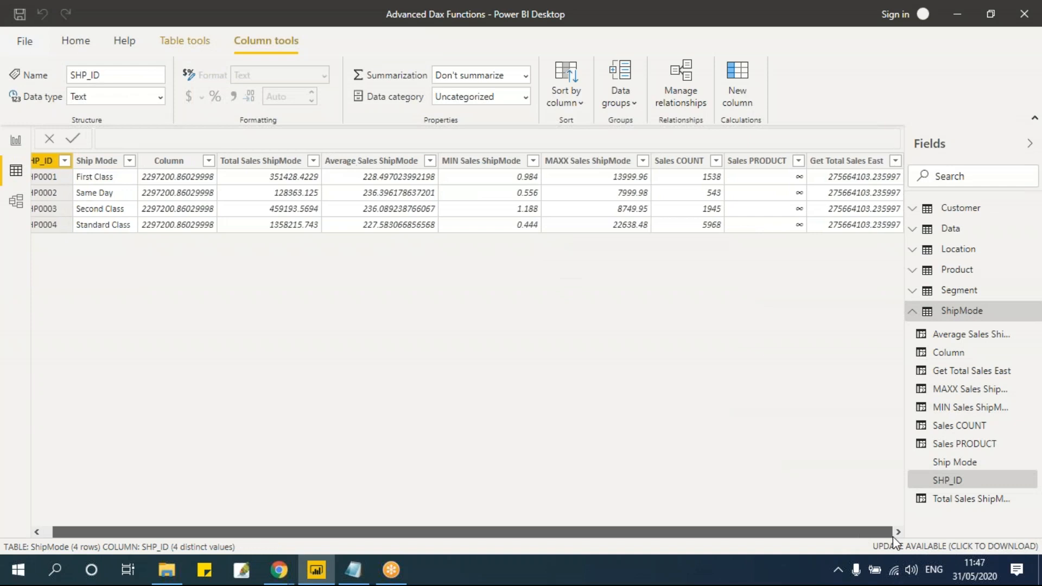
click(836, 161)
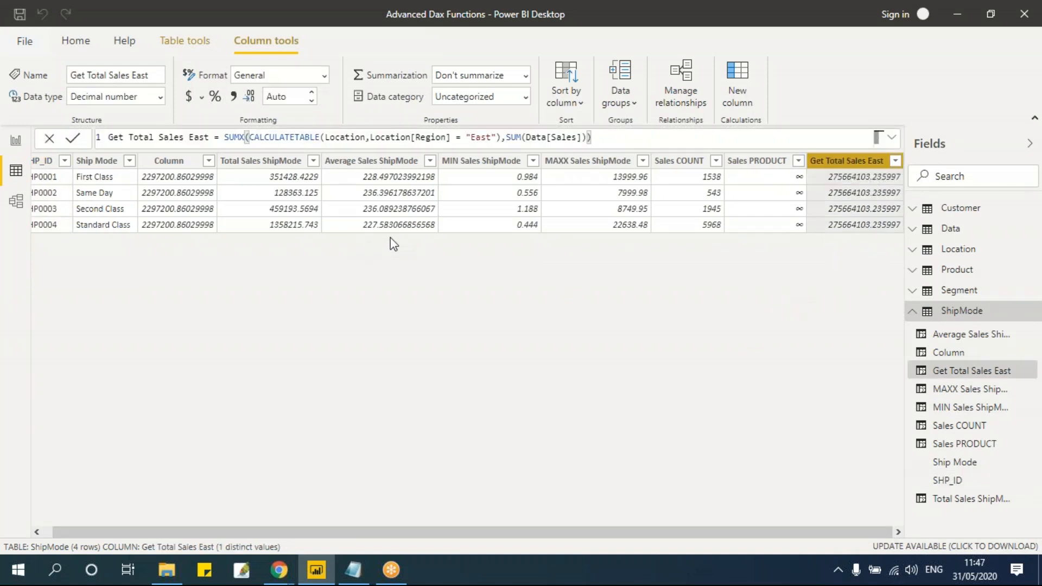
key(alt+Tab)
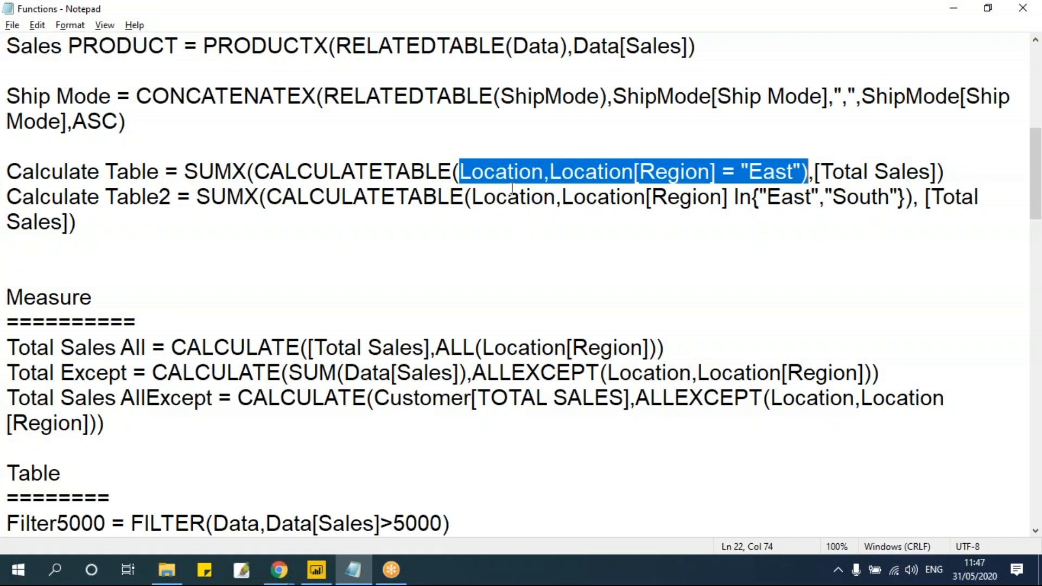
click(508, 171)
key(alt+Tab)
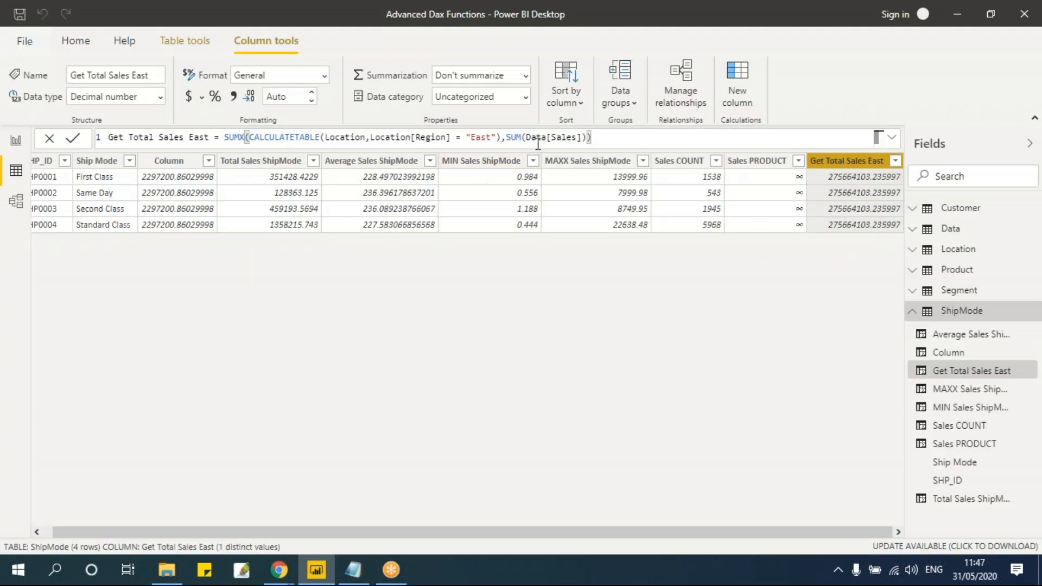
Change the inner expression of the Get Total Sales East formula to SUMX(RELATEDTABLE(Data),Data[Sales]) and commit it
click(522, 137)
text(x()
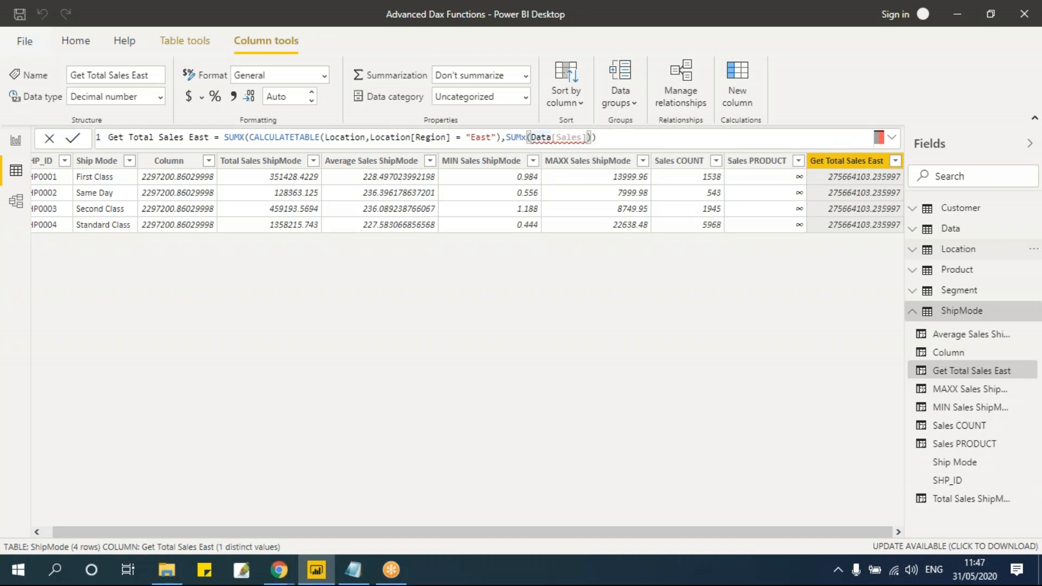
text(RELATEDTABLE()
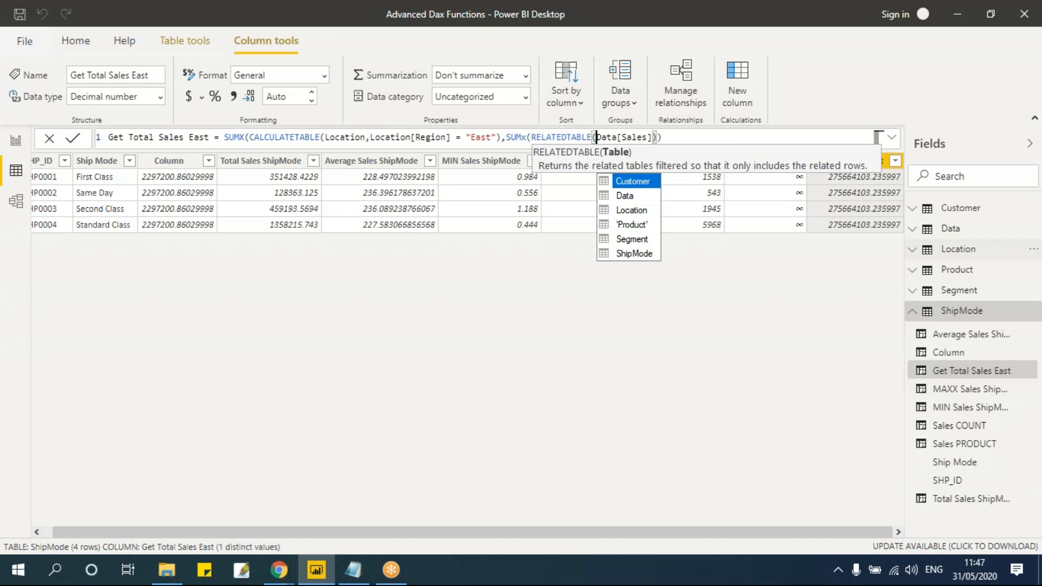
text(da)
key(Tab)
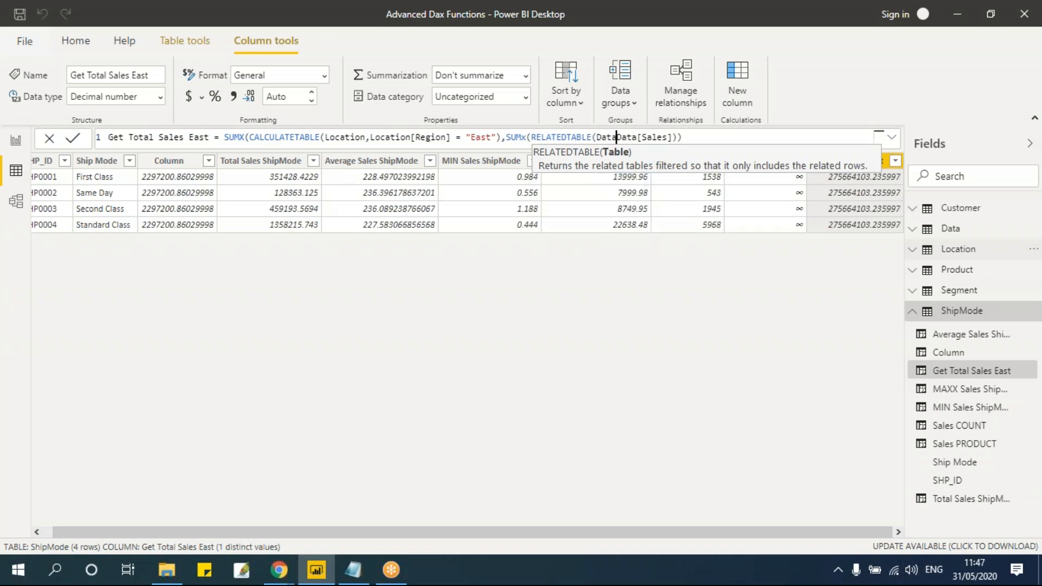
text(),)
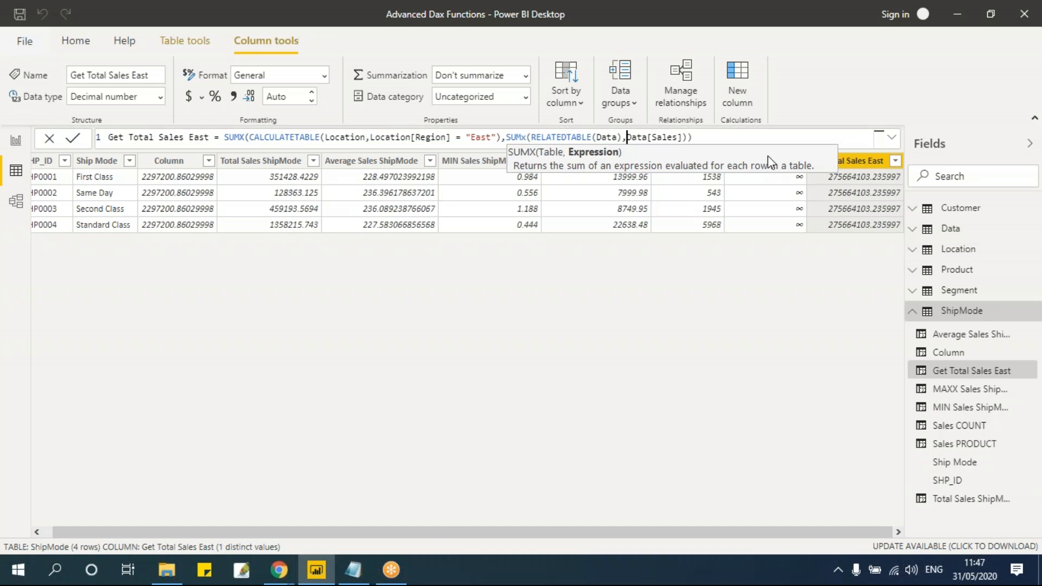
key(Return)
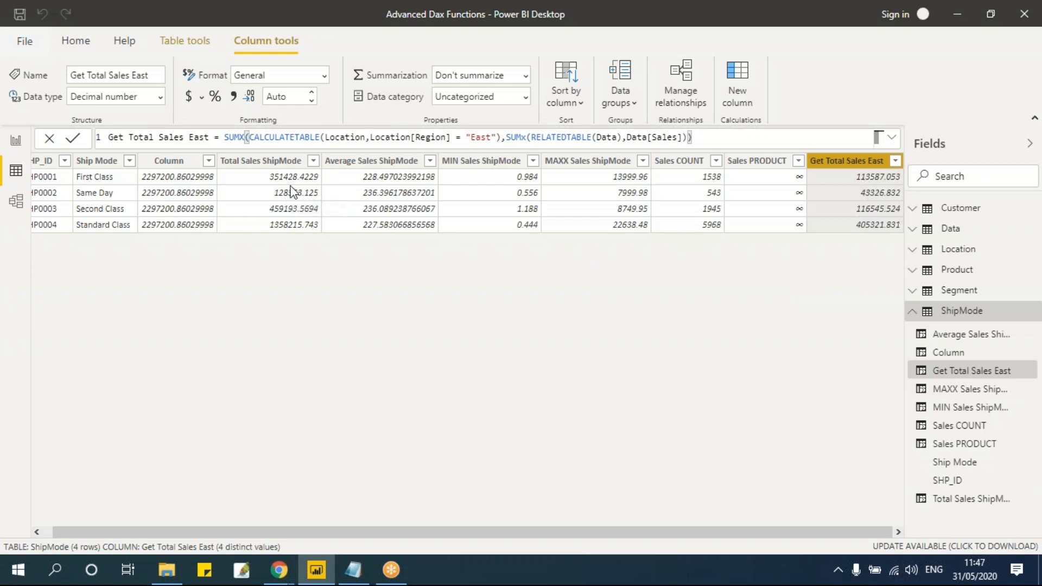
Compare the Total Sales ShipMode column with Get Total Sales East and examine the inner SUMX expression
click(274, 164)
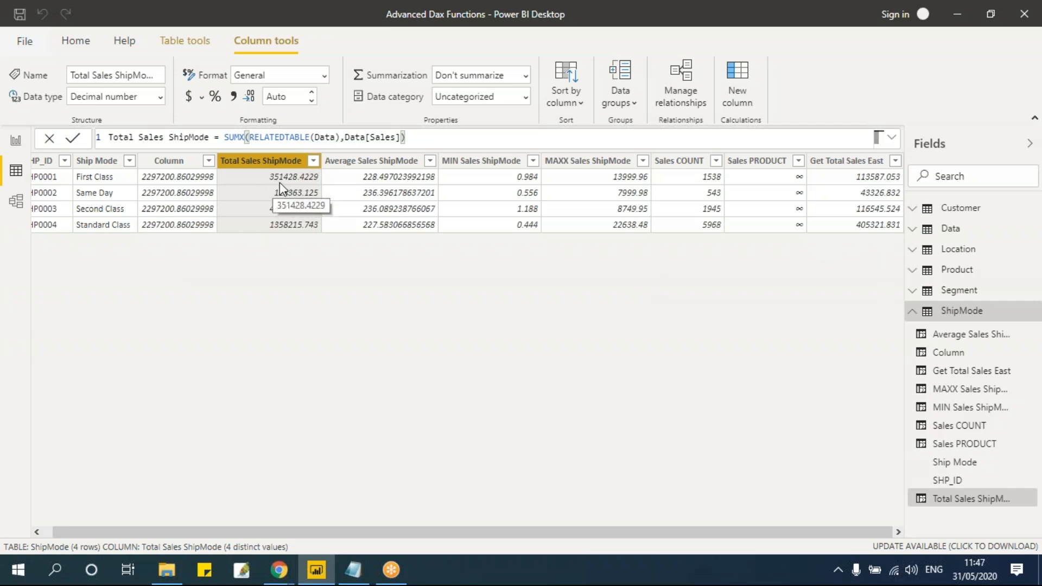
click(865, 178)
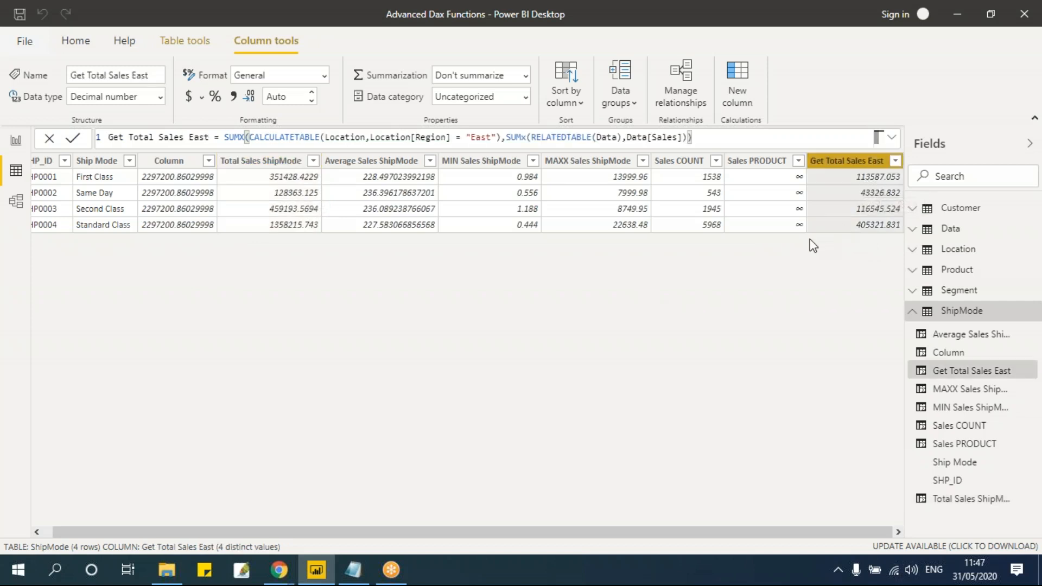
drag(508, 138, 688, 137)
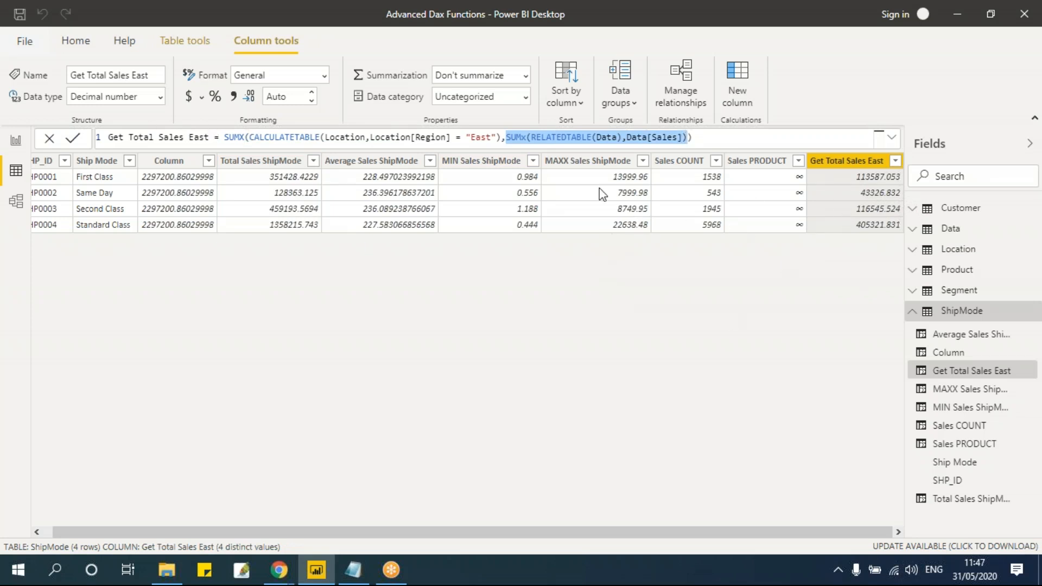
click(855, 179)
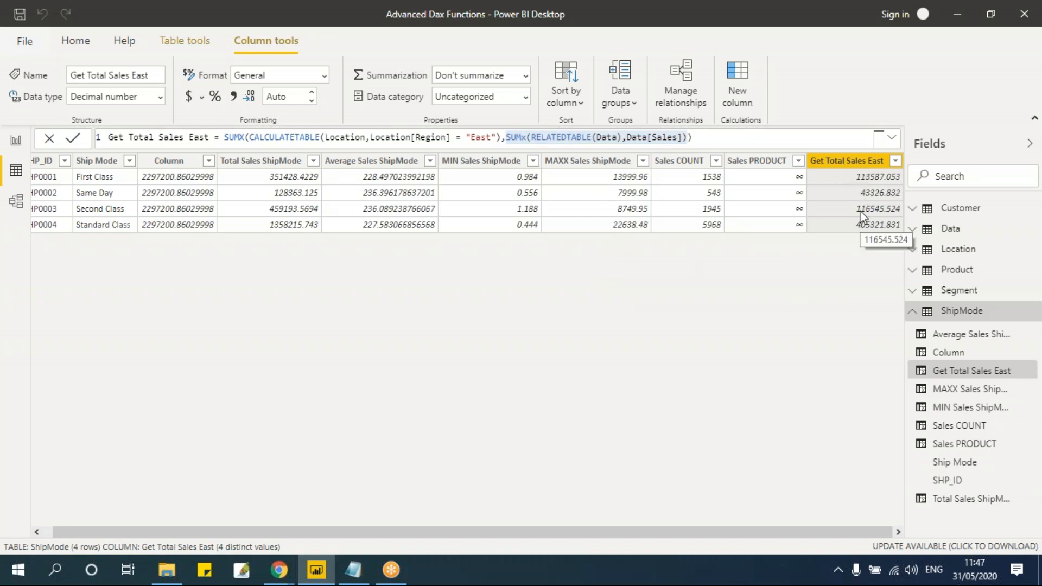
Select the entire Get Total Sales East formula, from its closing parenthesis back to the column name
click(732, 139)
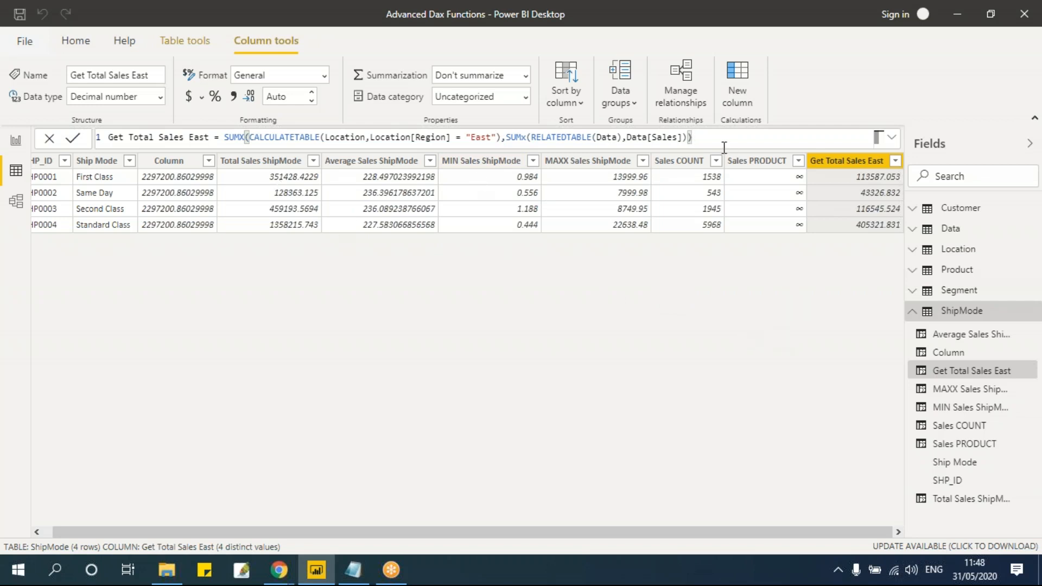
key(shift+Left)
key(shift+Left)
key(shift+Left)
key(shift+Left)
key(shift+Left)
key(shift+Left)
key(shift+Left)
key(shift+Left)
key(shift+Left)
key(shift+Left)
key(shift+Left)
key(shift+Left)
key(shift+Left)
key(shift+Left)
key(shift+Left)
key(shift+Left)
key(shift+Left)
key(shift+Left)
key(shift+Left)
key(shift+Left)
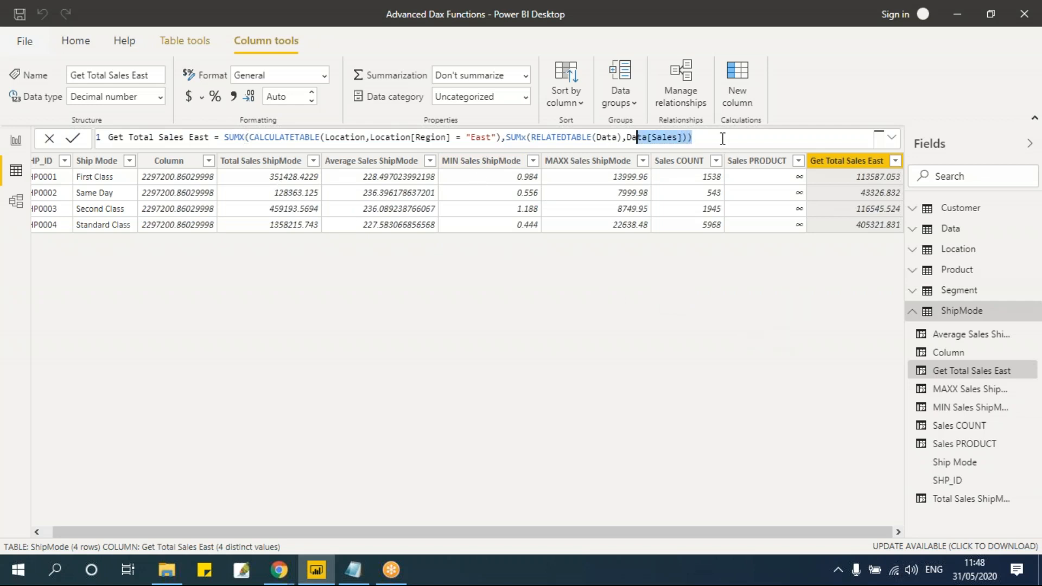
key(shift+Left)
key(shift+Left)
key(shift+Left)
key(shift+Left)
key(shift+Left)
key(shift+Left)
key(shift+Left)
key(shift+Left)
key(shift+Left)
key(shift+Left)
key(shift+Left)
key(shift+Left)
key(shift+Left)
key(shift+Left)
key(shift+Left)
key(shift+Left)
key(shift+Left)
key(shift+Left)
key(shift+Left)
key(shift+Left)
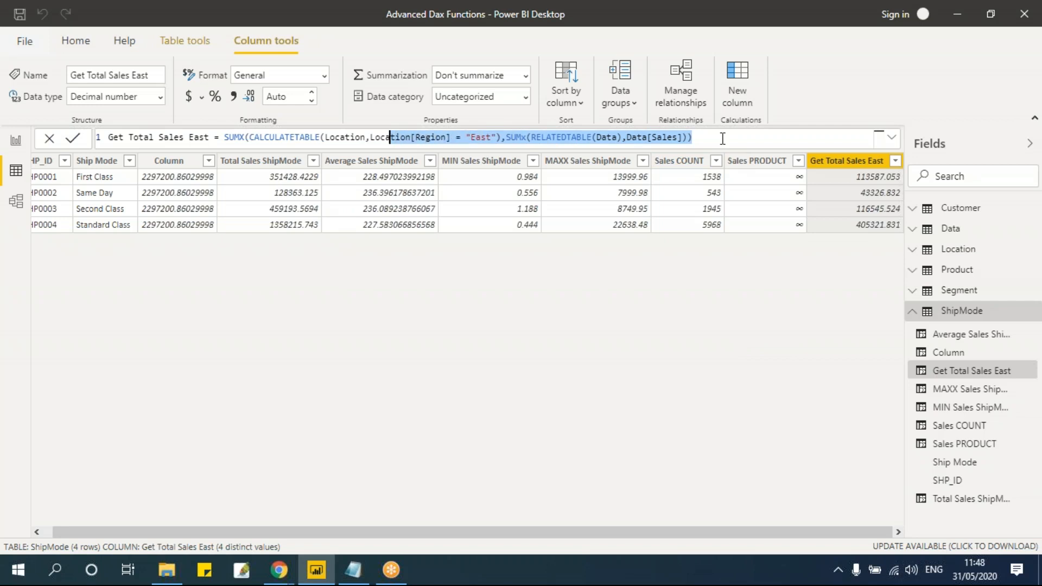
key(shift+Left)
key(shift+Left)
key(shift+Left)
key(shift+Left)
key(shift+Left)
key(shift+Left)
key(shift+Left)
key(shift+Left)
key(shift+Left)
key(shift+Left)
key(shift+Left)
key(shift+Left)
key(shift+Left)
key(shift+Left)
key(shift+Left)
key(shift+Left)
key(shift+Left)
key(shift+Left)
key(shift+Left)
key(shift+Left)
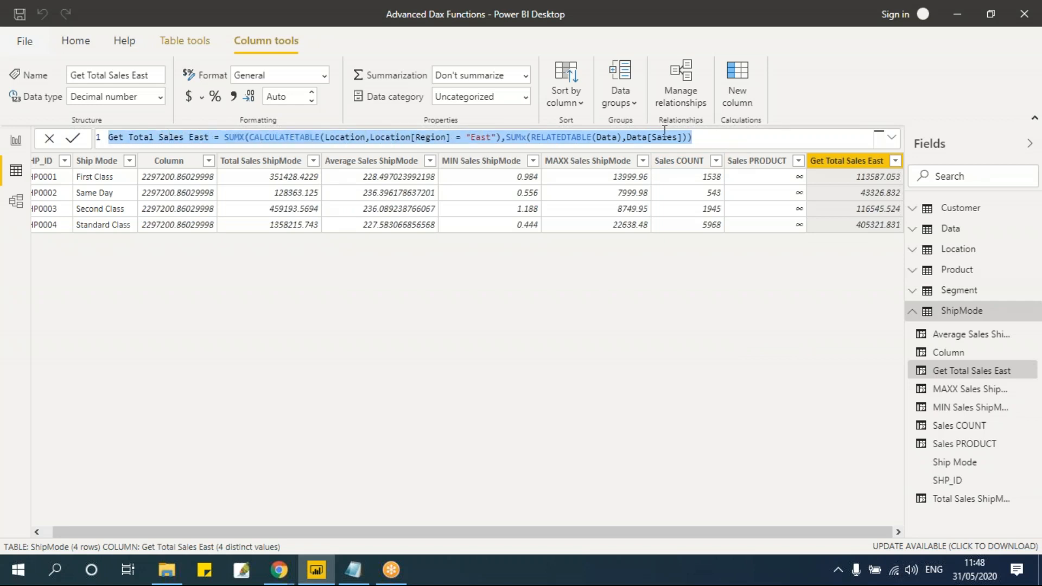
click(175, 45)
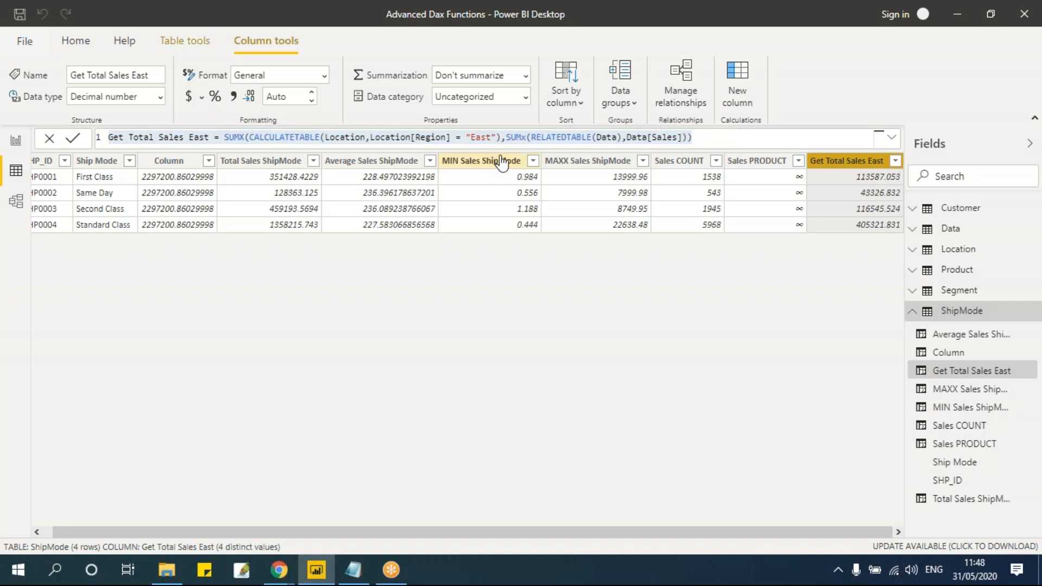
click(588, 161)
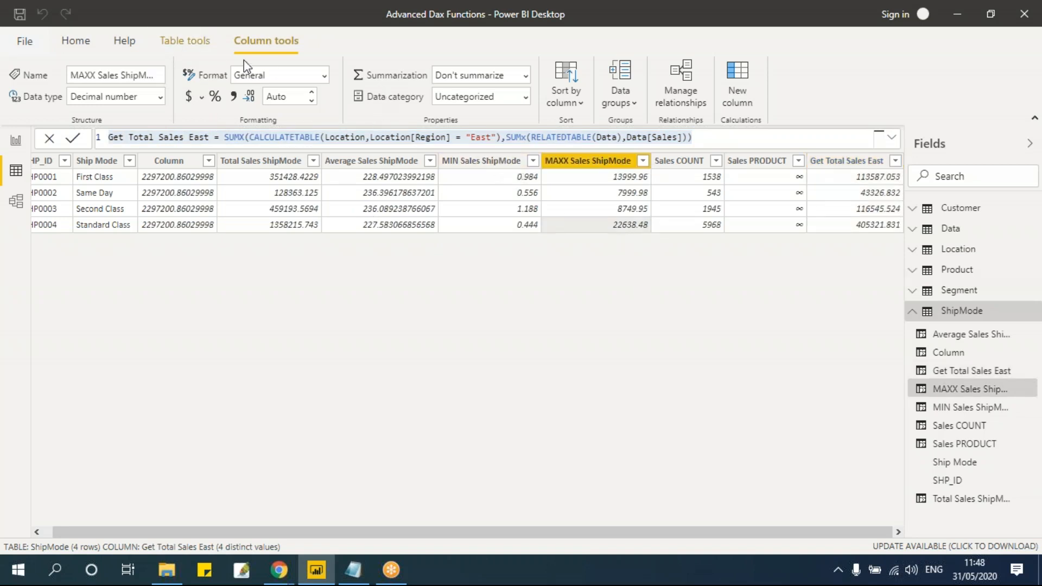
click(185, 41)
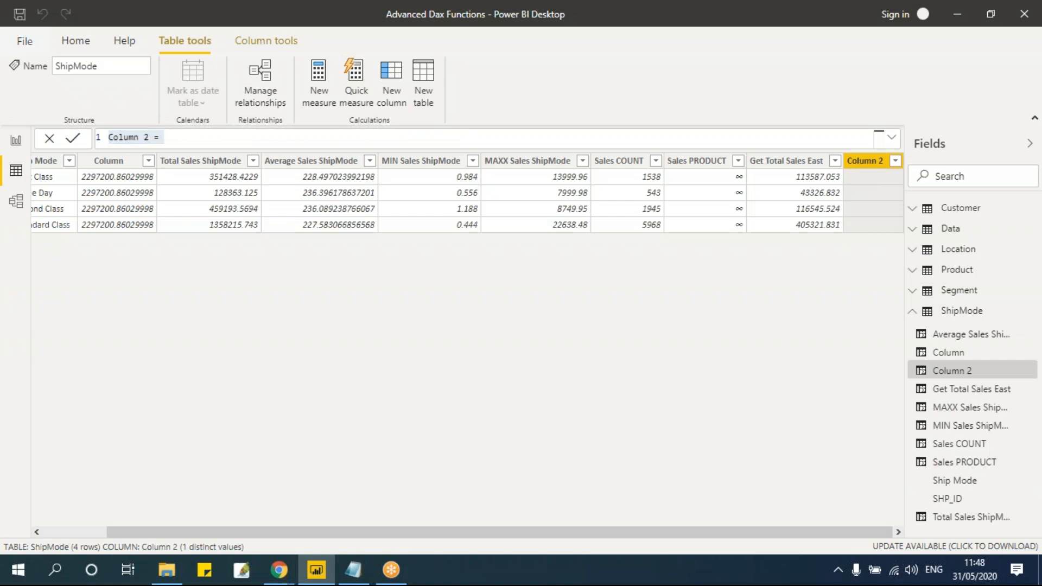
key(Escape)
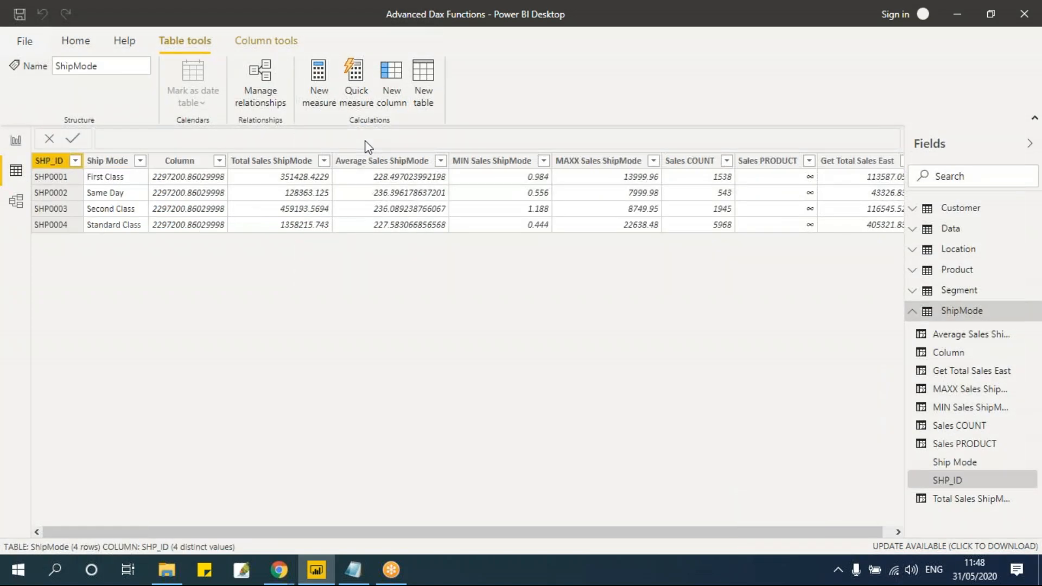
Add a calculated column to the ShipMode table and fill it with a copy of the Get Total Sales East formula
click(399, 104)
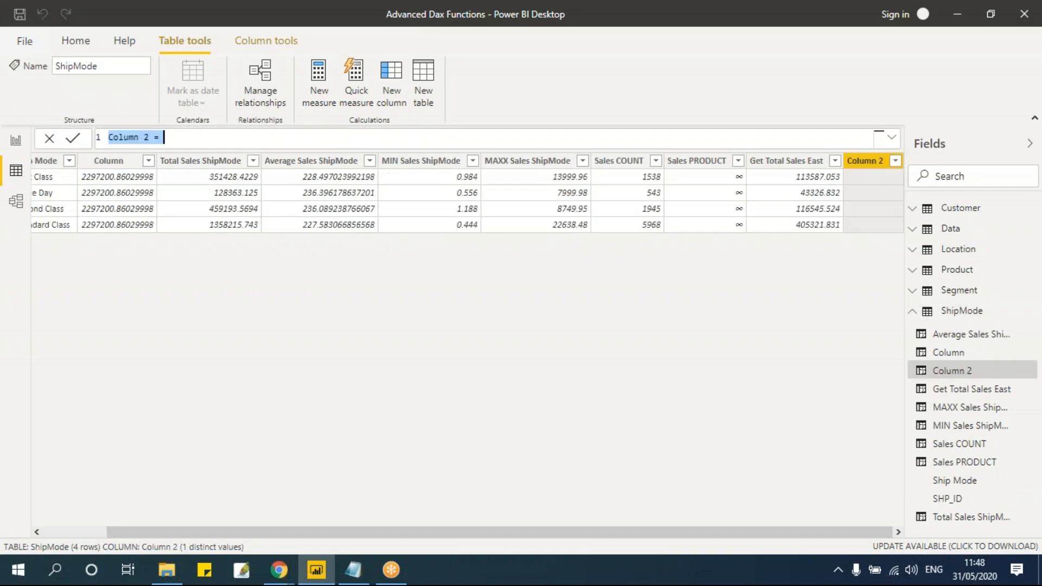
click(513, 136)
key(BackSpace)
key(BackSpace)
key(BackSpace)
key(BackSpace)
key(BackSpace)
key(BackSpace)
key(BackSpace)
key(BackSpace)
key(BackSpace)
key(BackSpace)
text(Get Total Sales East = SUMX(CALCULATETABLE(Location,Location[Region] = "East"),SUMX(RELATEDTABLE(Data),Data[Sales])))
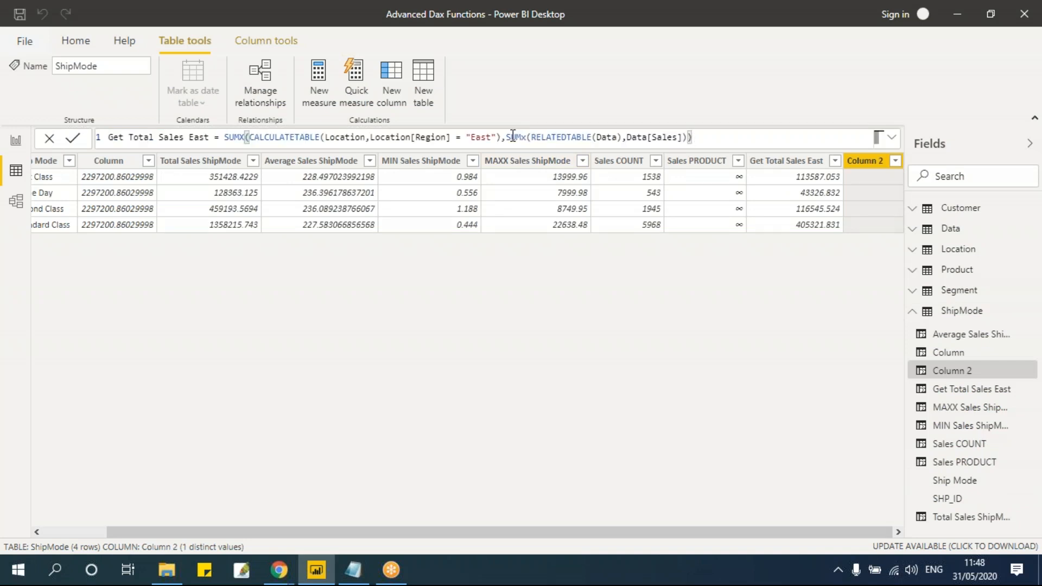
Rename the new column in its formula to Get Total Sales Multiple
click(210, 138)
key(BackSpace)
key(BackSpace)
key(BackSpace)
key(BackSpace)
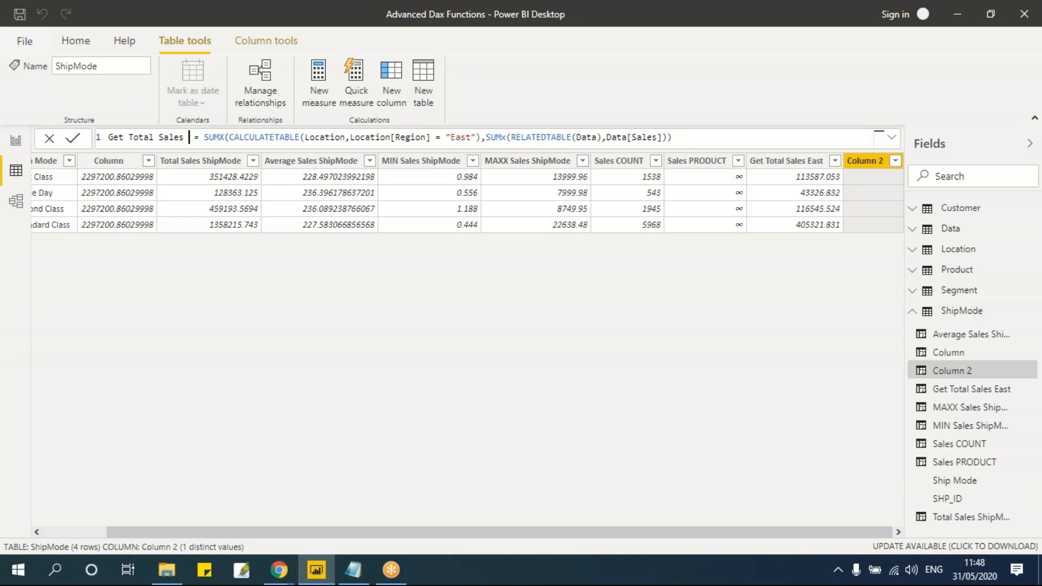
text(Multiple)
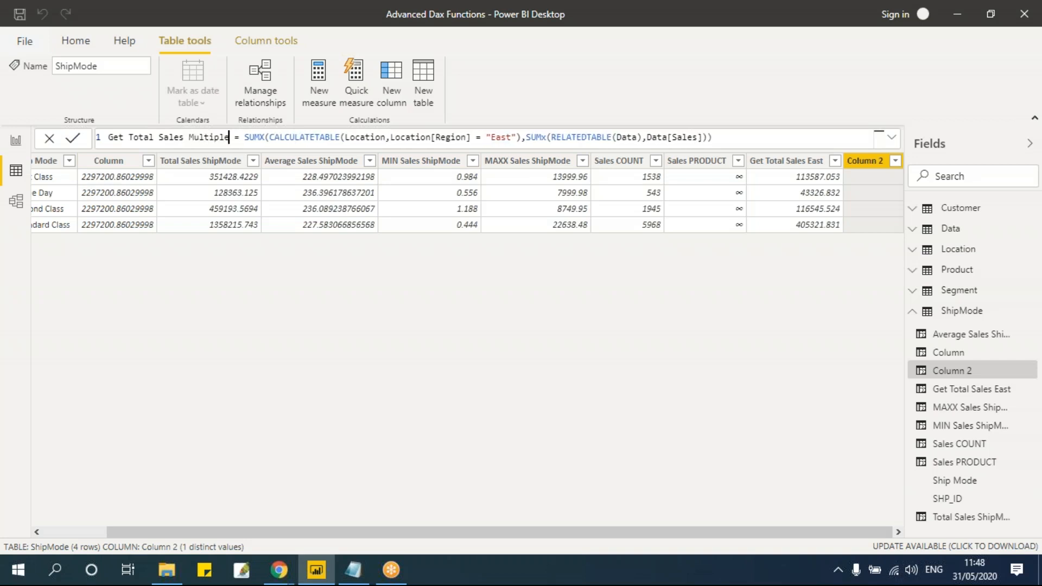
Replace the equals operator in the Location[Region] condition with IN and an opening brace before "East"
click(517, 139)
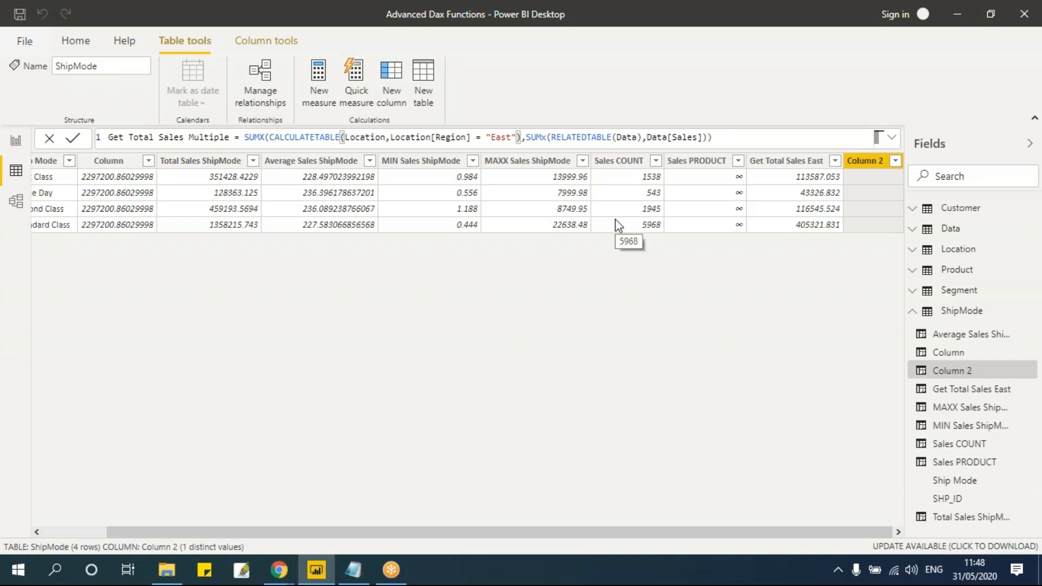
click(478, 137)
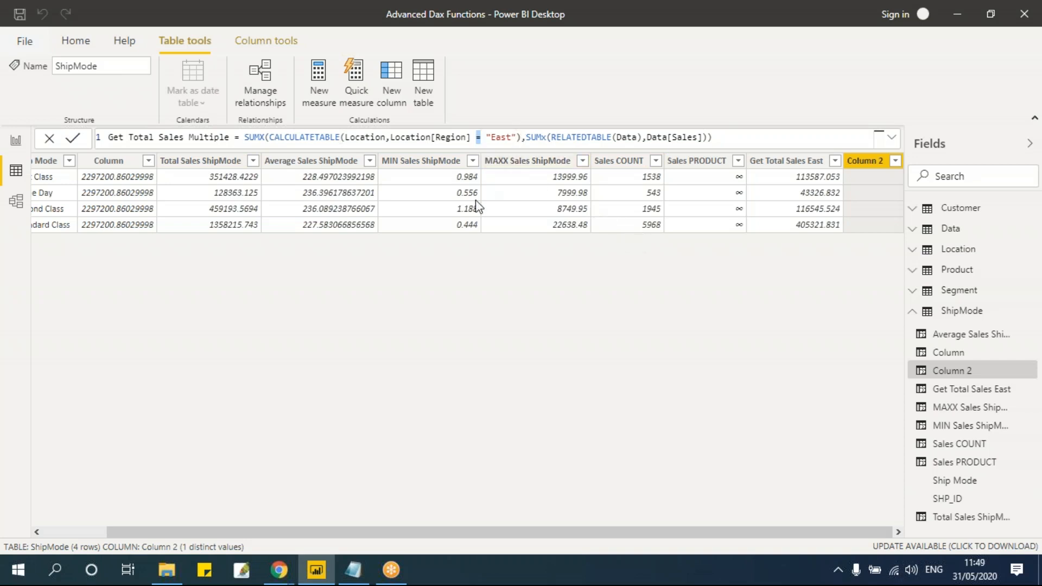
text(IN)
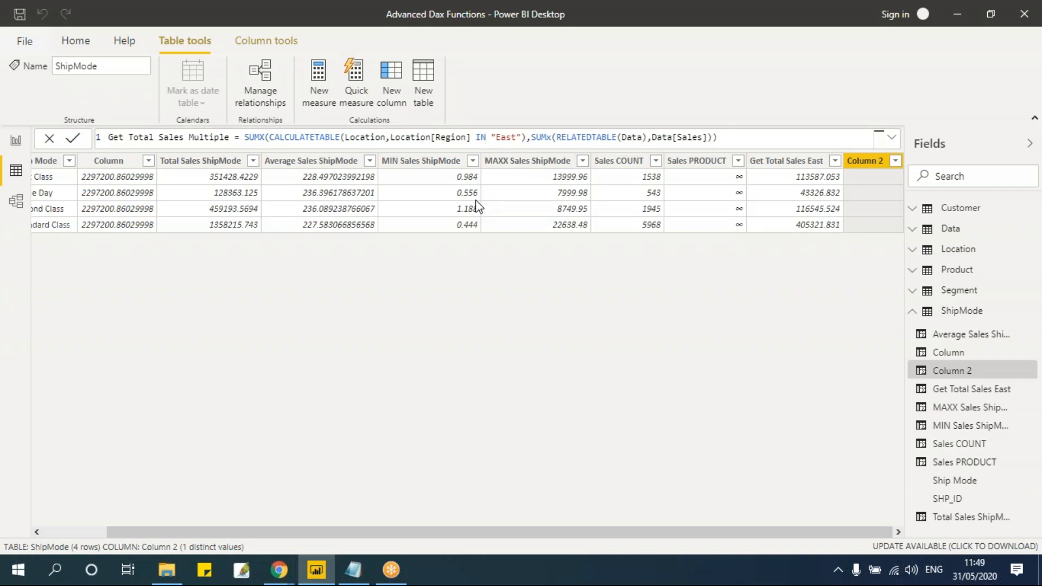
text({)
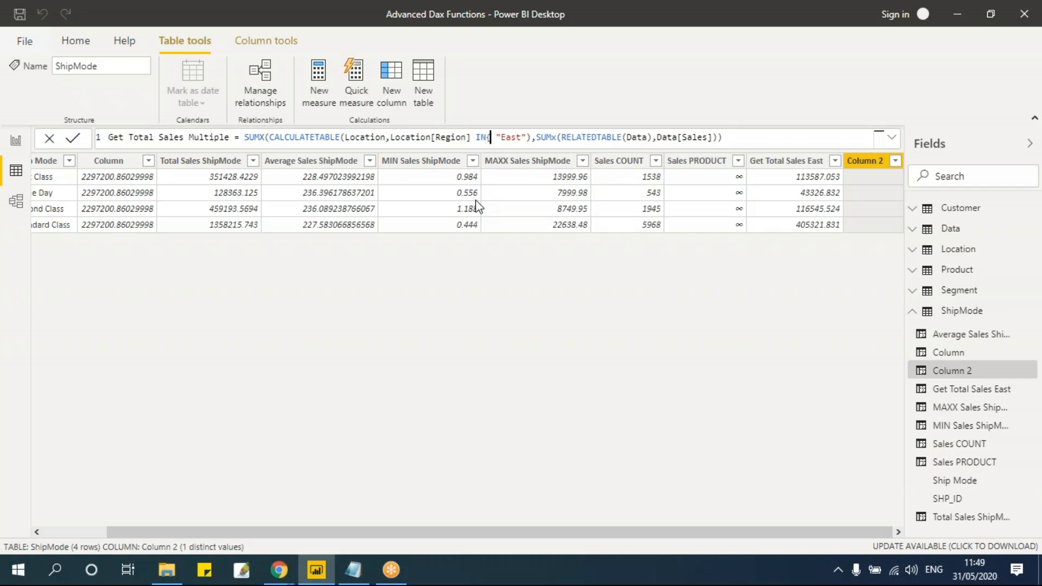
key(Delete)
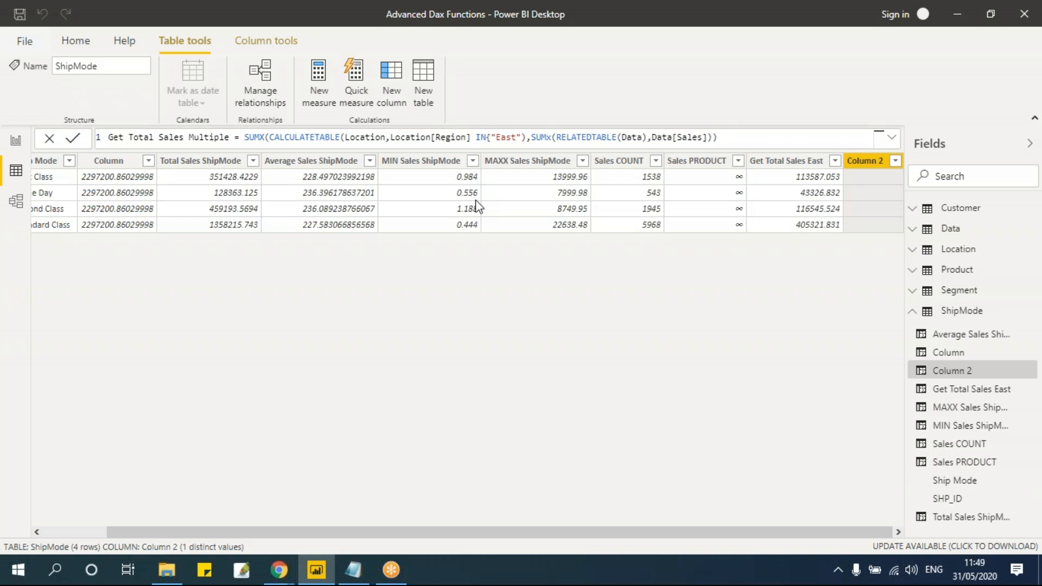
key(Left)
key(Right)
Complete the region list as {"East","South"} and commit the Get Total Sales Multiple formula
key(Right)
key(Right)
key(Right)
key(Right)
key(Right)
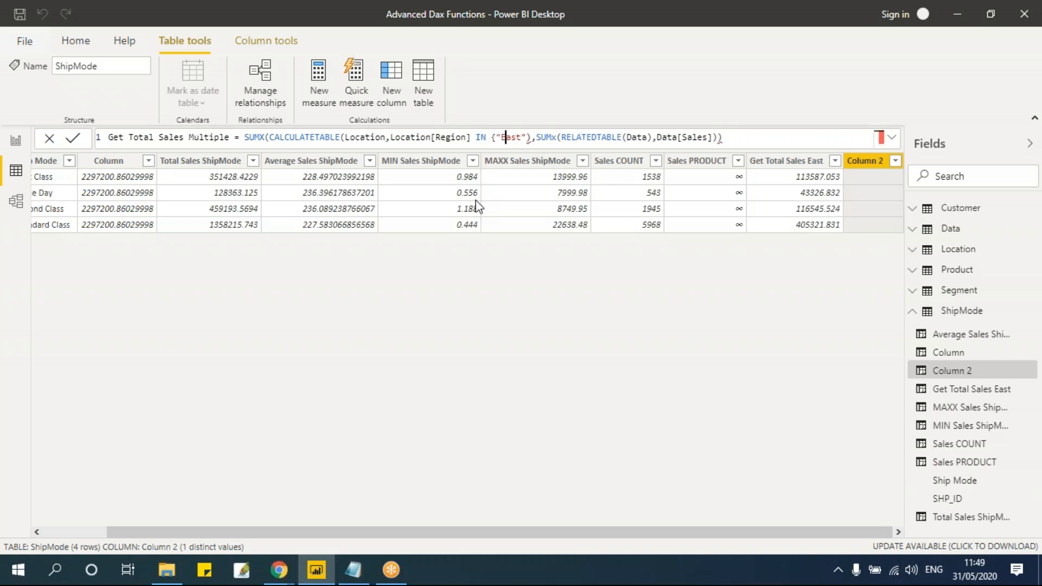
key(Right)
text(,)
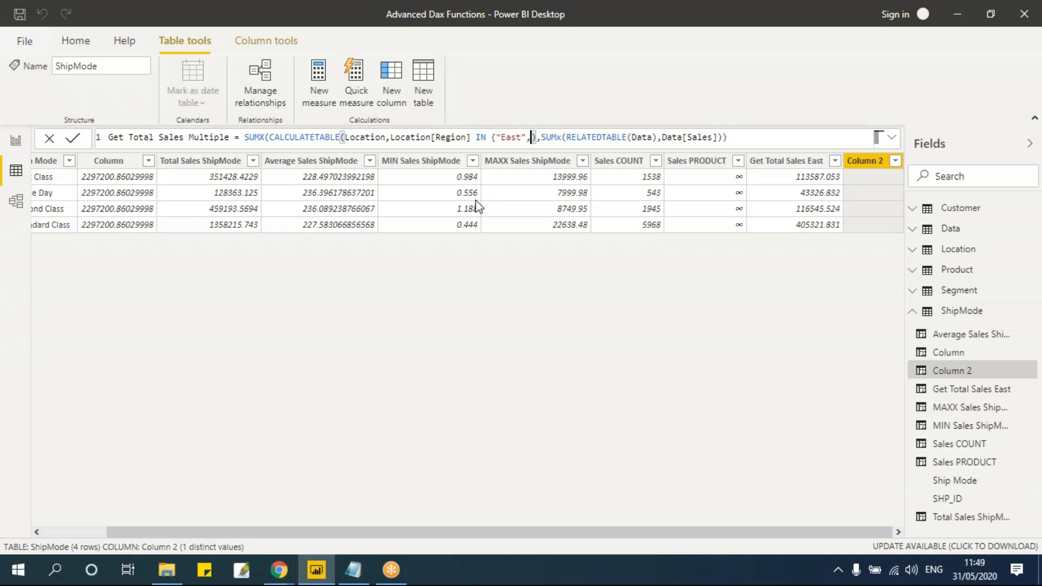
text("South")
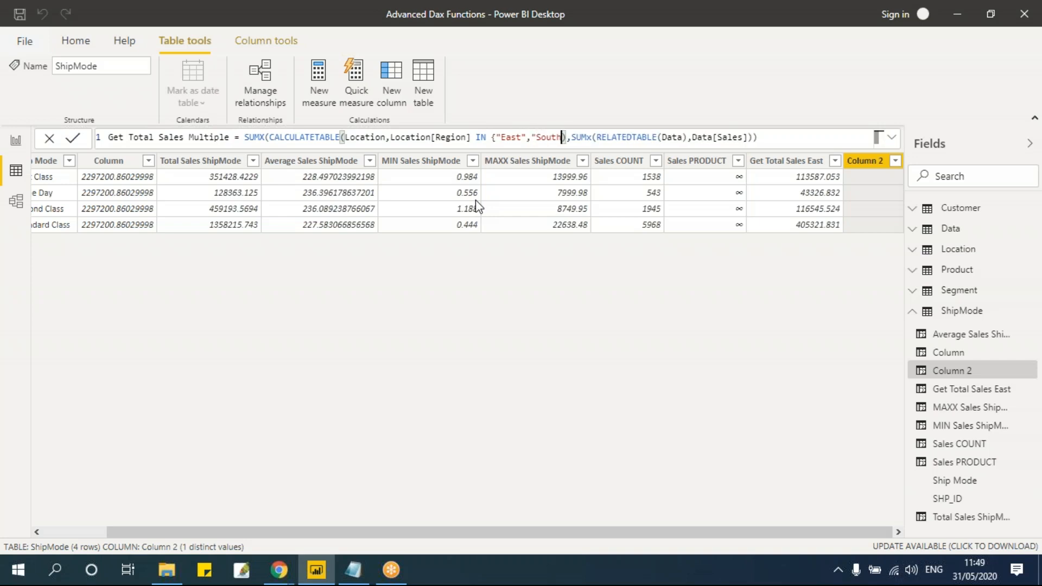
text(})
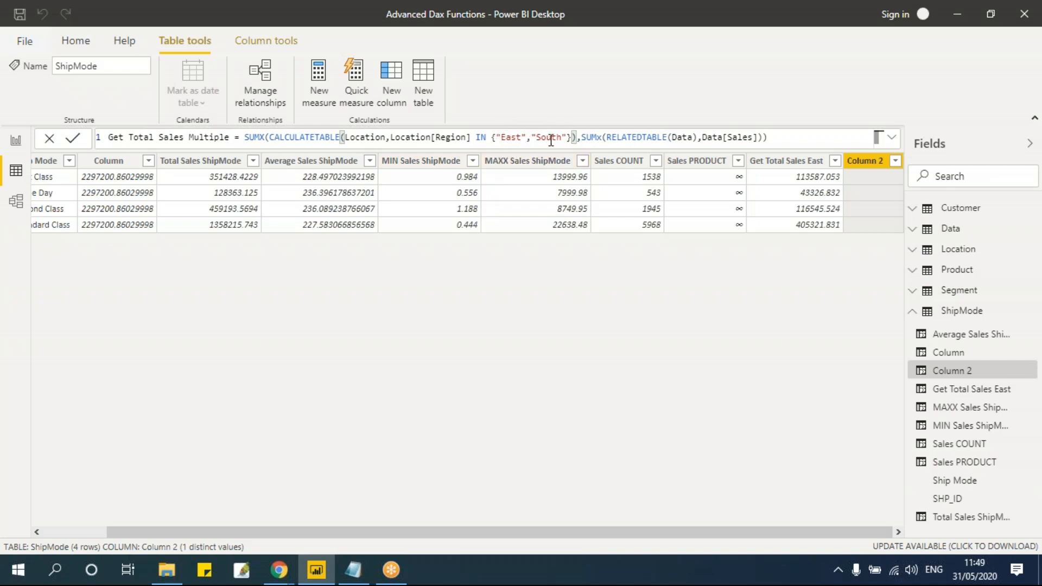
click(777, 139)
key(Return)
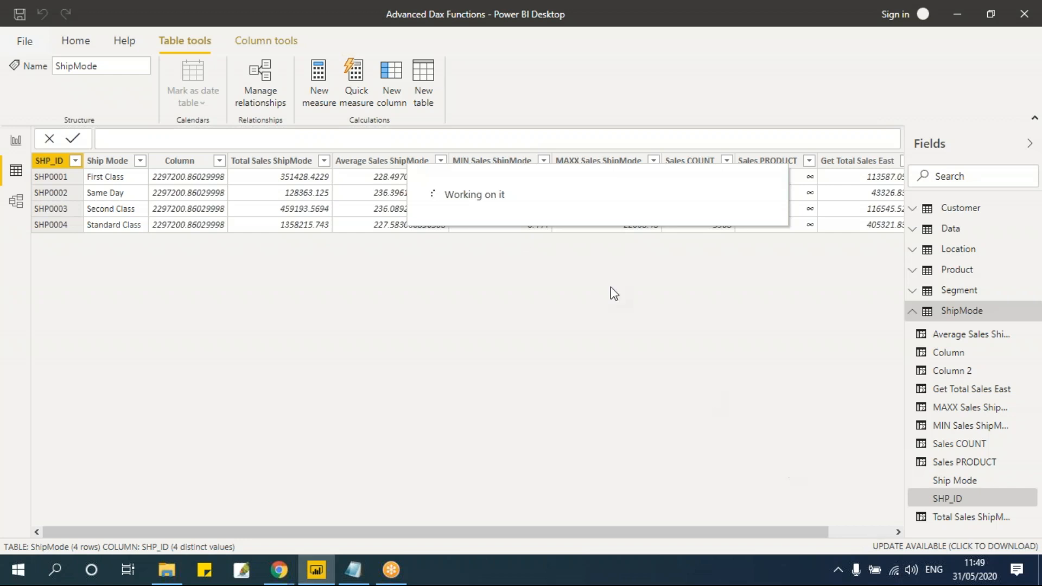
Check the Get Total Sales Multiple values and highlight the inner SUMX(RELATEDTABLE(Data),Data[Sales]) expression in the Get Total Sales East formula
click(877, 531)
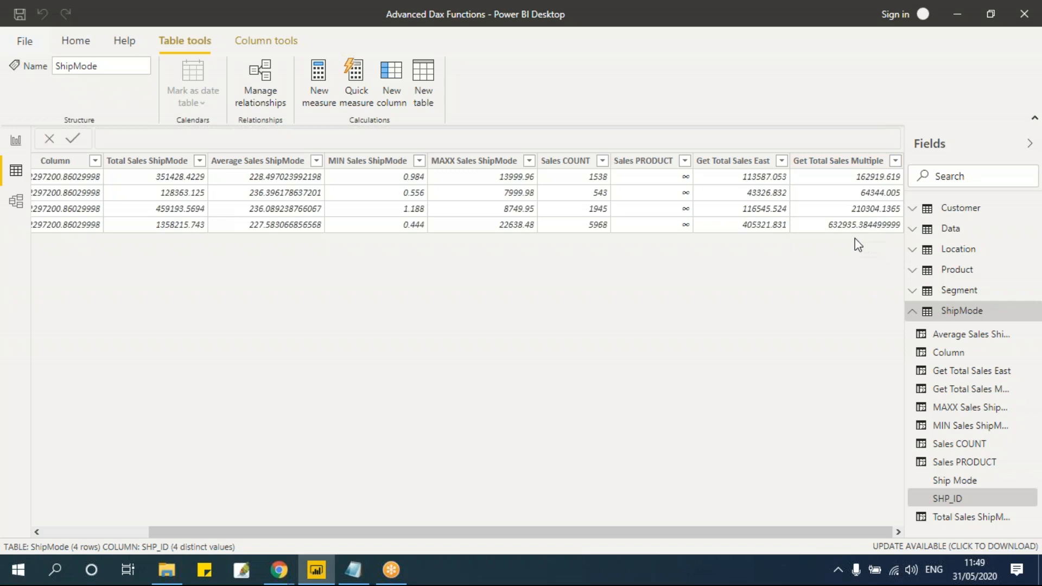
click(739, 167)
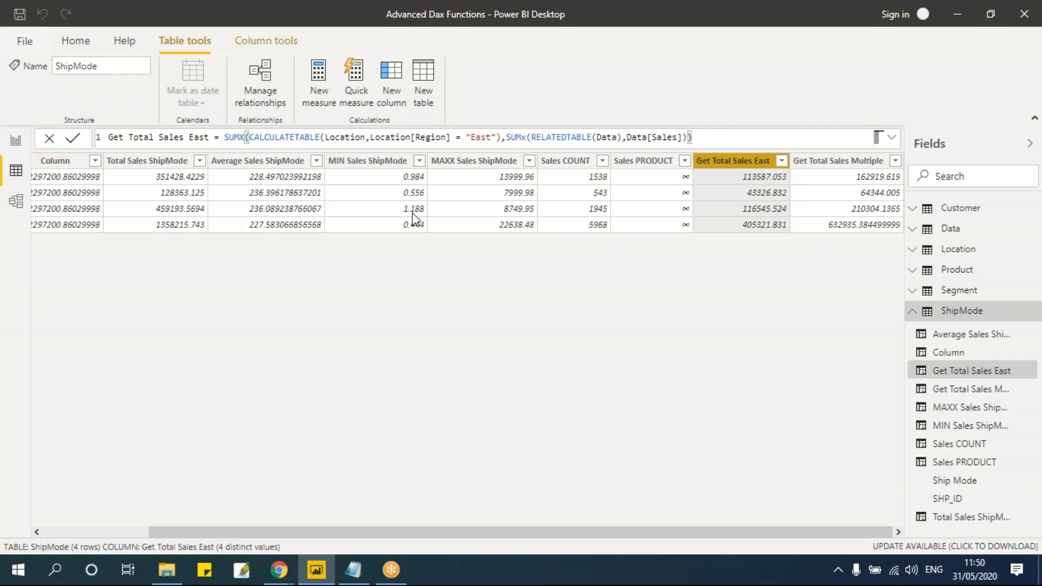
click(508, 137)
drag(522, 137, 686, 139)
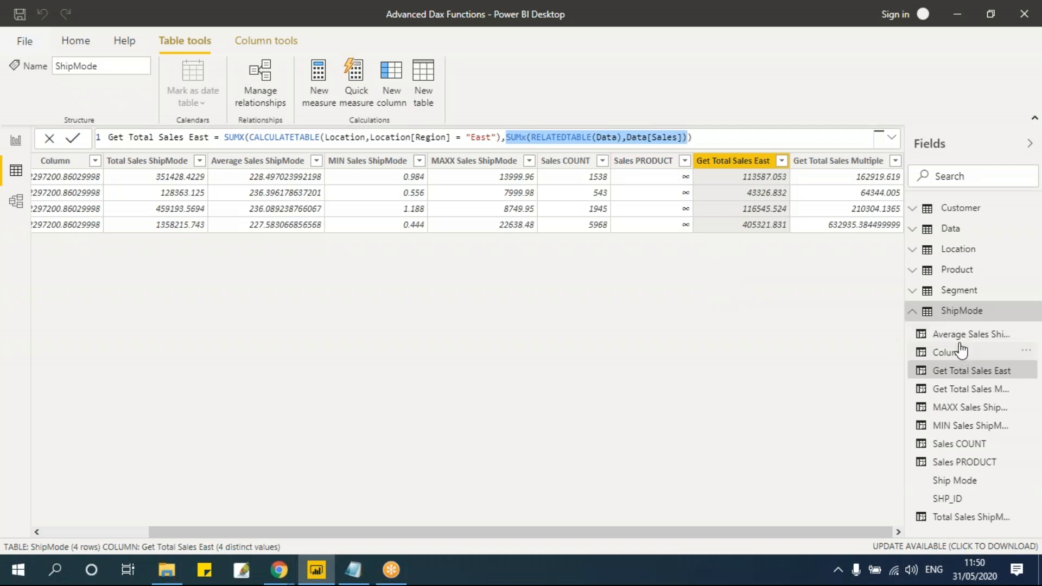
Create a measure in the Data table with the formula Total Sales = SUM(Data[Sales])
click(951, 230)
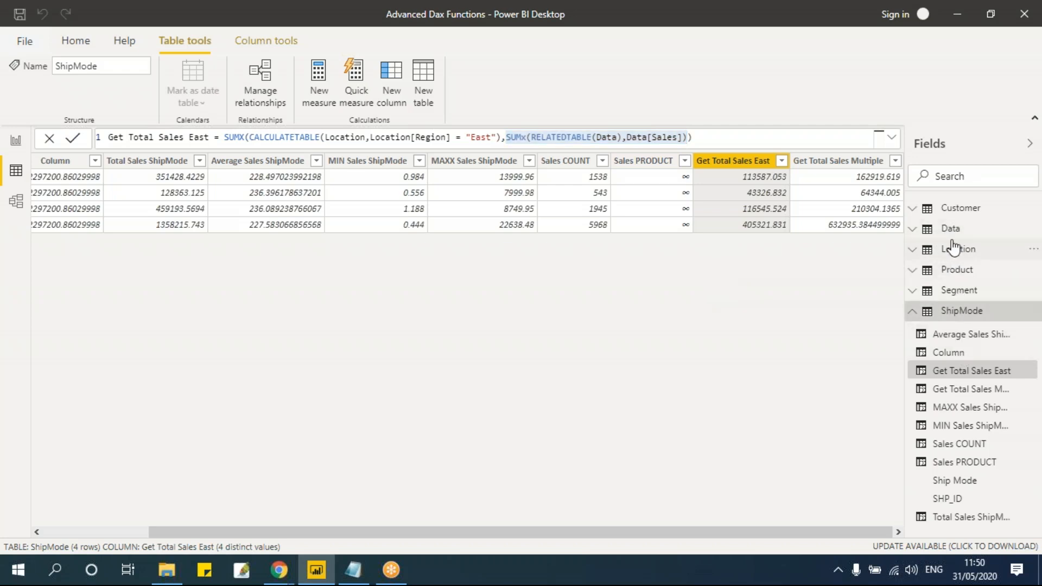
click(957, 230)
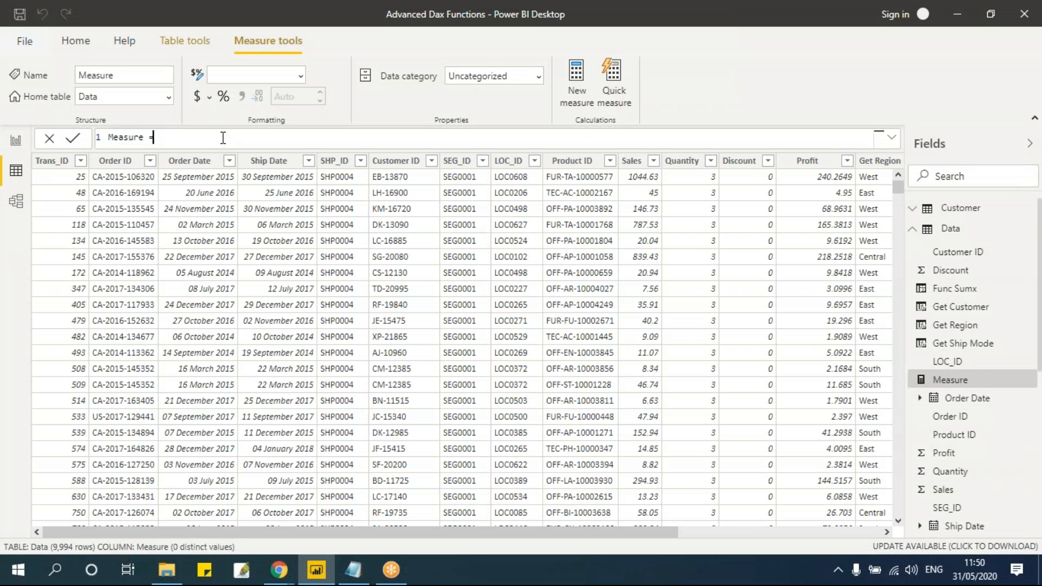
key(ctrl+a)
key(BackSpace)
text(Total Sales = SUM(s)
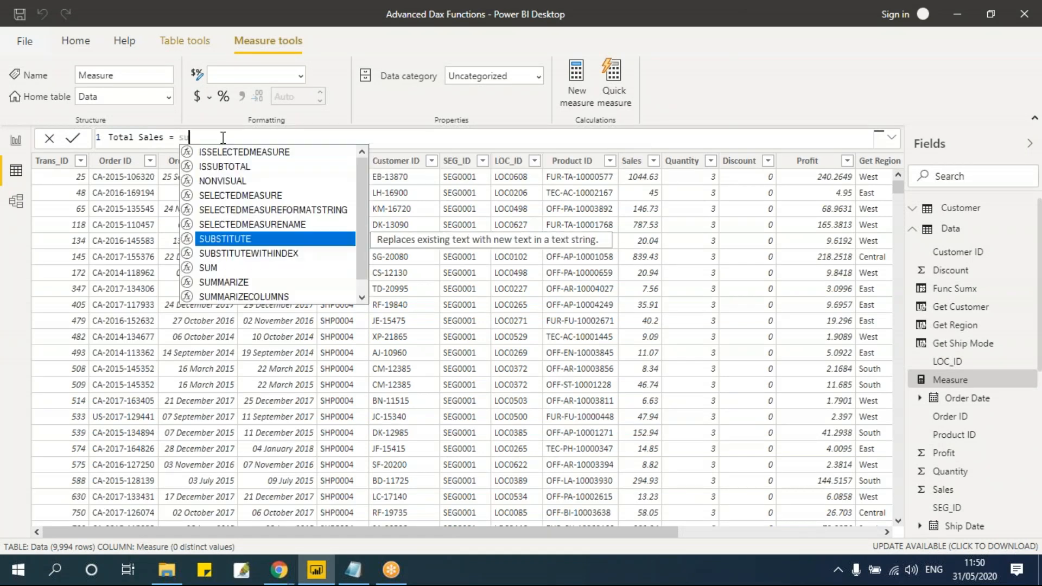
text(al)
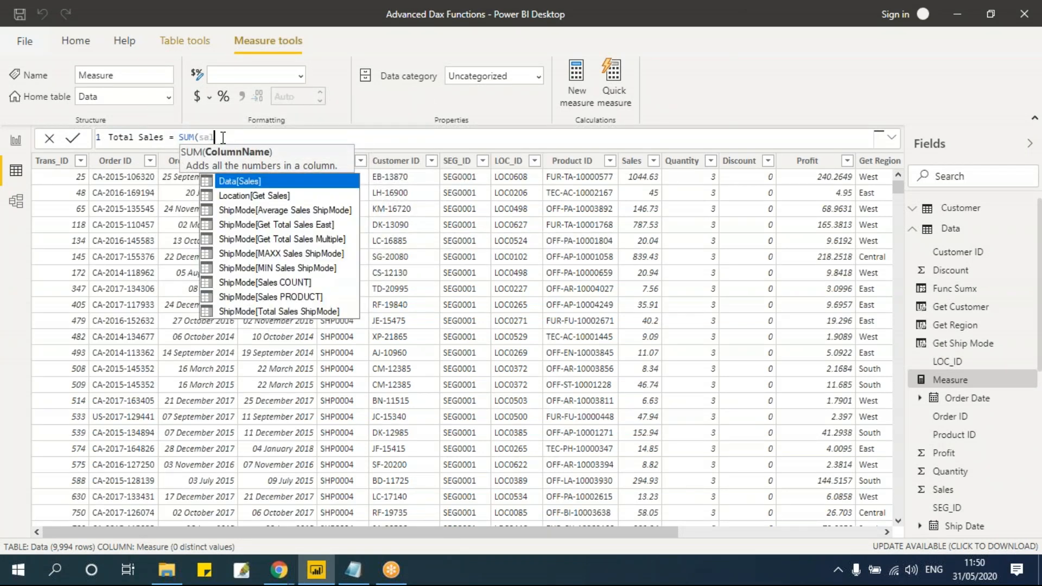
key(Tab)
text())
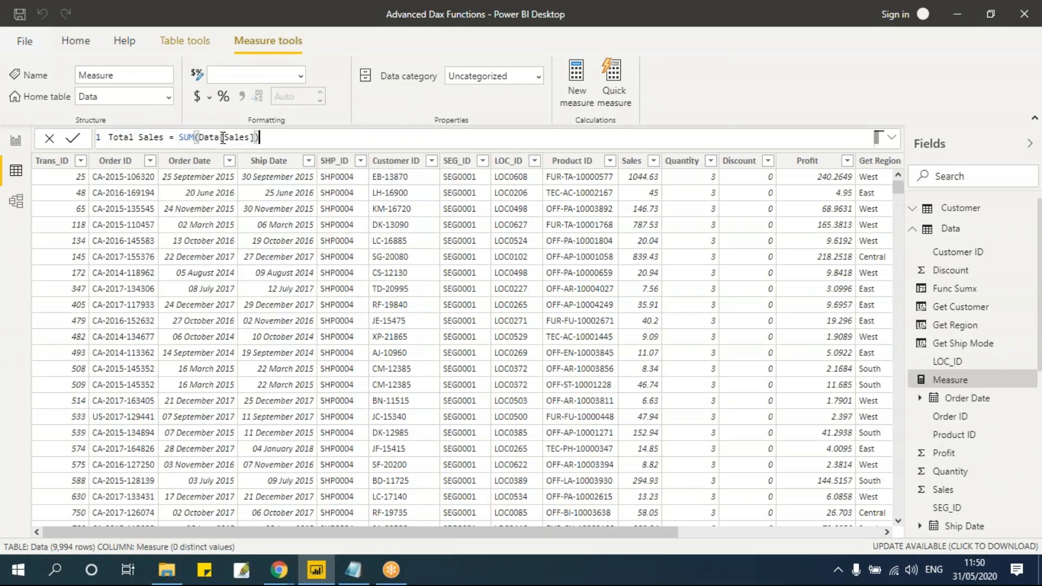
key(Return)
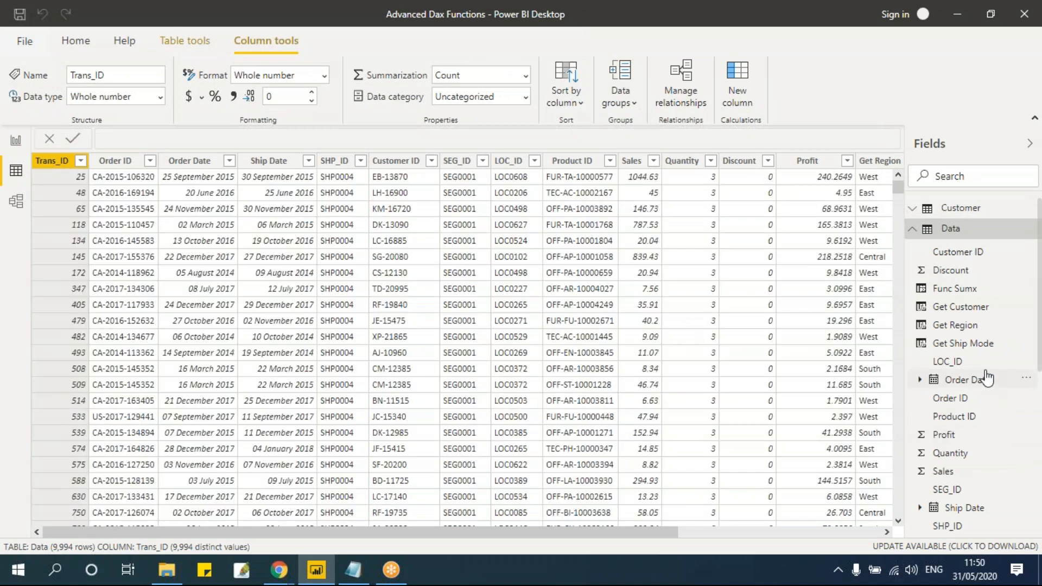
View the Total Sales measure's formula among the Data table's fields, and collapse that table's field list
scroll(985, 377, down, 5)
click(945, 318)
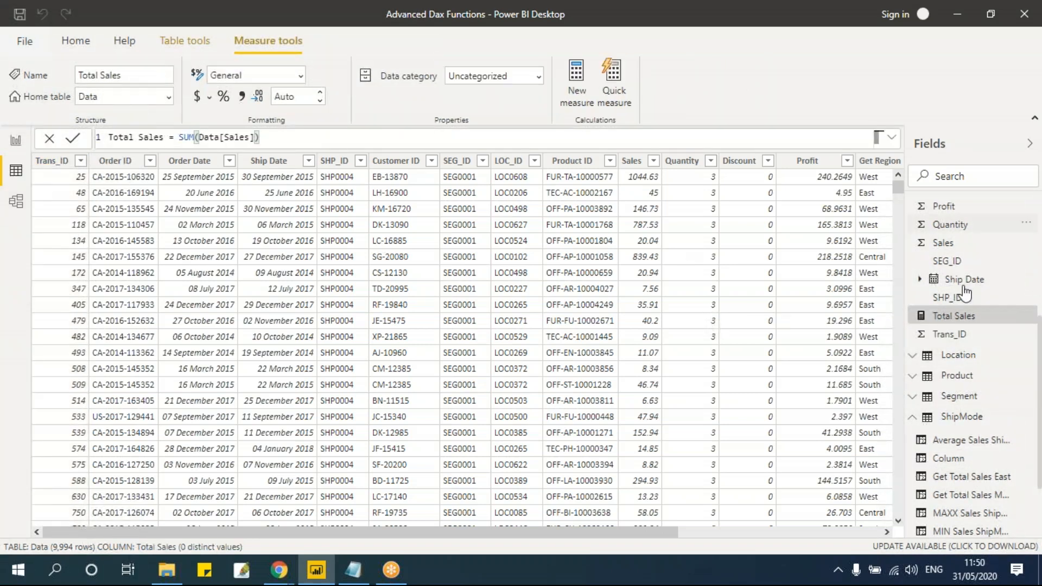
scroll(963, 291, up, 5)
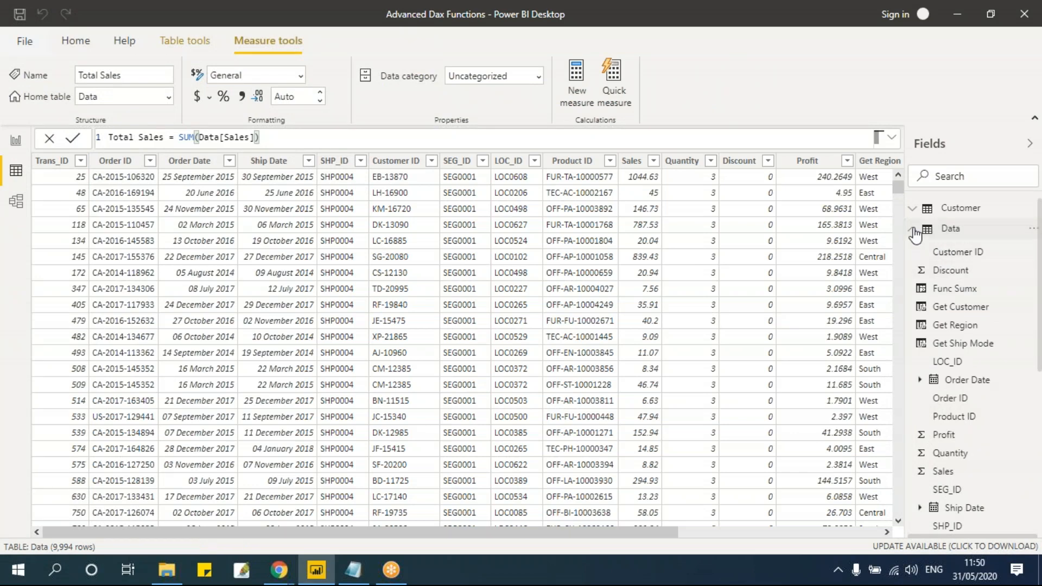
click(914, 232)
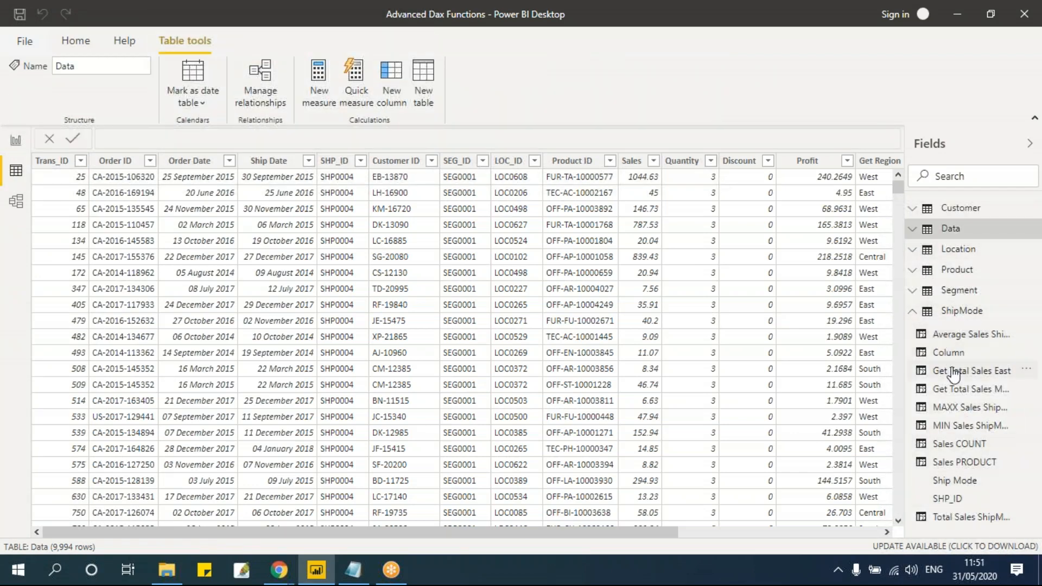
Copy the entire formula of the Get Total Sales East column in the ShipMode table
click(954, 313)
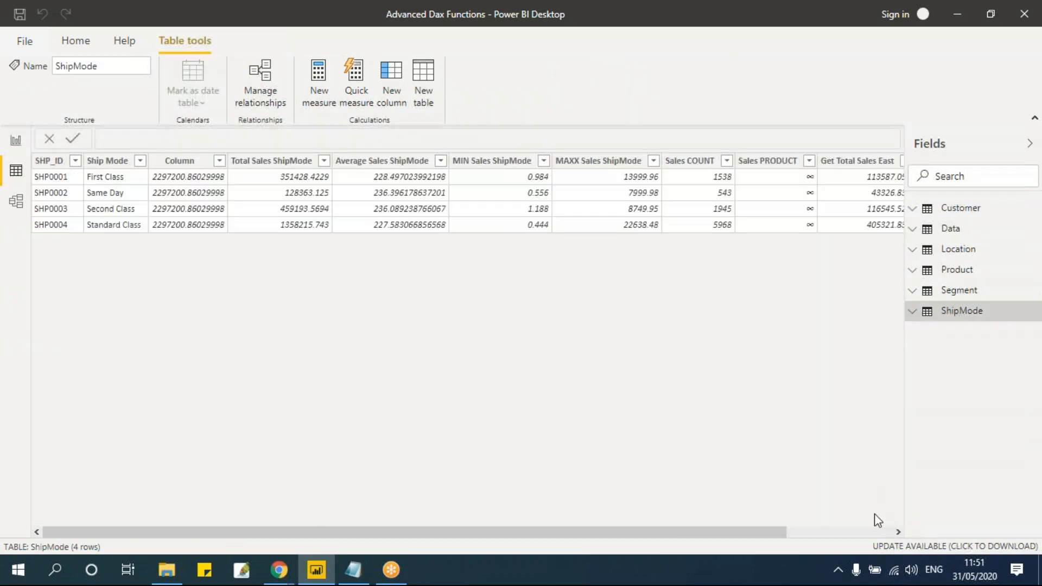
click(890, 534)
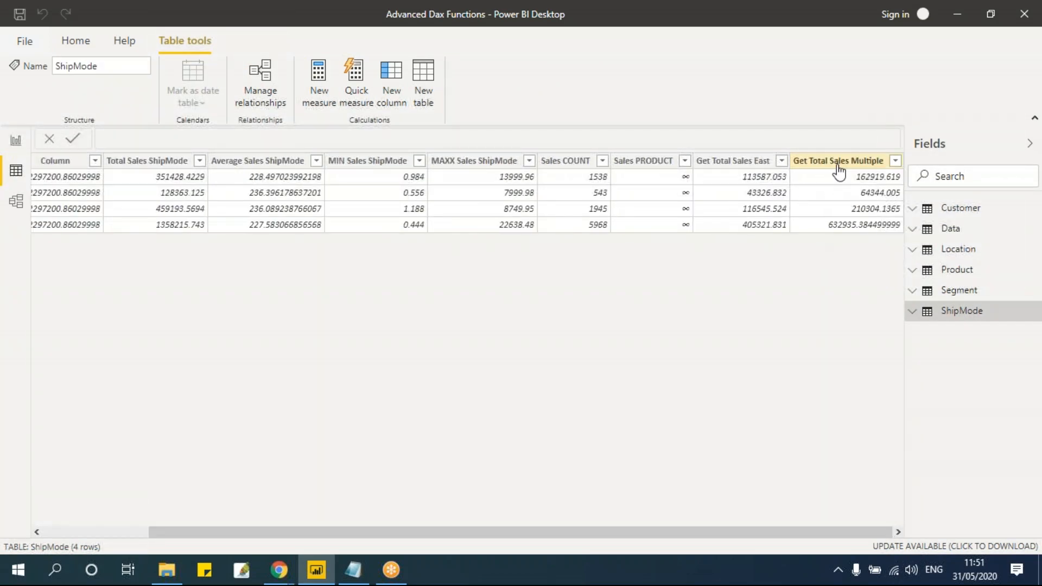
click(741, 161)
click(737, 138)
key(shift+Left)
key(shift+Left)
key(shift+Left)
key(shift+Left)
key(shift+Left)
key(shift+Left)
key(shift+Left)
key(shift+Left)
key(shift+Left)
key(shift+Left)
key(shift+Left)
key(shift+Left)
key(shift+Left)
key(shift+Left)
key(shift+Left)
key(shift+Left)
key(shift+Left)
key(shift+Left)
key(shift+Left)
key(shift+Left)
key(shift+Left)
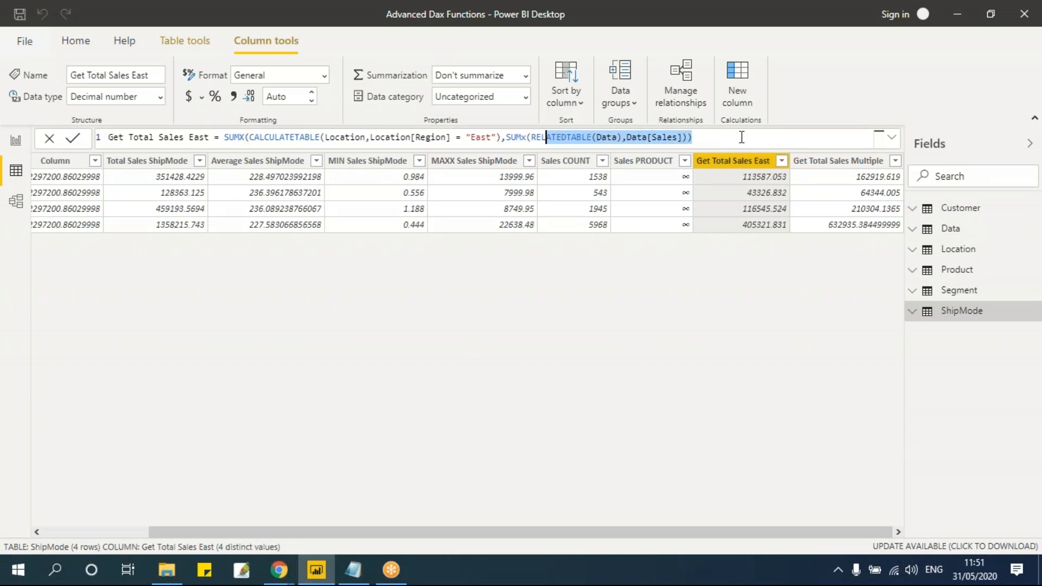
key(shift+Left)
key(shift+Left)
key(shift+Left)
key(shift+Left)
key(shift+Left)
key(shift+Left)
key(shift+Left)
key(shift+Left)
key(shift+Left)
key(shift+Left)
key(shift+Left)
key(shift+Left)
key(shift+Left)
key(shift+Left)
key(shift+Left)
key(shift+Left)
key(shift+Left)
key(shift+Left)
key(shift+Left)
key(shift+Left)
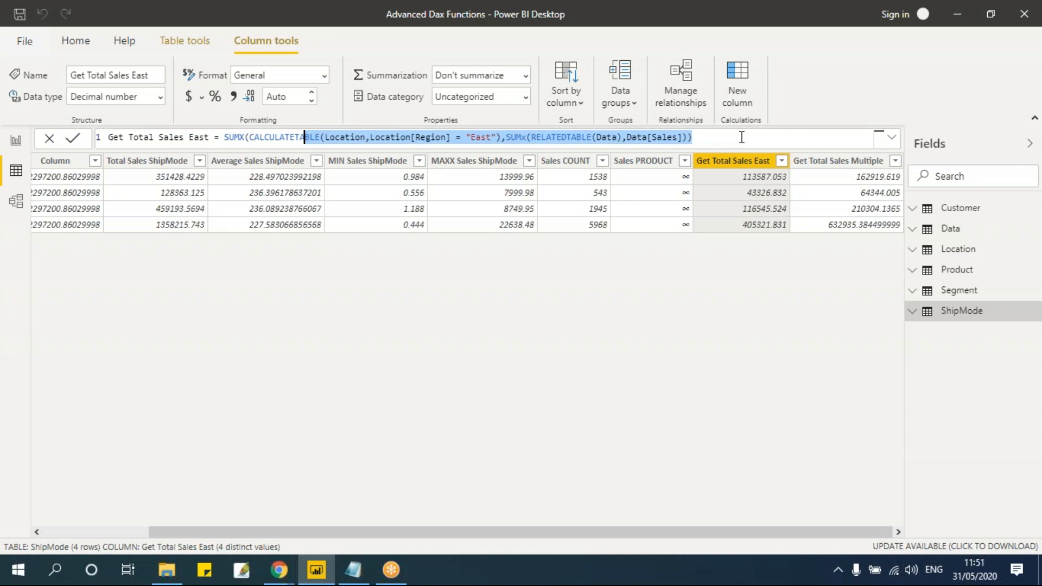
key(shift+Left)
key(shift+Left)
key(shift+Left)
key(shift+Left)
key(shift+Left)
key(shift+Left)
key(shift+Left)
key(shift+Left)
key(shift+Left)
key(shift+Left)
key(shift+Left)
key(shift+Left)
key(shift+Left)
key(shift+Left)
key(shift+Left)
key(shift+Left)
key(shift+Left)
key(shift+Left)
key(shift+Left)
key(shift+Left)
key(ctrl+c)
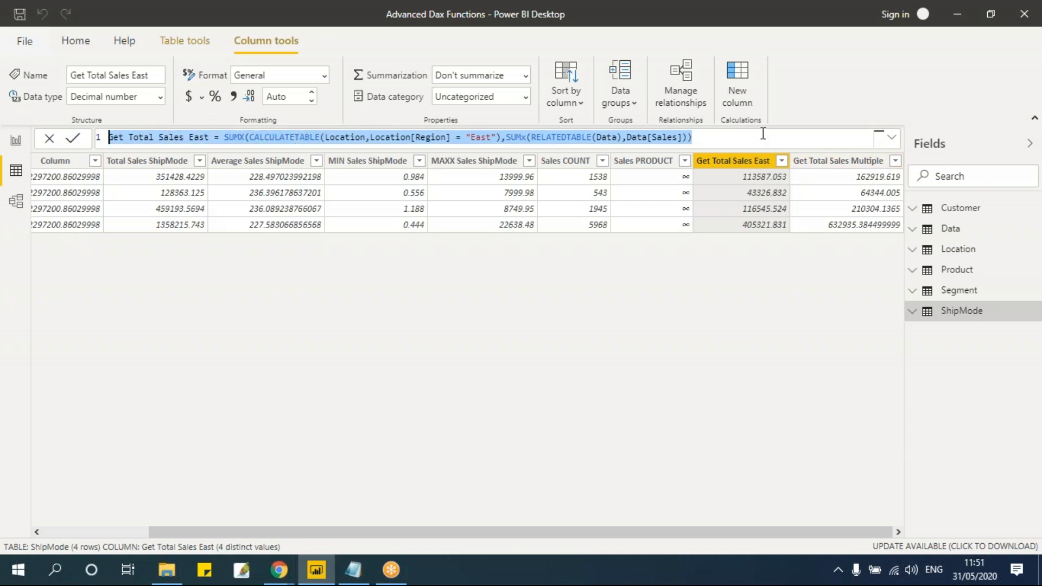
Add a new calculated column to the ShipMode table and replace its default text with the copied Get Total Sales East formula
key(End)
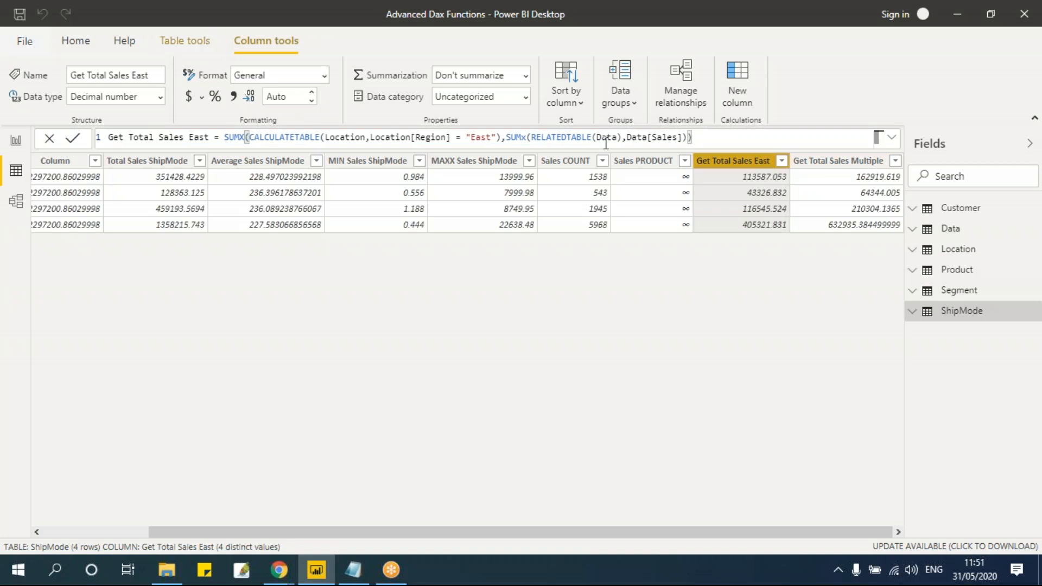
click(174, 40)
click(405, 101)
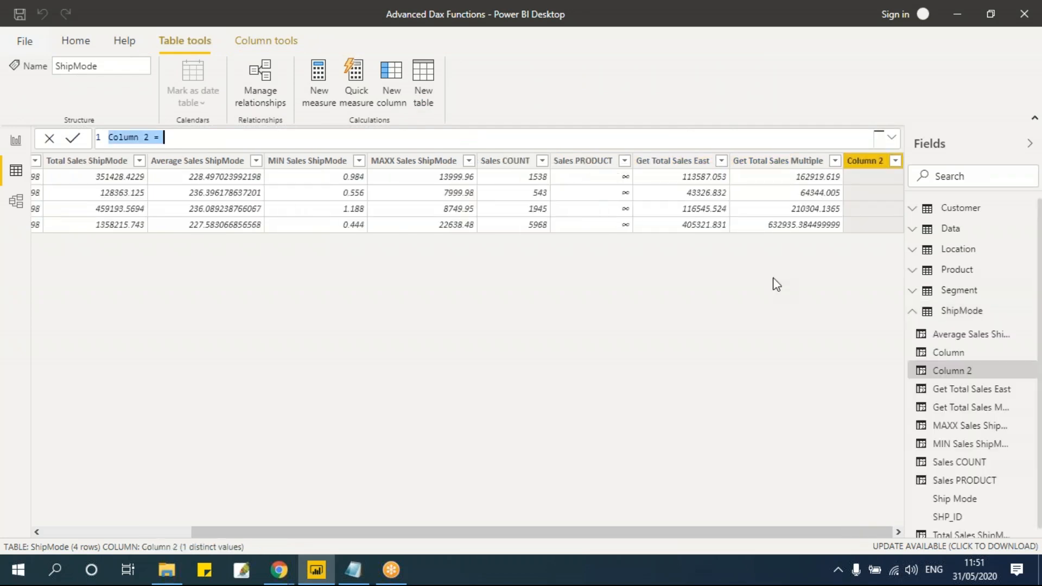
key(BackSpace)
key(BackSpace)
key(BackSpace)
key(BackSpace)
key(BackSpace)
key(BackSpace)
key(BackSpace)
key(BackSpace)
key(BackSpace)
key(BackSpace)
key(BackSpace)
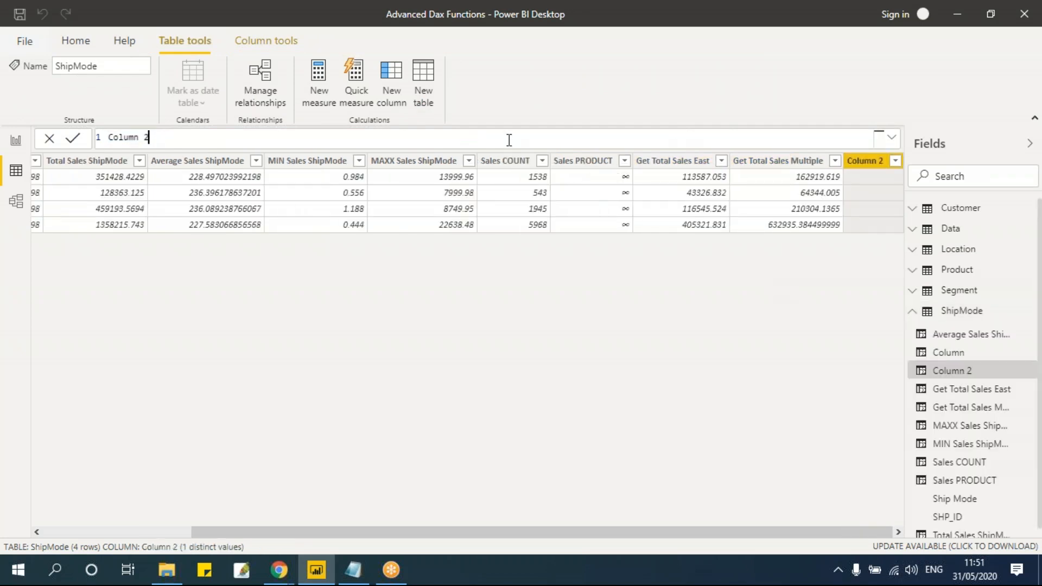
key(ctrl+v)
Replace the inner SUMx(RELATEDTABLE(Data),Data[Sales]) expression in the new column's formula with the [Total Sales] measure
click(509, 137)
key(BackSpace)
key(Delete)
key(Delete)
key(Delete)
key(Delete)
key(Delete)
key(Delete)
key(Delete)
key(Delete)
key(Delete)
key(Delete)
key(Delete)
key(Delete)
key(Delete)
key(Delete)
key(Delete)
key(Delete)
key(Delete)
key(Delete)
key(Delete)
key(Delete)
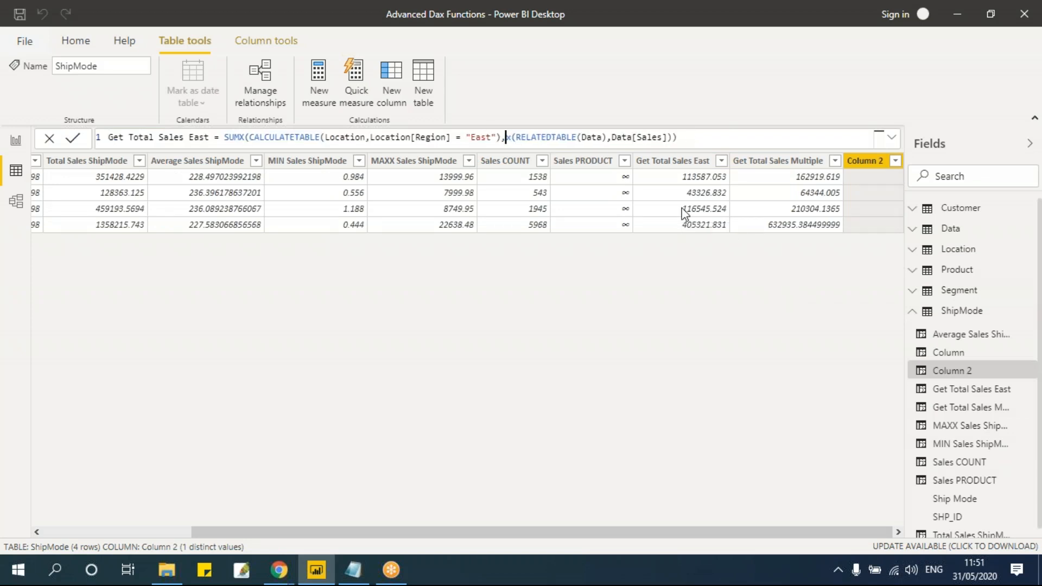
key(Delete)
key(Delete)
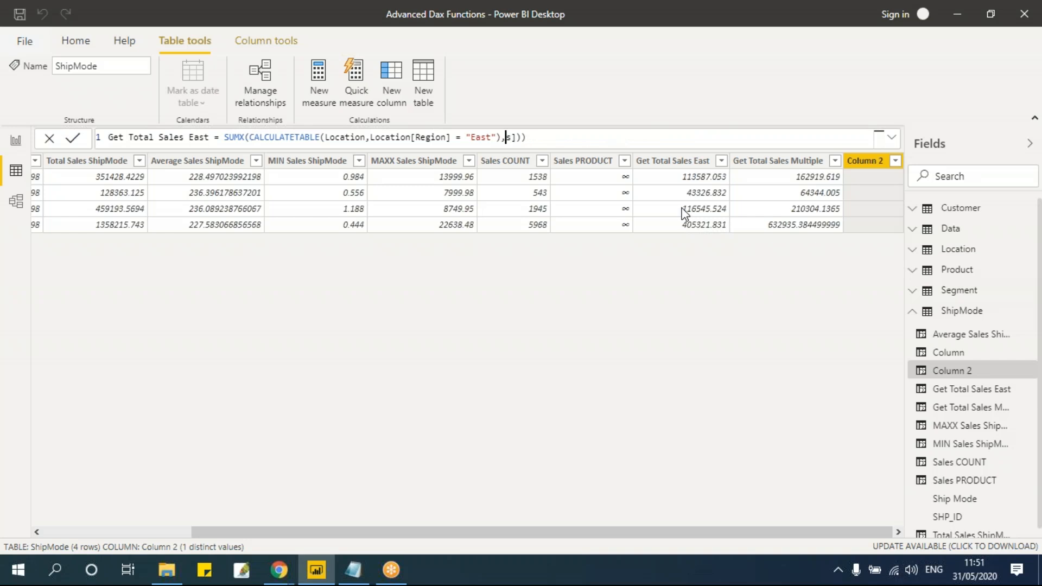
key(Delete)
text(to)
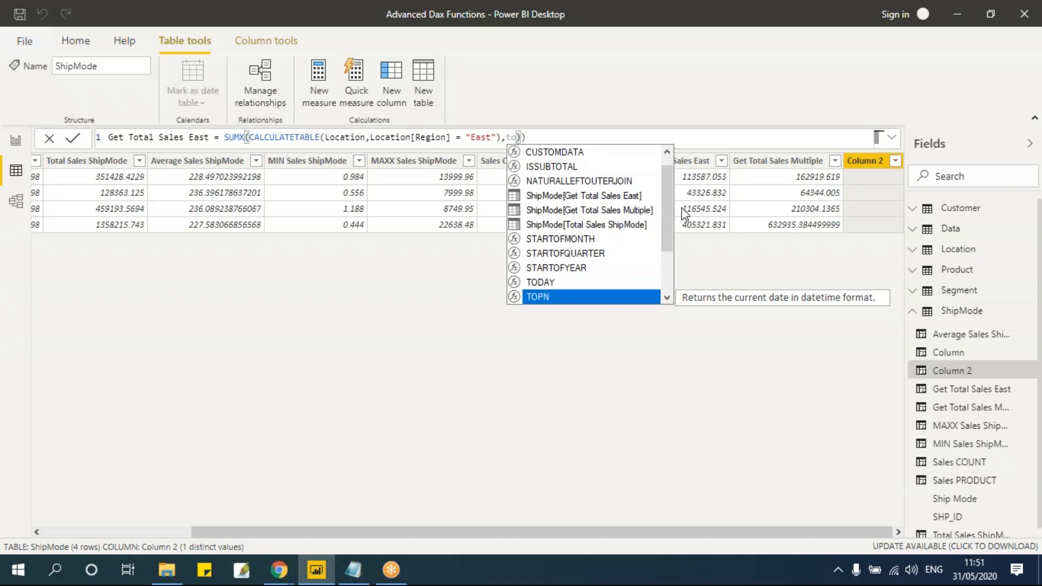
text(tal)
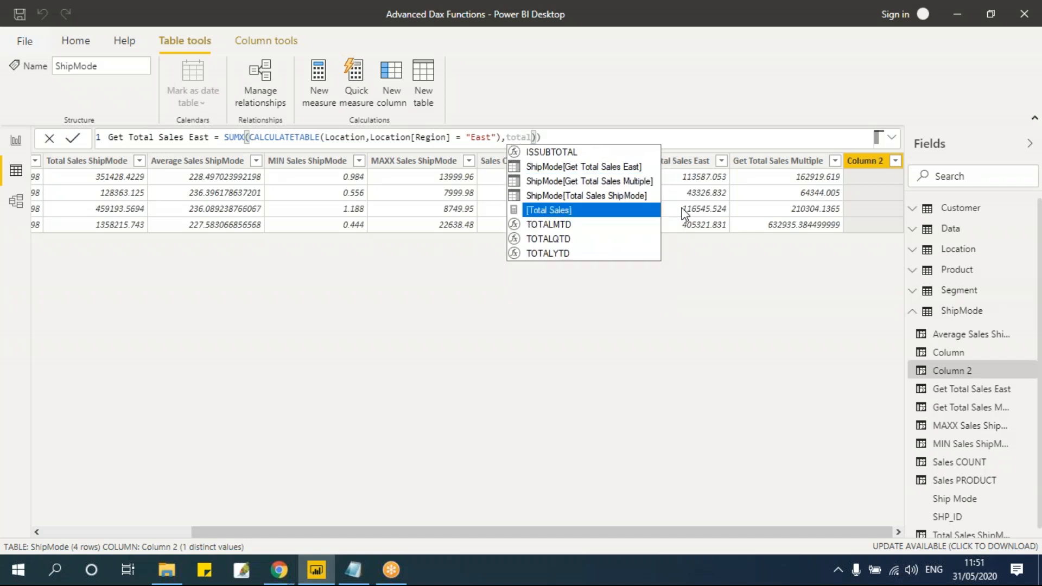
key(Tab)
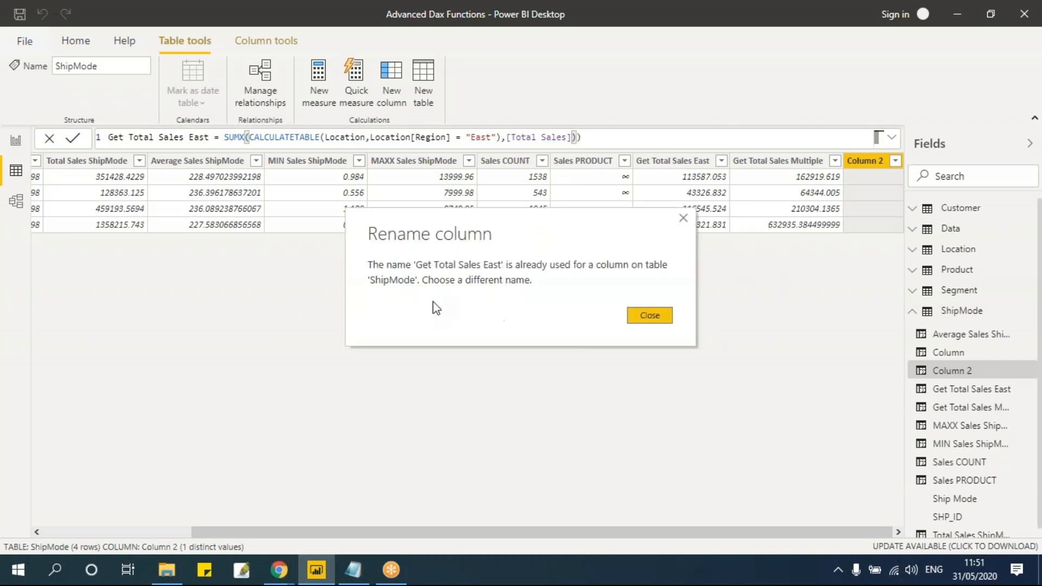
Rename the new column Get Total Sales East Measure within its formula and commit it
click(654, 316)
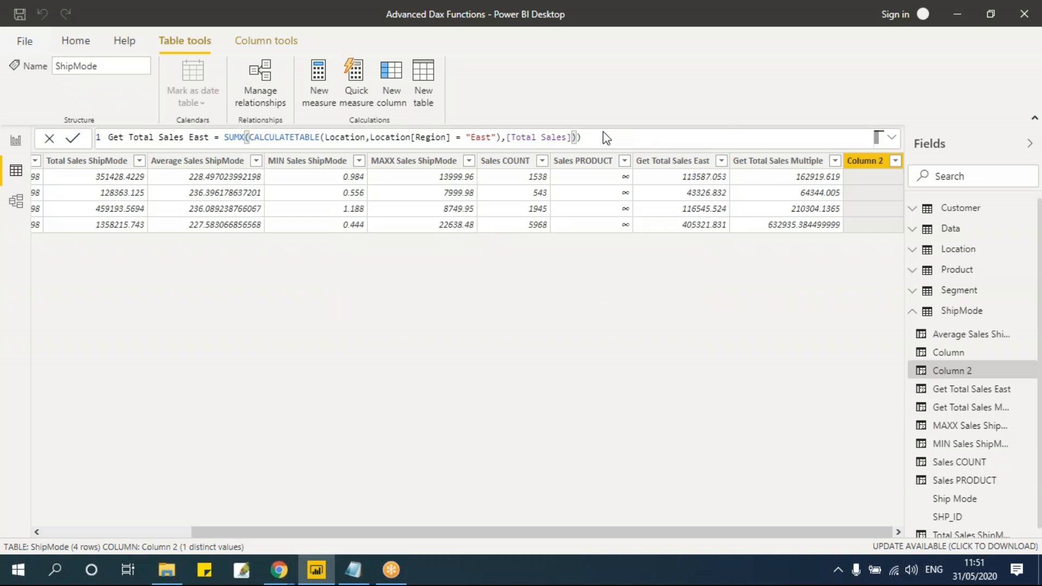
click(210, 138)
text(Me)
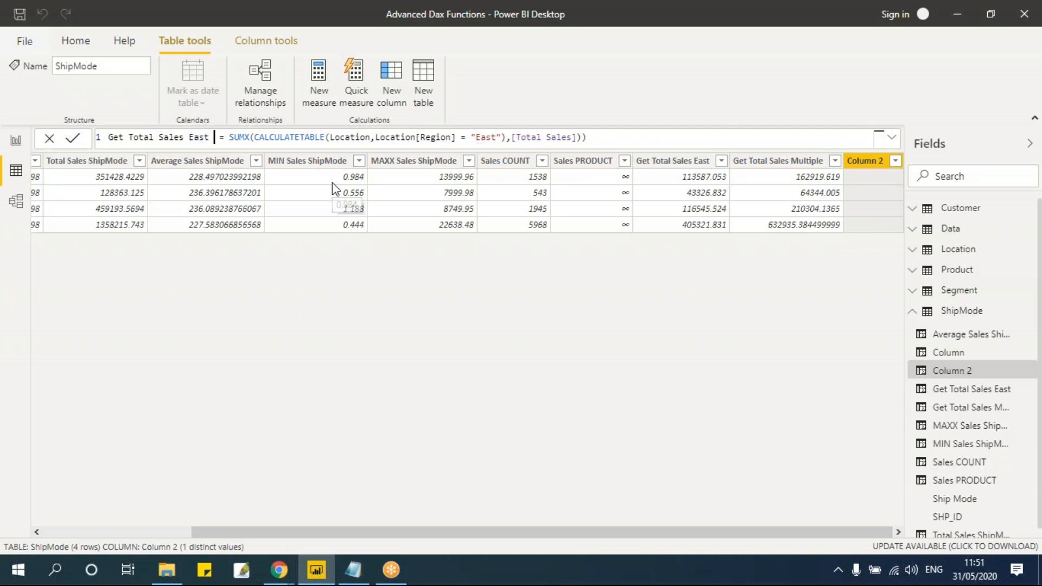
text(asure)
key(Return)
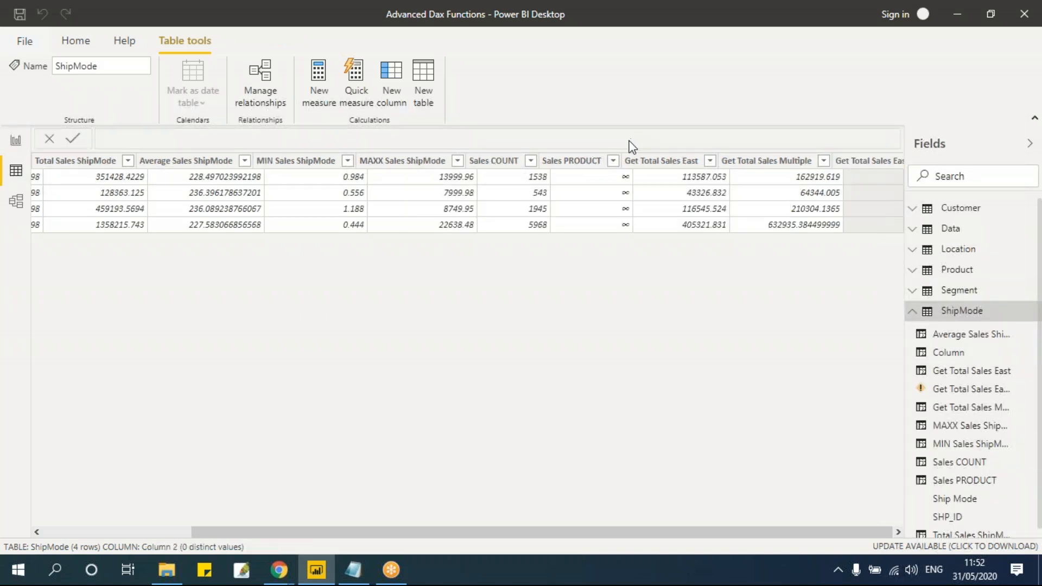
Remove the extra closing parenthesis at the end of the Get Total Sales East Measure formula and commit it
scroll(836, 531, right, 5)
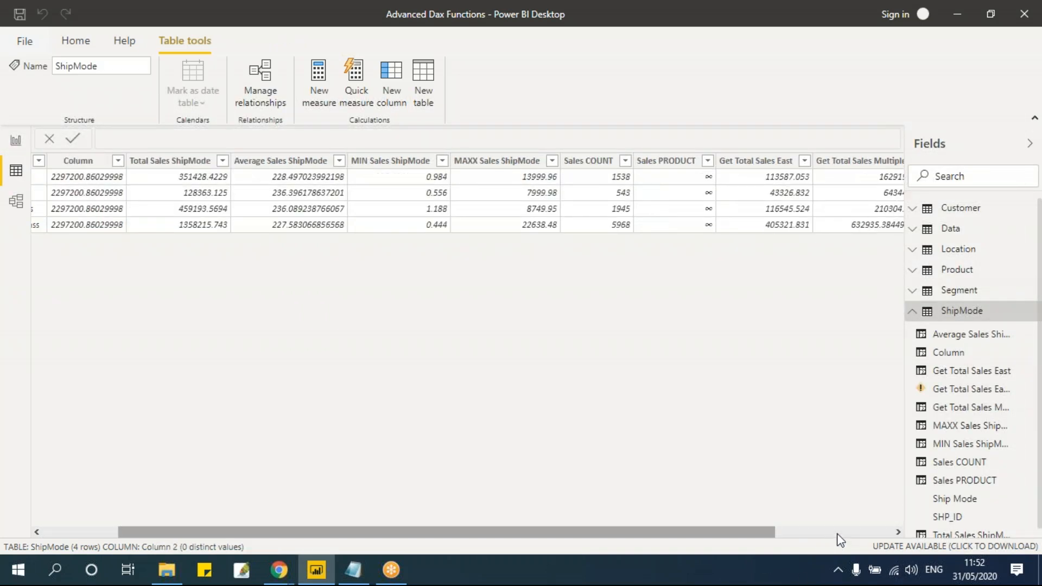
click(854, 165)
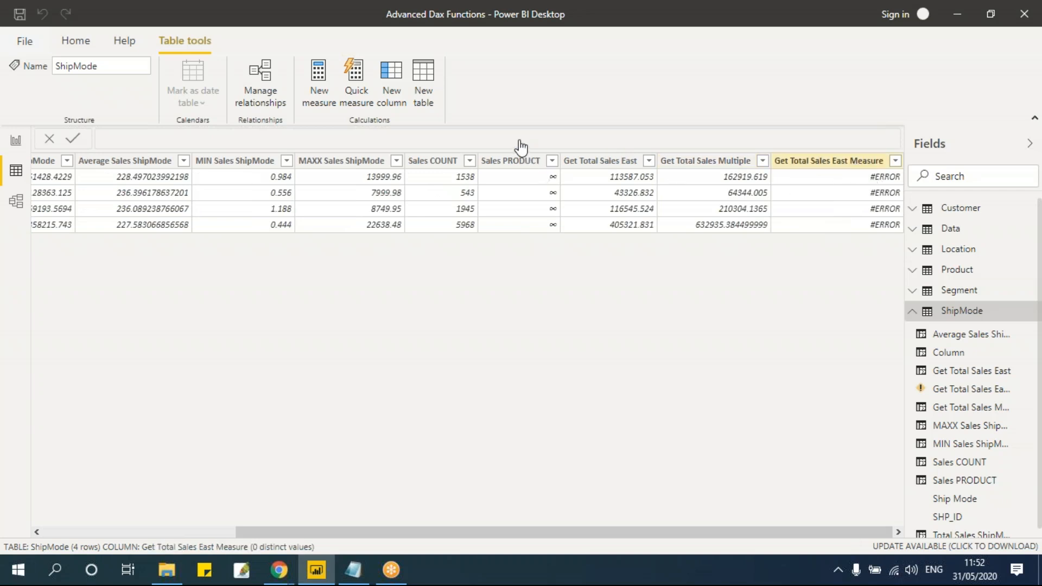
click(650, 138)
key(BackSpace)
key(Return)
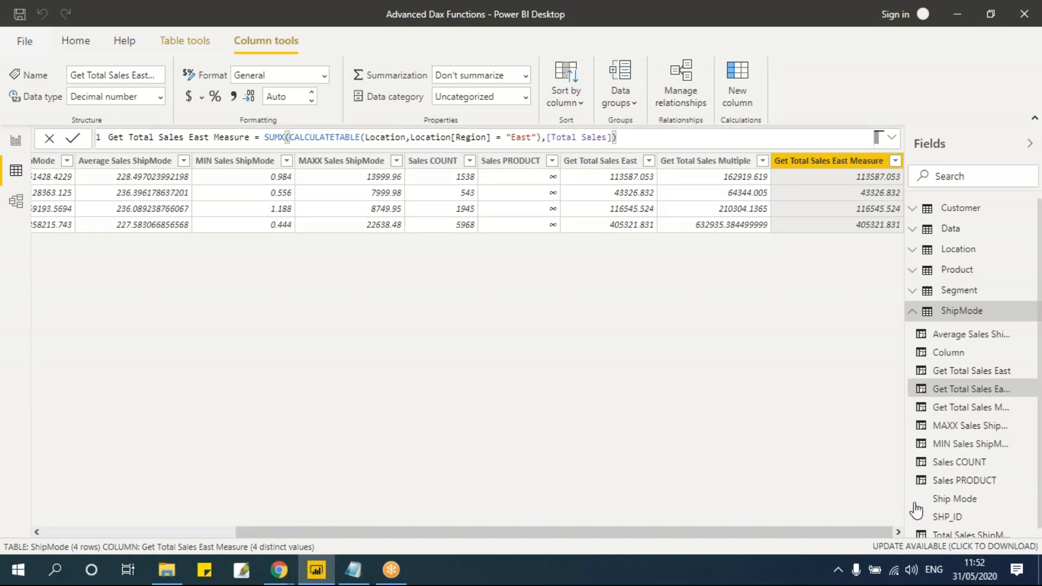
Compare the formulas and values of the Get Total Sales East and Get Total Sales East Measure columns
click(619, 161)
drag(506, 137, 688, 137)
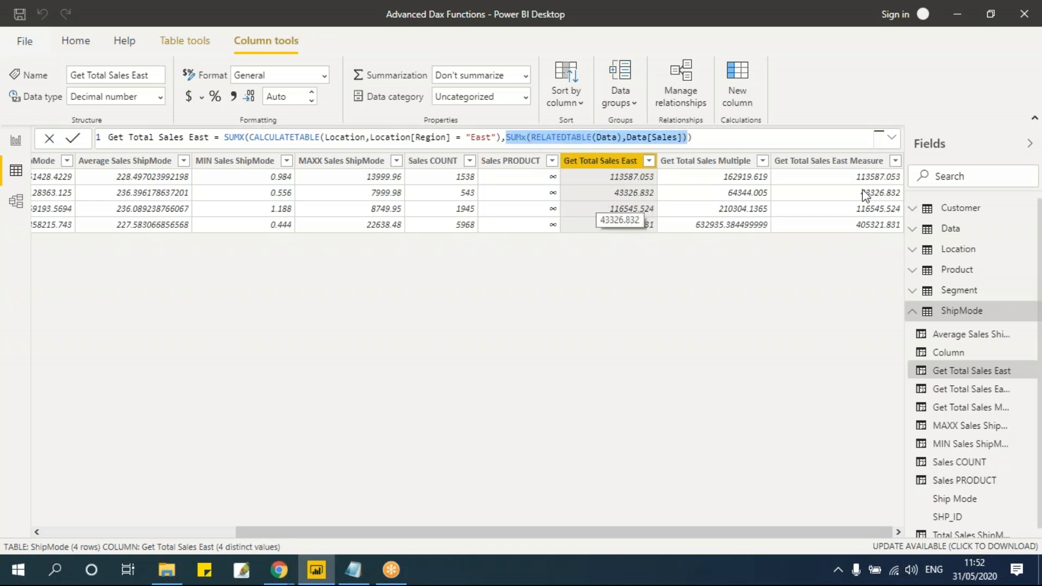
click(839, 163)
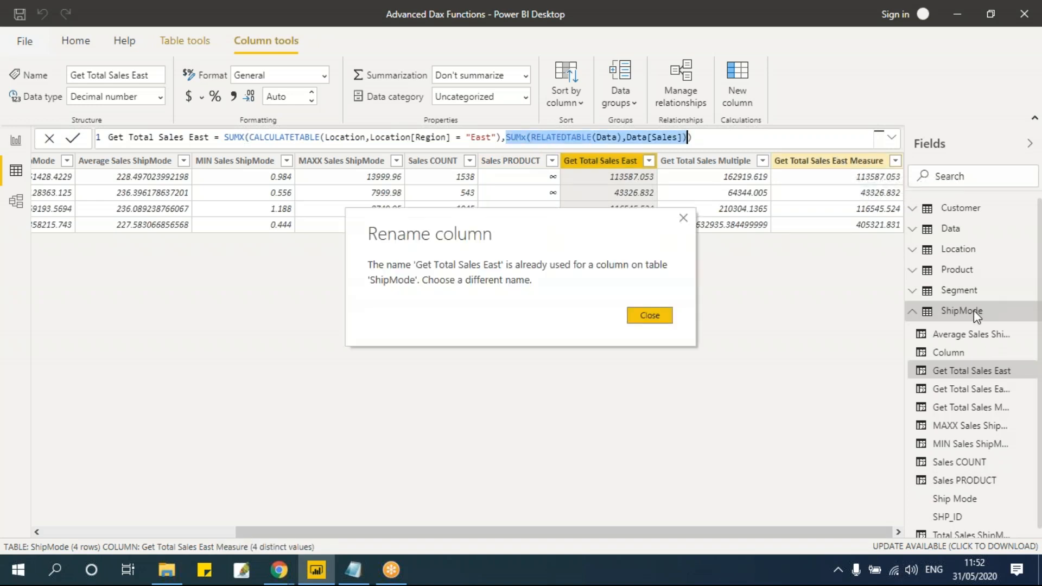
key(Escape)
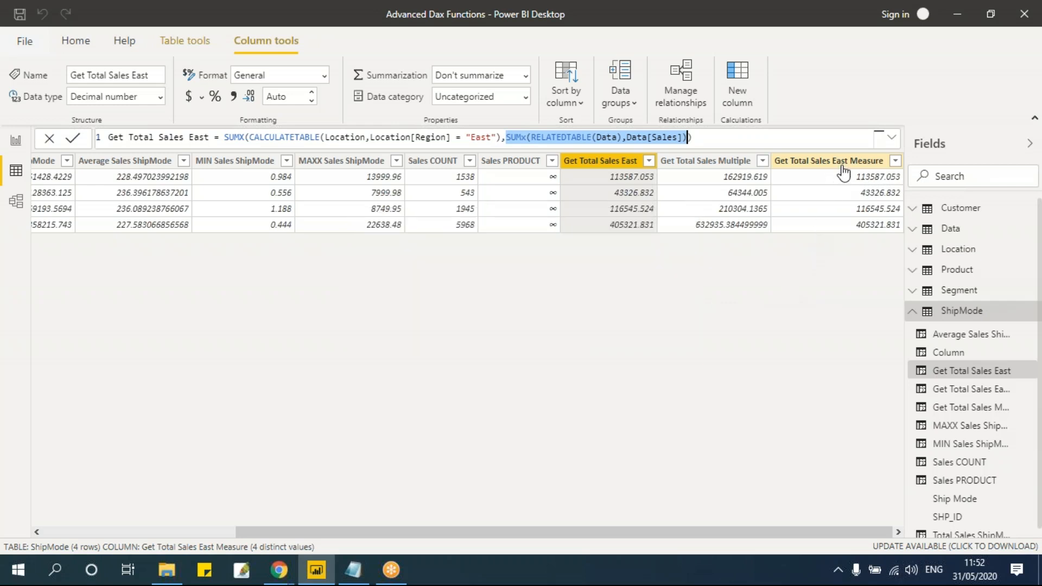
click(826, 163)
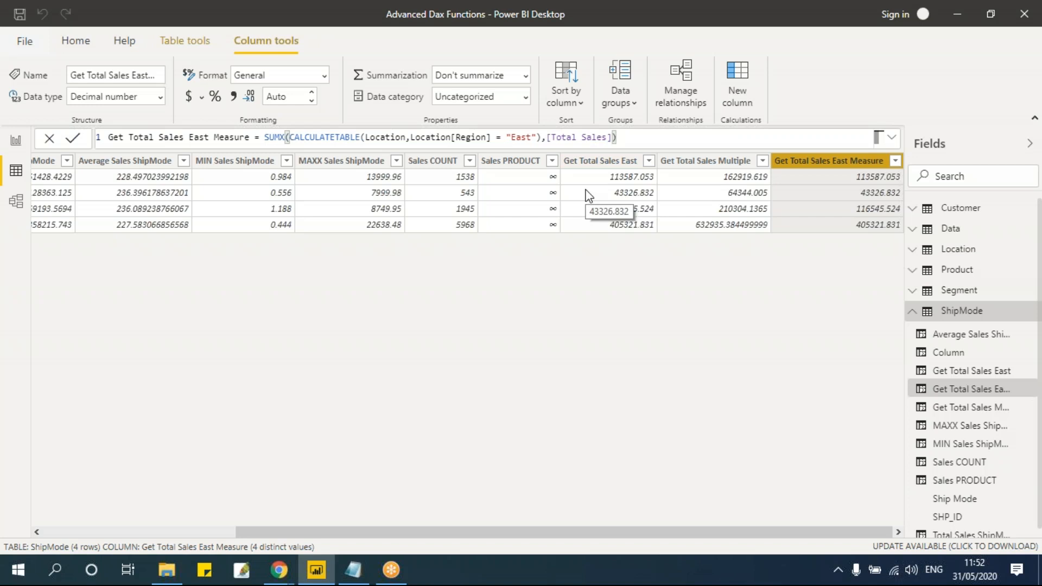
click(579, 165)
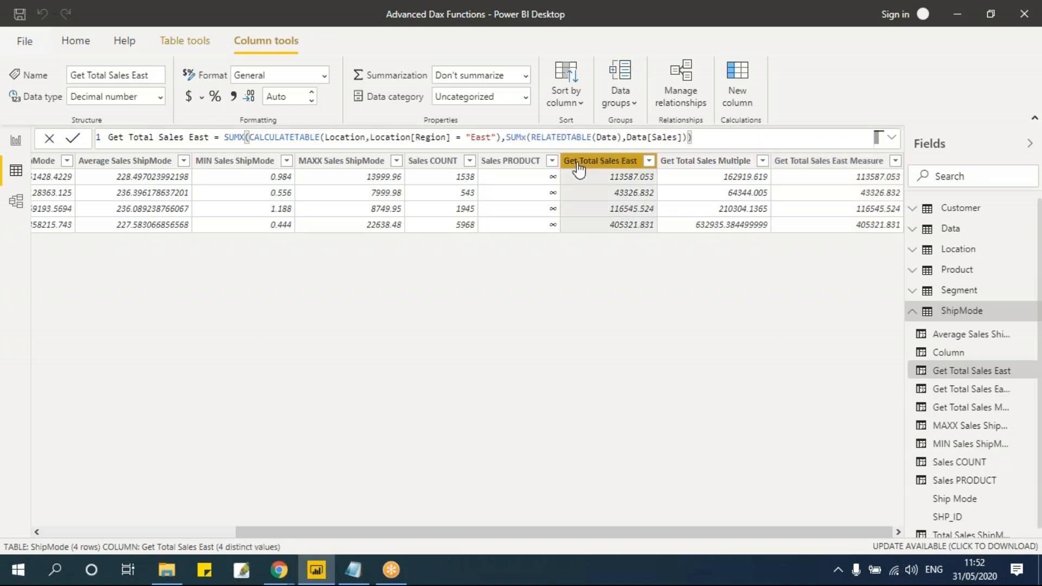
Copy the entire Get Total Sales East formula and paste it into the Functions file in Notepad, above the Measure section
click(741, 134)
key(shift+Left)
key(shift+Left)
key(shift+Left)
key(shift+Left)
key(shift+Left)
key(shift+Left)
key(shift+Left)
key(shift+Left)
key(shift+Left)
key(shift+Left)
key(shift+Left)
key(shift+Left)
key(shift+Left)
key(shift+Left)
key(shift+Left)
key(shift+Left)
key(shift+Left)
key(shift+Left)
key(shift+Left)
key(shift+Left)
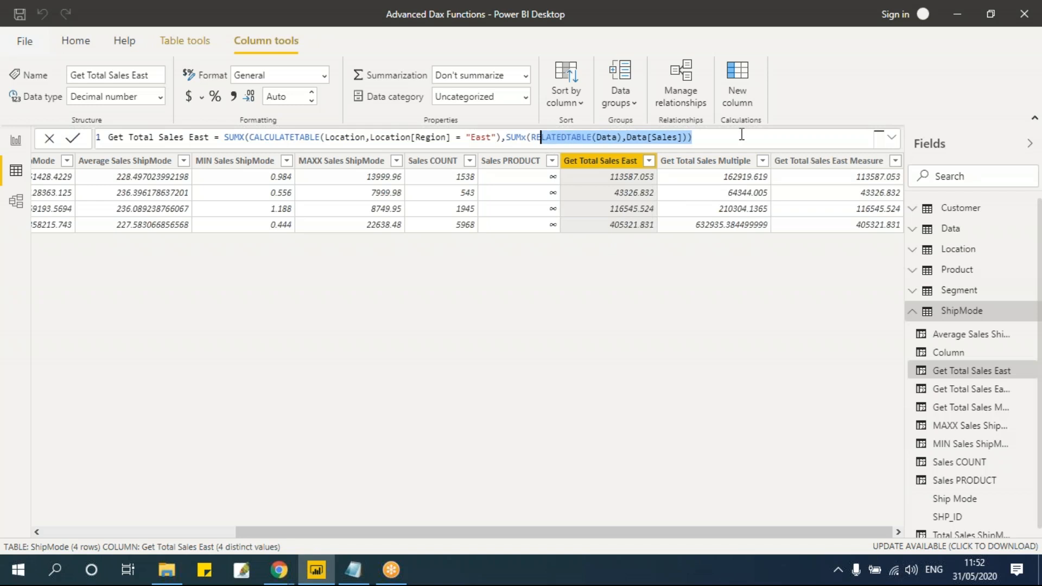
key(shift+Left)
key(shift+Left)
key(shift+Left)
key(shift+Left)
key(shift+Left)
key(shift+Left)
key(shift+Left)
key(shift+Left)
key(shift+Left)
key(shift+Left)
key(shift+Left)
key(shift+Left)
key(shift+Left)
key(shift+Left)
key(shift+Left)
key(shift+Left)
key(shift+Left)
key(shift+Left)
key(shift+Left)
key(shift+Left)
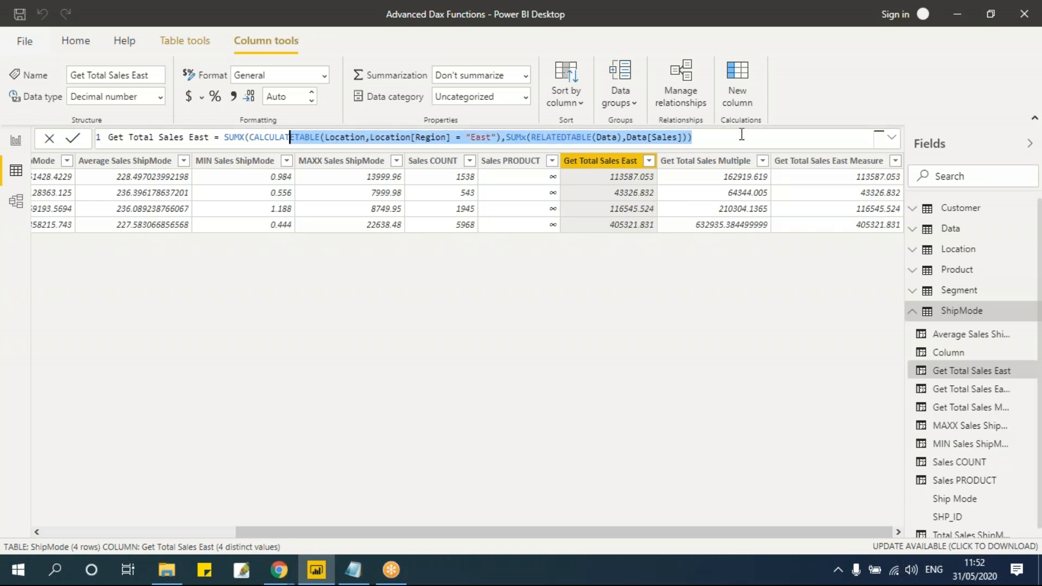
key(shift+Left)
key(shift+Left)
key(shift+Left)
key(shift+Left)
key(shift+Left)
key(shift+Left)
key(shift+Left)
key(shift+Left)
key(shift+Left)
key(shift+Left)
key(shift+Left)
key(shift+Left)
key(shift+Left)
key(shift+Left)
key(shift+Left)
key(shift+Left)
key(shift+Left)
key(shift+Left)
key(shift+Left)
key(shift+Left)
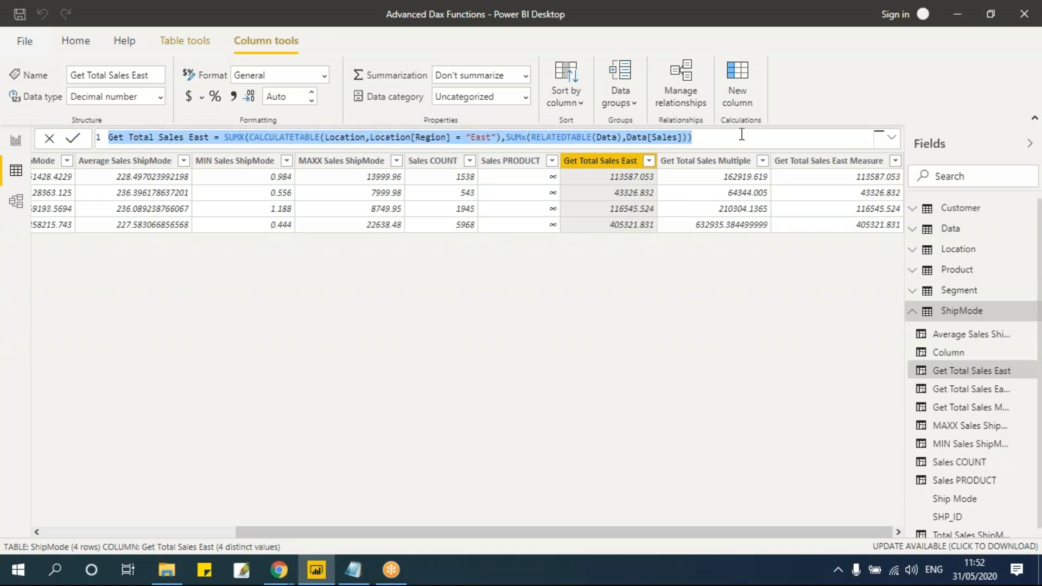
key(alt+Tab)
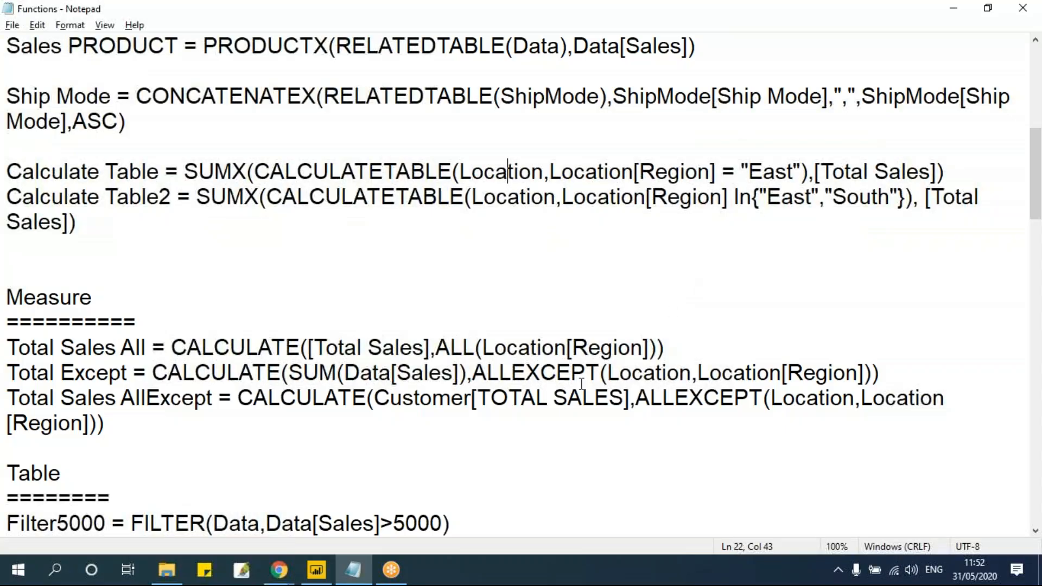
click(218, 436)
click(138, 264)
key(Return)
text(Get Total Sales East = SUMX(CALCULATETABLE(Location,Location[Region] = "East"),SUMx(RELATEDTABLE(Data),Data[Sales])))
key(Return)
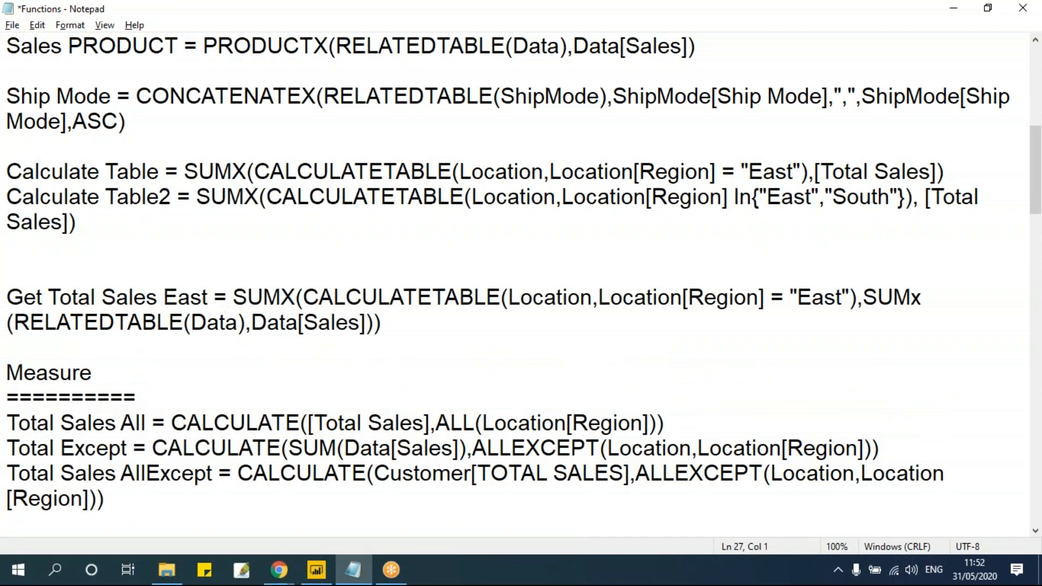
Compare [Total Sales] in the Calculate Table formula with the inner SUMx of the pasted formula, and return to Power BI
drag(816, 172, 939, 172)
click(171, 356)
click(863, 298)
click(200, 275)
key(alt+Tab)
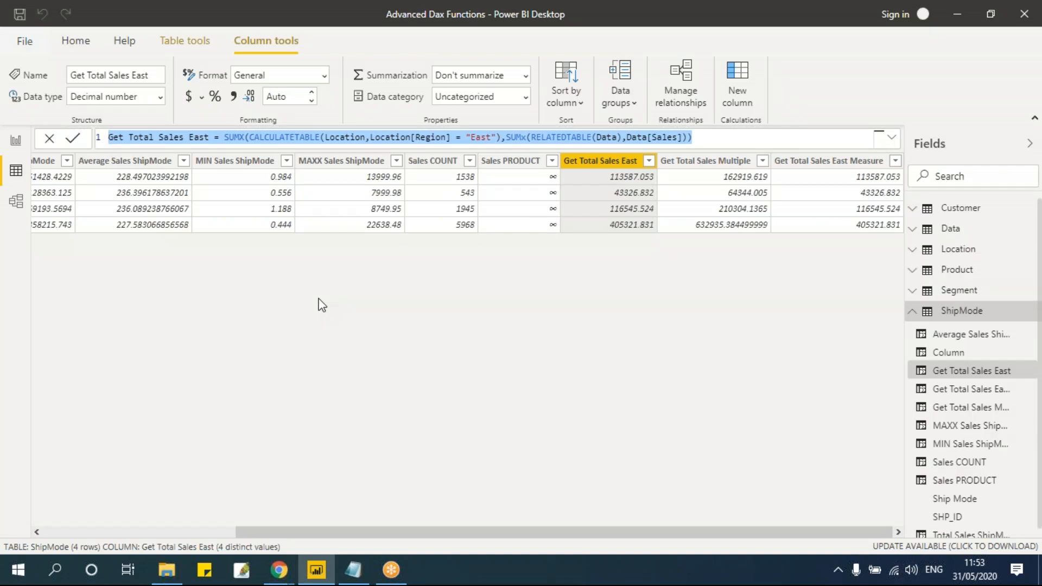
Review the RELATEDTABLE and CALCULATETABLE formulas in the Notepad file, highlighting CALCULATETABLE and SUMX in the Calculate Table line
key(alt+Tab)
scroll(380, 261, up, 4)
click(328, 215)
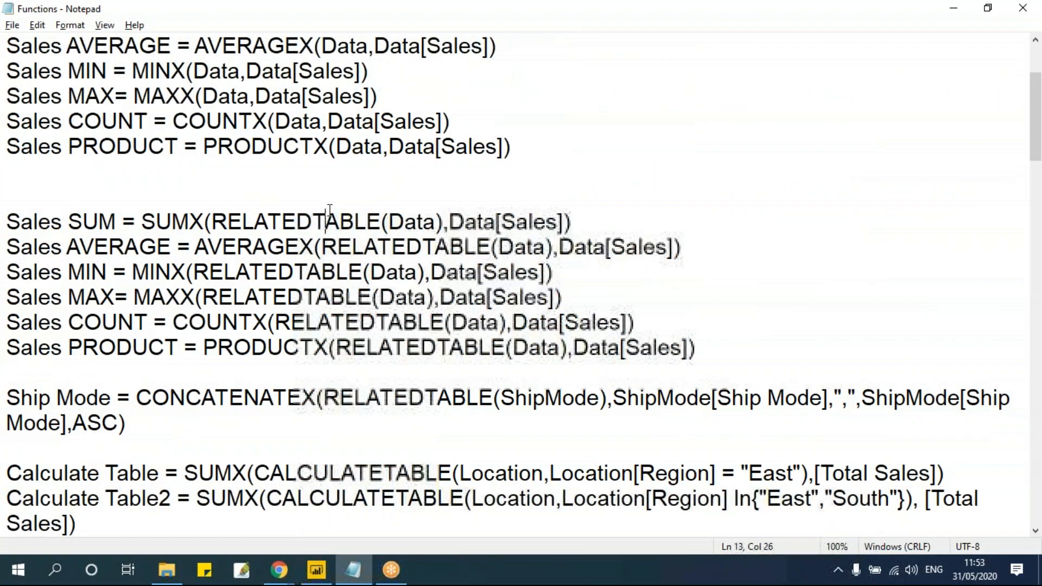
scroll(329, 210, down, 3)
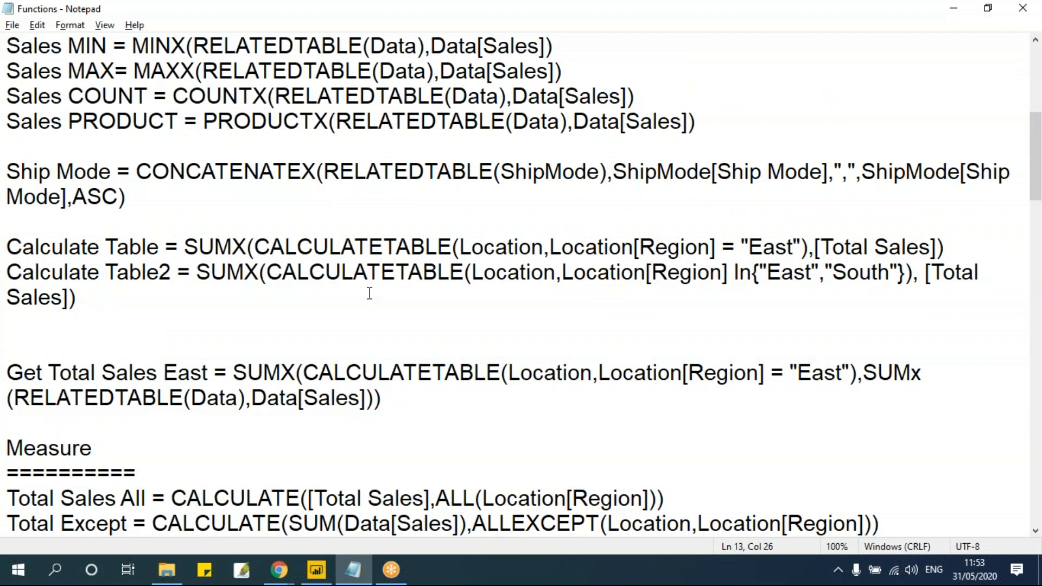
drag(270, 248, 437, 248)
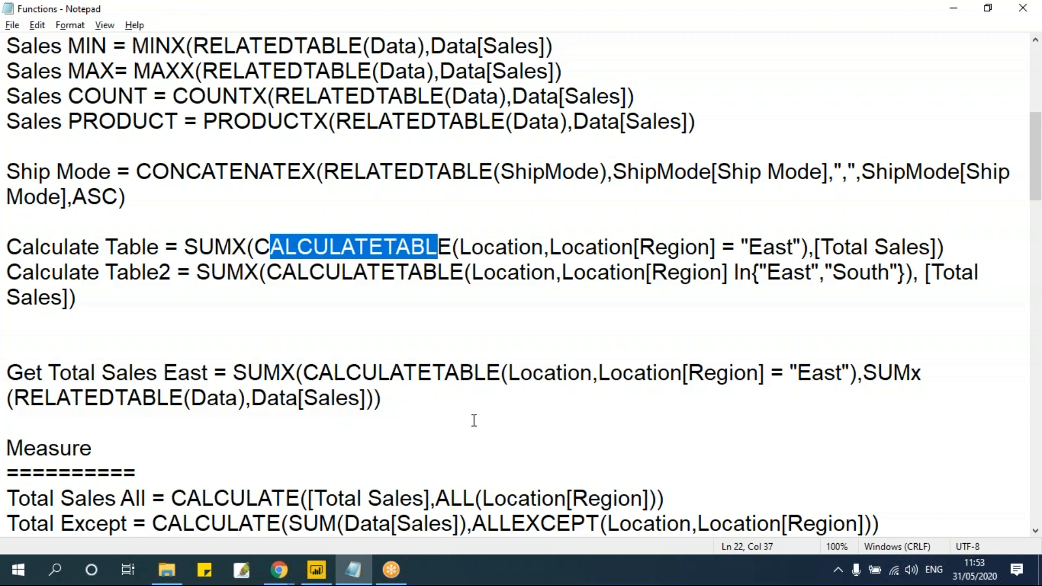
click(186, 304)
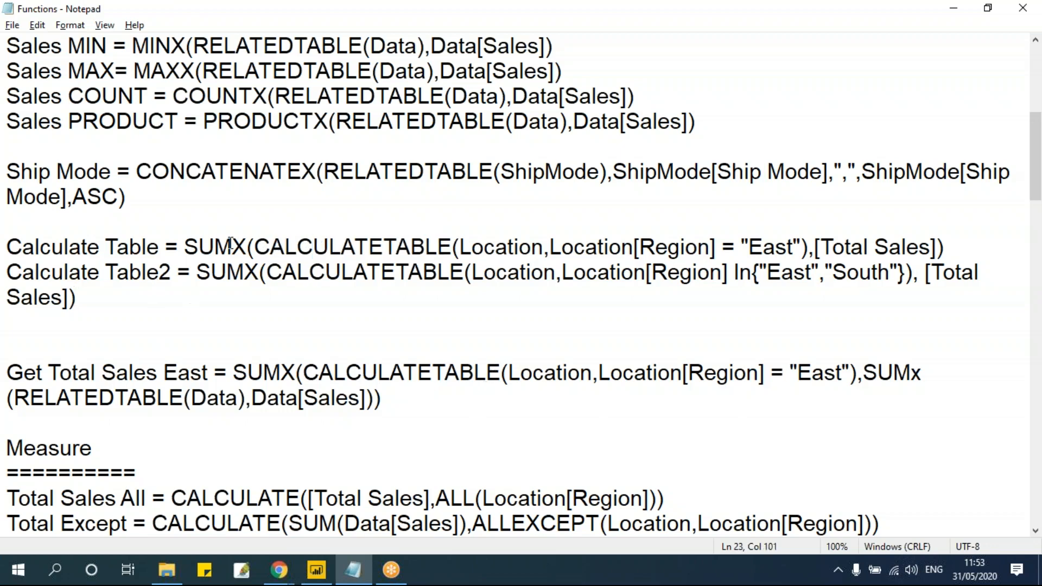
drag(184, 248, 232, 248)
scroll(249, 304, up, 2)
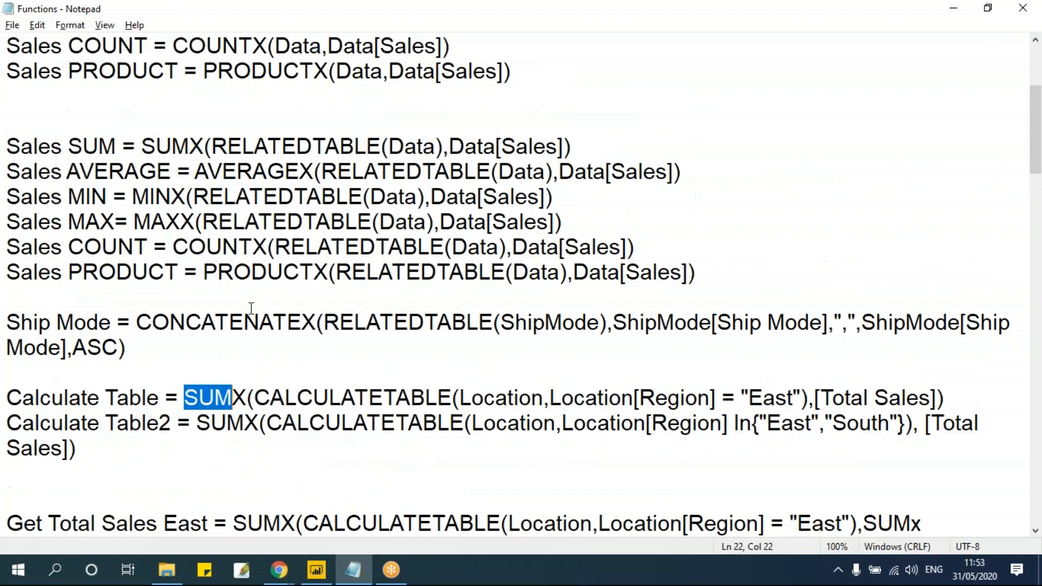
click(156, 147)
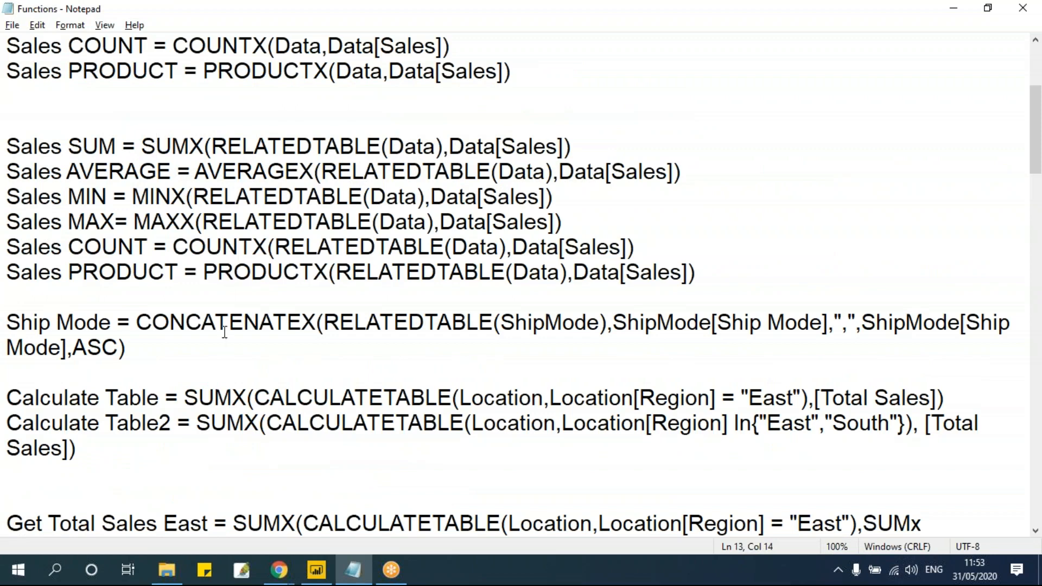
Examine the CALCULATE formulas with ALL and ALLEXCEPT under the notes' Measure heading
click(349, 368)
scroll(387, 354, down, 5)
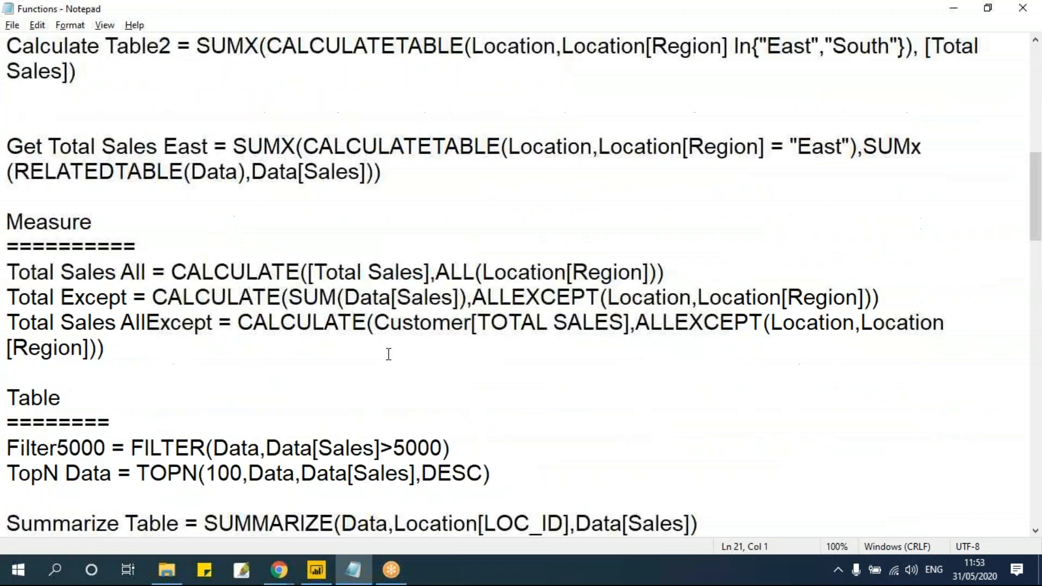
click(239, 324)
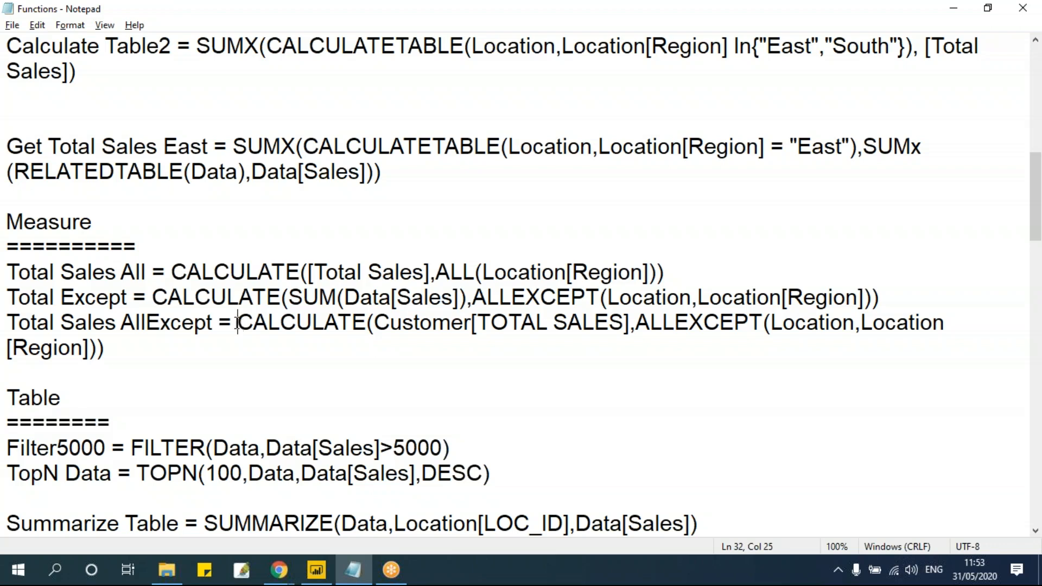
click(352, 195)
Switch to Power BI and, in the report, add a second page with a pasted copy of the Ship Mode and Sales table
key(alt+Tab)
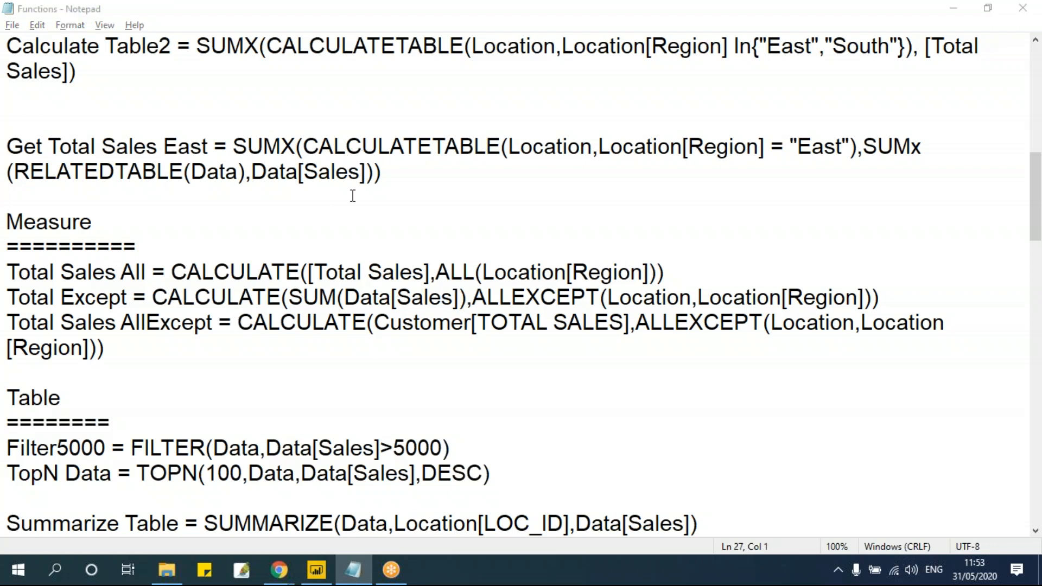
click(951, 233)
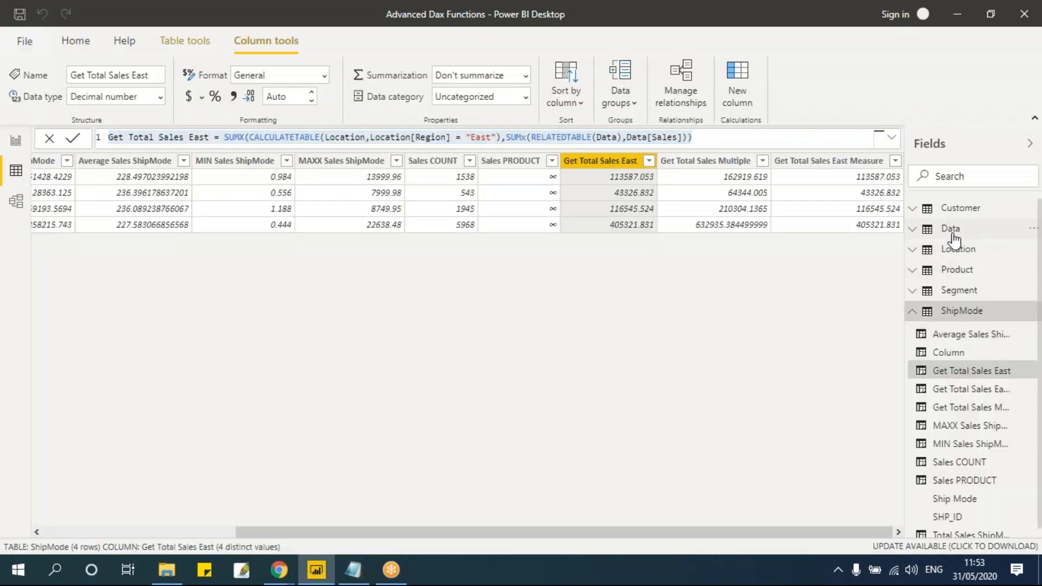
click(16, 140)
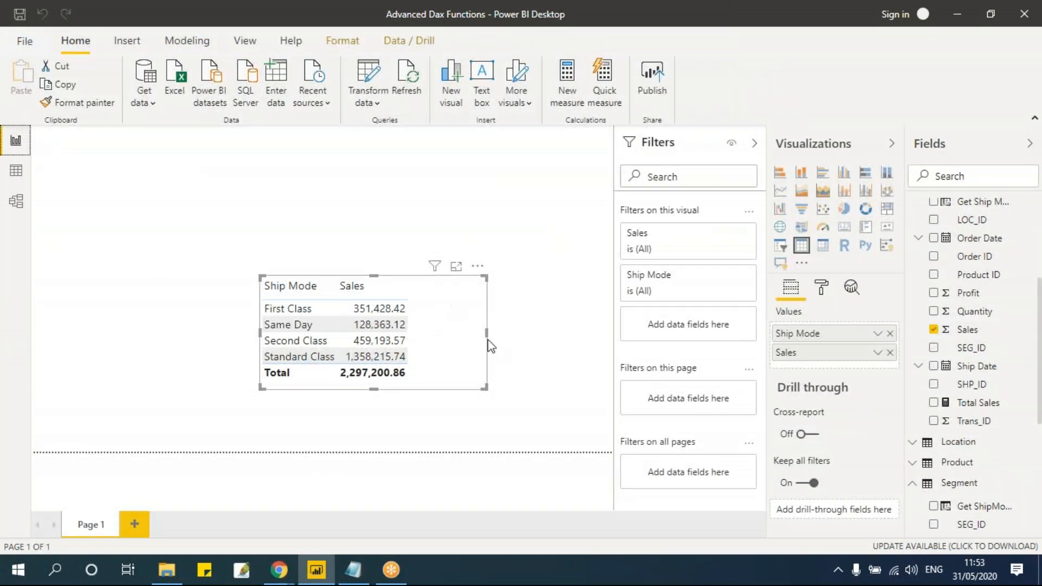
click(129, 525)
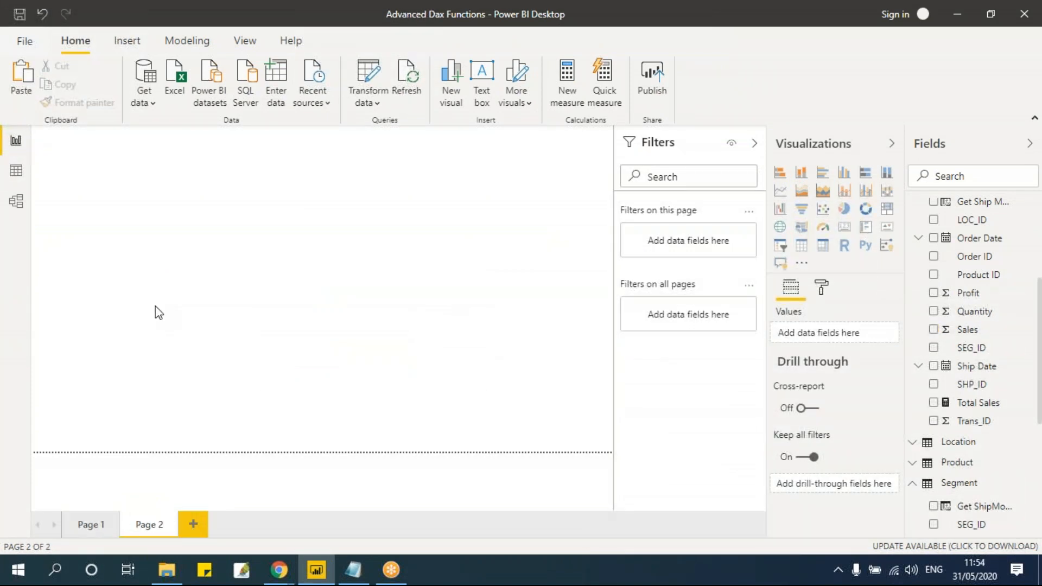
key(ctrl+v)
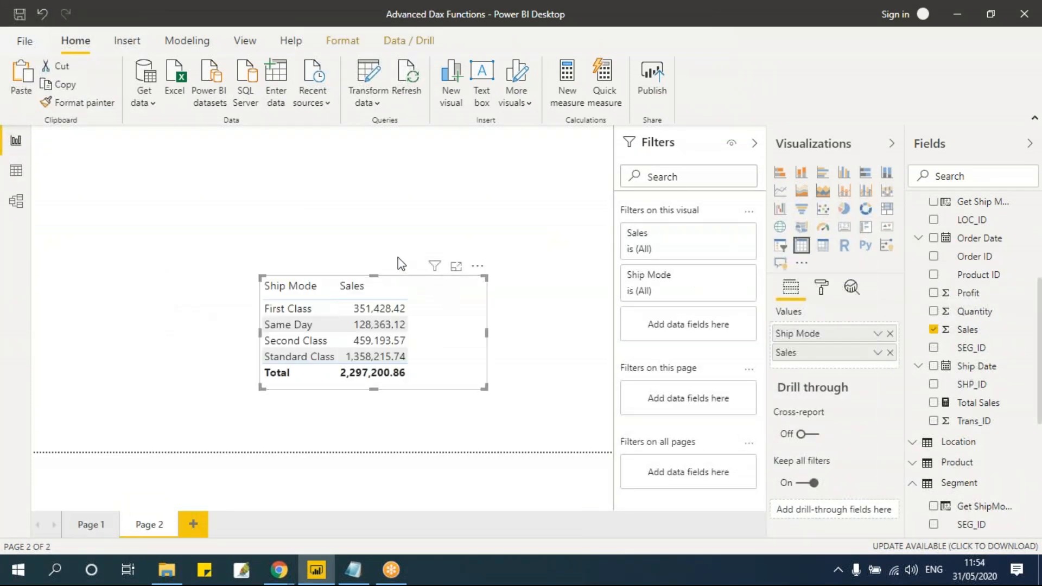
click(451, 295)
drag(454, 349, 410, 353)
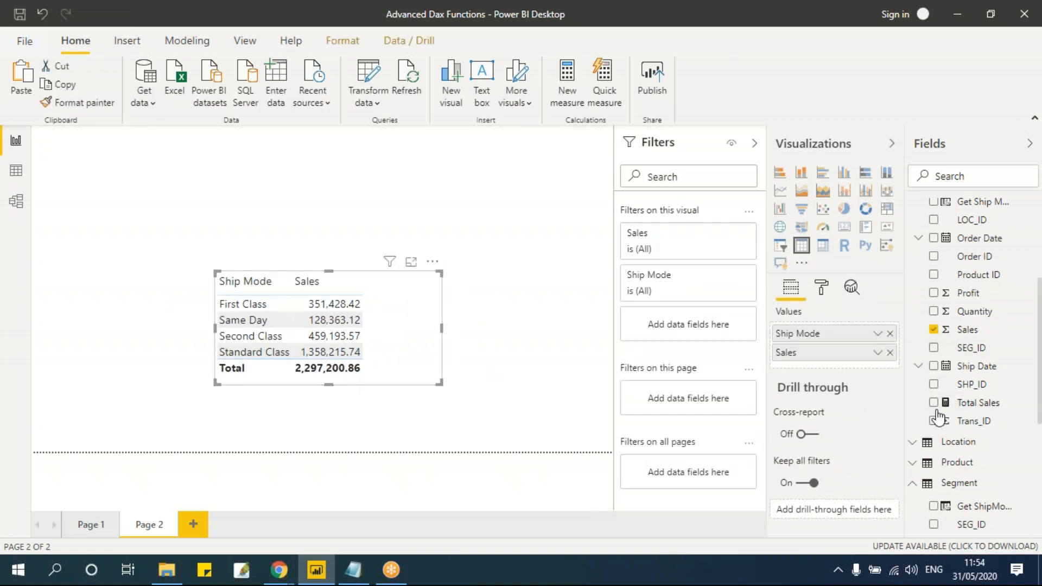
Replace Ship Mode in the Page 2 table with the Location table's Region field, placed before Sales
scroll(921, 243, up, 5)
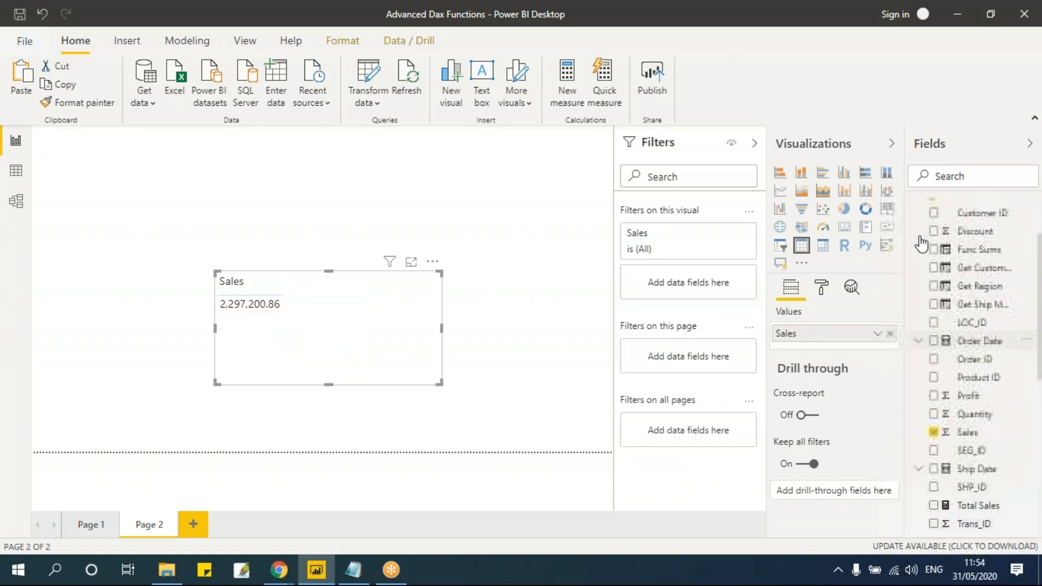
click(913, 270)
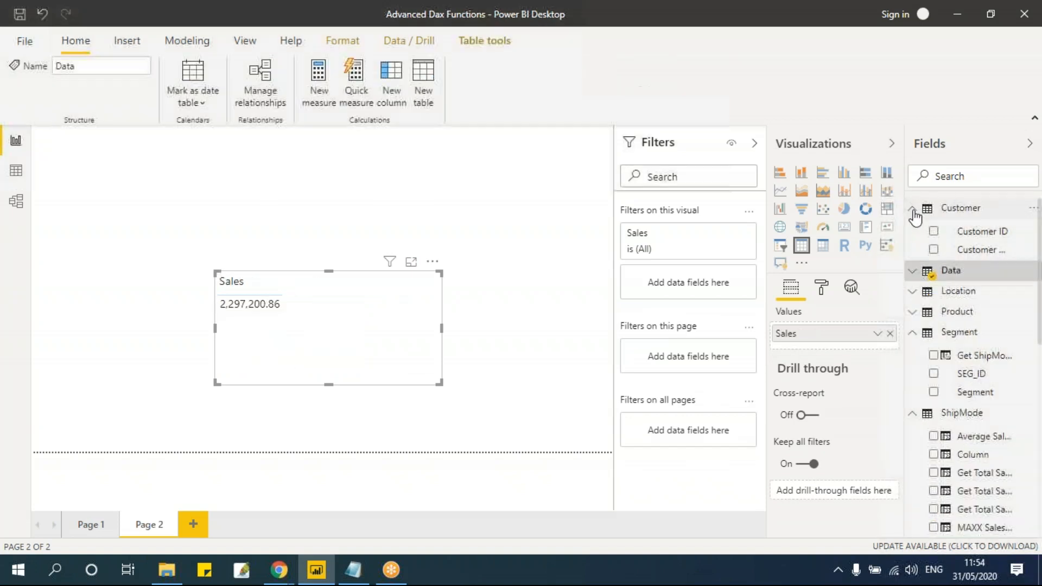
click(913, 207)
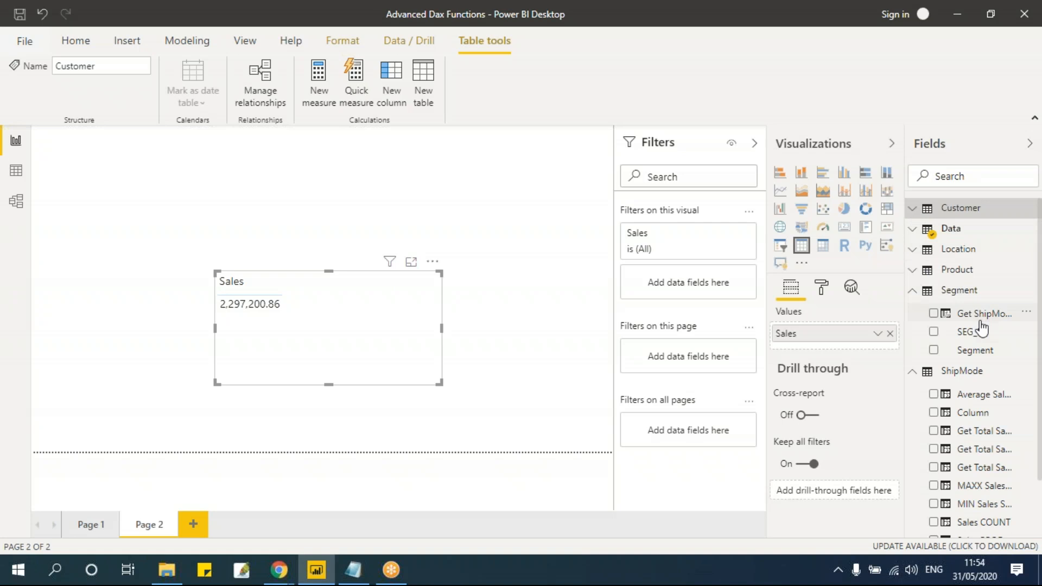
click(912, 290)
click(912, 312)
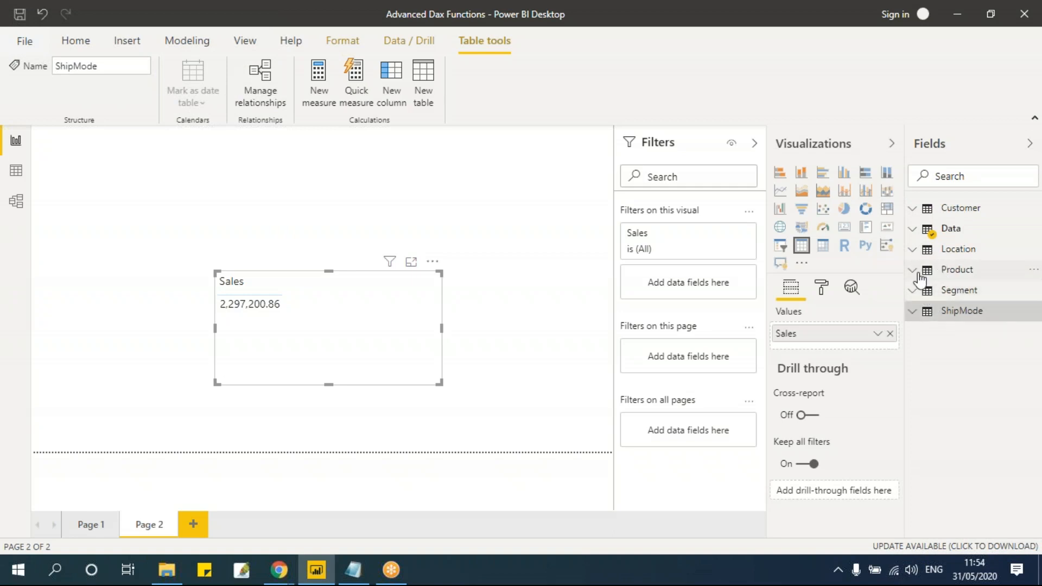
click(913, 250)
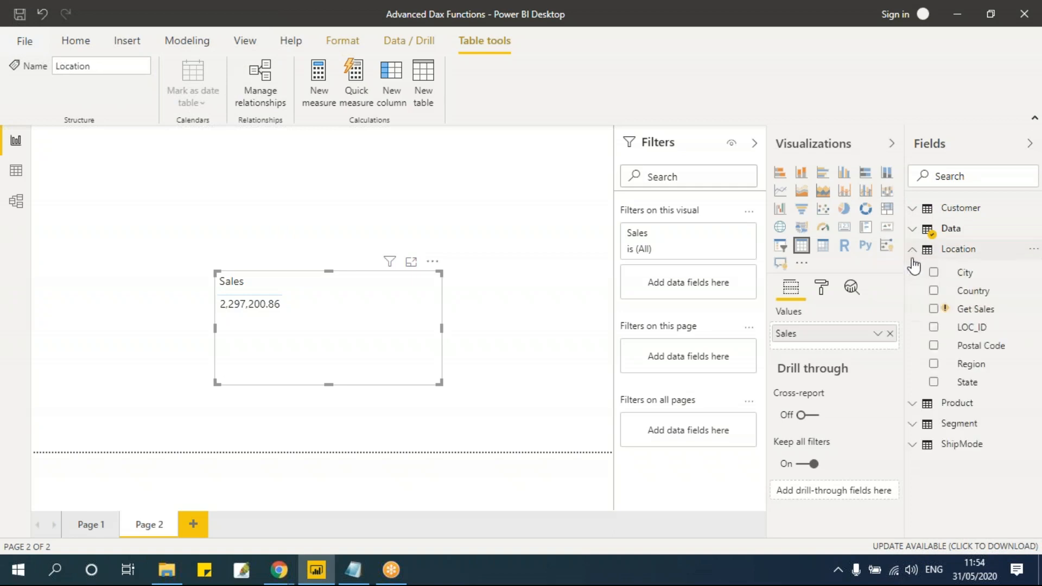
click(934, 364)
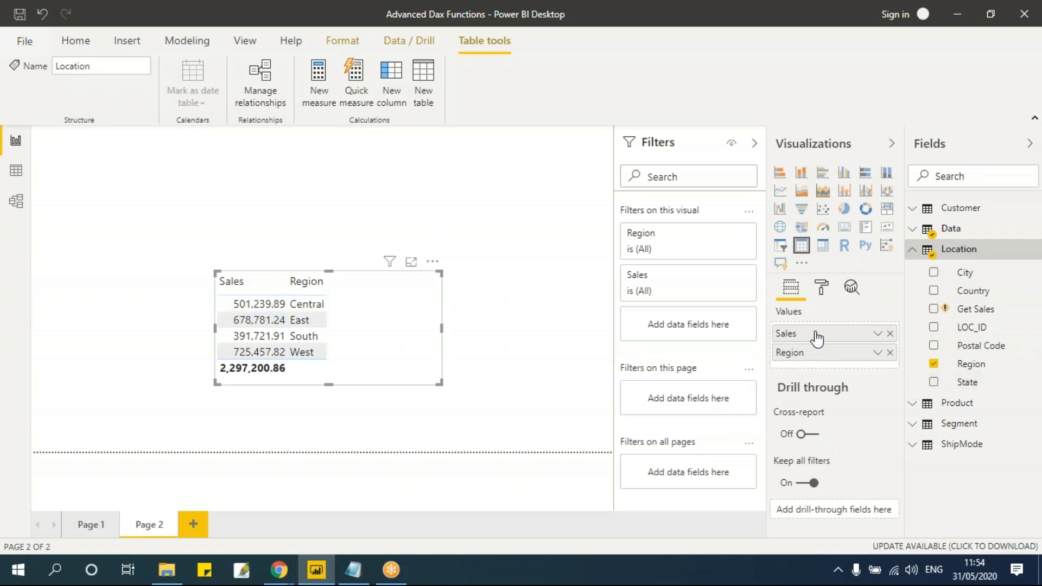
drag(816, 351, 819, 333)
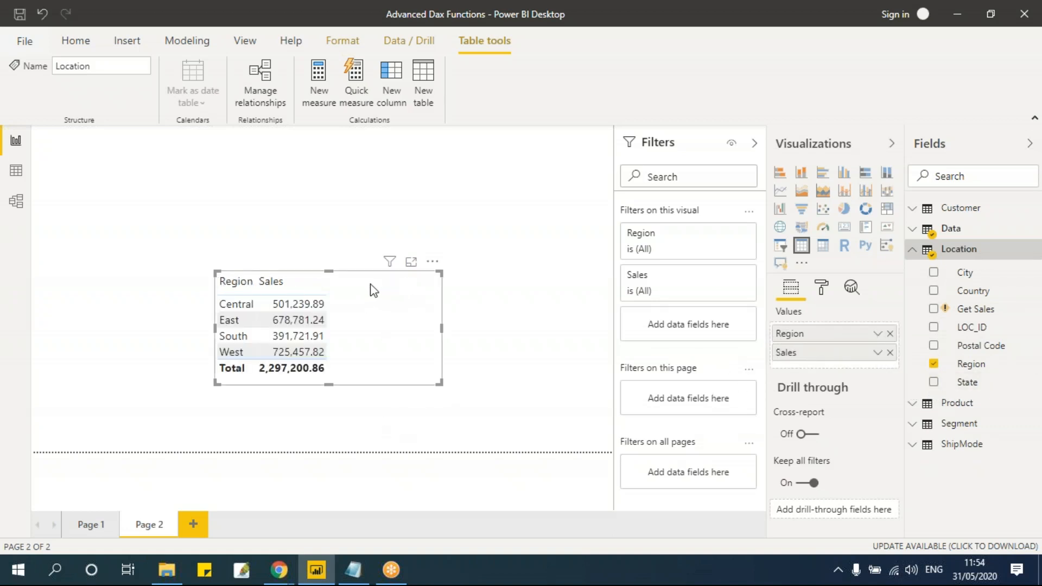
Move the Region sales table slightly lower on the page and make it taller
drag(407, 344, 381, 359)
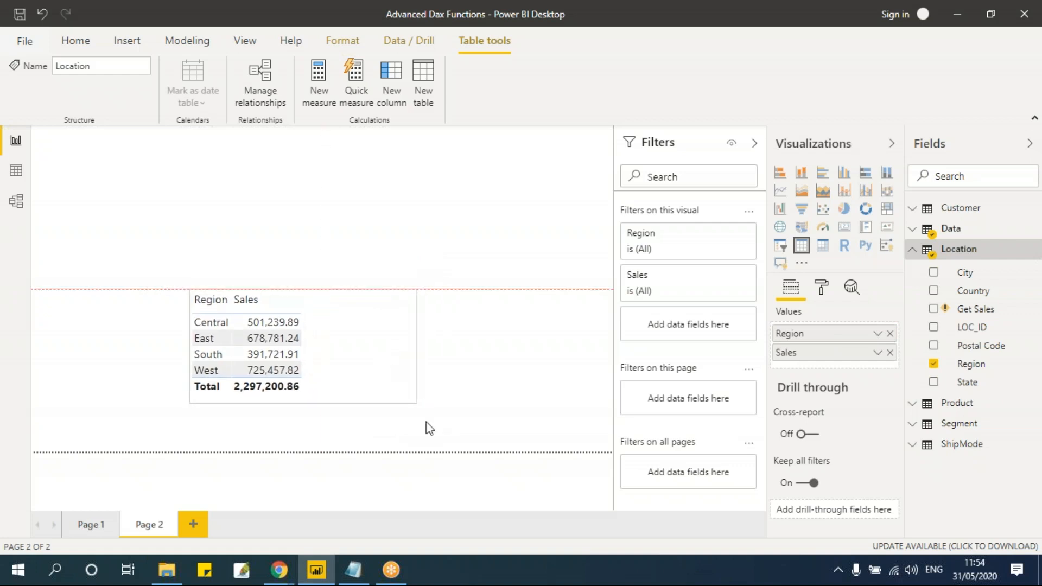
drag(415, 403, 421, 430)
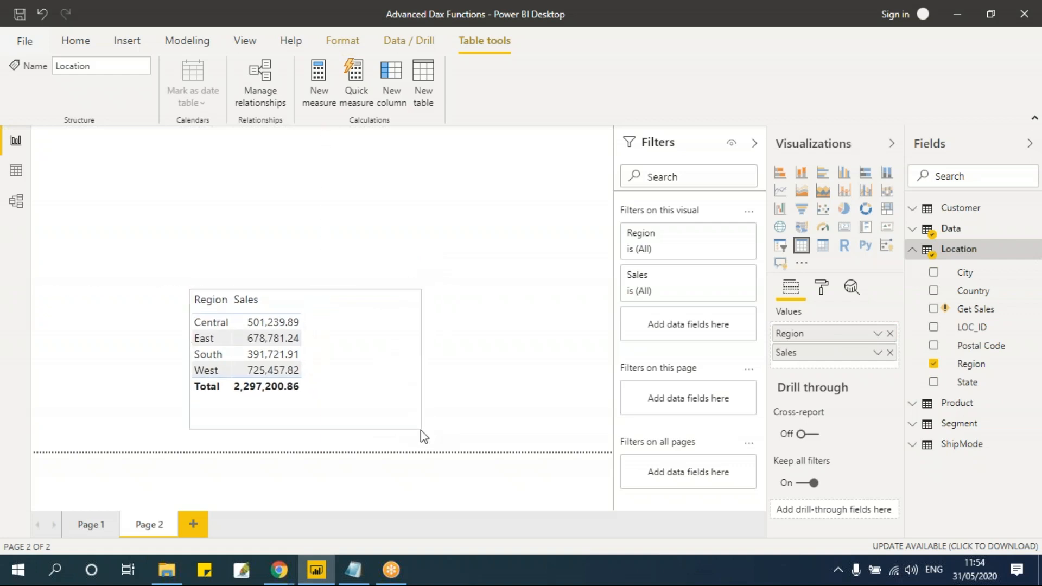
click(512, 389)
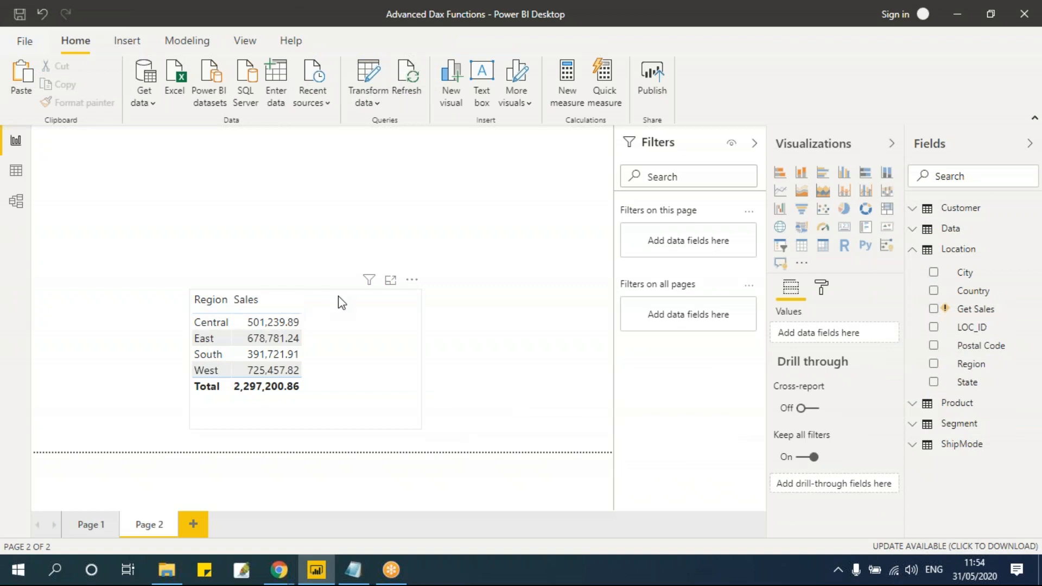
click(356, 349)
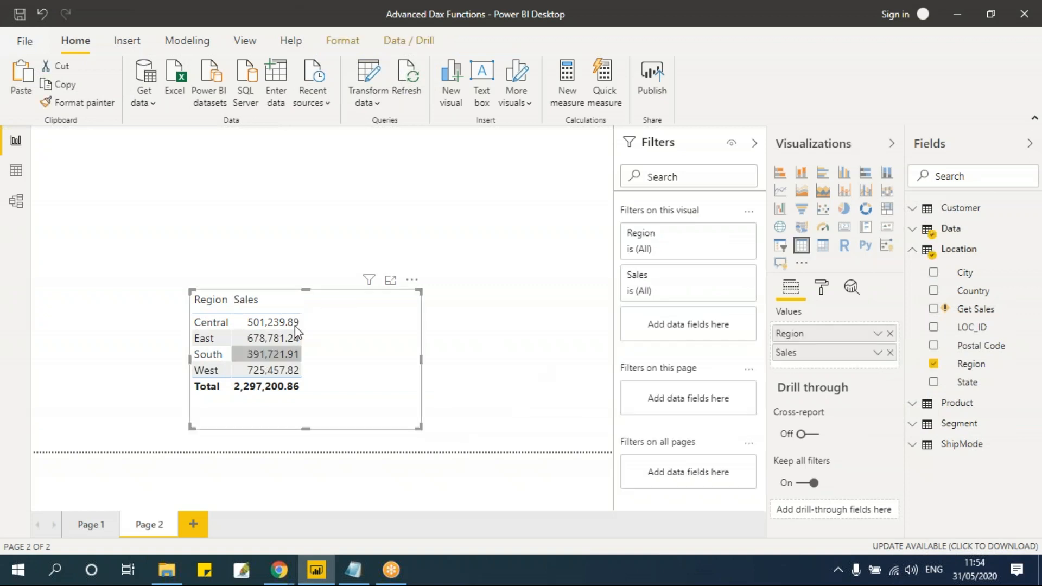
Replace the Sales field in the region table with the Data table's Total Sales measure
click(890, 352)
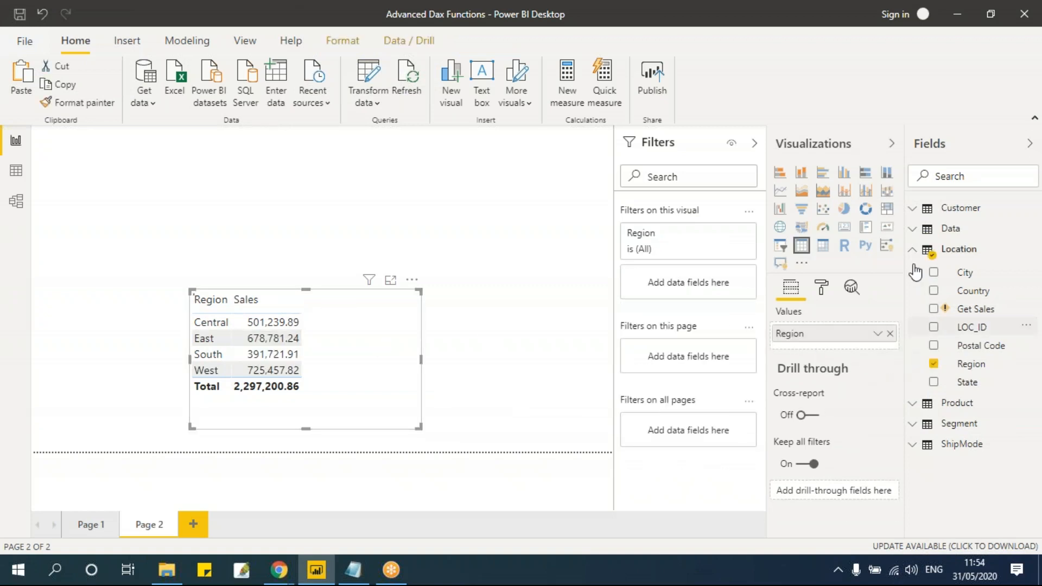
click(917, 235)
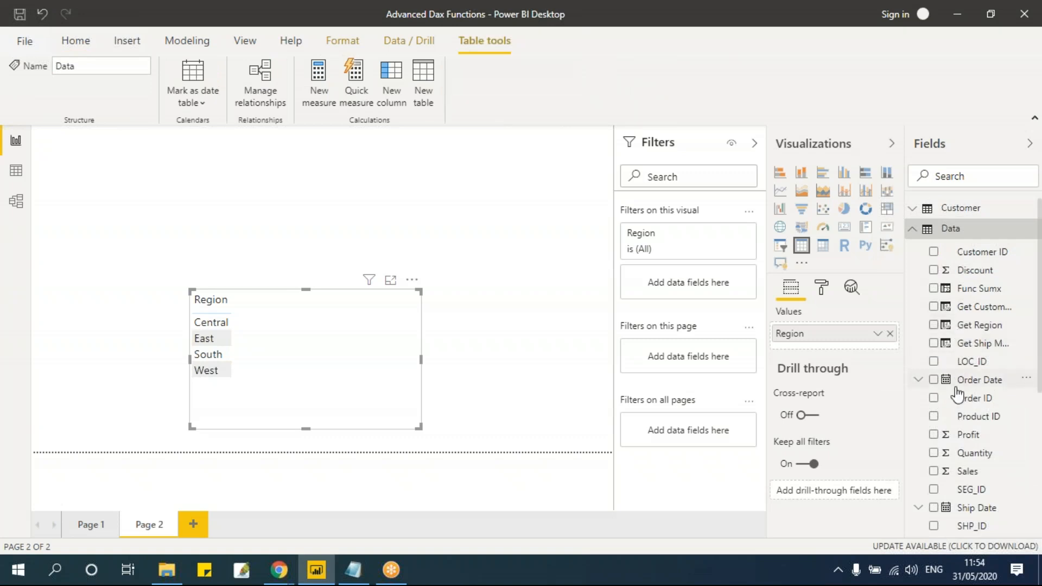
scroll(959, 394, down, 2)
scroll(958, 395, down, 2)
click(933, 391)
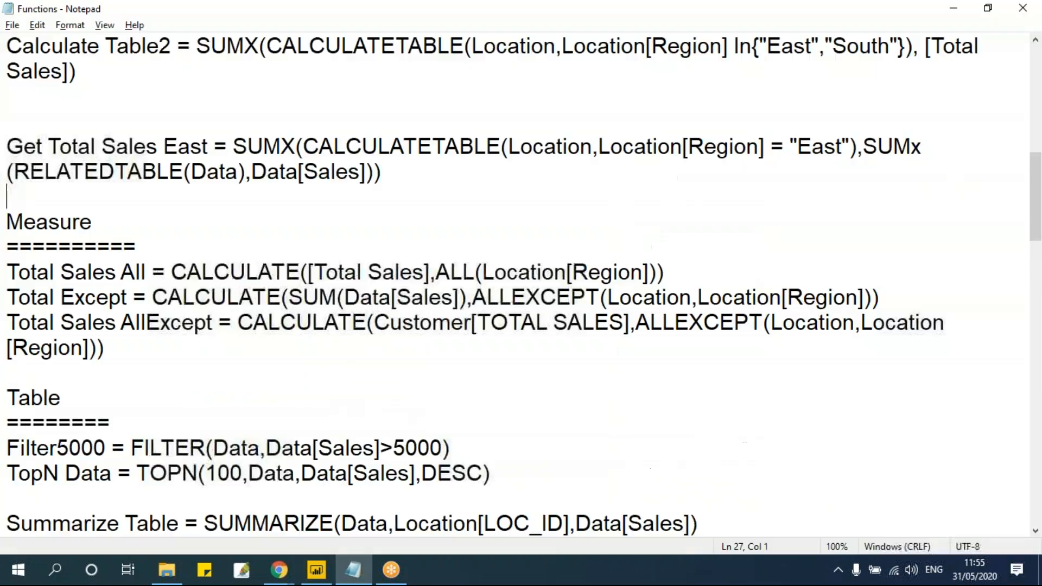
Compare the report table with the Measure formulas in the Notepad notes, ending in Power BI
key(alt+Tab)
click(389, 371)
key(alt+Tab)
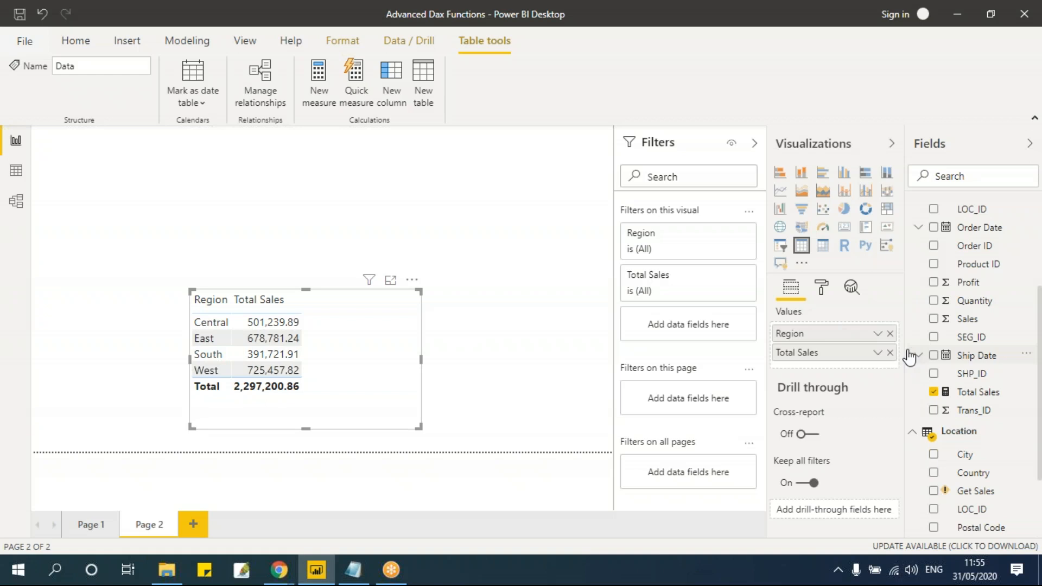
Replace Region with State as the table's first column, and display the Total Sales measure's formula
click(890, 333)
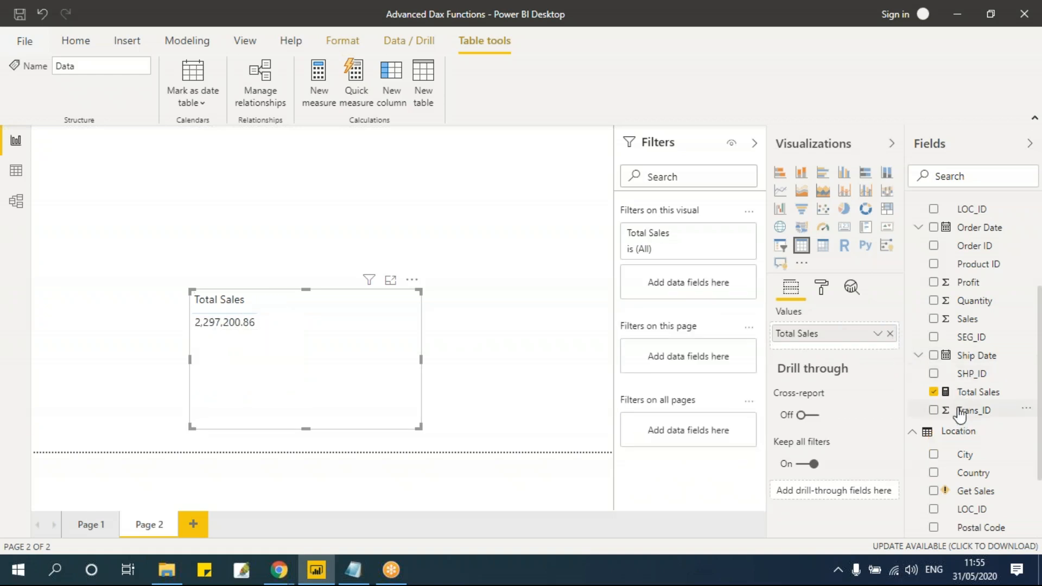
scroll(947, 488, down, 3)
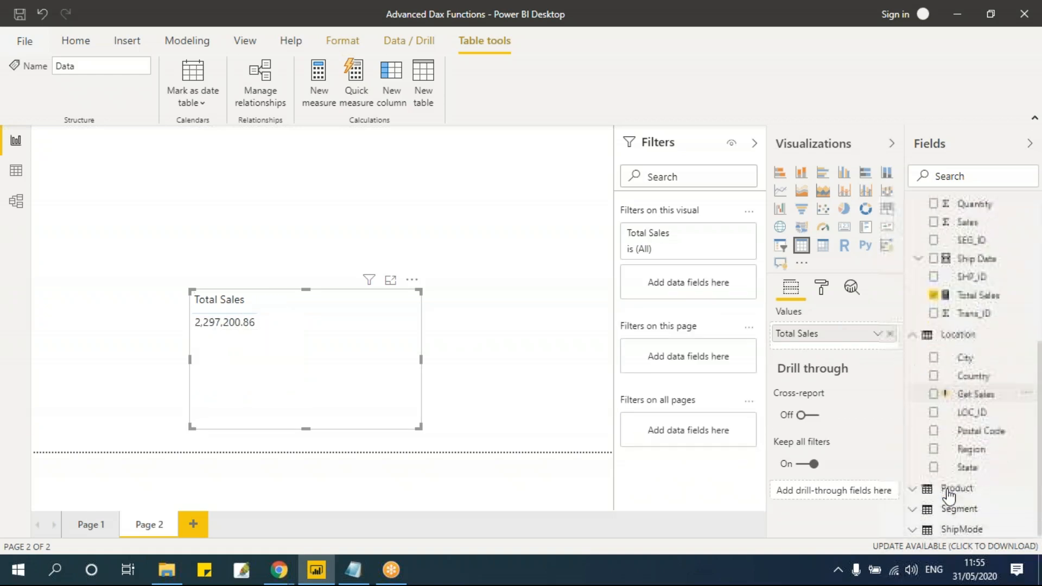
click(934, 465)
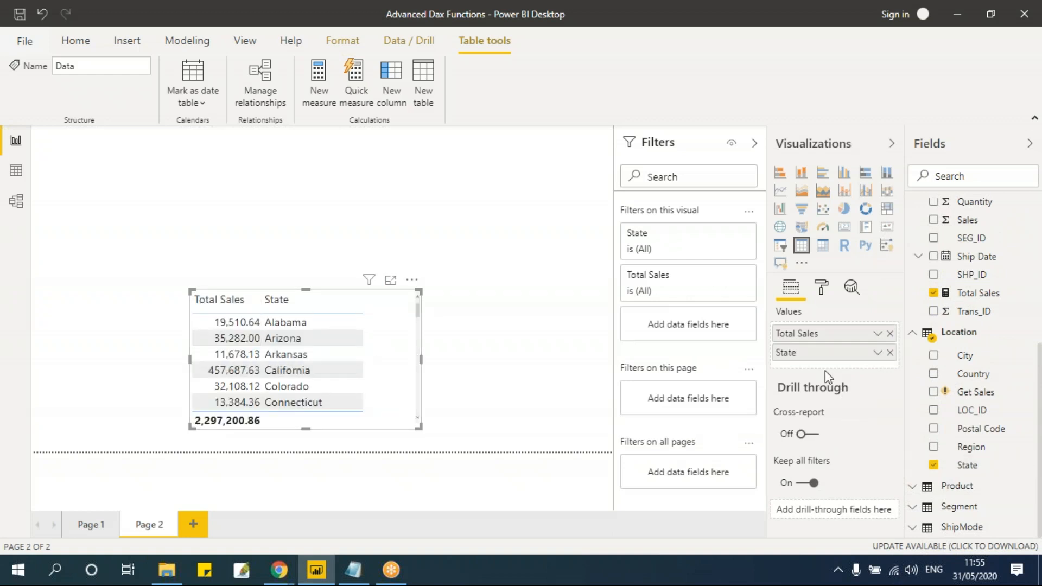
drag(816, 355, 818, 332)
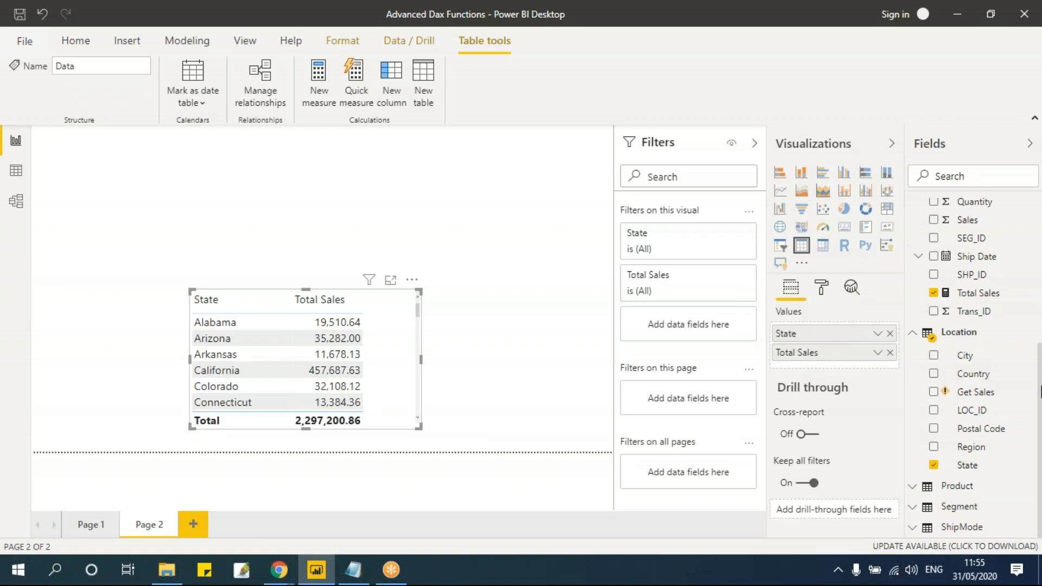
click(985, 296)
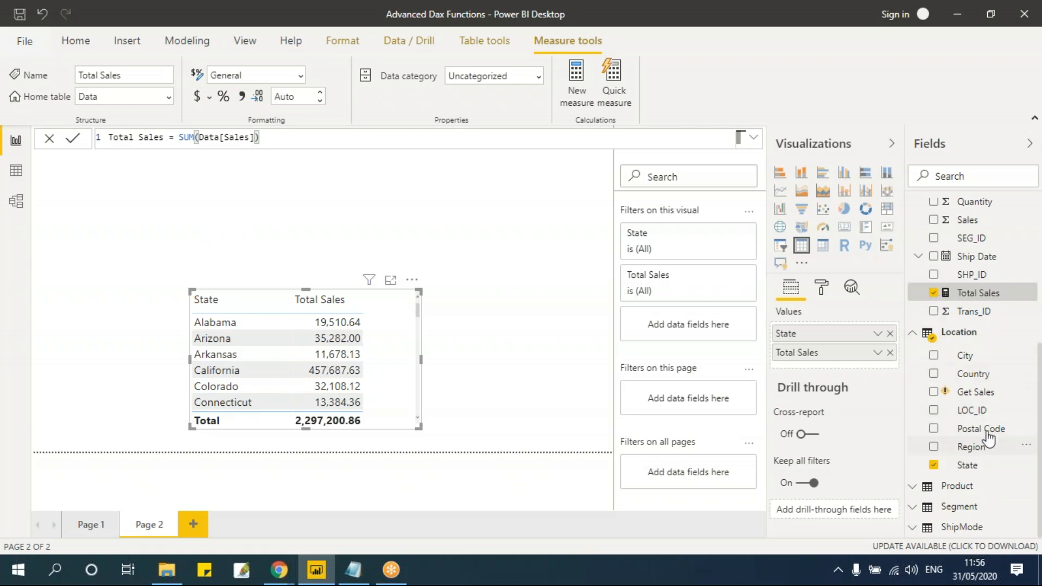
Swap State back to Region in the table, placing Region before Total Sales
click(933, 464)
click(933, 446)
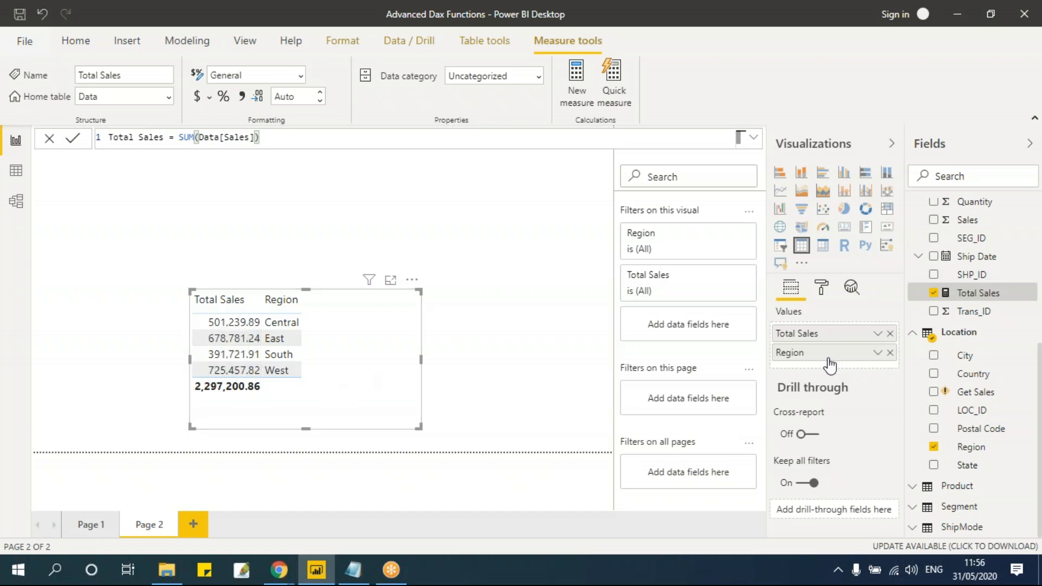
drag(830, 341, 829, 363)
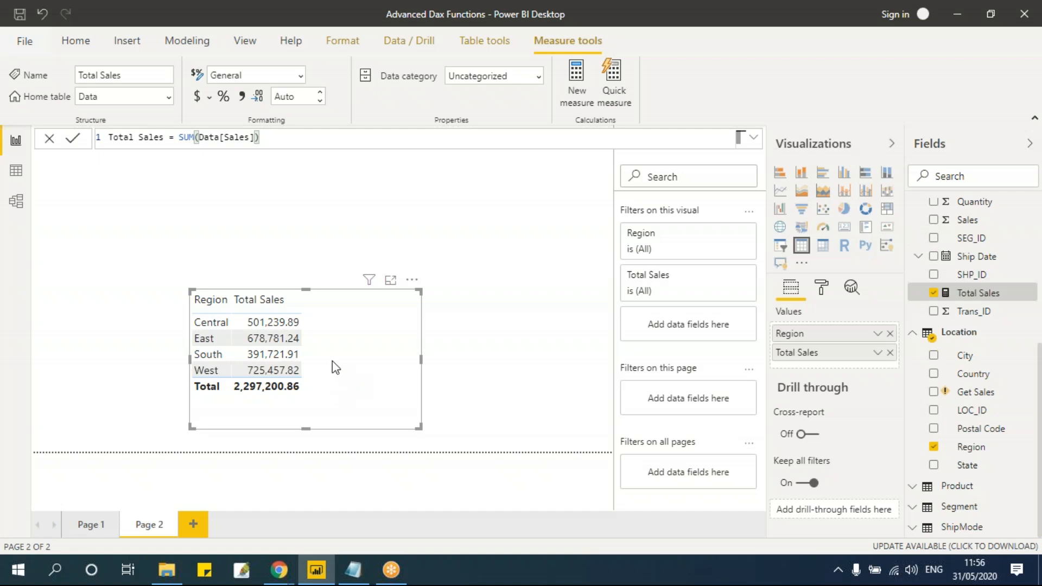
In the Notepad notes, compare CALCULATETABLE in Calculate Table2 with CALCULATE and [Total Sales] in Total Sales All, and return to Power BI
key(alt+Tab)
click(371, 298)
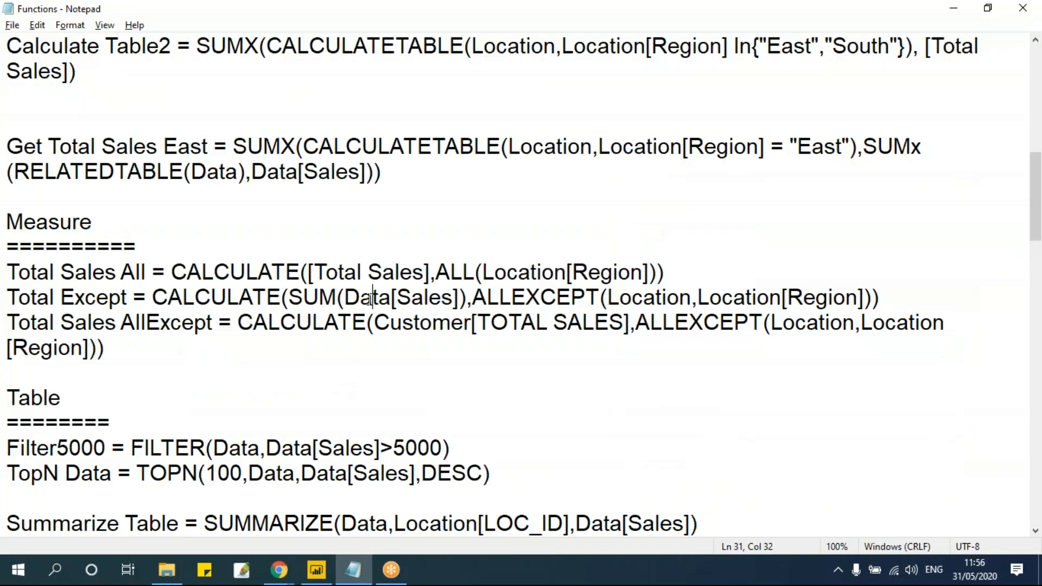
scroll(369, 299, up, 1)
drag(267, 121, 459, 145)
scroll(379, 324, down, 1)
drag(171, 272, 302, 272)
click(253, 297)
key(Up)
key(Up)
drag(308, 273, 429, 283)
key(alt+Tab)
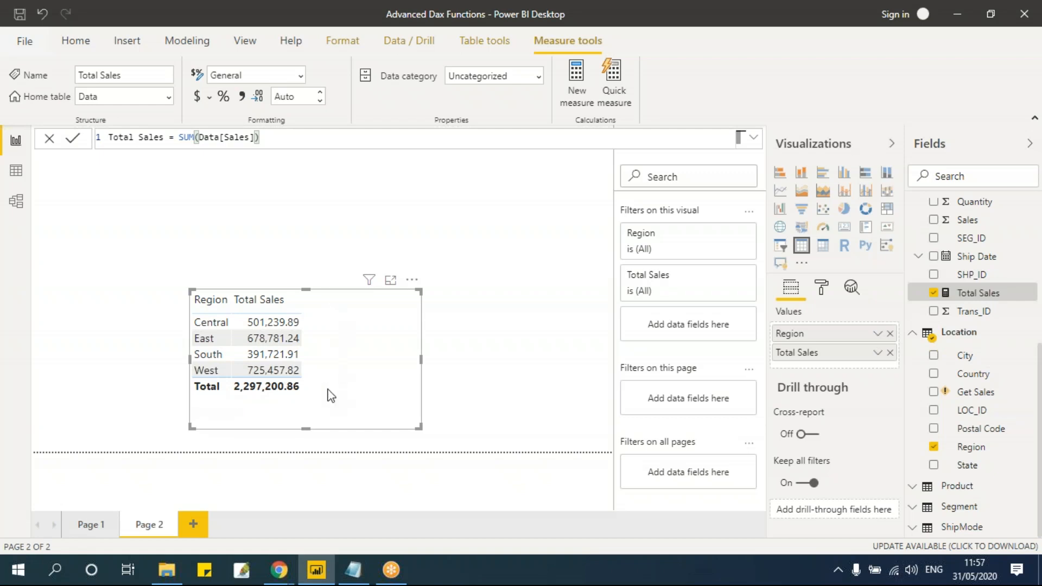
Highlight CALCULATE in the Notepad Total Sales All formula and compare it with the regional totals in the Power BI table
key(alt+Tab)
drag(172, 271, 299, 272)
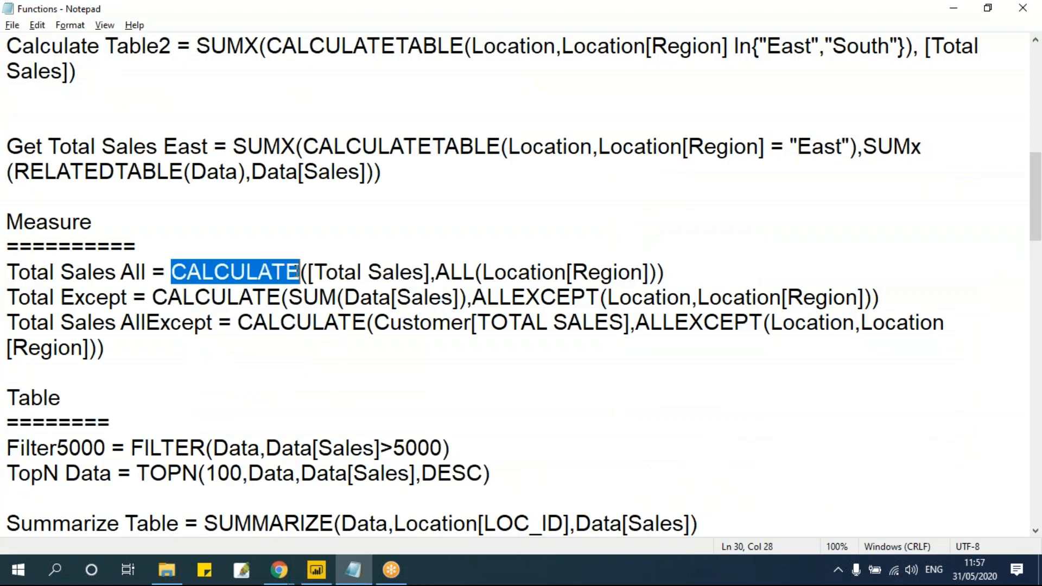
key(alt+Tab)
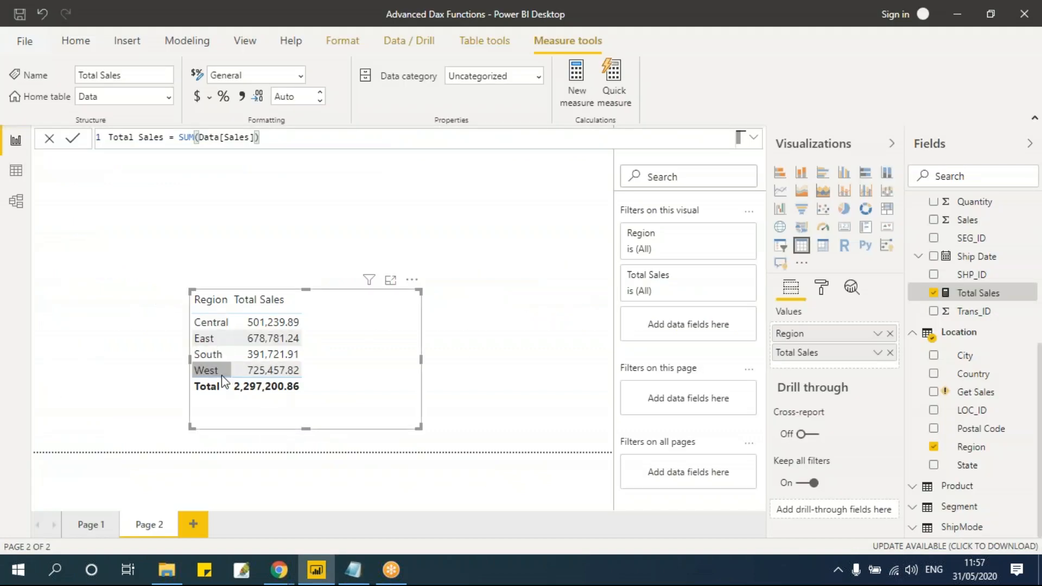
key(alt+Tab)
key(alt+Tab)
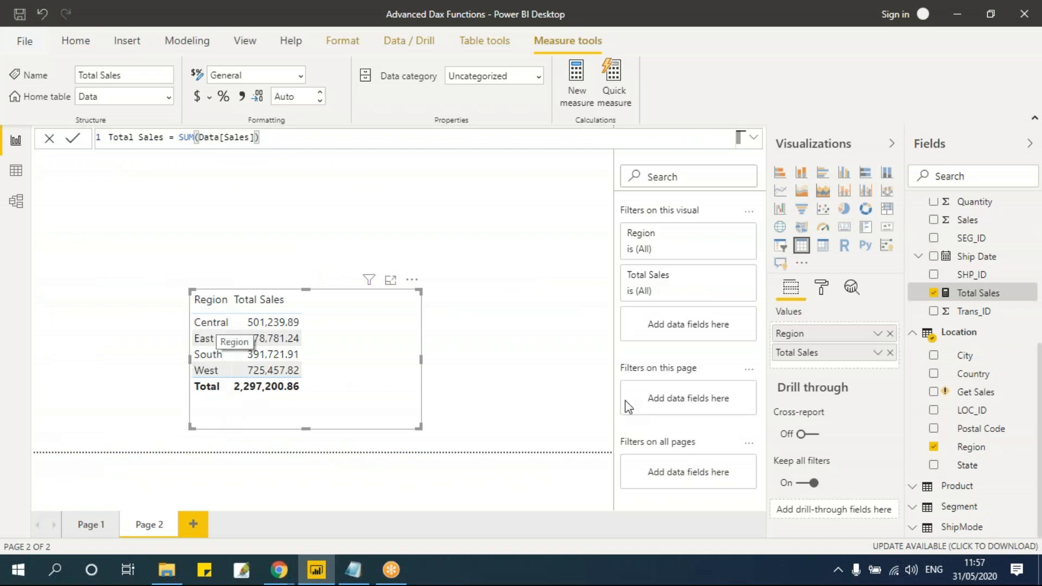
Highlight ALL and its Location[Region] argument in the Total Sales All formula in the Notepad notes
key(alt+Tab)
drag(436, 271, 475, 272)
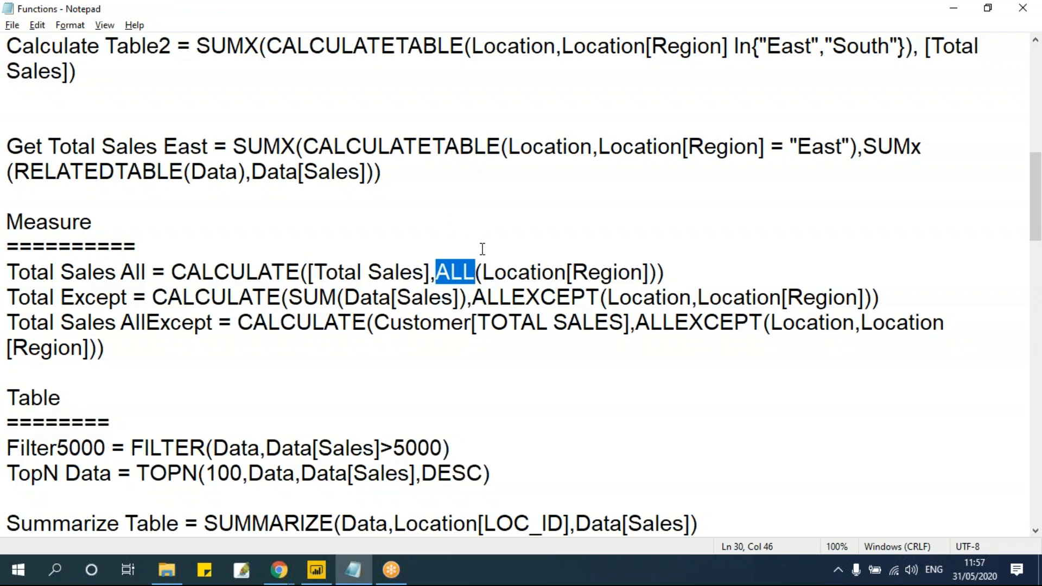
click(449, 272)
drag(445, 273, 649, 271)
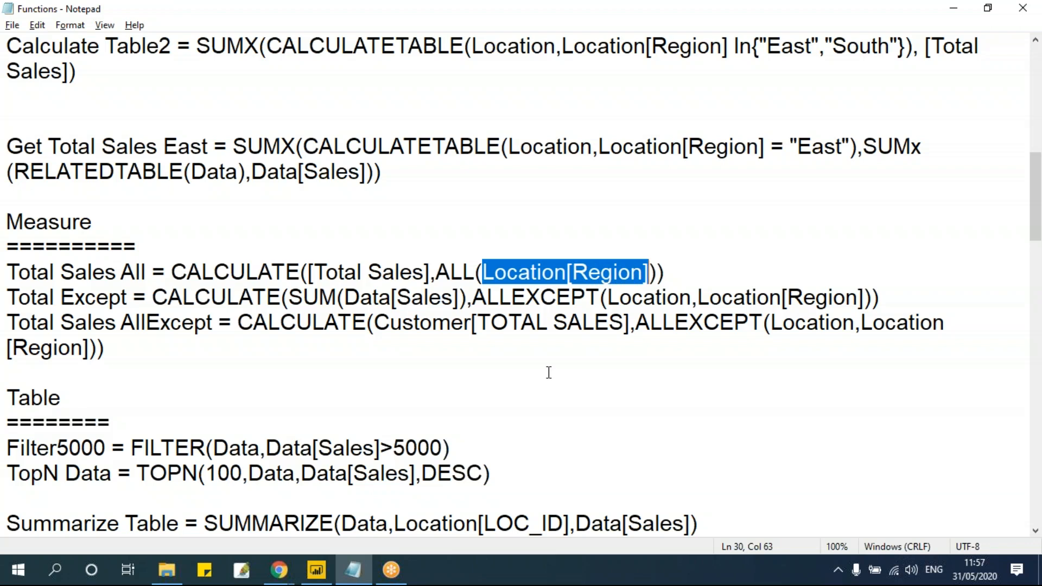
Return to Power BI, switch to the data view of the ShipMode table, and discard the blank new column
key(alt+Tab)
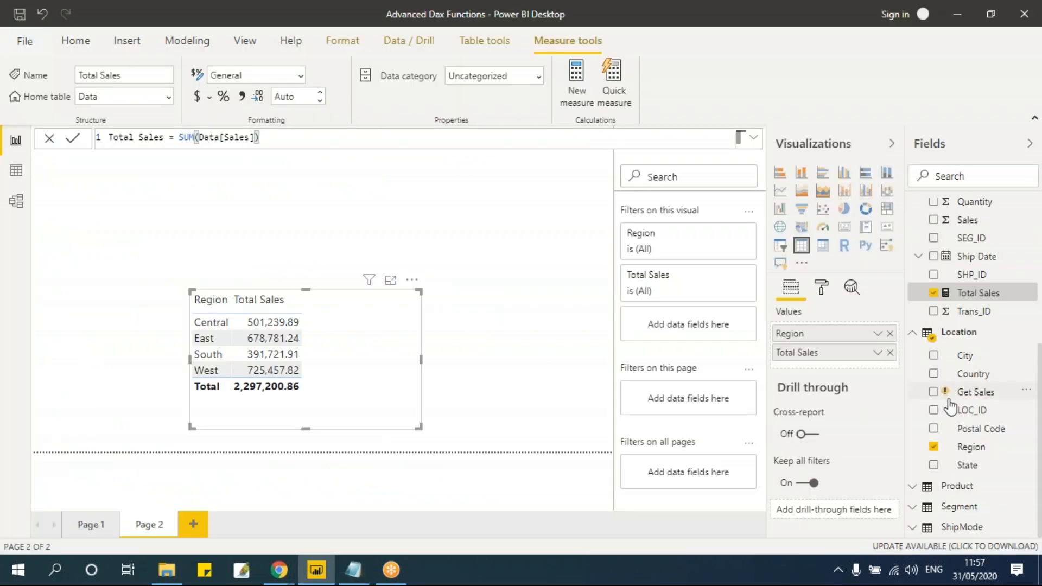
scroll(984, 311, up, 5)
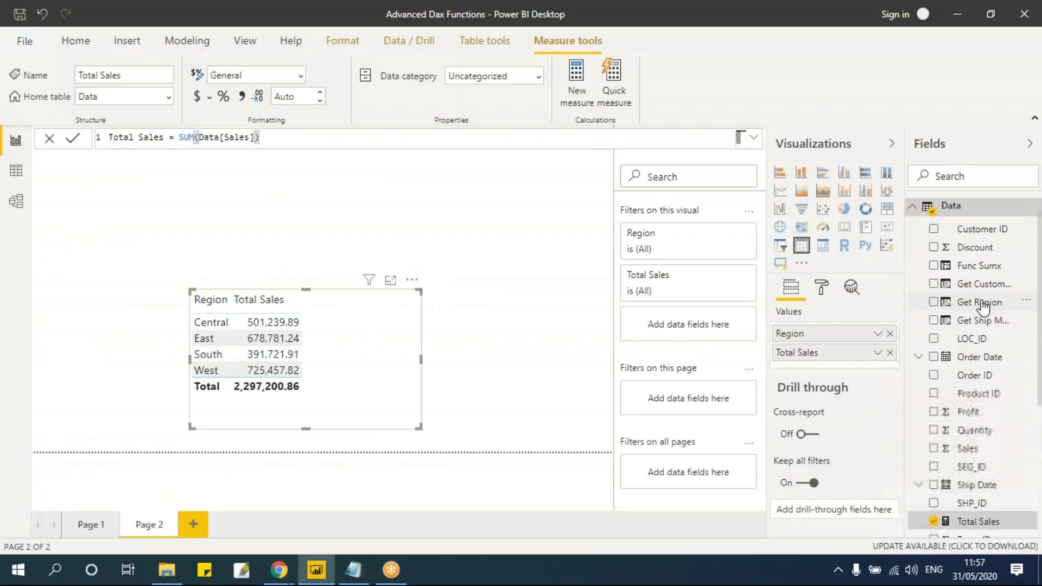
click(960, 211)
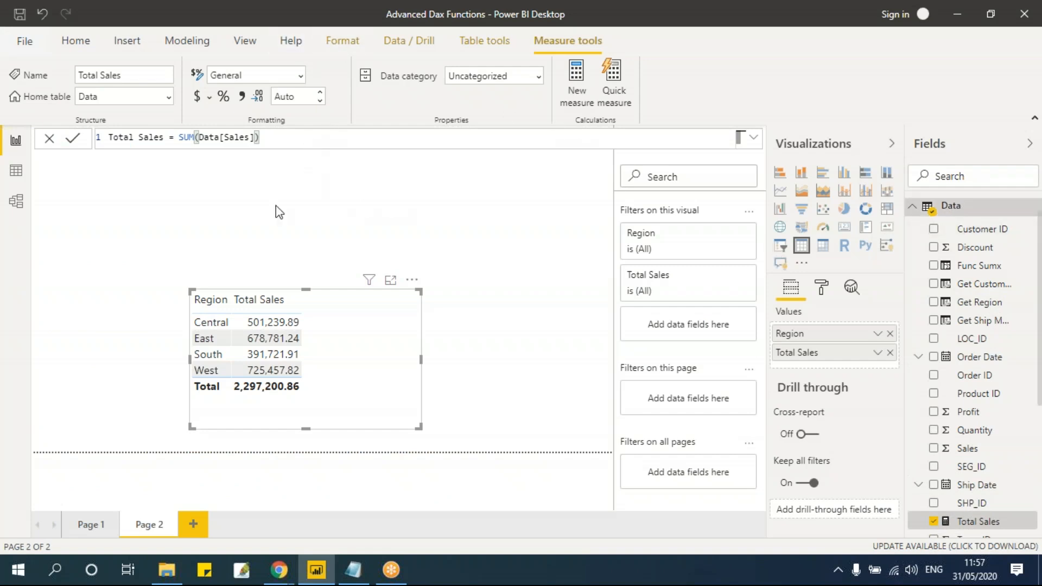
click(16, 171)
click(182, 38)
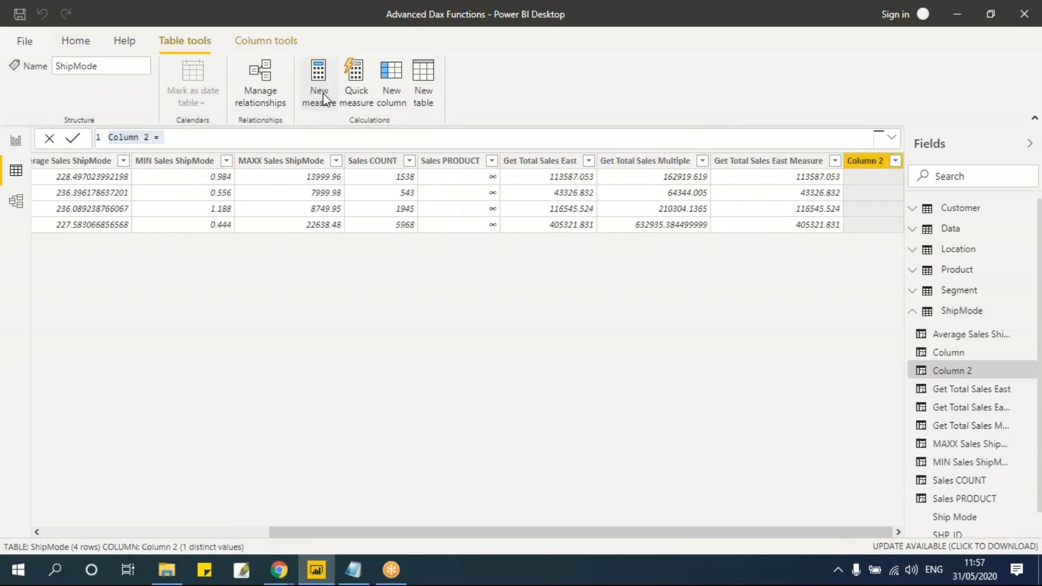
key(Escape)
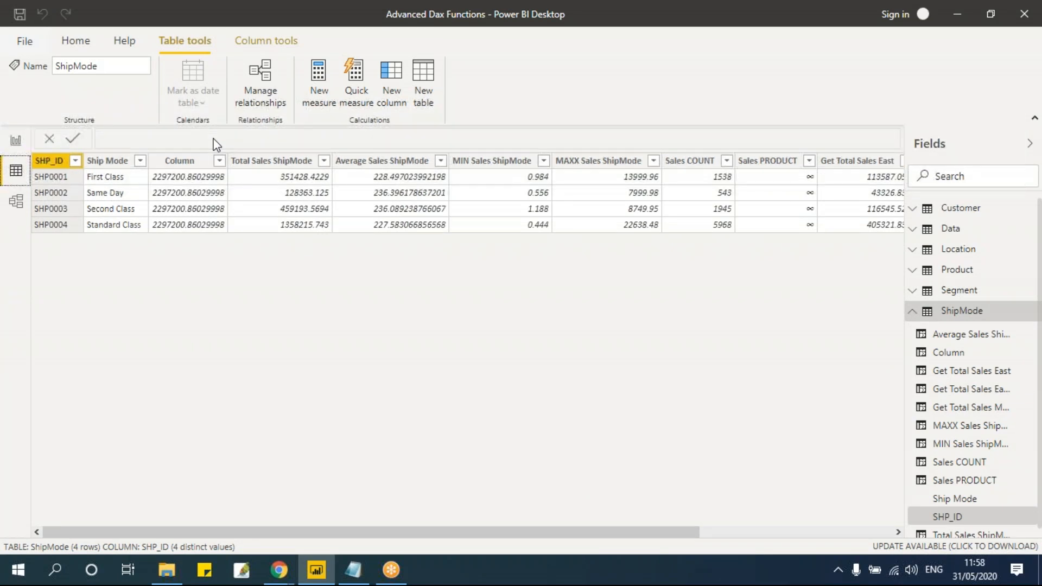
Add a new measure to the ShipMode table and name it Total Sales All
drag(646, 530, 865, 538)
click(327, 94)
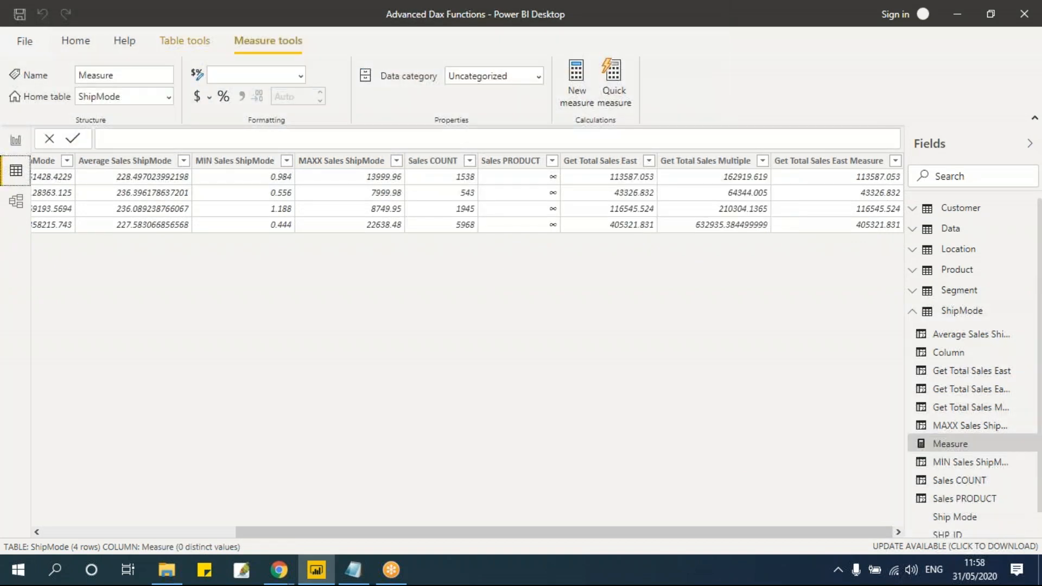
click(239, 141)
key(BackSpace)
key(BackSpace)
key(BackSpace)
key(BackSpace)
key(BackSpace)
key(BackSpace)
key(BackSpace)
key(BackSpace)
key(BackSpace)
text(Total )
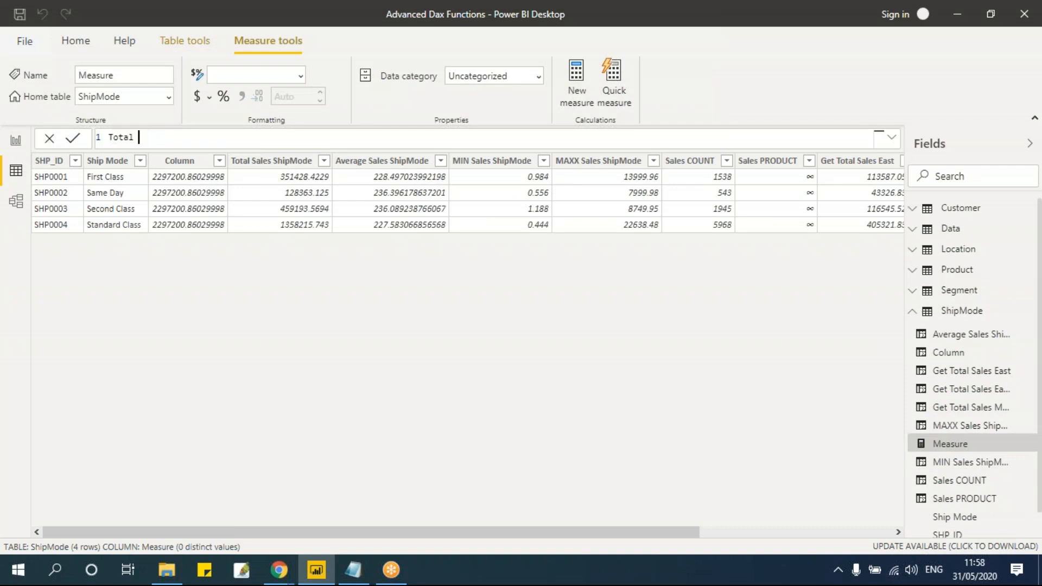
text(Sales All = sum)
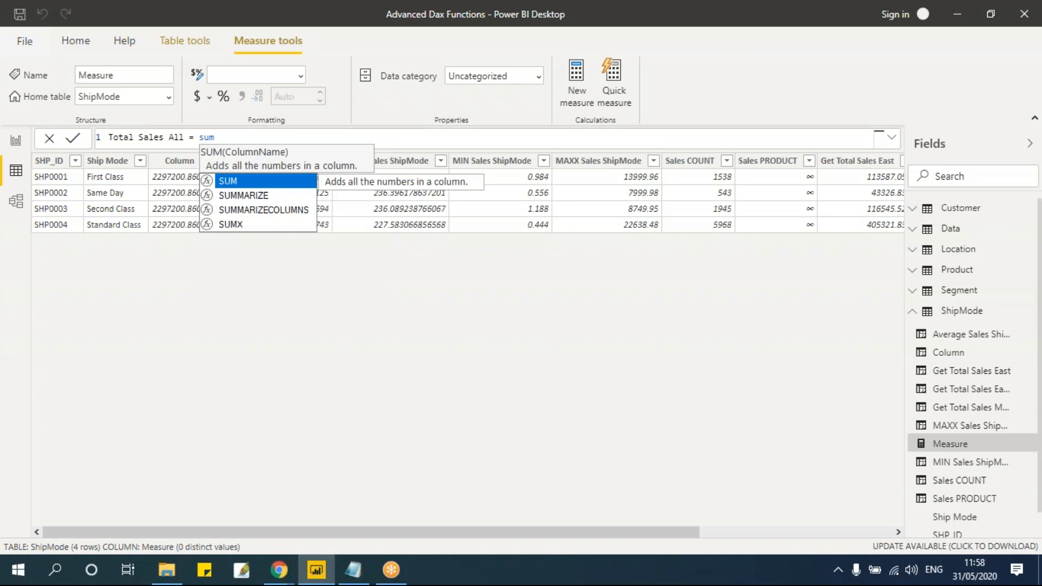
Start the Total Sales All formula with CALCULATE and [Total Sales] as its expression, checking the argument against the Notepad notes
key(BackSpace)
key(BackSpace)
key(BackSpace)
text(calcu)
key(Tab)
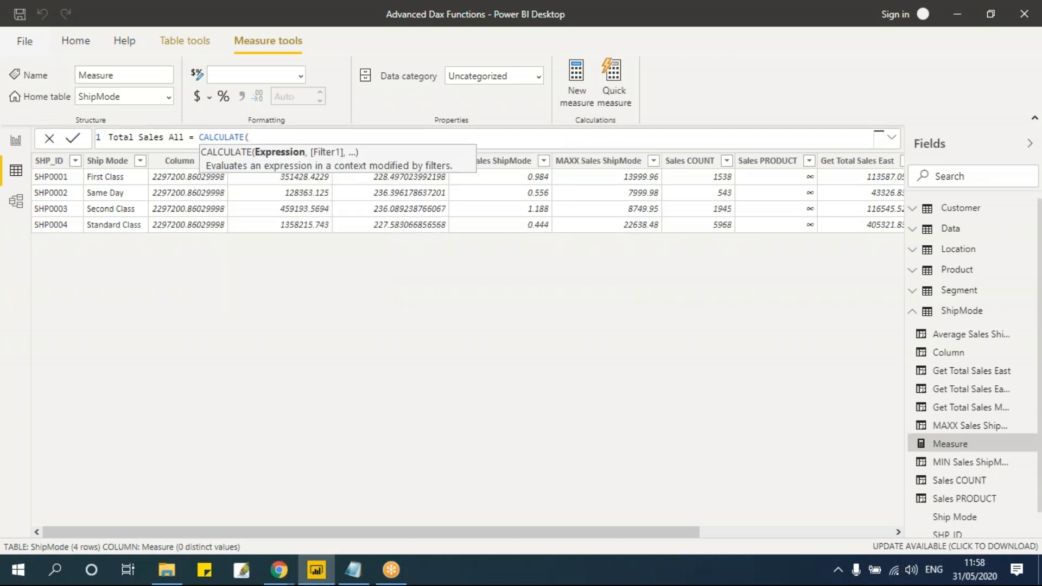
key(alt+Tab)
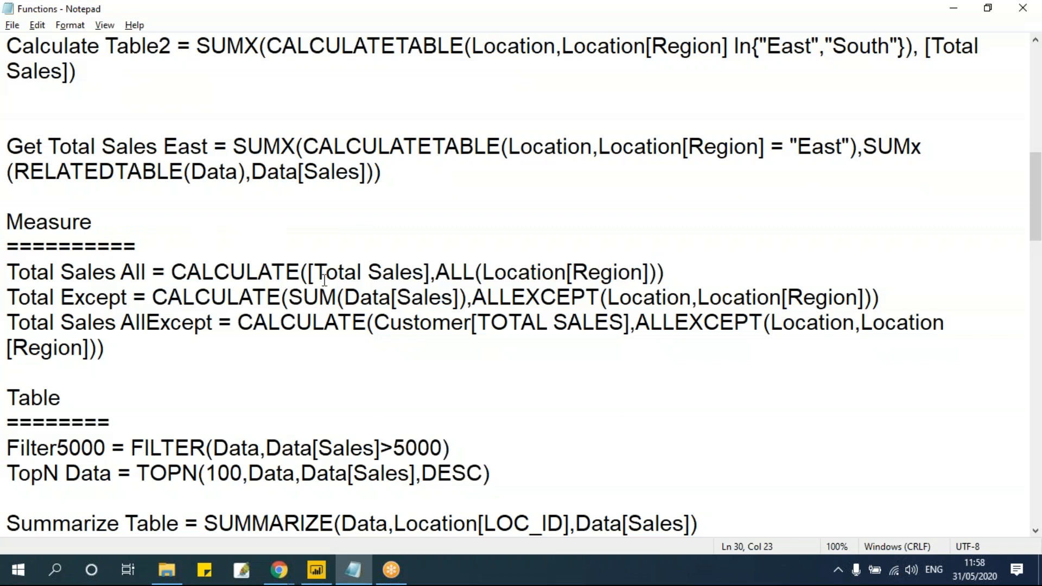
drag(308, 272, 430, 272)
key(alt+Tab)
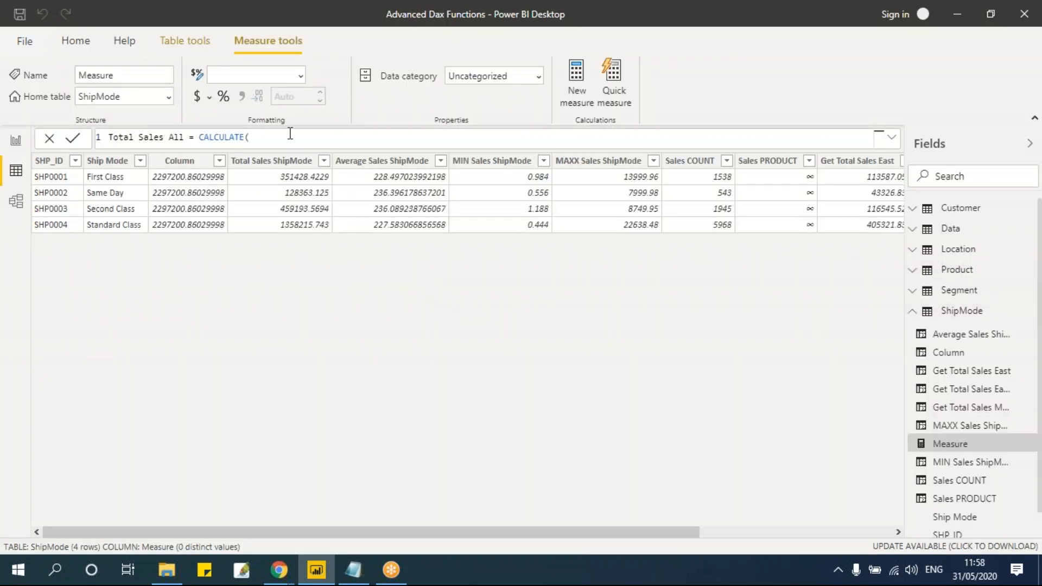
text(tota)
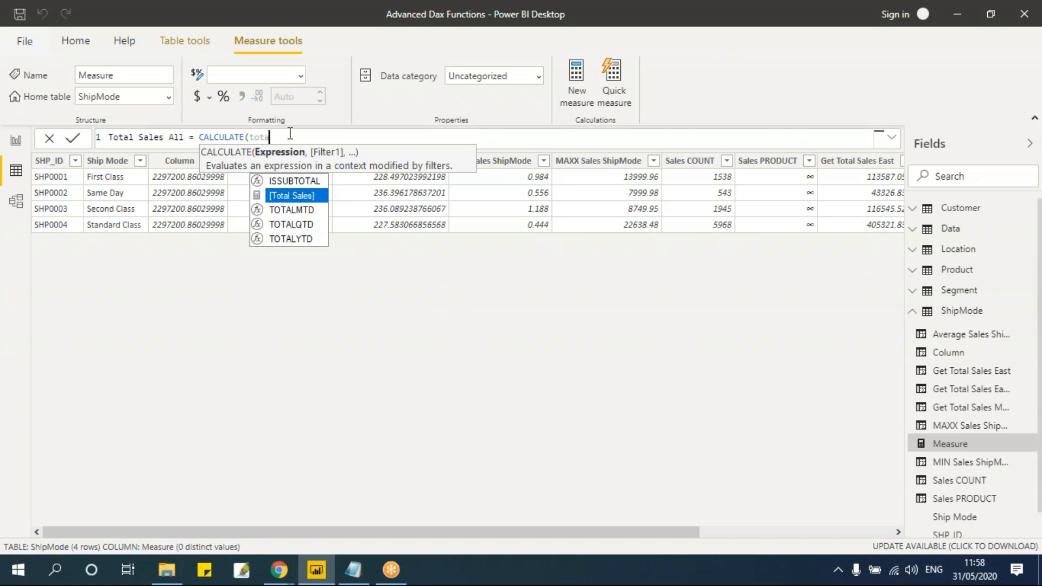
key(Tab)
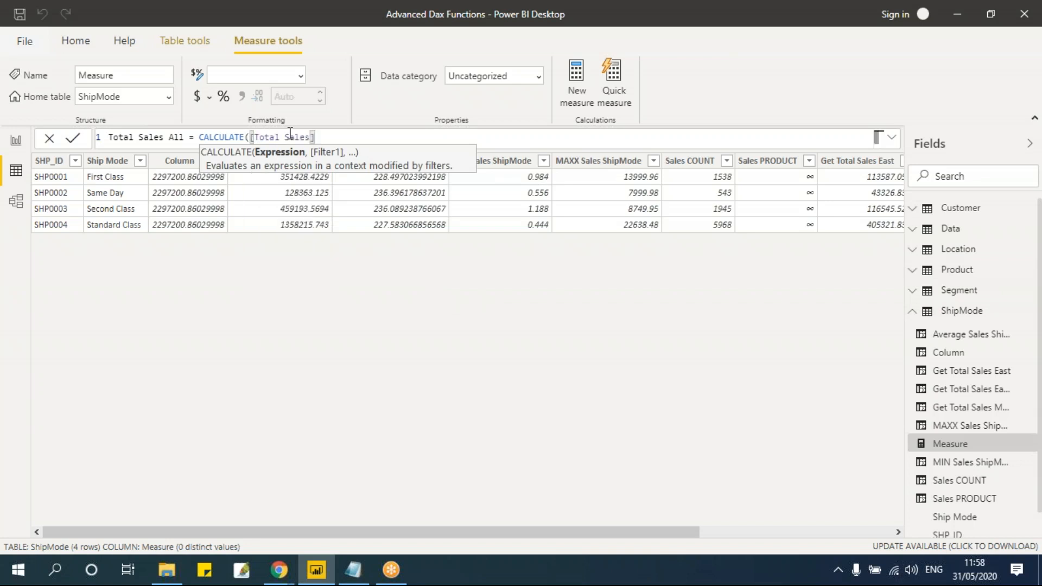
Add ALL(Location[Region]) as the CALCULATE filter, close the formula and commit the Total Sales All measure
text(,)
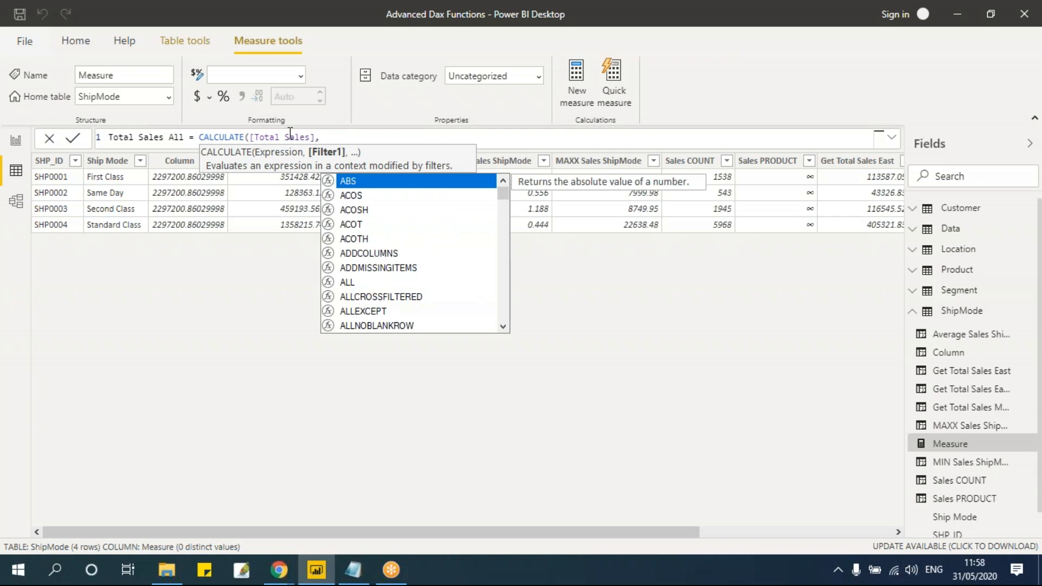
text(ALL()
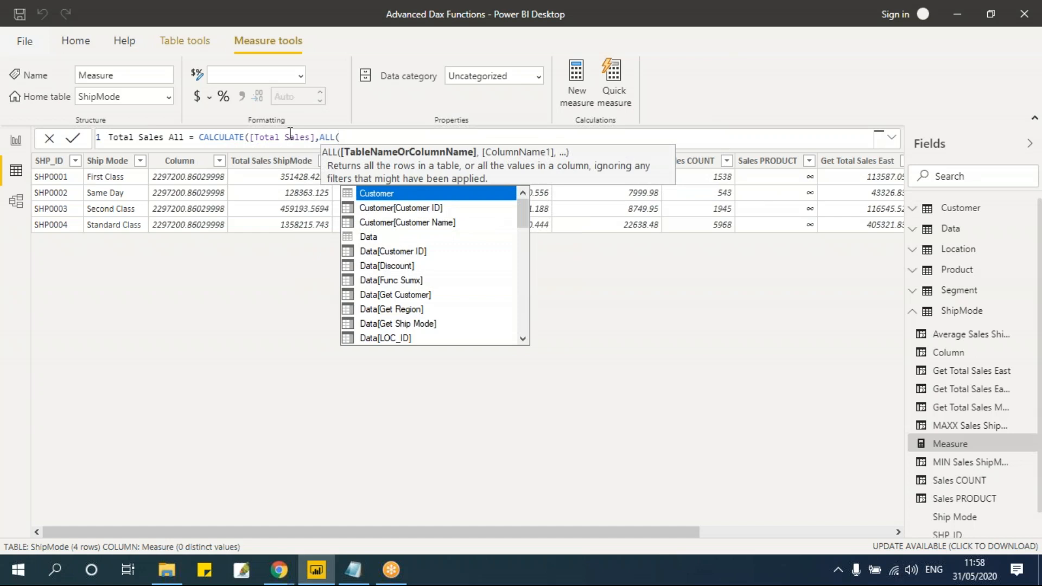
text(re)
key(Tab)
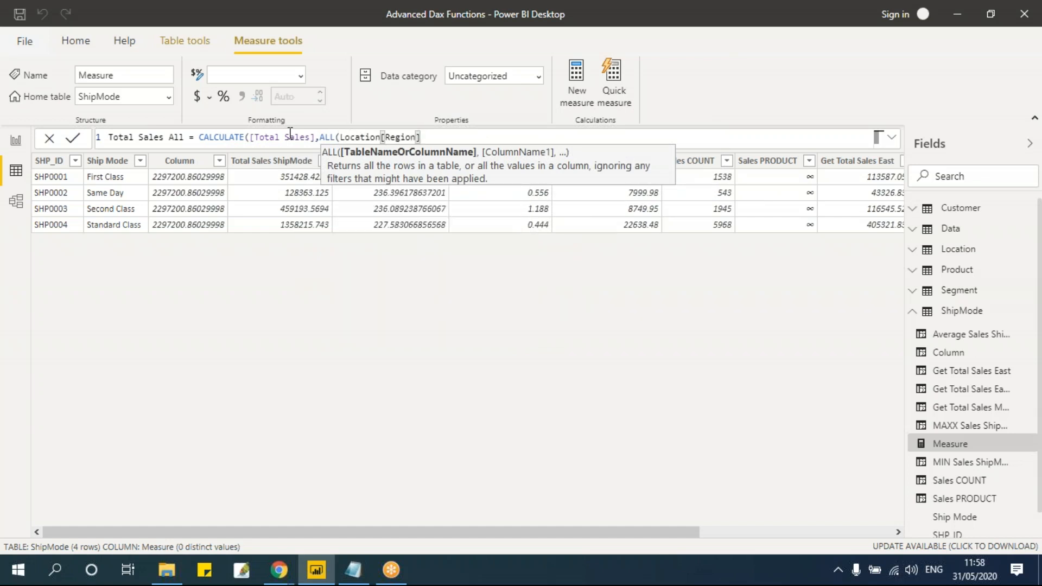
text())
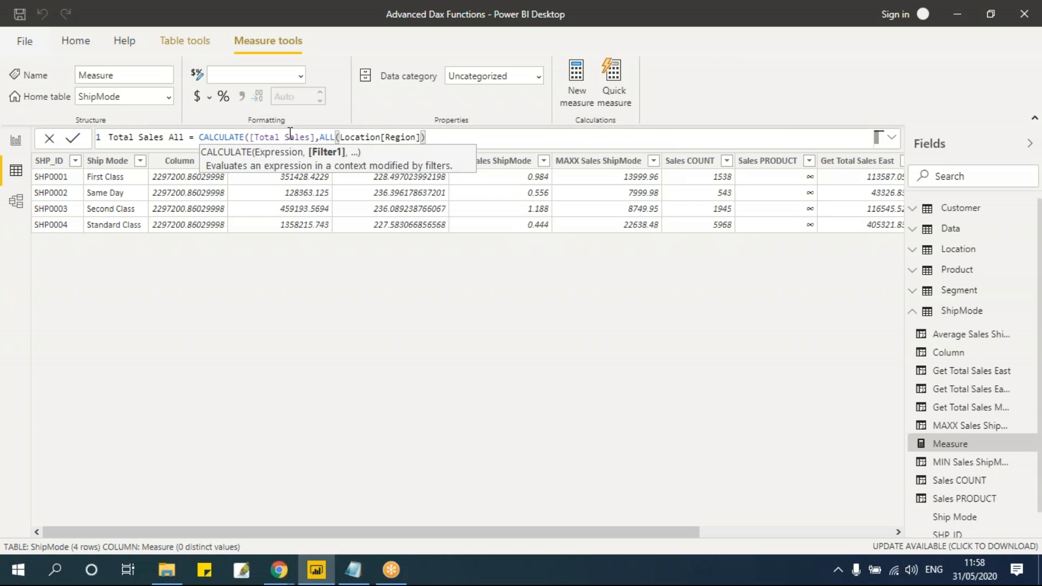
text())
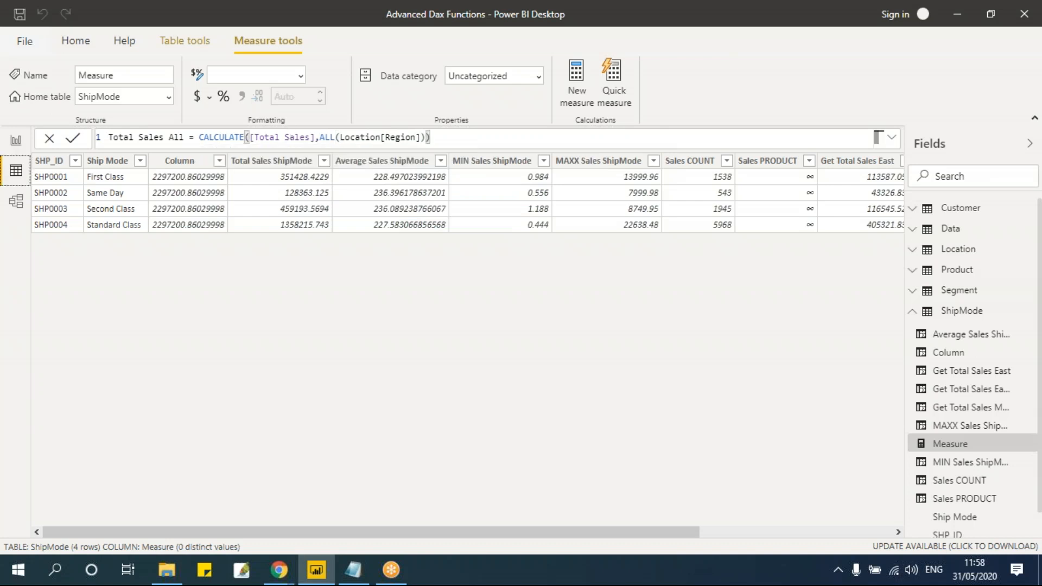
key(Return)
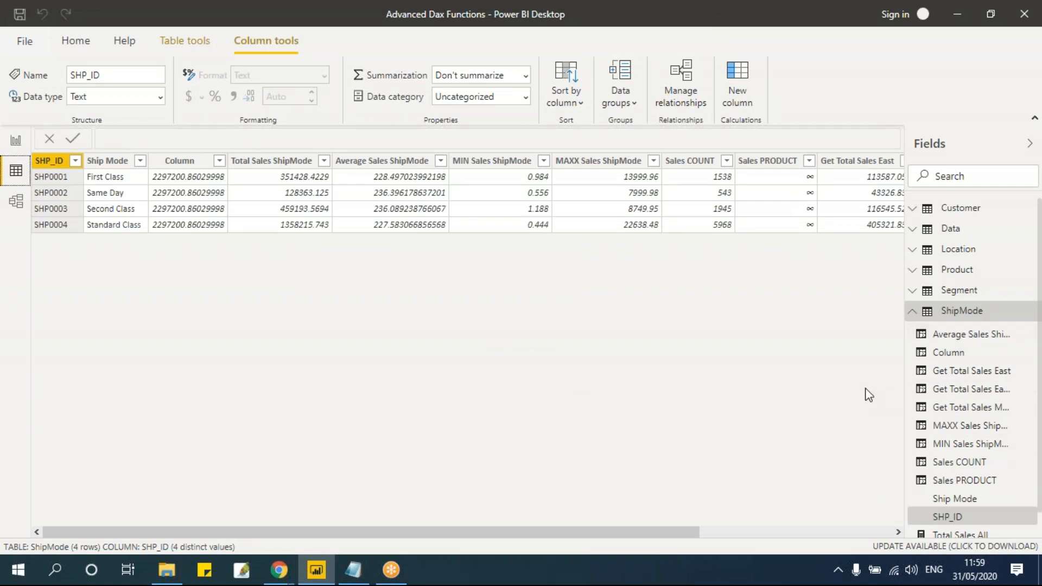
Add the ShipMode measure Total Sales All to the Region table on report Page 2 and shift the table slightly to the right
click(15, 147)
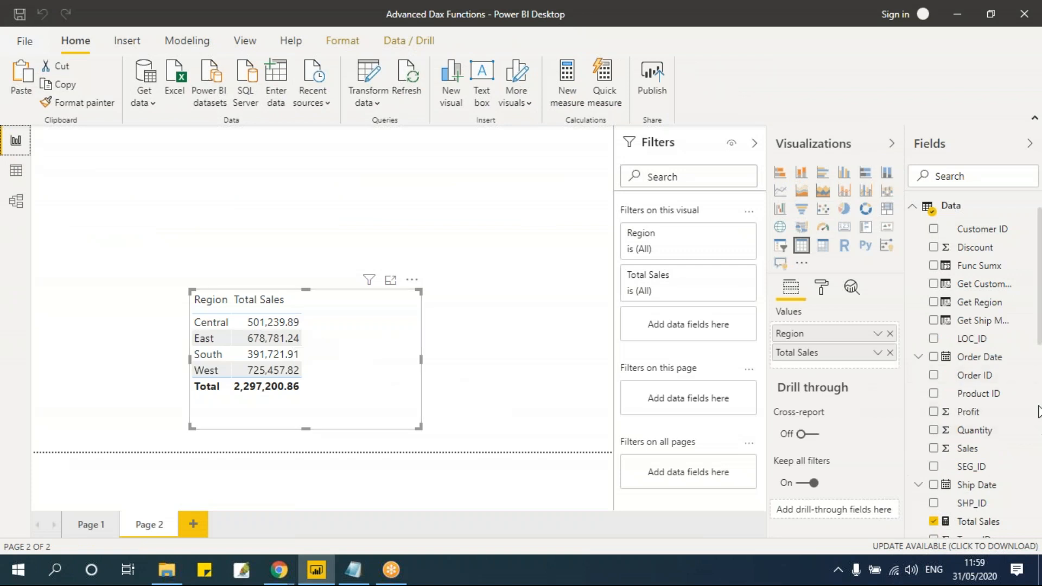
scroll(1007, 389, down, 5)
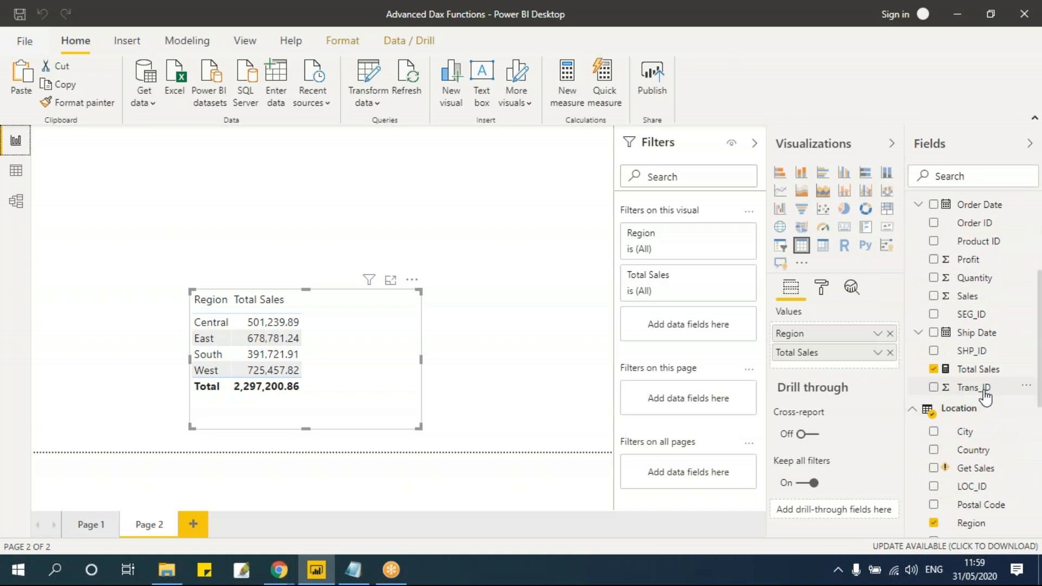
scroll(985, 439, down, 9)
scroll(1006, 489, up, 9)
scroll(1000, 468, up, 5)
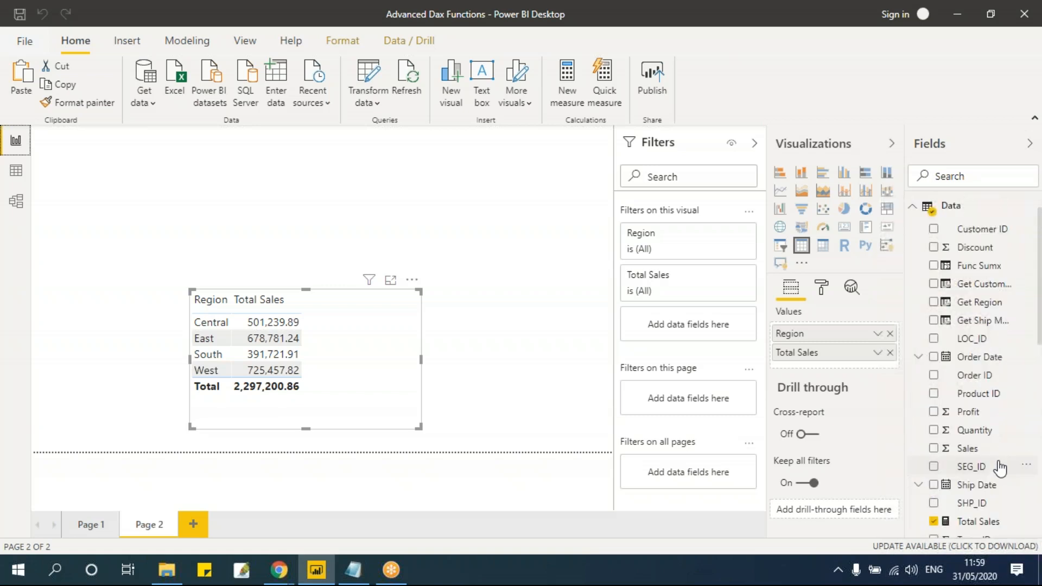
scroll(998, 466, up, 1)
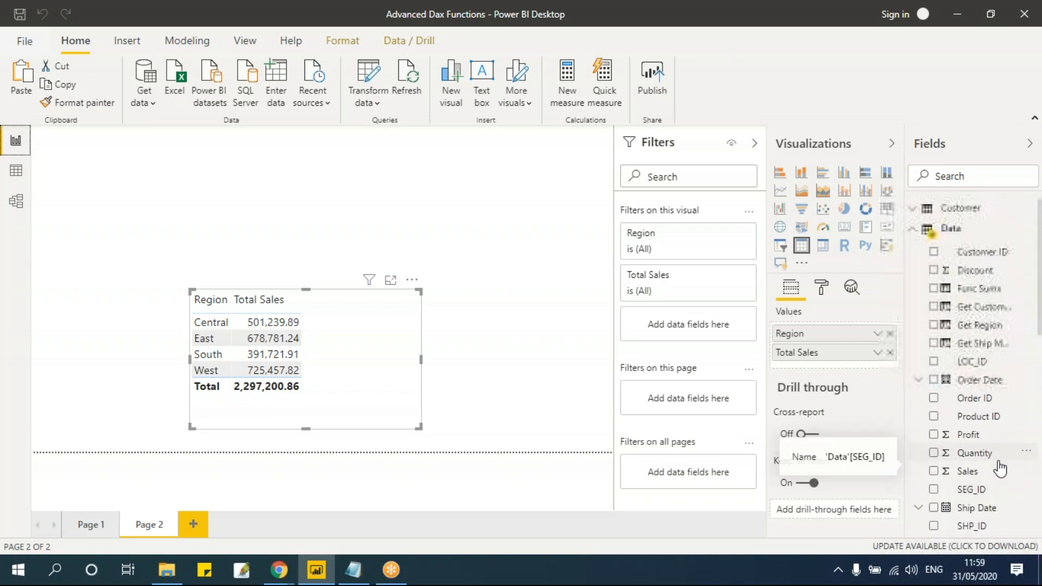
click(917, 216)
scroll(993, 375, down, 3)
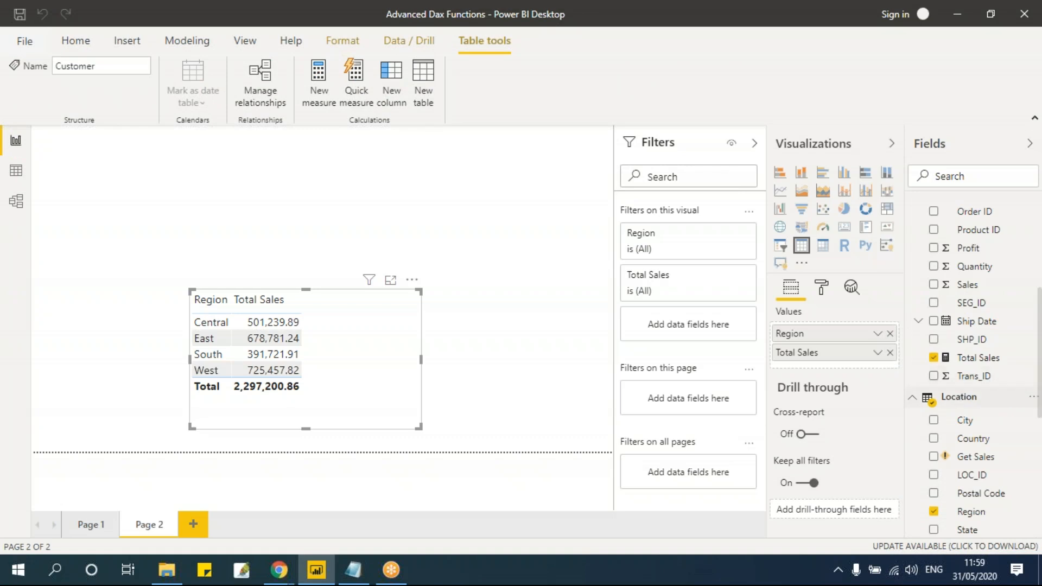
scroll(1004, 396, down, 3)
scroll(1004, 401, down, 3)
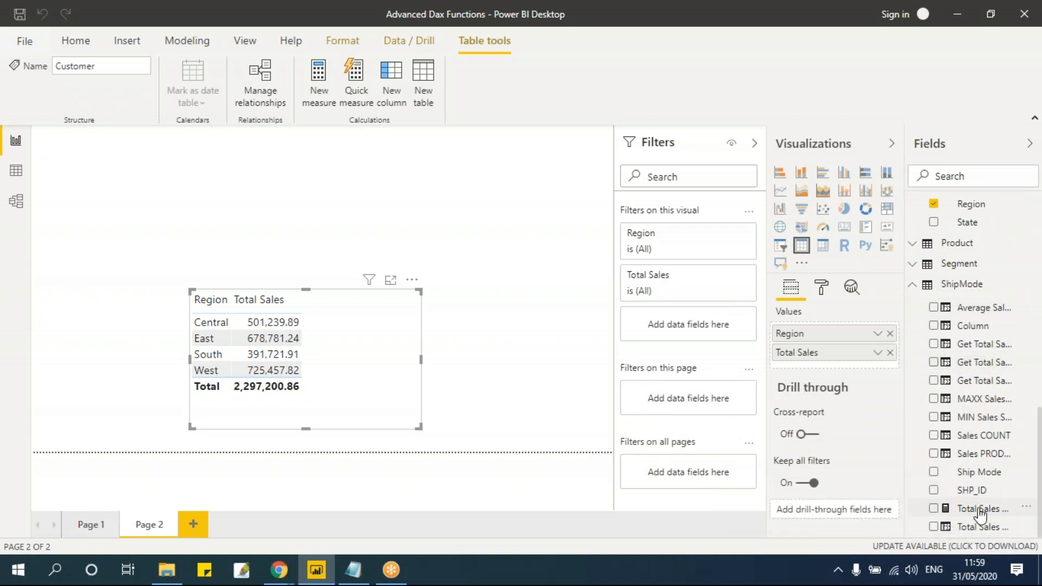
drag(983, 512, 815, 416)
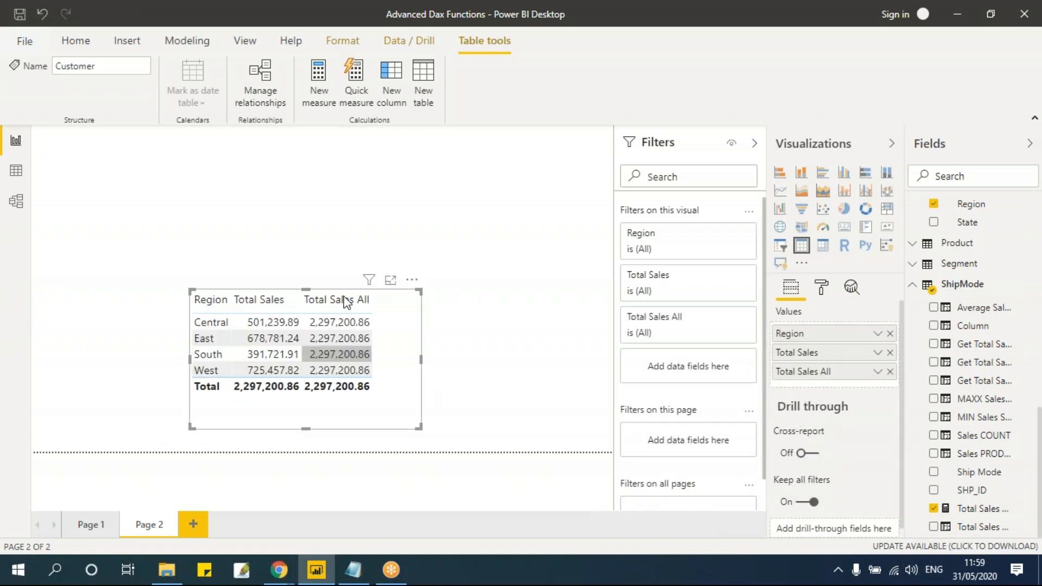
drag(421, 321, 460, 307)
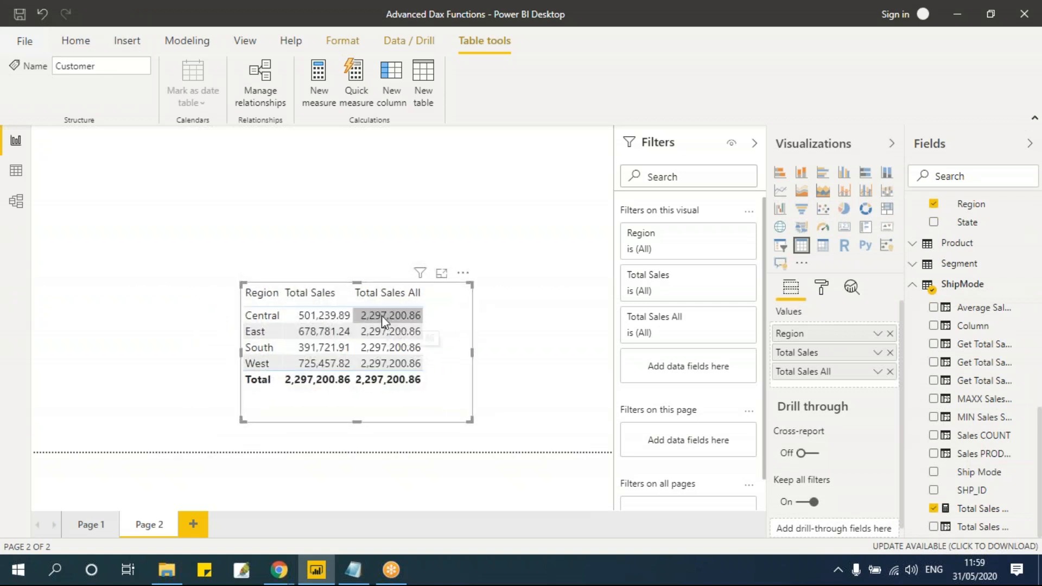
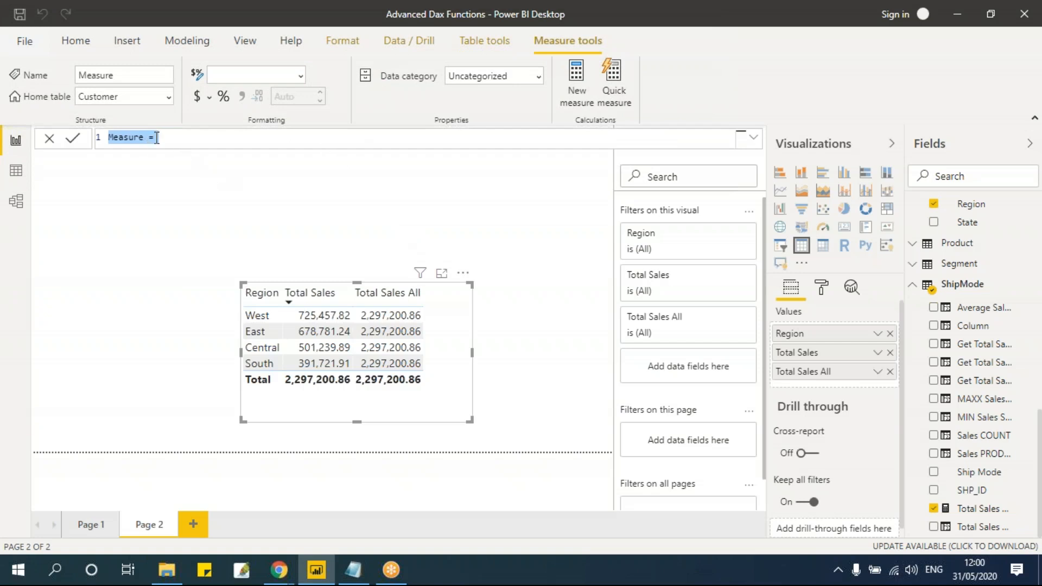
Define the new Customer table measure as Region Contribution = [Total Sales]/[Total Sales All]
click(173, 139)
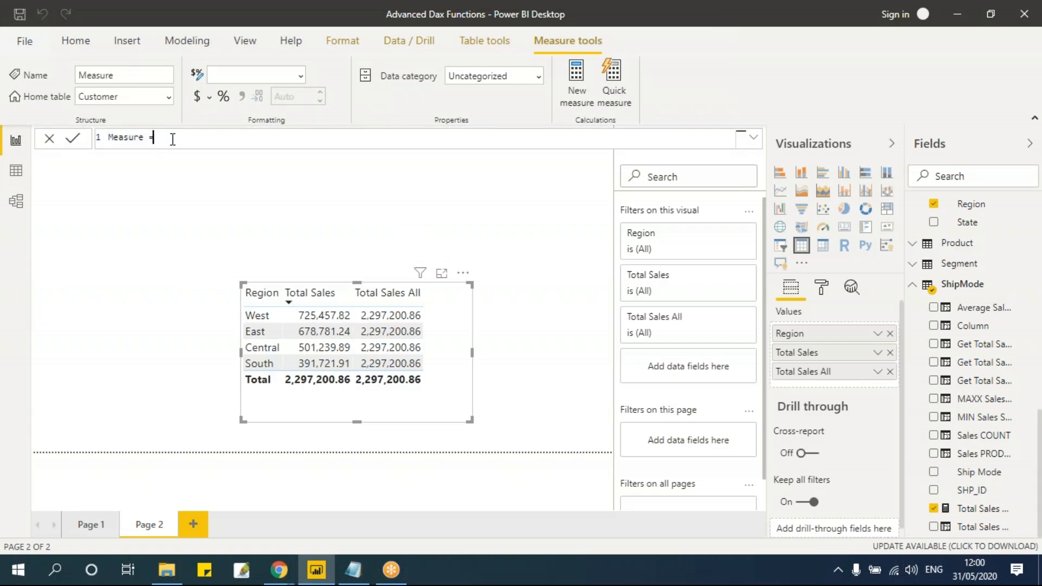
key(ctrl+a)
key(BackSpace)
text(Region Contribution = )
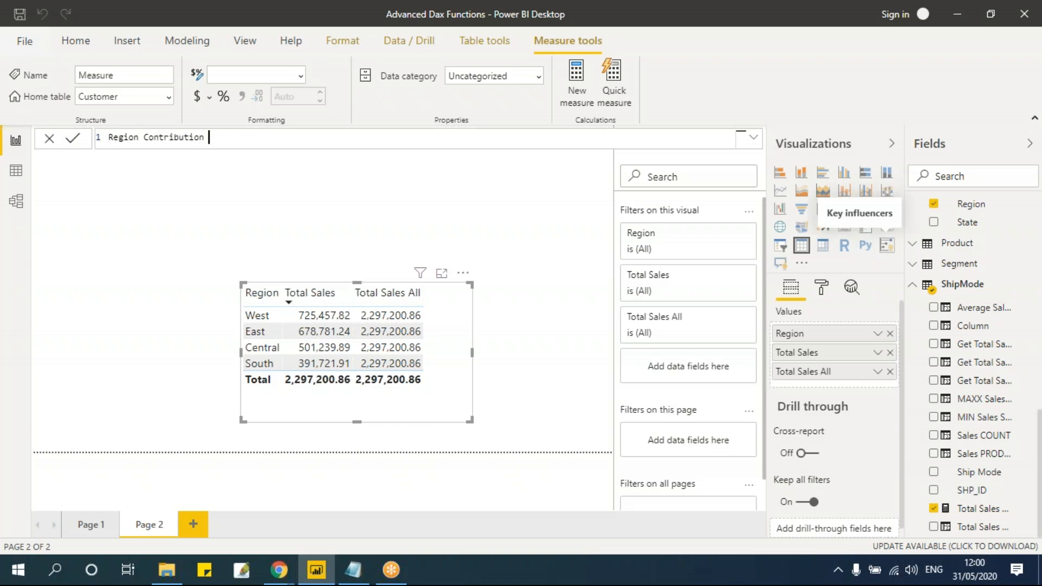
text(tot)
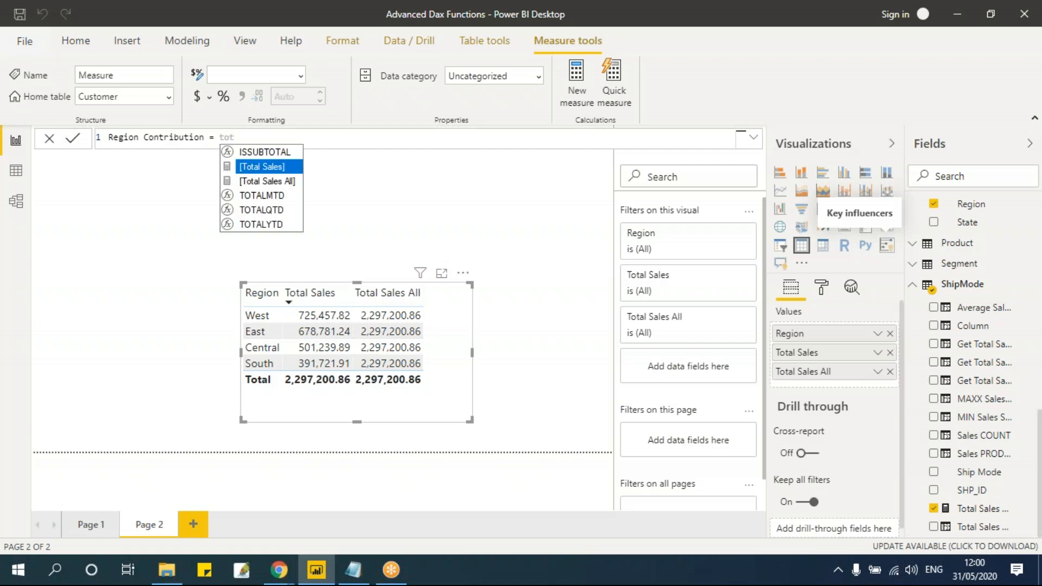
key(Tab)
text(/tot)
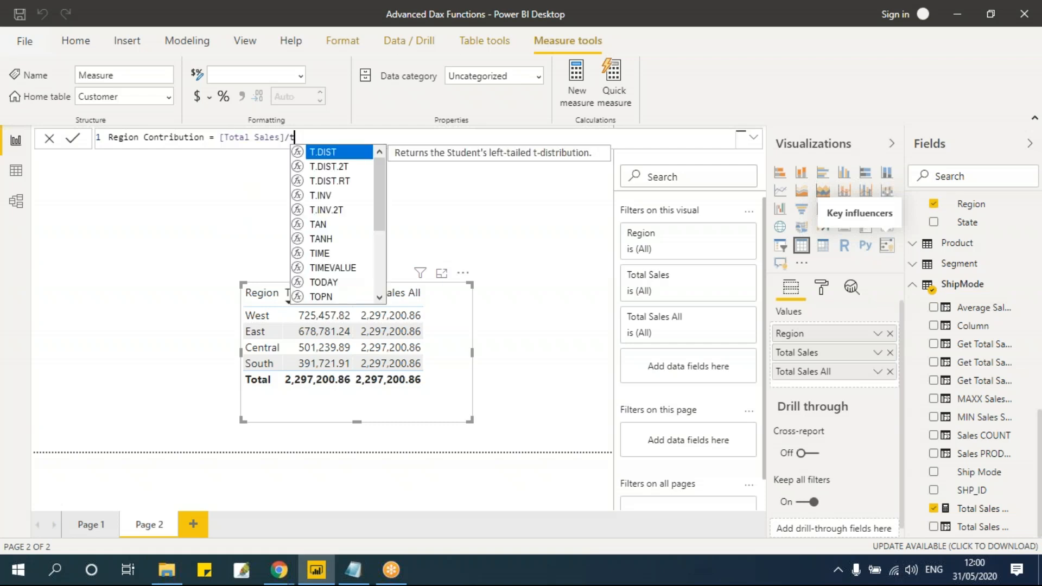
key(Down)
key(Tab)
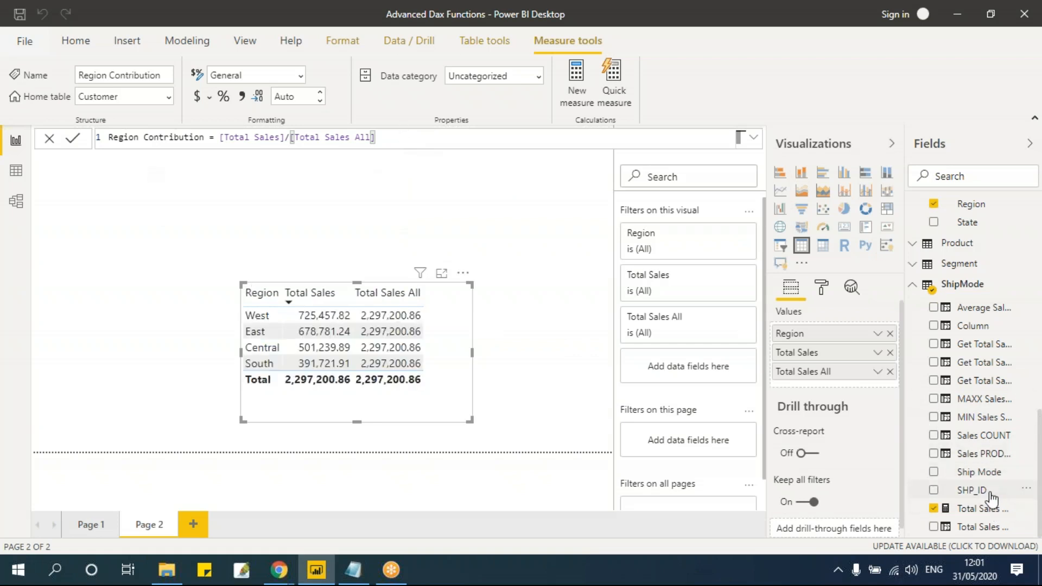
Add the Region Contribution measure to the Region table after Total Sales All
scroll(991, 497, up, 3)
scroll(991, 497, up, 10)
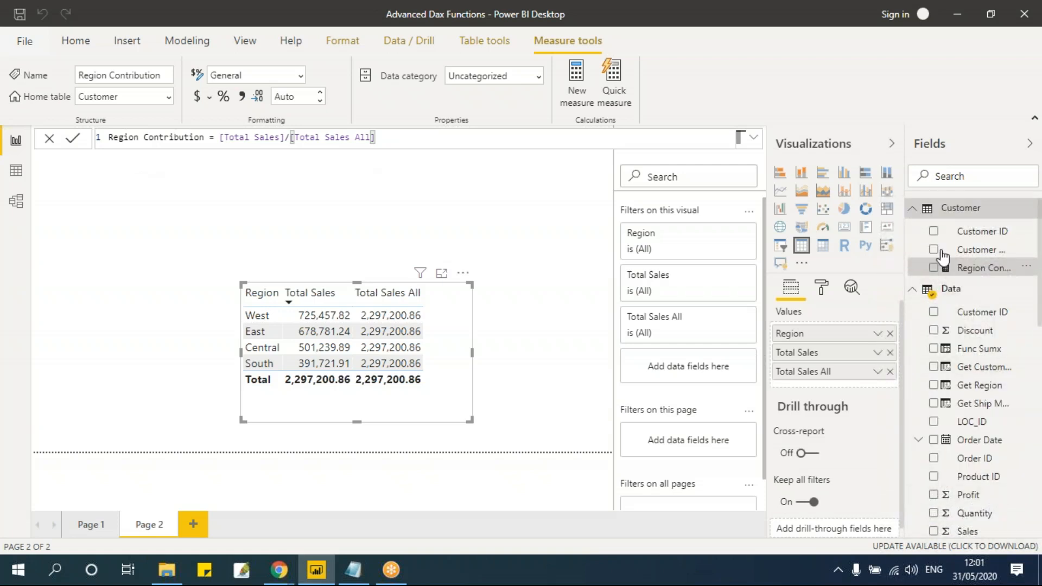
drag(990, 271, 833, 391)
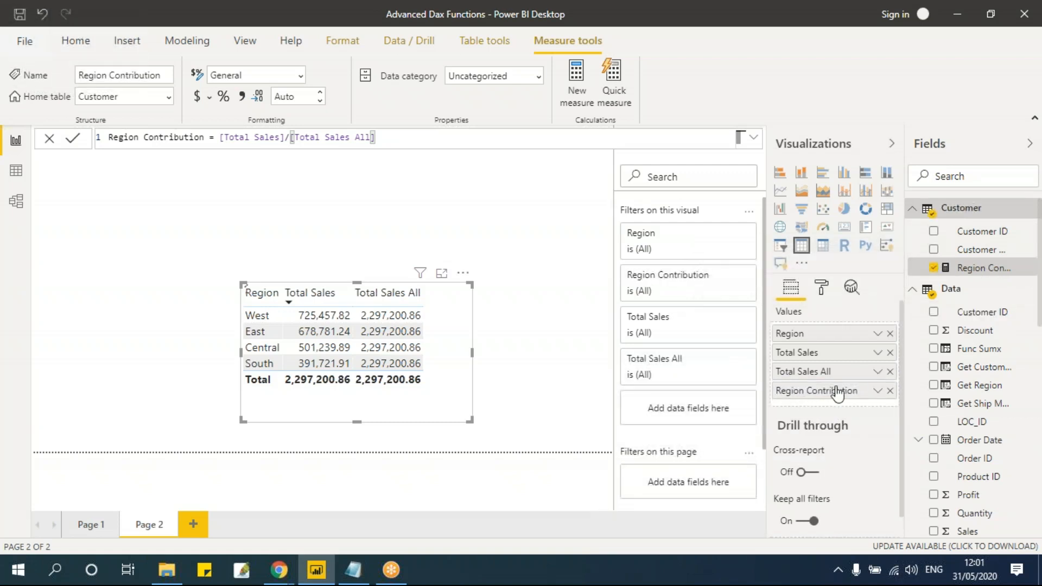
Format the Region Contribution measure as Percentage and widen the table to fit its column
click(301, 76)
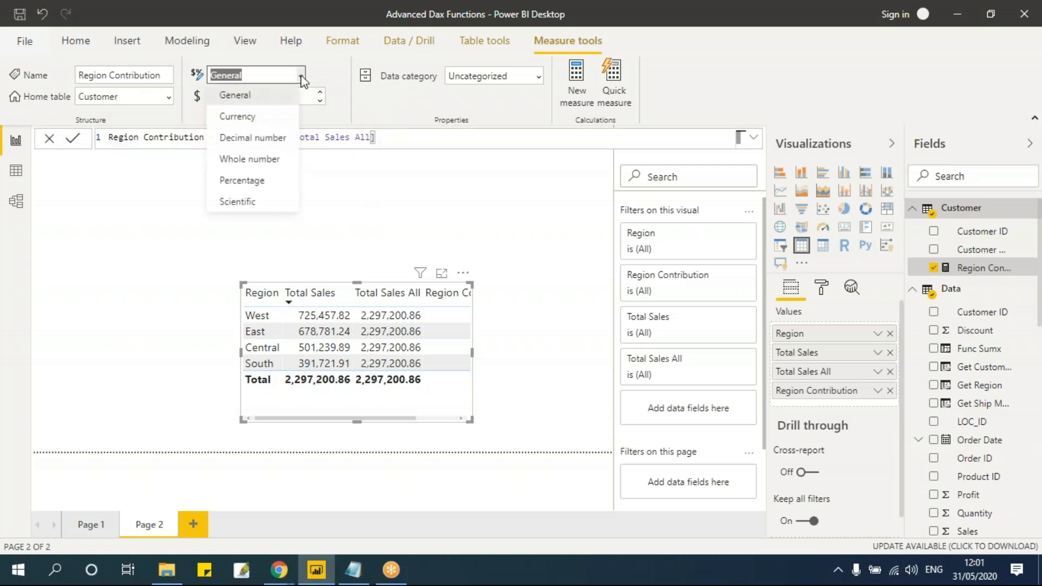
click(242, 182)
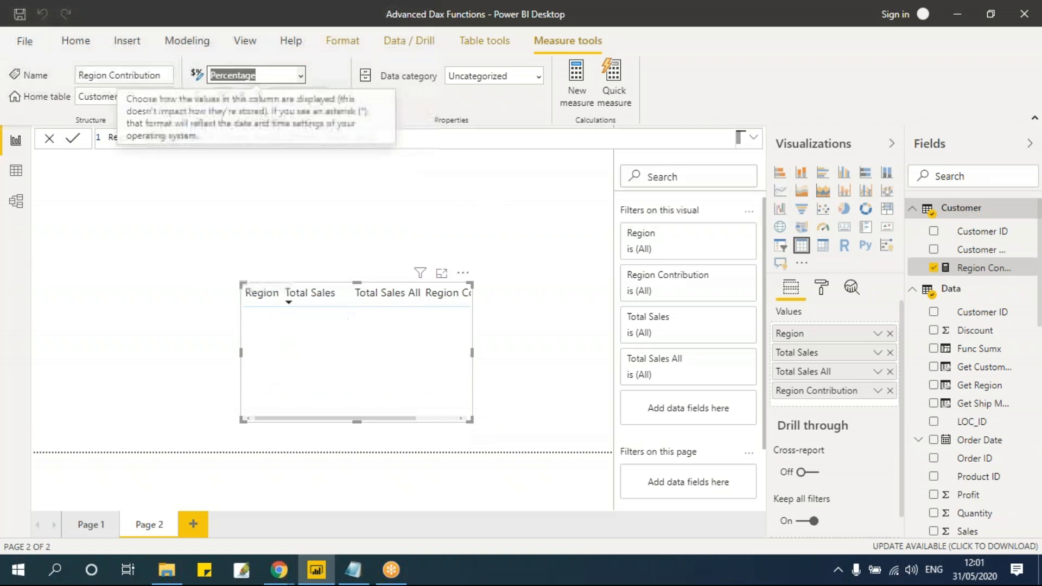
drag(473, 425, 544, 405)
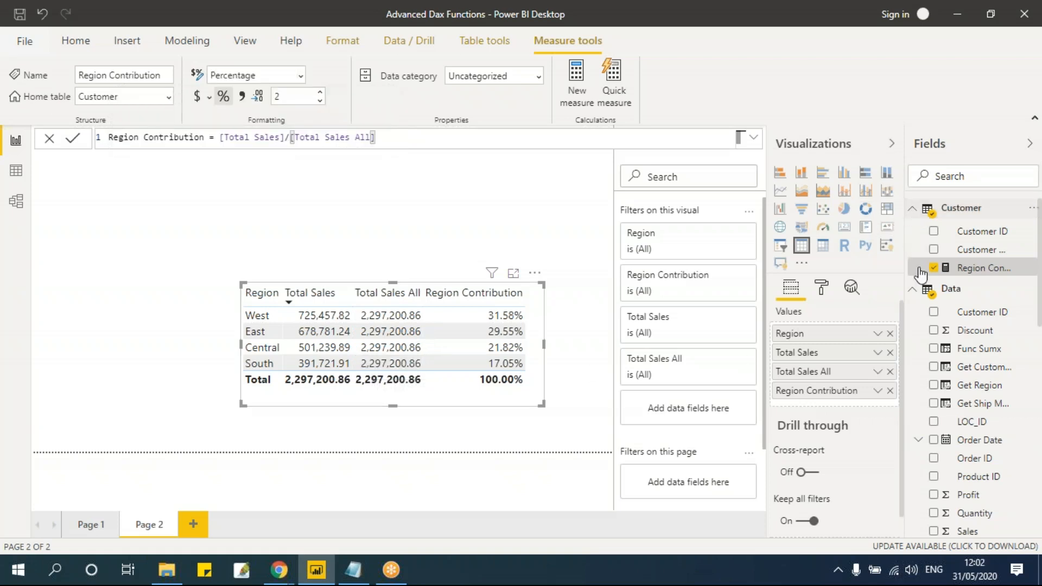
Add the Location field State after Region in the table, then move and enlarge the table to span most of the page
click(912, 208)
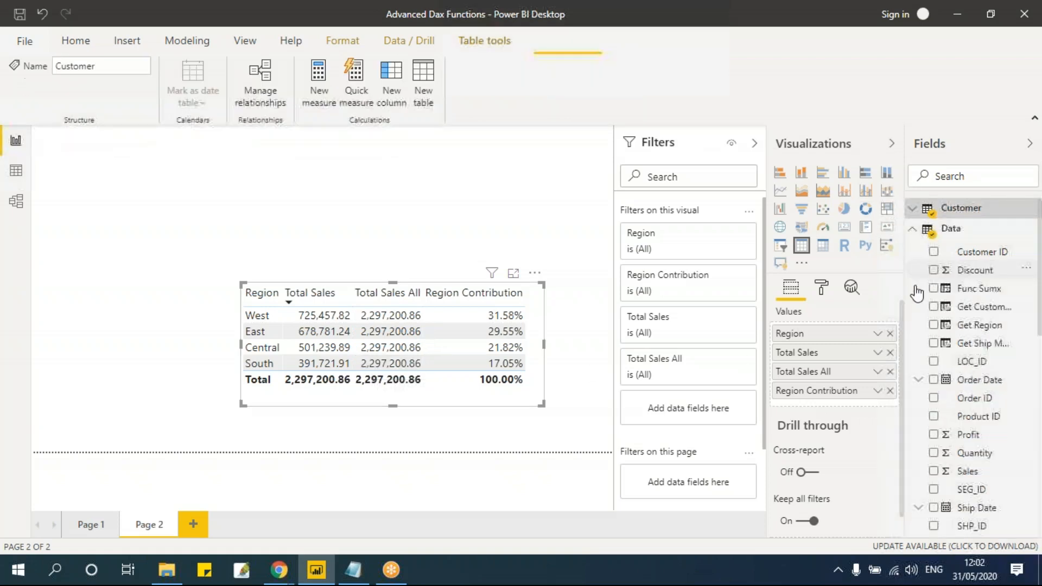
click(914, 230)
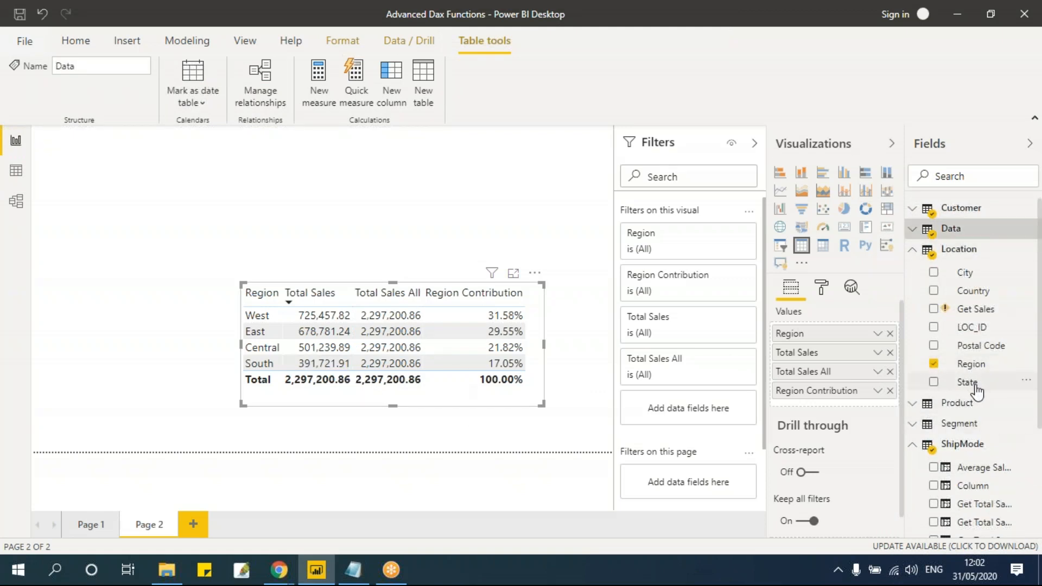
drag(975, 389, 837, 351)
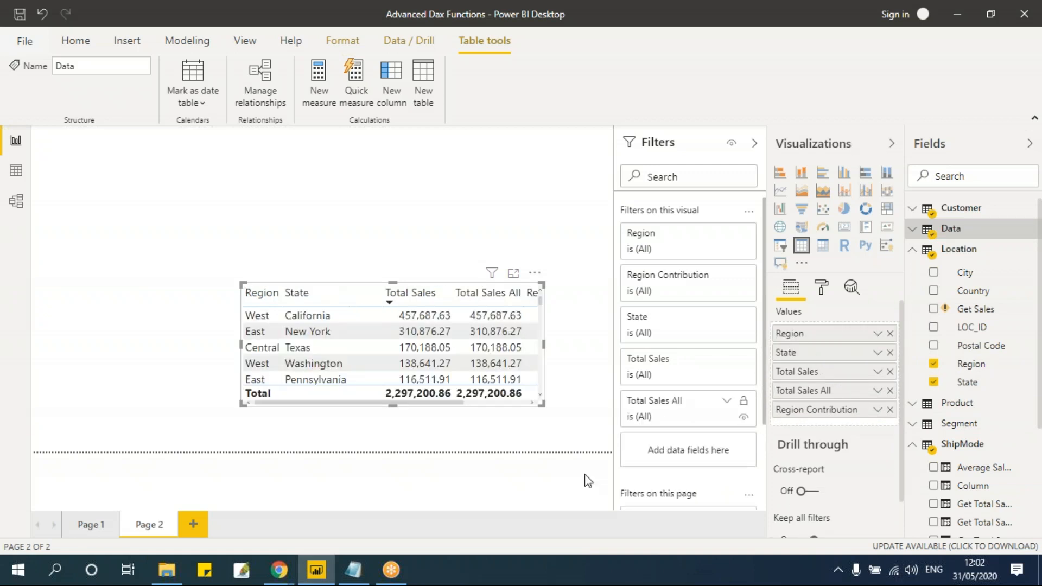
drag(540, 405, 617, 448)
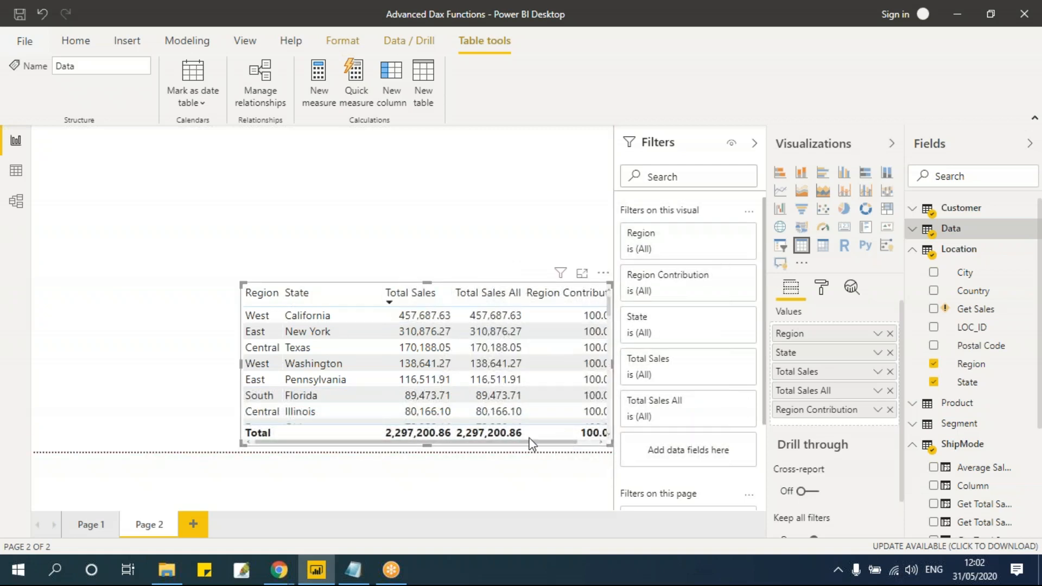
drag(315, 276, 148, 277)
drag(429, 349, 620, 386)
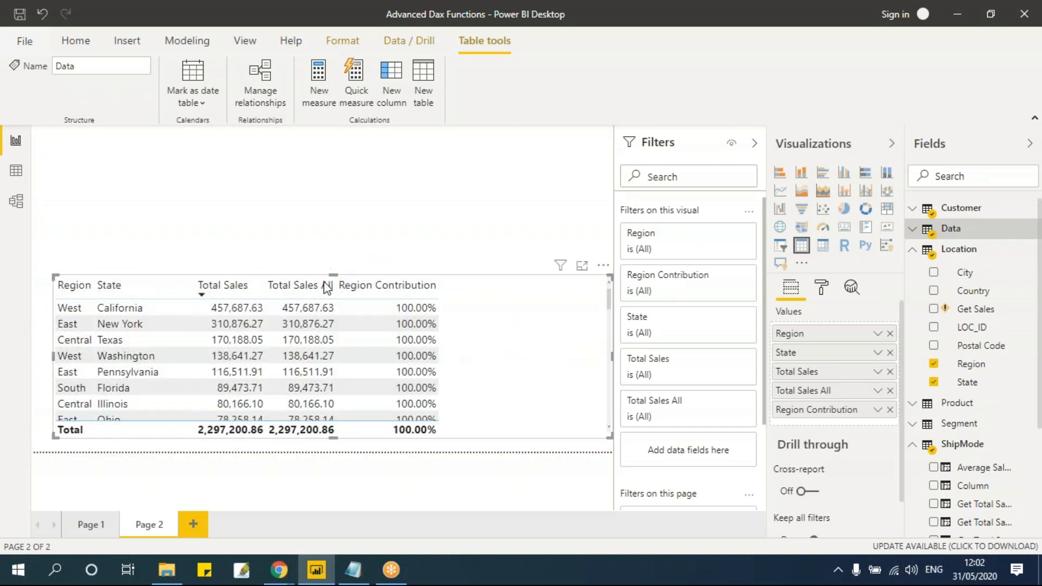
drag(327, 277, 336, 182)
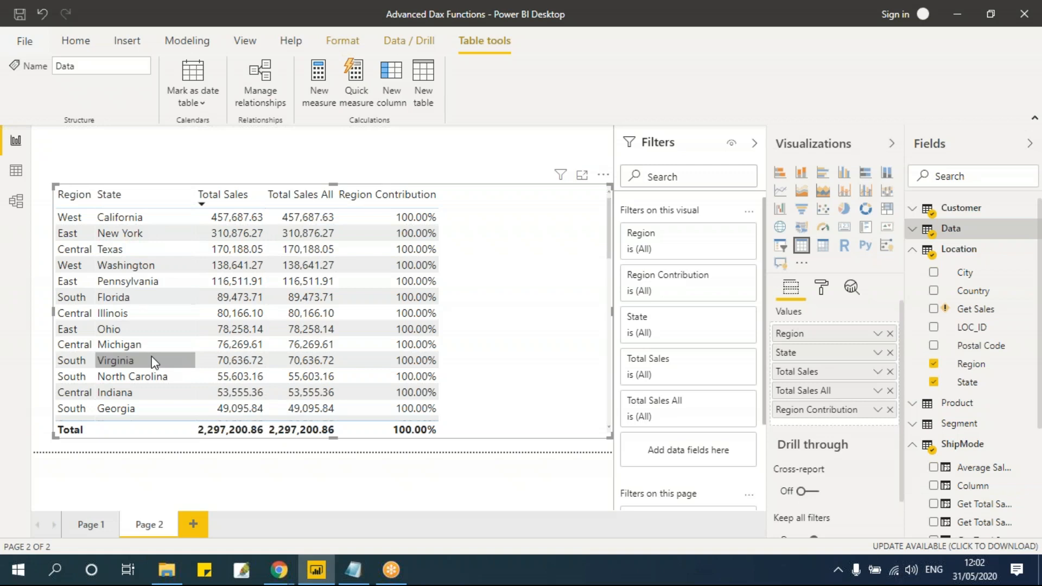
Remove Region from the table and review the ALL(Location[Region]) argument of Total Sales All in the Notepad function list
click(890, 333)
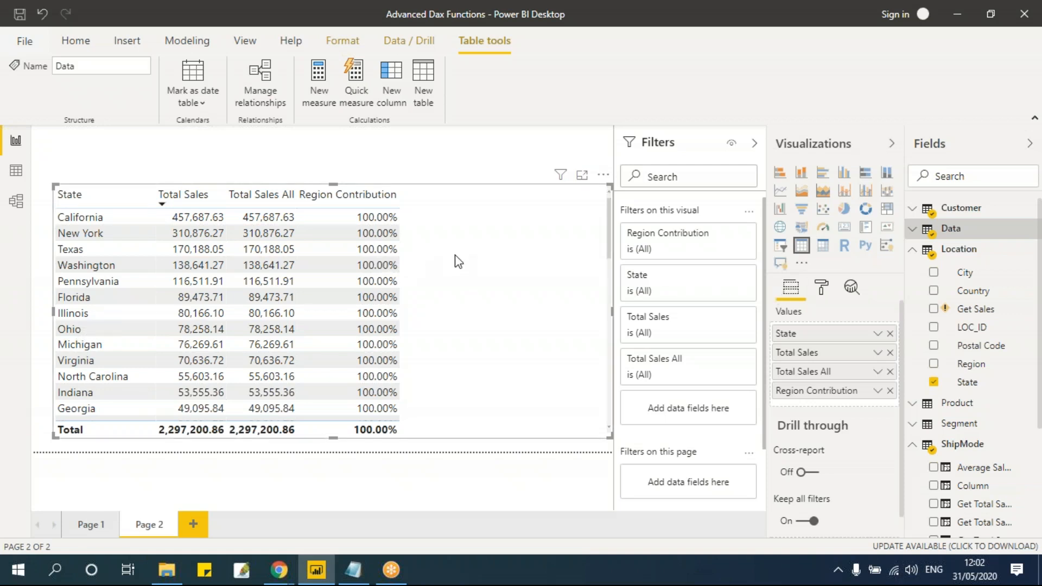
key(alt+Tab)
drag(440, 271, 657, 271)
key(alt+Tab)
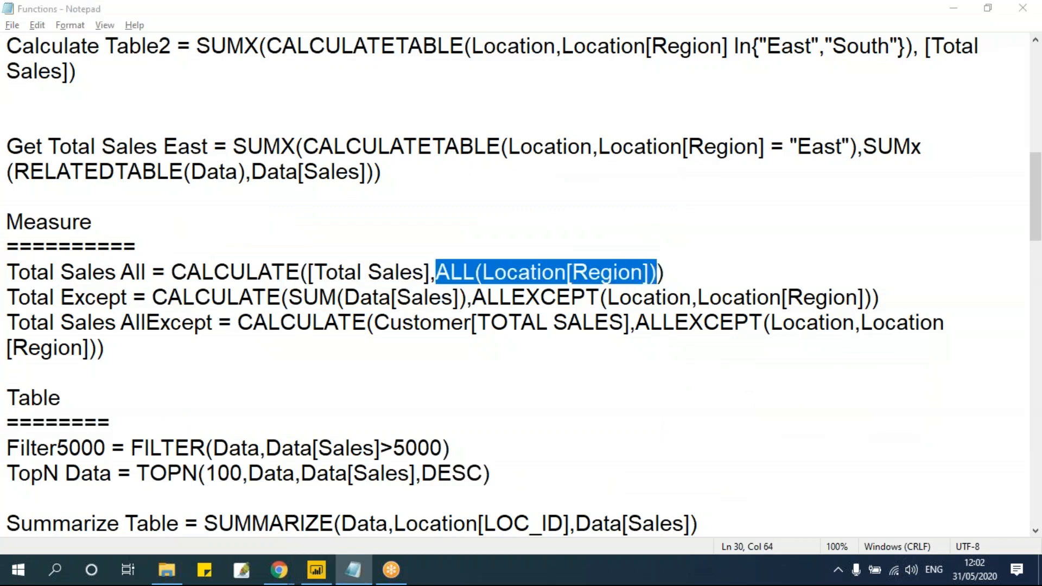
key(alt+Tab)
click(499, 290)
drag(437, 271, 657, 271)
key(alt+Tab)
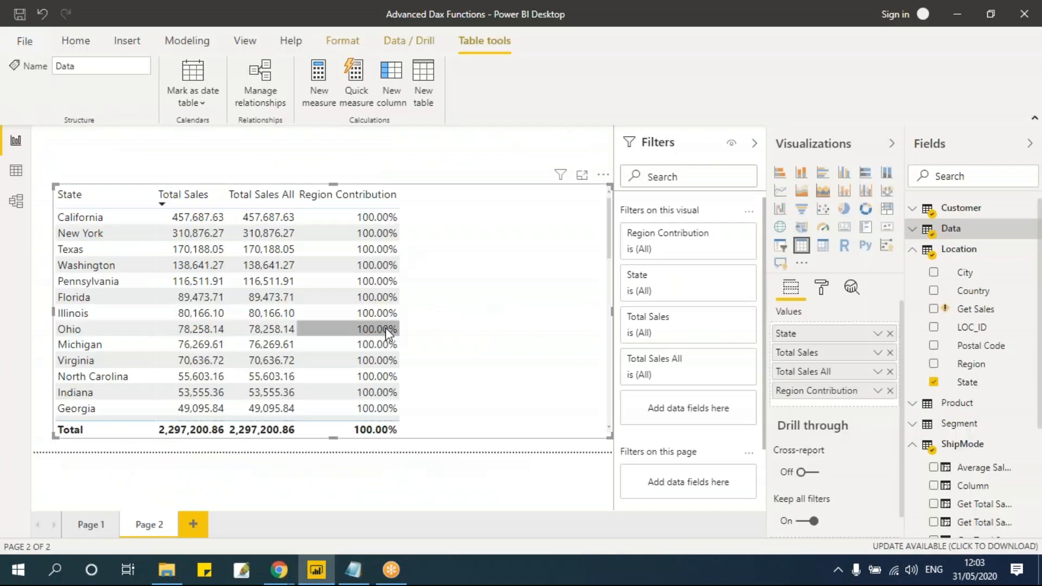
Swap State for Region in the table to compare the contributions, and switch back to State
drag(972, 371, 888, 369)
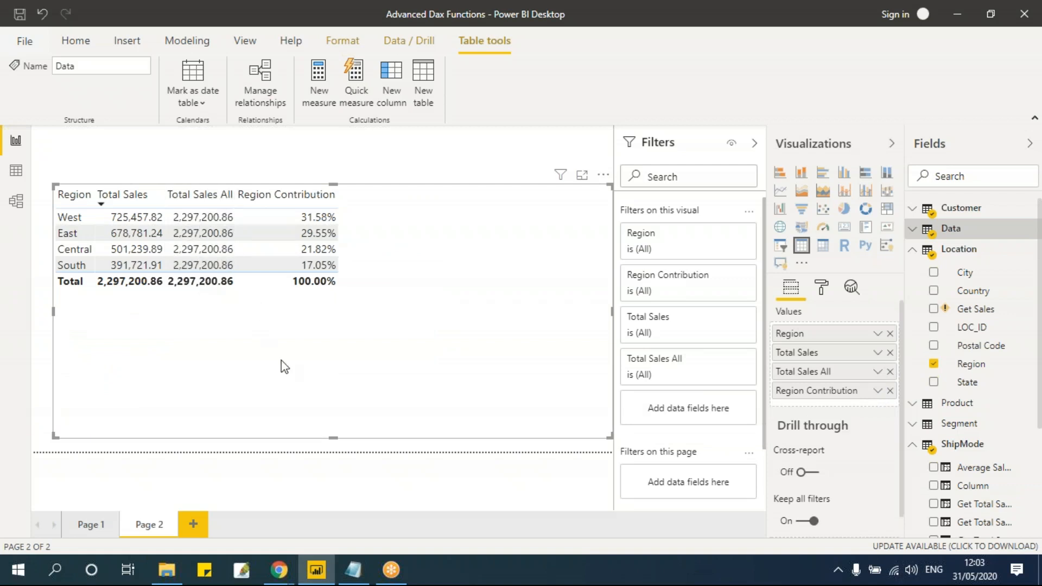
click(890, 333)
drag(889, 371, 833, 332)
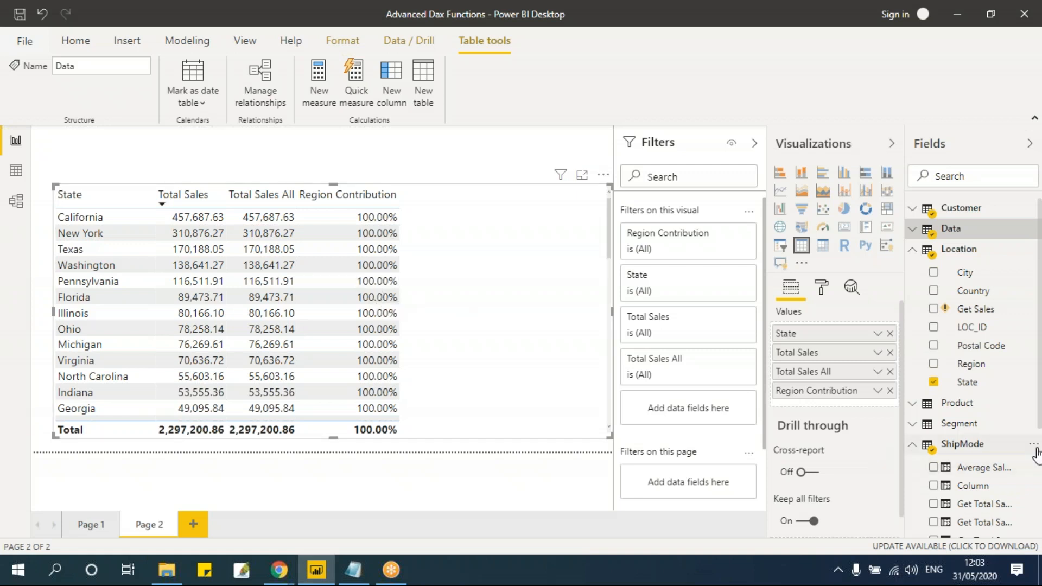
Change the ShipMode measure Total Sales All to CALCULATE([Total Sales],ALL(Location)) and commit it
scroll(1004, 361, down, 3)
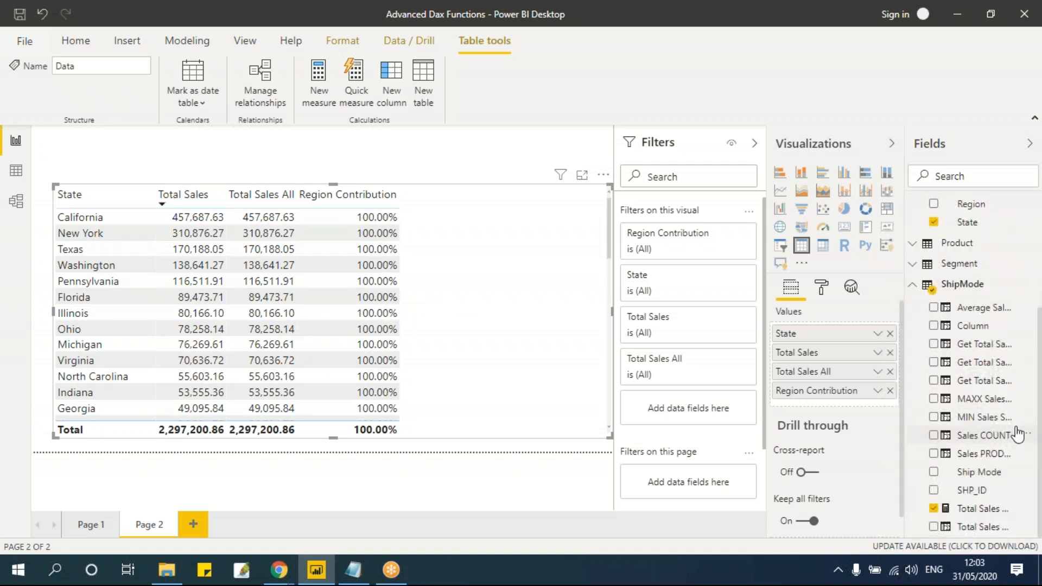
click(980, 509)
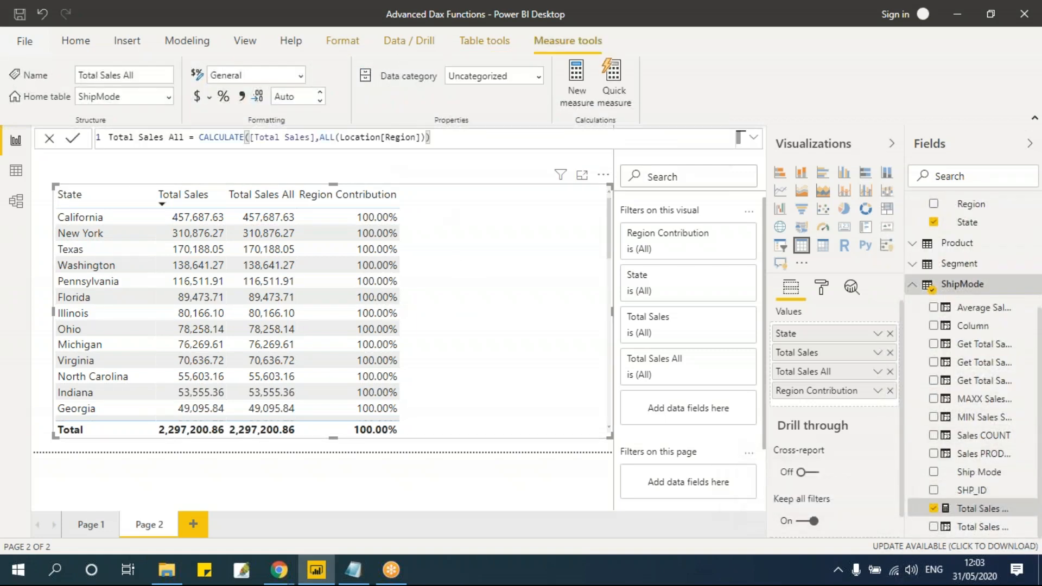
drag(334, 137, 336, 137)
click(344, 137)
click(339, 137)
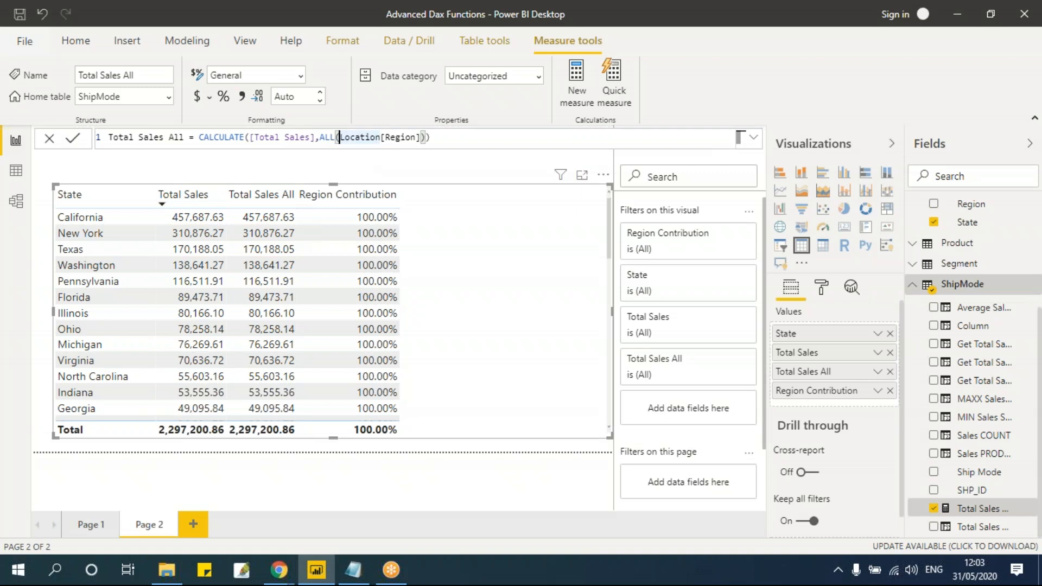
key(Delete)
key(Delete)
key(Delete)
key(Delete)
key(Delete)
key(Delete)
key(Delete)
key(Delete)
key(Delete)
key(Delete)
key(Delete)
key(Delete)
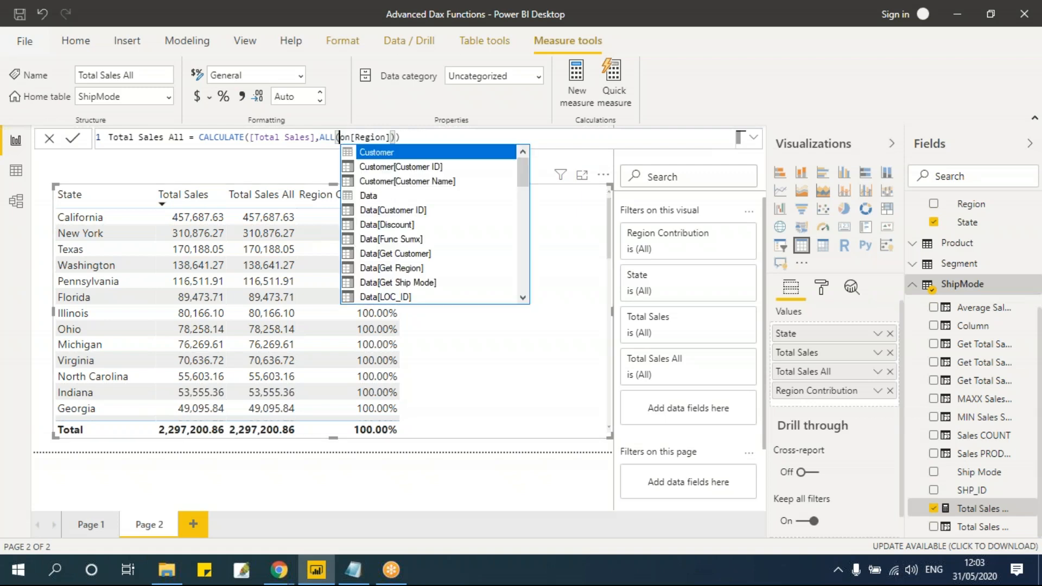
key(Delete)
key(Delete)
text(Lo)
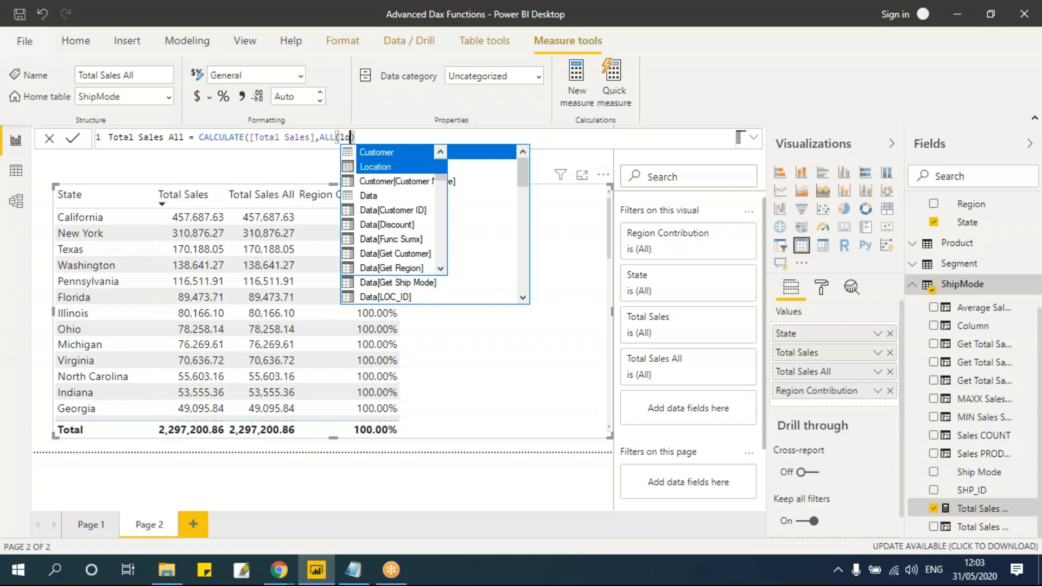
key(Tab)
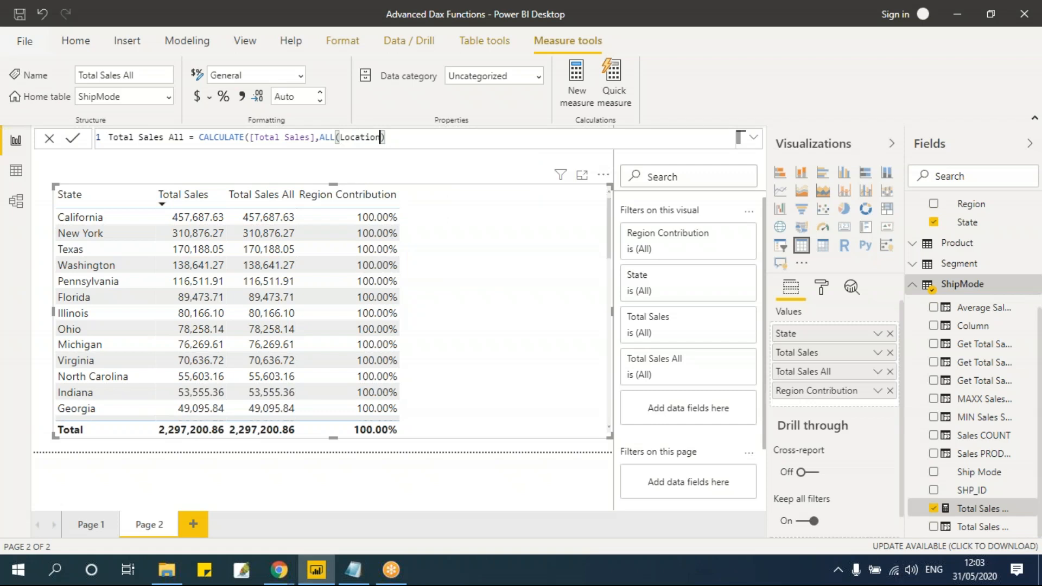
text())
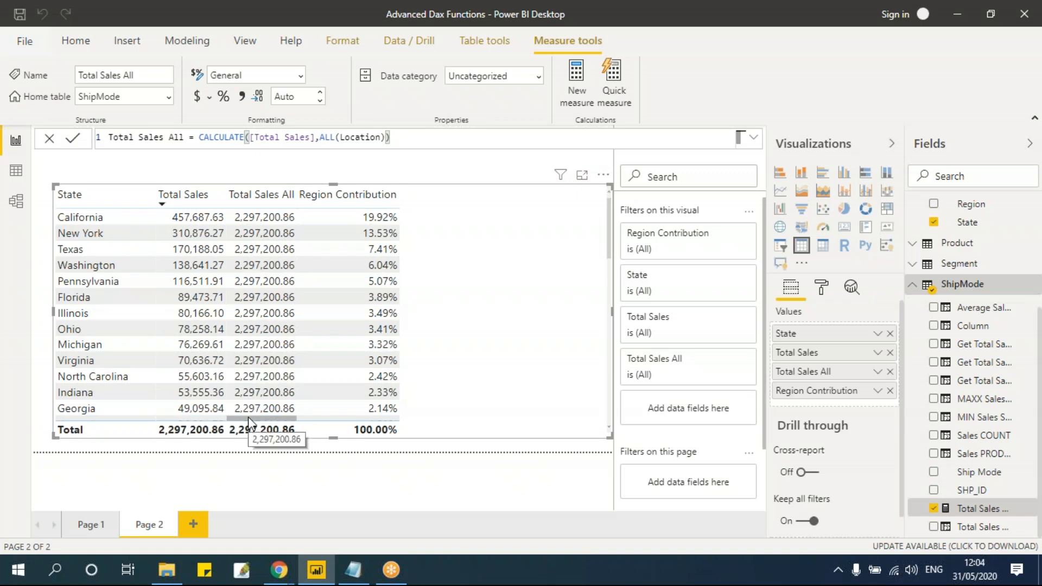
Set the ALL argument in Total Sales All to Location[State] and commit the measure
click(382, 137)
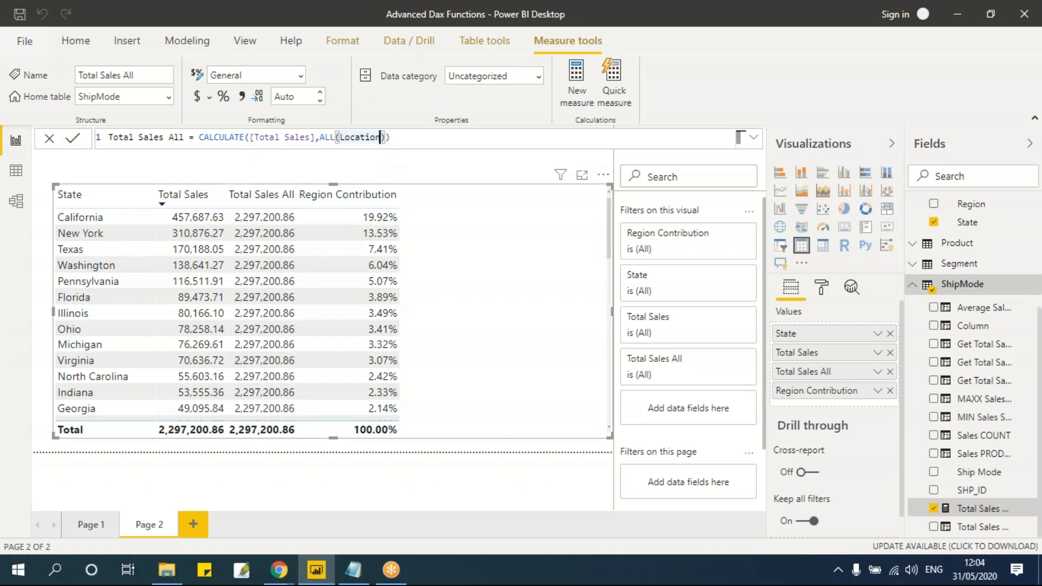
text((s)
key(BackSpace)
key(BackSpace)
key(BackSpace)
key(BackSpace)
key(BackSpace)
key(BackSpace)
key(BackSpace)
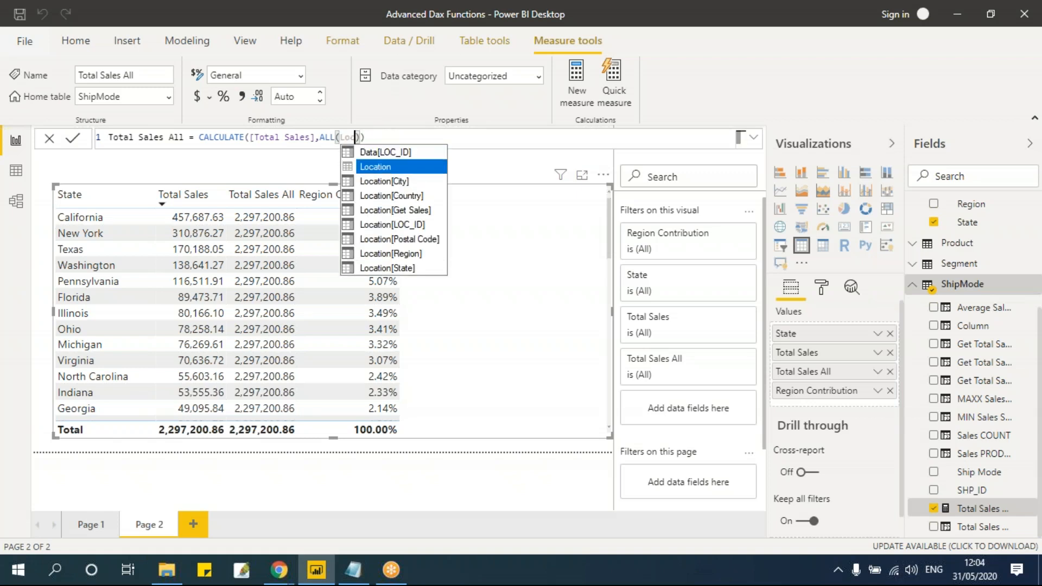
key(Down)
key(Down)
key(Down)
key(Down)
key(Down)
key(Down)
key(Down)
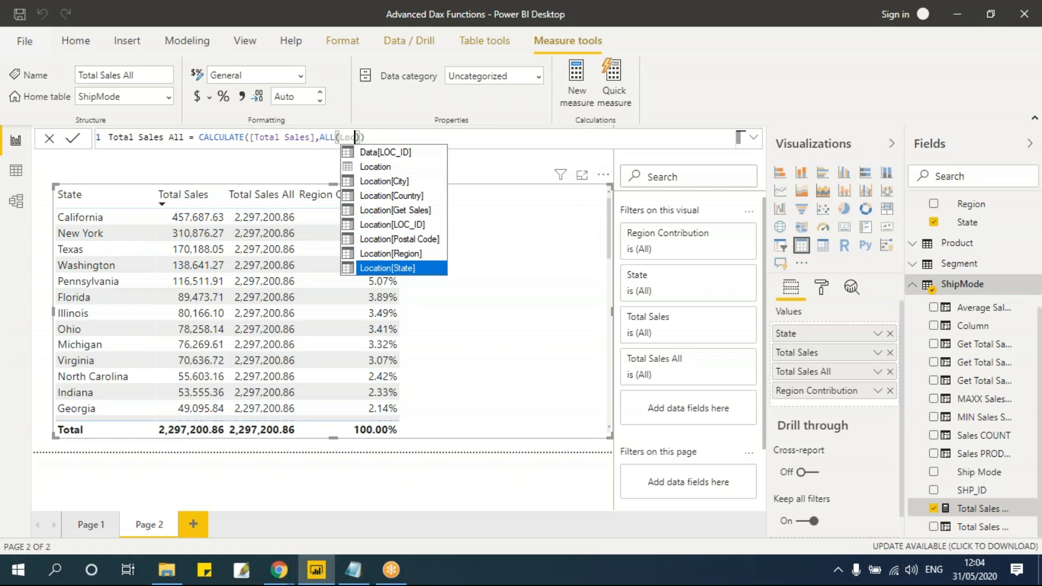
key(Tab)
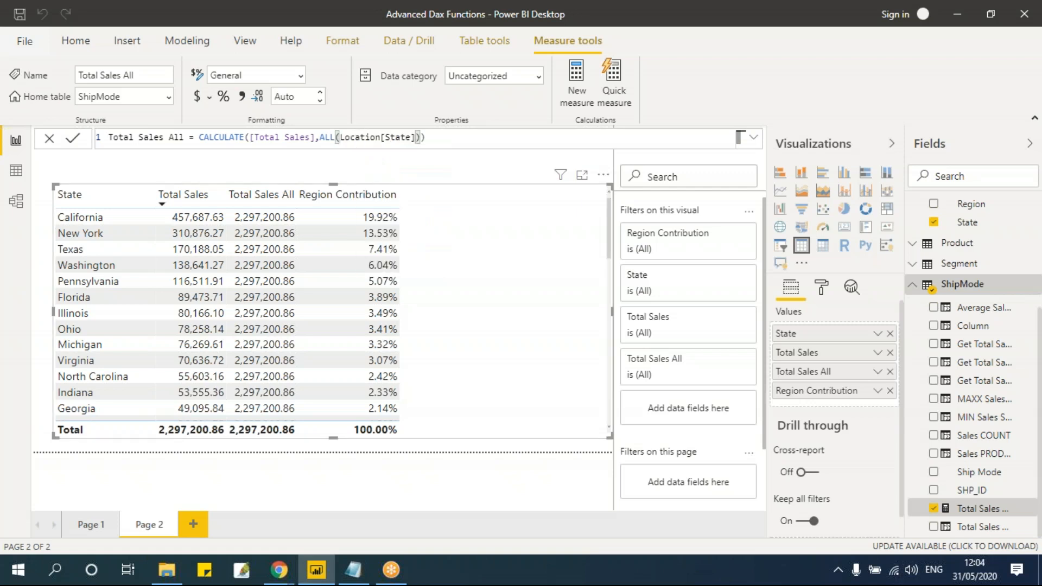
key(Return)
Add Region ahead of State in the table and remove State
scroll(981, 396, up, 5)
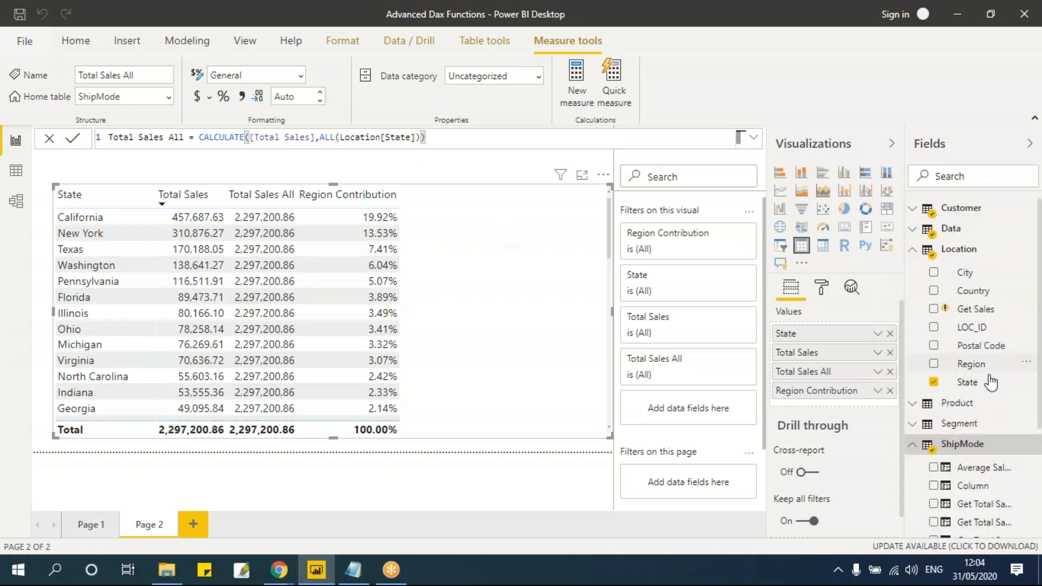
drag(982, 365, 826, 336)
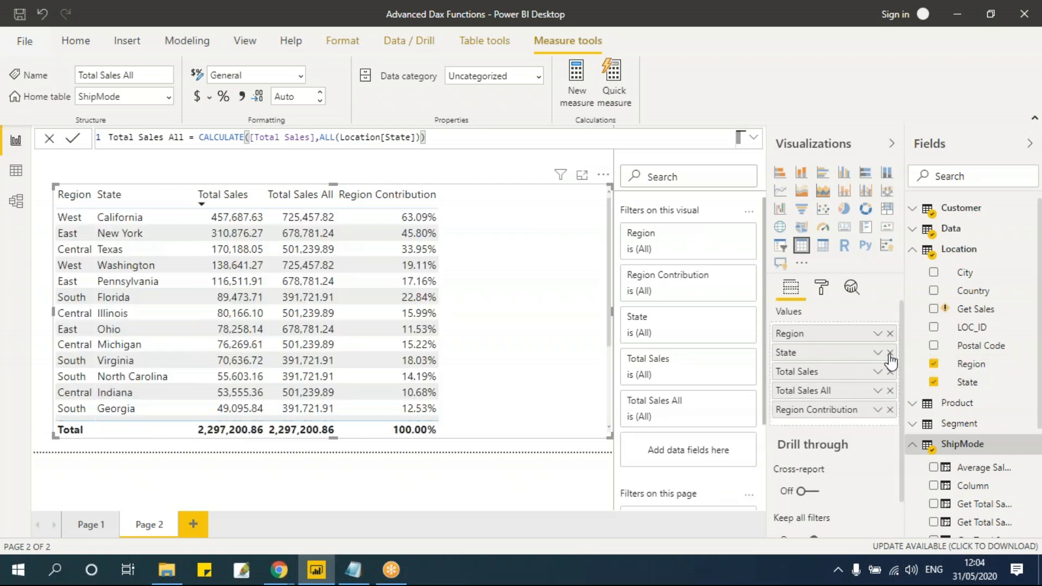
click(890, 352)
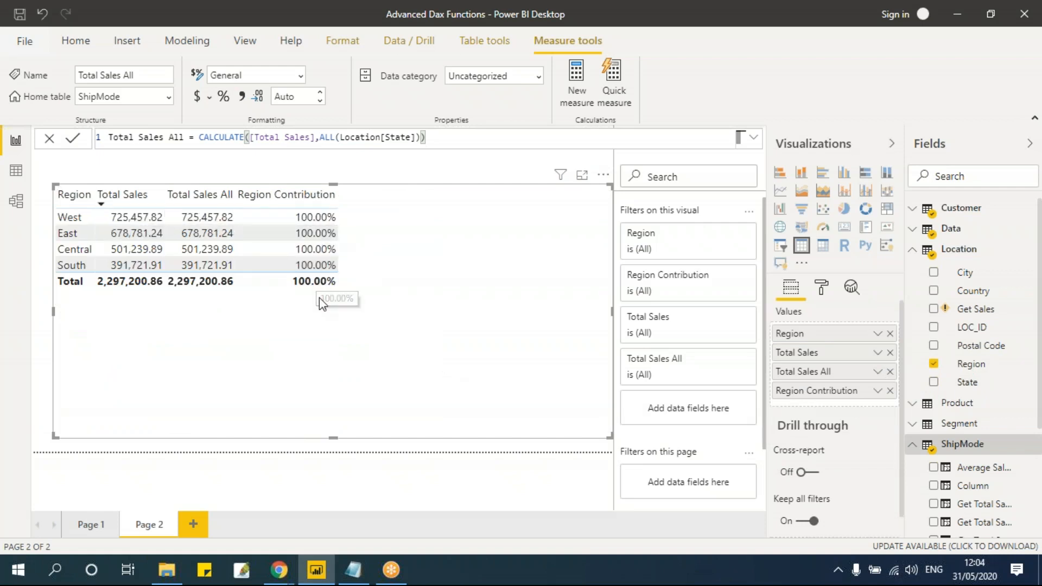
click(396, 138)
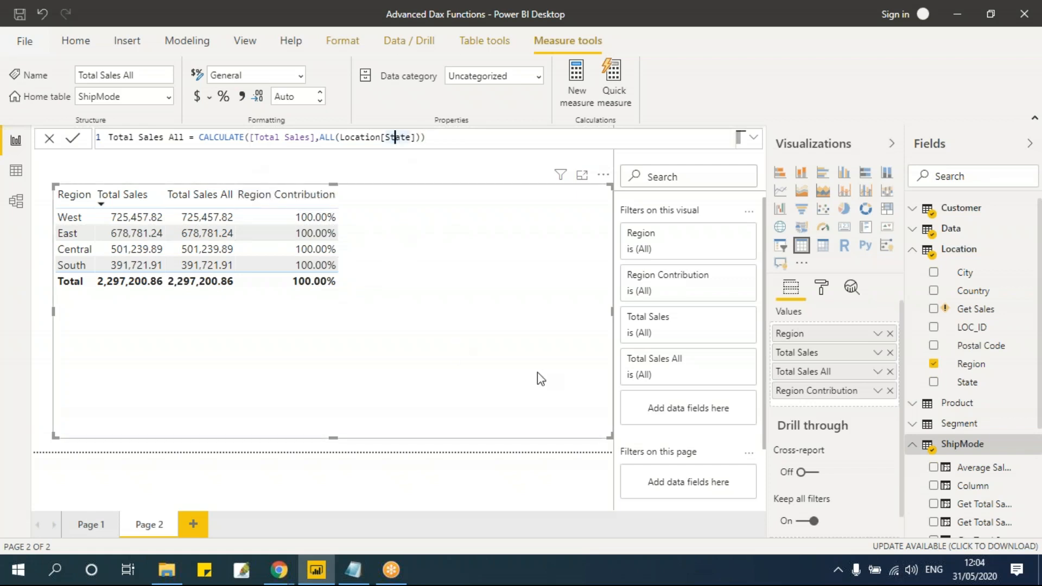
Review the Total Sales All formula in the Notepad function list, highlighting CALCULATE and the ALL(Location[Region]) filter
key(alt+Tab)
double_click(228, 272)
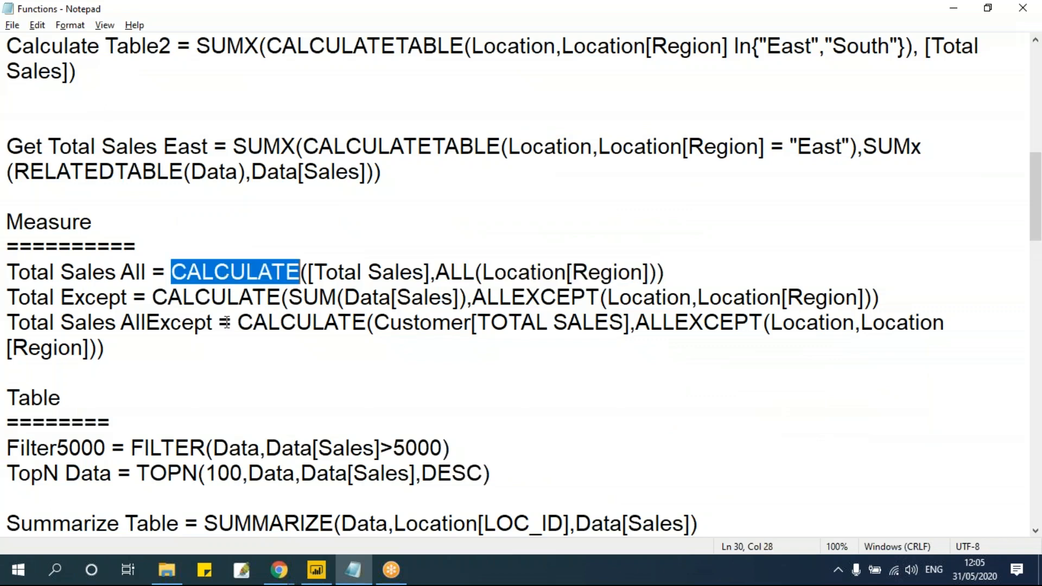
drag(438, 272, 656, 272)
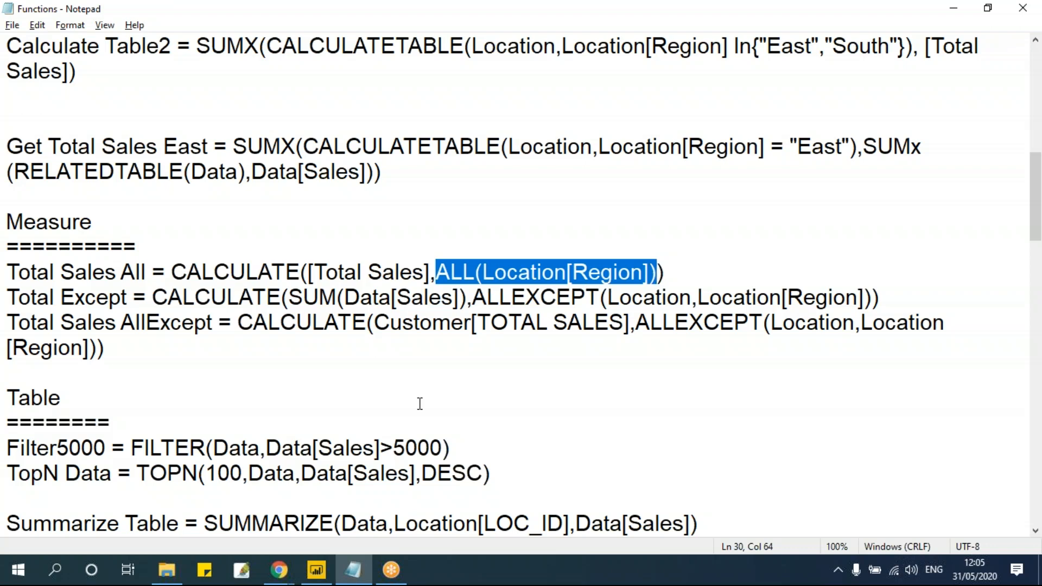
click(413, 271)
drag(438, 272, 658, 271)
key(alt+Tab)
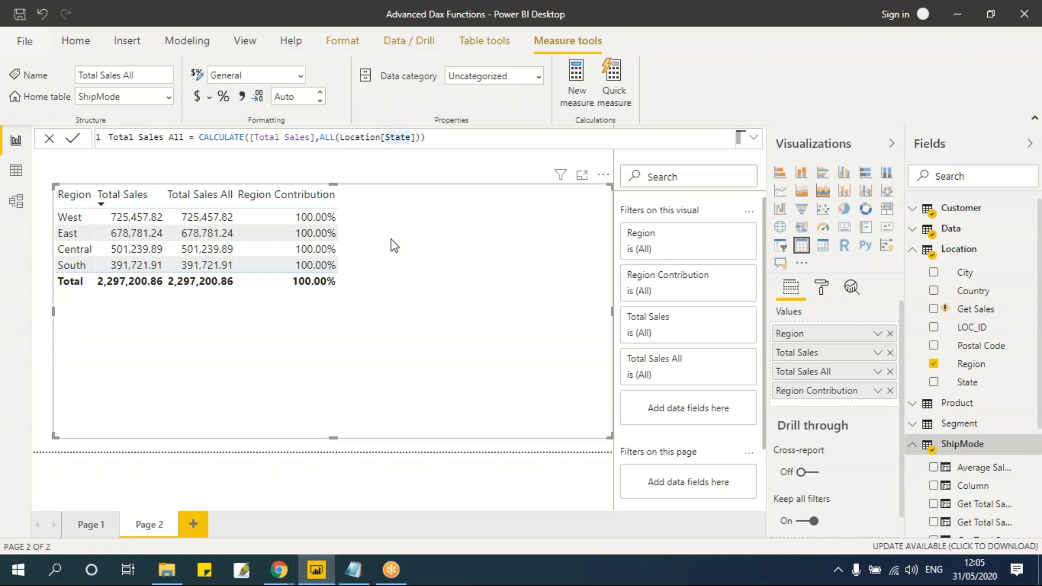
key(alt+Tab)
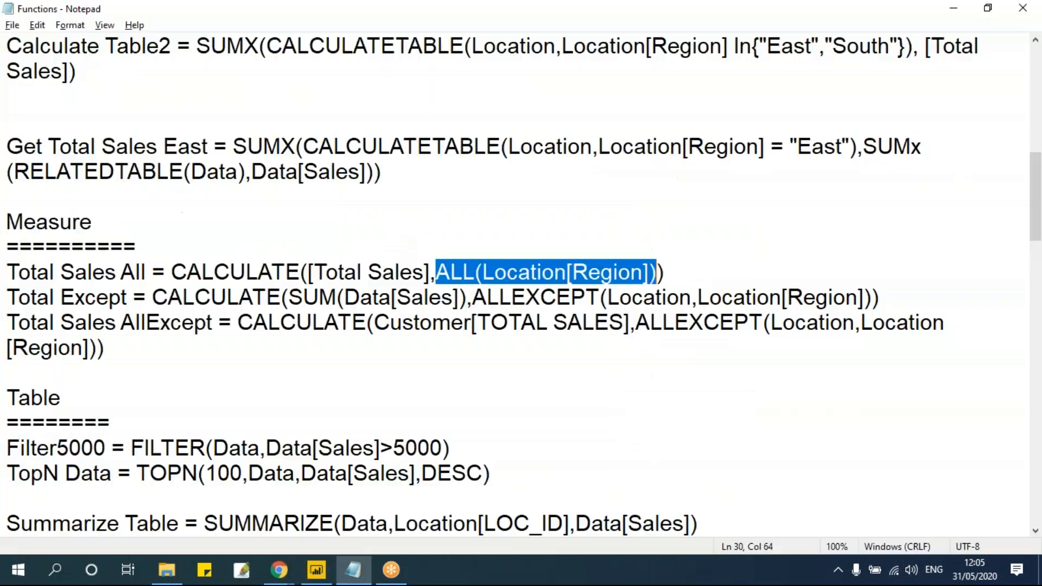
click(710, 297)
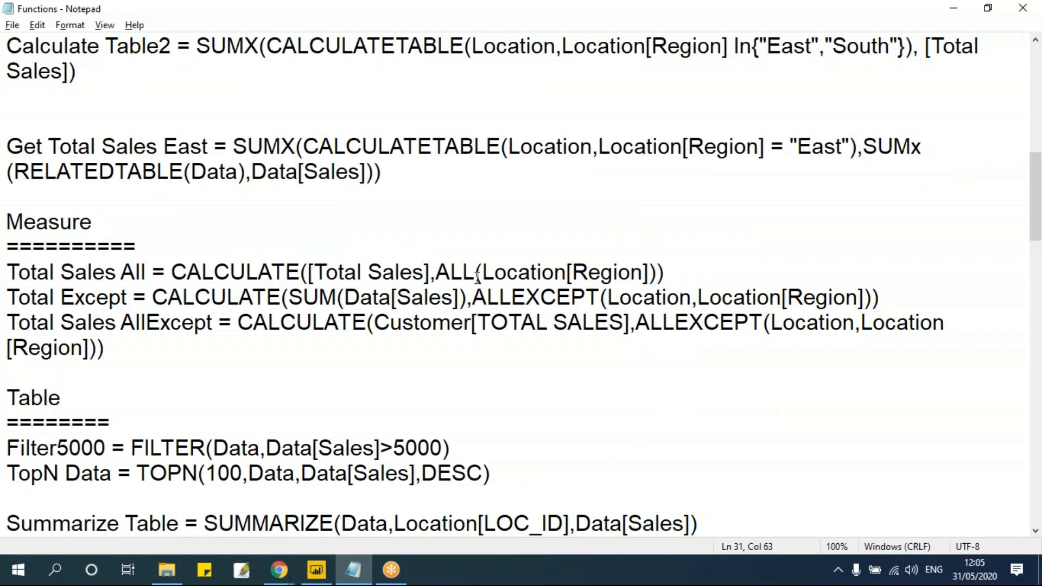
drag(435, 272, 655, 272)
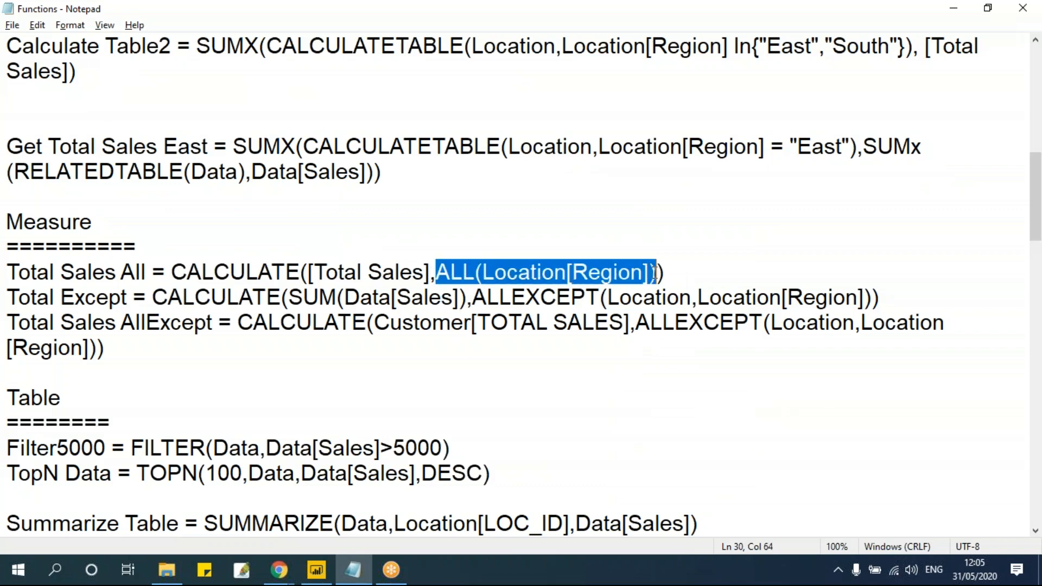
Review the Total Except formula in the Notepad function list, highlighting its ALLEXCEPT(Location,Location[Region]) filter
click(552, 272)
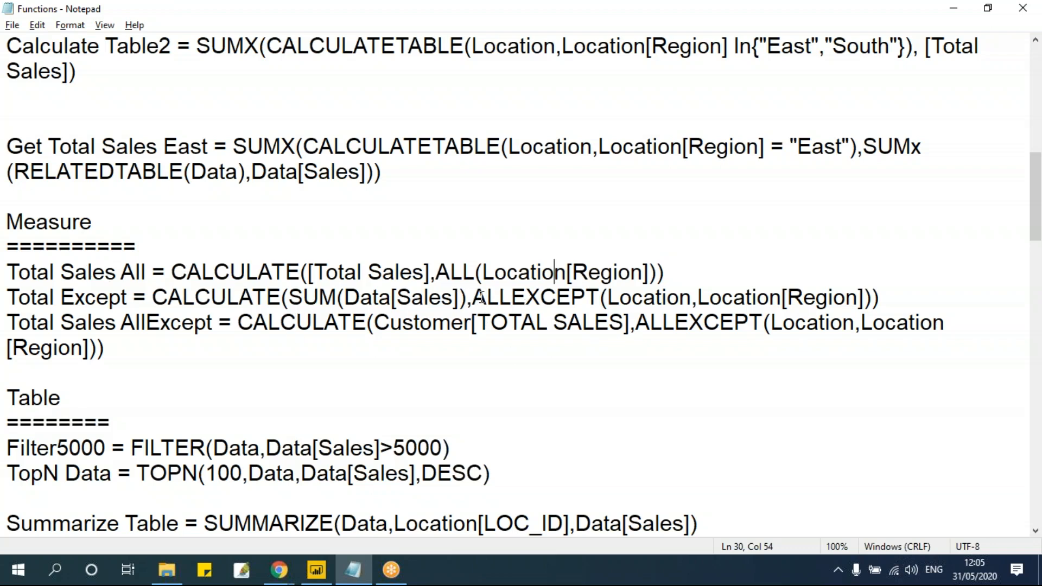
drag(472, 297, 864, 298)
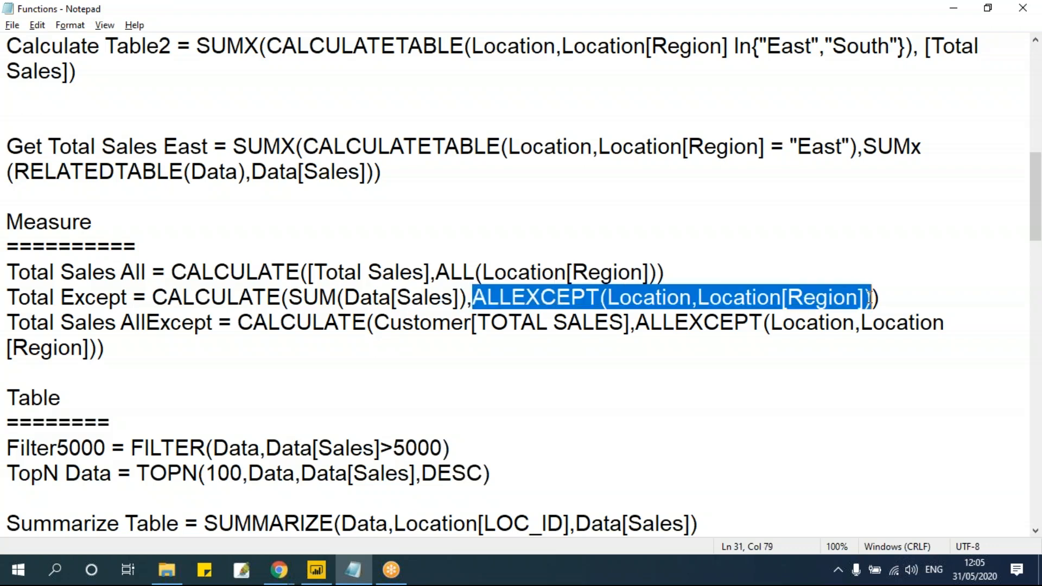
click(639, 346)
click(569, 298)
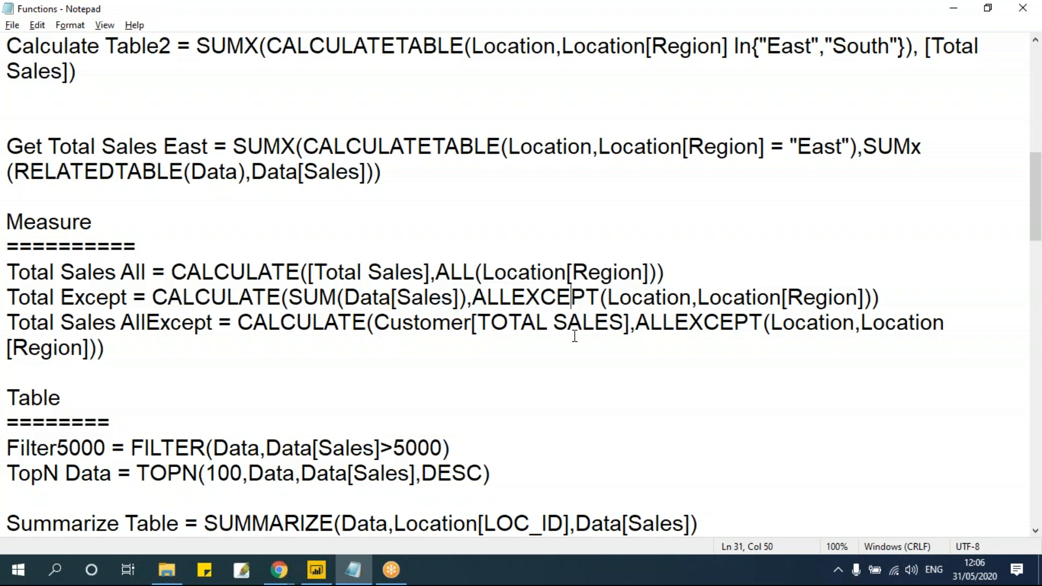
Switch to Power BI, add a third report page, and paste a copy of the Page 2 table onto it
key(alt+Tab)
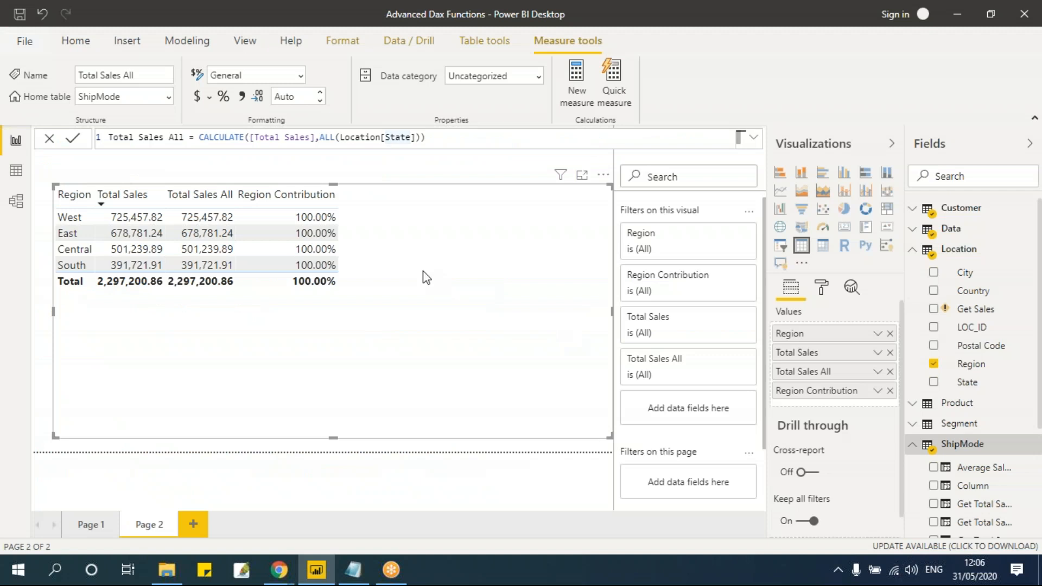
click(193, 524)
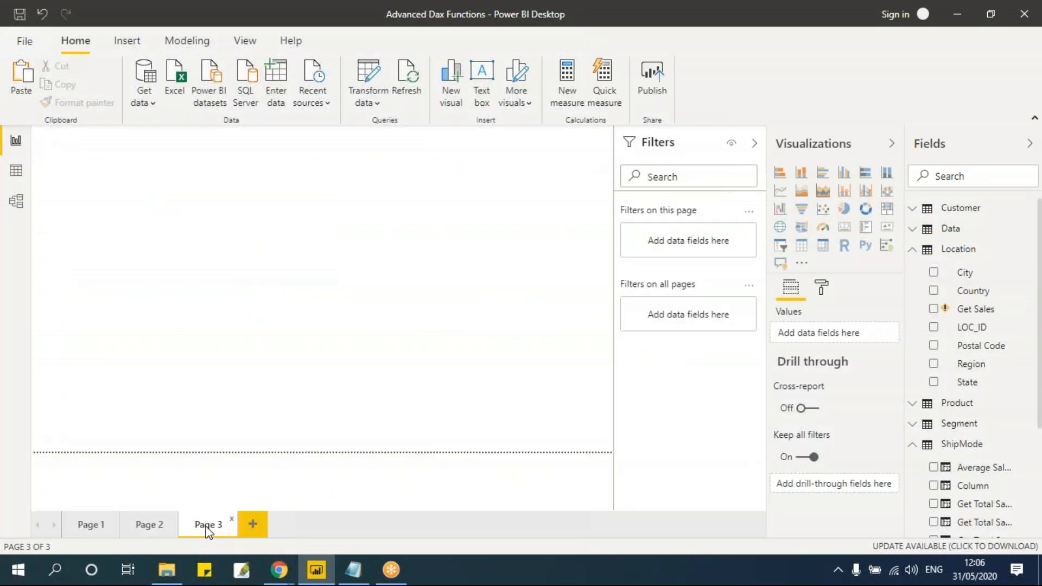
click(155, 525)
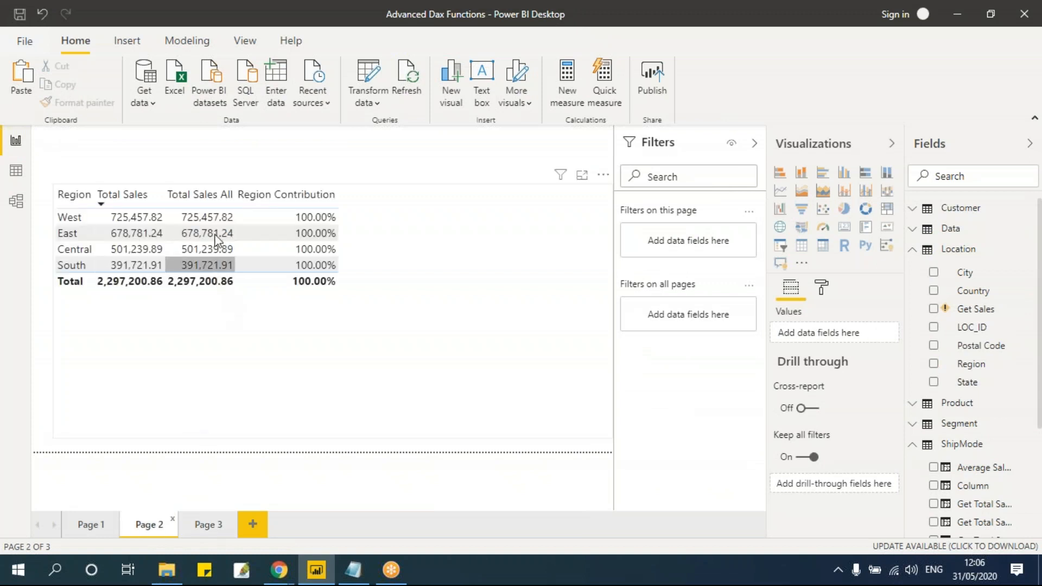
click(277, 301)
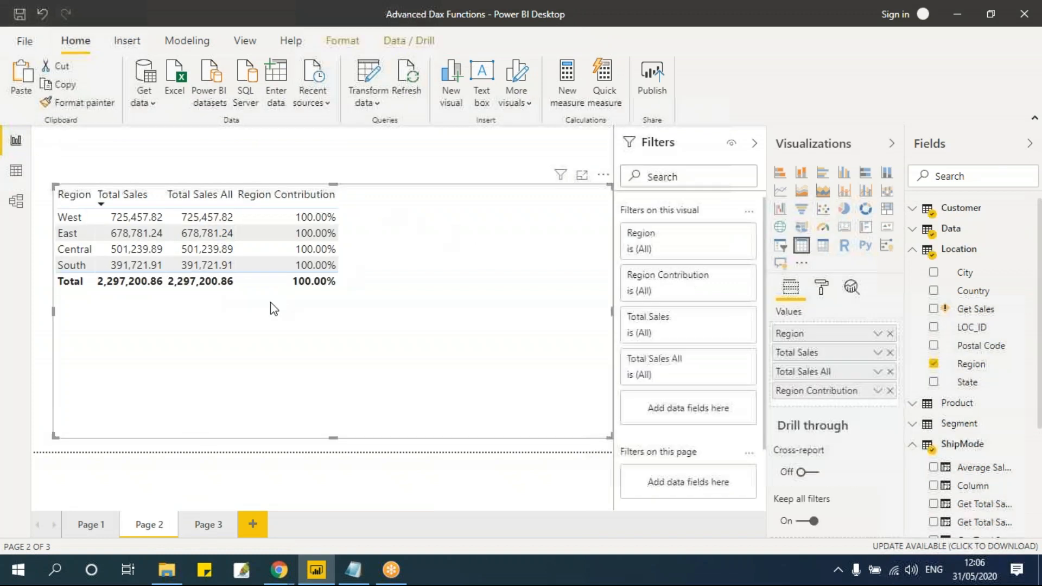
click(219, 527)
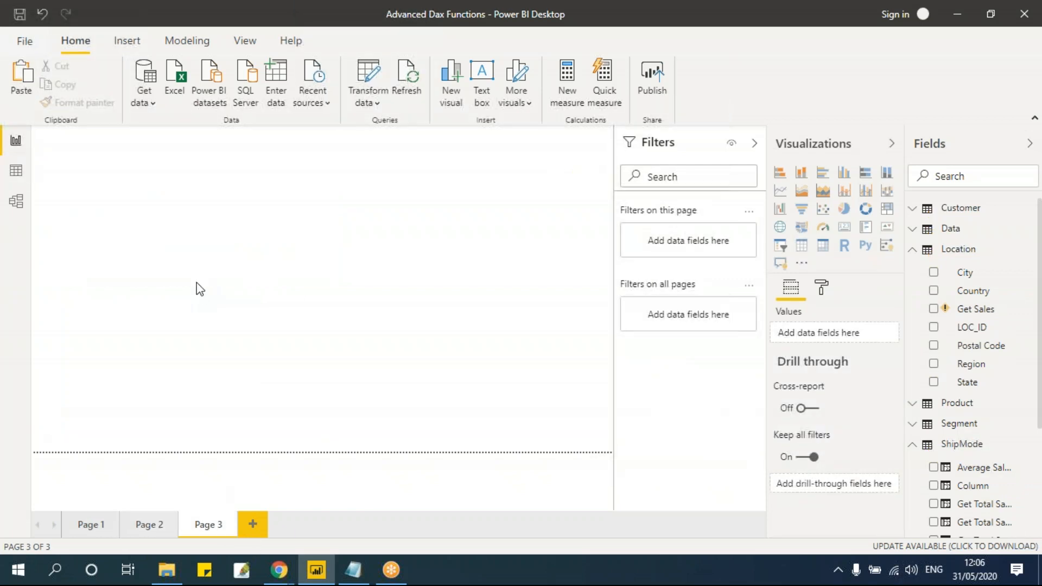
key(ctrl+v)
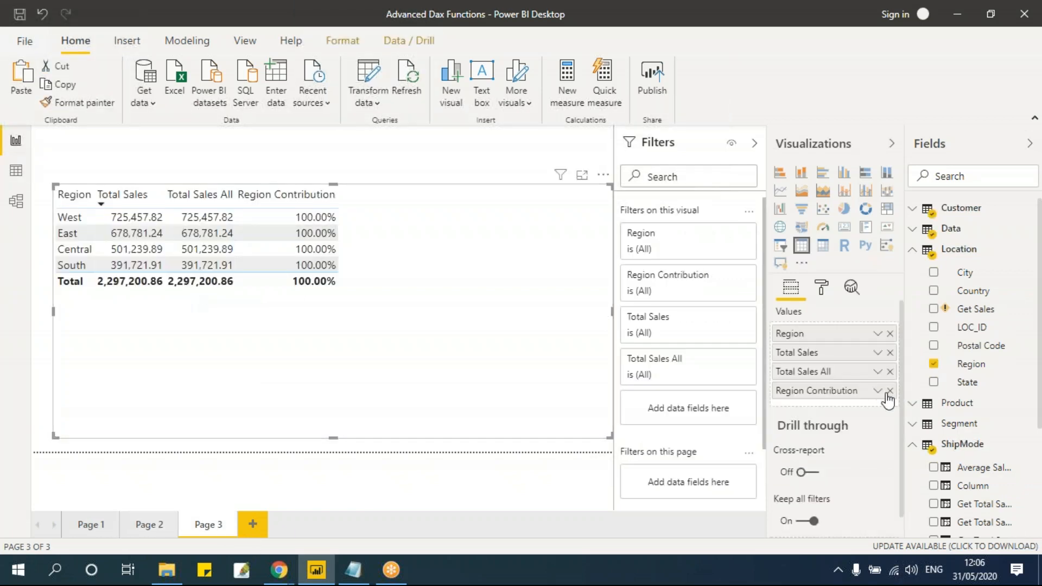
Remove Region Contribution, Total Sales All and Total Sales from the copied table, keeping only Region
click(890, 391)
click(890, 371)
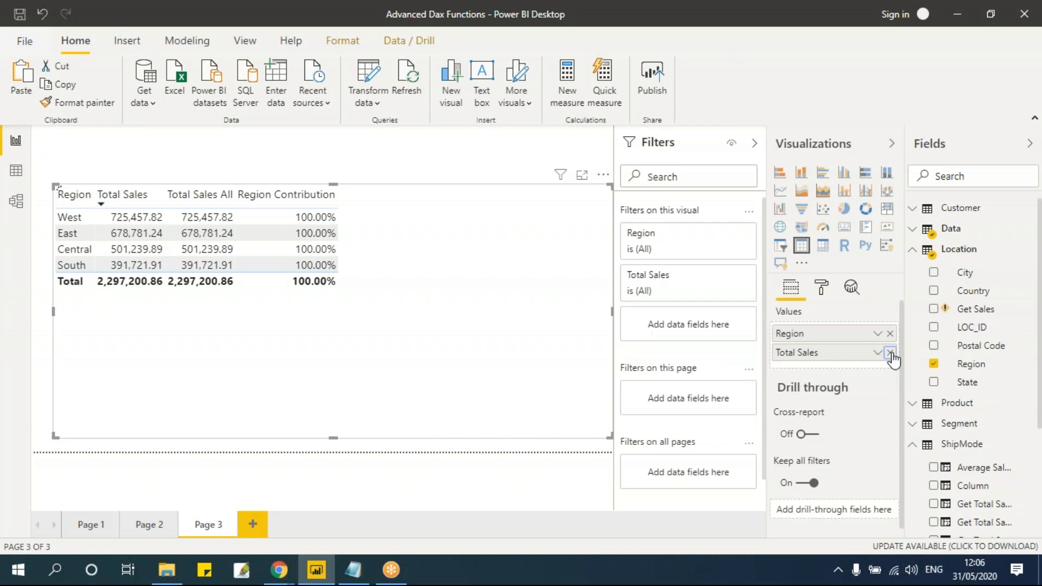
click(890, 352)
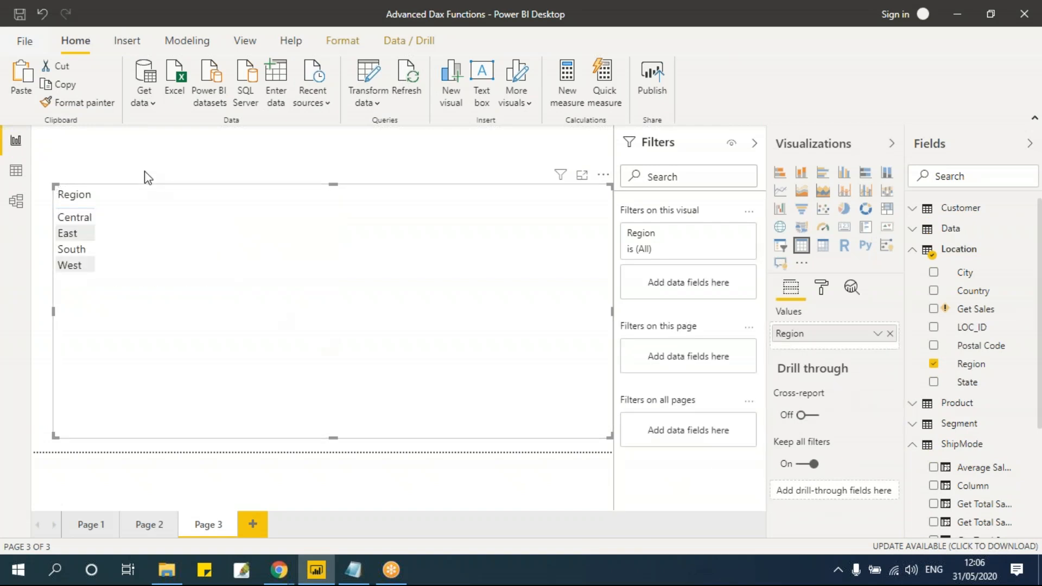
Shrink the Region table to about half its width and height and move it to the lower part of the page
drag(609, 436, 328, 327)
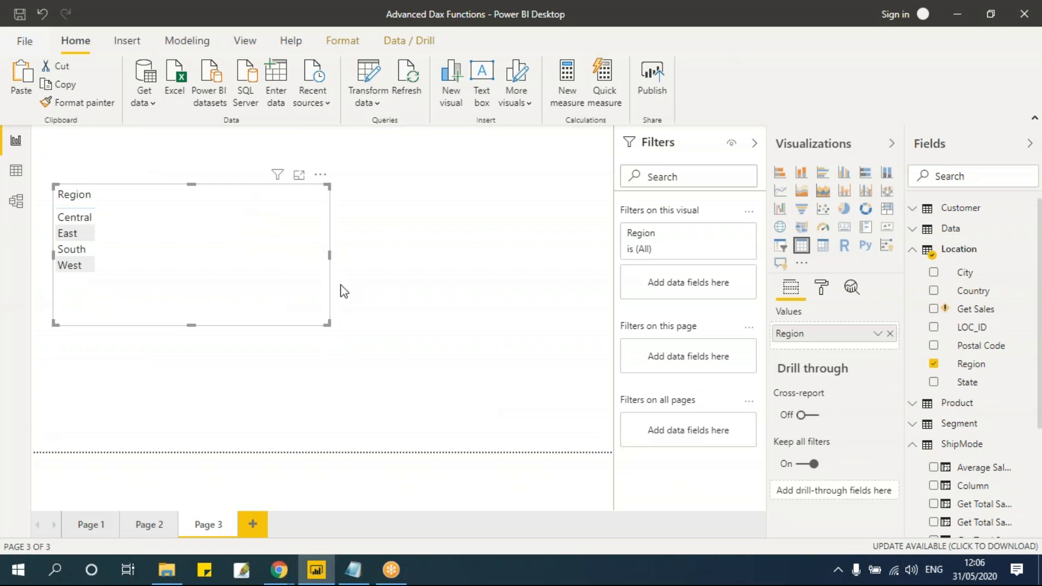
drag(279, 305, 320, 388)
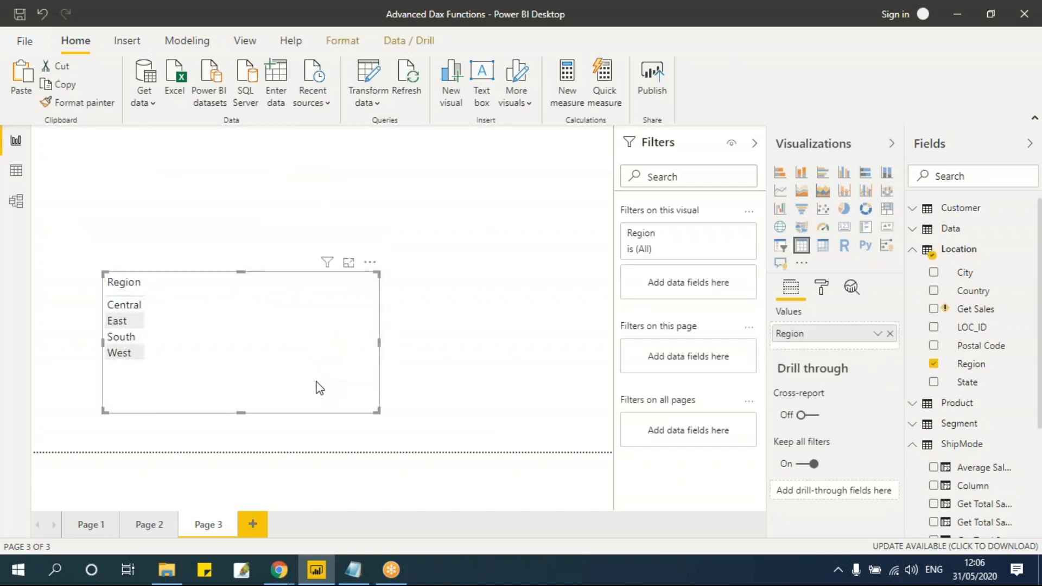
click(433, 240)
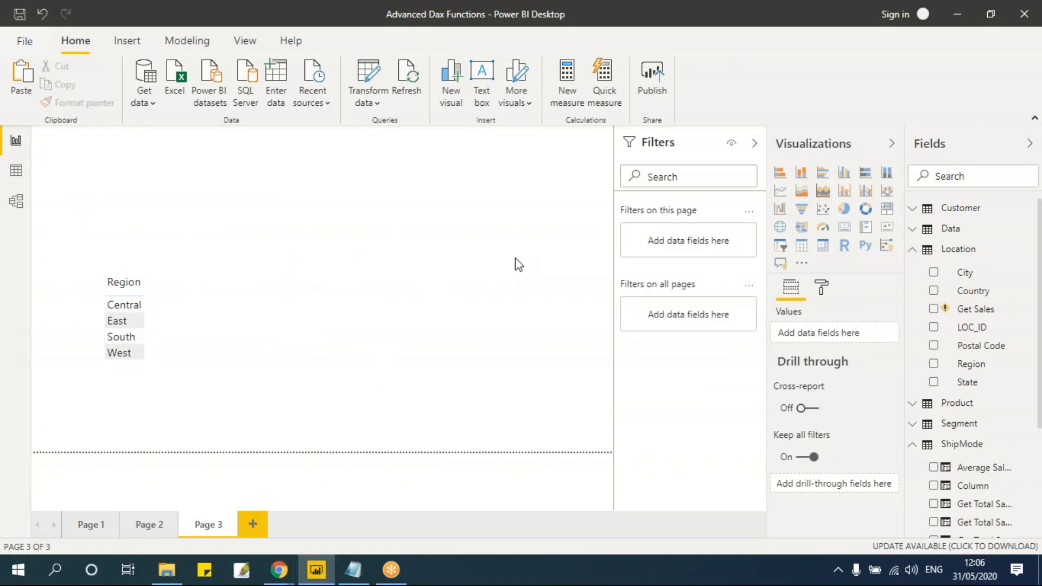
Switch to Notepad to highlight ALL in the Total Sales All formula, and return to Power BI
key(alt+Tab)
drag(437, 271, 476, 271)
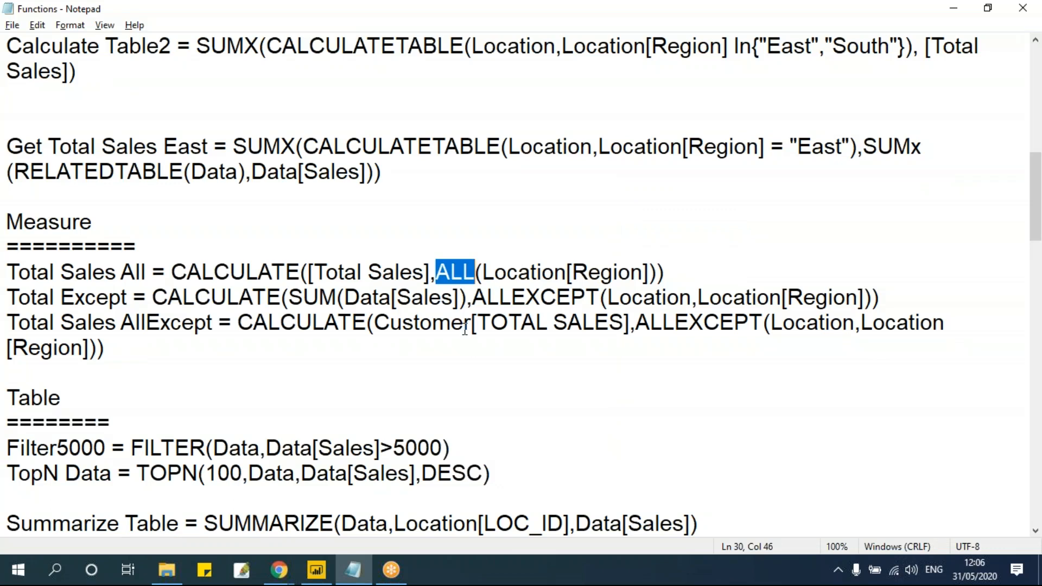
key(alt+Tab)
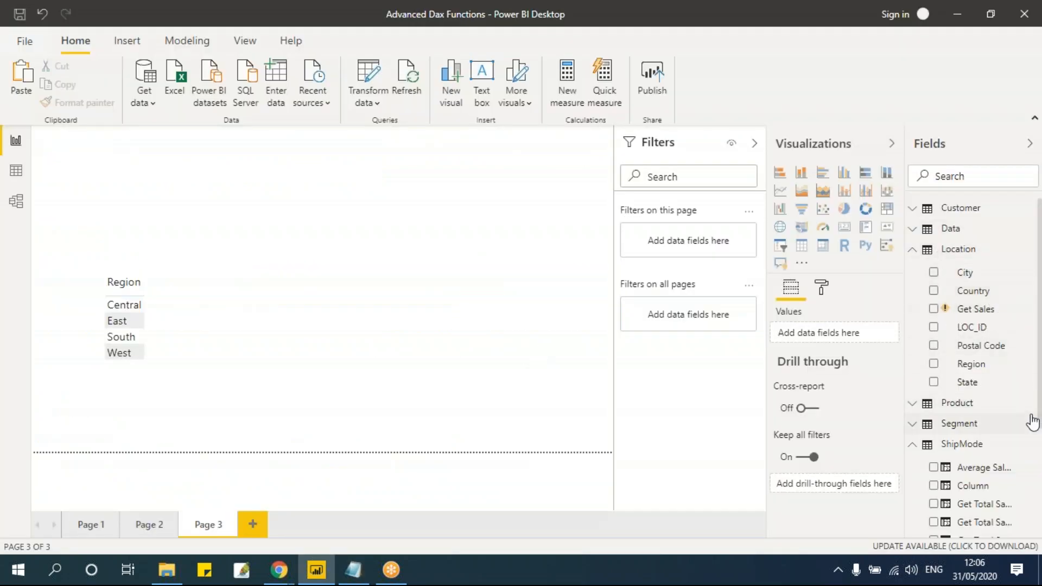
Create a measure in the Location table named Calculate All Except, starting its formula with CALCULATE([Total Sales]
click(980, 249)
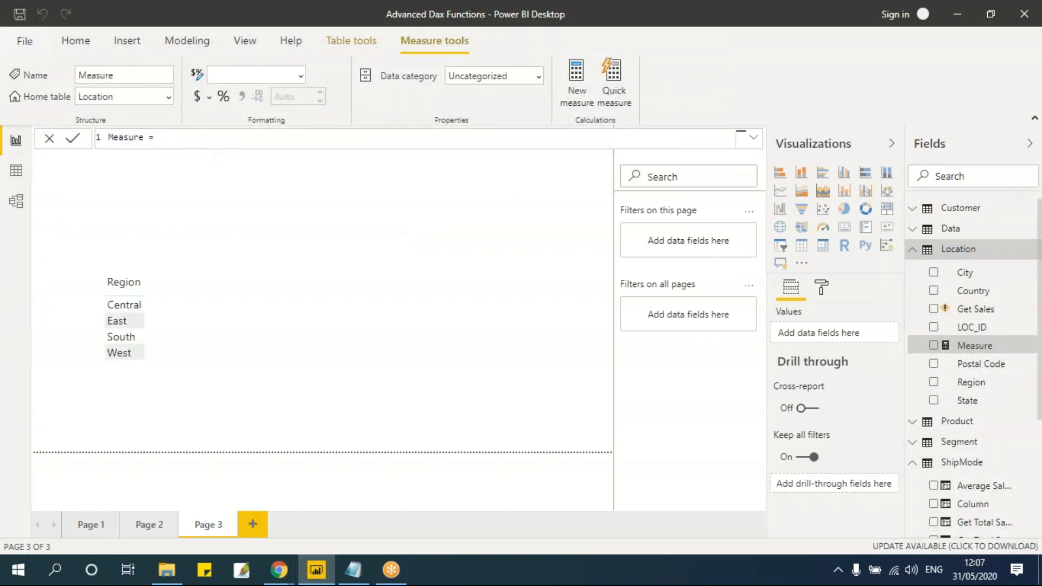
key(BackSpace)
key(ctrl+a)
key(BackSpace)
text(Calculate All Excelpt)
key(BackSpace)
key(BackSpace)
key(BackSpace)
text(pt = cal)
key(Tab)
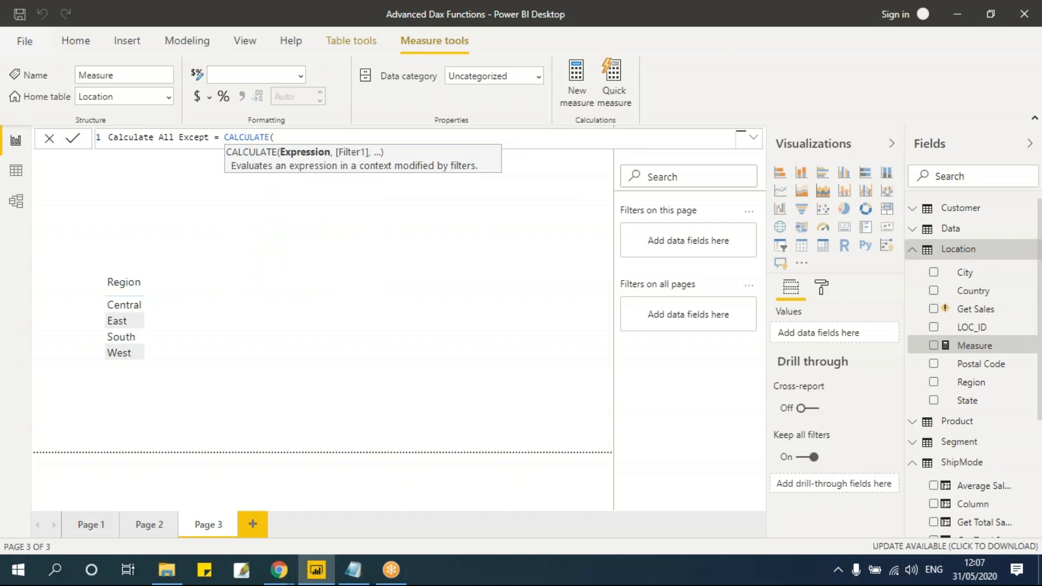
text(total)
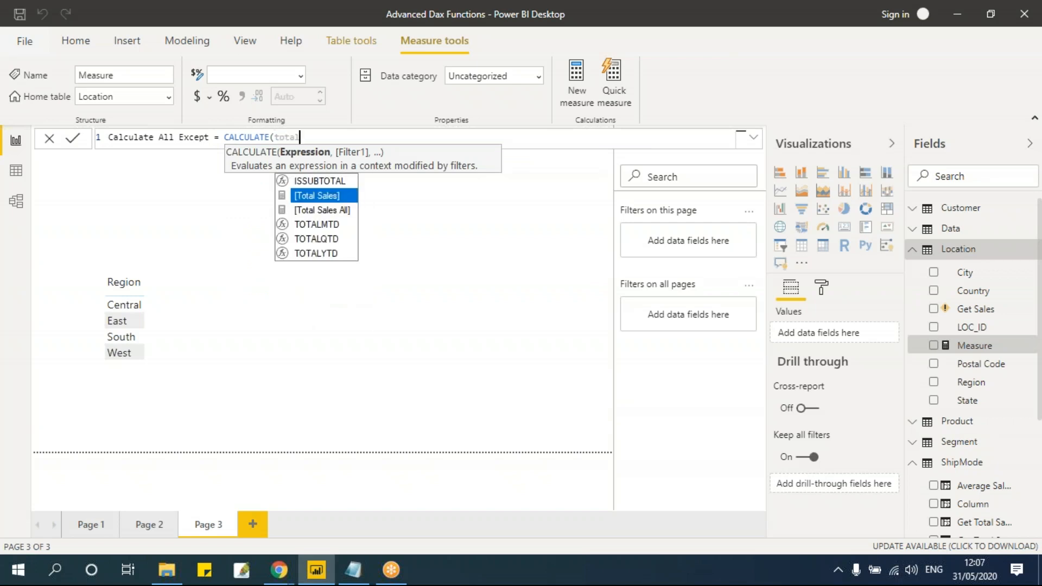
key(Tab)
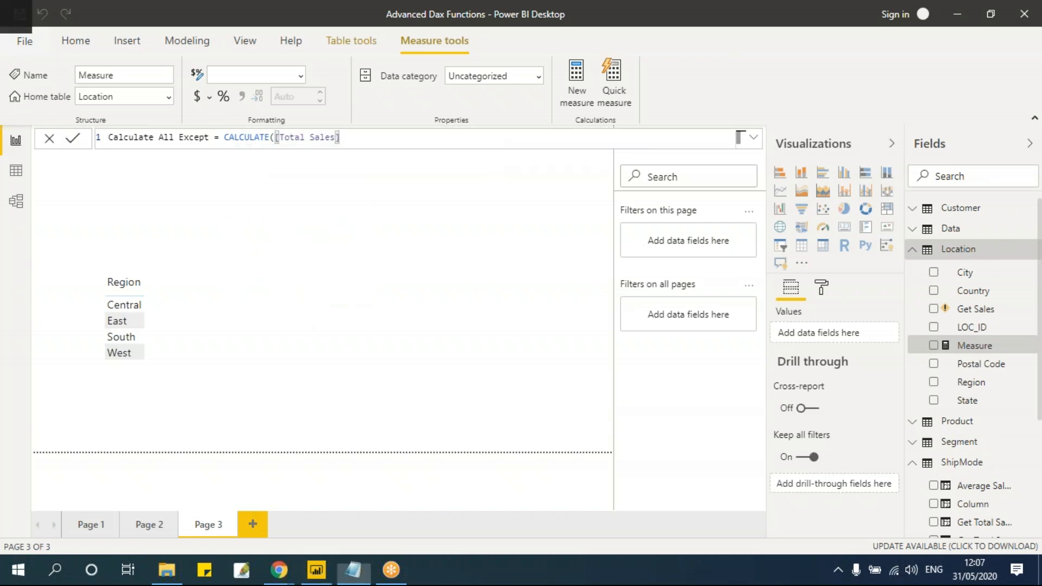
Check the SUM(Data[Sales]) expression of the Total Except formula in Notepad, and return to Power BI
key(alt+Tab)
drag(288, 297, 460, 298)
key(alt+Tab)
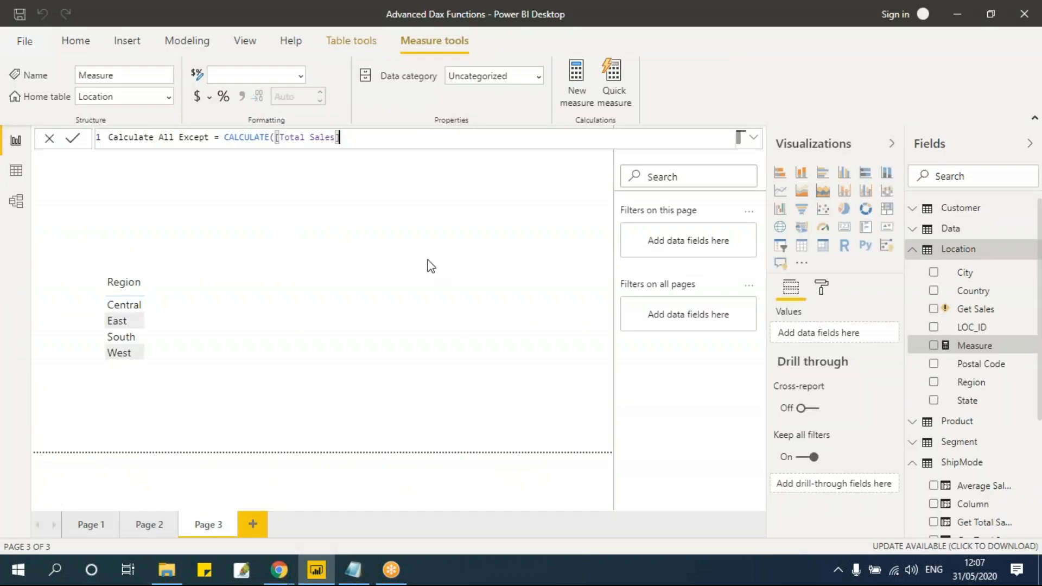
Add ALLEXCEPT as the filter argument of Calculate All Except, with Location as its table
text(,)
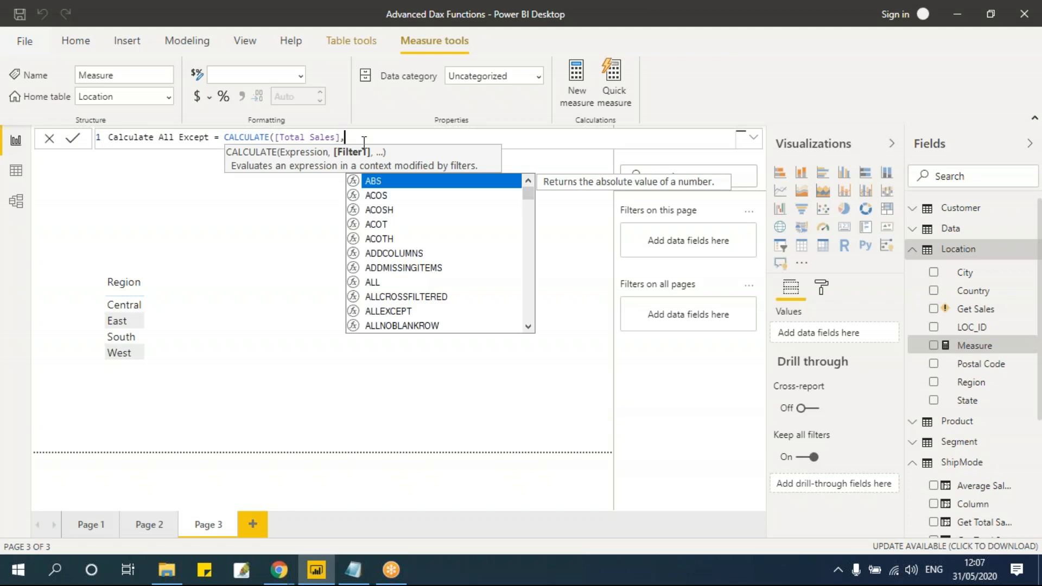
text(all)
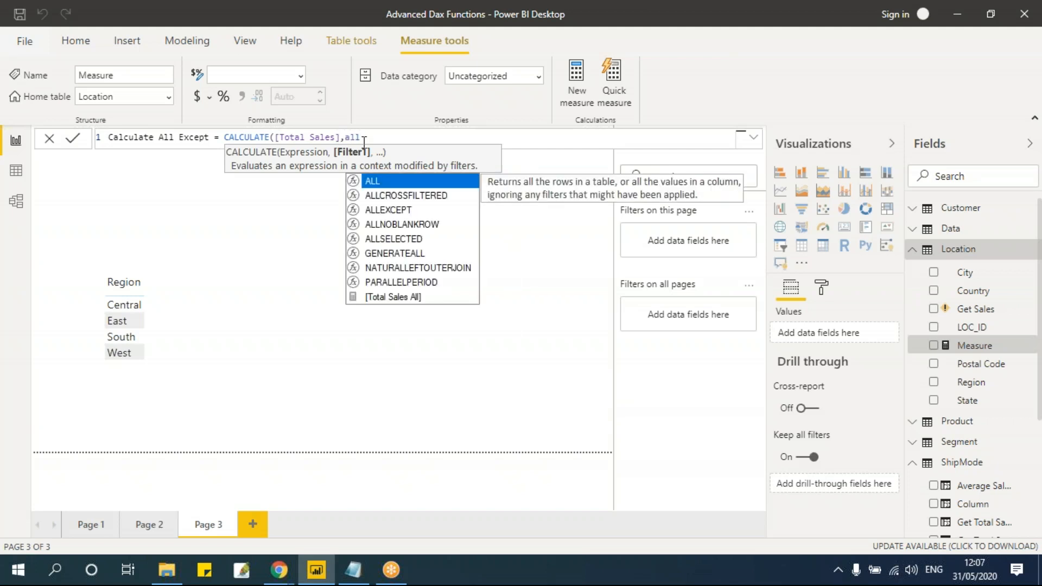
key(Down)
key(Down)
key(Tab)
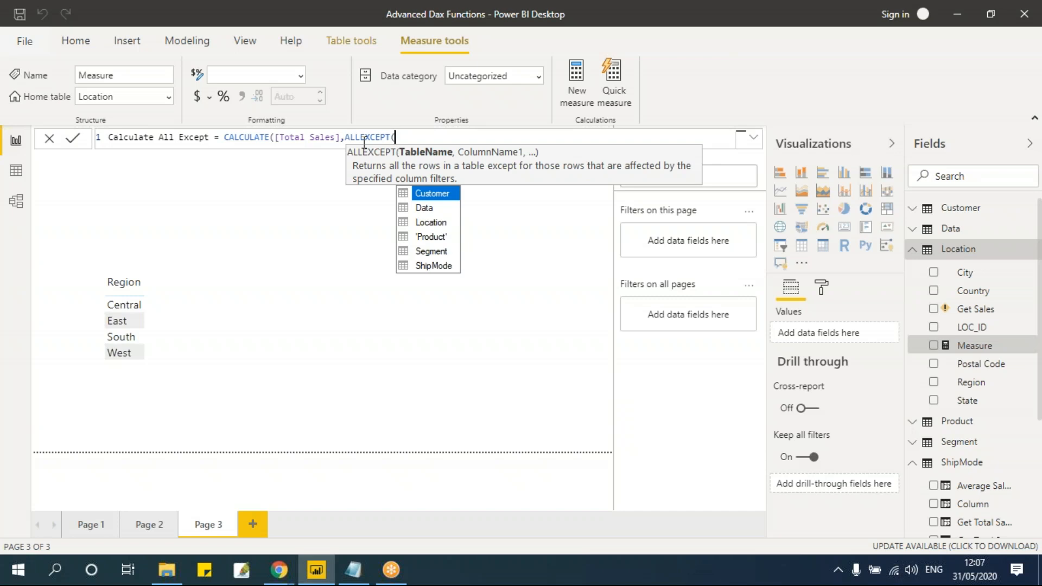
text(loc)
key(Tab)
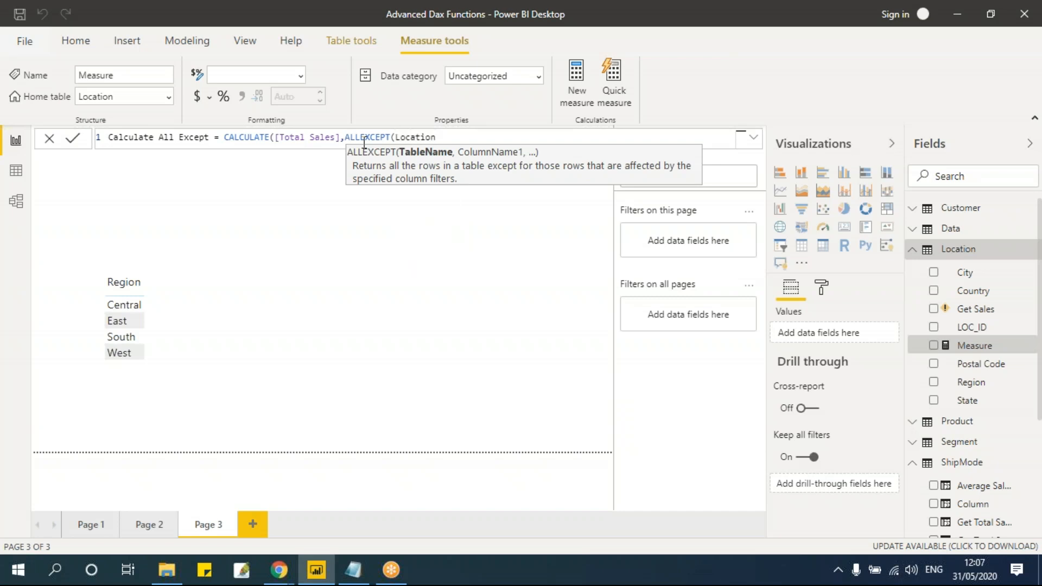
Set Location[Region] as the ALLEXCEPT column, close the formula, and commit the Calculate All Except measure
text(,)
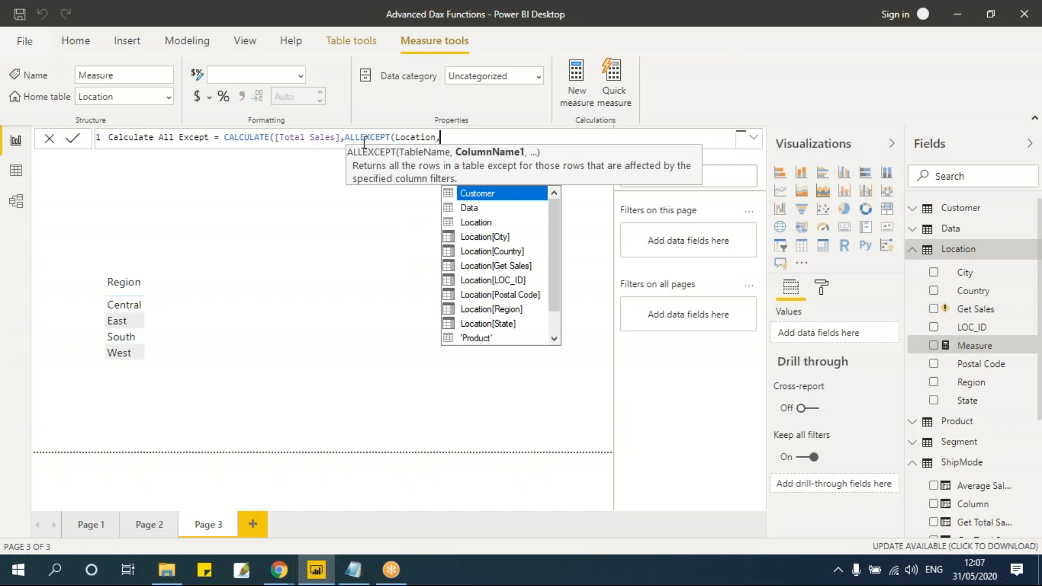
key(Down)
key(Down)
key(Down)
key(Down)
key(Down)
key(Down)
key(Down)
key(Down)
key(Tab)
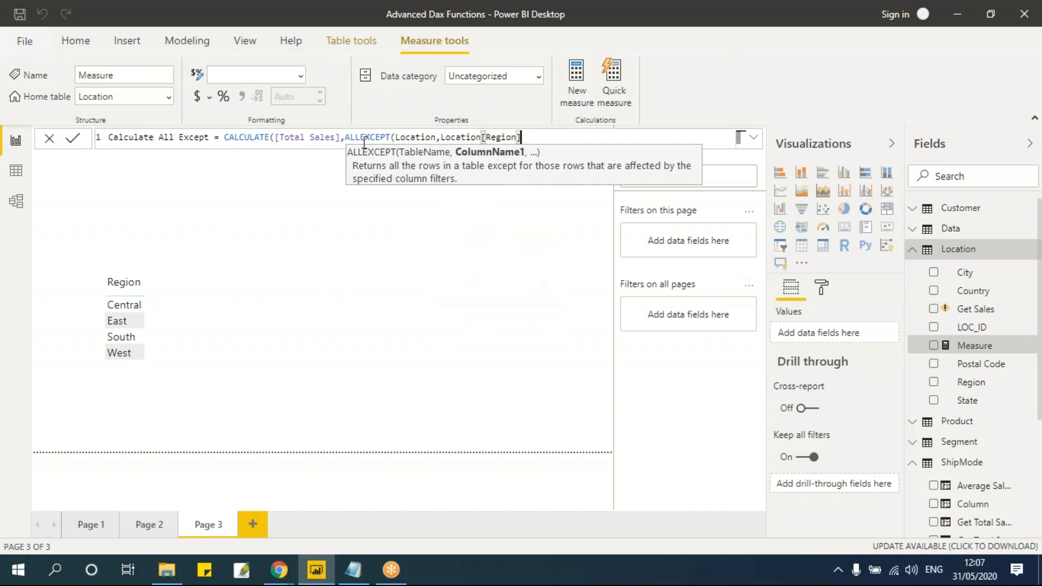
text()))
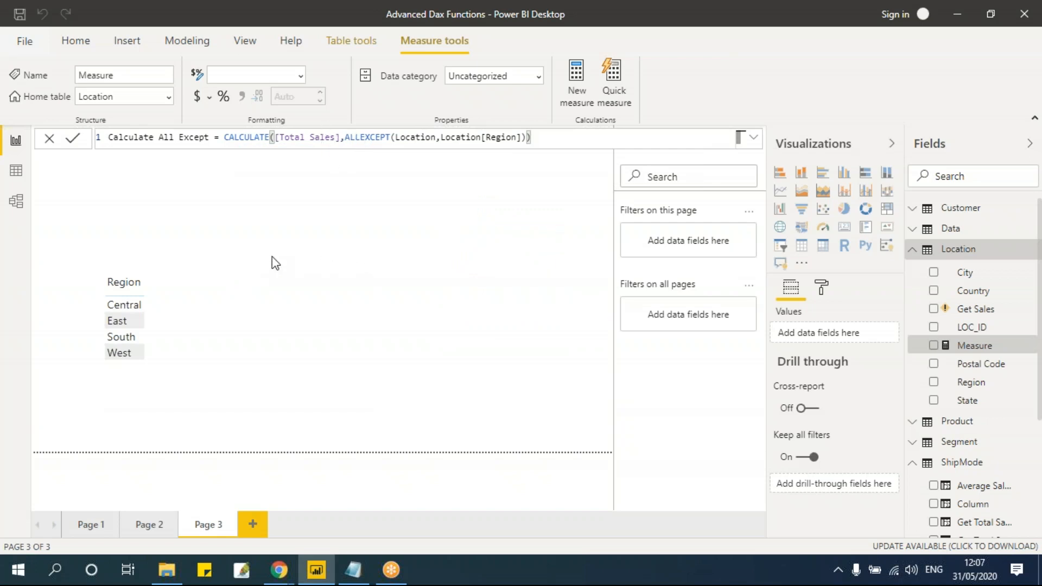
key(Return)
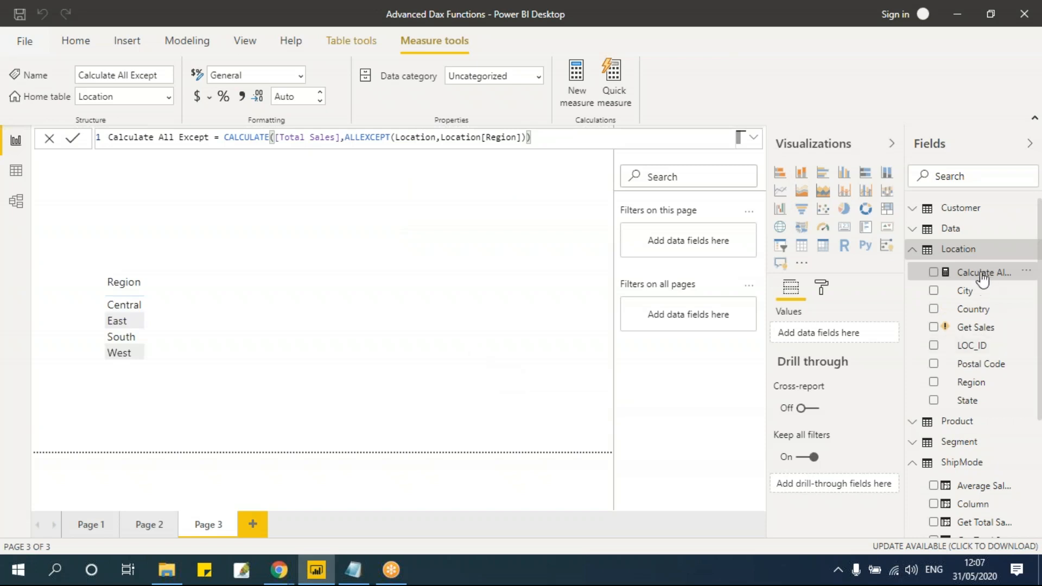
Add the Calculate All Except measure to the Region table on Page 3
drag(982, 273, 834, 342)
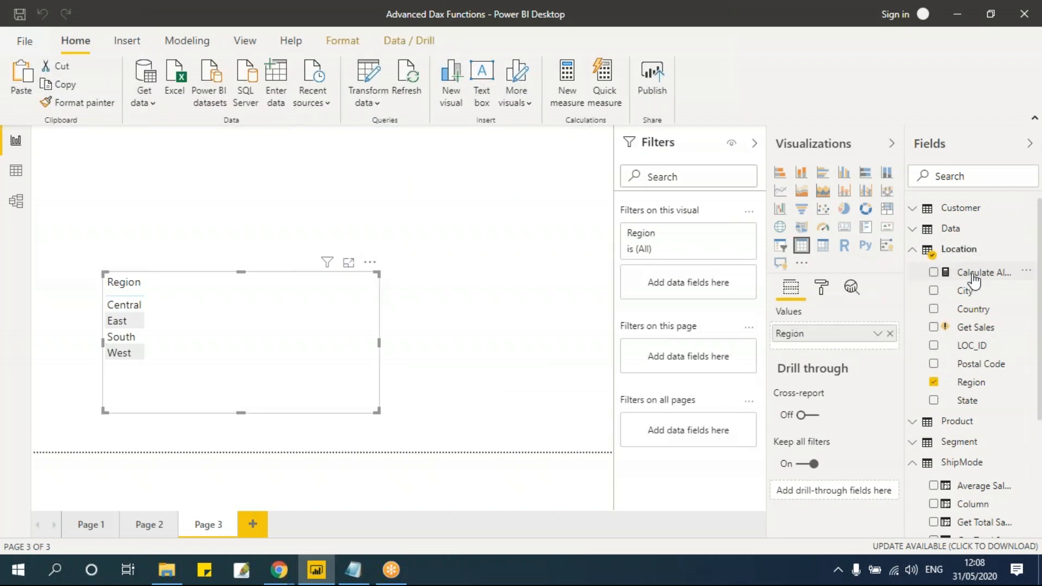
drag(917, 338, 843, 351)
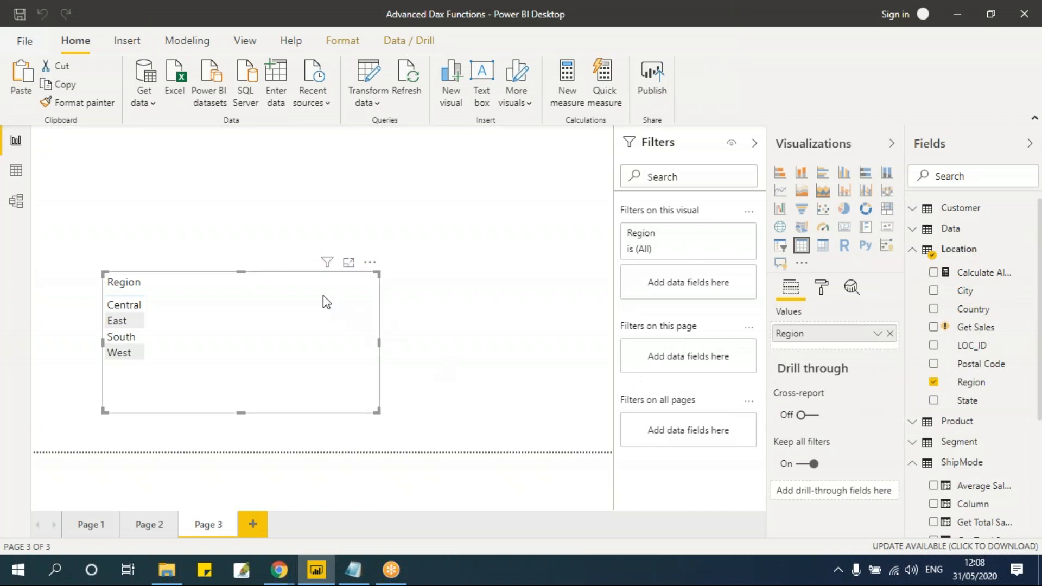
click(934, 273)
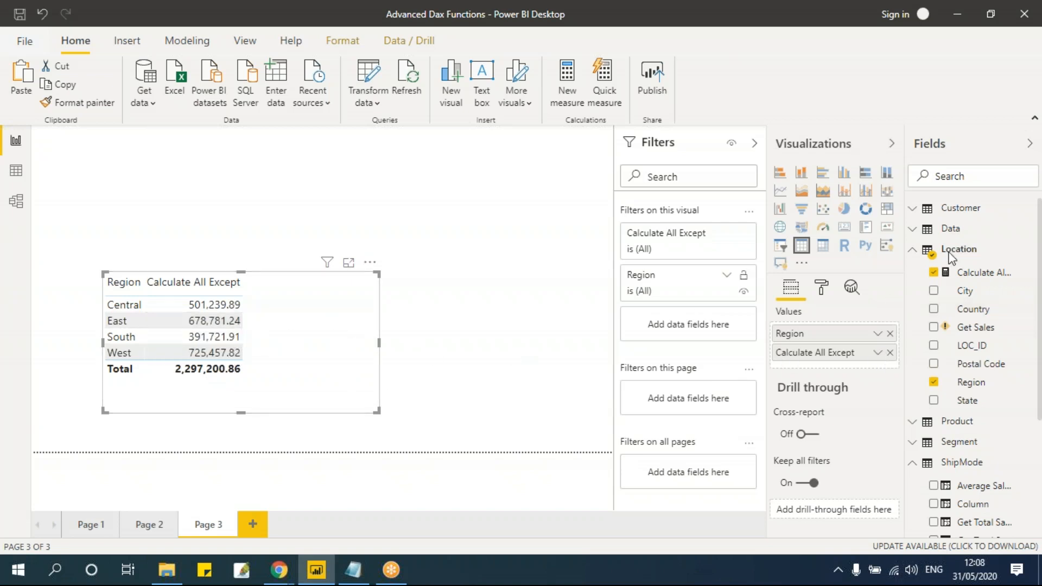
Remove and re-add Calculate All Except in the table, and replace Region with State
click(934, 273)
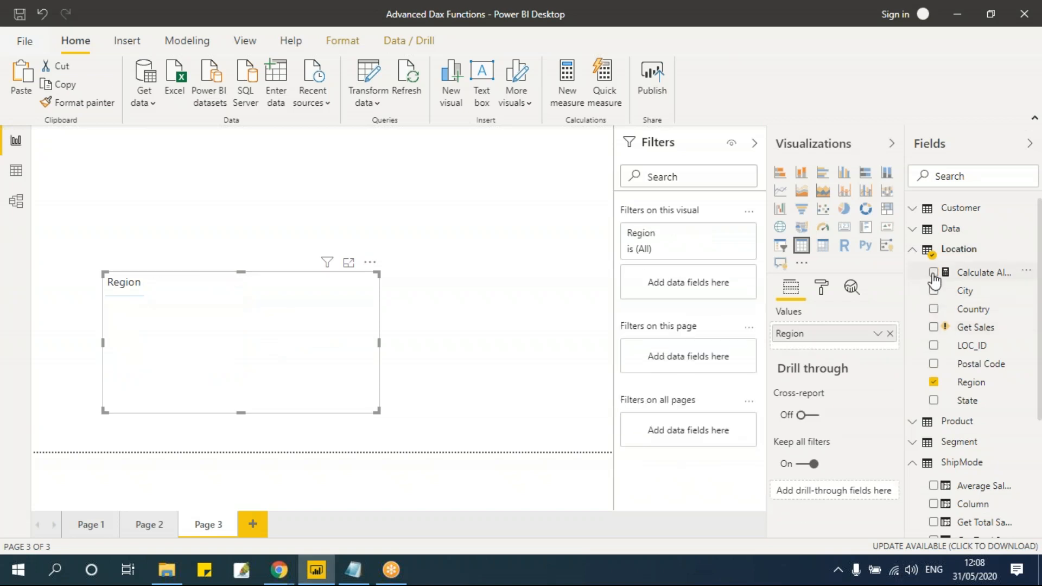
click(934, 273)
click(891, 334)
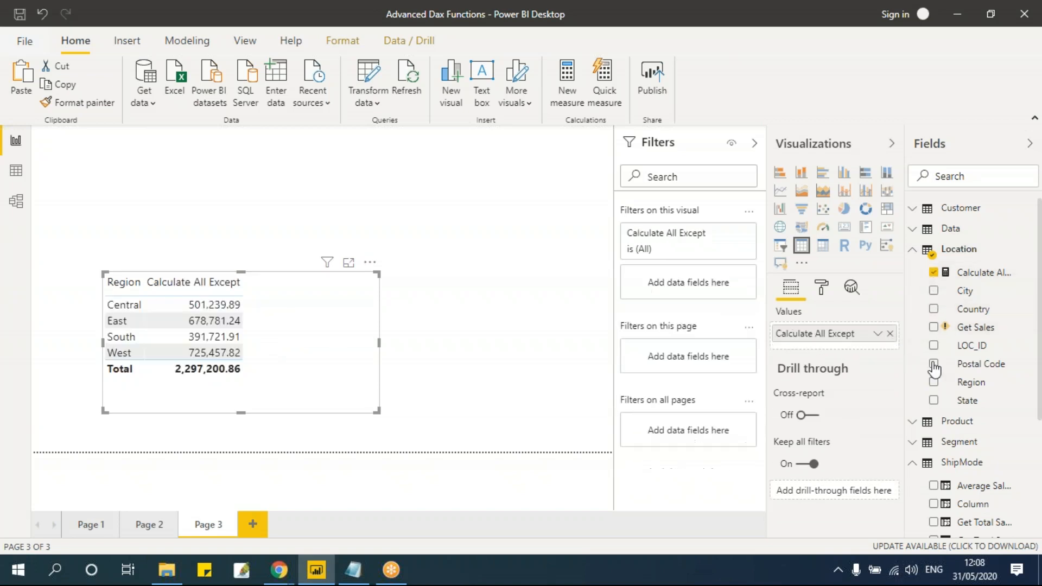
click(934, 400)
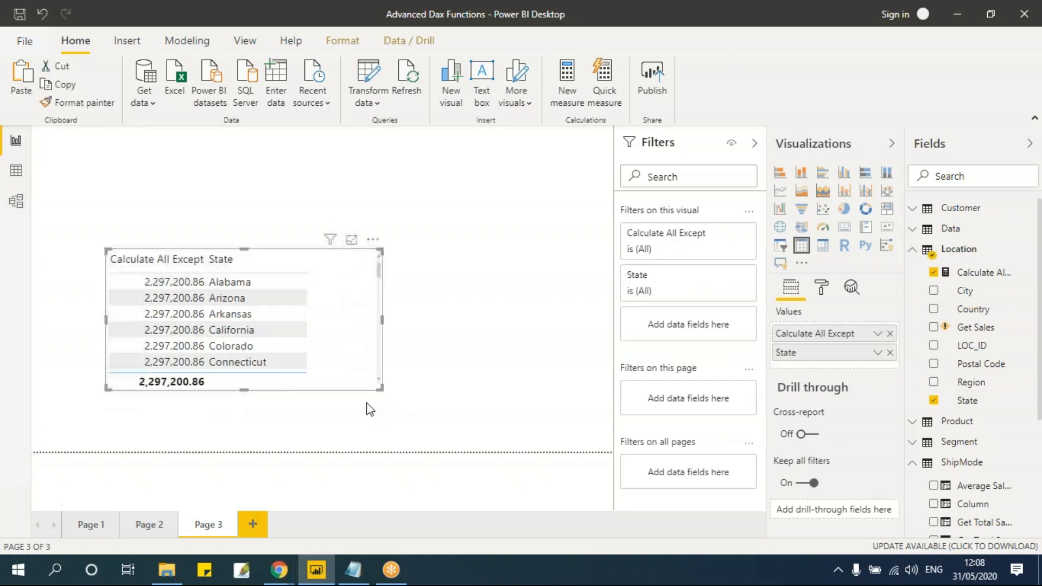
Enlarge the Calculate All Except by State table and reposition it on Page 3 so more rows fit
drag(408, 428, 411, 432)
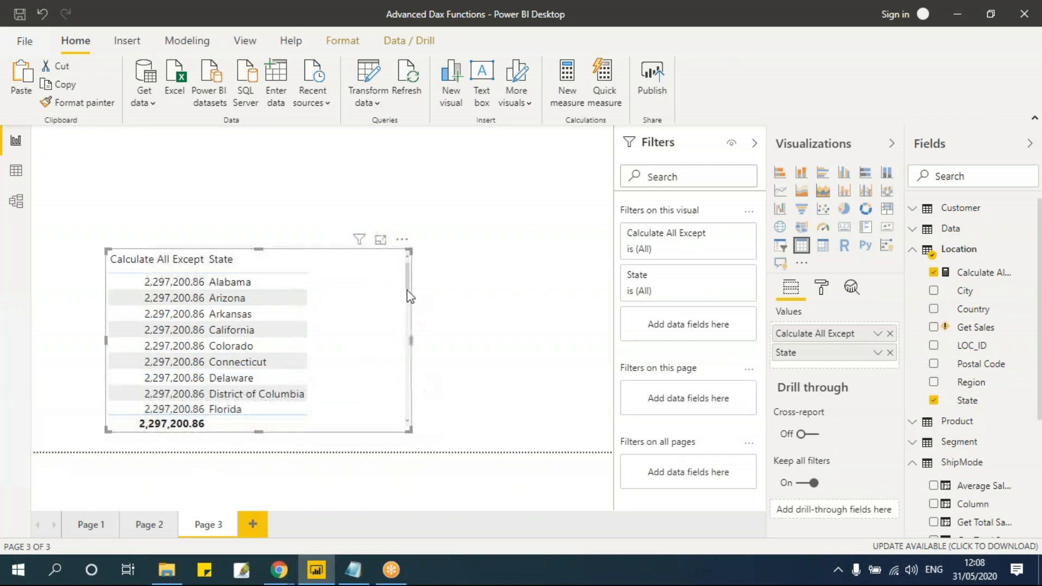
drag(410, 283, 413, 409)
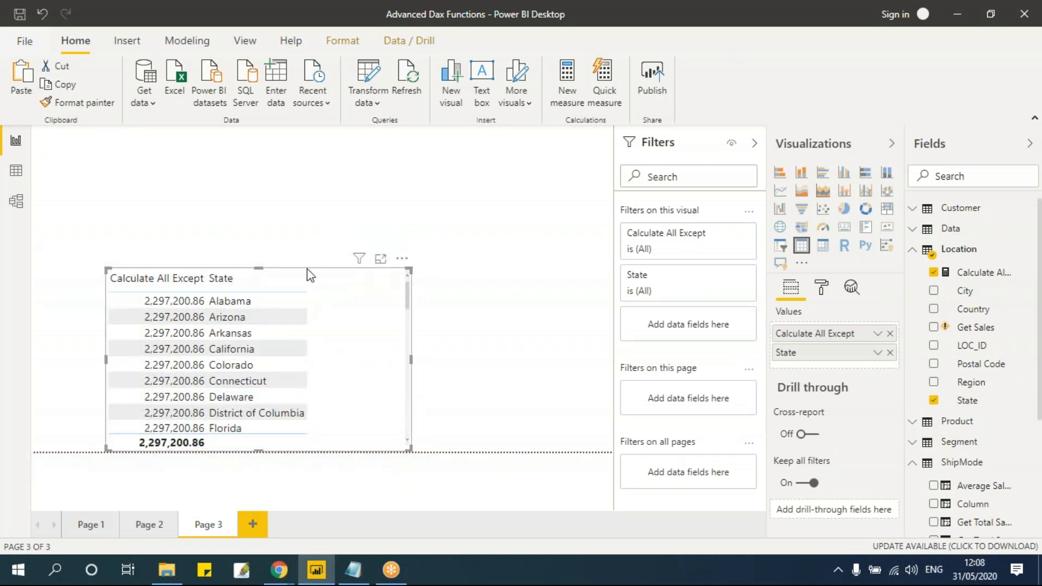
drag(260, 269, 270, 193)
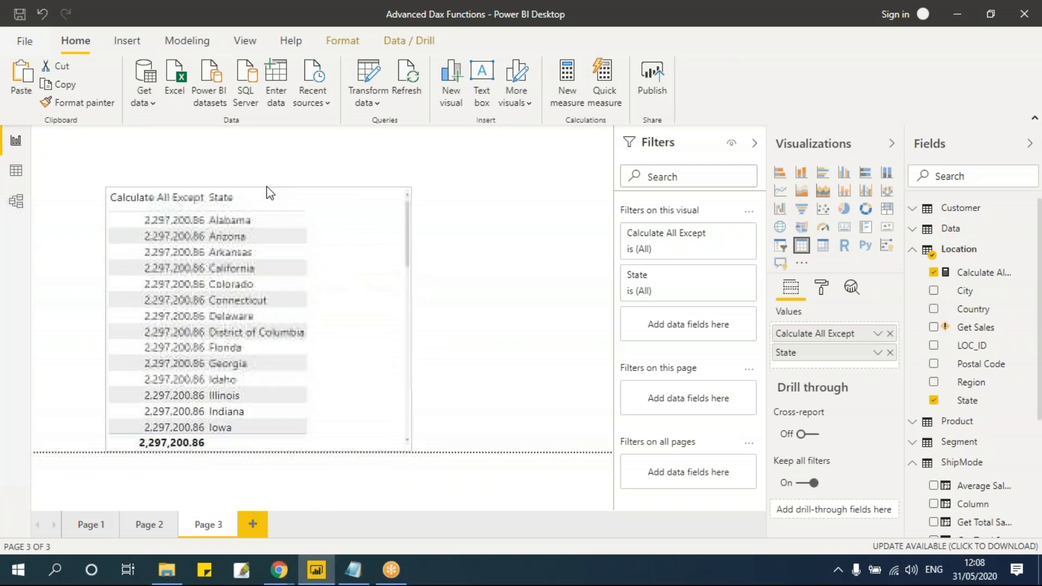
click(500, 309)
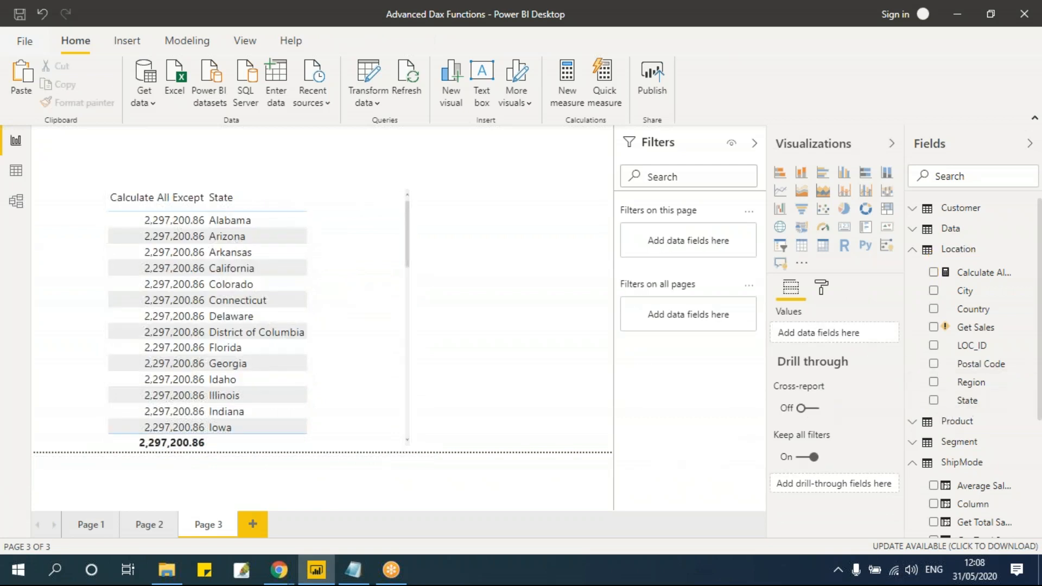
click(406, 335)
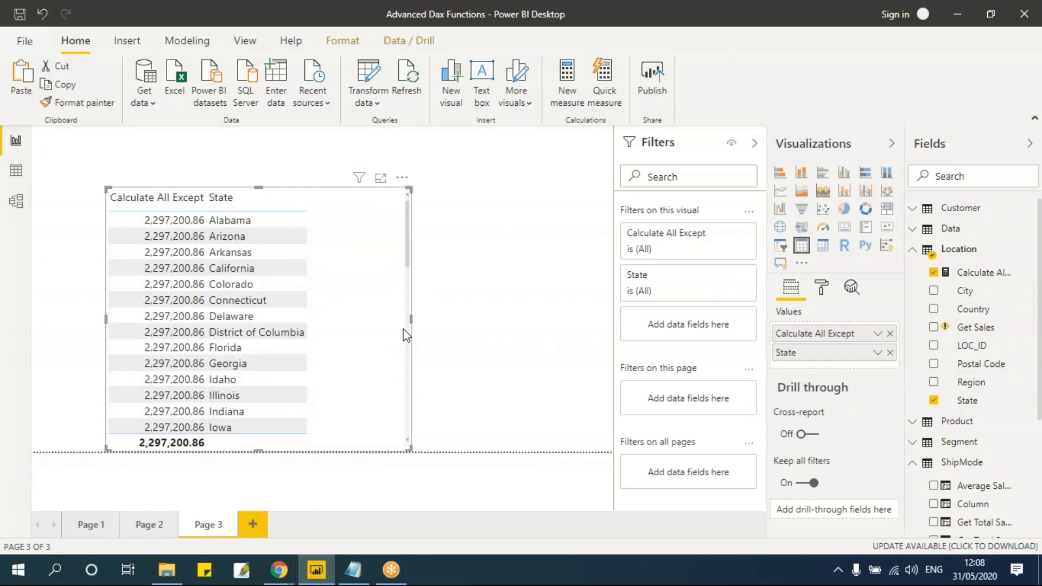
Replace State with City in the table, swap City for Region, and place Region before Calculate All Except
click(934, 400)
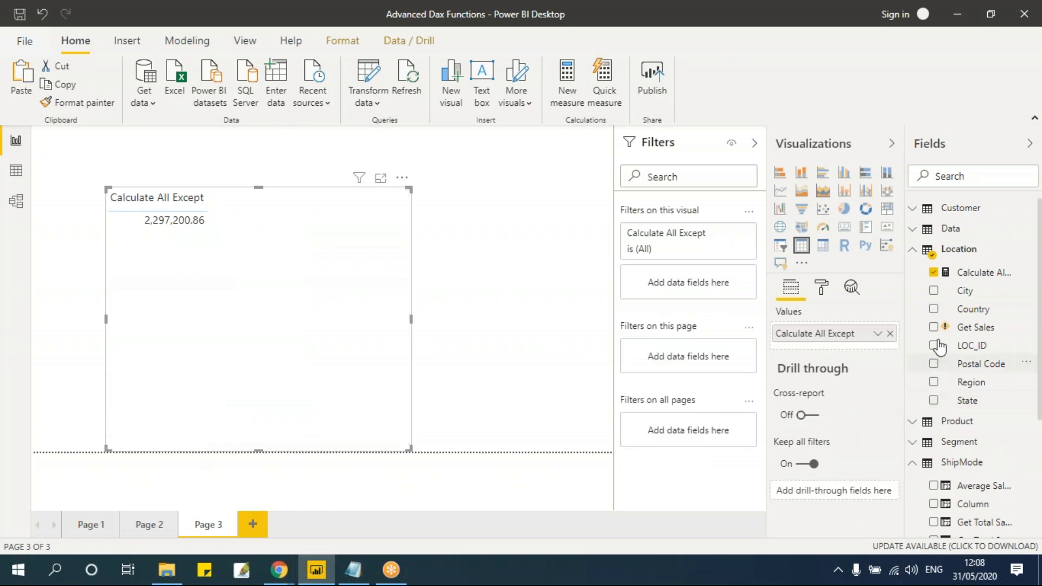
click(933, 291)
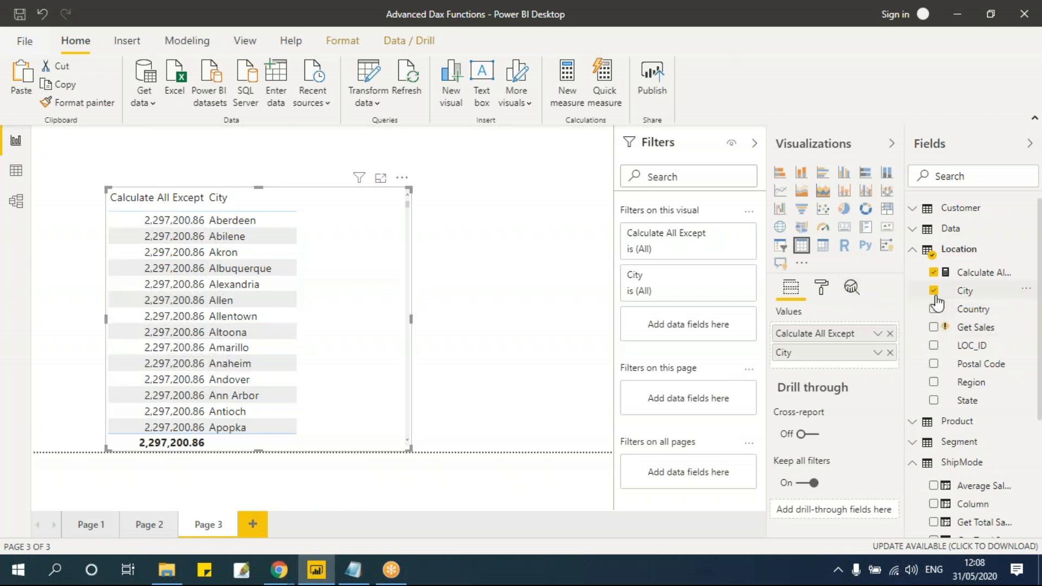
click(933, 382)
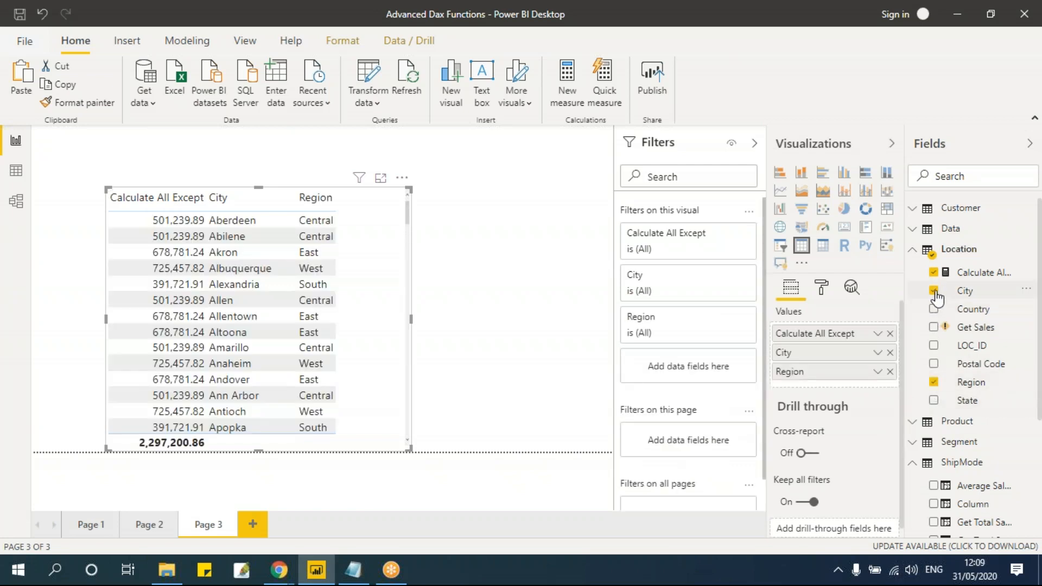
click(933, 291)
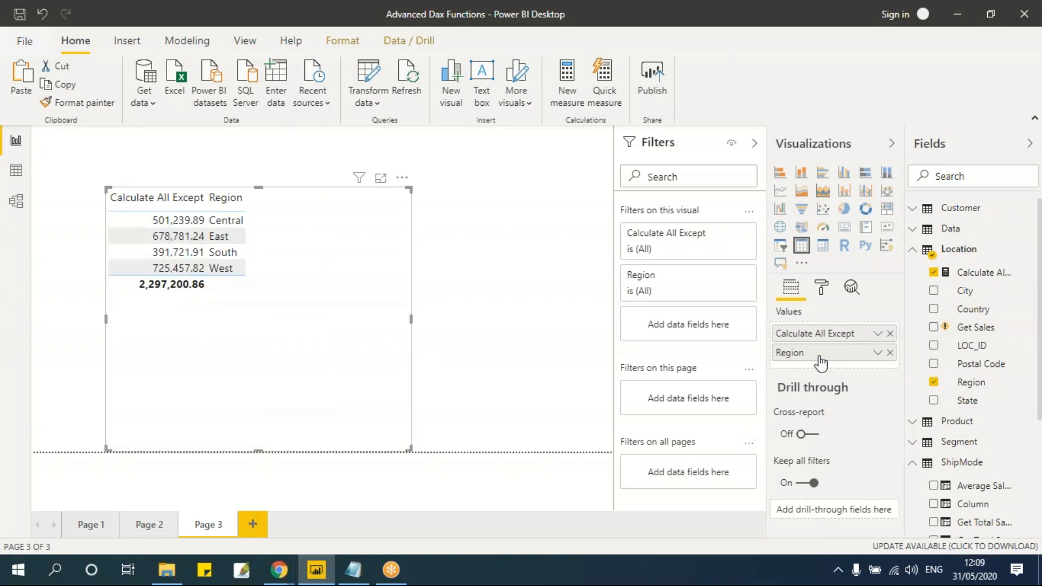
mouse_move(817, 354)
mouse_down()
mouse_move(820, 338)
mouse_move(817, 374)
mouse_up()
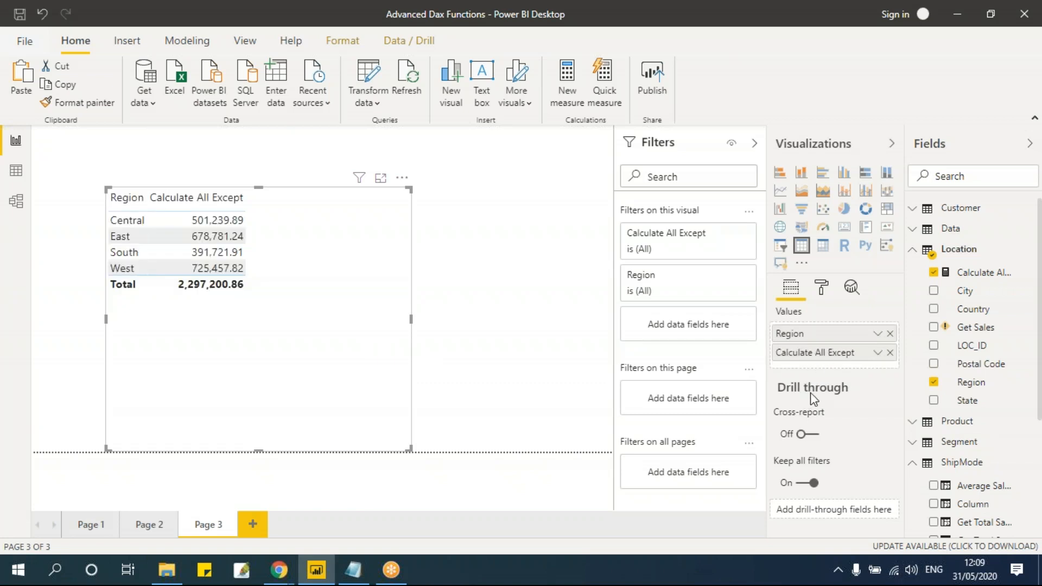
Replace Region with Segment from the Segment table, and shrink and reposition the table visual
click(933, 382)
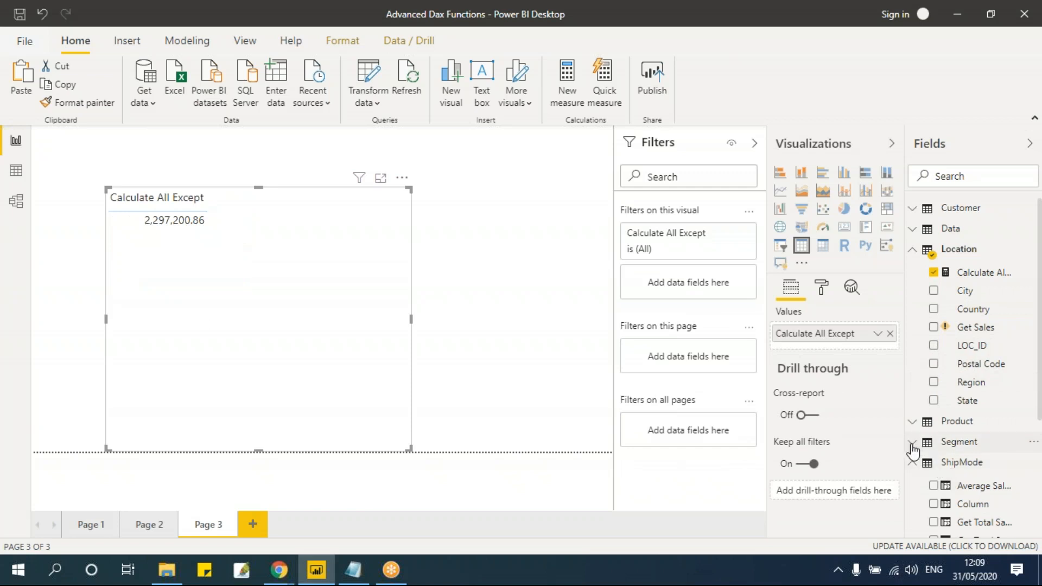
click(912, 442)
click(934, 502)
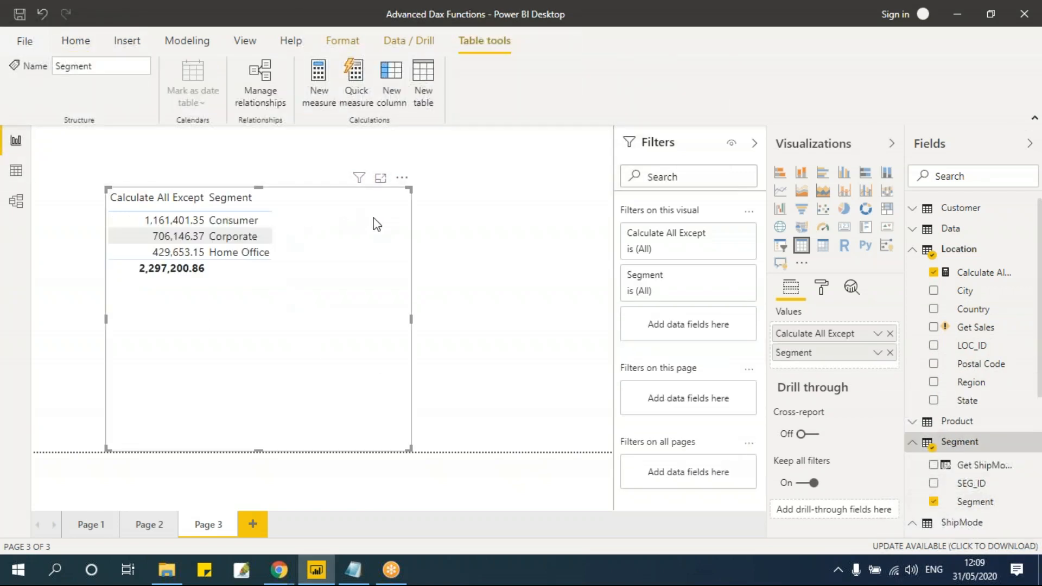
drag(411, 451, 380, 368)
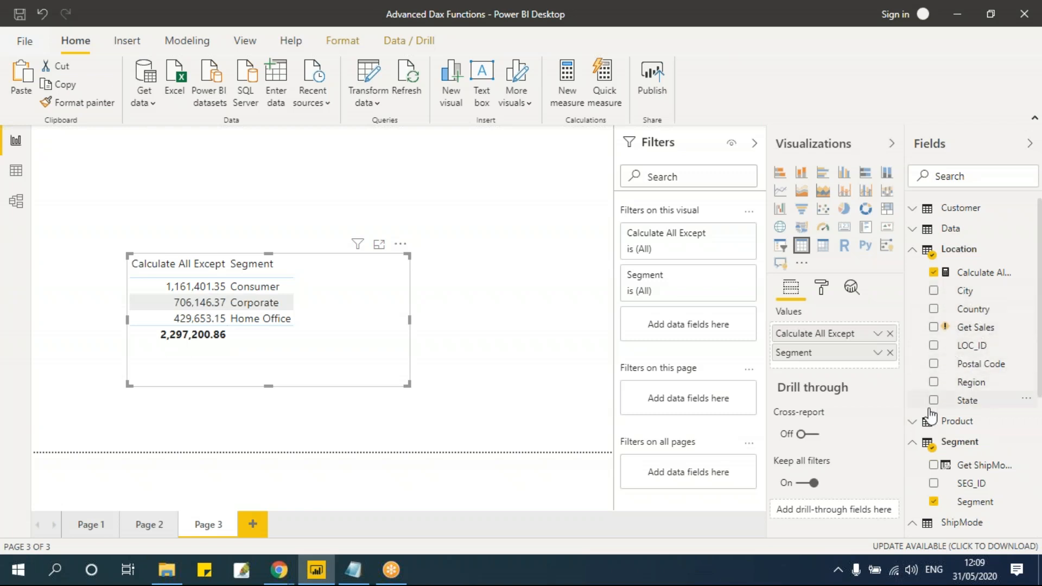
Swap Segment for Region in the table, and replace Region with State beside Calculate All Except
click(971, 383)
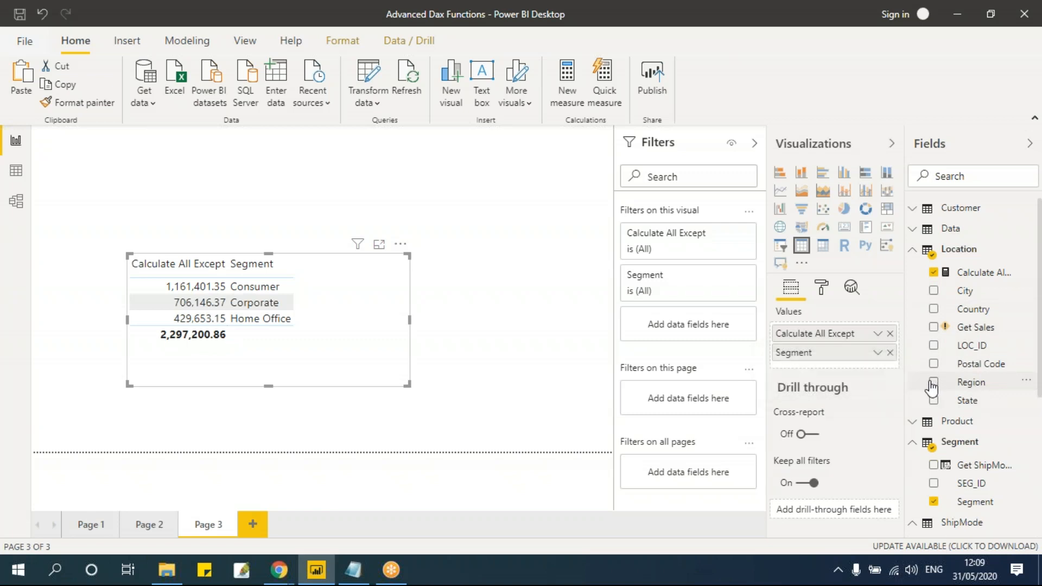
click(890, 352)
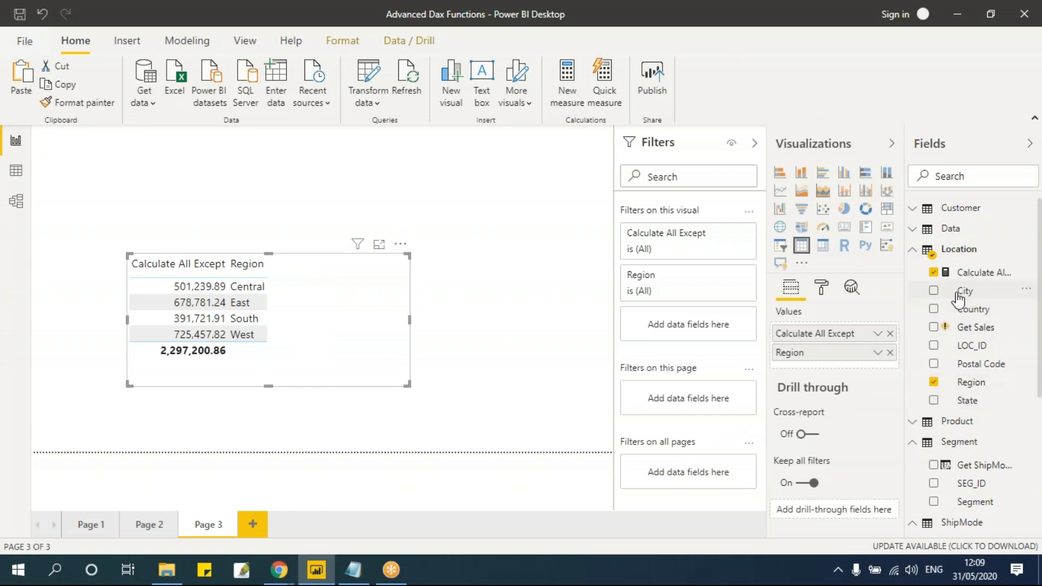
click(934, 382)
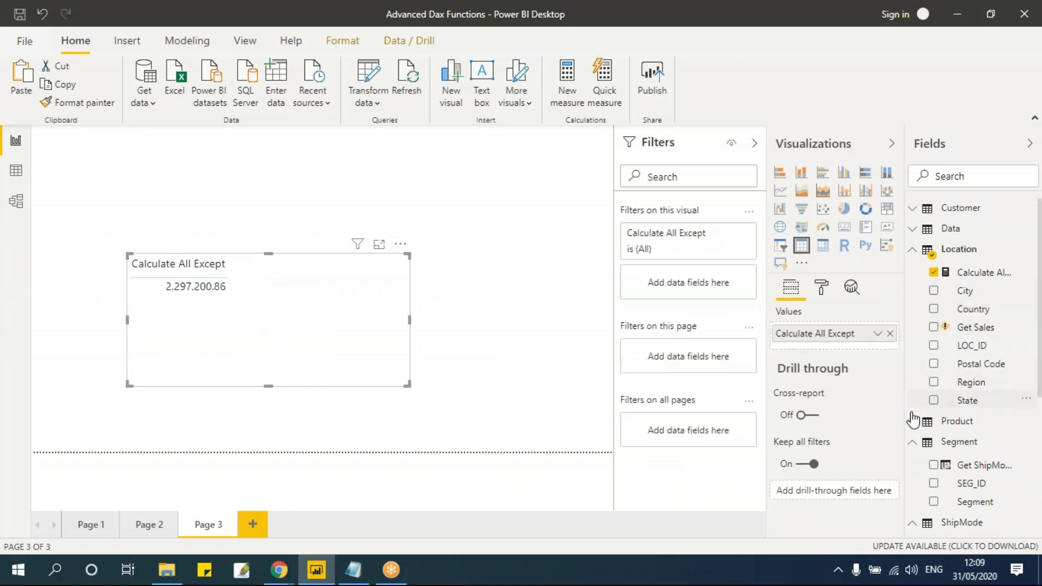
click(933, 400)
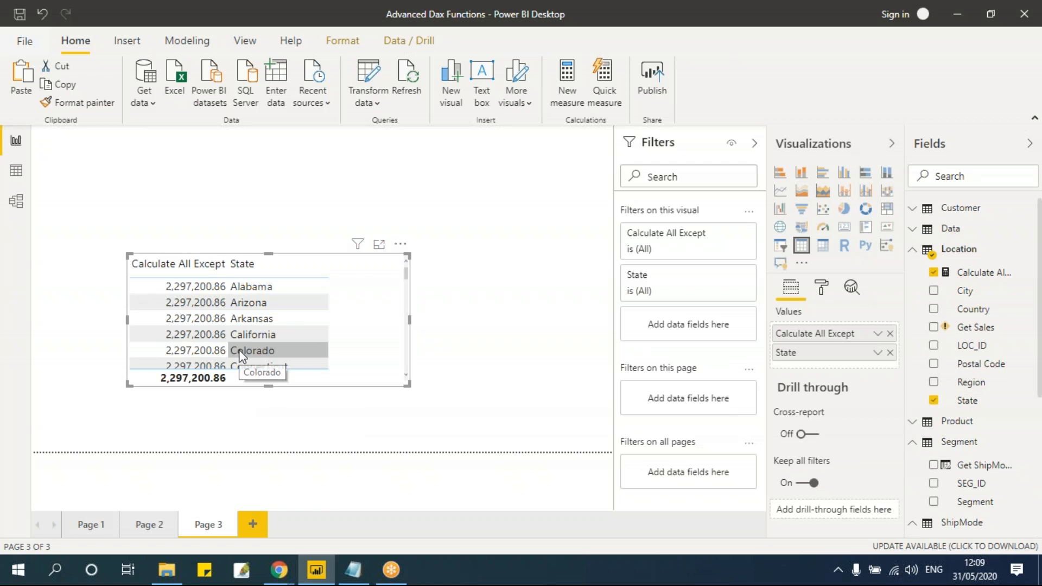
Switch to the Functions notes in Notepad and compare the ALL and ALLEXCEPT arguments in the Total Sales All and Total Except formulas
key(alt+Tab)
click(548, 269)
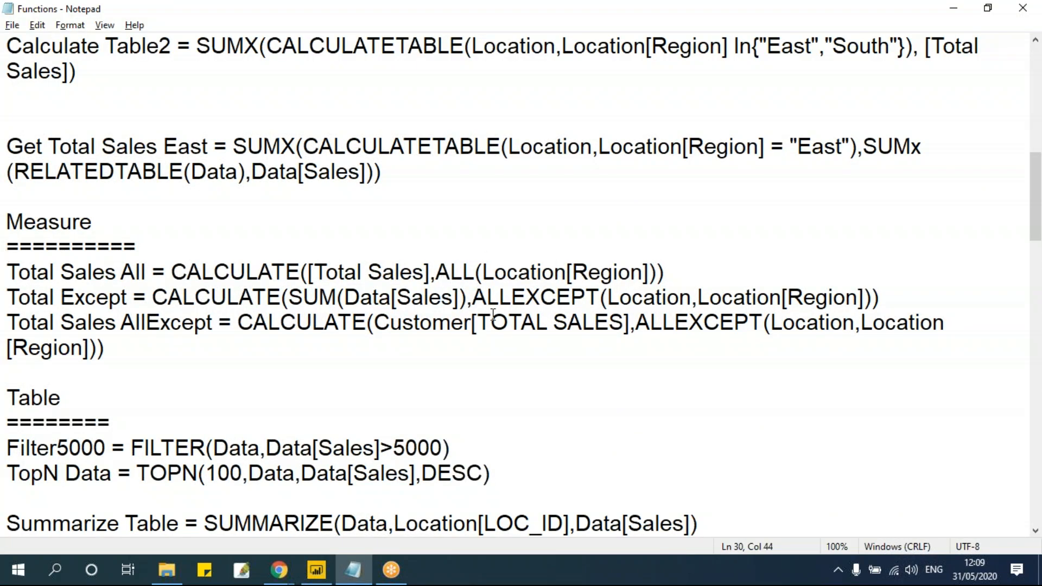
click(558, 298)
drag(436, 271, 657, 270)
click(602, 272)
drag(483, 272, 648, 273)
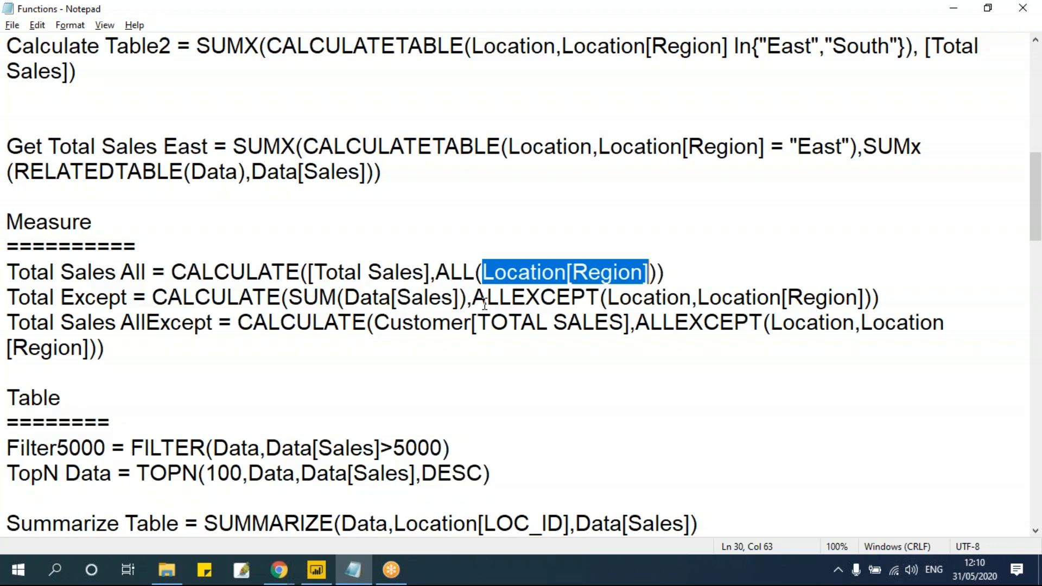
drag(472, 297, 599, 297)
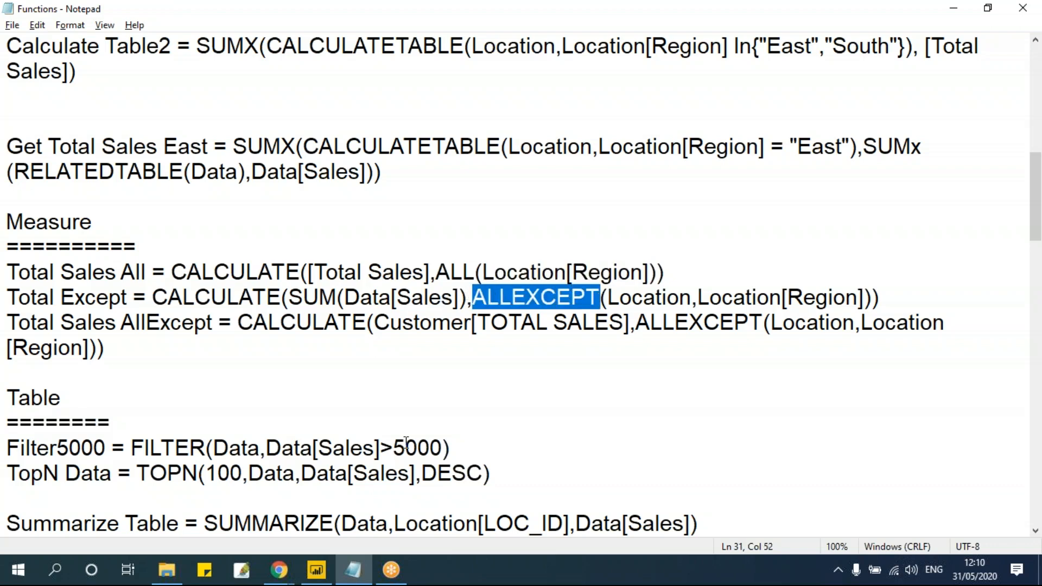
click(338, 324)
key(alt+Tab)
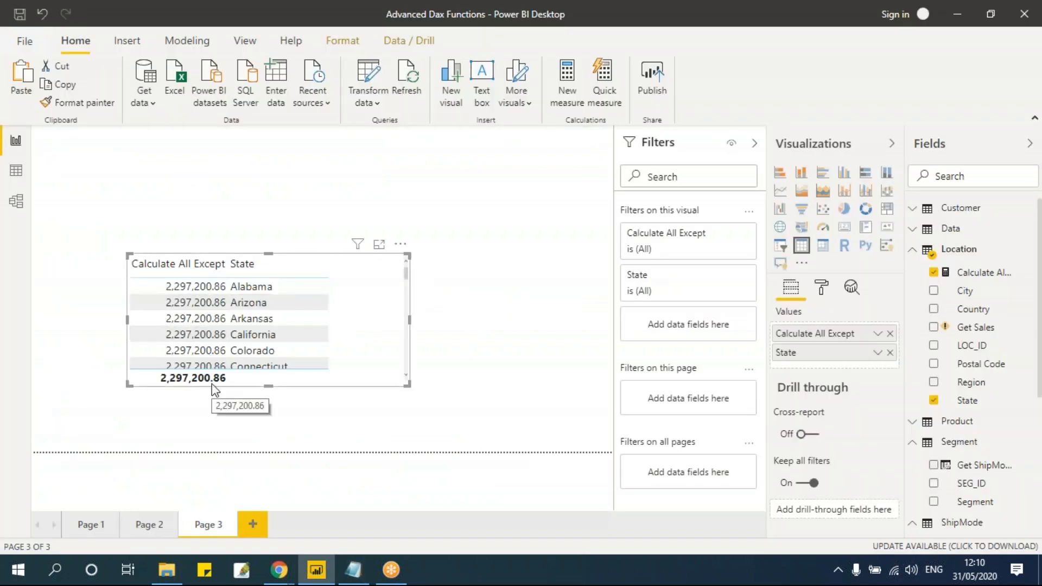
Examine the Total Sales All table on Page 2 and the Table section of the Functions notes in Notepad
click(159, 523)
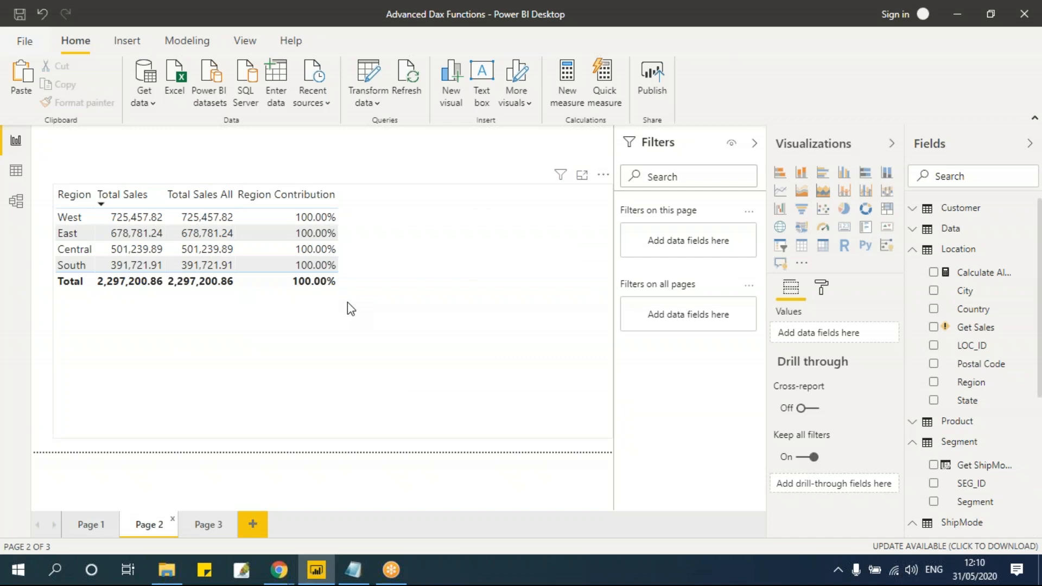
key(alt+Tab)
click(311, 345)
scroll(326, 365, down, 4)
scroll(327, 366, down, 2)
scroll(325, 364, up, 4)
double_click(80, 243)
click(280, 274)
key(alt+Tab)
Add a new blank report page after Page 3, and consult the Filter5000 formula with its 5000 threshold in the Notepad notes
click(215, 532)
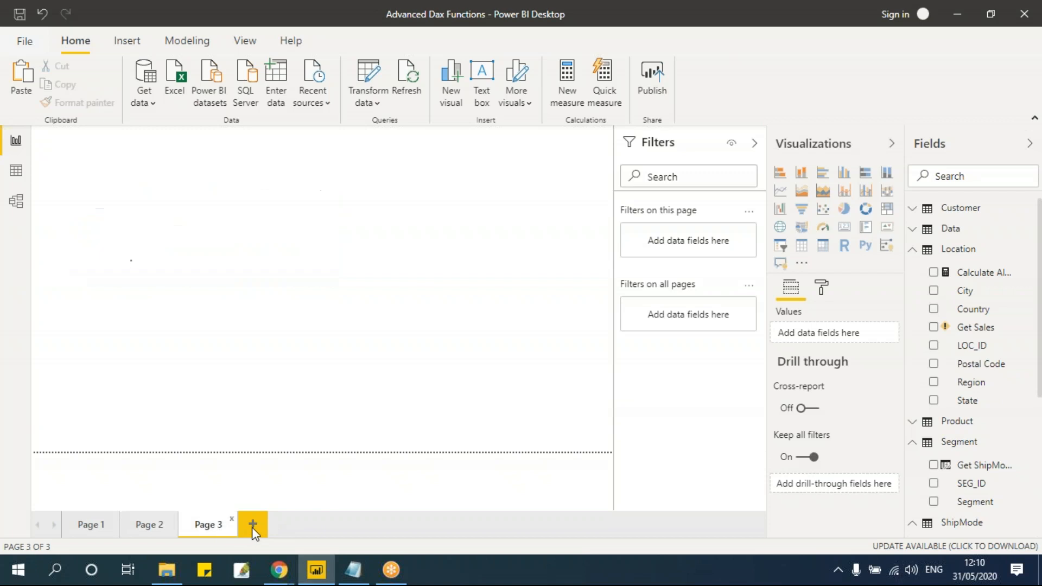
click(251, 522)
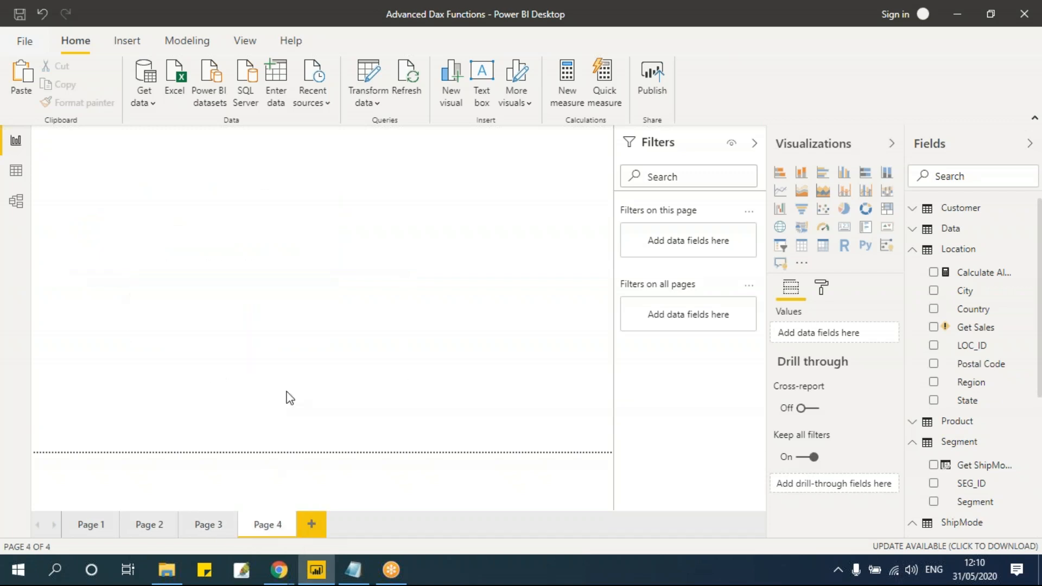
key(alt+Tab)
click(68, 297)
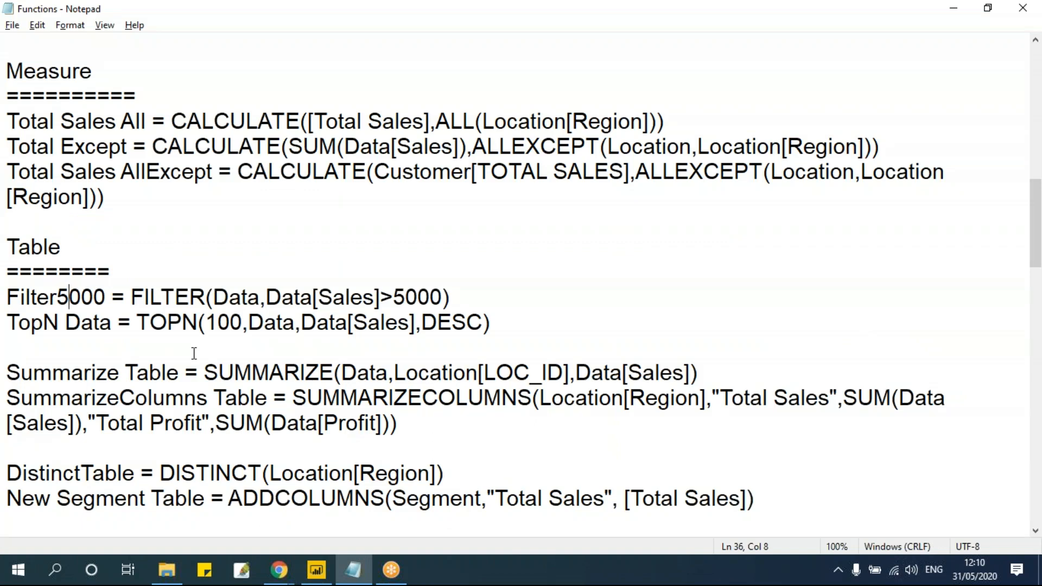
click(355, 373)
drag(444, 297, 398, 297)
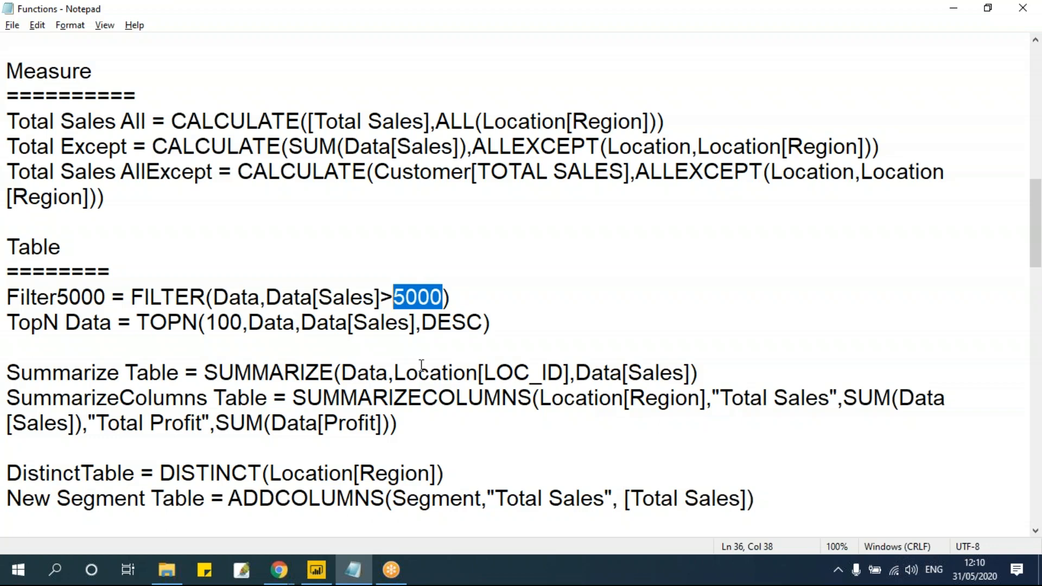
key(alt+Tab)
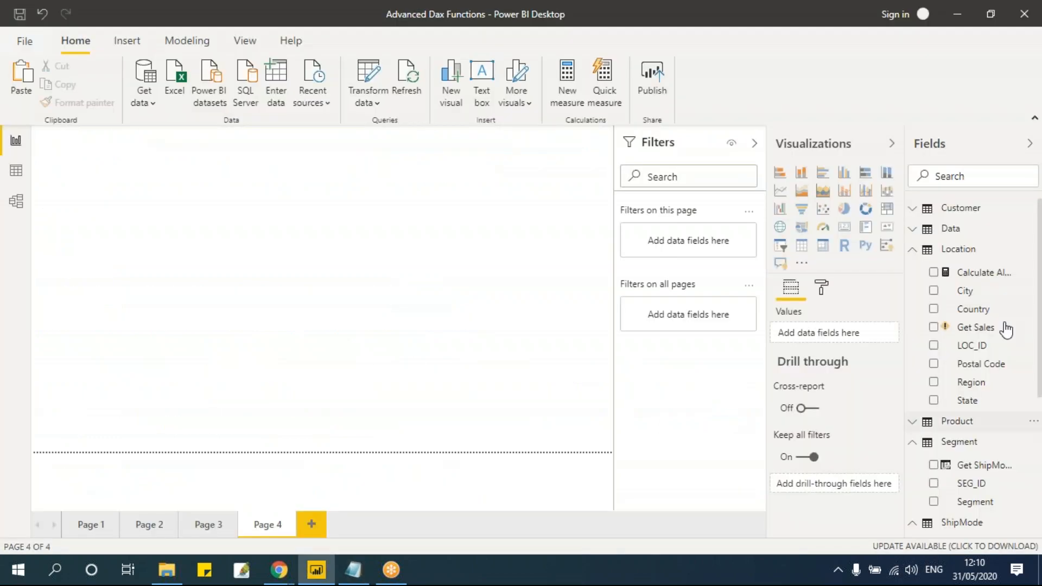
Collapse the Location, Segment and ShipMode tables so that only table names are listed
click(955, 249)
click(913, 290)
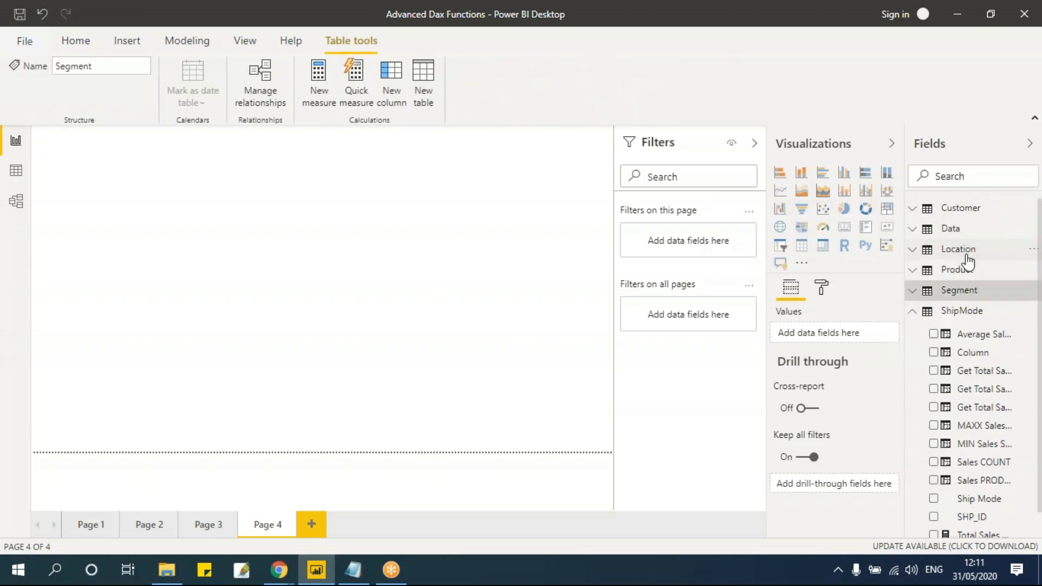
click(913, 311)
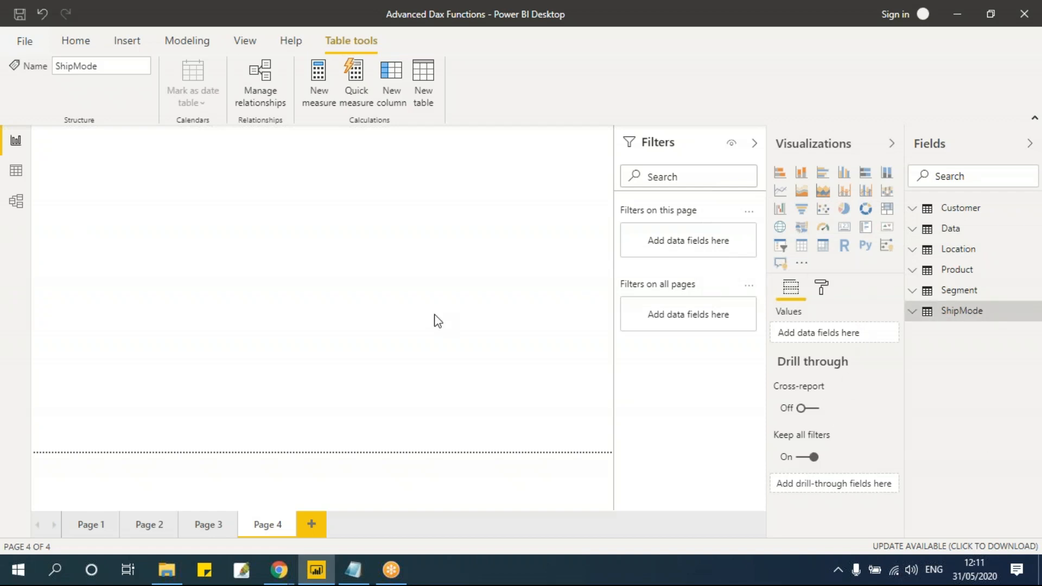
Recheck the FILTER example in the Notepad notes, create a new calculated table, and show it in Data view
key(alt+Tab)
click(400, 308)
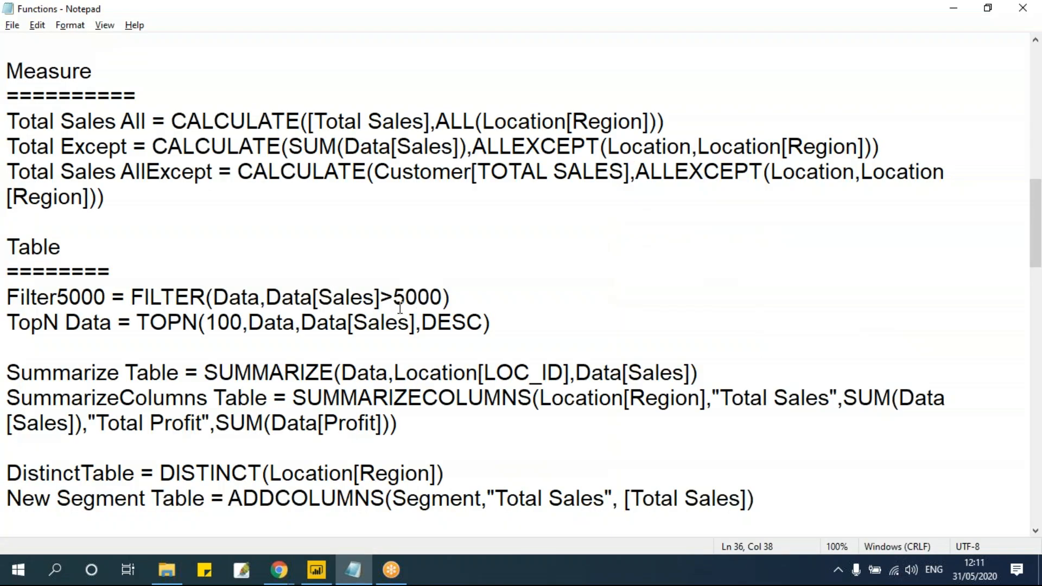
key(alt+Tab)
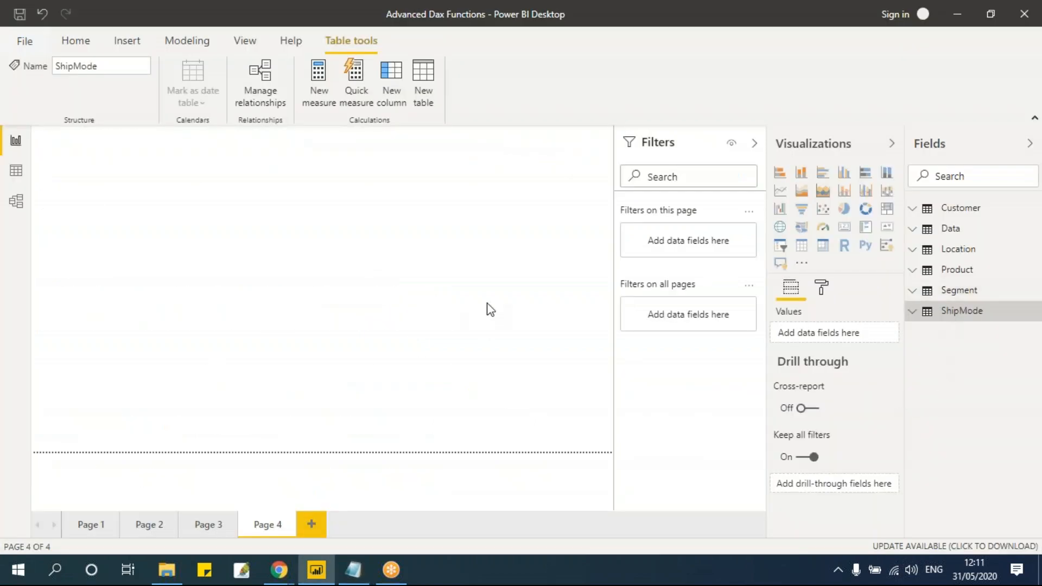
click(426, 86)
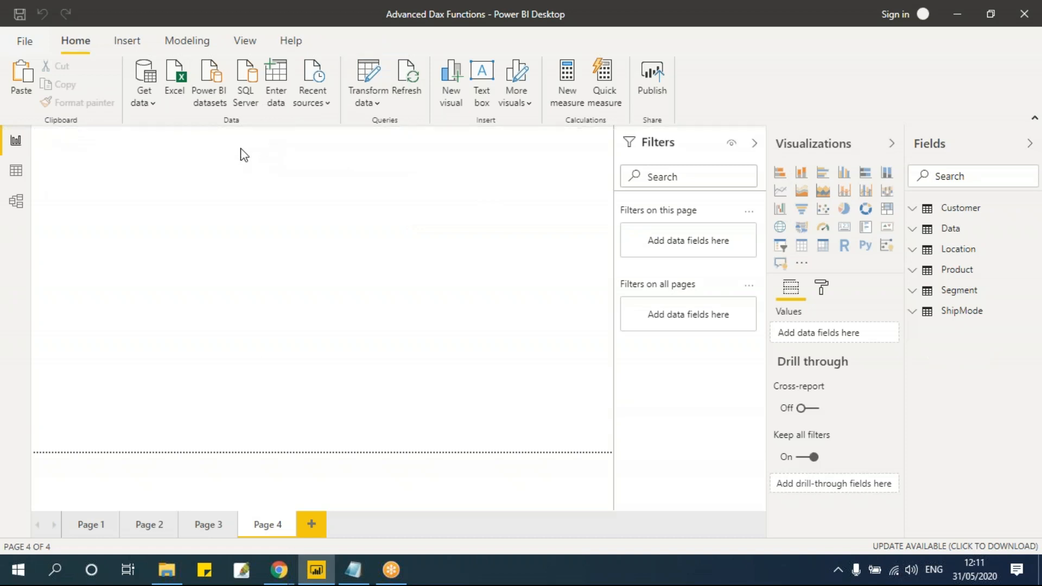
click(16, 172)
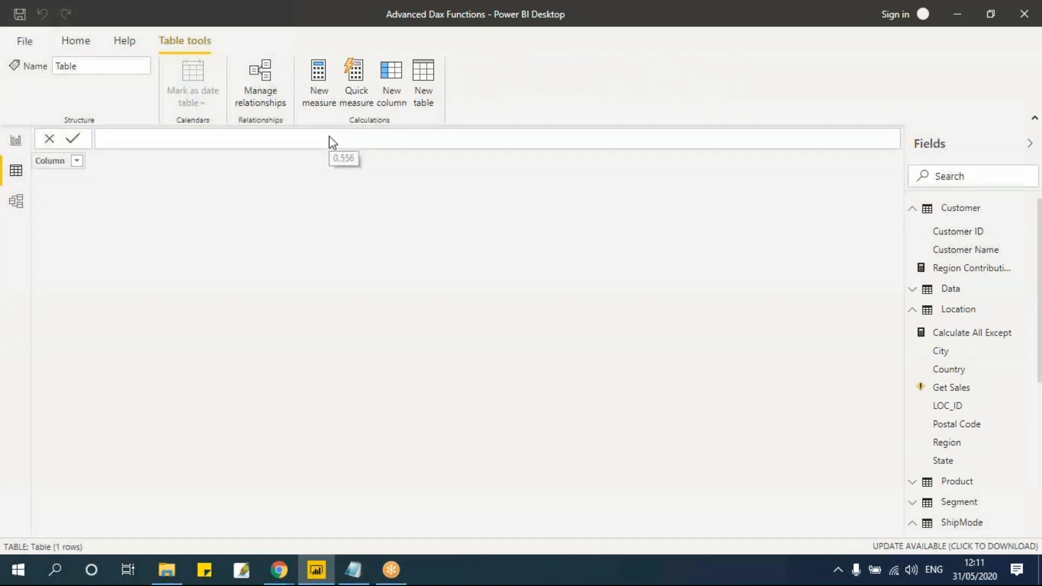
Rename the new table to Data Filter5000 in its formula, begin a FILTER expression, and recheck the example in the Notepad notes
click(293, 140)
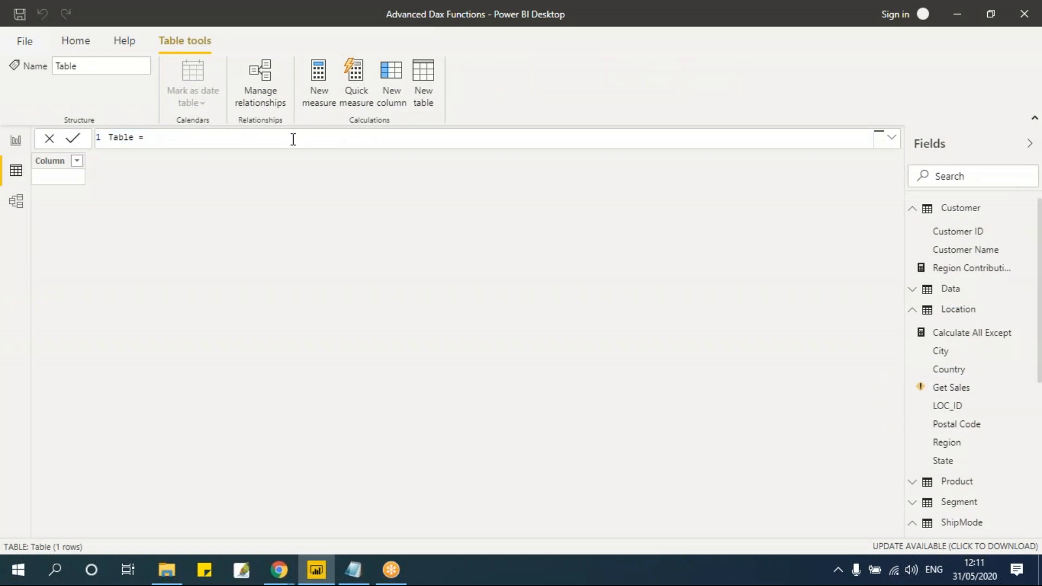
key(BackSpace)
key(BackSpace)
key(BackSpace)
key(BackSpace)
key(BackSpace)
key(BackSpace)
key(BackSpace)
key(BackSpace)
text(Data Filter5000 = fil)
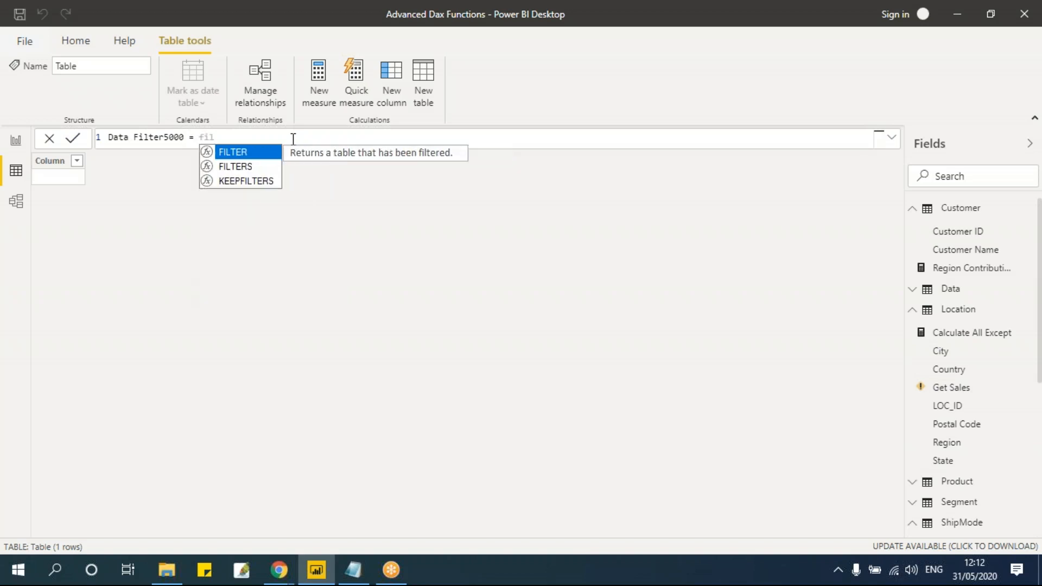
key(Tab)
key(alt+Tab)
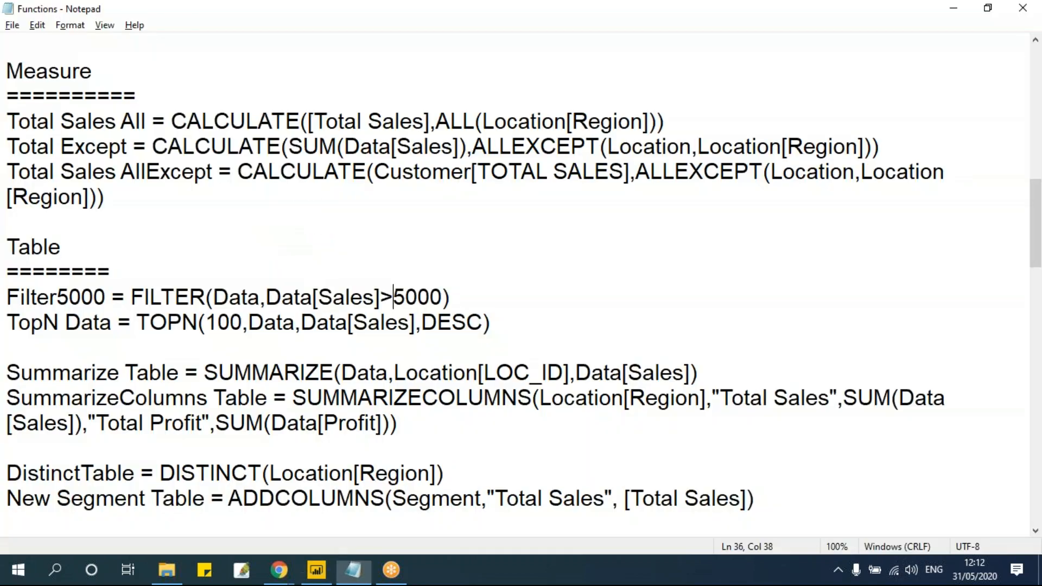
key(alt+Tab)
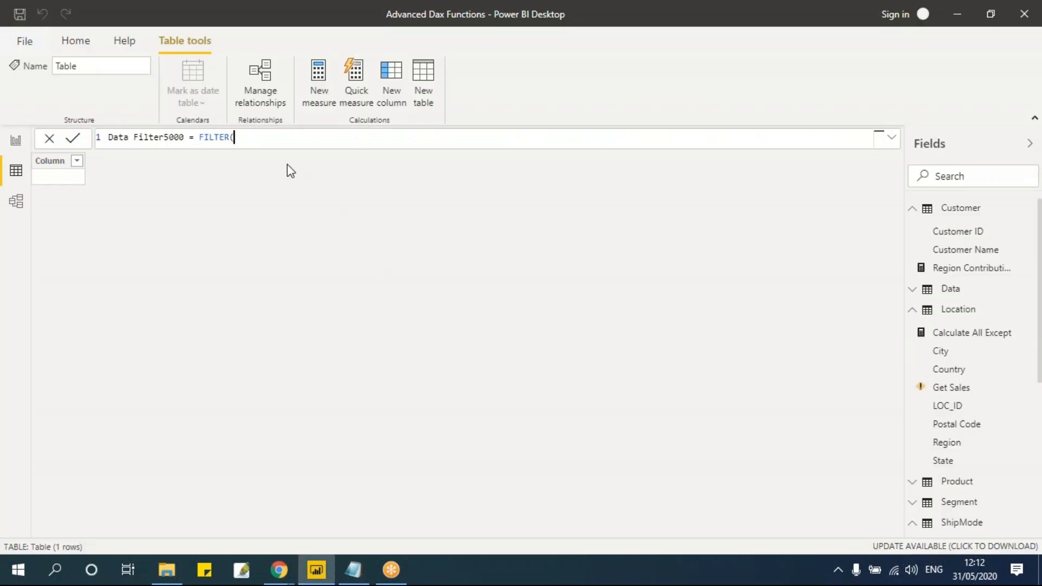
Complete the formula as FILTER(Data,Data[Sales] > 5000) and commit it to create the calculated table
key(BackSpace)
text(()
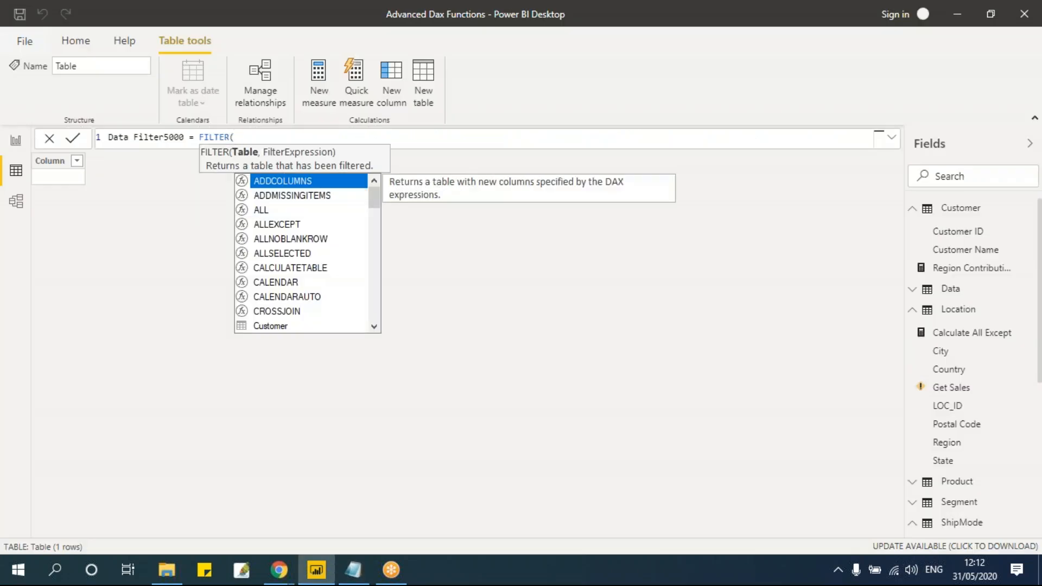
text(Data)
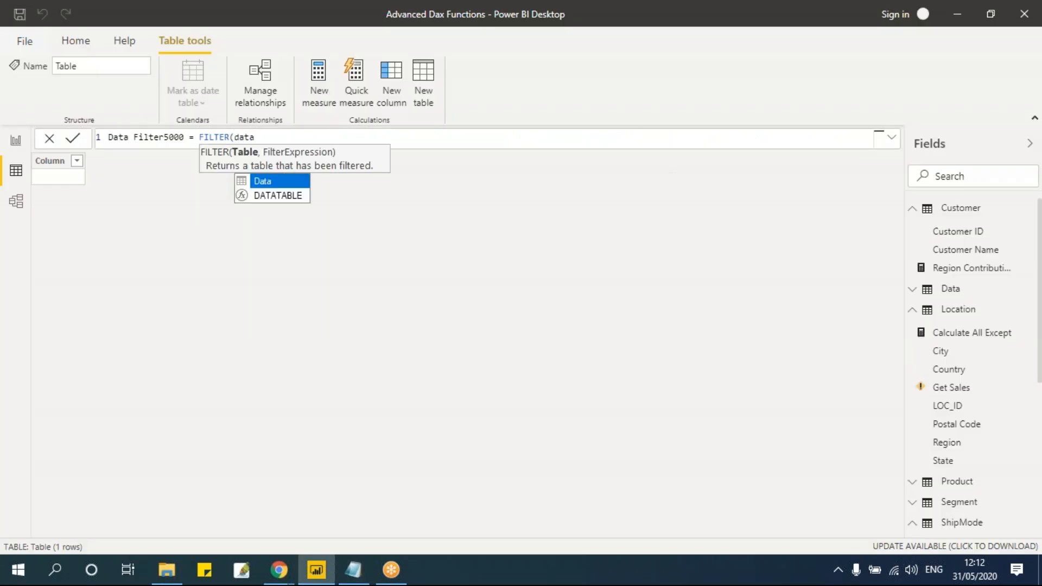
text(,)
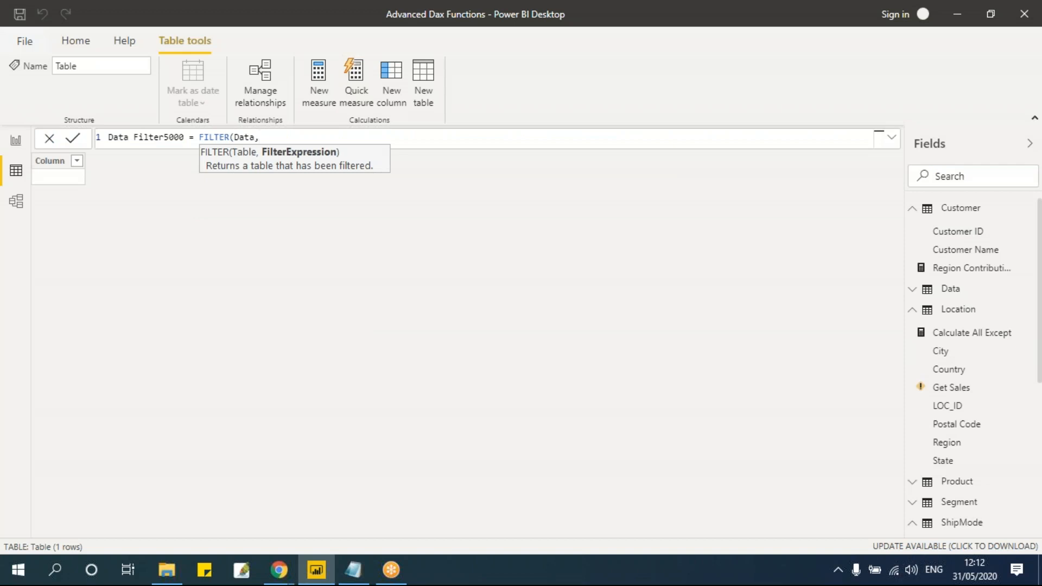
text(Dat)
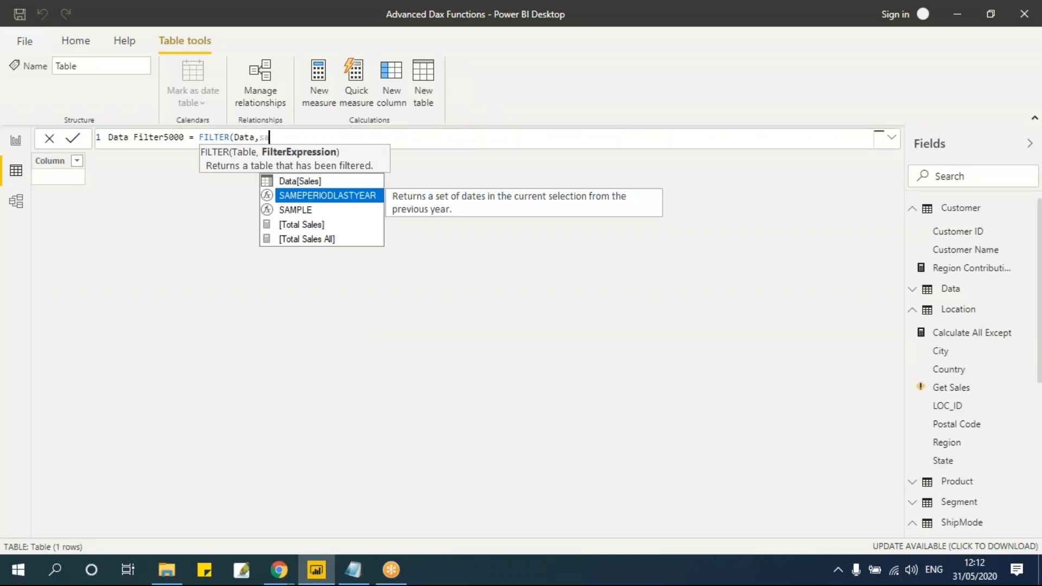
key(Tab)
text(> )
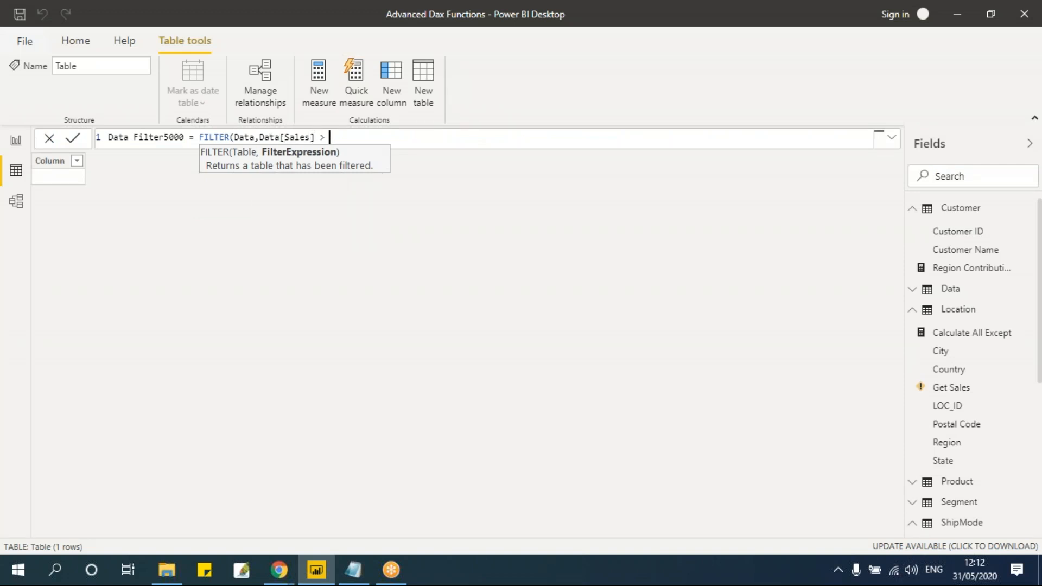
text(5000))
key(Return)
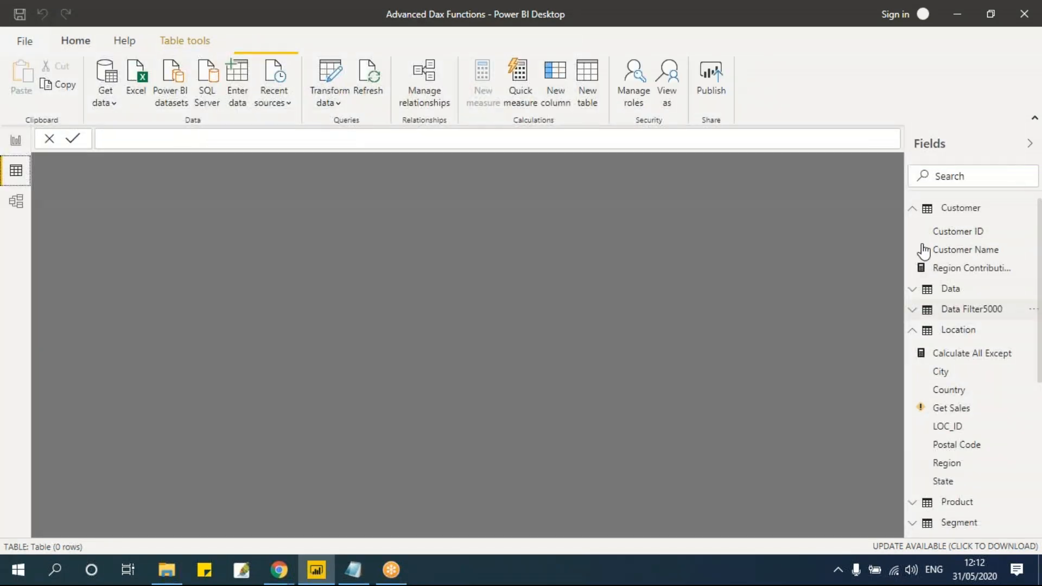
Collapse the Customer, Location and ShipMode field lists, and display the Data Filter5000 table's rows
click(917, 209)
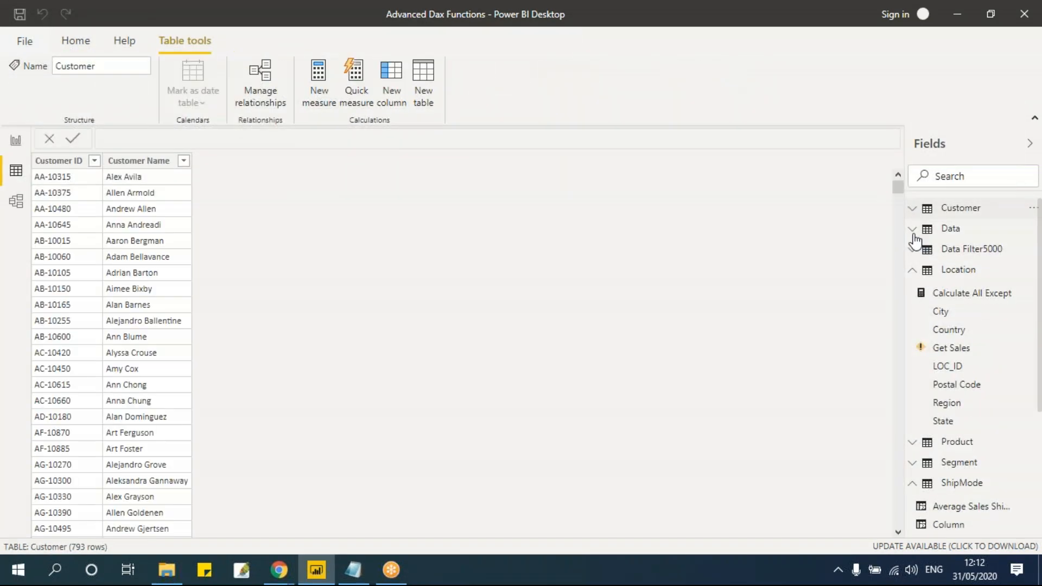
click(915, 276)
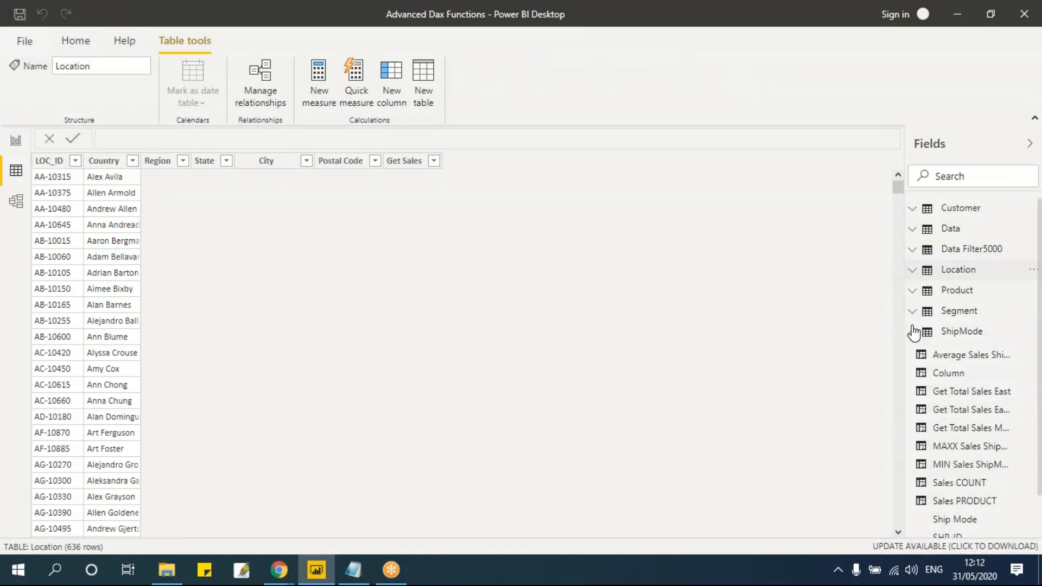
click(914, 331)
click(958, 251)
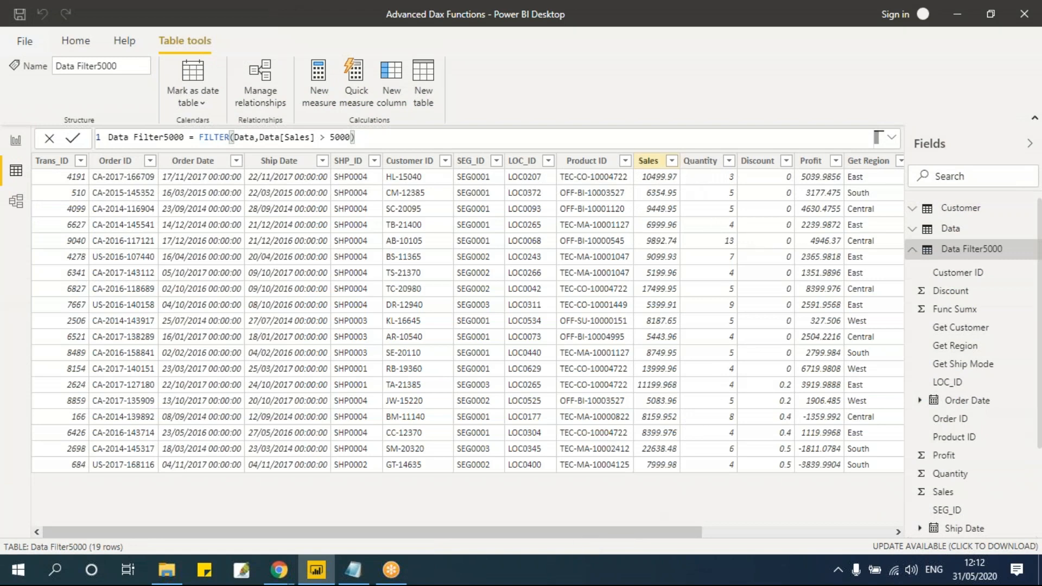
Examine the distinct Sales values and the columns across to Get Ship Mode in Data Filter5000, then collapse its field list
click(673, 161)
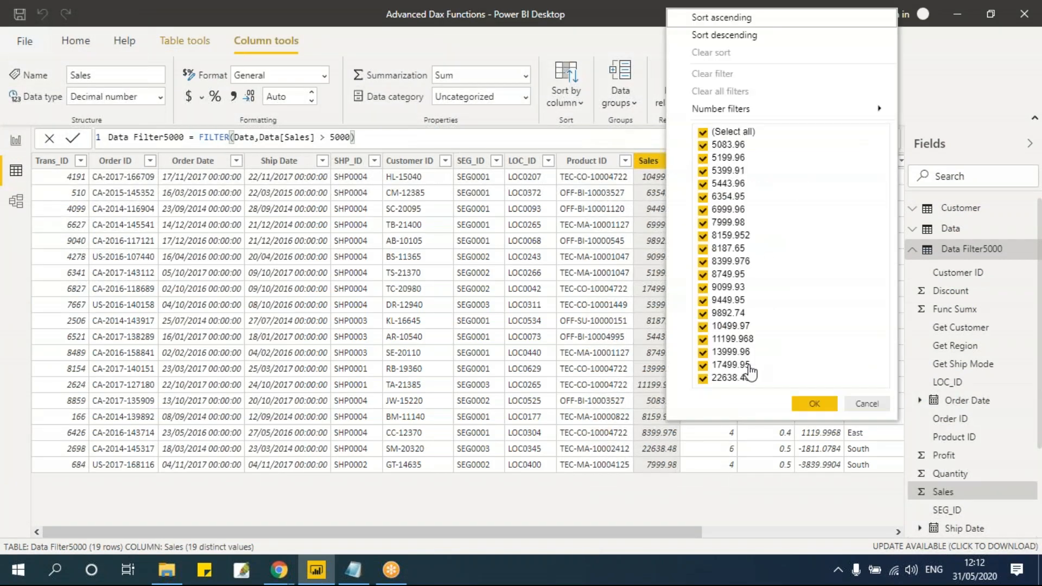
click(867, 404)
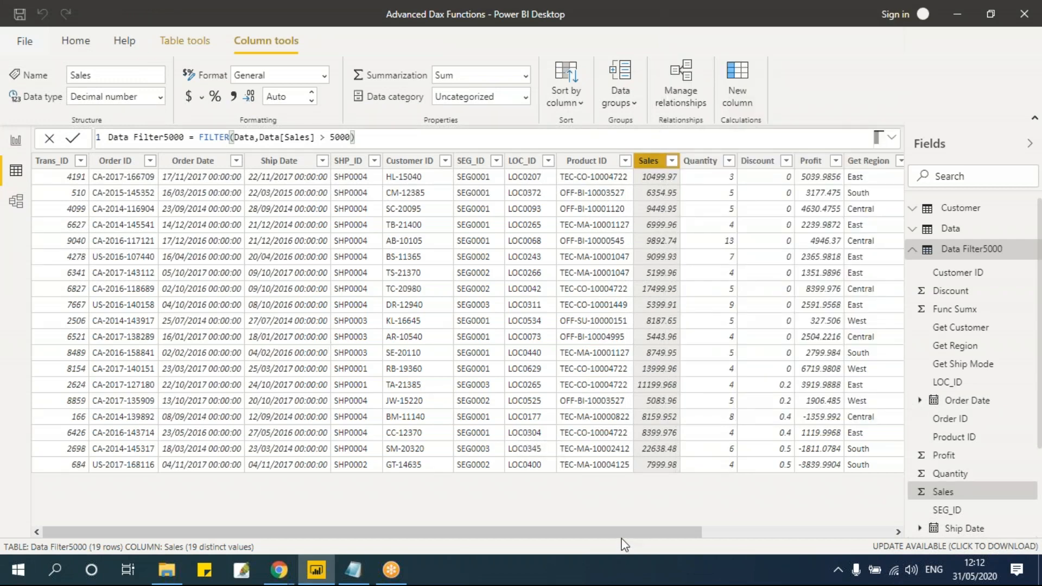
scroll(770, 537, right, 1)
click(768, 535)
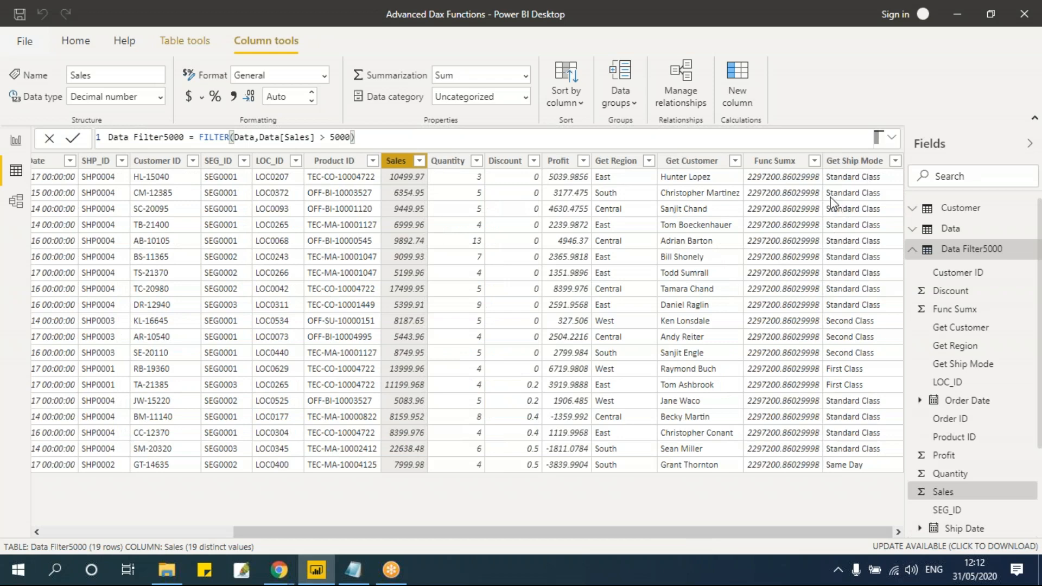
click(845, 163)
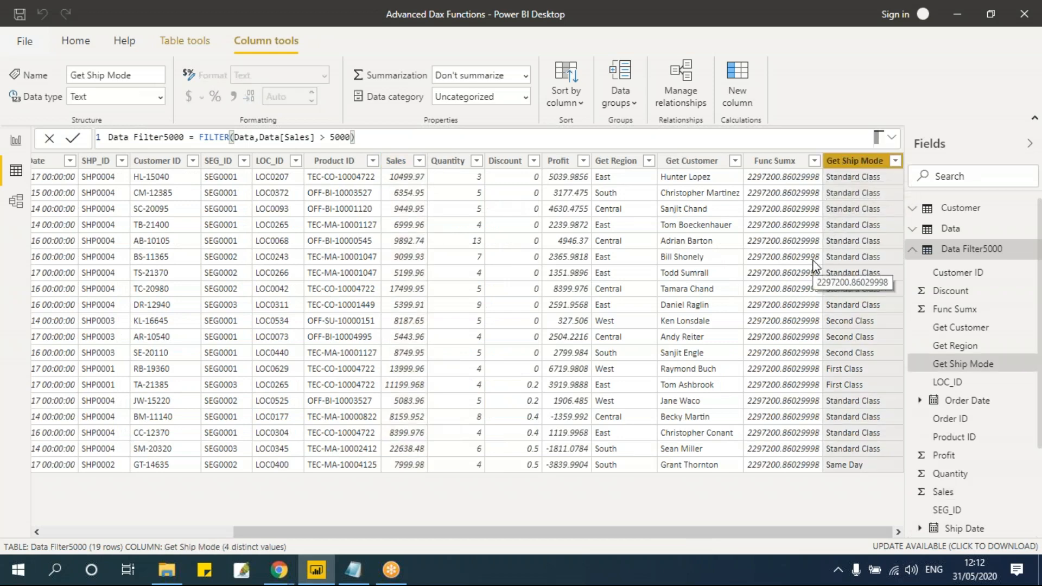
drag(767, 533, 468, 533)
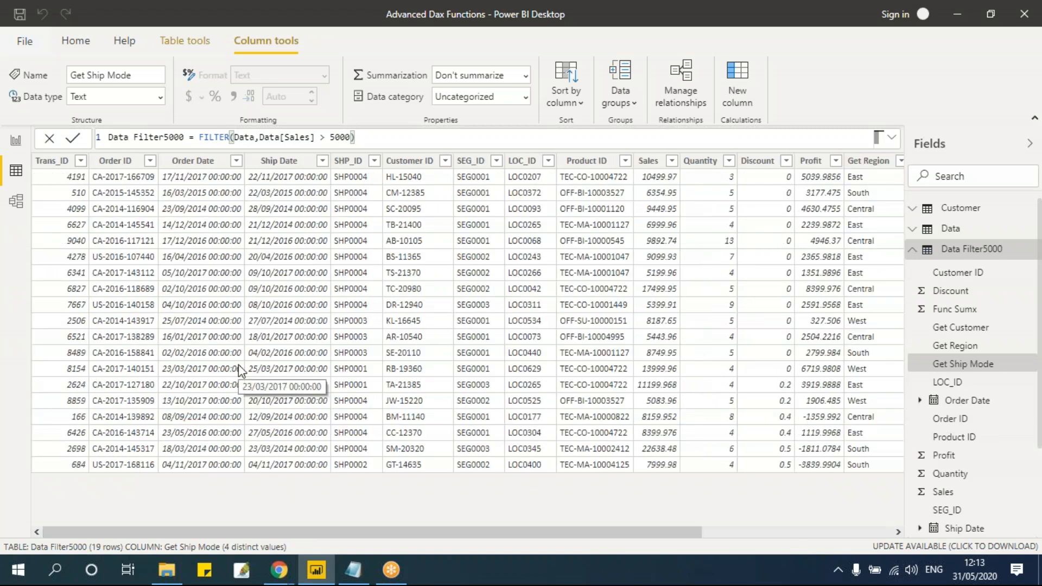
click(963, 250)
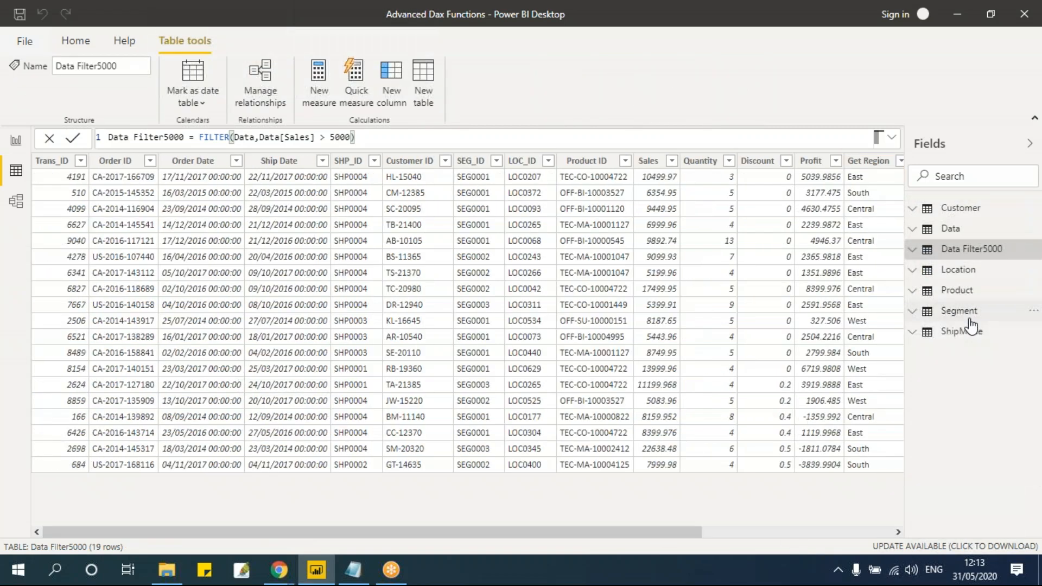
Switch to the Notepad notes and compare the Filter5000 formula's sales condition with the TopN Data formula
key(alt+Tab)
click(108, 341)
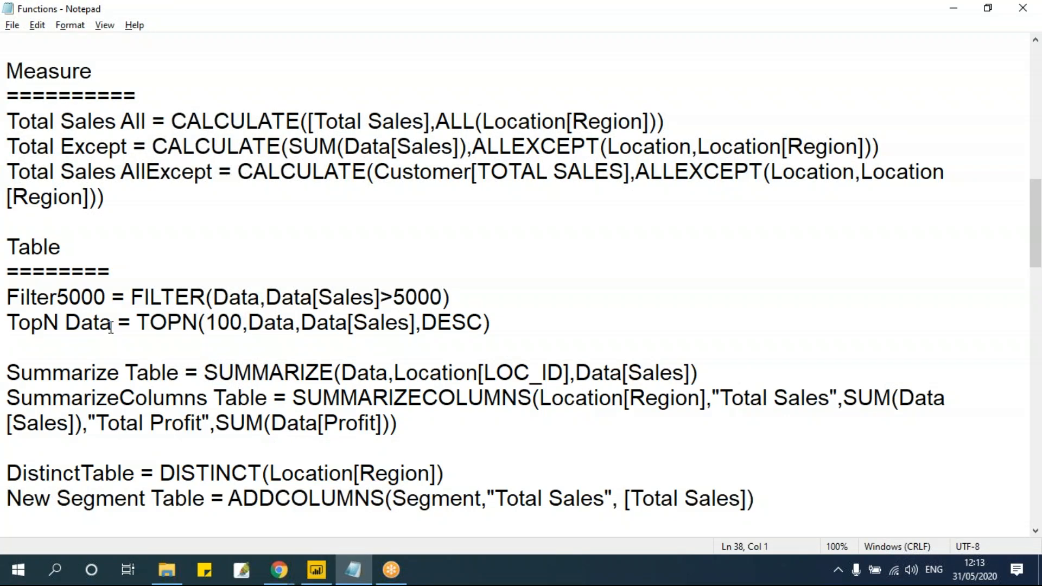
drag(7, 297, 199, 324)
click(124, 323)
click(139, 324)
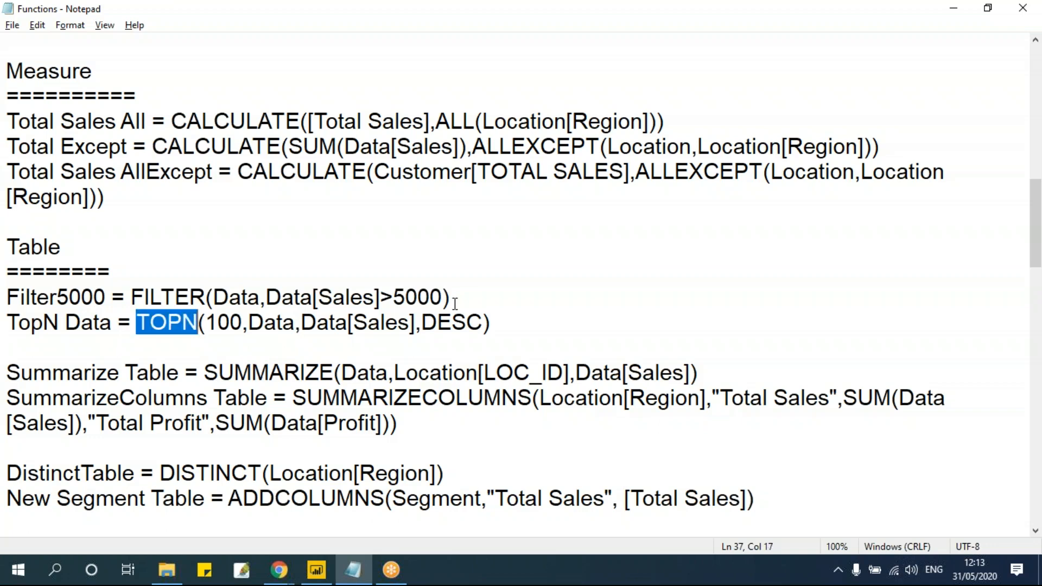
drag(443, 298, 270, 299)
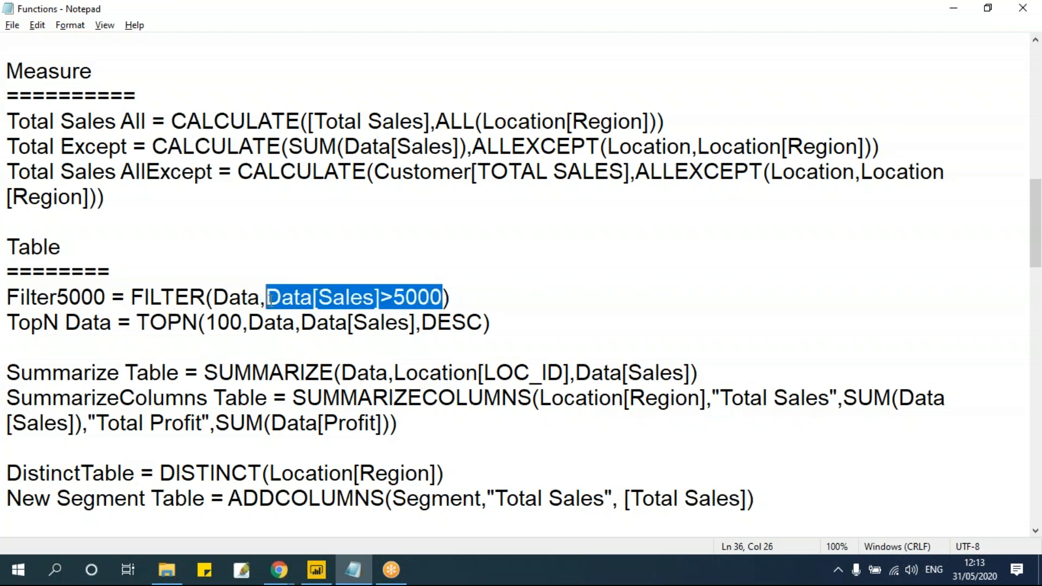
click(264, 326)
drag(8, 321, 574, 319)
click(574, 318)
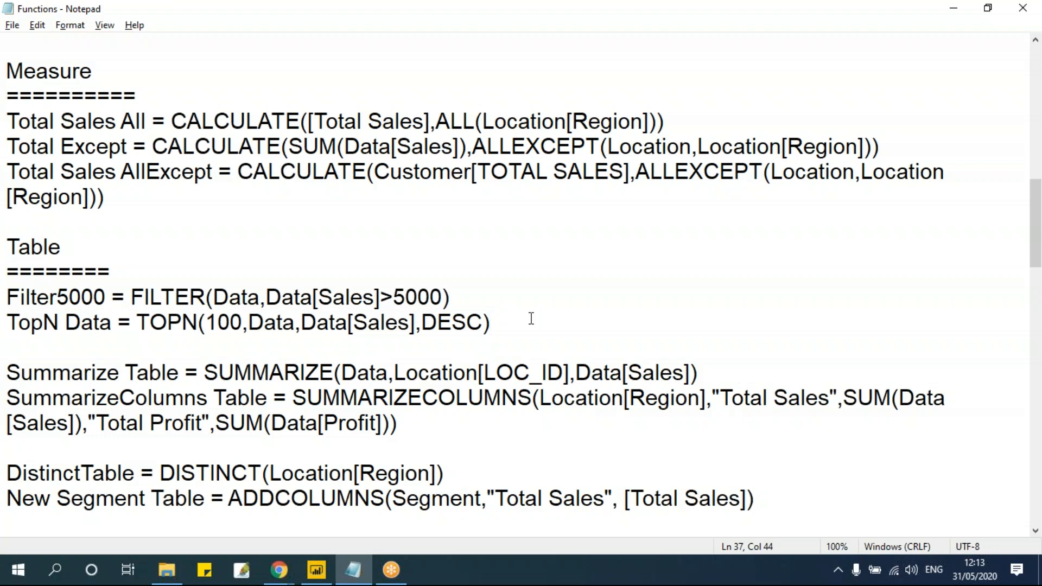
Return to Power BI, create another calculated table, name it Top 100, and begin its formula with TOPN
key(alt+Tab)
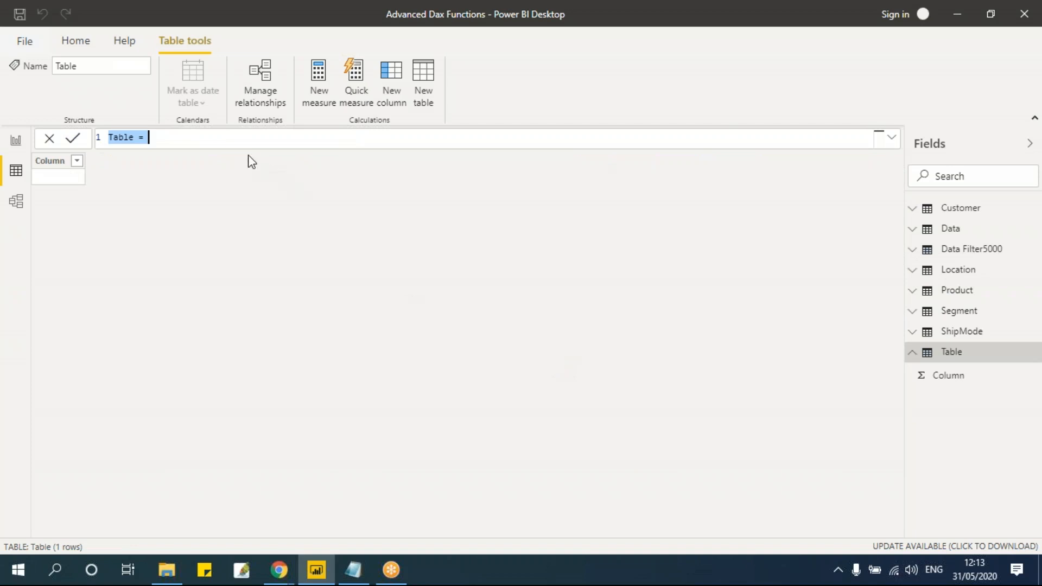
click(220, 136)
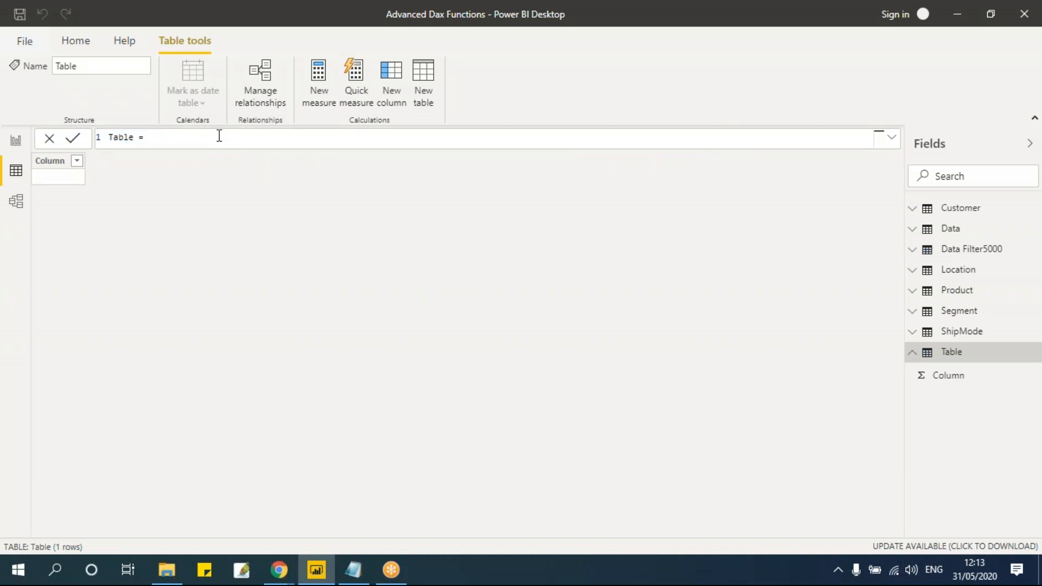
key(BackSpace)
key(BackSpace)
key(BackSpace)
key(BackSpace)
key(BackSpace)
key(BackSpace)
key(BackSpace)
text(Tot)
key(BackSpace)
text(p 100 = TOPN()
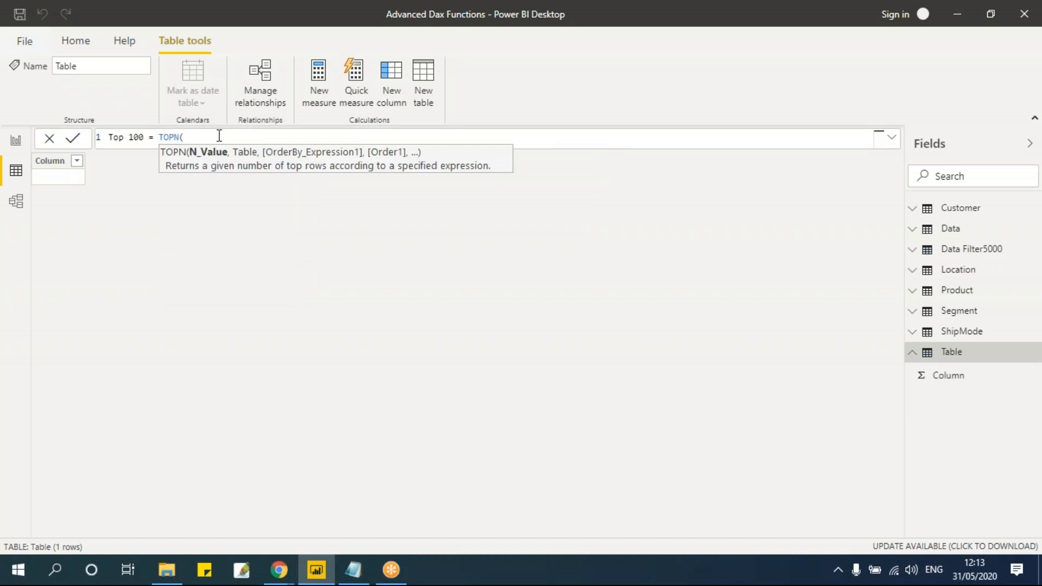
Complete the formula as TOPN(100,Data,Data[Sales],DESC) and commit it to create the Top 100 table
text(100,)
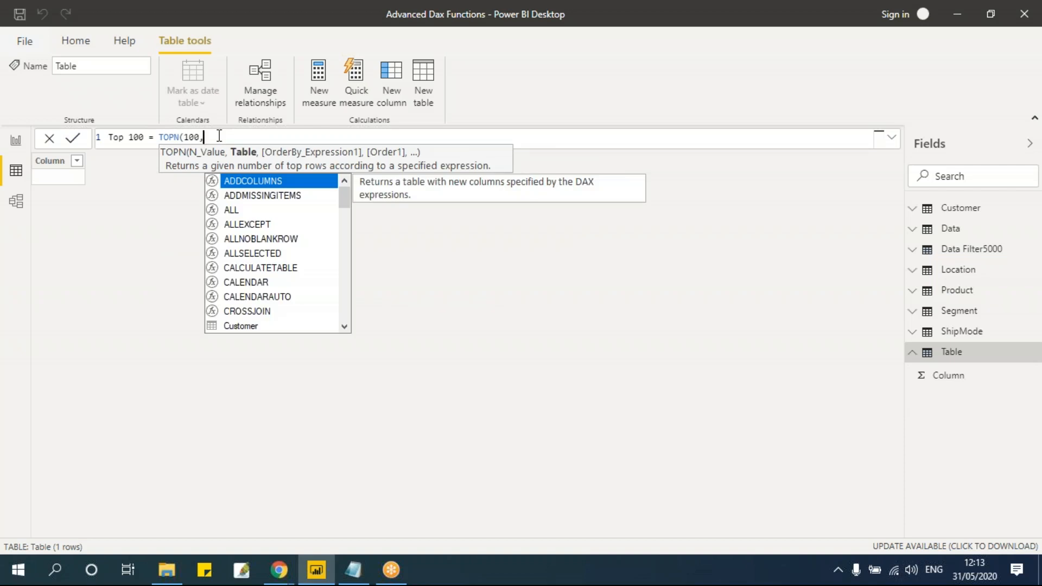
text(Data)
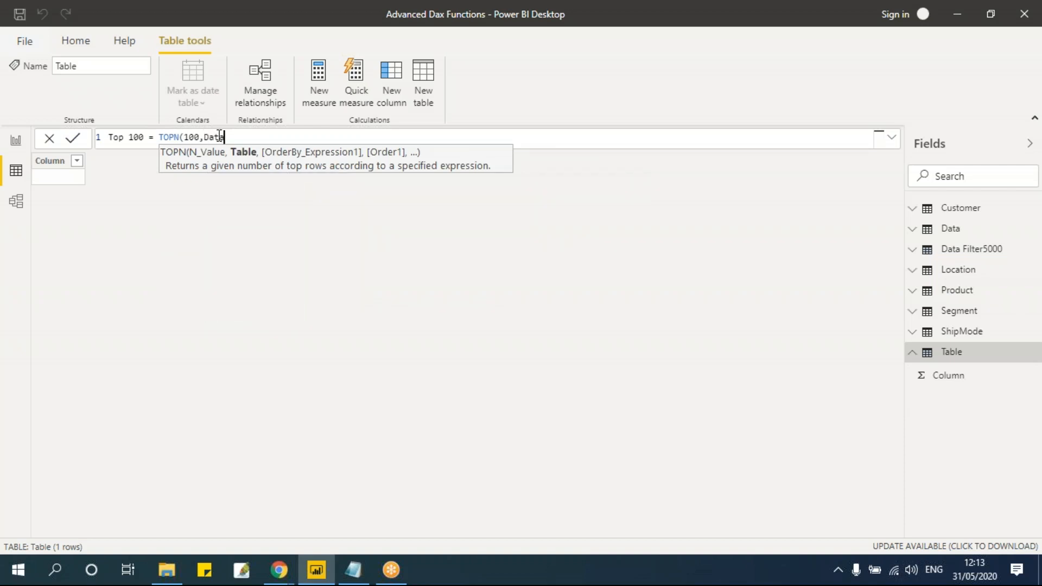
text(,)
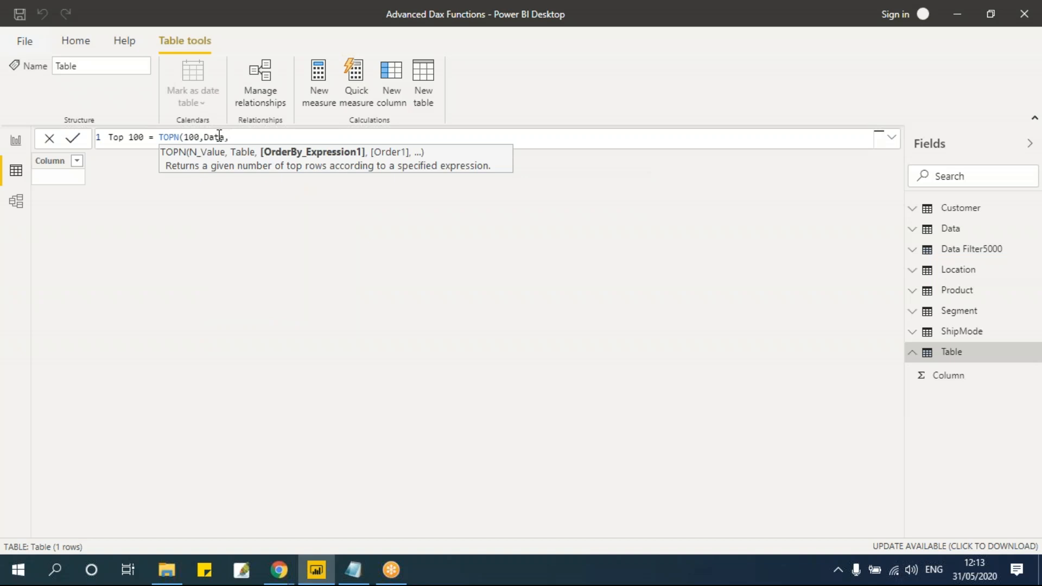
text(sal)
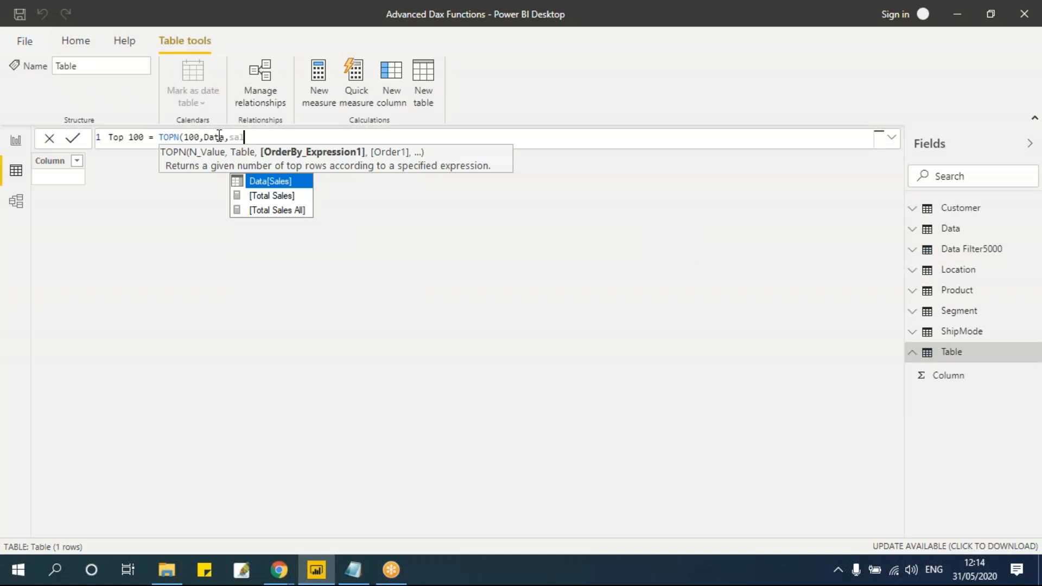
key(Down)
key(Up)
key(Tab)
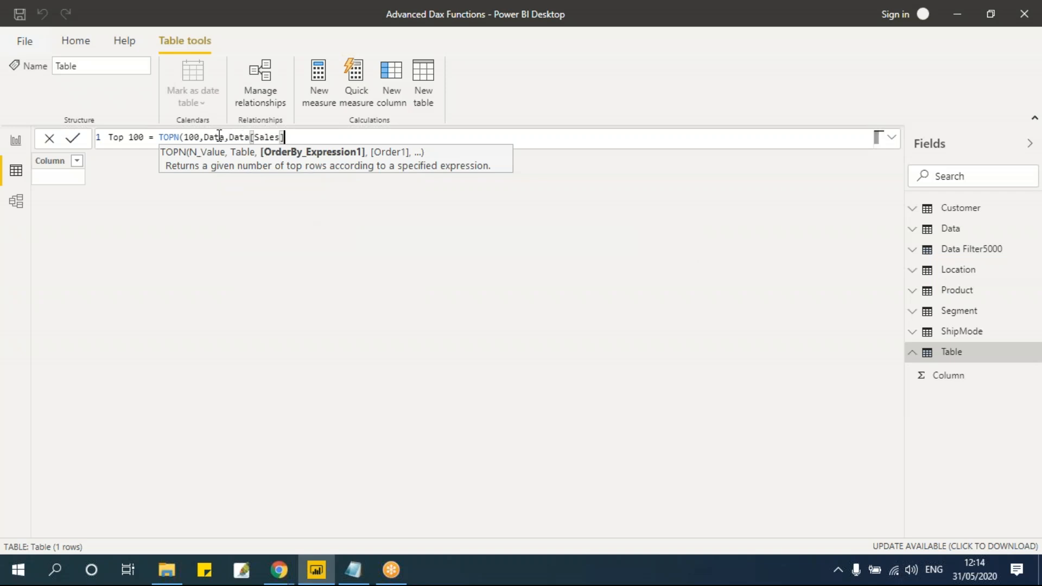
text(,)
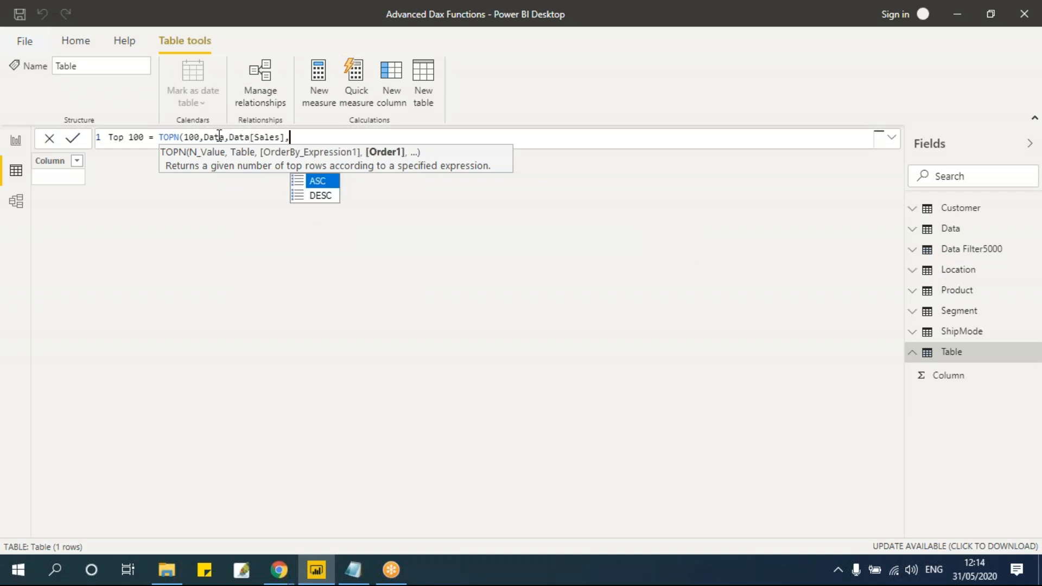
key(Down)
key(Up)
key(Down)
key(Tab)
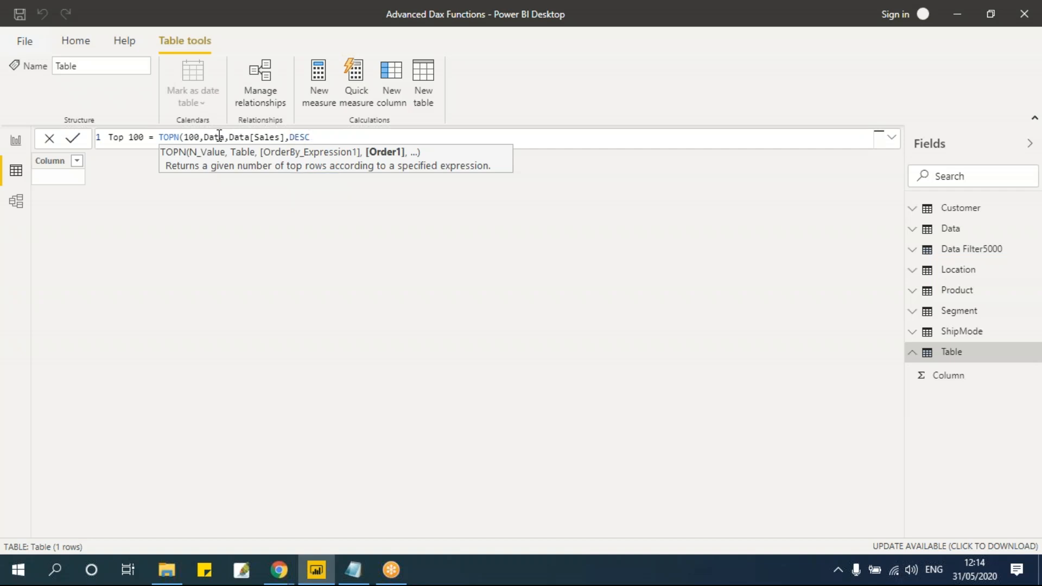
text())
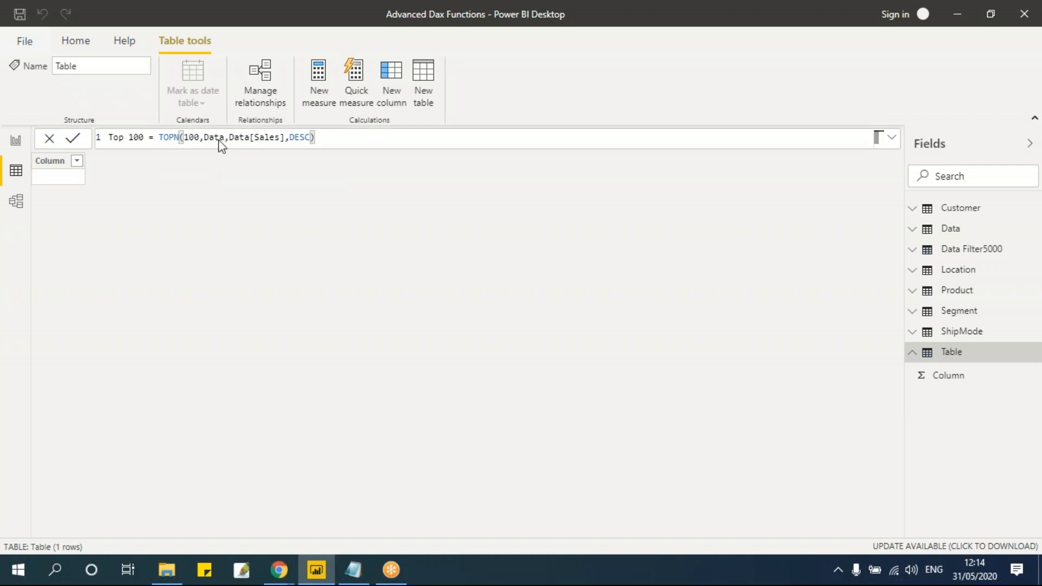
key(Return)
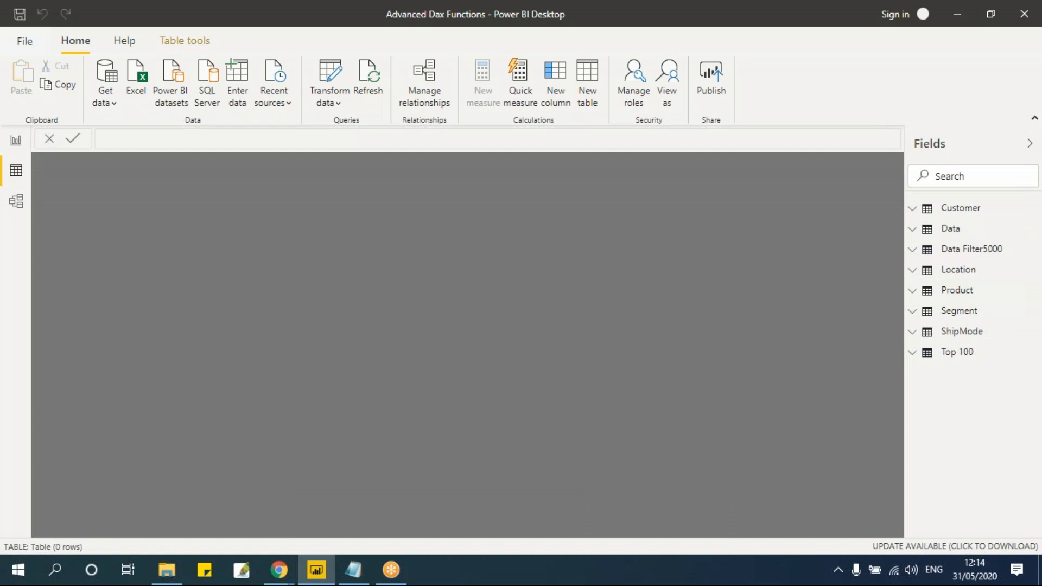
View the new Top 100 table and the ShipMode table, then collapse their field lists with Top 100 selected
click(972, 360)
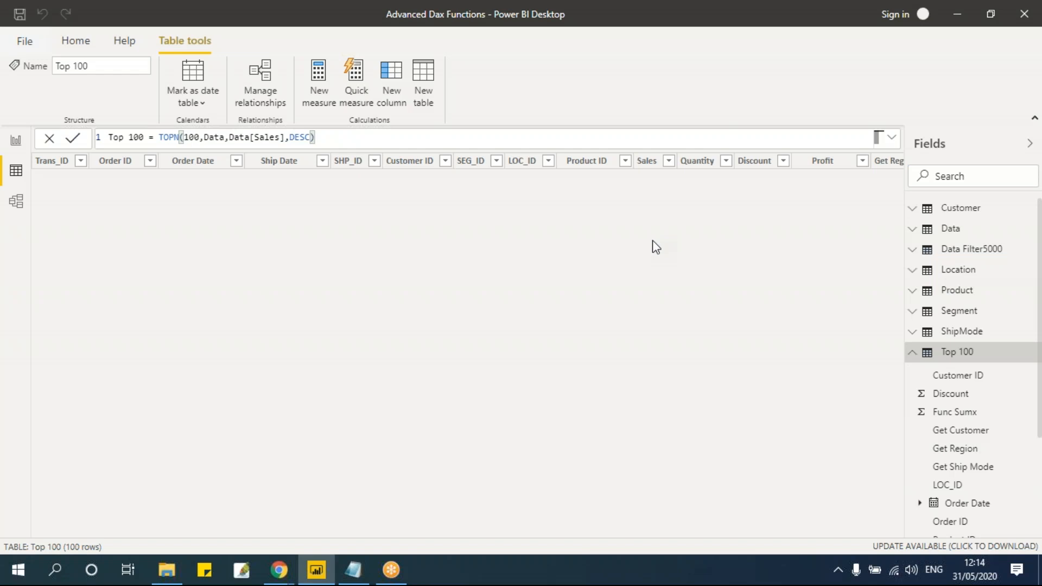
click(1001, 332)
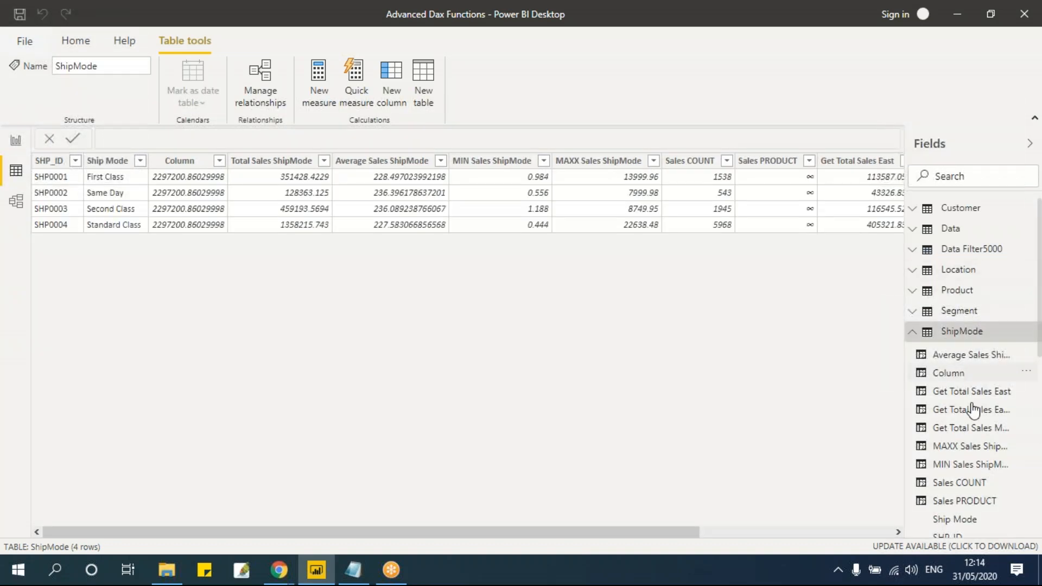
scroll(972, 415, down, 6)
scroll(972, 415, up, 6)
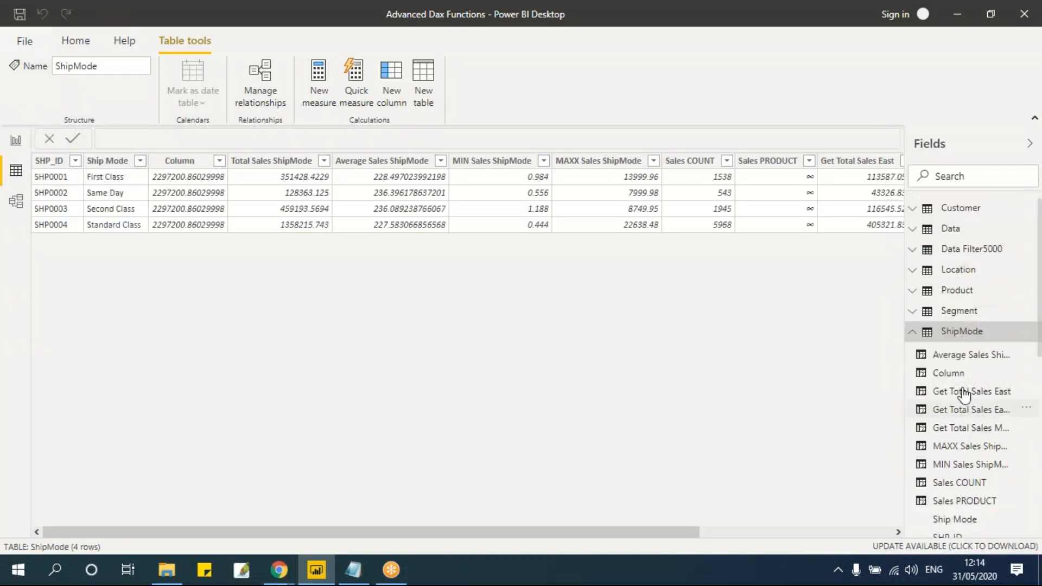
click(916, 333)
click(950, 354)
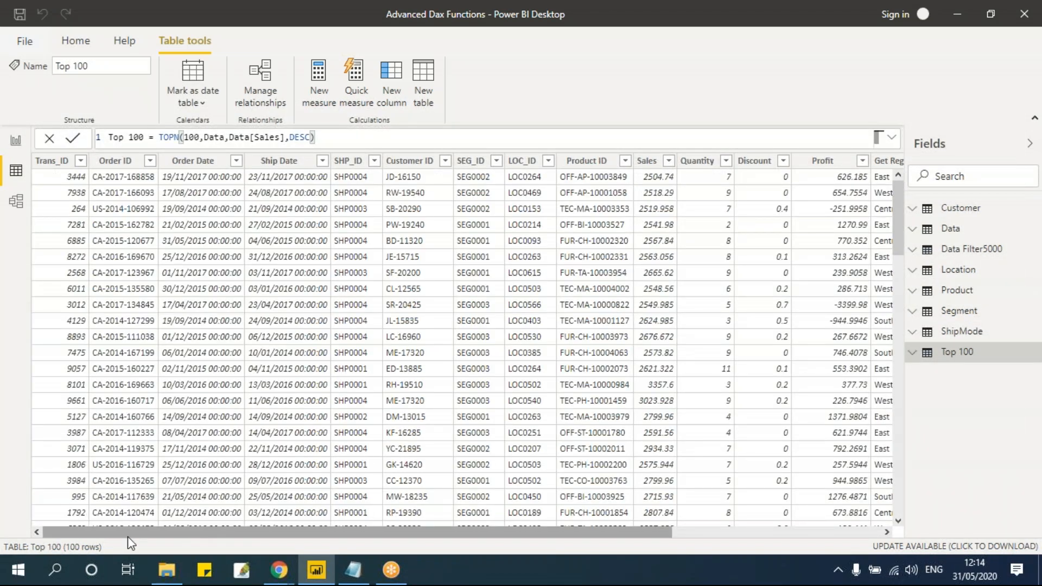
Examine the distinct Sales values in the Top 100 table without applying a filter
drag(543, 533, 650, 534)
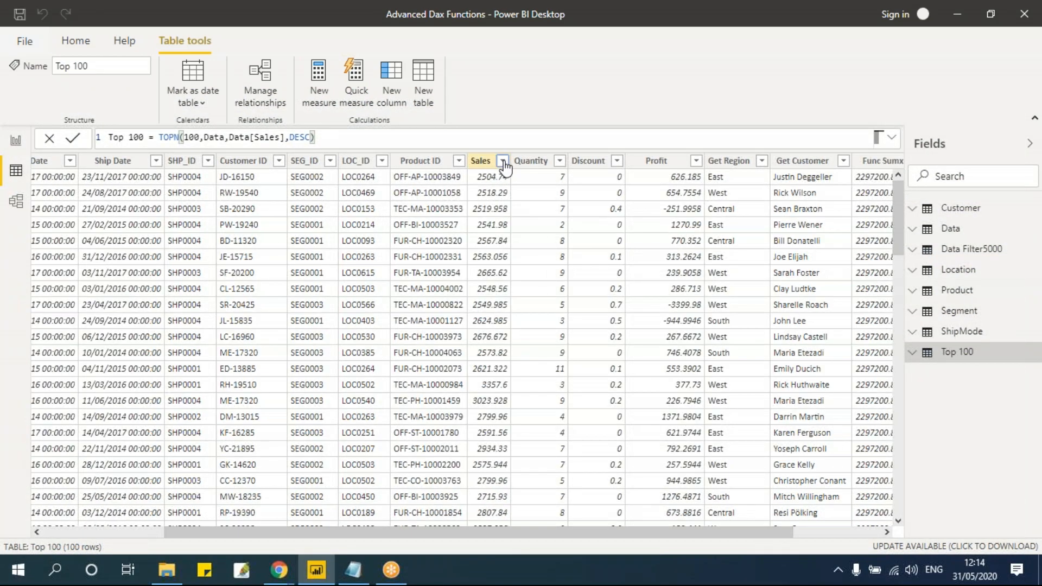
click(504, 162)
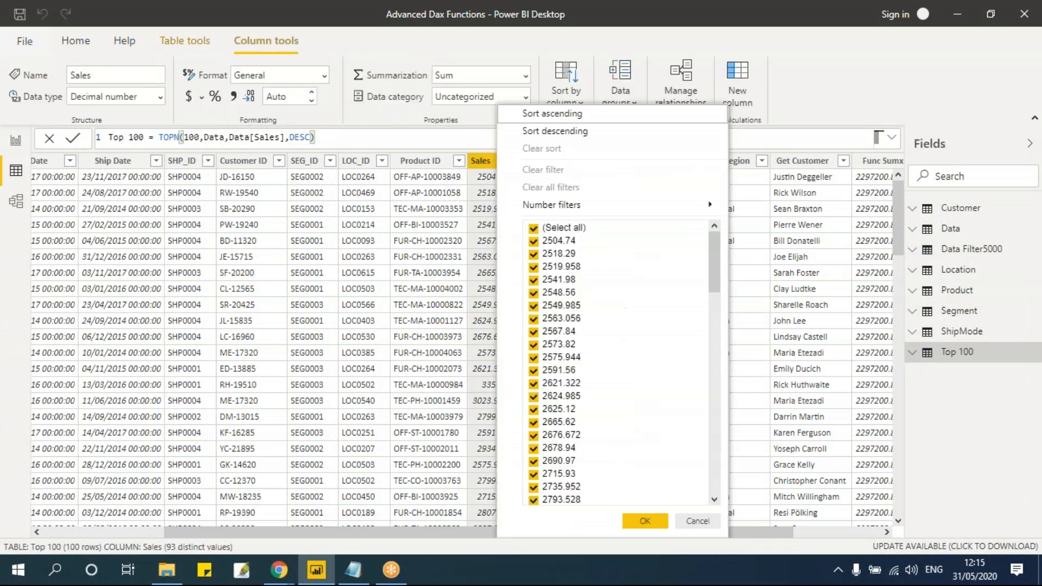
mouse_move(714, 256)
mouse_down()
mouse_move(719, 493)
mouse_move(716, 255)
mouse_up()
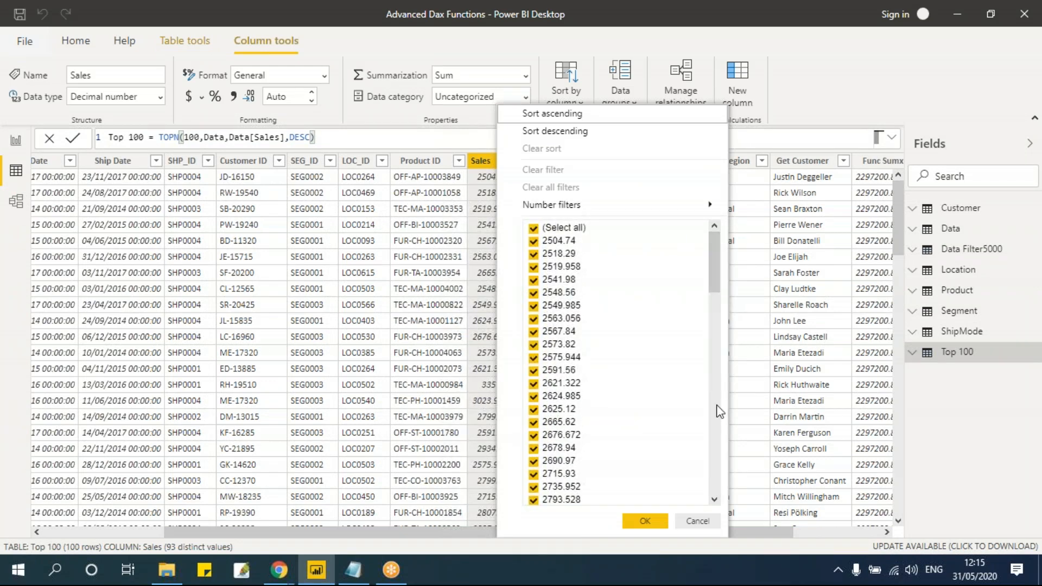
click(698, 521)
Switch to the Notepad notes and compare the TopN Data formula with the Summarize Table and SummarizeColumns Table formulas
key(alt+Tab)
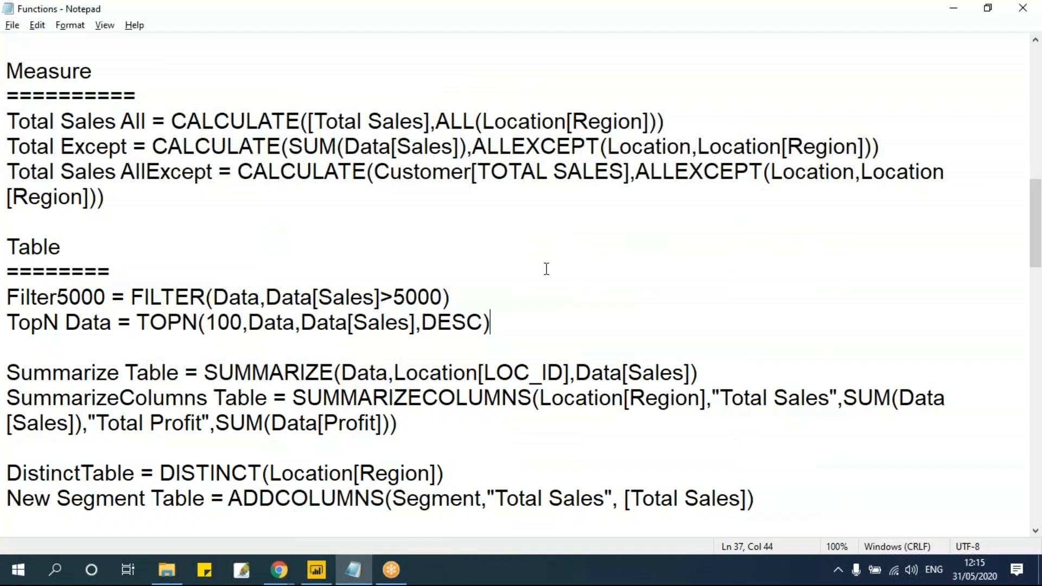
click(408, 314)
key(alt+Tab)
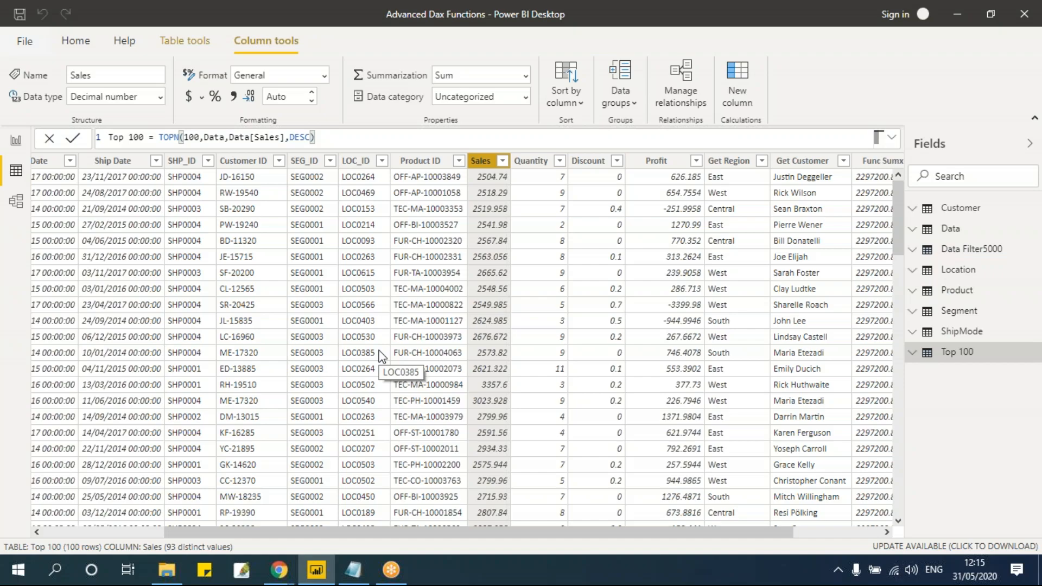
key(alt+Tab)
click(278, 400)
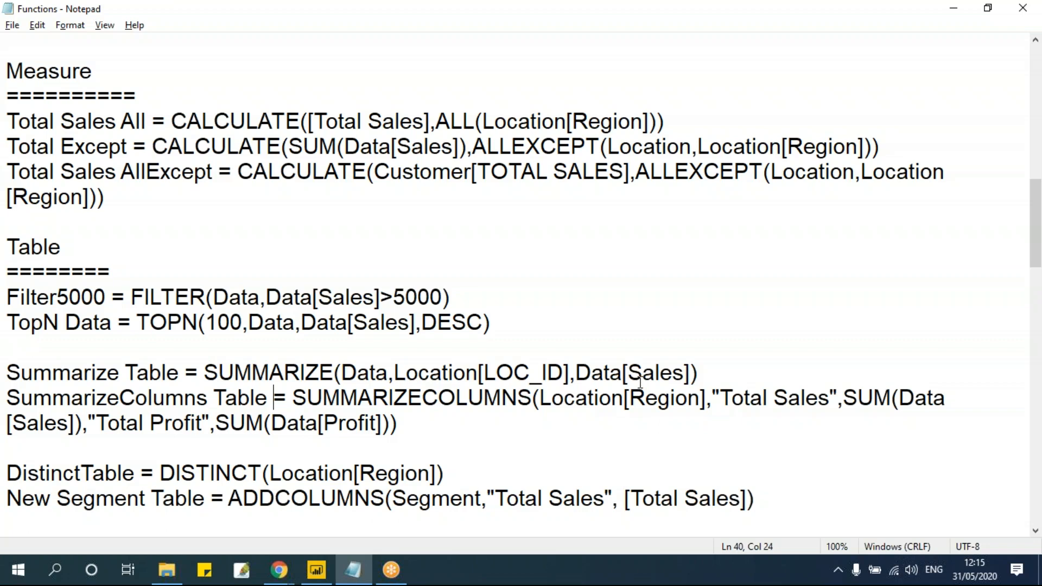
double_click(279, 372)
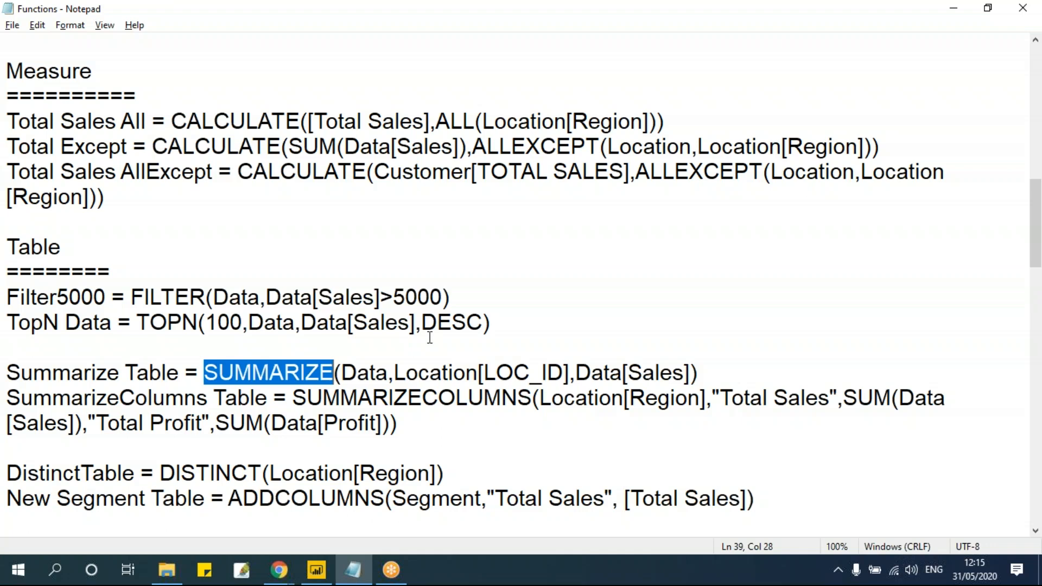
Return to Power BI, create another calculated table, and name it Summarize table
key(alt+Tab)
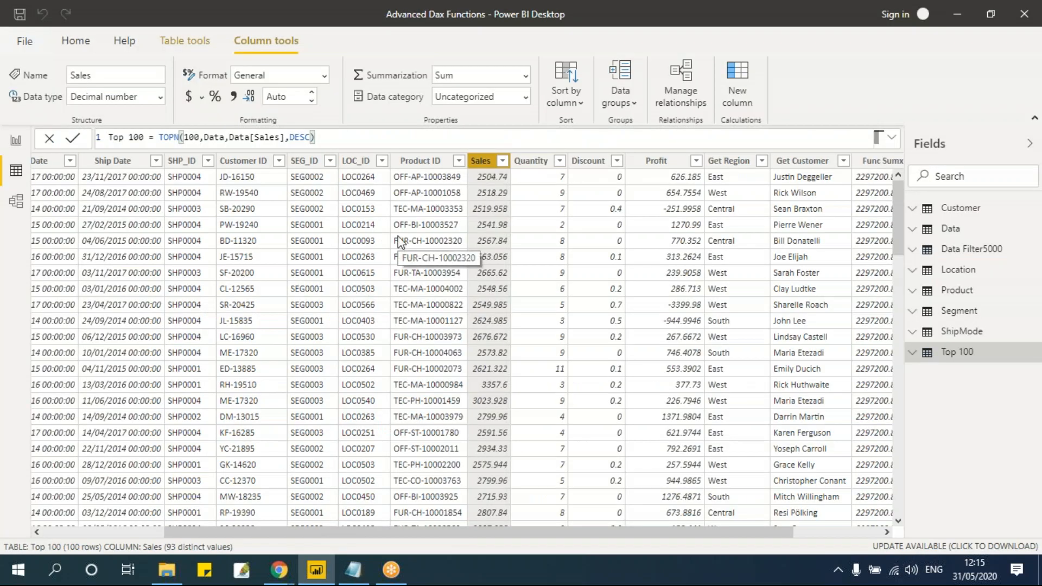
click(185, 41)
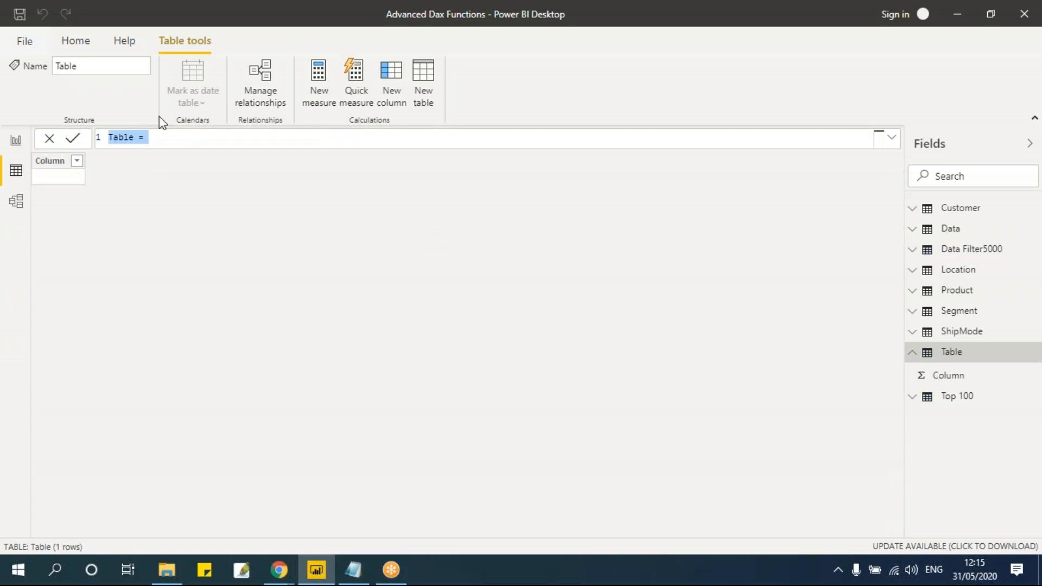
click(178, 141)
key(BackSpace)
key(BackSpace)
key(BackSpace)
key(BackSpace)
key(BackSpace)
key(BackSpace)
key(BackSpace)
key(BackSpace)
text(su)
key(BackSpace)
key(BackSpace)
text(Summarize table = t)
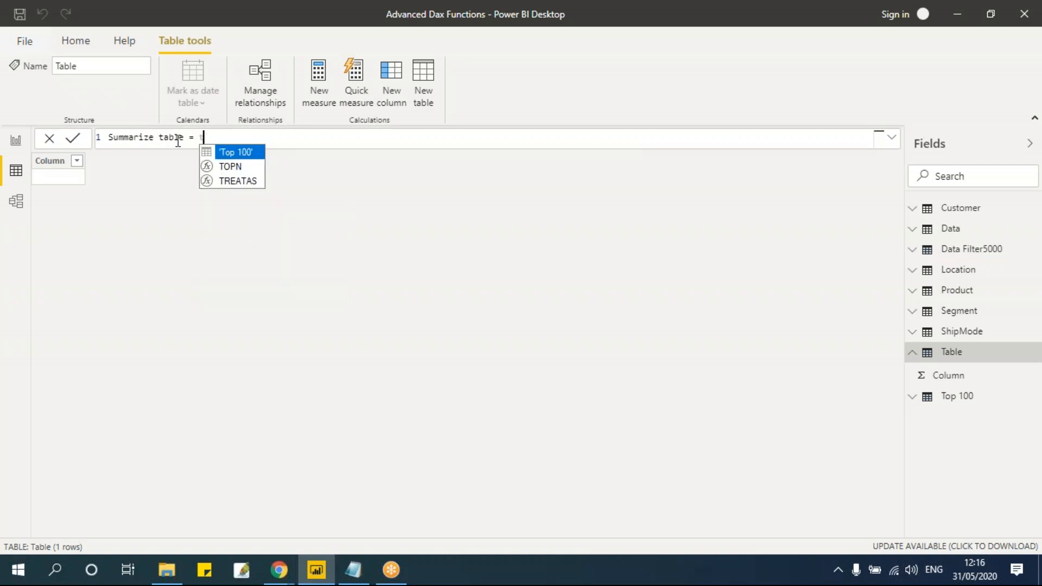
Begin the formula with SUMMARIZE over the Data table, grouped by Customer[Customer Name]
key(BackSpace)
text(su)
key(Down)
key(Tab)
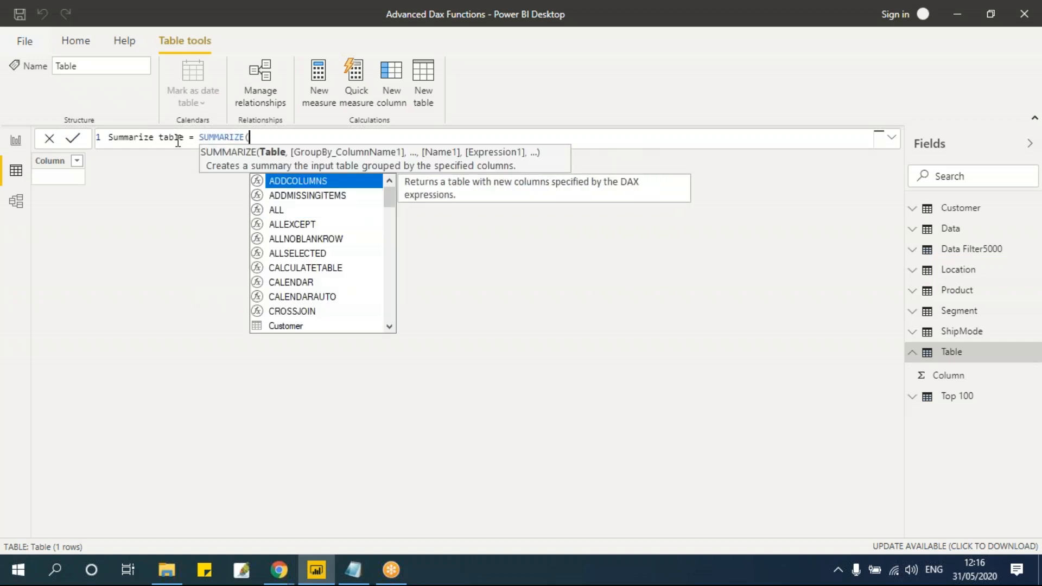
text(data)
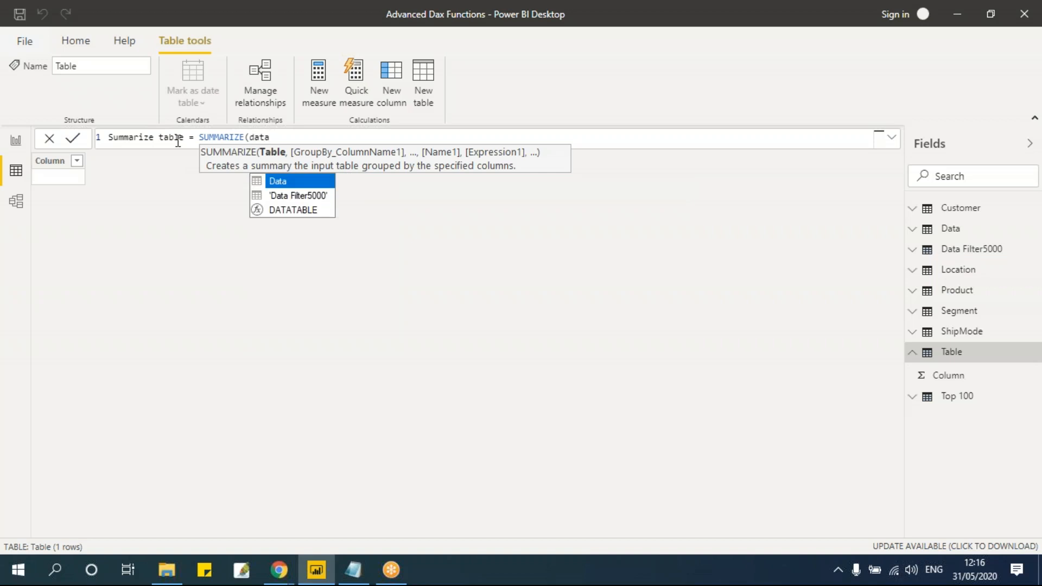
key(Tab)
text(,)
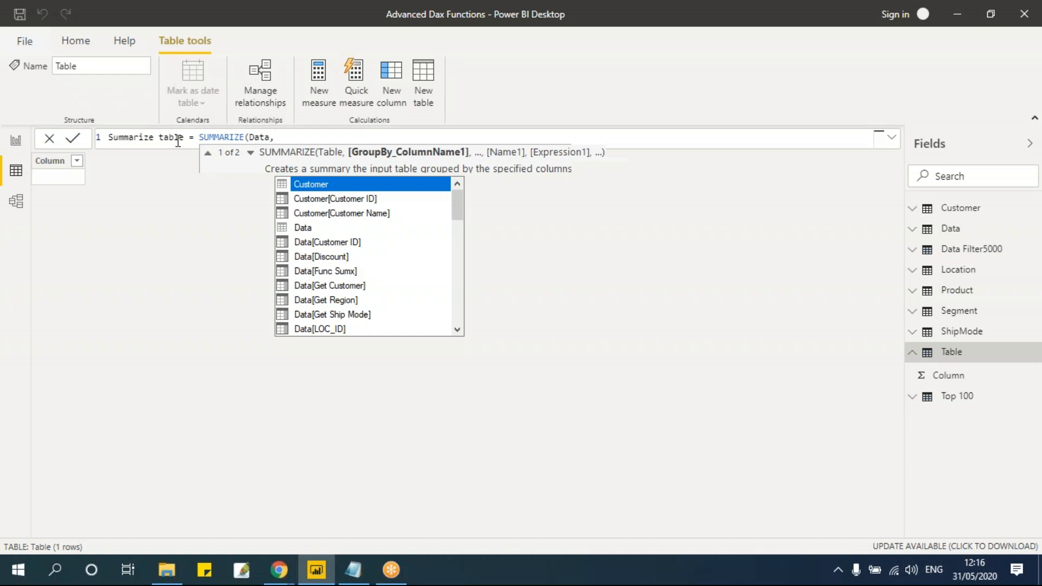
key(Down)
key(Down)
key(Tab)
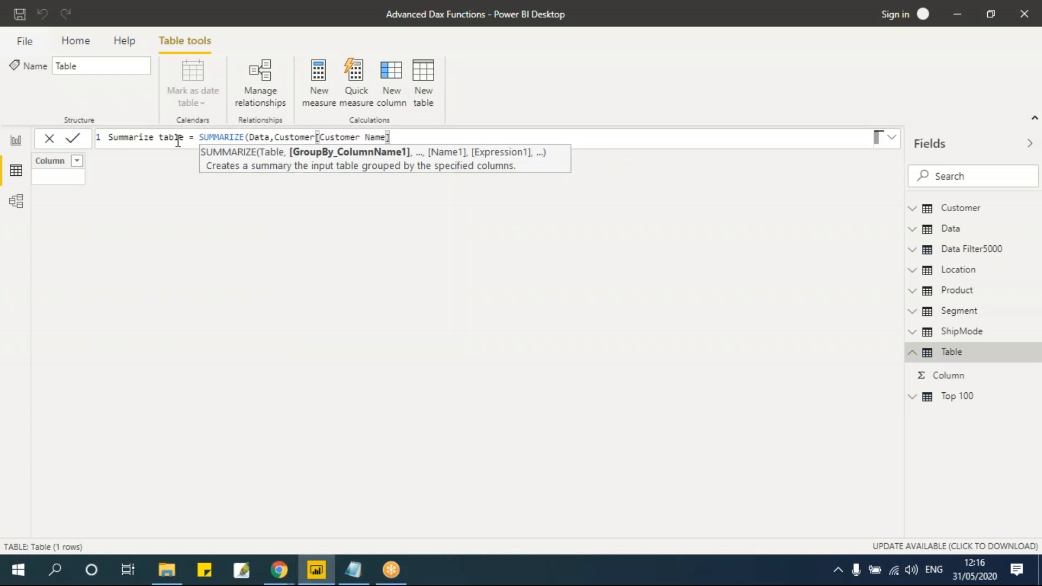
Add ShipMode[Ship Mode] as the second grouping column of the SUMMARIZE formula
text(,)
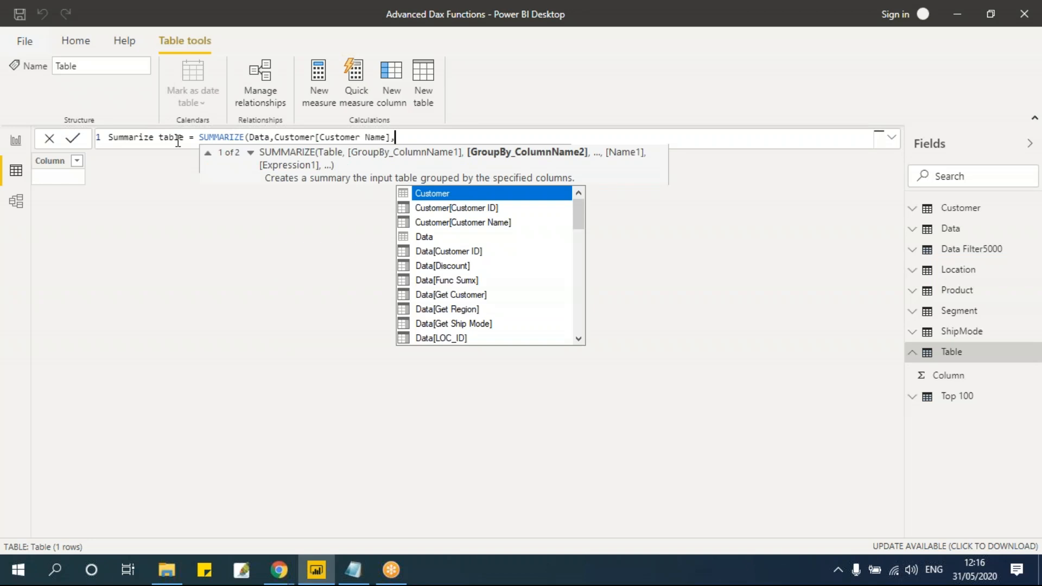
key(Down)
key(Down)
key(Down)
key(Down)
key(Down)
key(Down)
key(Down)
key(Down)
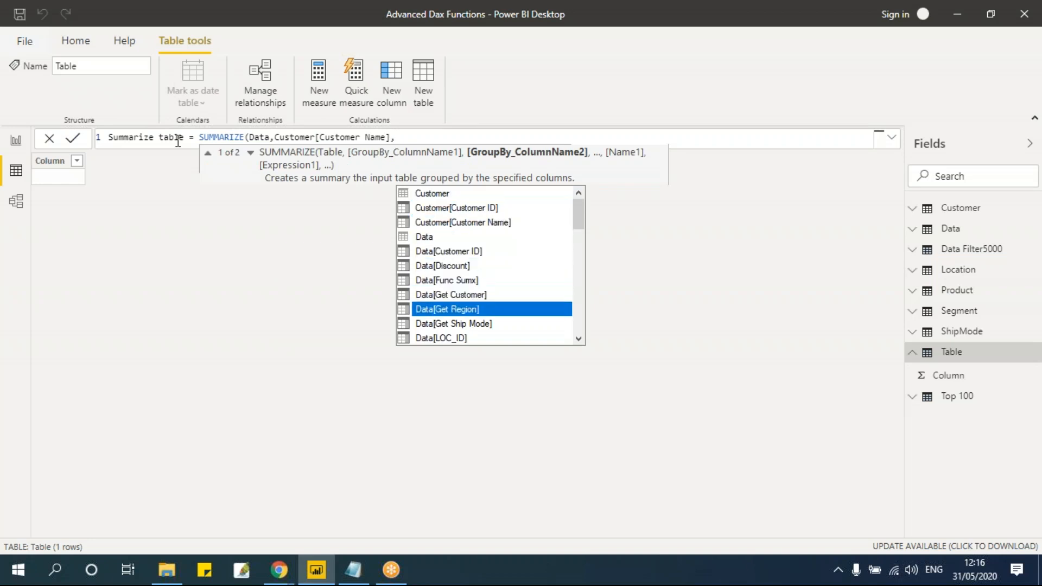
text(shi)
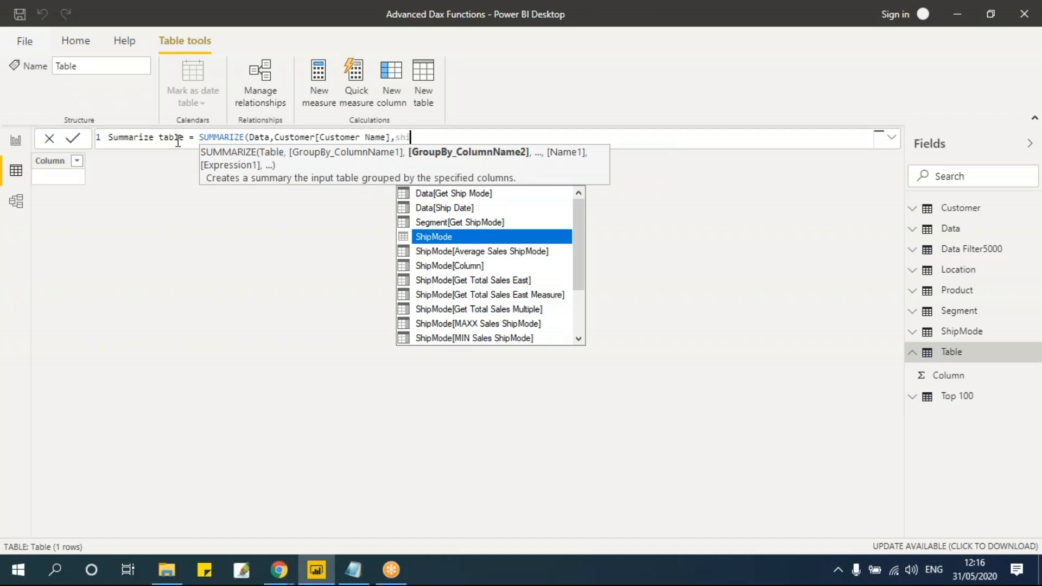
key(Down)
key(Down)
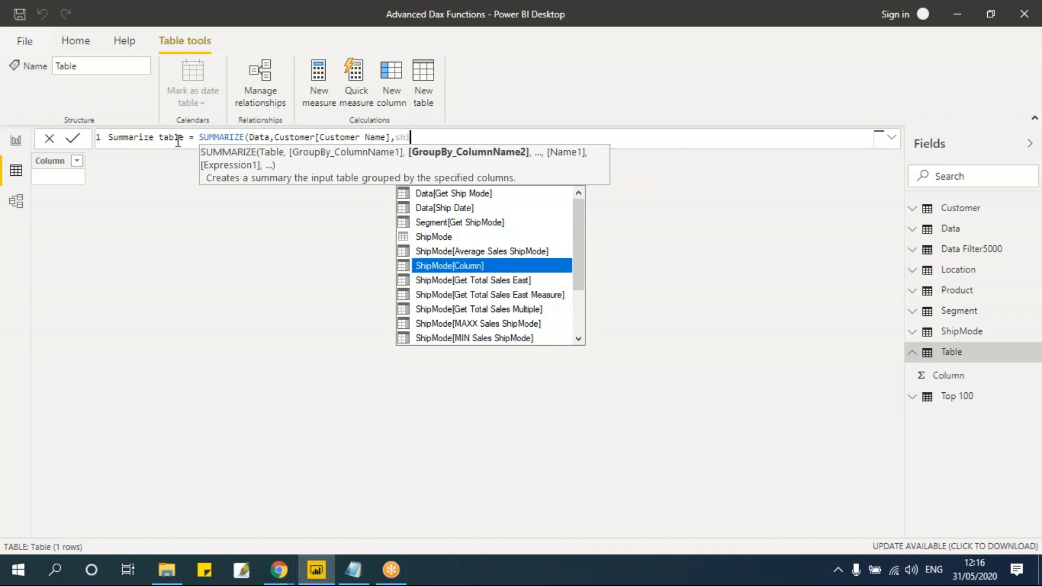
key(Down)
key(Down)
key(Down)
key(Down)
key(Down)
key(Down)
key(Down)
key(Down)
key(Down)
key(Down)
key(Up)
key(Up)
key(Tab)
Add Data[Sales] and Data[Profit] to the SUMMARIZE formula, close it, and commit it to create the table
text(,sal)
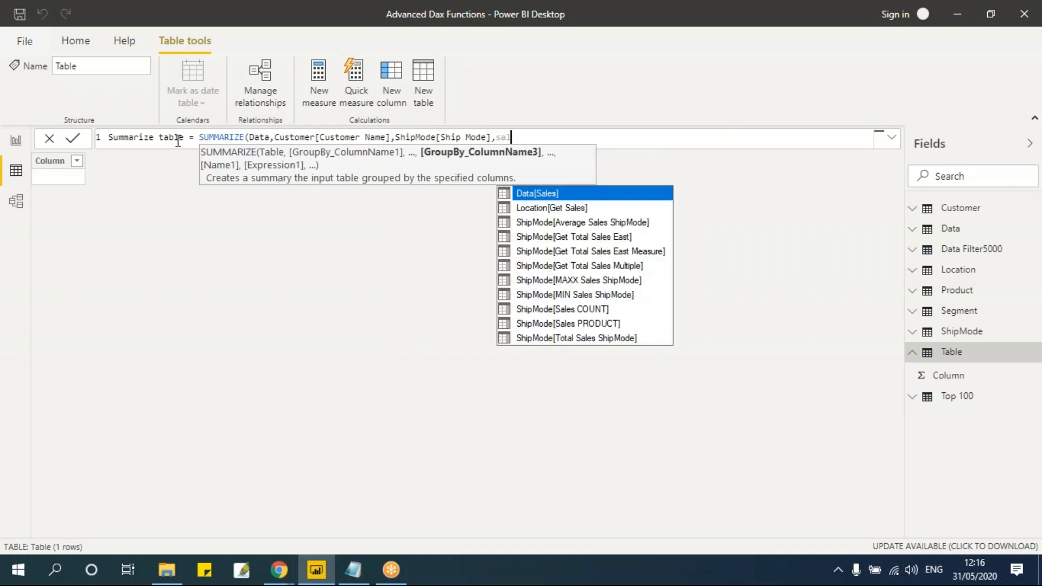
key(Tab)
text(,pfo)
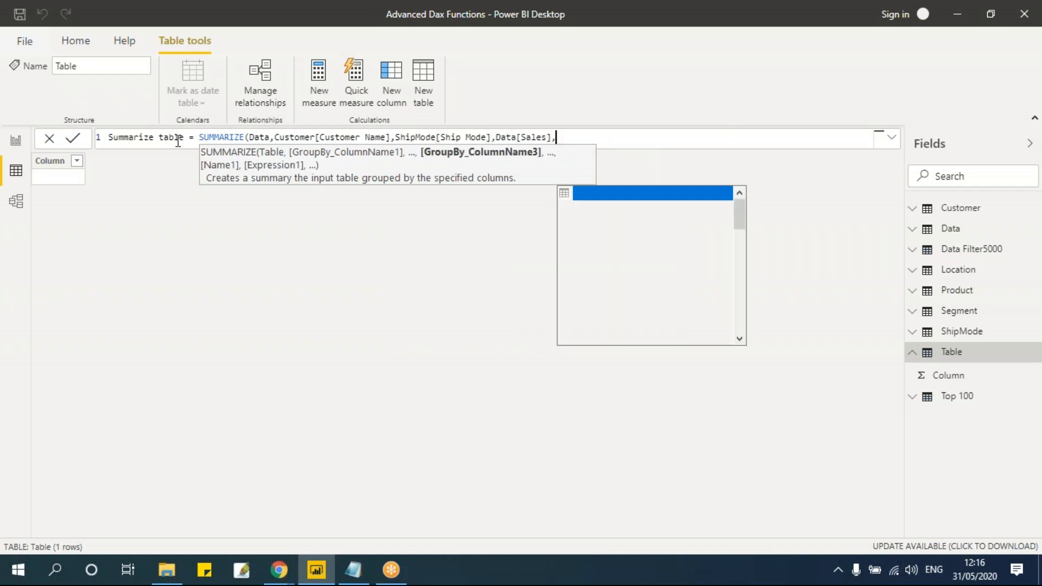
key(BackSpace)
key(BackSpace)
text(ro)
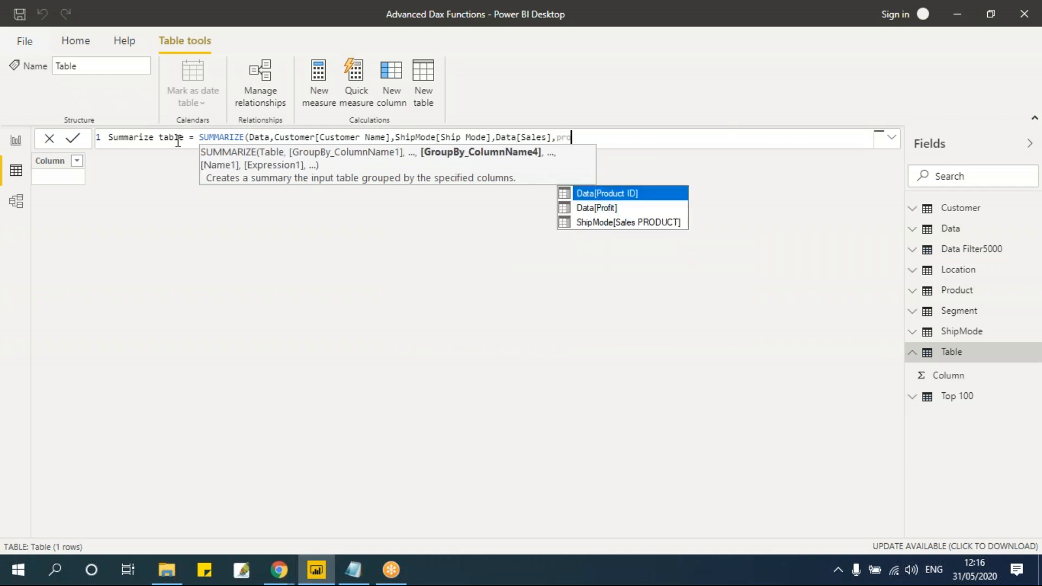
key(Down)
key(Tab)
text())
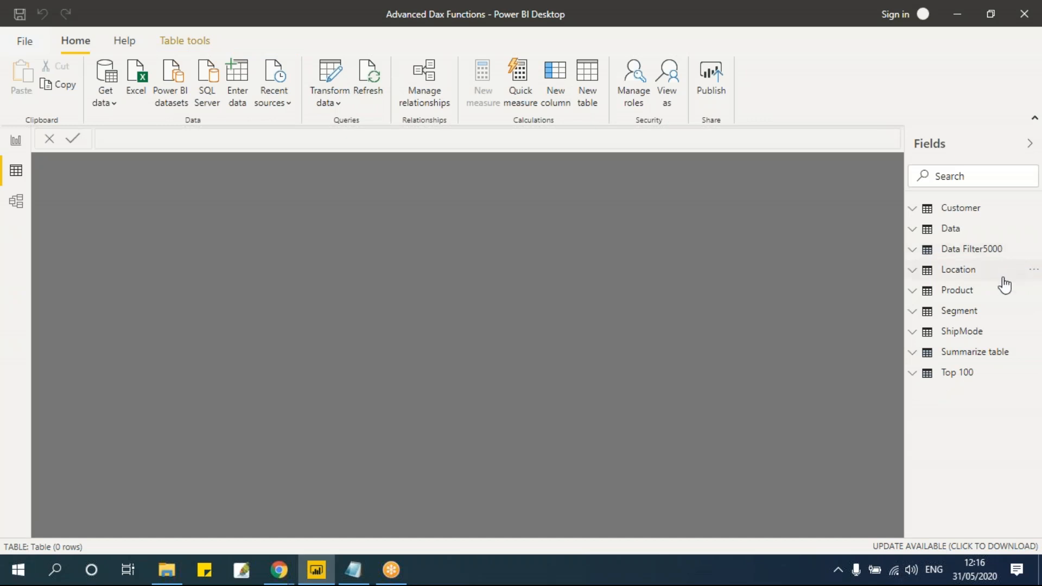
Examine the Summarize table's columns and rows, and check the relationships between Data, Customer and ShipMode in the model
click(988, 355)
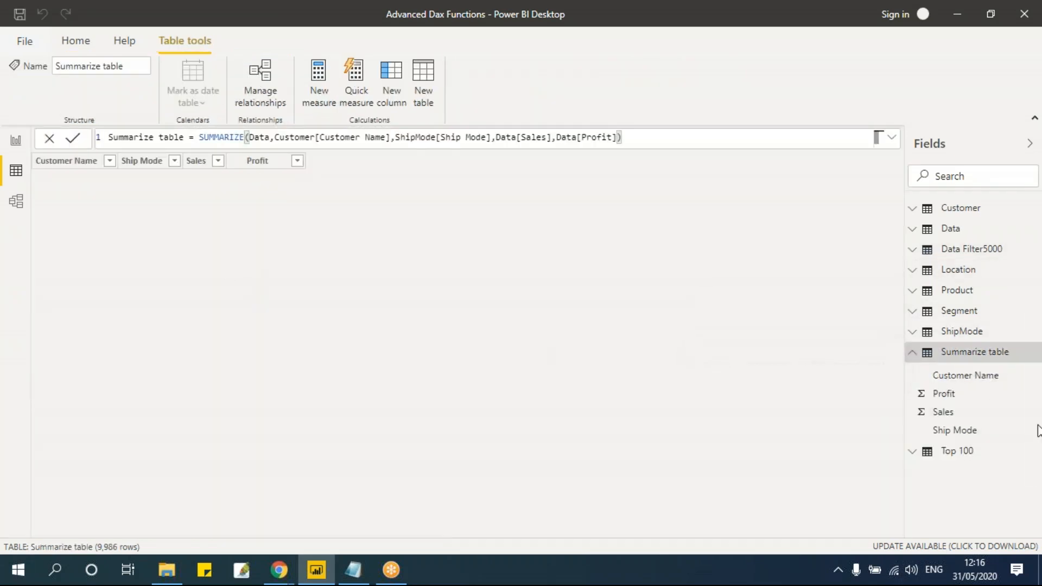
click(965, 376)
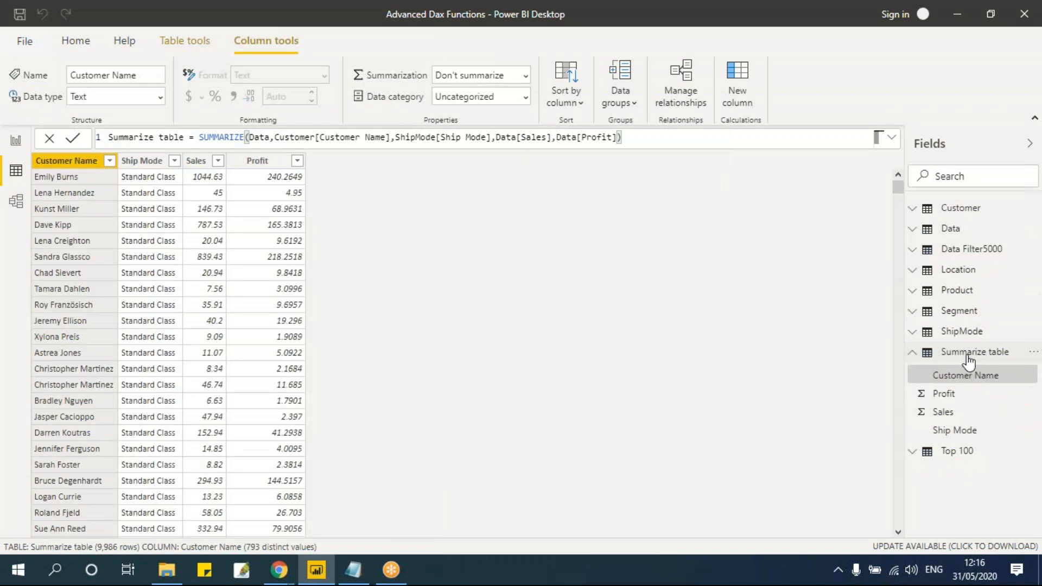
click(969, 358)
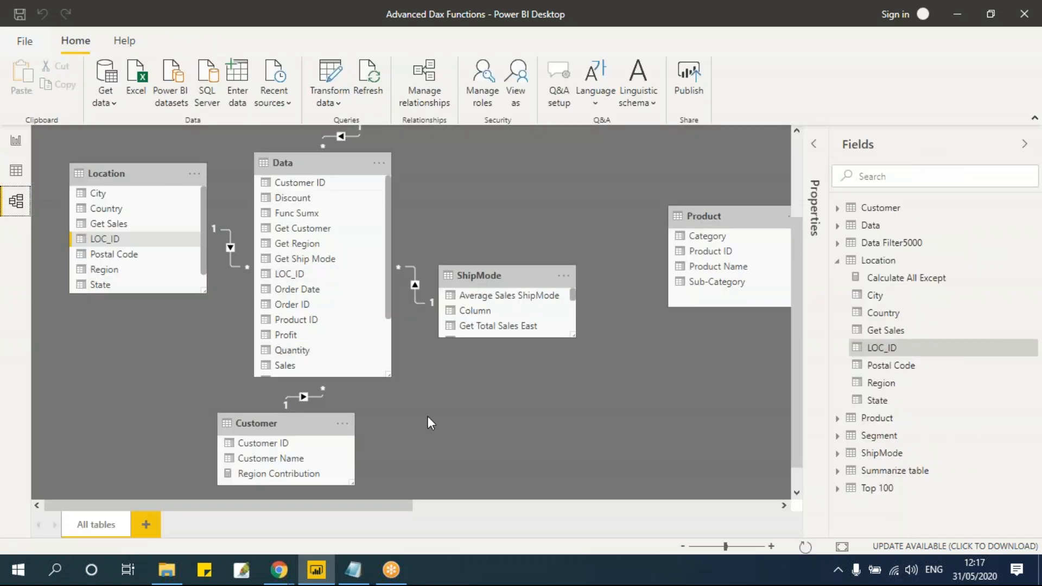
click(16, 170)
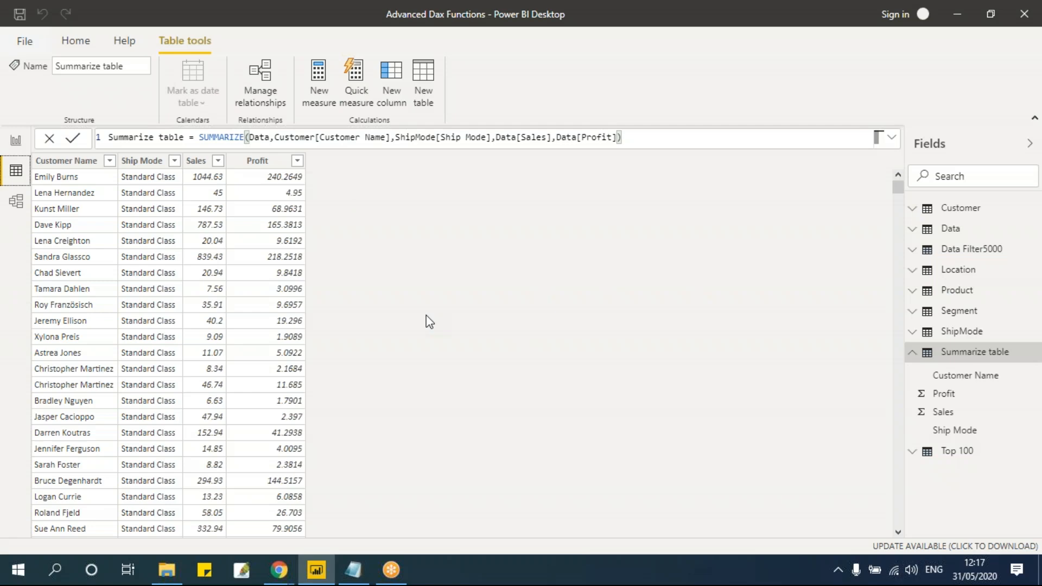
Switch to the Notepad notes and compare the SUMMARIZE formula with the SUMMARIZECOLUMNS formula
key(alt+Tab)
click(306, 373)
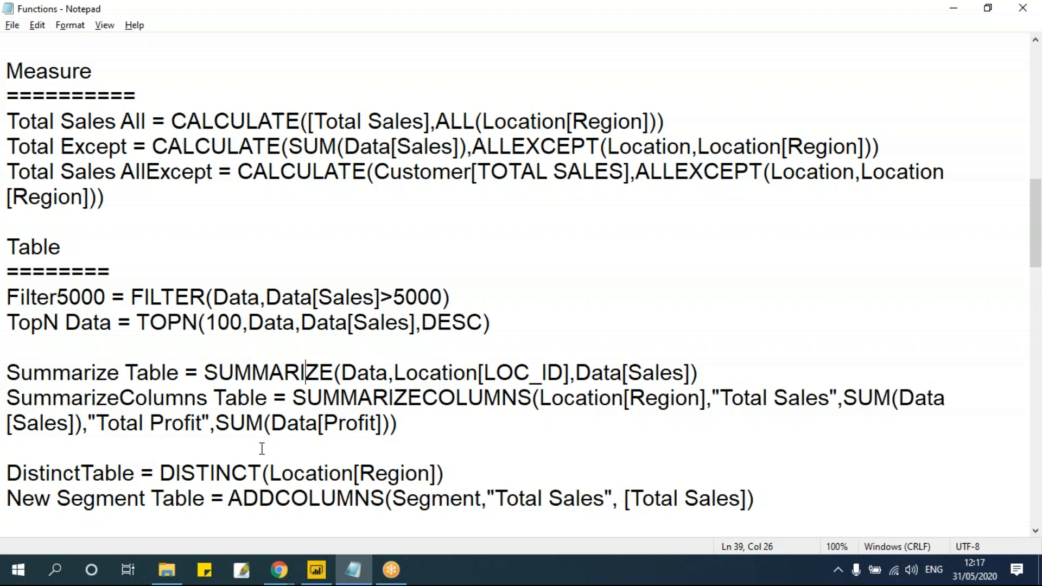
double_click(290, 366)
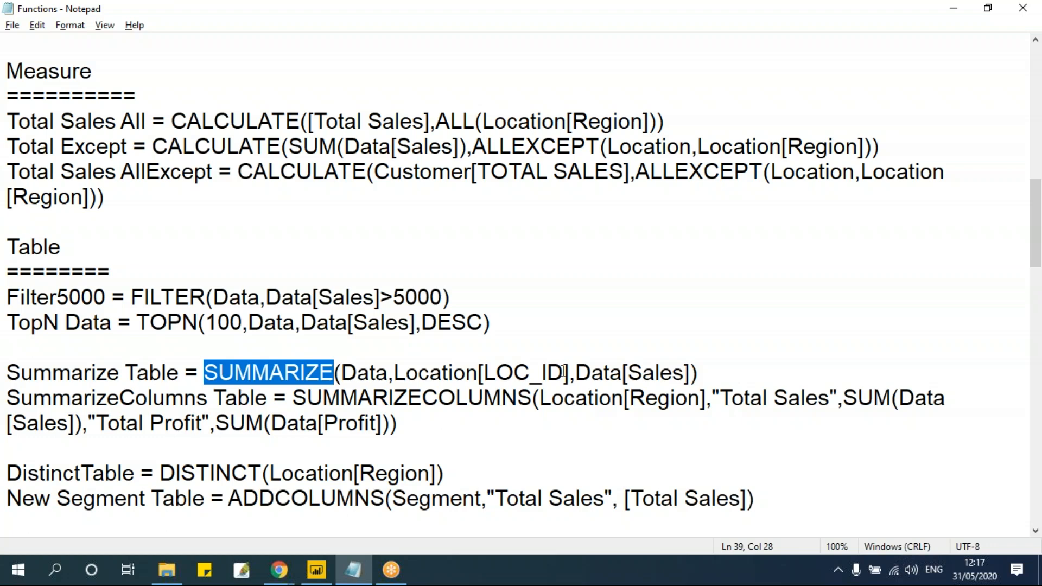
click(373, 398)
drag(292, 398, 534, 398)
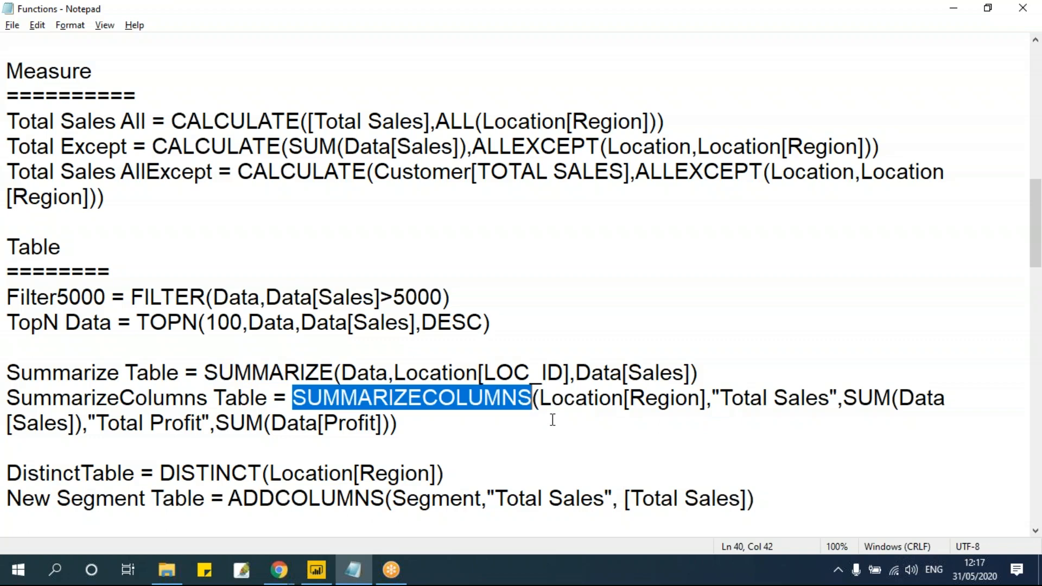
click(599, 421)
Return to Power BI, create another calculated table, and enter SumarizeCol Table as its name
key(alt+Tab)
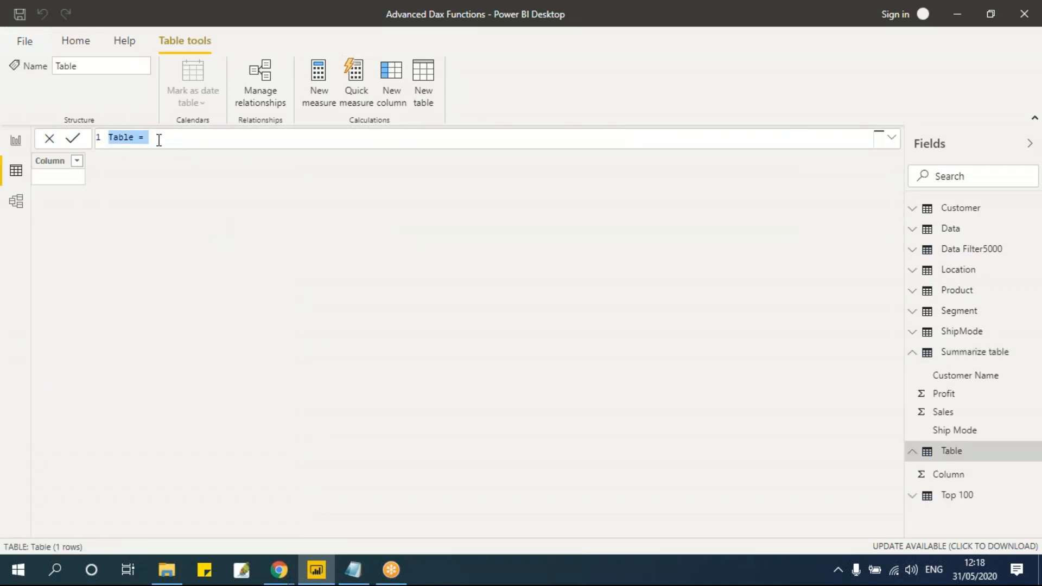
click(159, 140)
key(BackSpace)
key(BackSpace)
key(BackSpace)
key(BackSpace)
key(BackSpace)
key(BackSpace)
key(BackSpace)
key(BackSpace)
text(SumarizeCol Table)
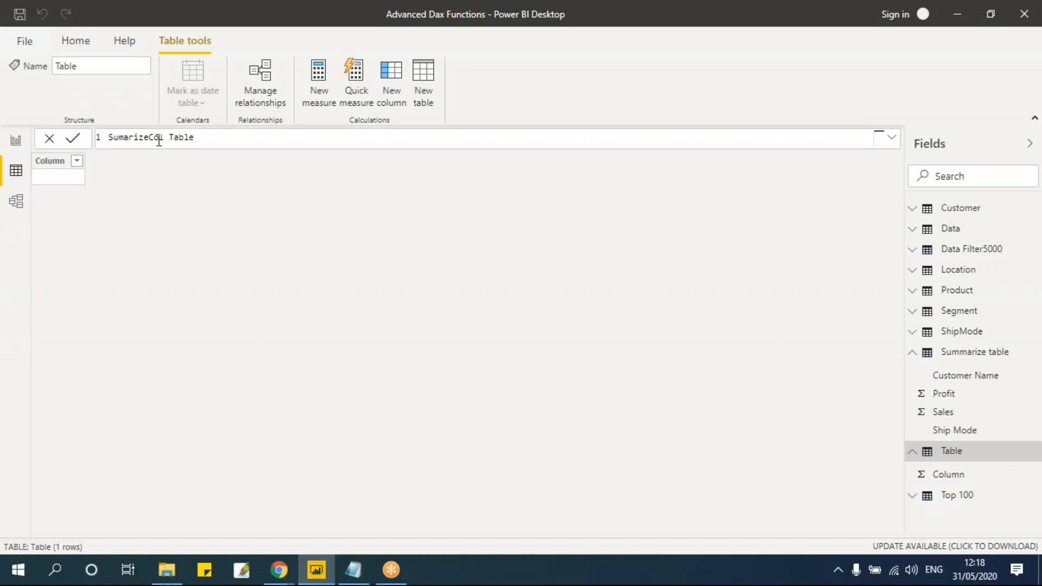
Define SumarizeCol Table with the SUMMARIZECOLUMNS function, using Location[Region] as the group-by column
text( = sum)
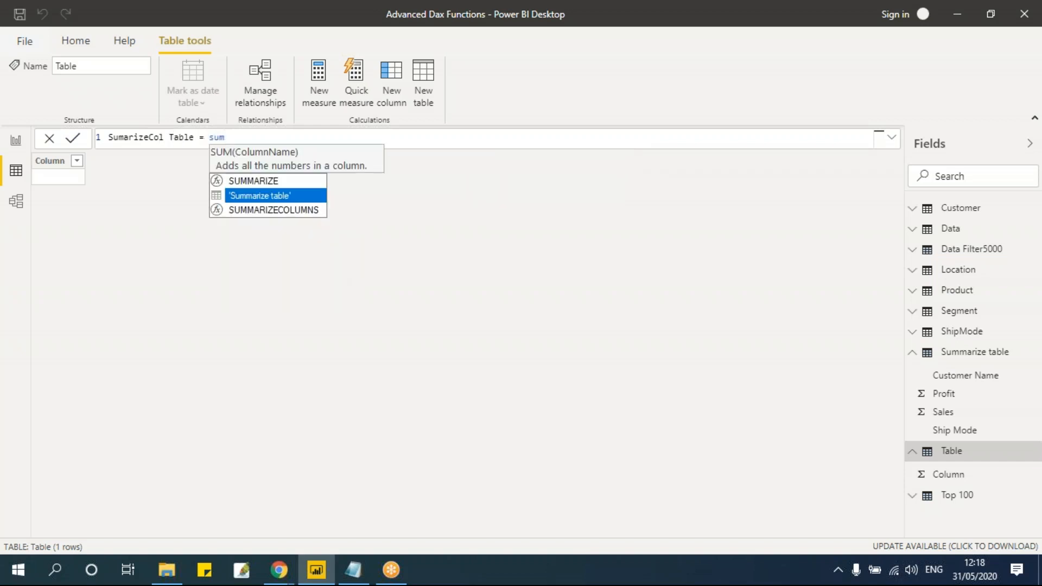
key(Down)
key(Tab)
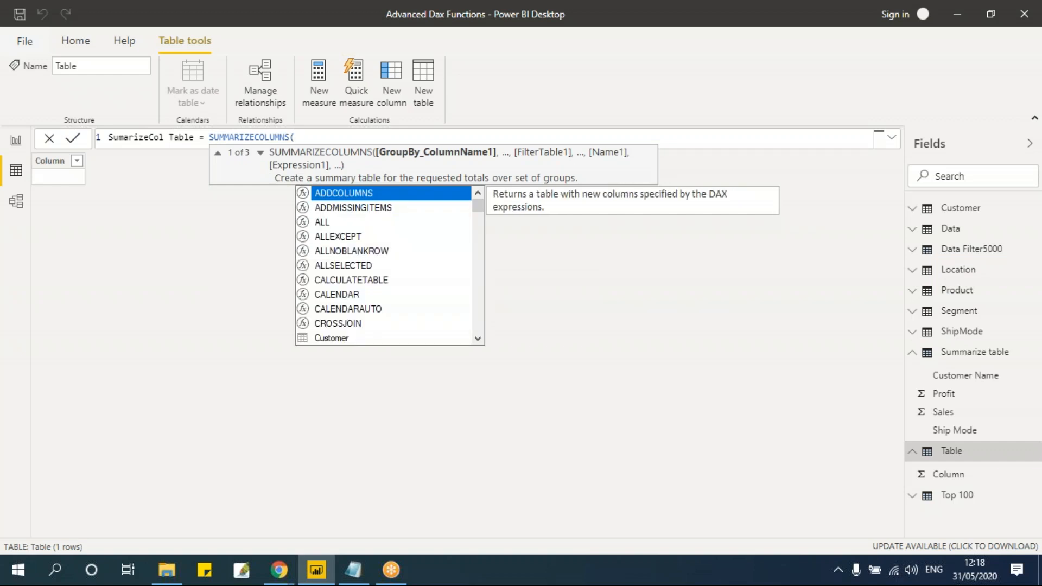
text(Region)
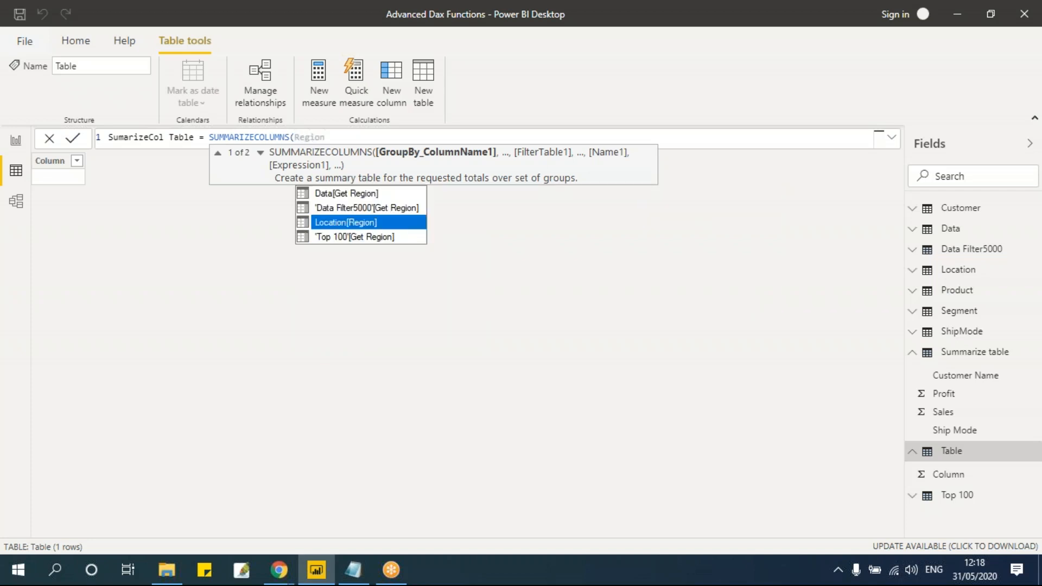
key(Tab)
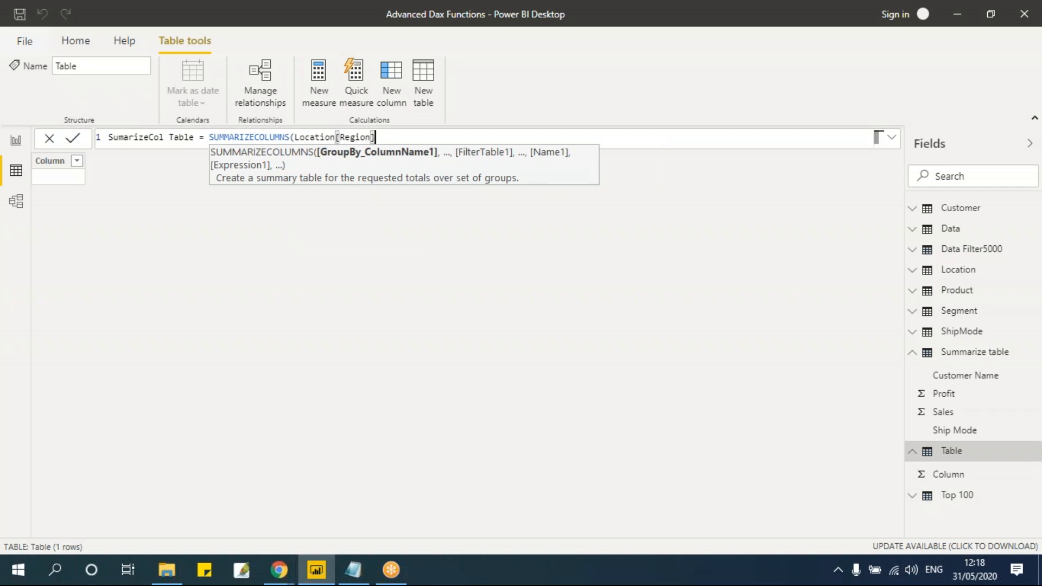
Add a "Total Sales" column based on the [Total Sales] measure, close the formula, and check it against the Notepad notes
text(,)
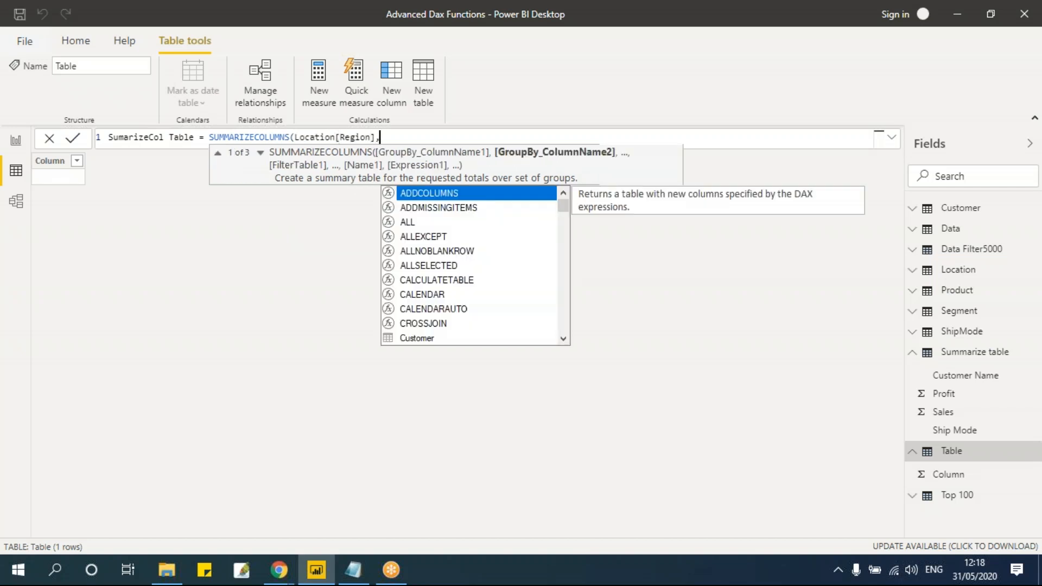
text(")
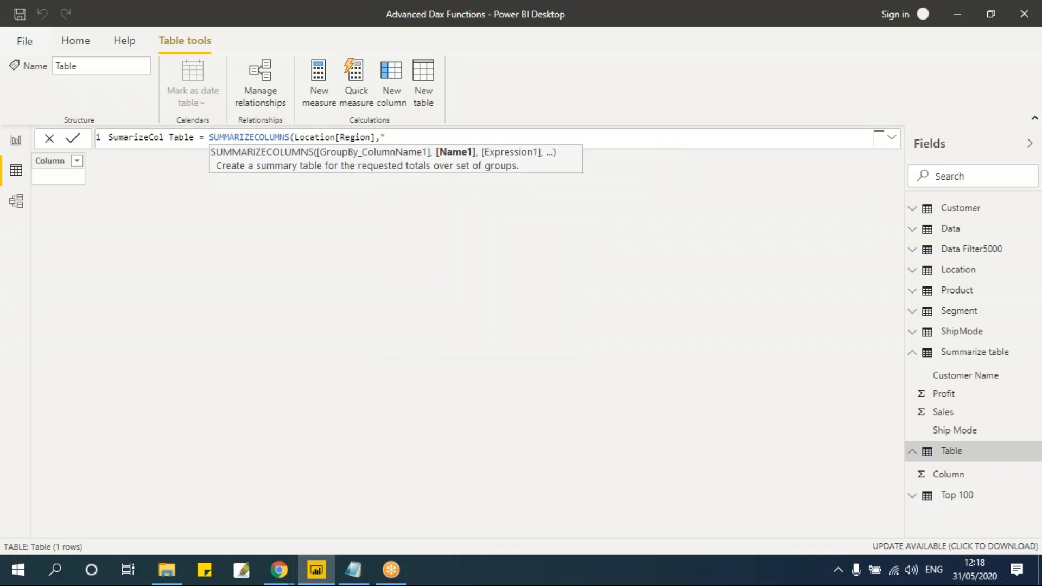
text(Total Sales",)
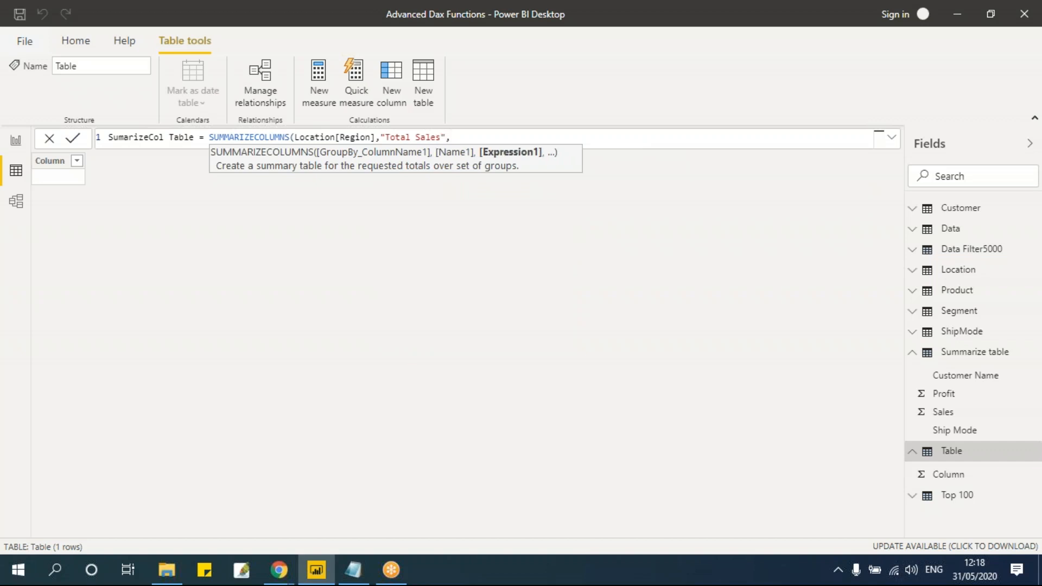
text(sla)
key(BackSpace)
key(BackSpace)
text(al)
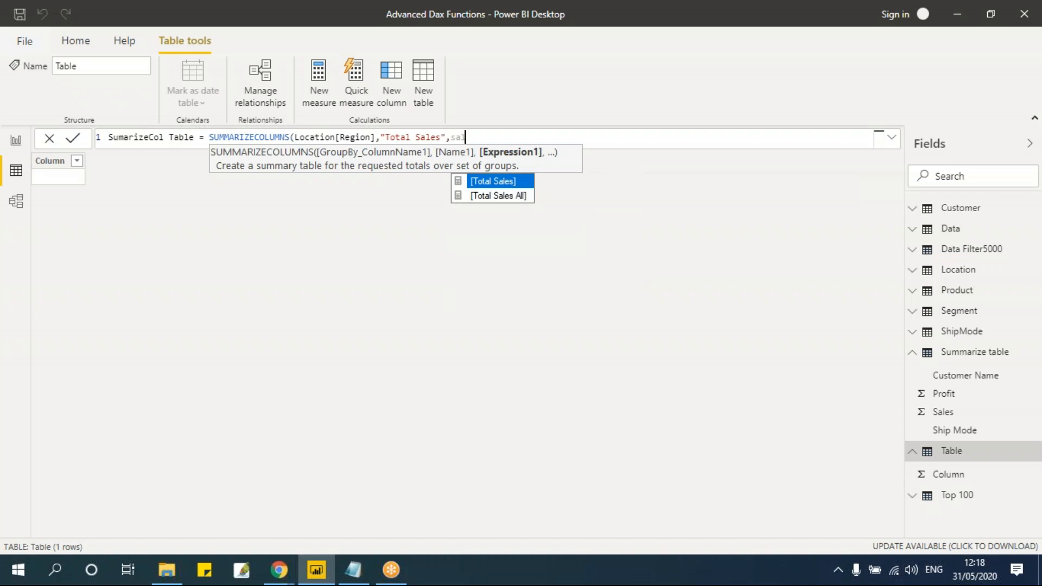
key(BackSpace)
key(BackSpace)
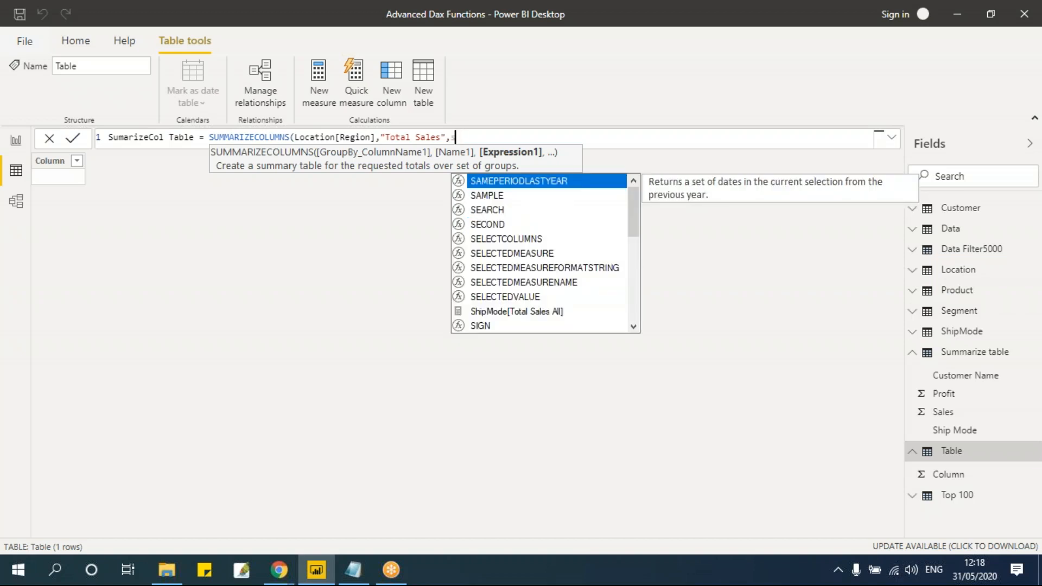
key(BackSpace)
text(sal)
key(Tab)
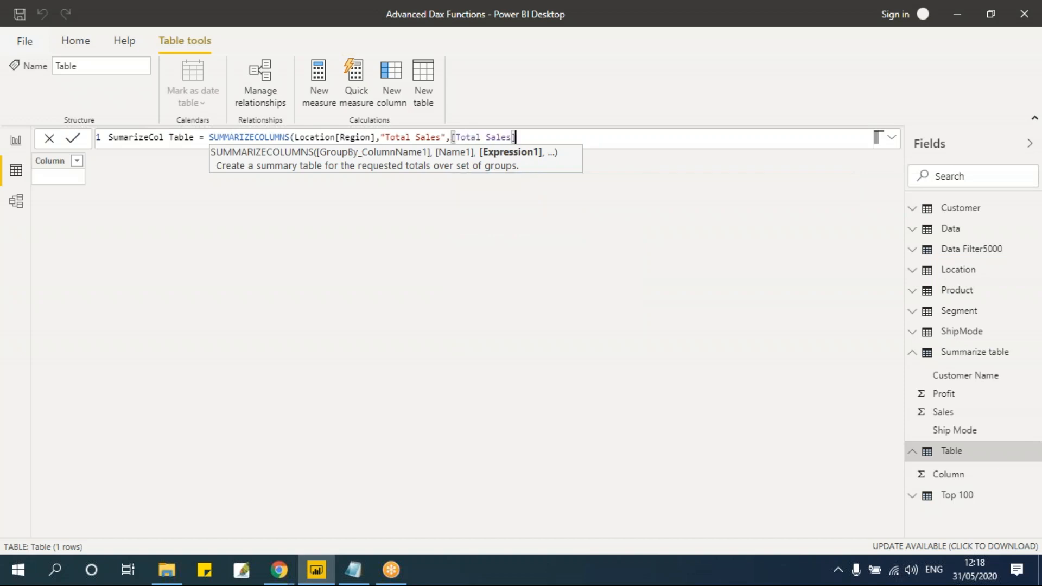
text())
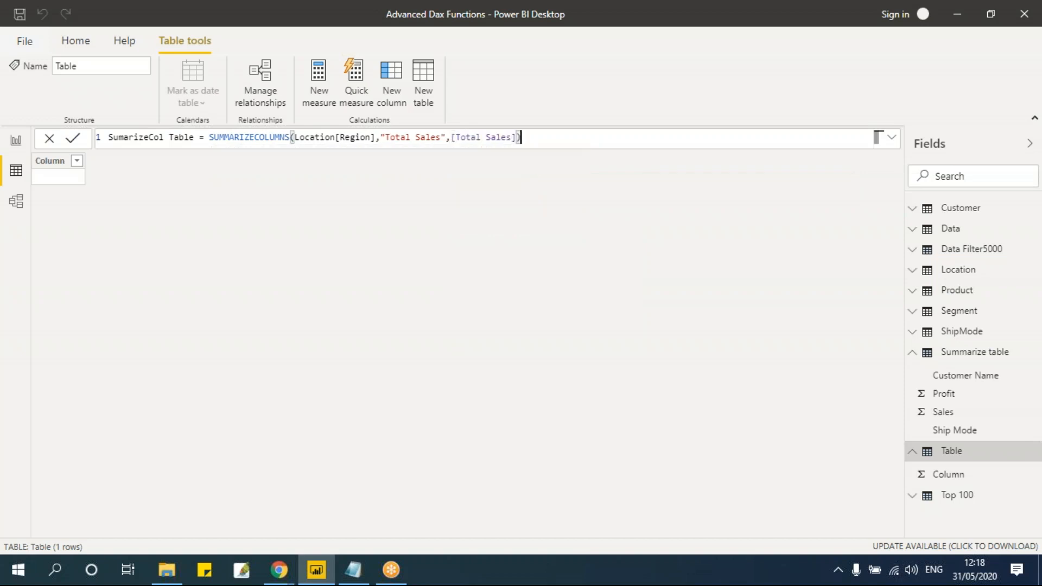
key(alt+Tab)
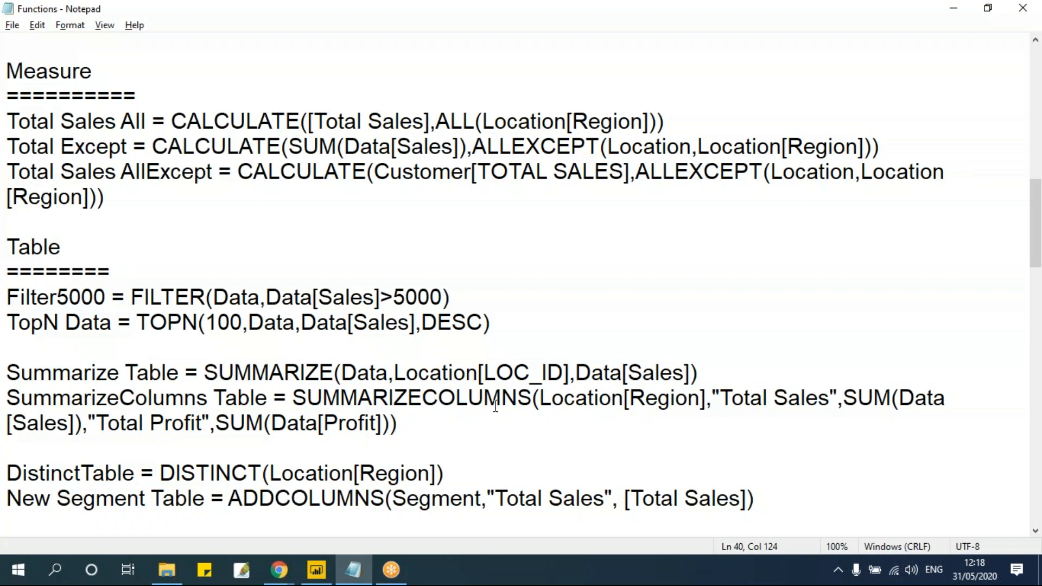
key(alt+Tab)
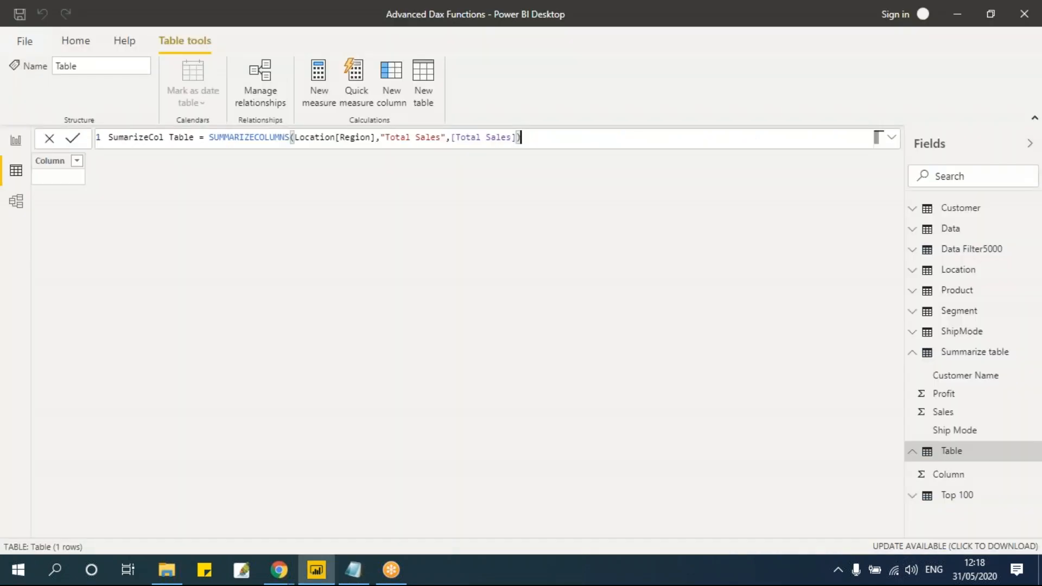
Commit the SumarizeCol Table formula that totals sales by Location[Region], and display the new table with its Region column selected
drag(451, 137, 516, 137)
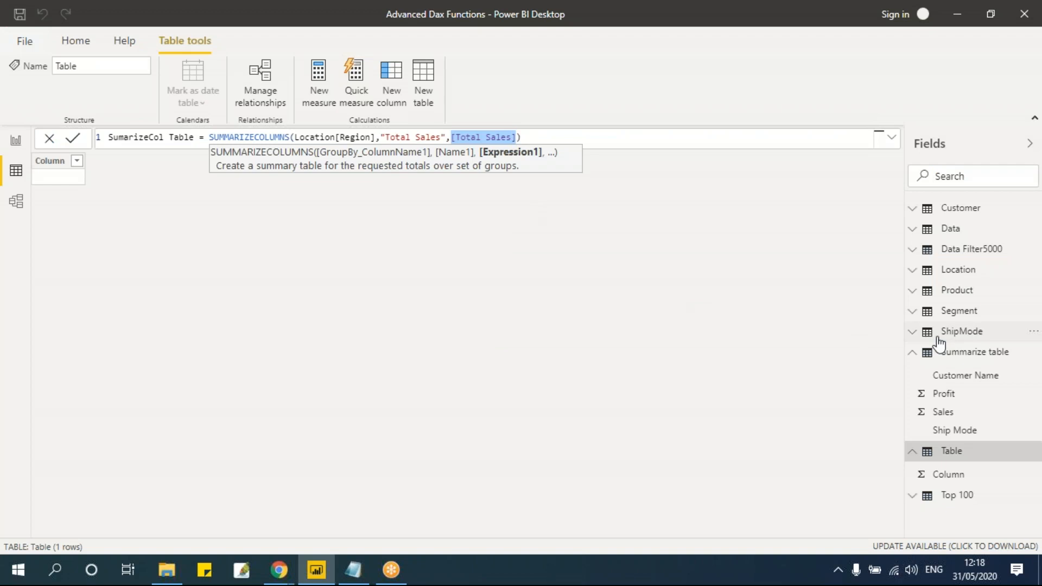
click(796, 336)
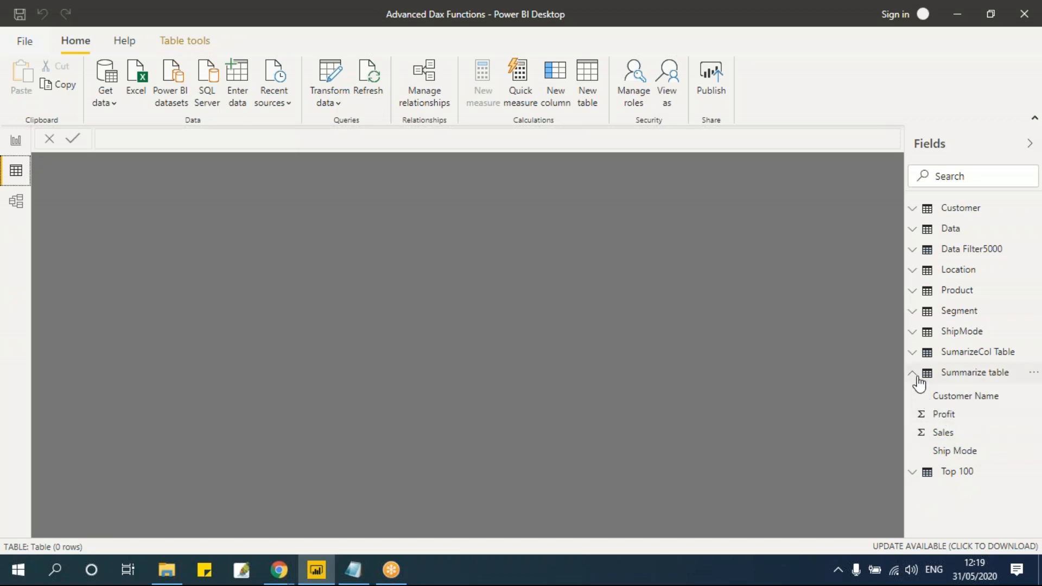
click(954, 352)
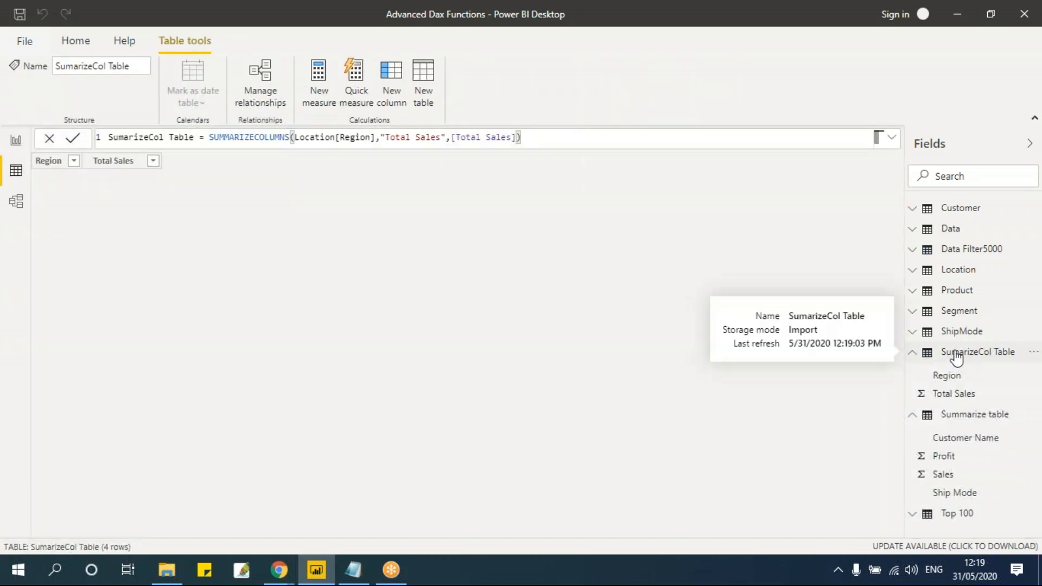
click(956, 379)
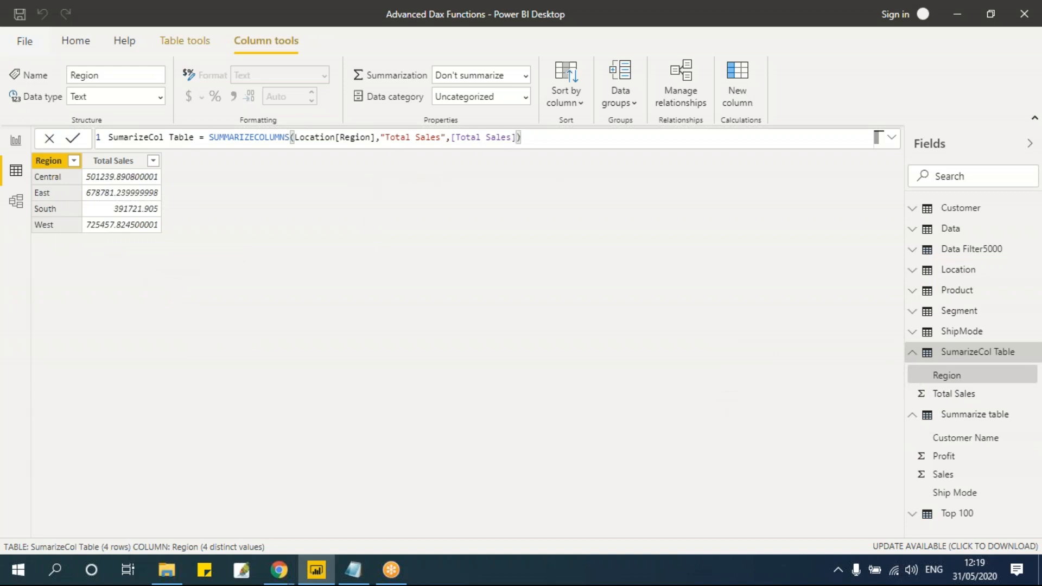
Extend the SumarizeCol Table formula with a "Total Profit" column calculated as SUM(Data[Profit])
text(,)
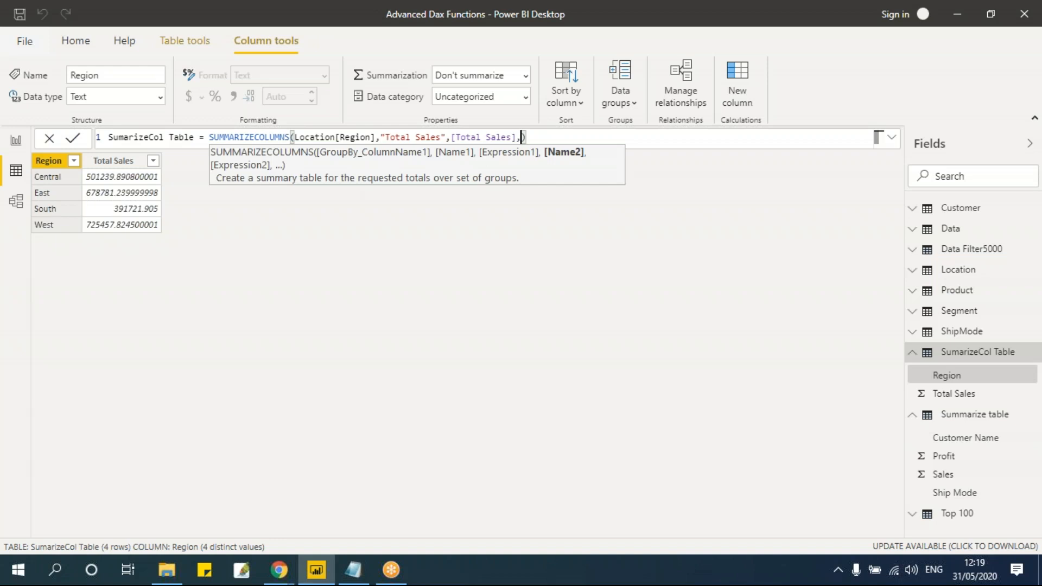
text("Total Profit)
text(",SUM()
text(pf)
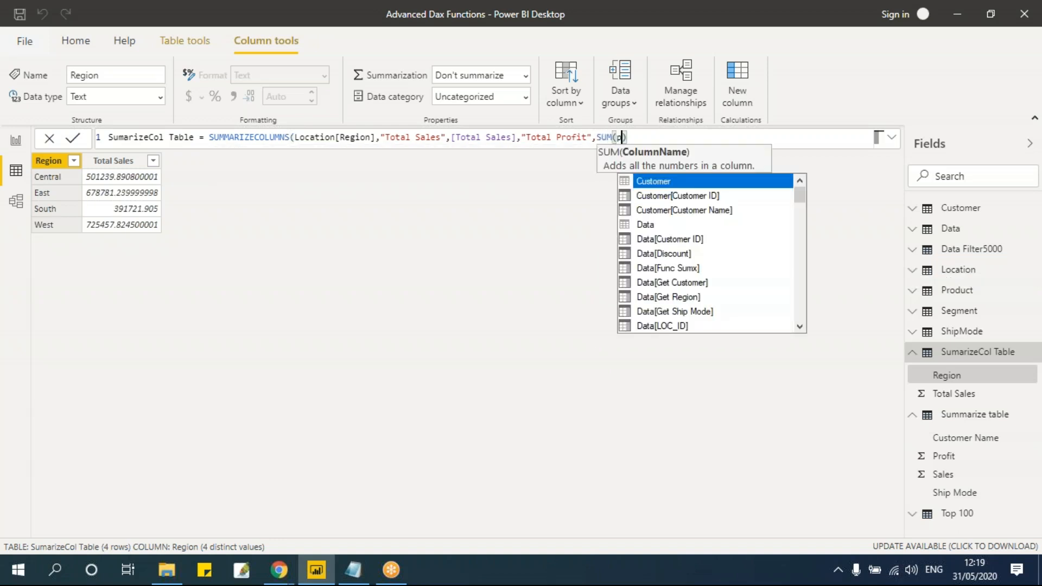
key(BackSpace)
text(rof)
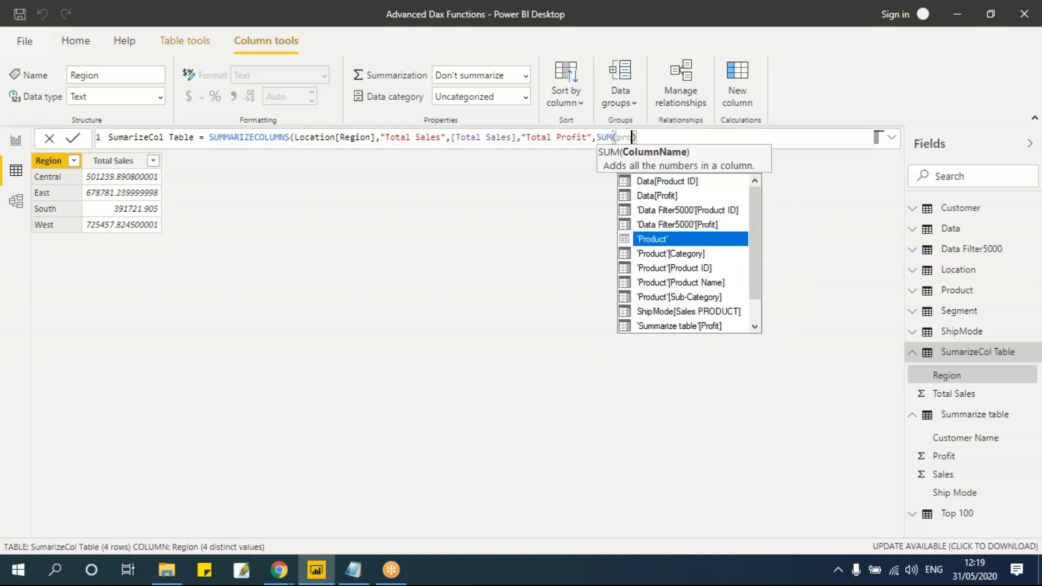
key(Tab)
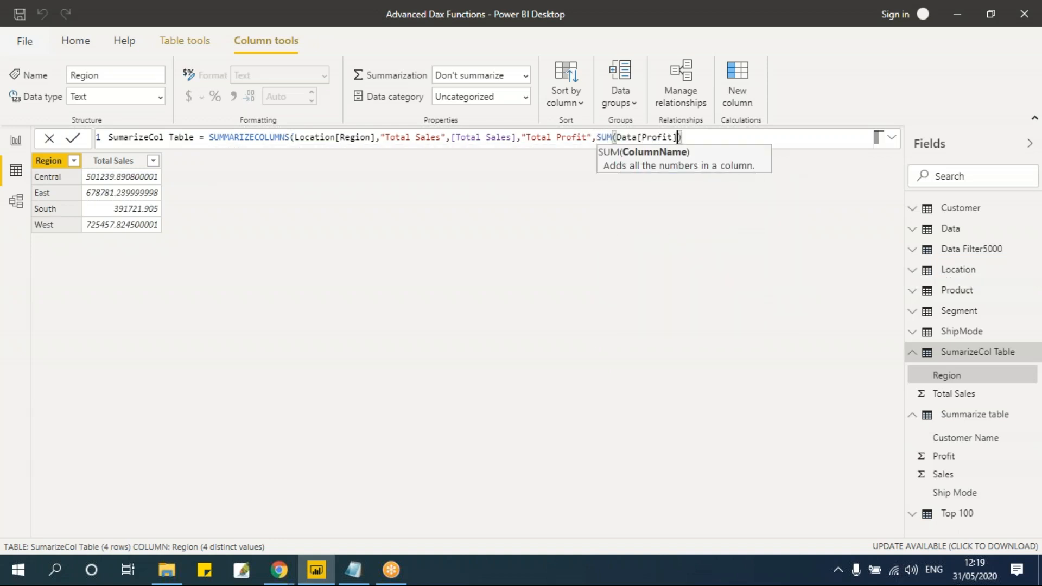
text())
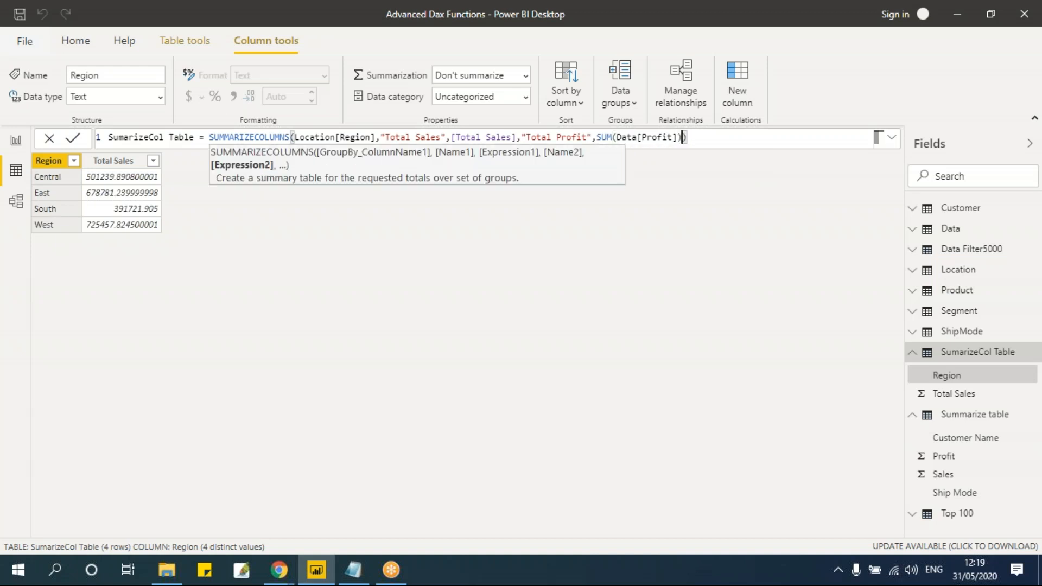
key(Return)
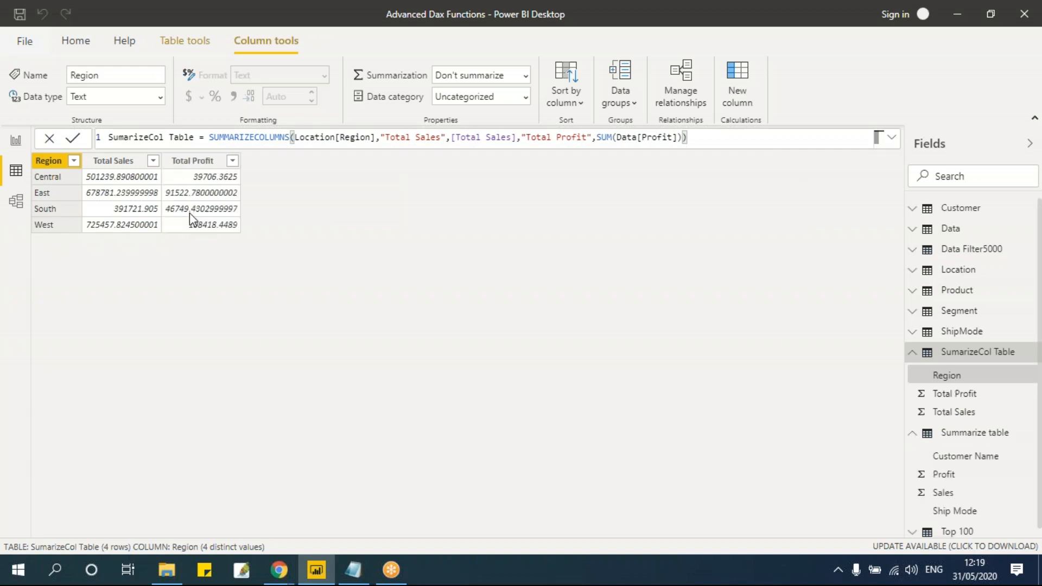
Add ShipMode[Ship Mode] as the second group-by column after Location[Region] in the SumarizeCol Table formula
click(380, 136)
text(ship)
key(Down)
key(Down)
key(Down)
key(Down)
key(Down)
key(Down)
key(Down)
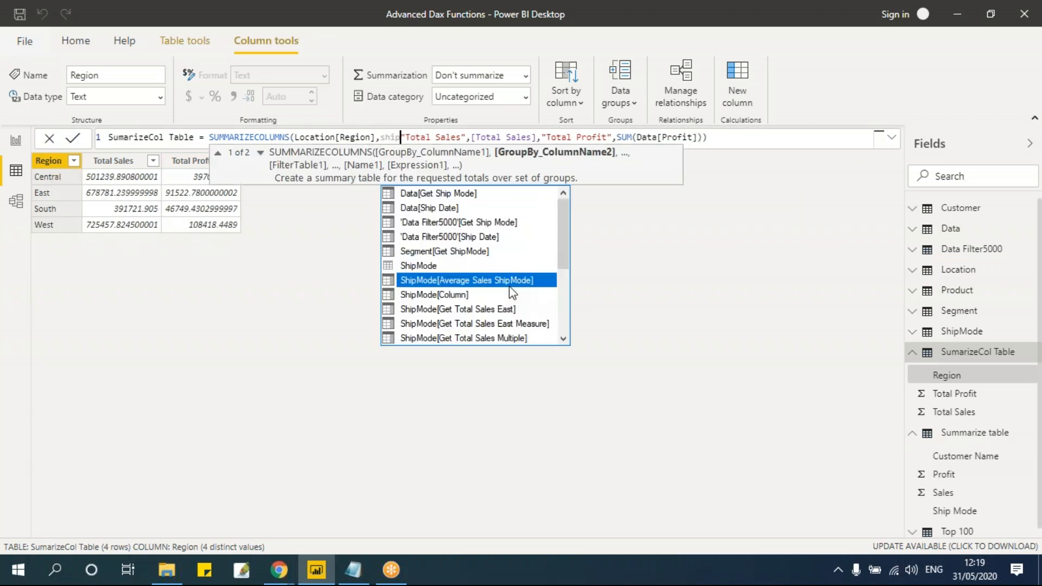
key(Down)
key(Down)
key(Down)
key(Down)
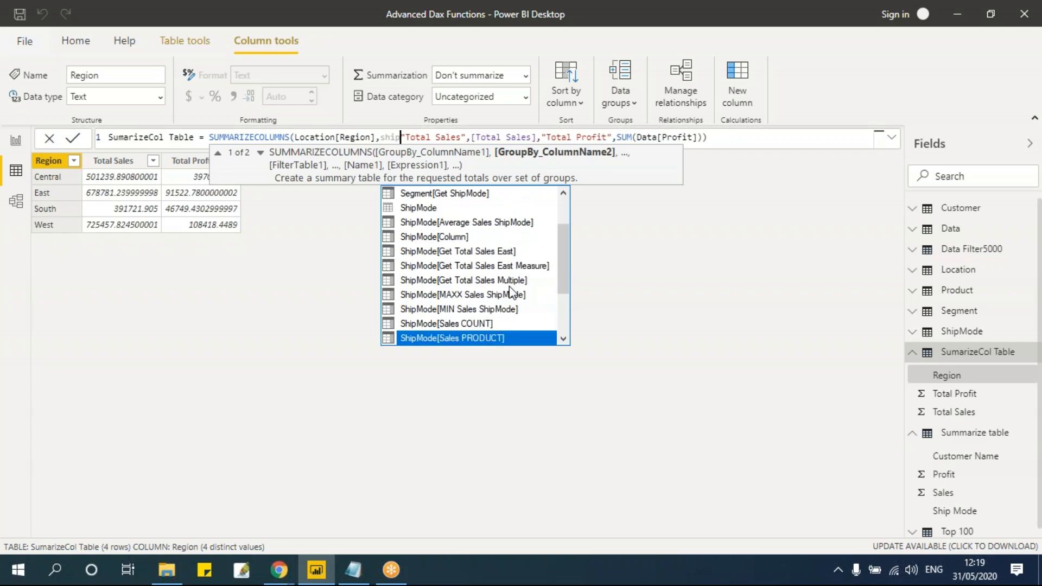
key(Up)
key(Tab)
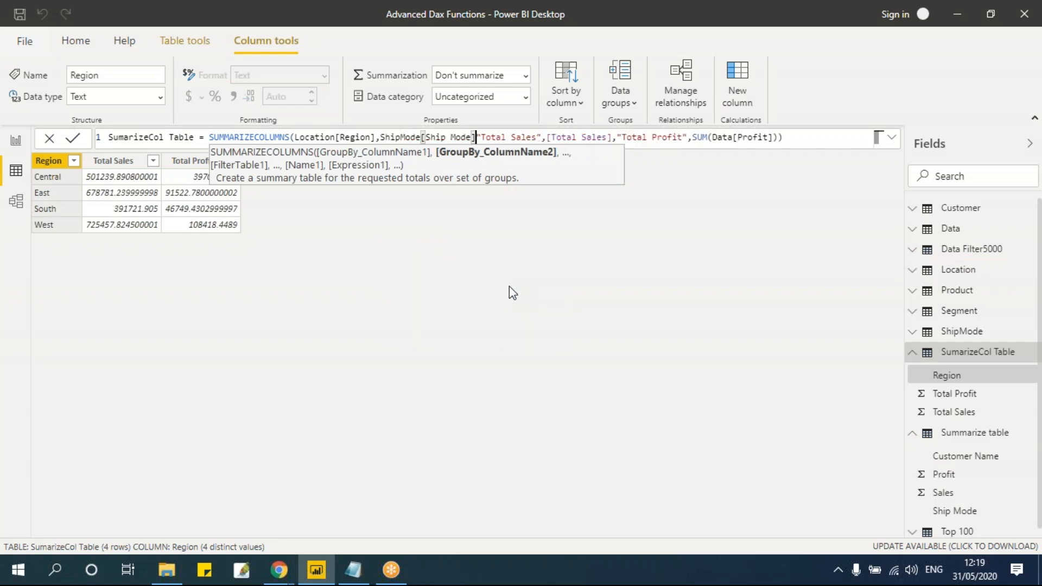
text(,)
key(Return)
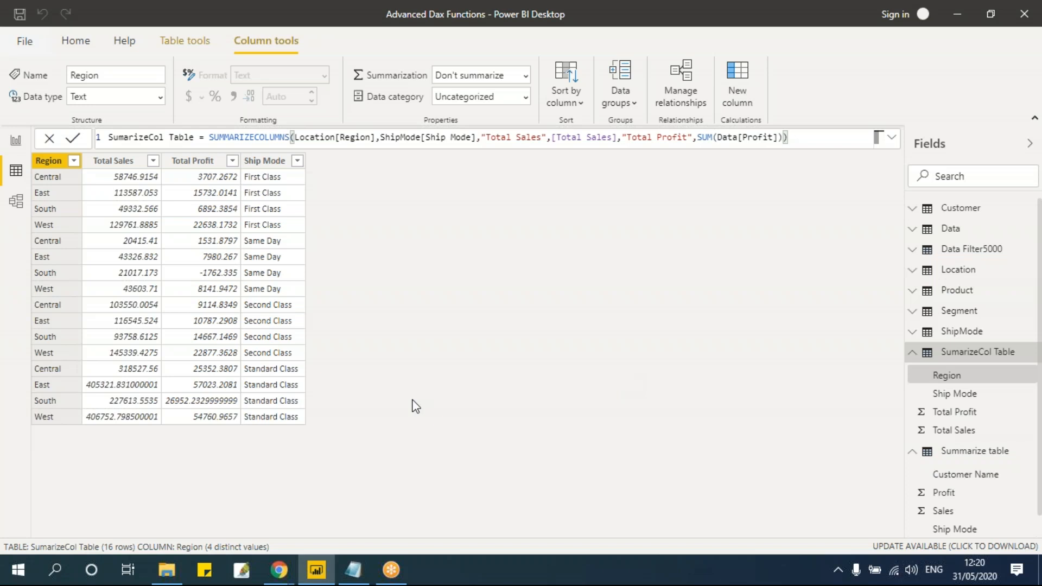
Switch to the Functions notes in Notepad to review the SUMMARIZE, SUMMARIZECOLUMNS and DISTINCT formulas, and return to Power BI Desktop
key(alt+Tab)
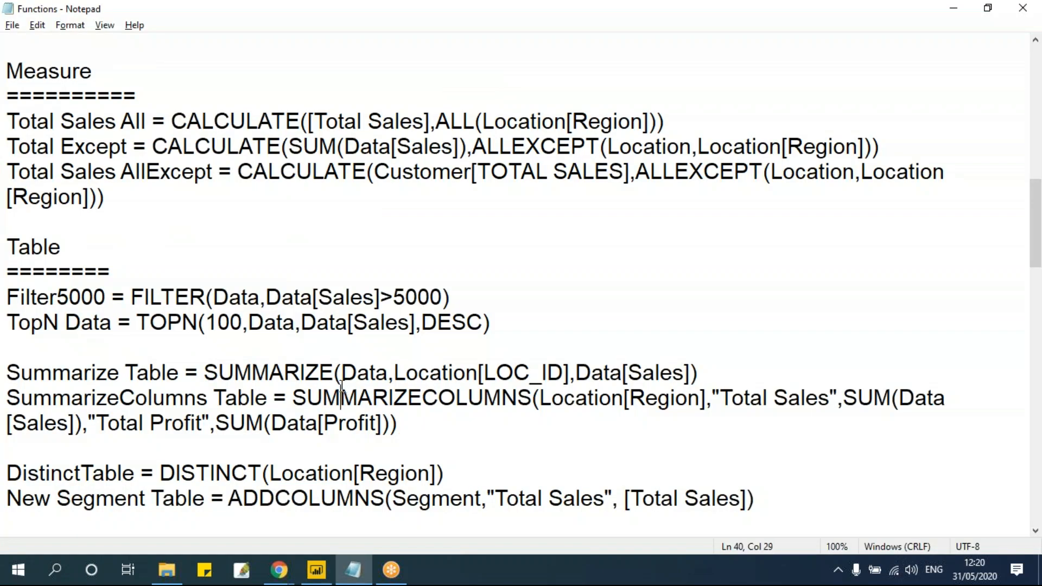
double_click(266, 373)
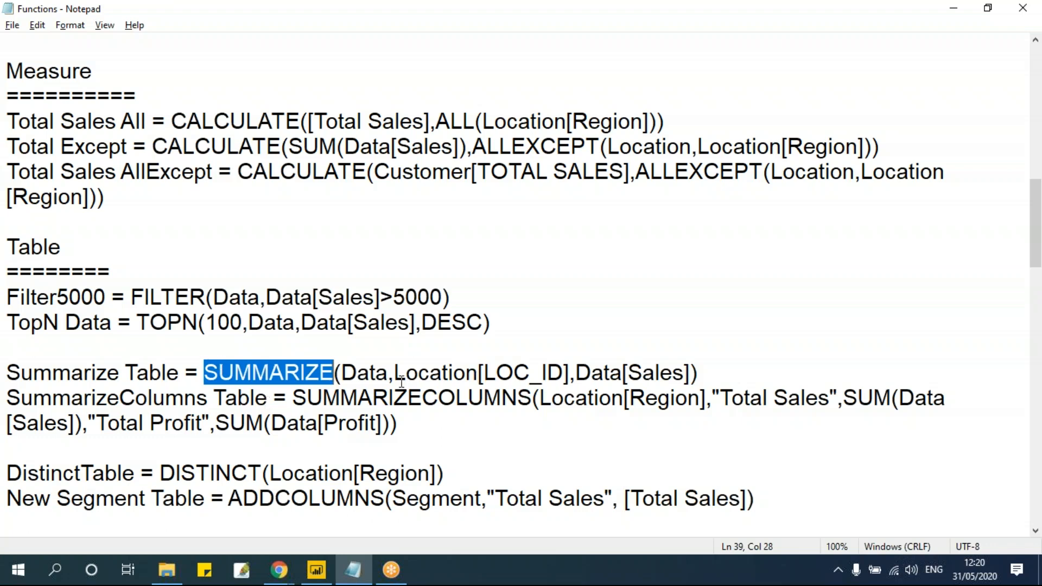
double_click(435, 392)
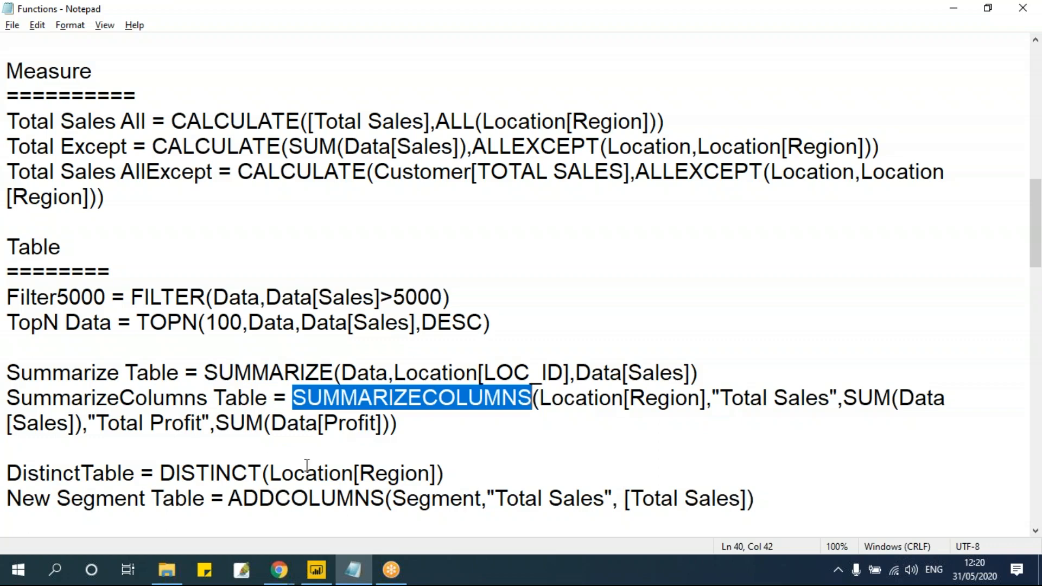
drag(8, 478, 455, 458)
click(458, 477)
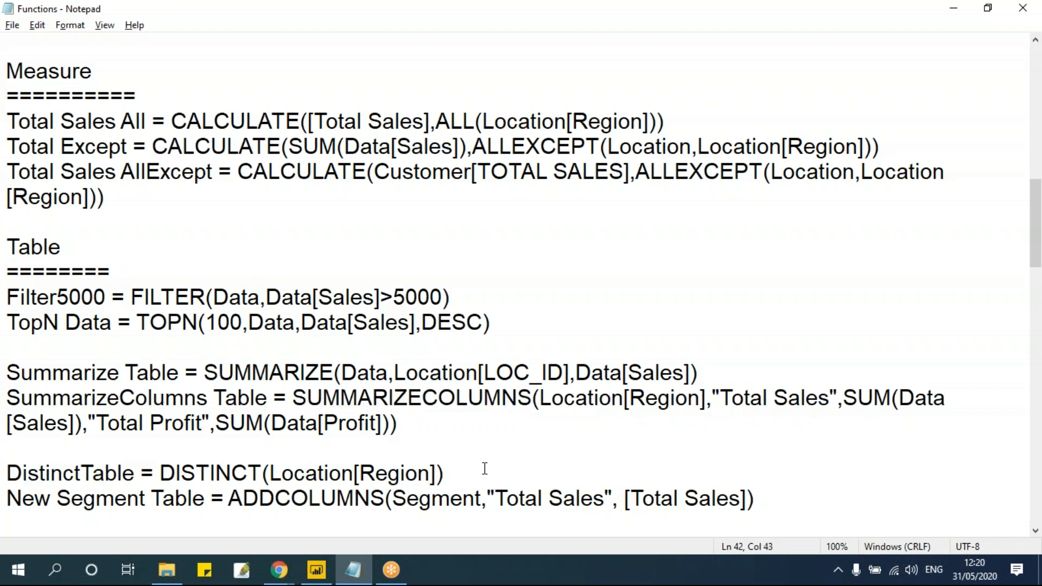
key(alt+Tab)
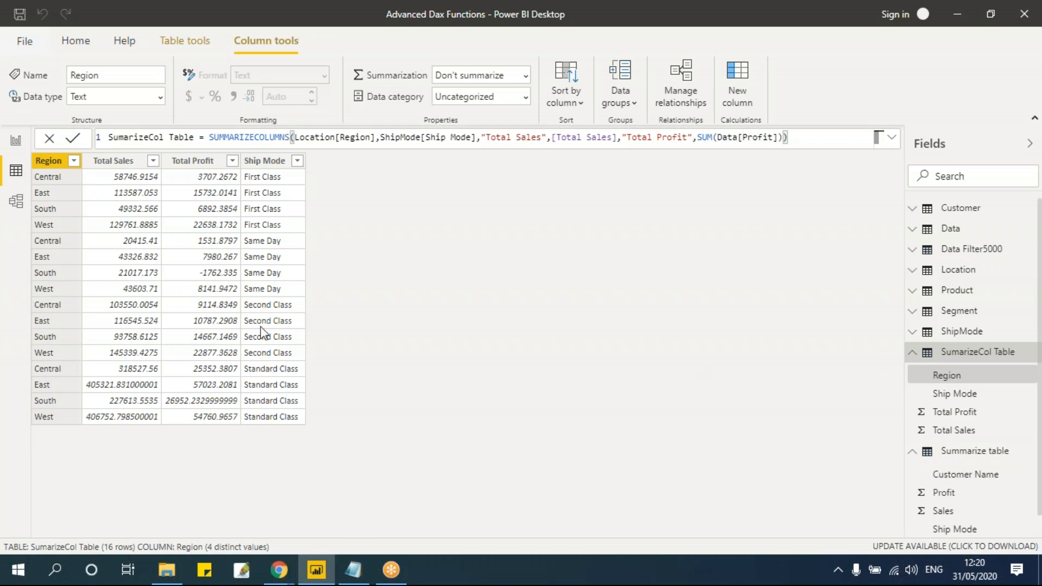
Create a calculated table with the formula Distinct Region = DISTINCT(Location[Region])
key(ctrl+s)
key(Return)
click(176, 45)
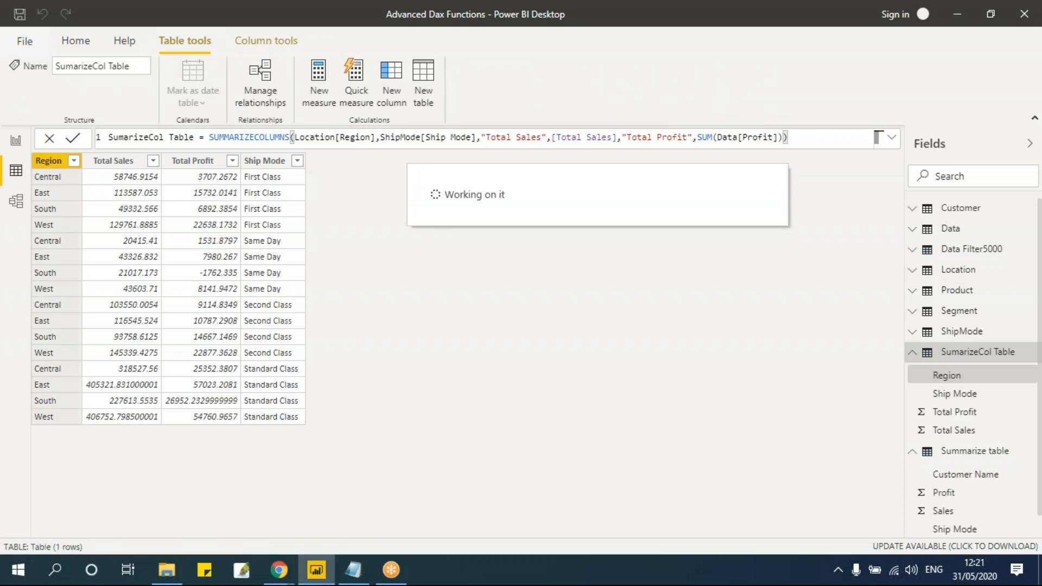
text(Dis)
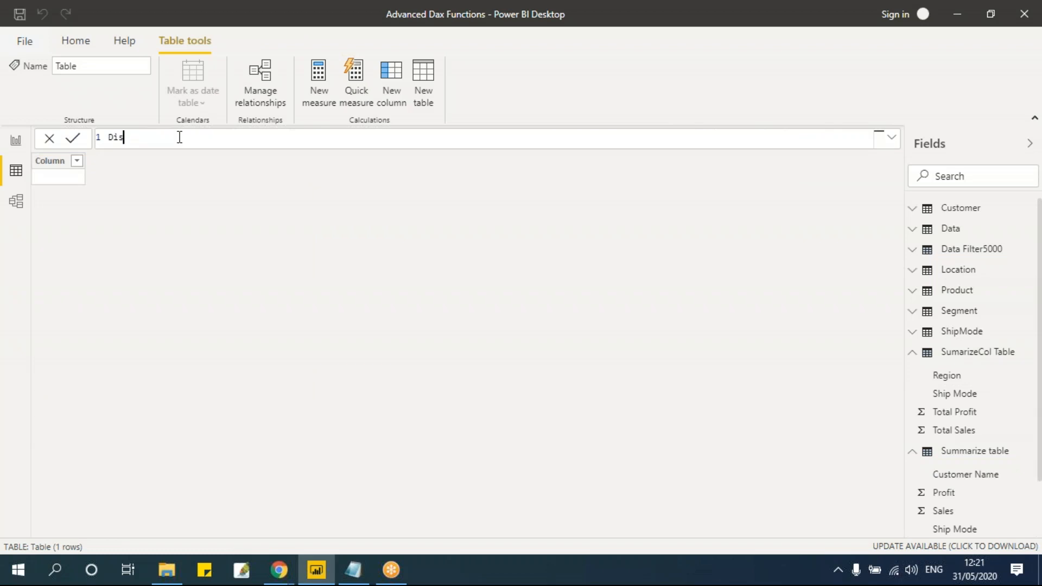
text(tinct Region = )
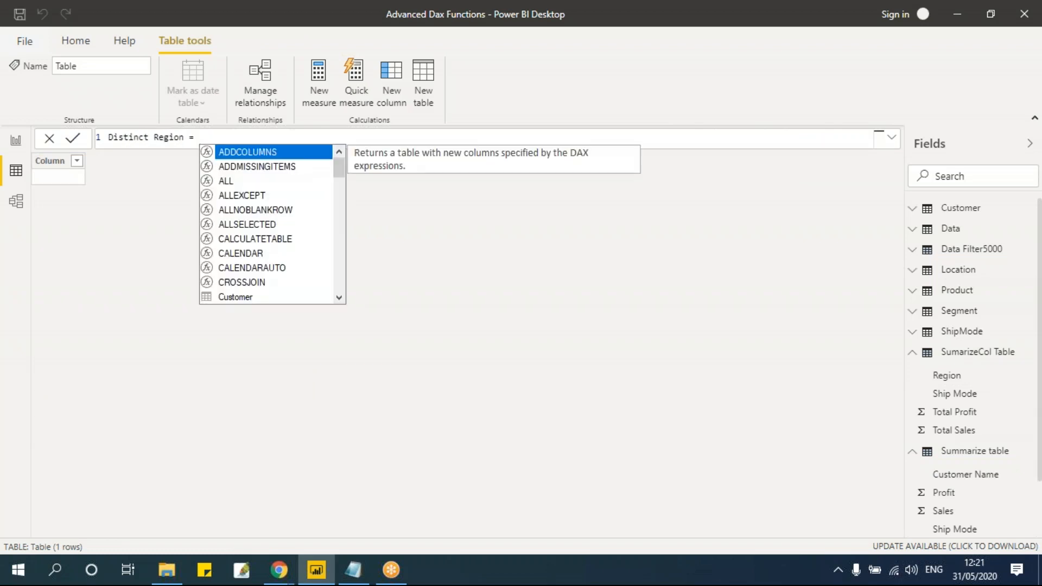
text(di)
key(Tab)
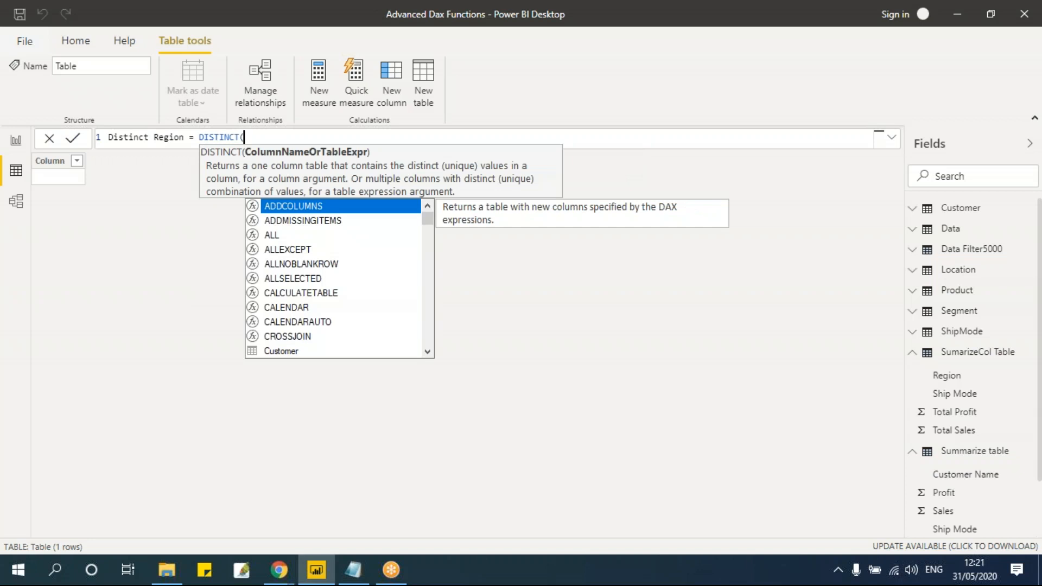
text(reg)
key(Down)
key(Up)
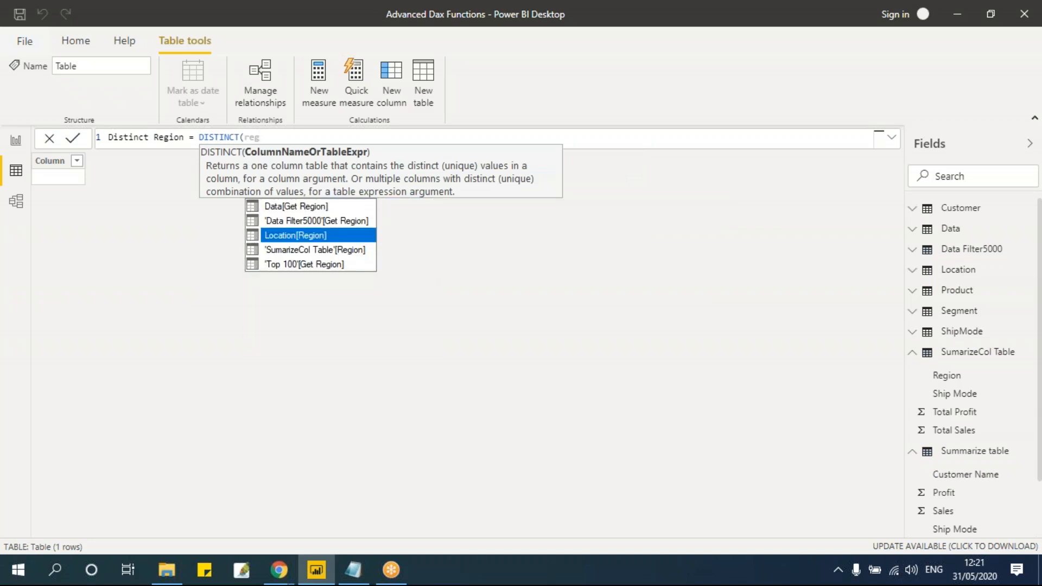
key(Tab)
text())
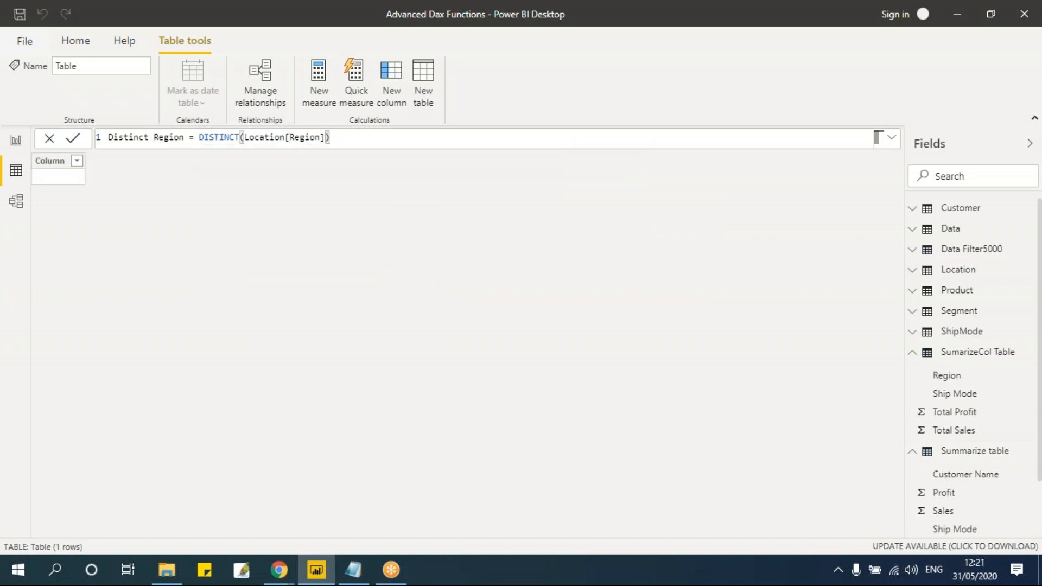
key(Return)
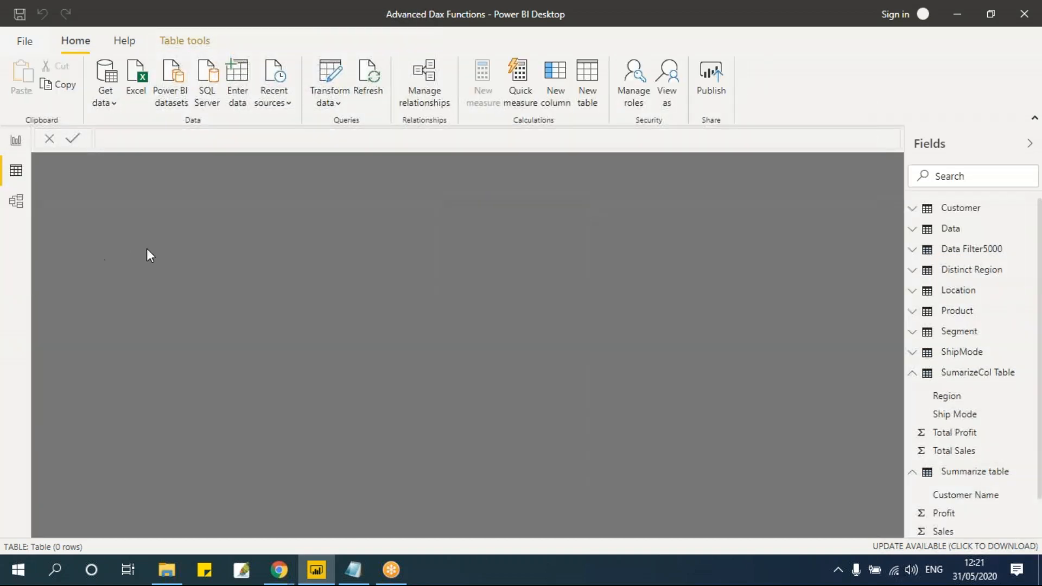
Collapse the field lists of SumarizeCol Table and Summarize table, and display the Distinct Region table
click(911, 374)
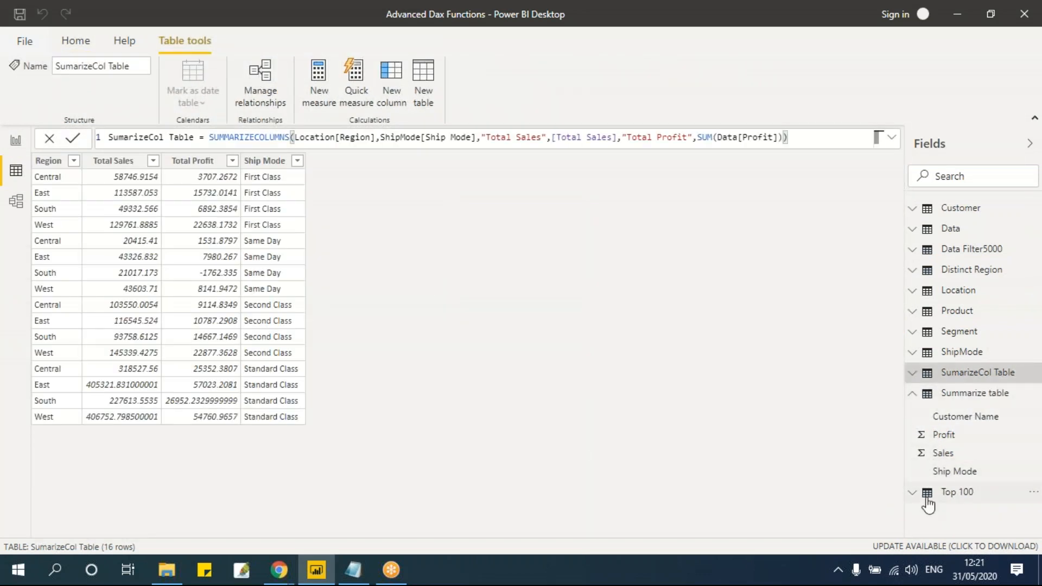
click(913, 394)
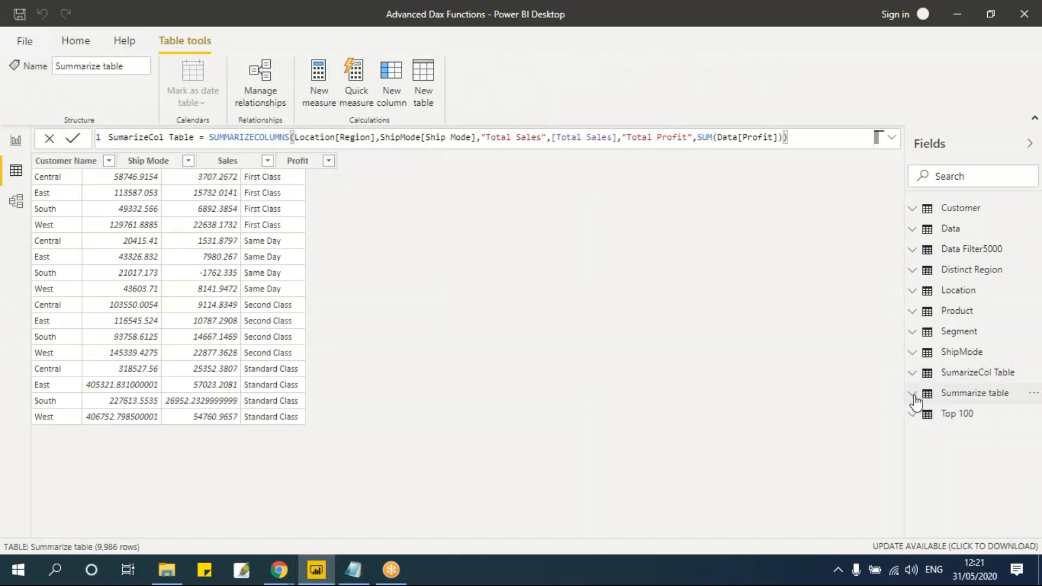
click(955, 271)
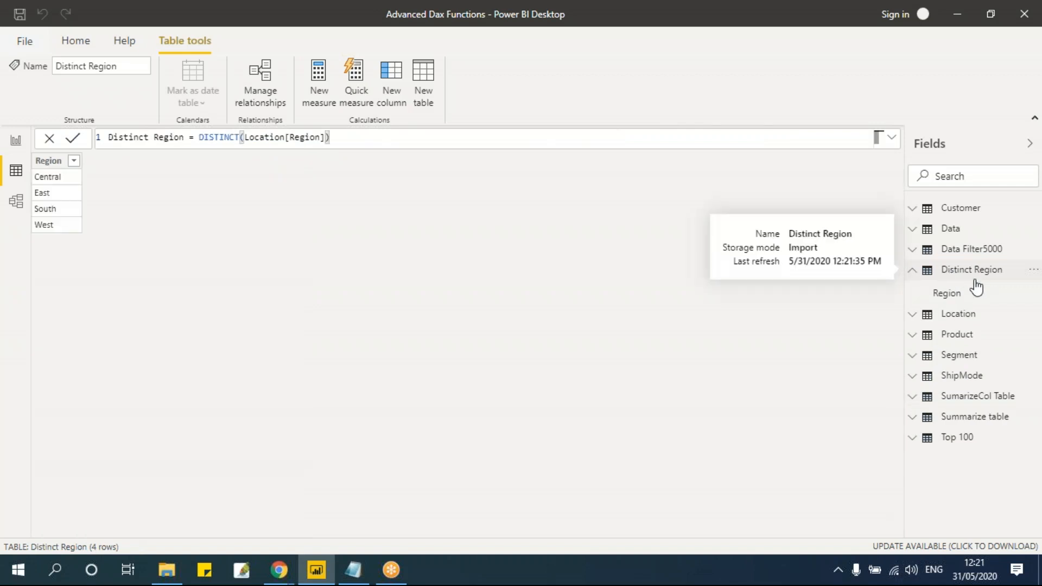
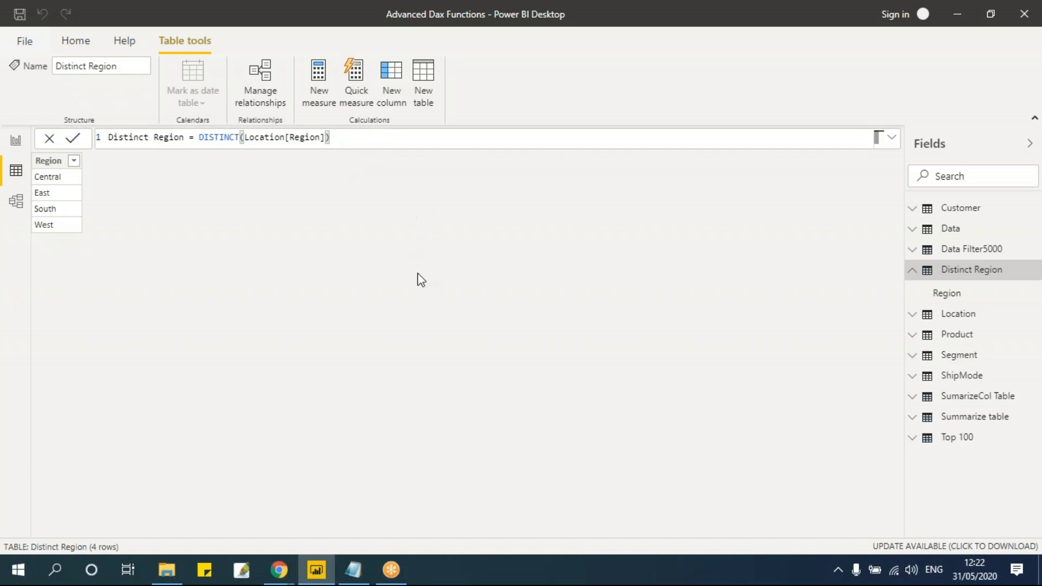
Switch to the Functions notes in Notepad and compare the SUMMARIZECOLUMNS formula with the DISTINCT and ADDCOLUMNS table formulas
click(355, 577)
click(315, 472)
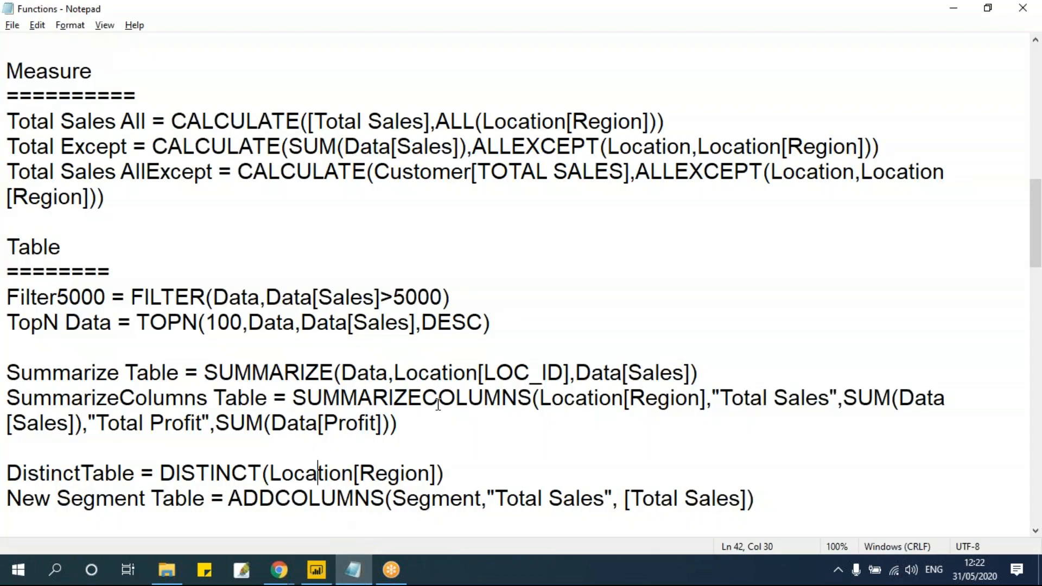
scroll(316, 472, down, 1)
drag(9, 423, 903, 413)
double_click(341, 322)
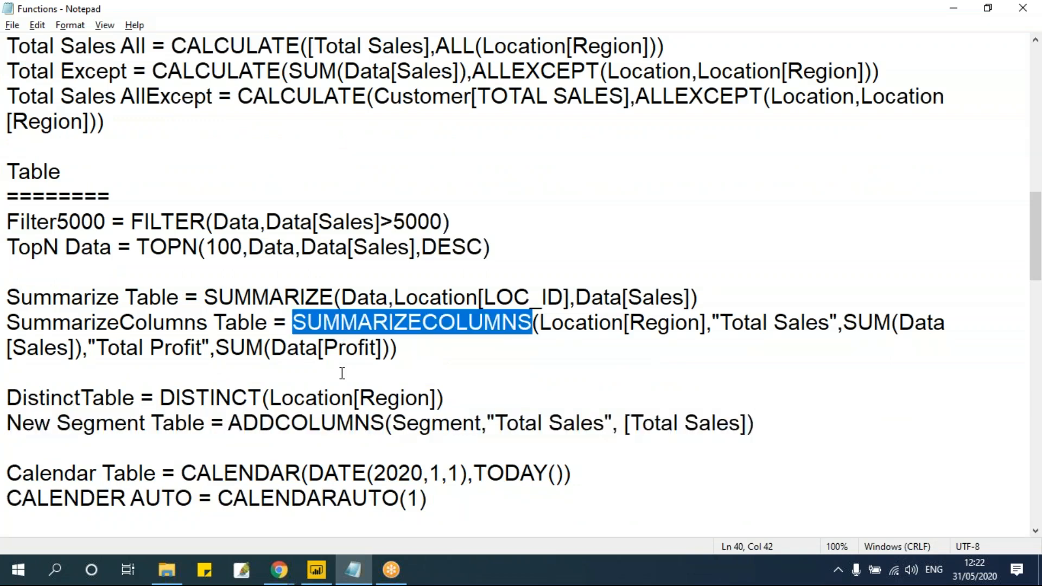
click(388, 402)
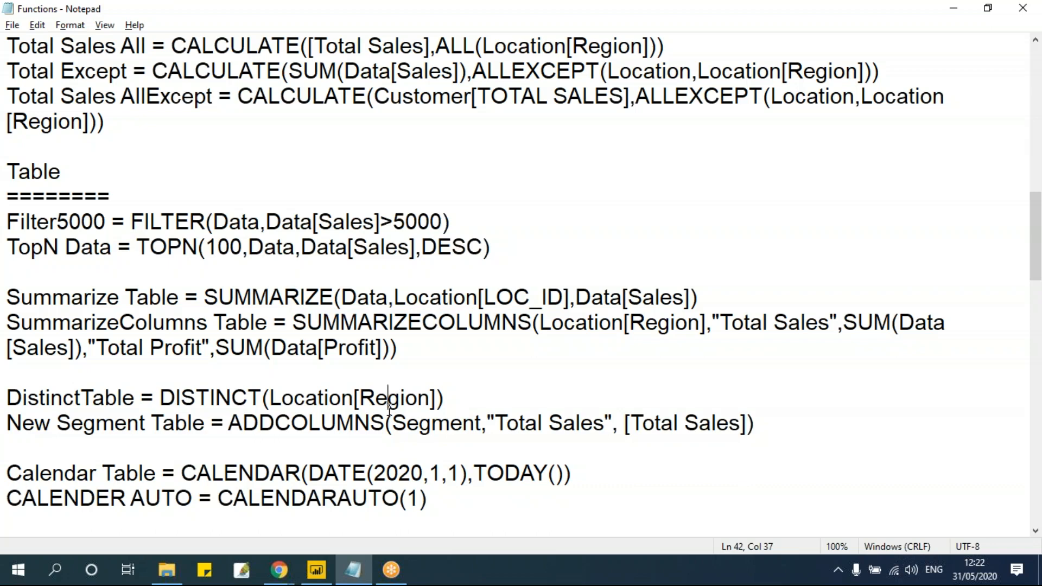
drag(392, 422, 462, 422)
click(423, 323)
drag(293, 322, 954, 343)
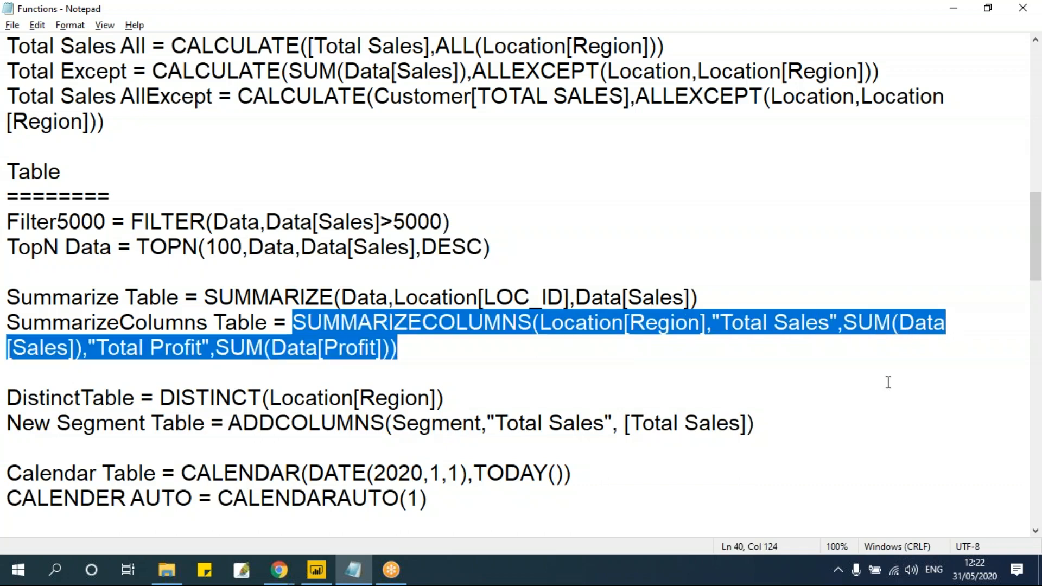
click(762, 326)
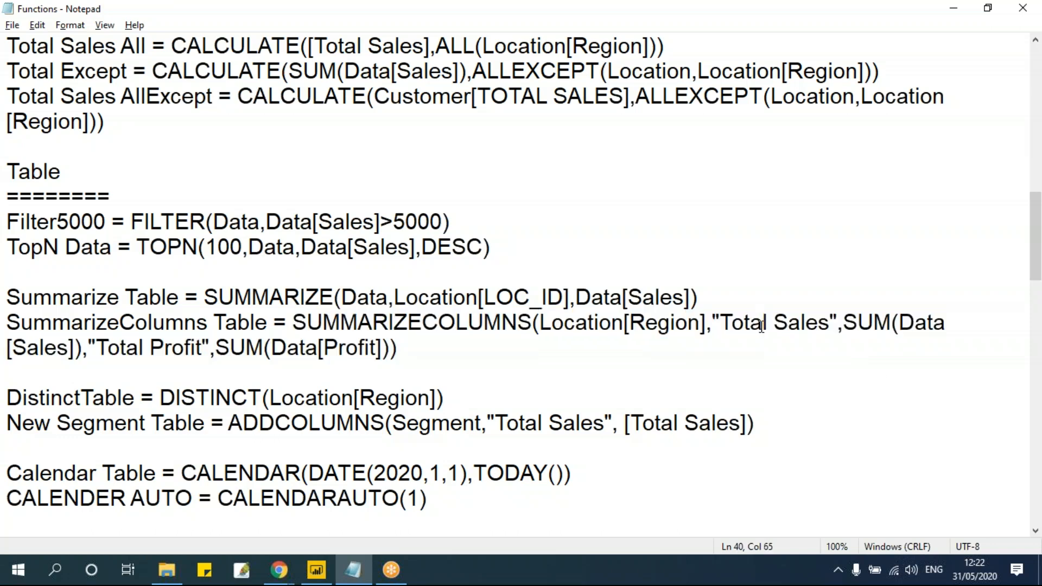
Select ADDCOLUMNS in the notes, switch to Power BI Desktop and start a new calculated table with its default formula text cleared
double_click(305, 422)
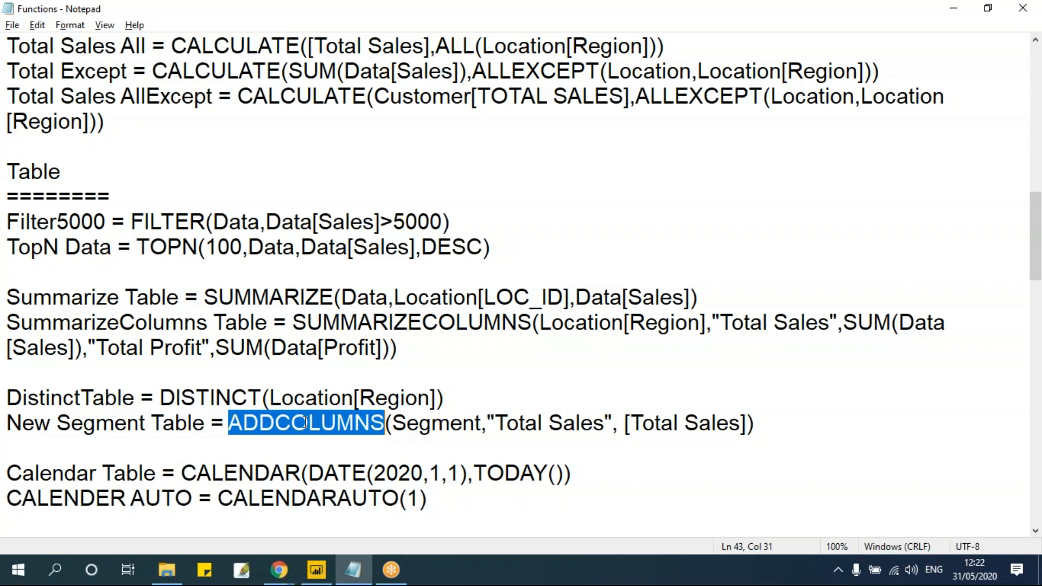
key(alt+Tab)
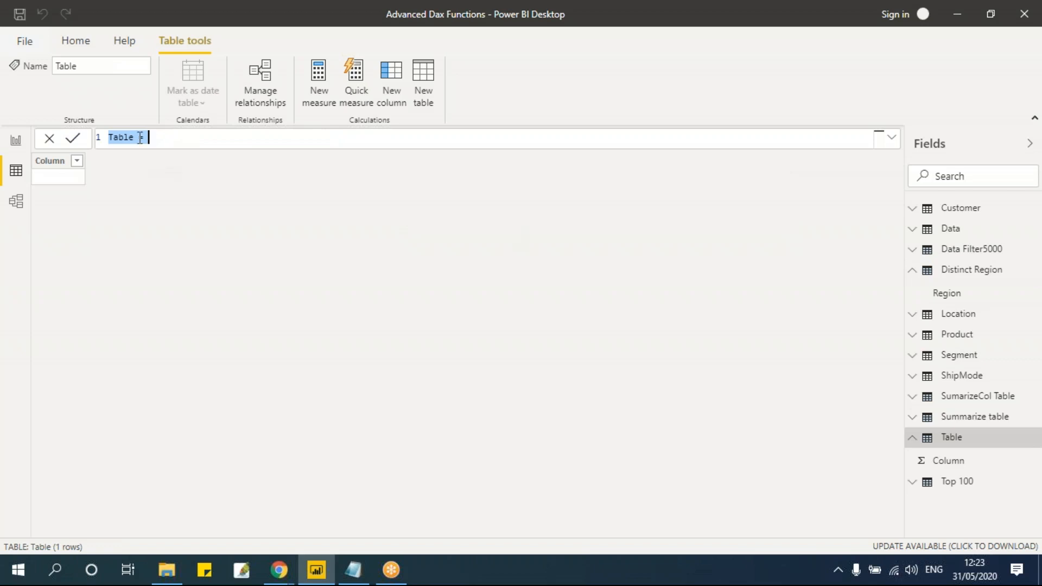
click(177, 139)
key(BackSpace)
key(BackSpace)
key(BackSpace)
key(BackSpace)
key(BackSpace)
key(BackSpace)
key(BackSpace)
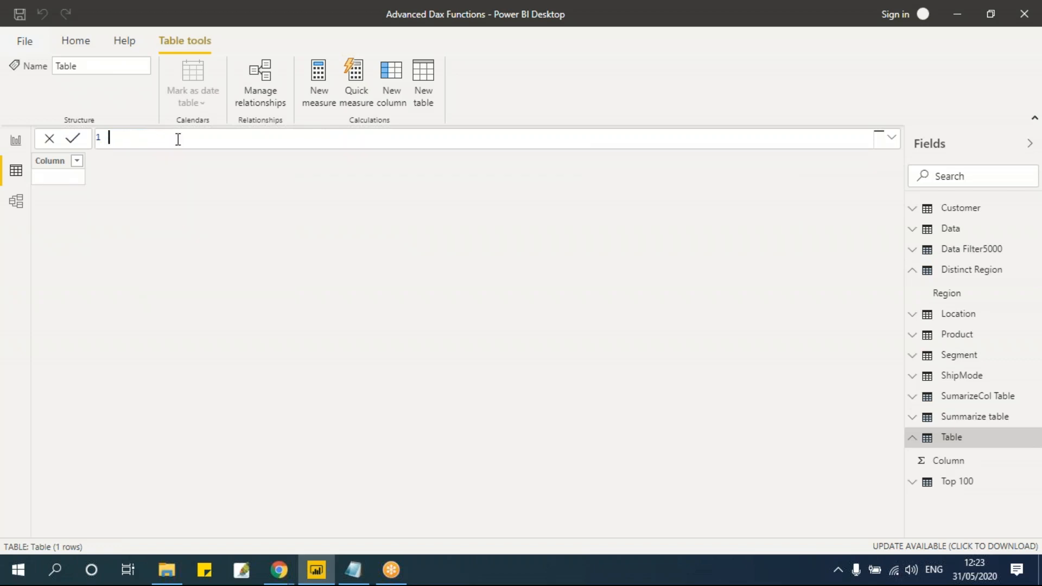
Create the calculated table New Table Add = ADDCOLUMNS(Segment,"Total Sales",[Total Sales])
text(New Table Add = a)
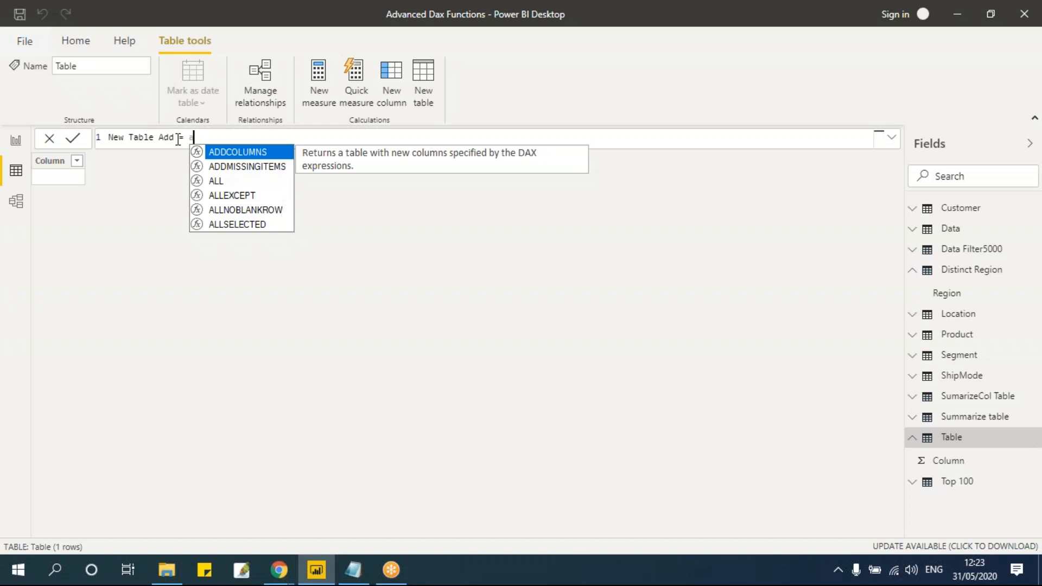
key(Tab)
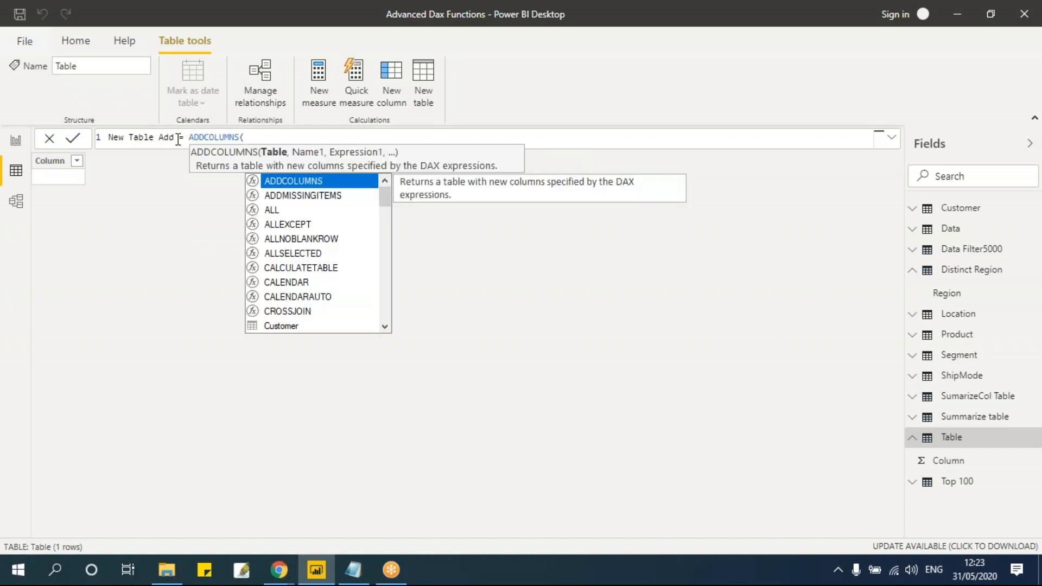
text(segmen)
key(Tab)
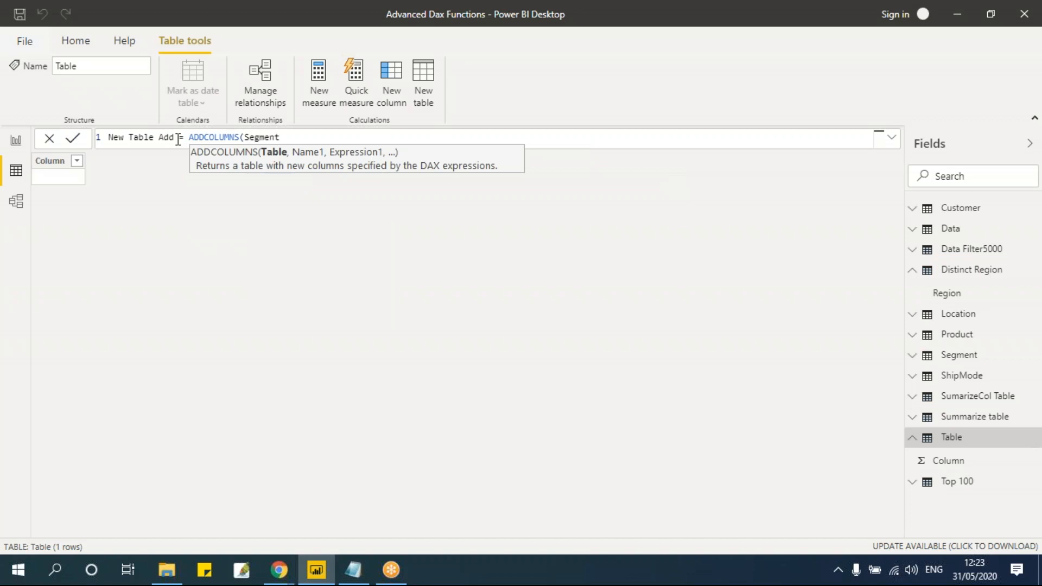
text(,)
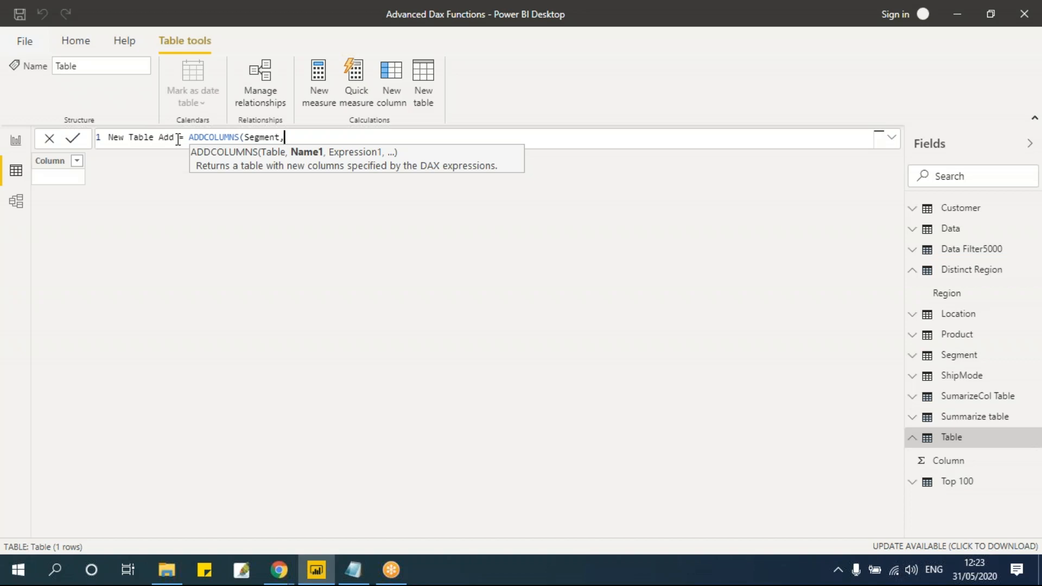
text("Total Sales",)
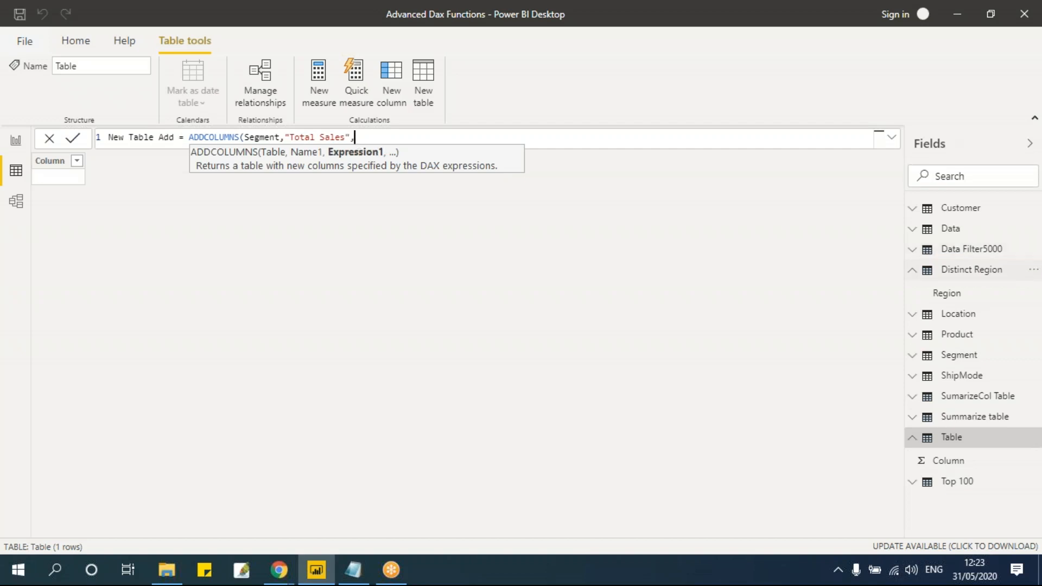
text(to)
key(Down)
key(Down)
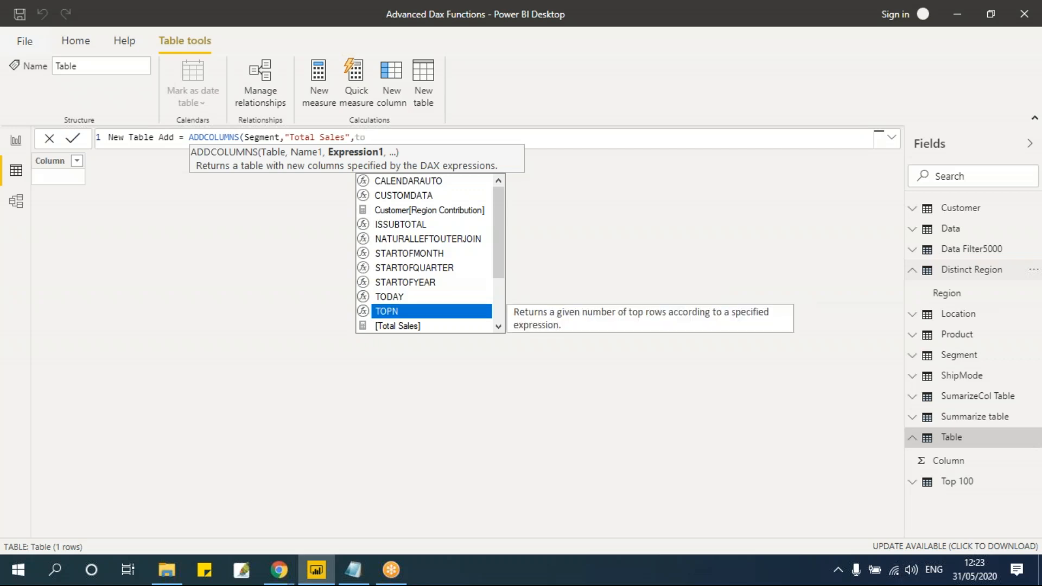
key(Tab)
text())
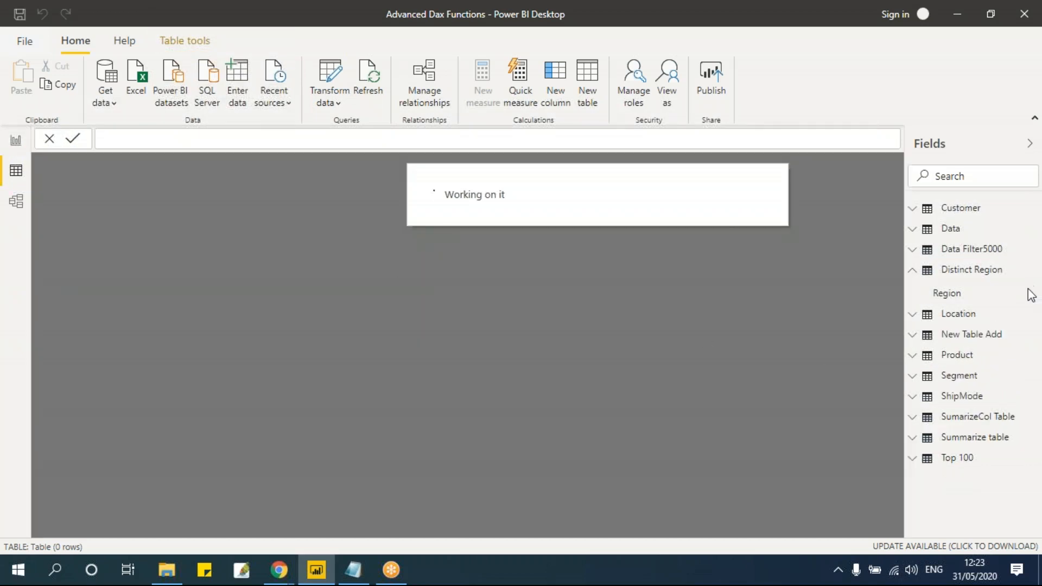
Display the New Table Add table and collapse its field list
click(965, 334)
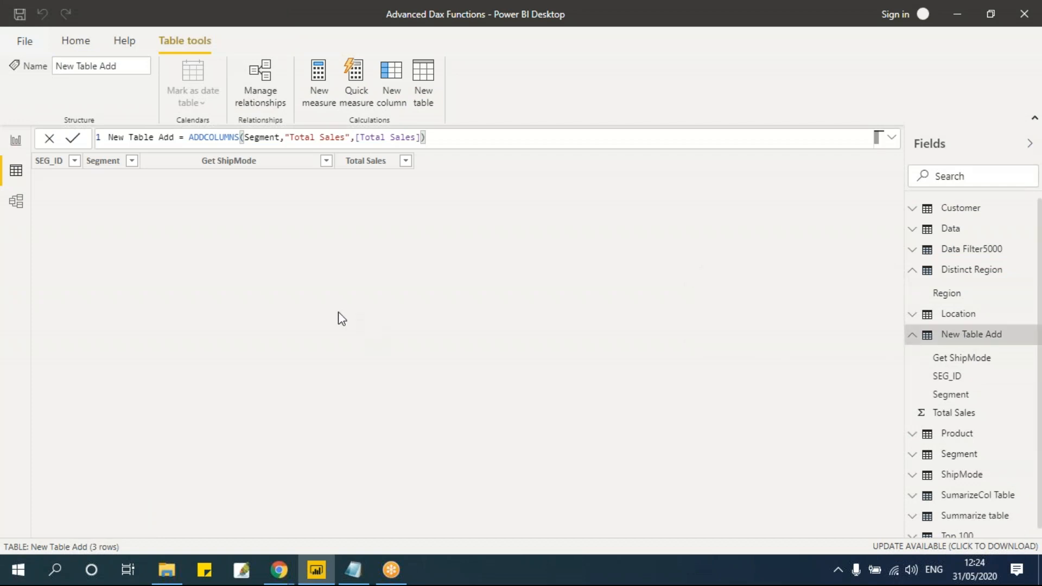
click(984, 360)
click(983, 340)
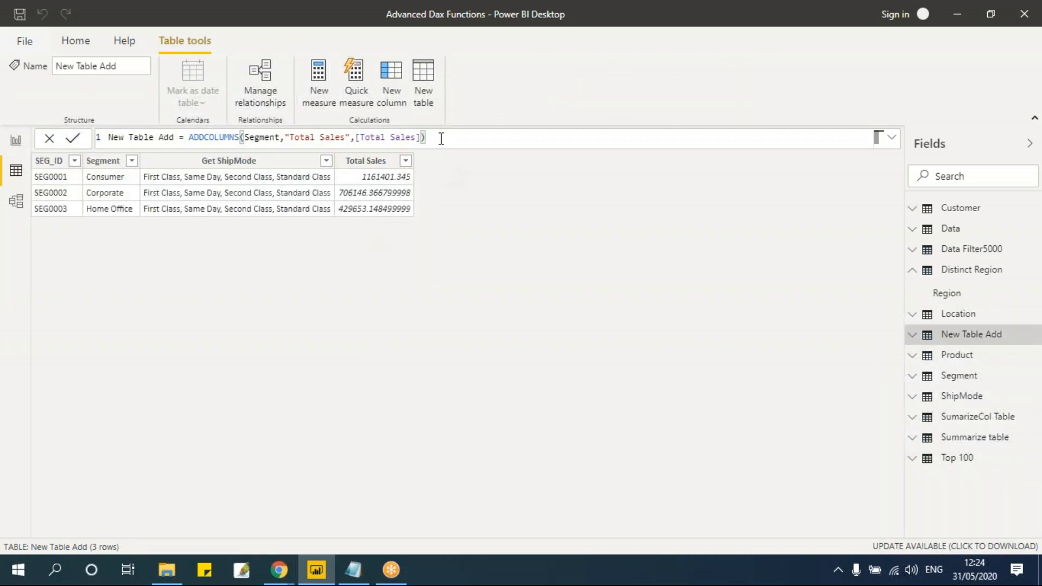
Extend the New Table Add formula with a second column, "Total Profit",SUM(Data[Profit]), inside ADDCOLUMNS
click(424, 137)
text(,)
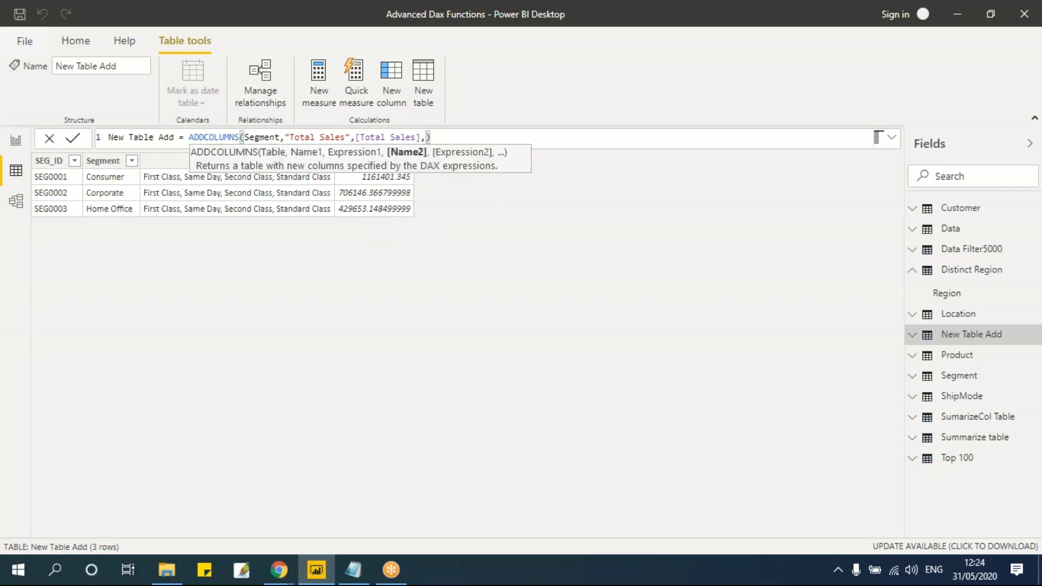
text("Total Profit",SUM()
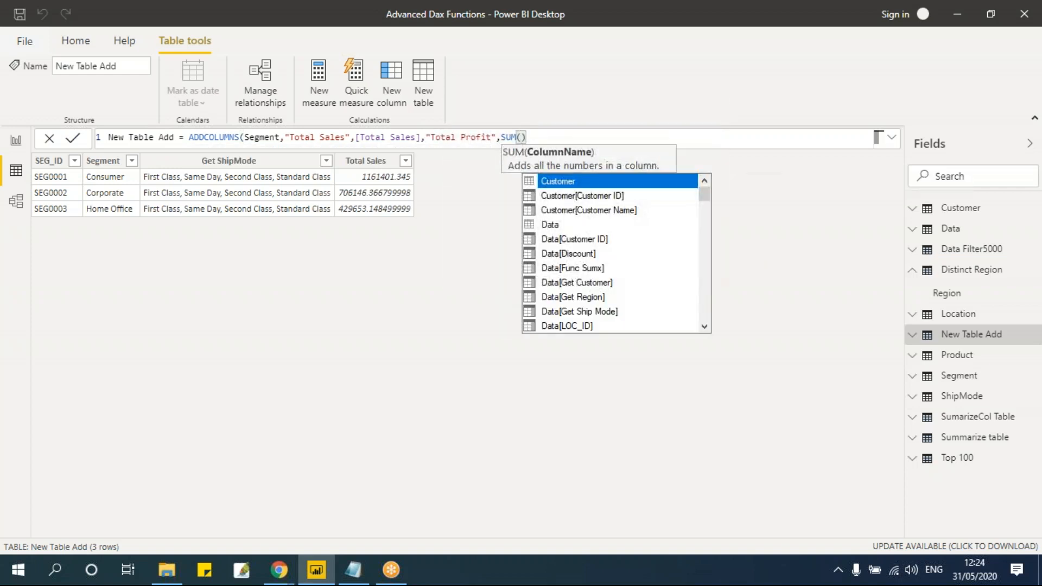
text(Data[Profit])
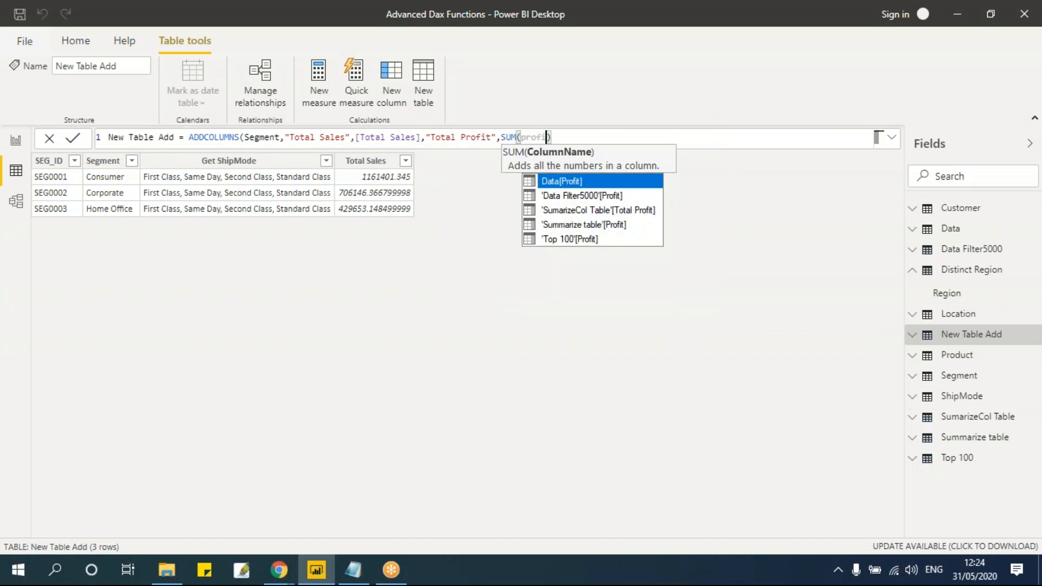
key(Tab)
text()))
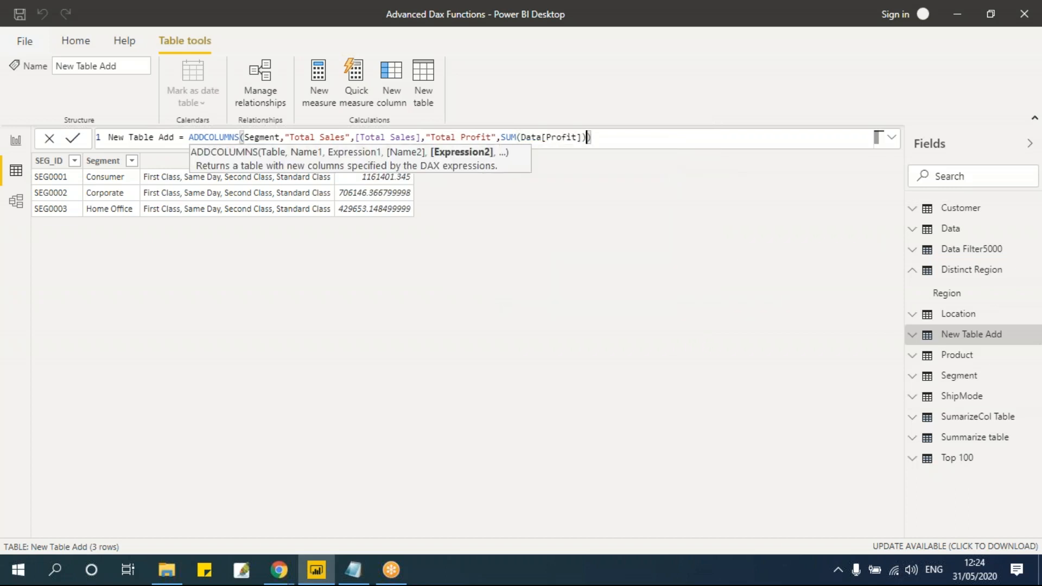
key(Return)
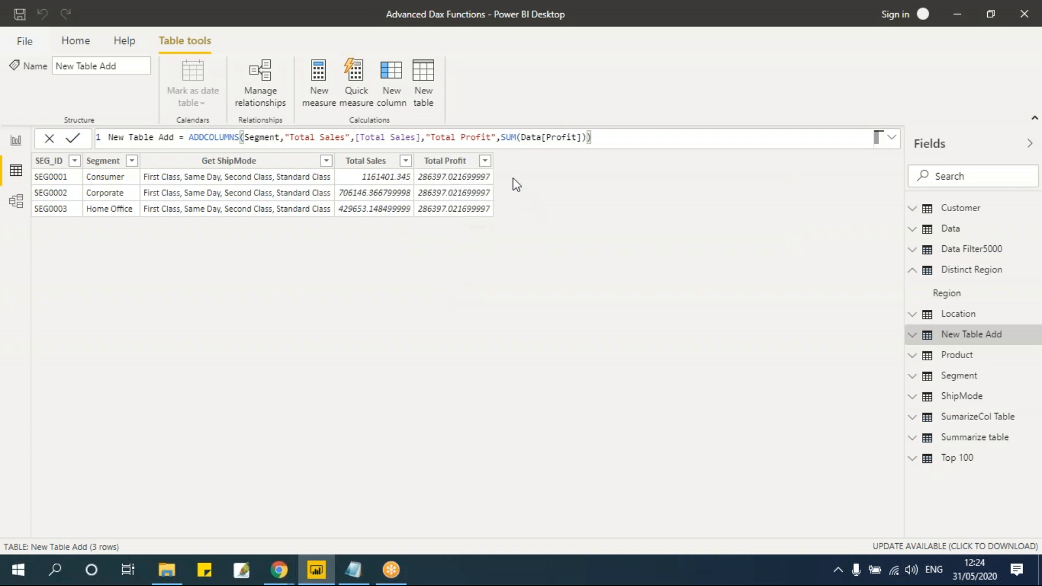
Change the Total Profit expression in New Table Add to SUMX(RELATEDTABLE(data),Data[Profit])
click(516, 137)
text(x)
key(Right)
text(re)
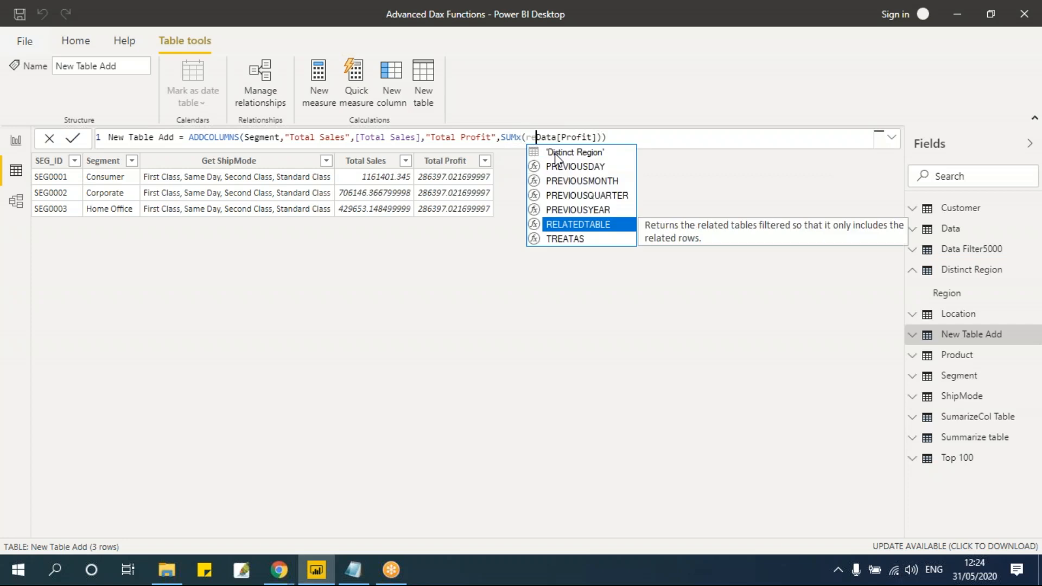
text(lated)
key(Tab)
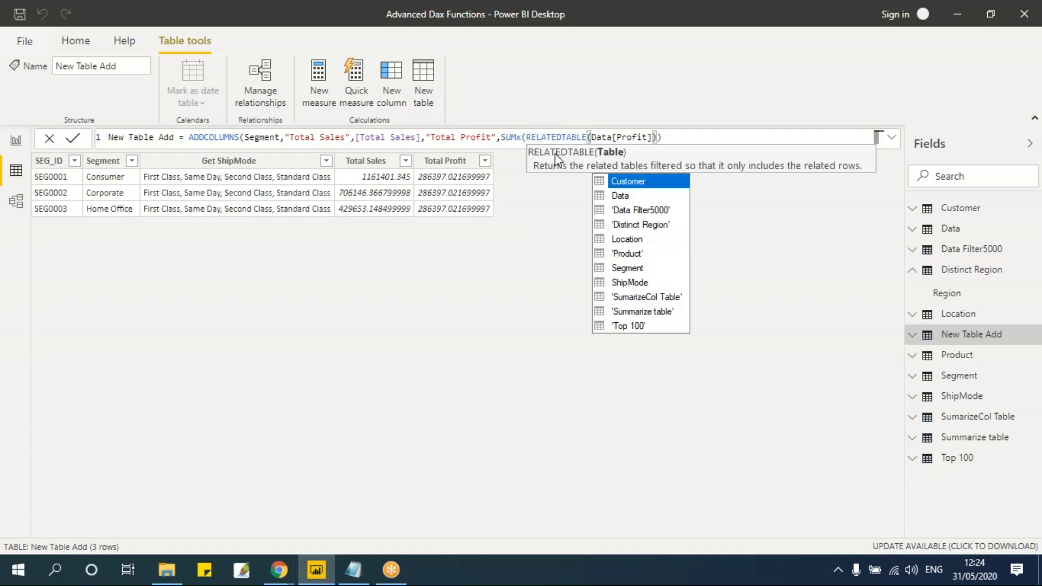
text(data))
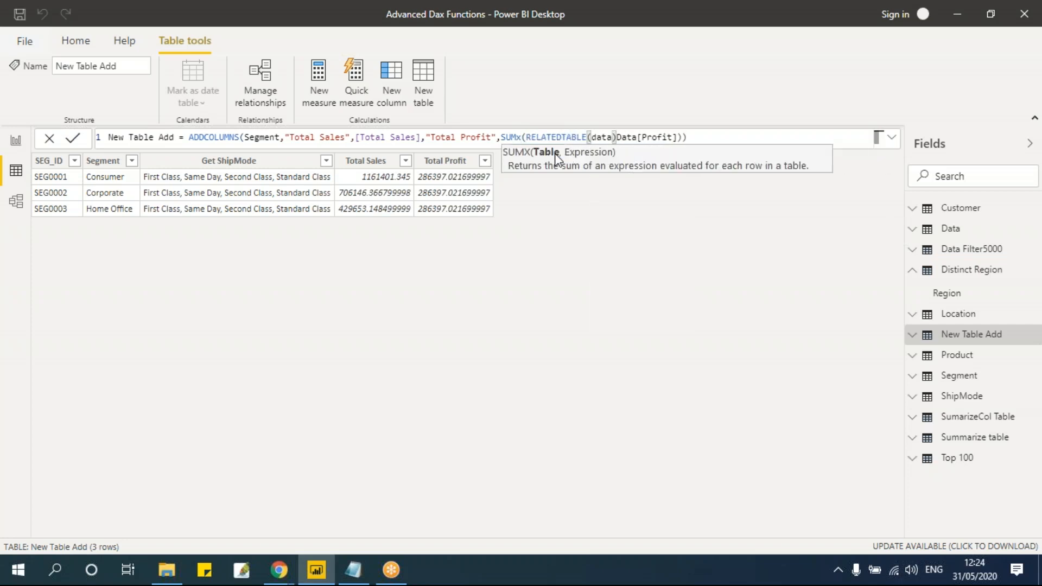
text(,)
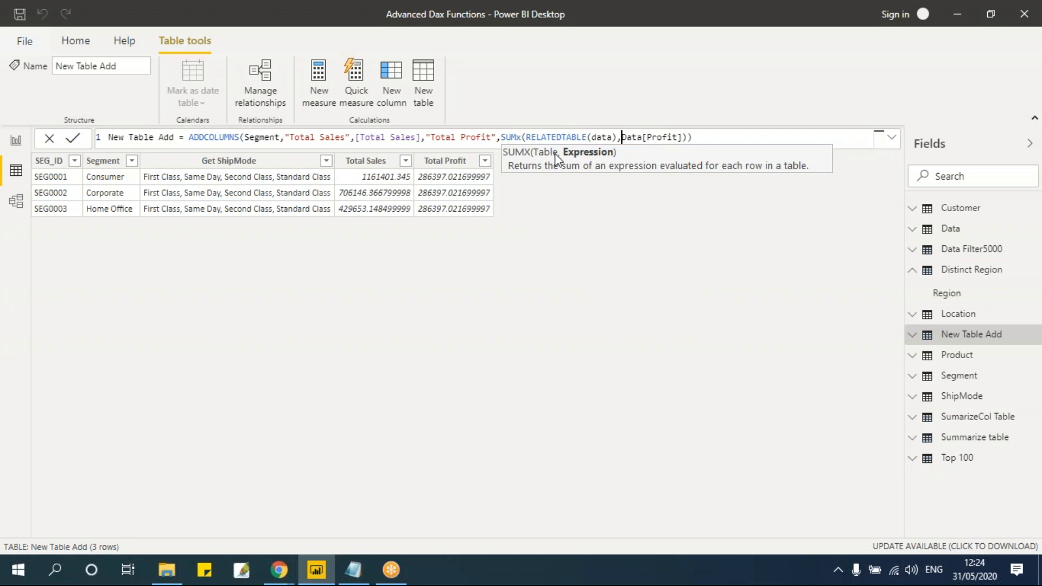
key(Return)
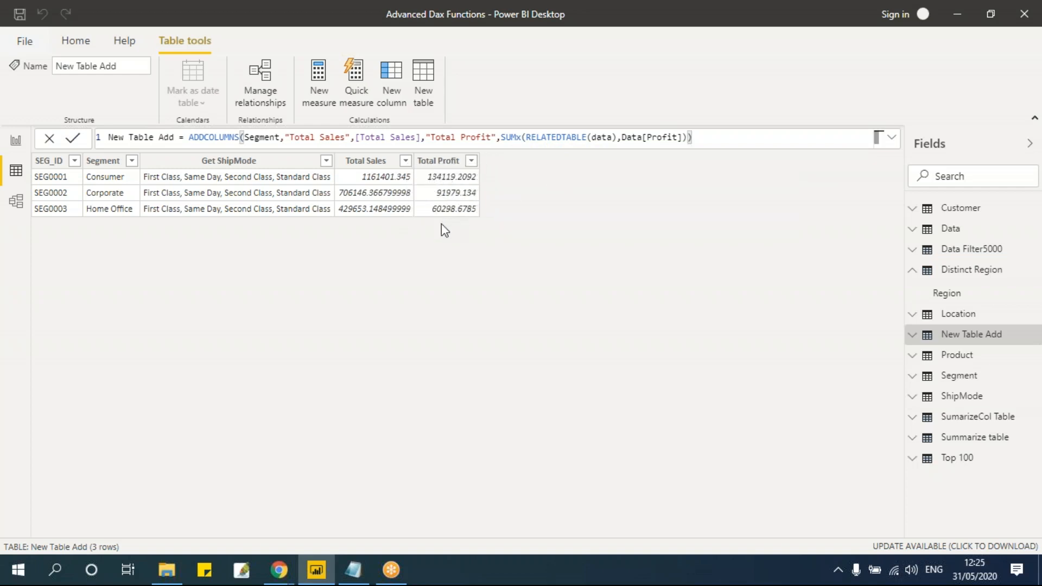
Switch to the Functions notes in Notepad, review the table, calendar and date formulas, and return to Power BI Desktop
key(alt+Tab)
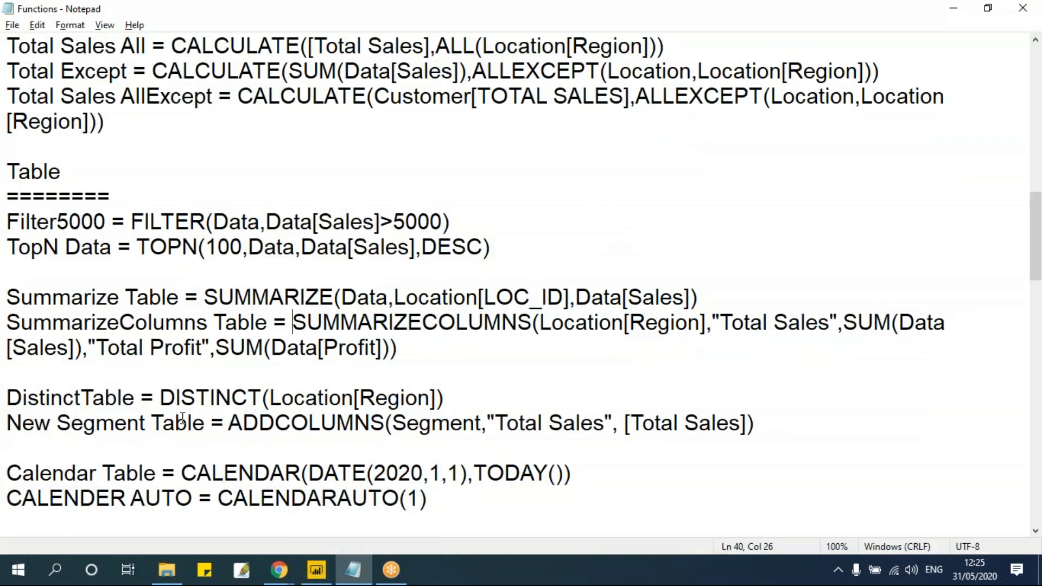
scroll(630, 510, up, 1)
drag(765, 499, 6, 299)
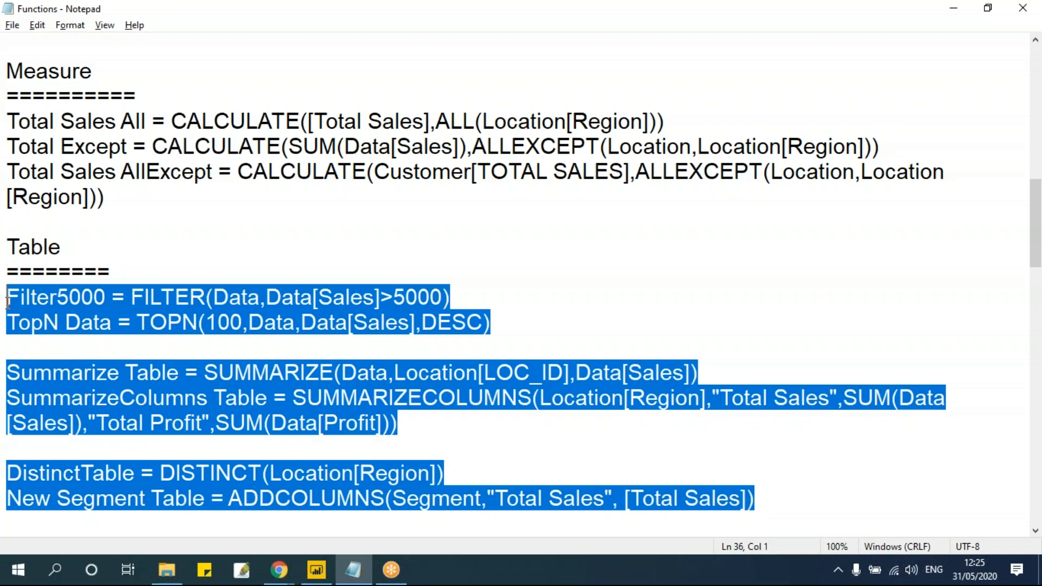
click(326, 225)
scroll(361, 284, down, 2)
scroll(361, 284, down, 3)
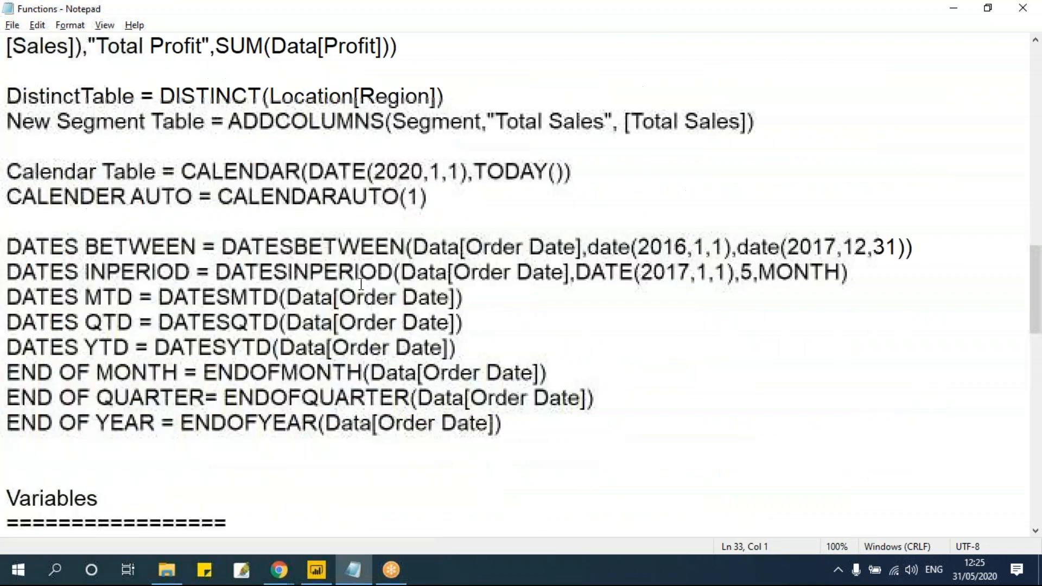
scroll(361, 284, up, 1)
drag(8, 245, 565, 498)
click(395, 374)
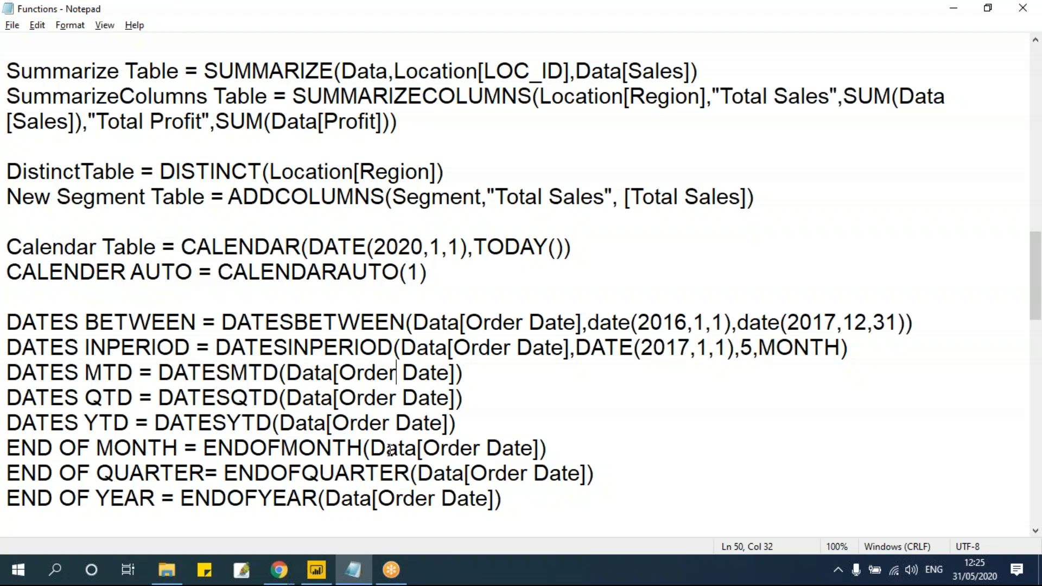
mouse_move(524, 500)
mouse_down()
mouse_move(108, 374)
mouse_move(7, 359)
mouse_move(7, 247)
mouse_move(369, 449)
mouse_move(533, 503)
mouse_up()
click(216, 347)
click(437, 347)
click(507, 302)
key(alt+Tab)
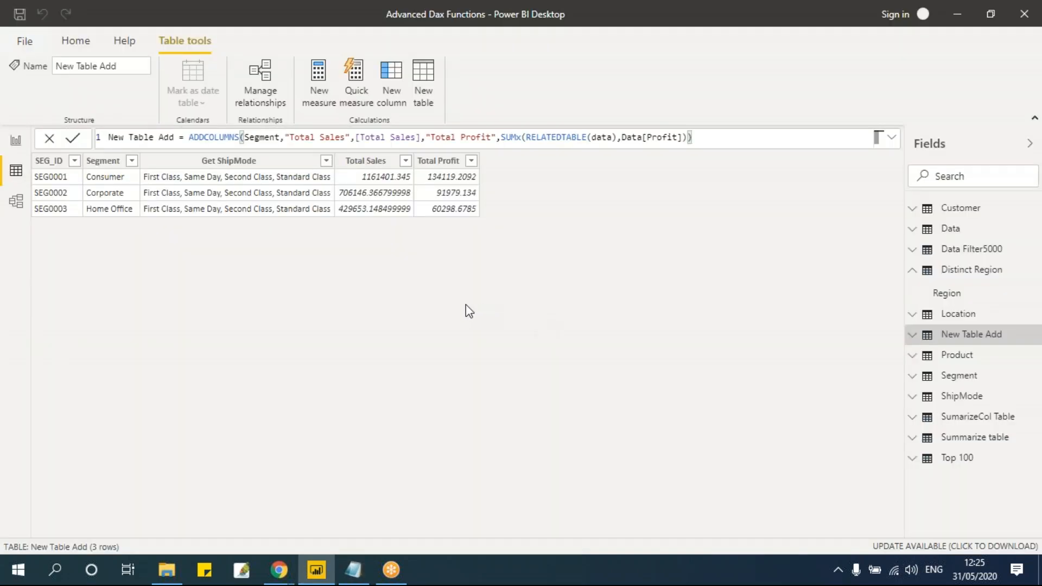
Switch back to the Functions notes and review the date formulas and the iterator formulas such as SUMX, AVERAGEX and PRODUCTX with RELATEDTABLE
key(alt+Tab)
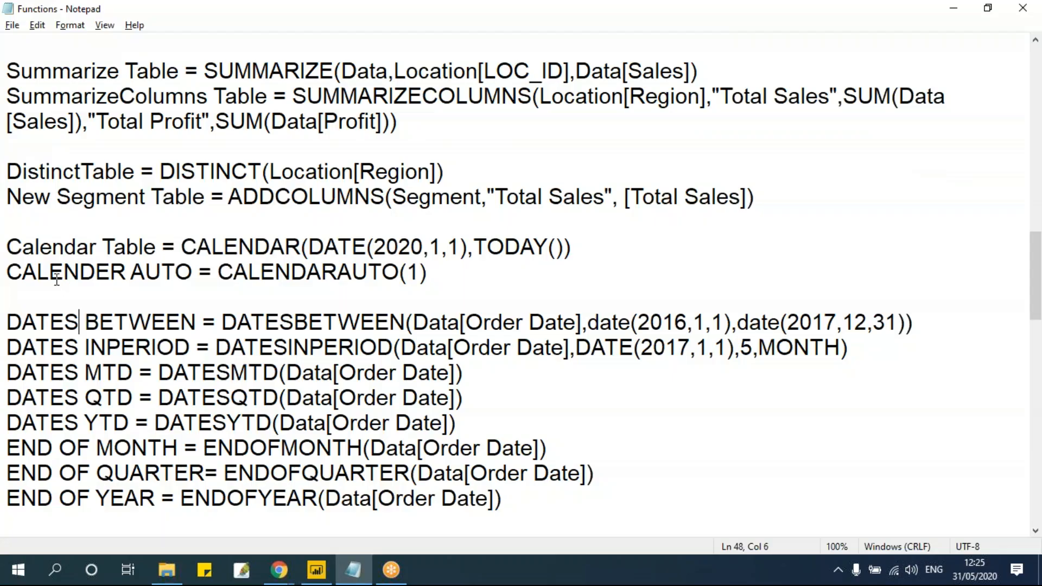
drag(7, 247, 608, 507)
click(516, 408)
scroll(517, 411, up, 14)
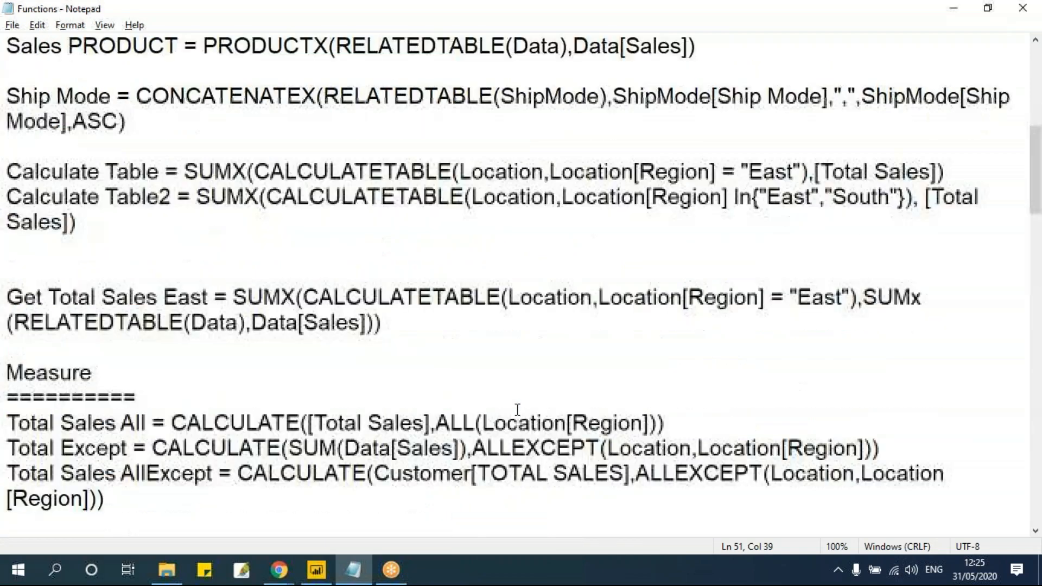
click(150, 221)
drag(8, 46, 222, 76)
click(223, 114)
drag(8, 96, 688, 423)
scroll(715, 468, down, 8)
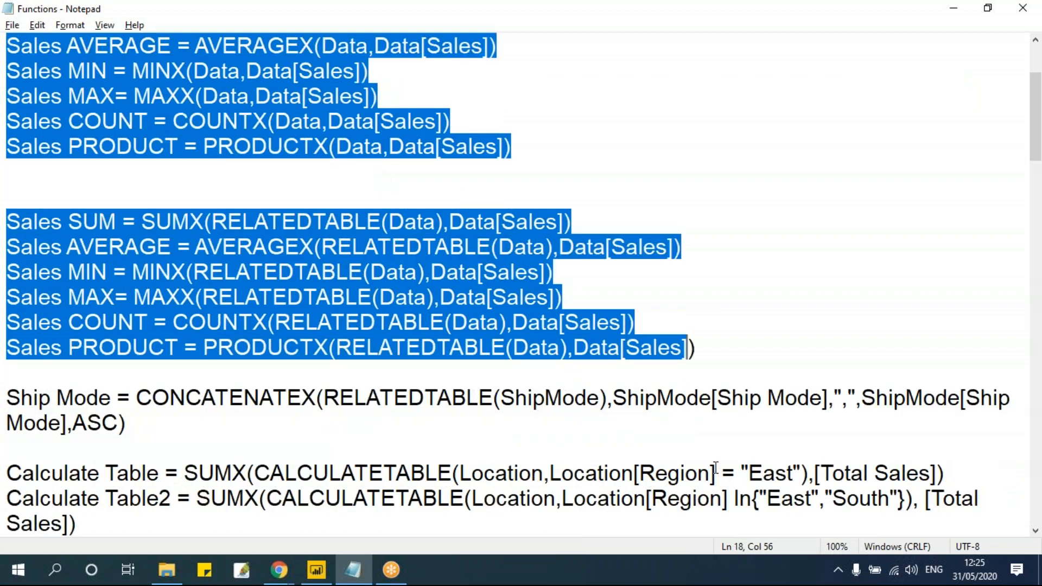
Examine the Measure section, the Table formulas, and the CALENDAR and CALENDARAUTO formulas in the notes
drag(7, 144, 153, 272)
click(154, 240)
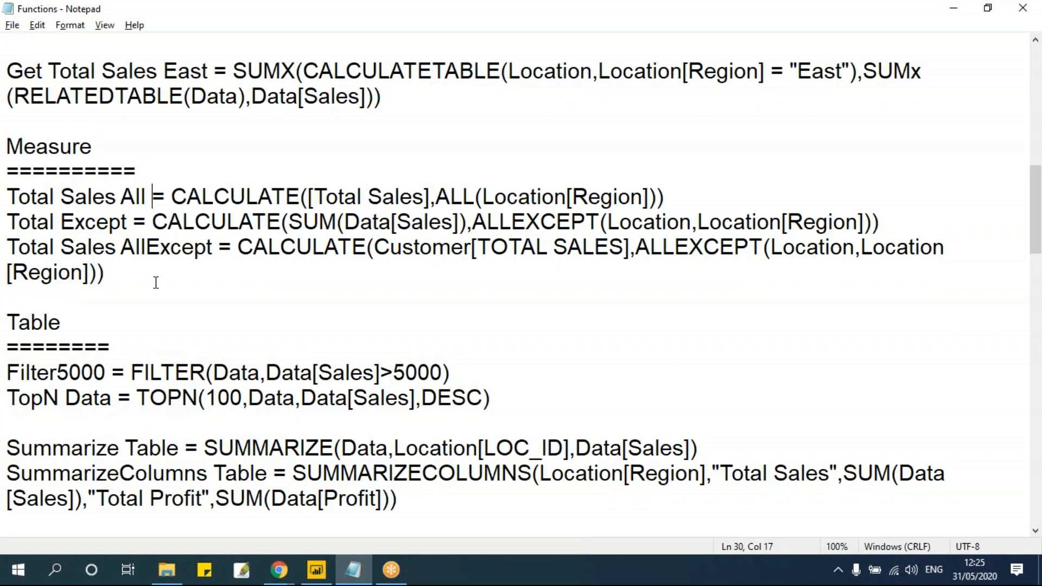
scroll(156, 282, down, 2)
click(48, 239)
click(179, 301)
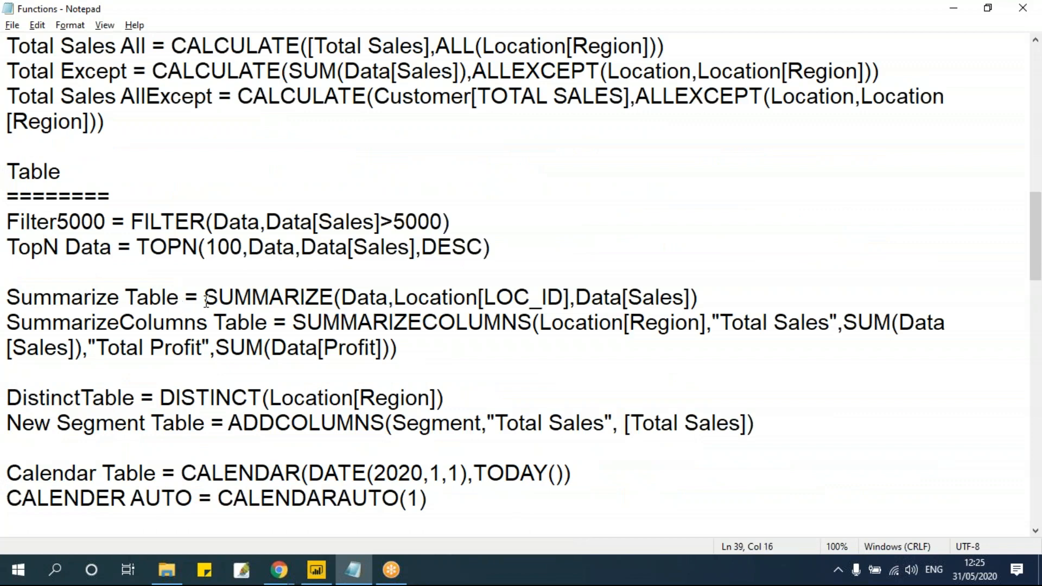
scroll(207, 301, down, 3)
click(206, 300)
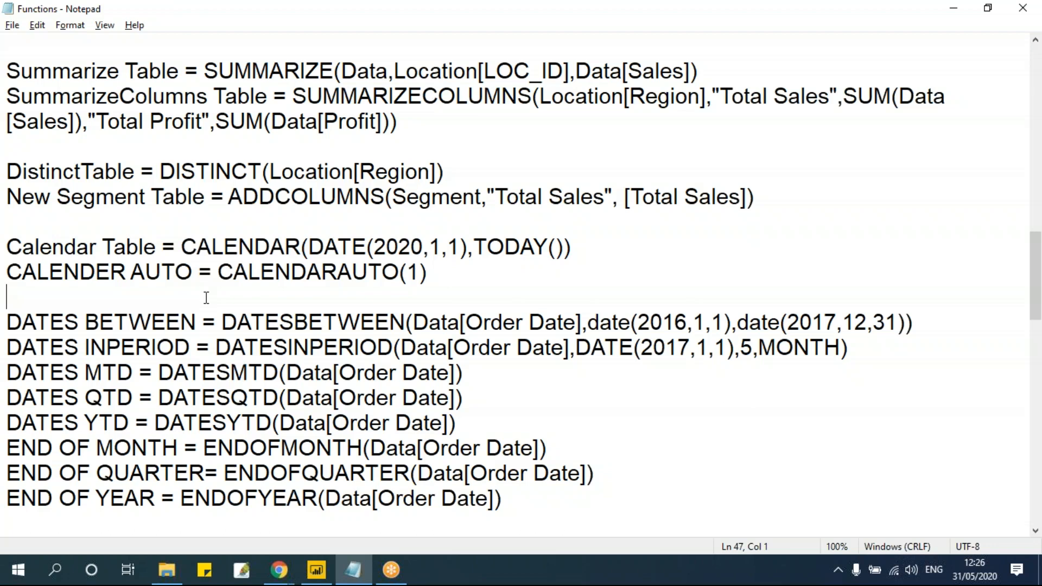
Switch to Power BI Desktop and name the new calculated table Calender 2020 in its formula
key(alt+Tab)
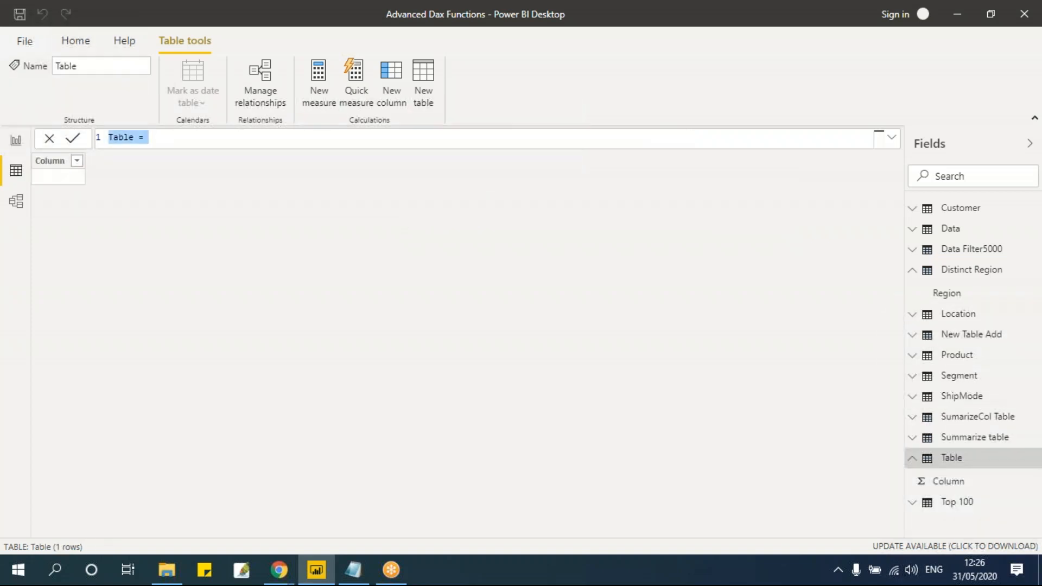
click(227, 142)
key(BackSpace)
key(BackSpace)
key(BackSpace)
key(BackSpace)
key(BackSpace)
key(BackSpace)
key(BackSpace)
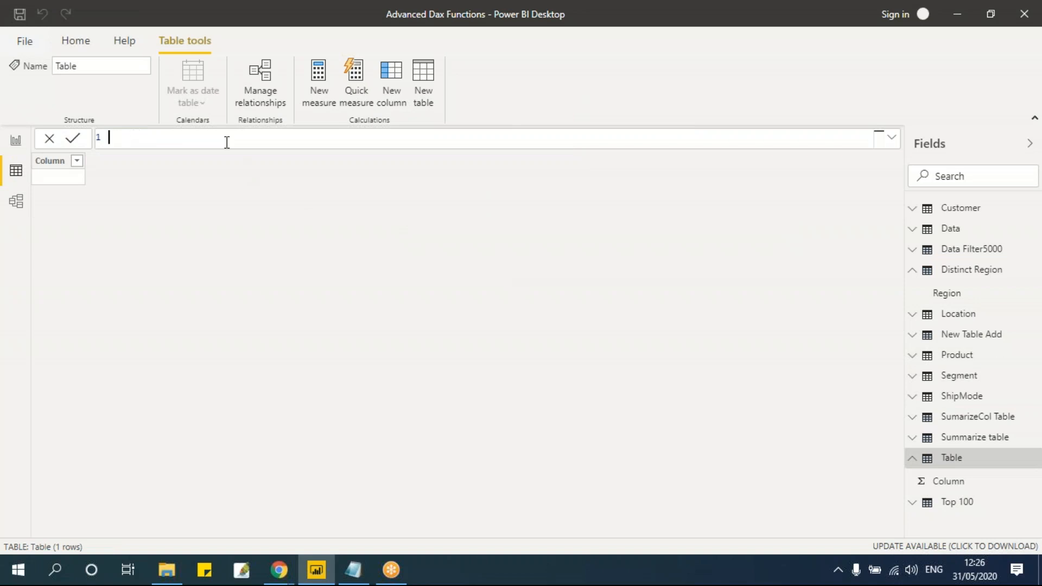
text(Calender 2020 = )
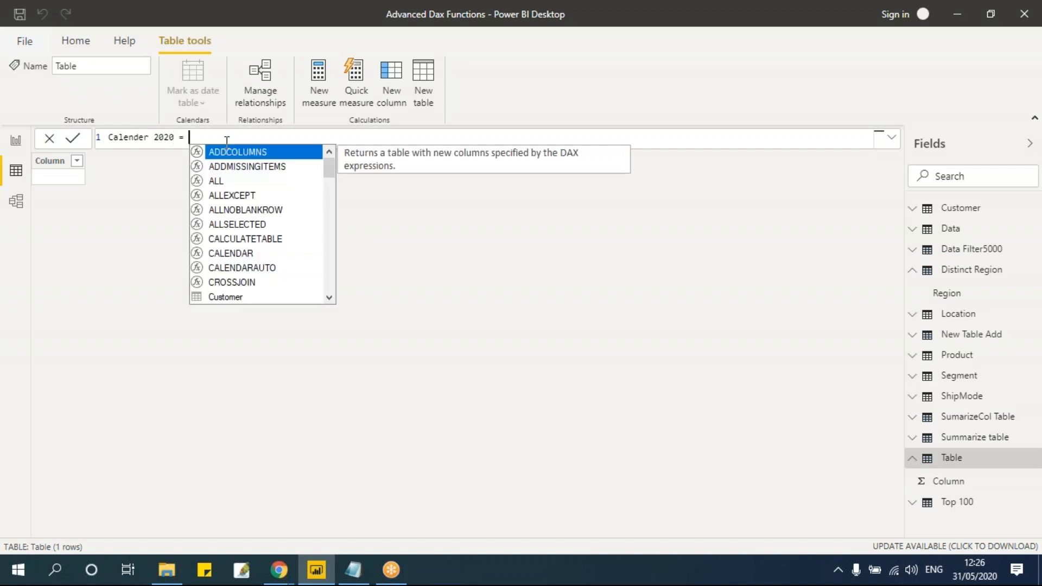
Start the Calender 2020 formula with the CALENDAR function and DATE(2020,1,1) as the start date
text(cal)
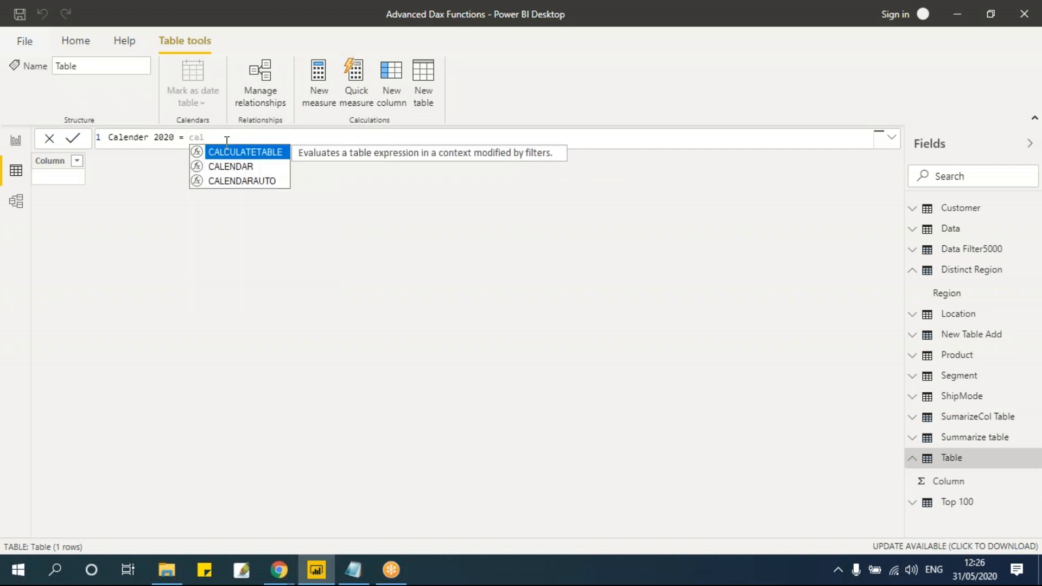
key(Down)
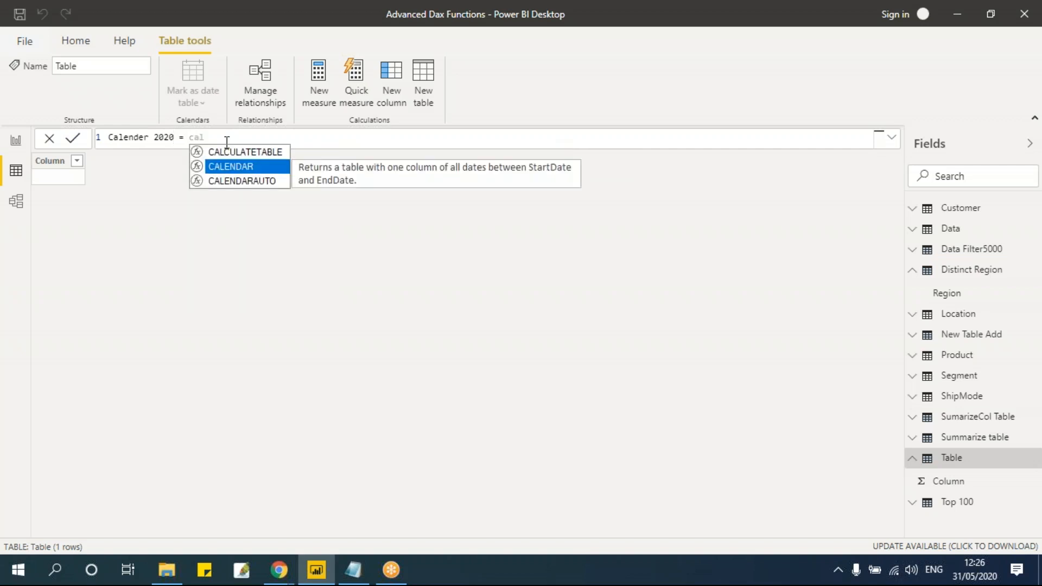
key(Tab)
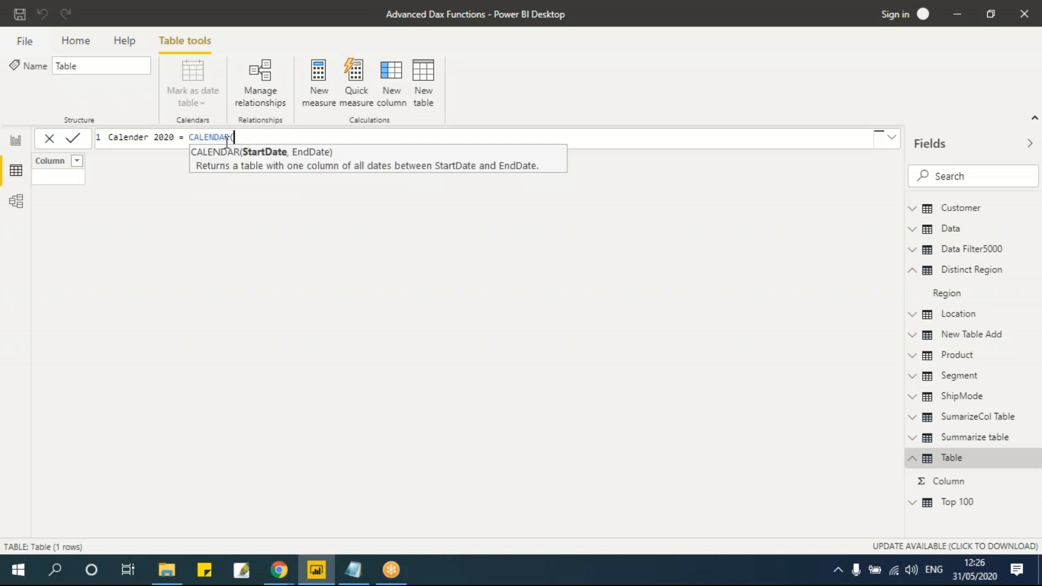
text(date)
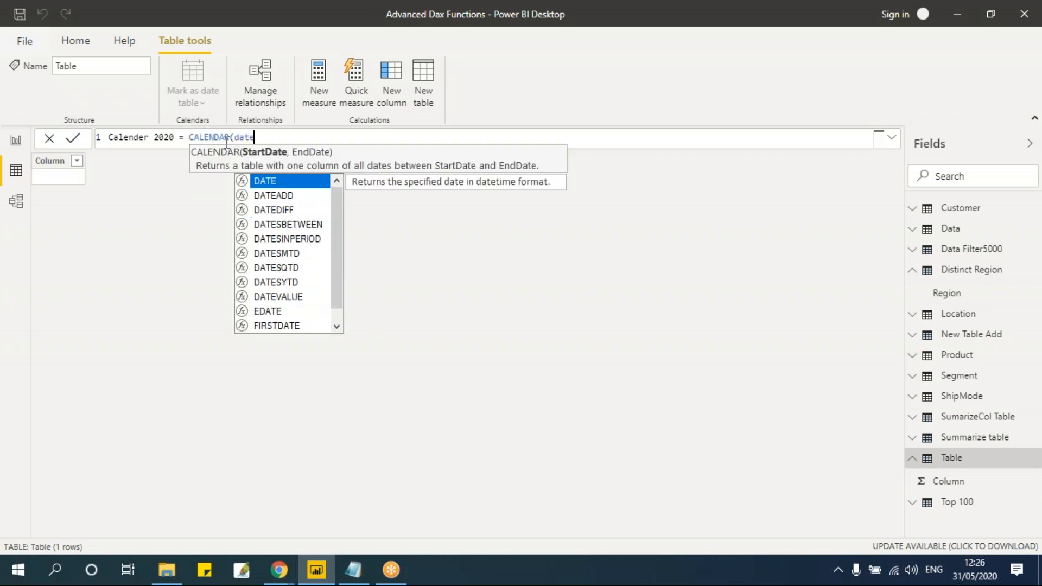
key(Tab)
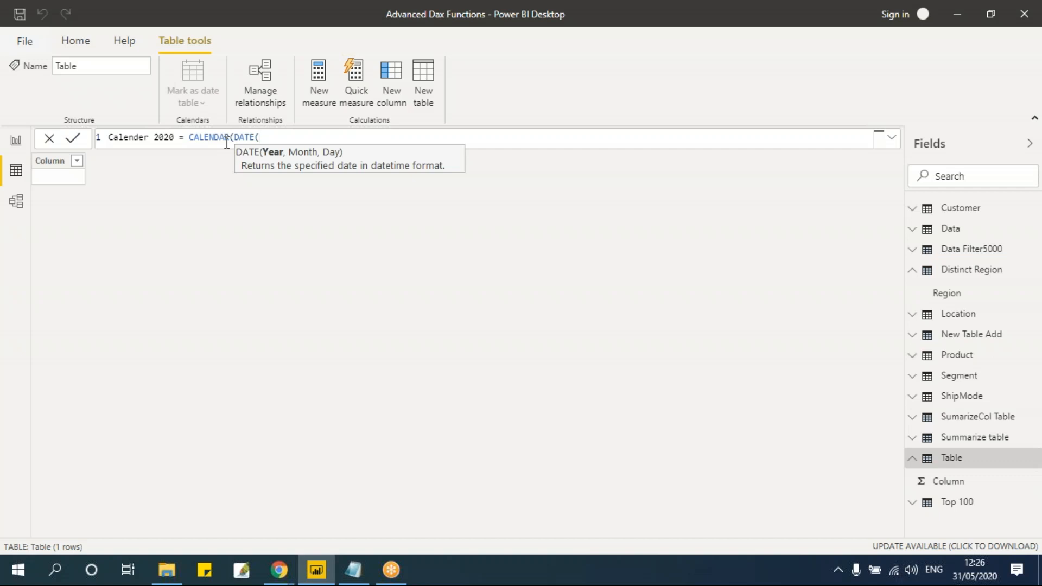
text(2020,)
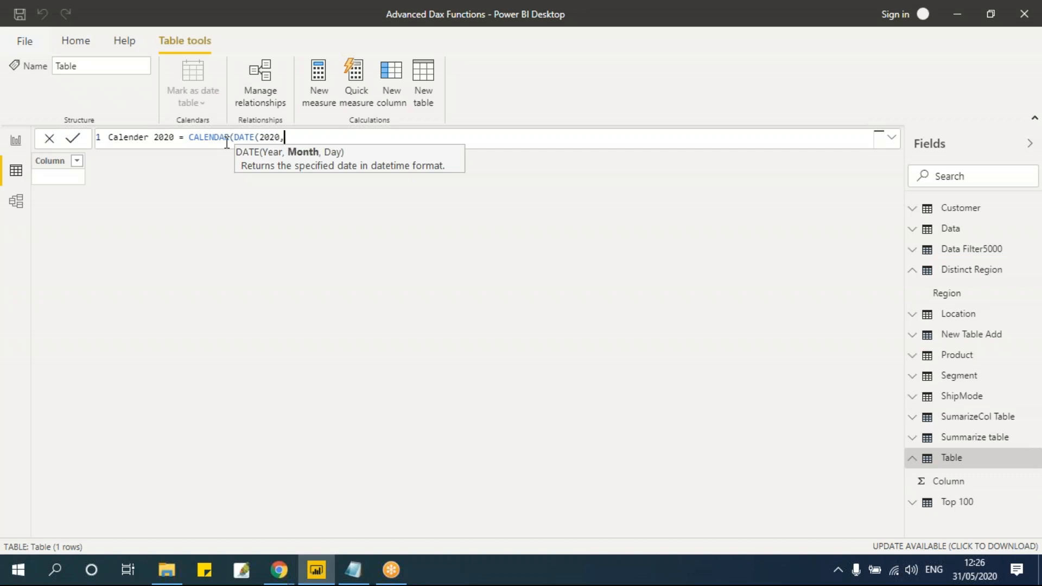
text(1,1),)
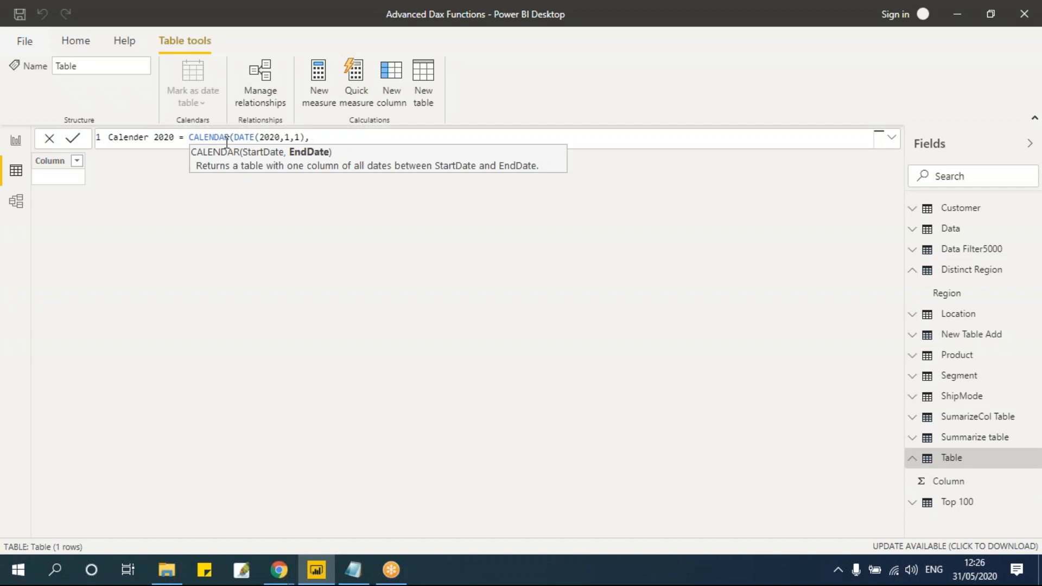
Use today() as the end date of the CALENDAR function and commit the table formula
text(date)
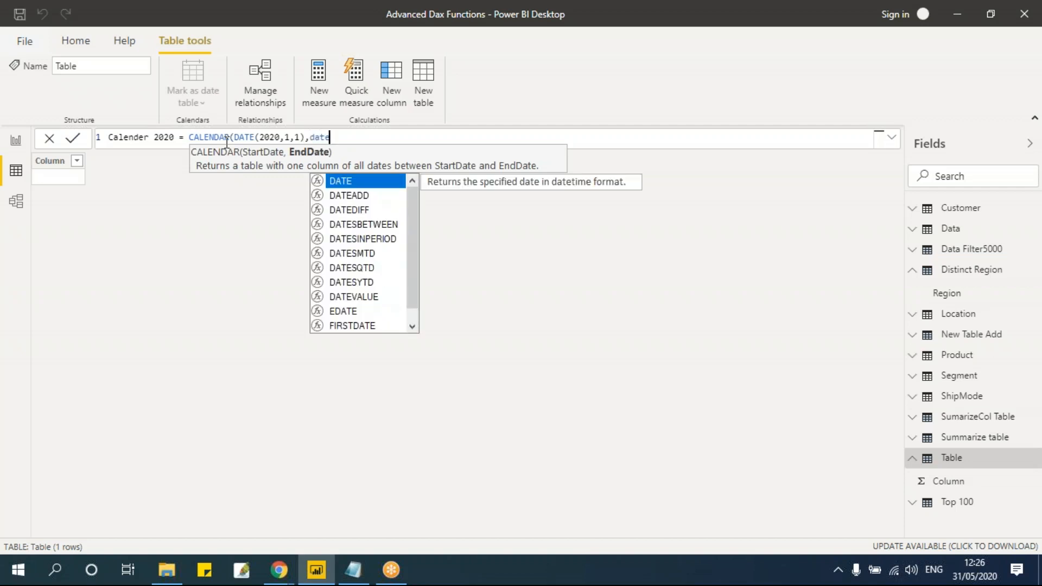
key(BackSpace)
key(BackSpace)
key(BackSpace)
key(BackSpace)
text(to)
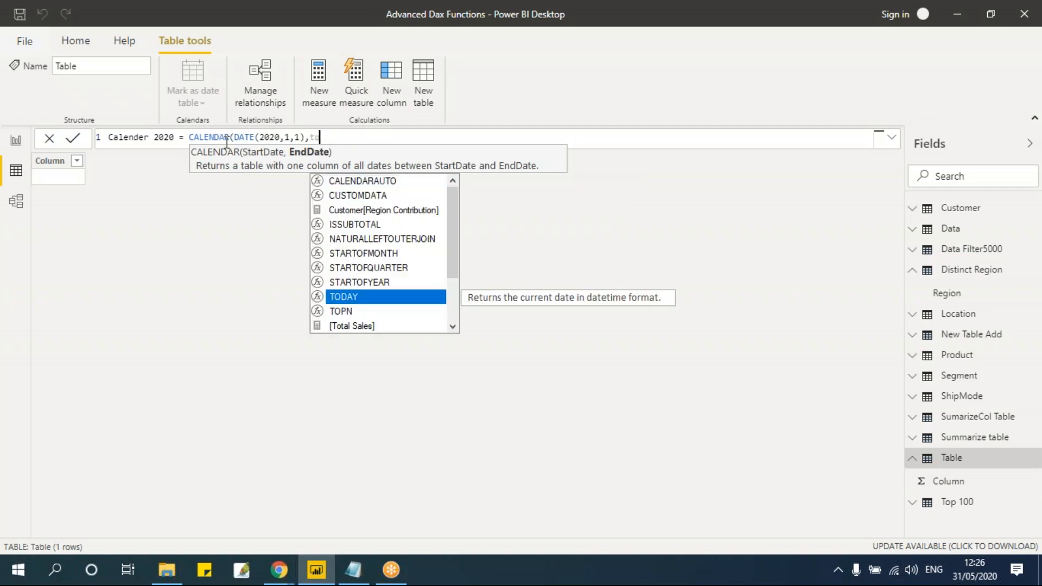
text(day())
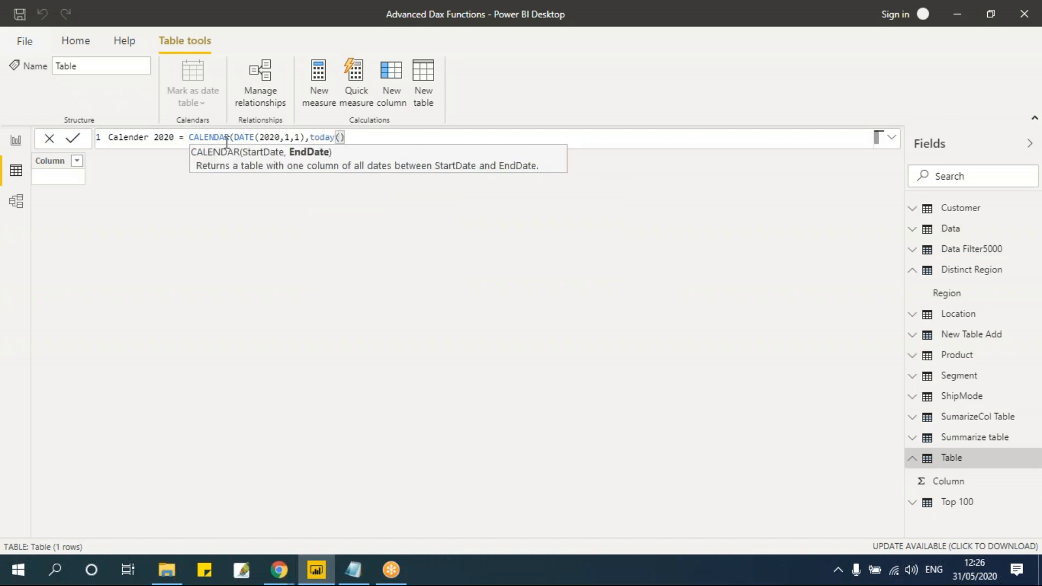
text())
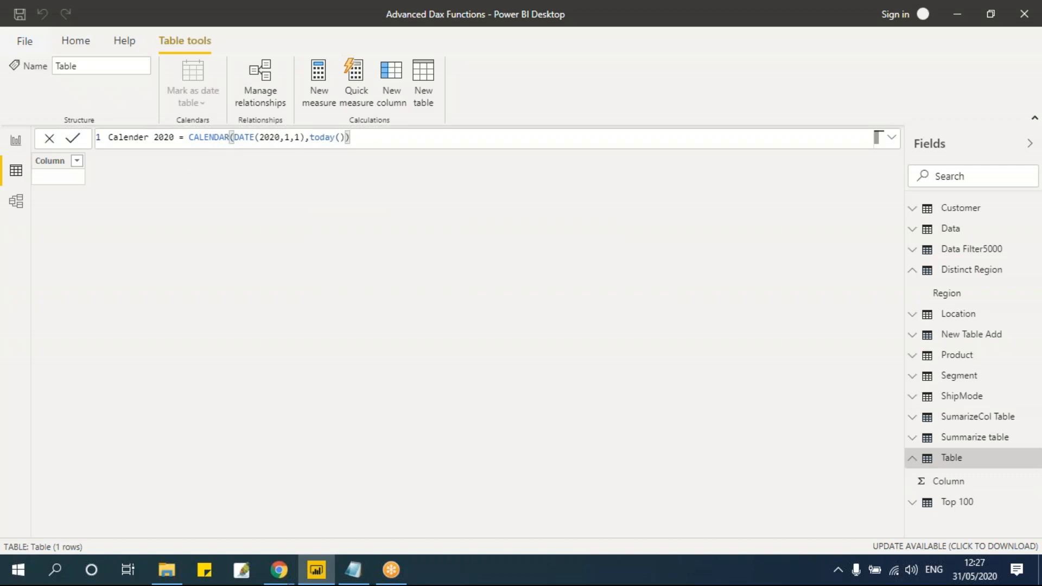
key(Return)
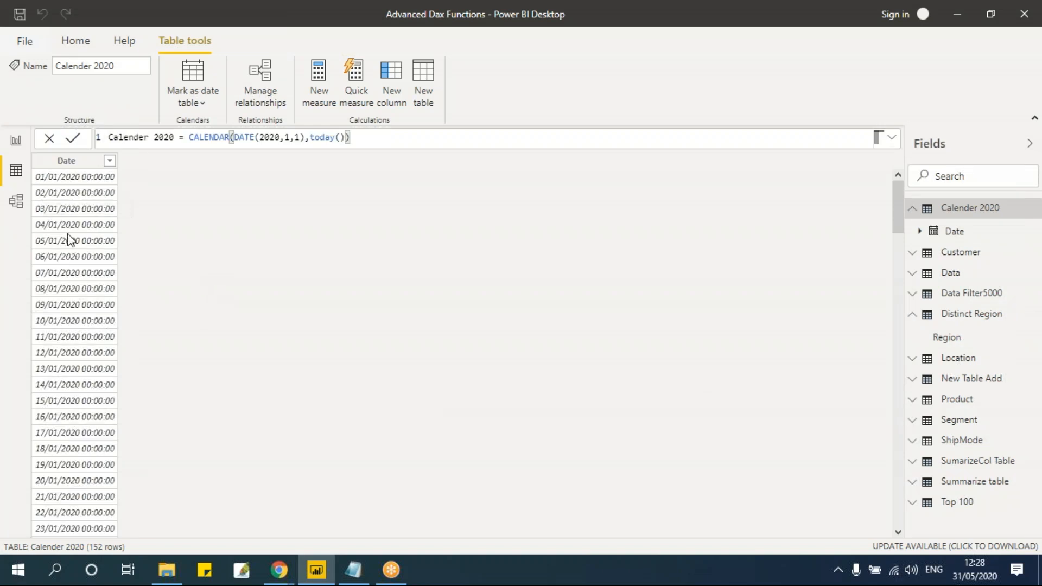
Review the first and last dates of the Calender 2020 table against the today() end date in its formula
drag(898, 212, 897, 530)
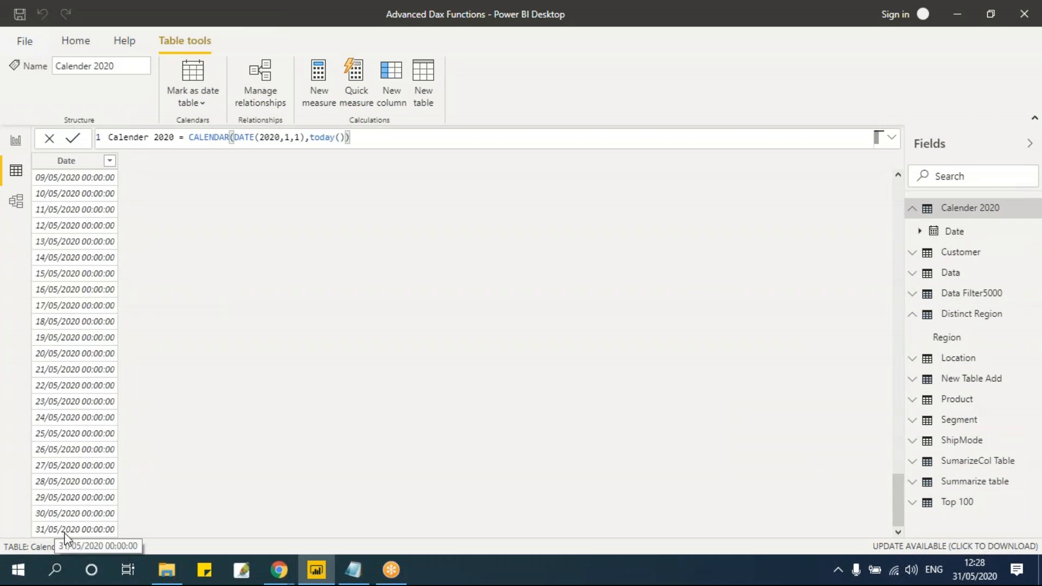
drag(311, 138, 348, 139)
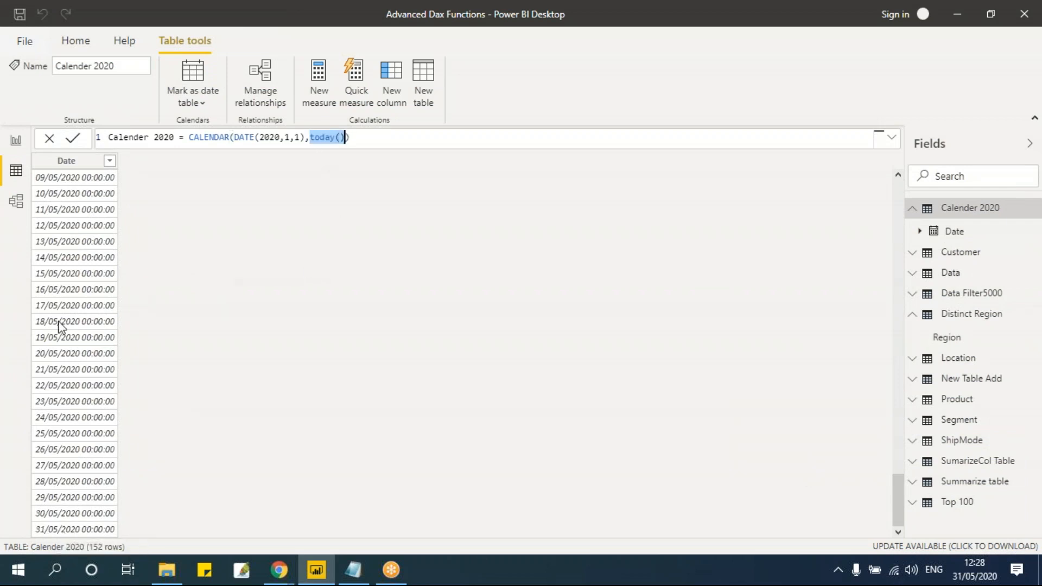
scroll(58, 326, up, 10)
scroll(58, 326, up, 15)
drag(901, 310, 901, 487)
Switch to the Functions notes in Notepad and examine the CALENDER AUTO formula, CALENDARAUTO(1)
key(alt+Tab)
click(200, 271)
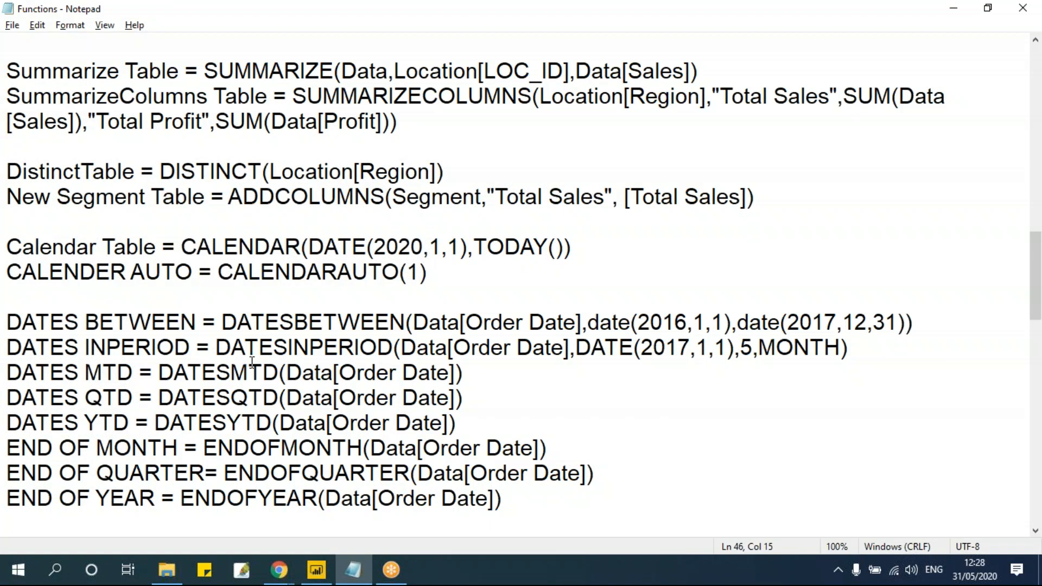
drag(22, 272, 199, 271)
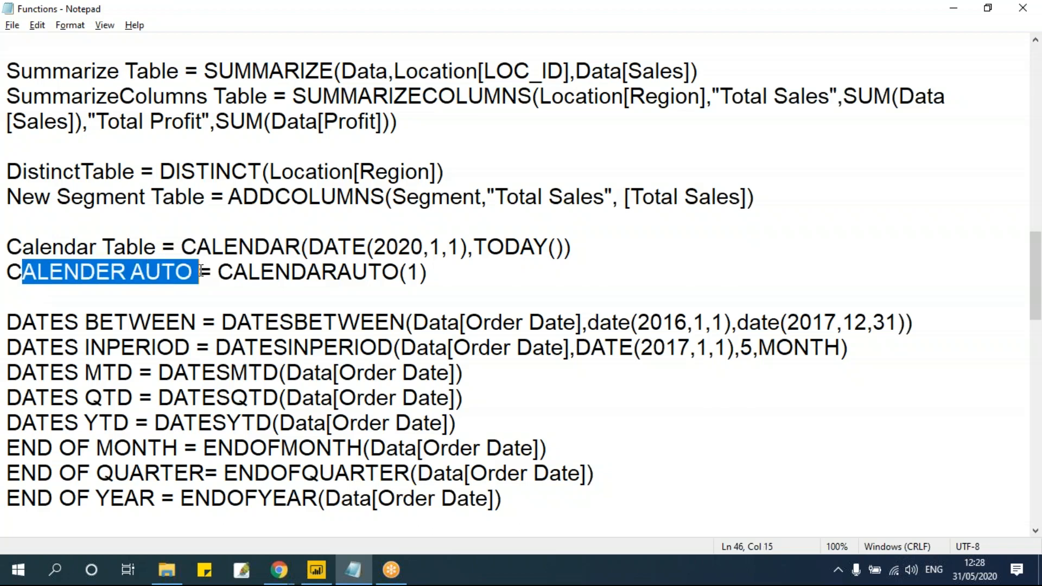
click(322, 324)
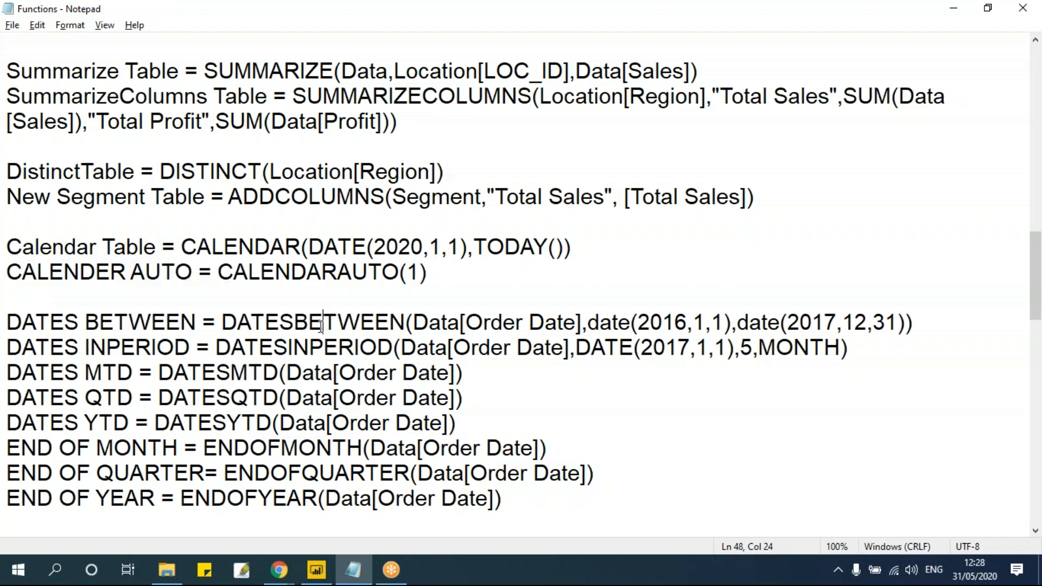
drag(217, 271, 428, 281)
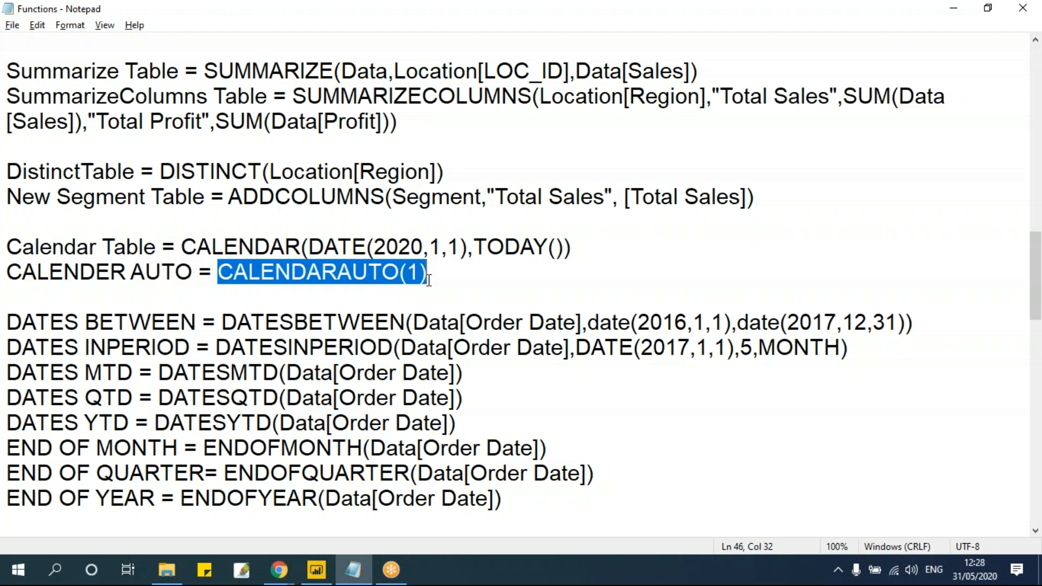
Return to Power BI Desktop and expand the Data table to look over its fields, including Order Date and Ship Date
key(alt+Tab)
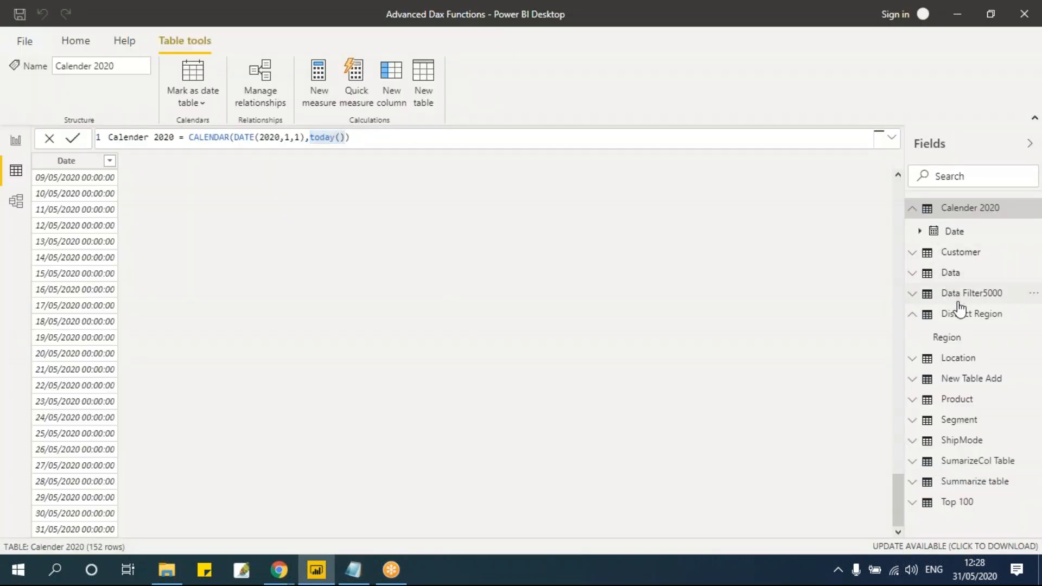
click(915, 276)
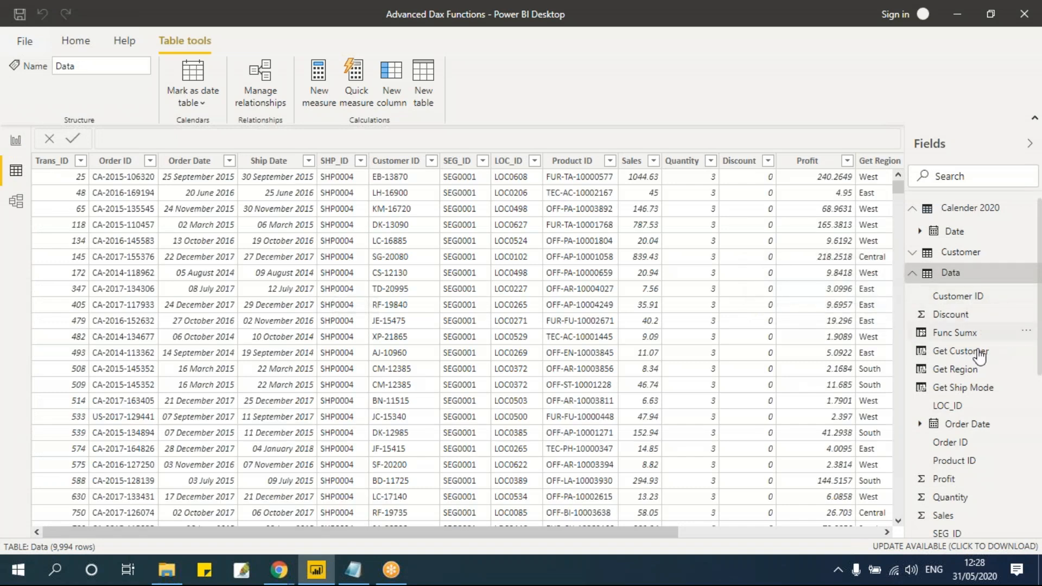
scroll(975, 407, down, 3)
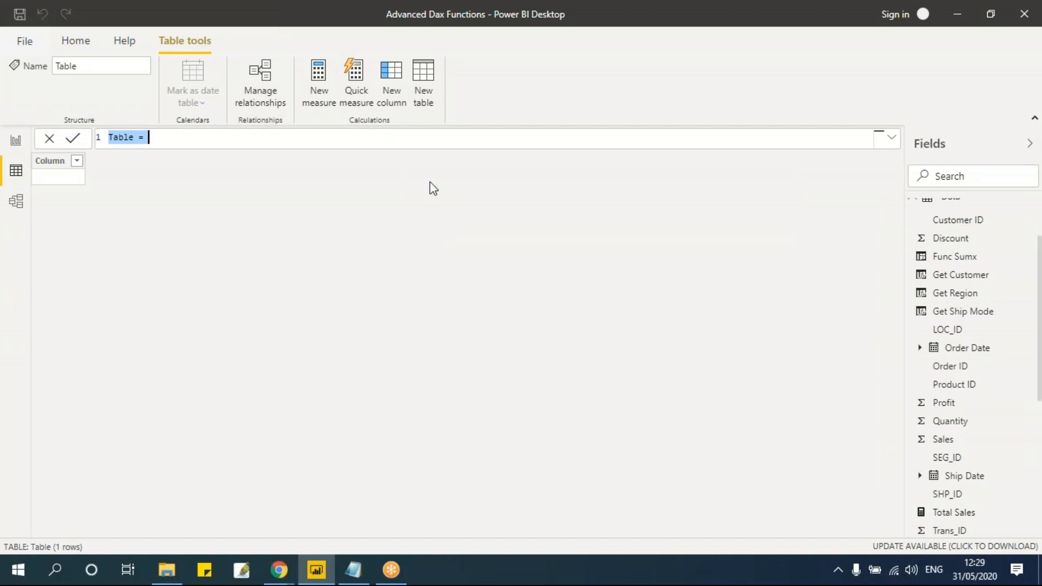
Create another calculated table and name it Calendar Auto in its formula
click(182, 142)
key(BackSpace)
key(BackSpace)
key(BackSpace)
key(BackSpace)
key(BackSpace)
key(BackSpace)
key(BackSpace)
key(BackSpace)
text(Ca)
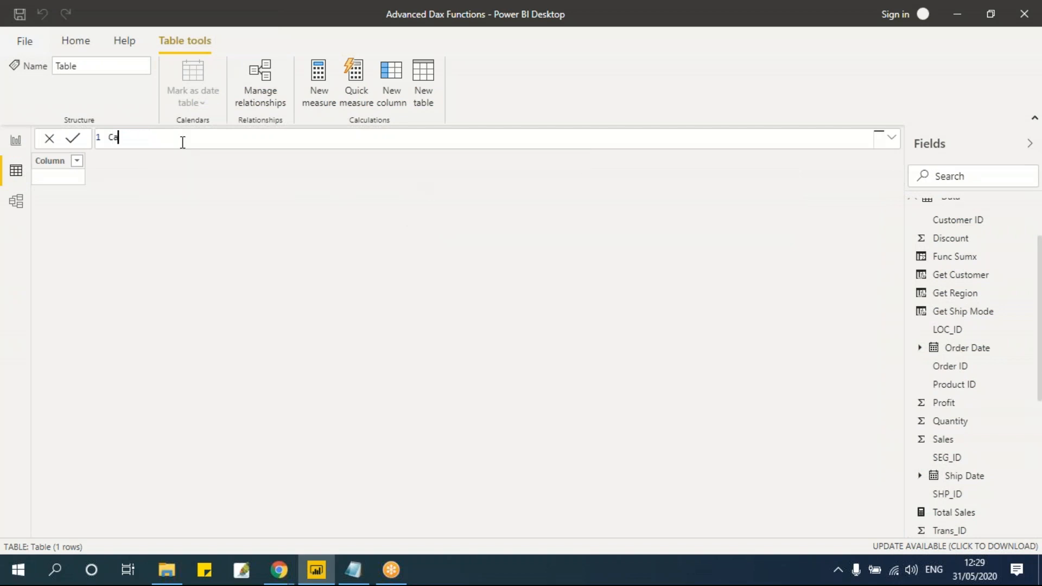
text(lendar Auto = )
Define Calendar Auto as CALENDARAUTO(7), with 7 as the fiscal year end month, and commit the formula
text(cal)
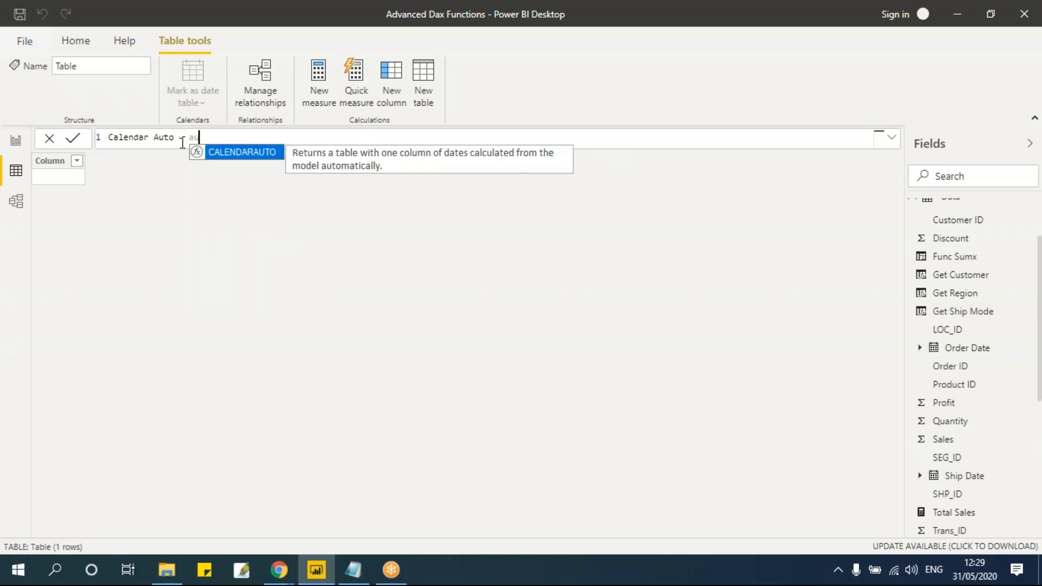
key(Down)
key(Down)
key(Tab)
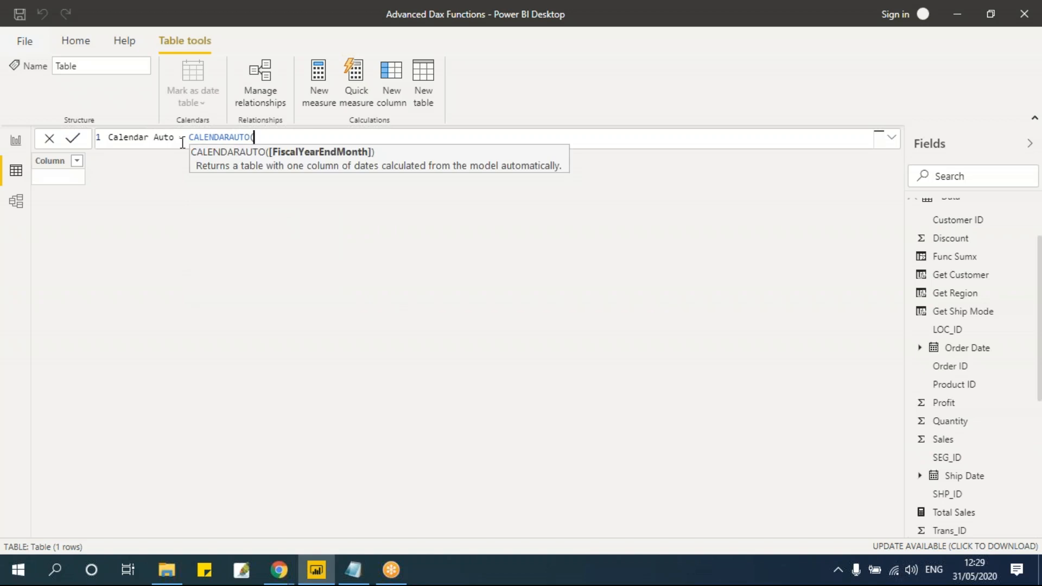
text(7)
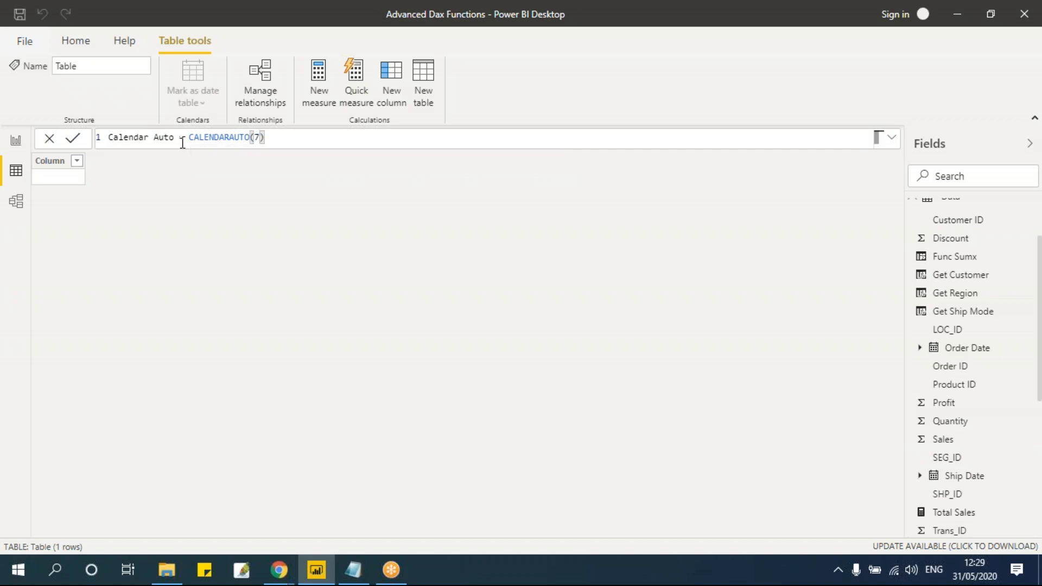
key(Return)
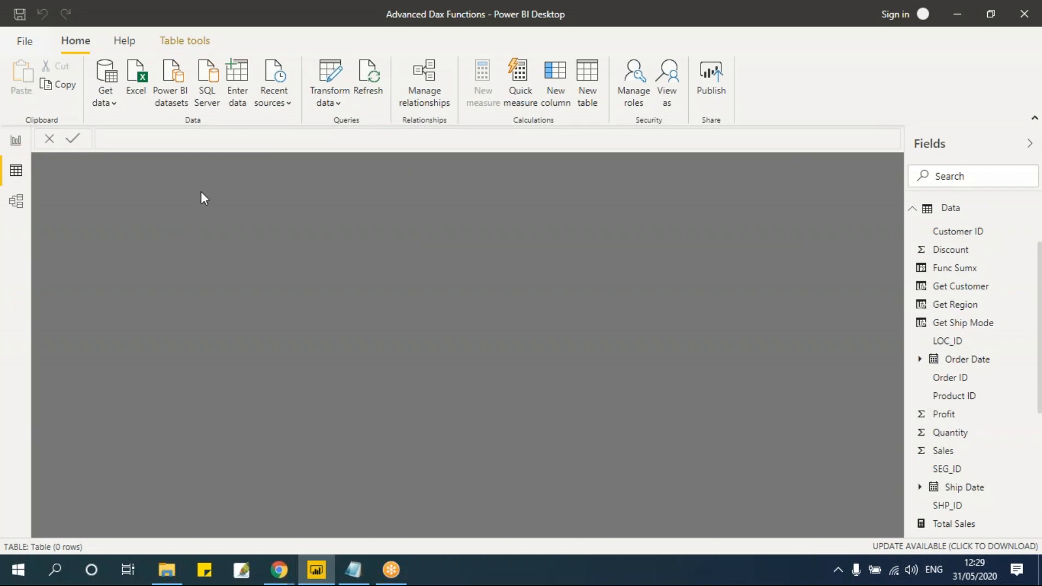
Open the Calendar Auto table, review its first and last dates, and switch back to the Functions notes in Notepad
scroll(993, 416, up, 3)
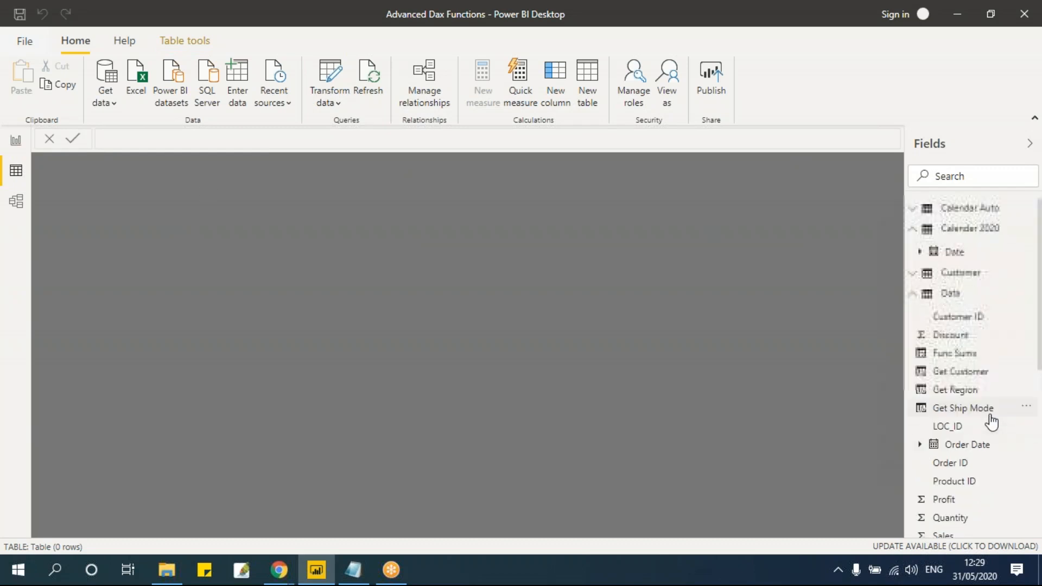
click(911, 235)
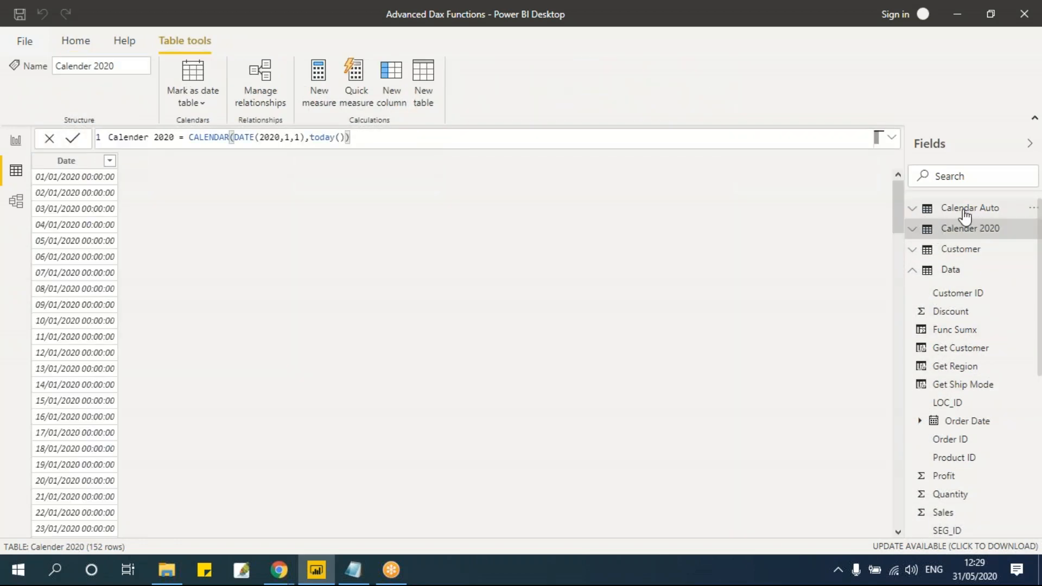
click(964, 215)
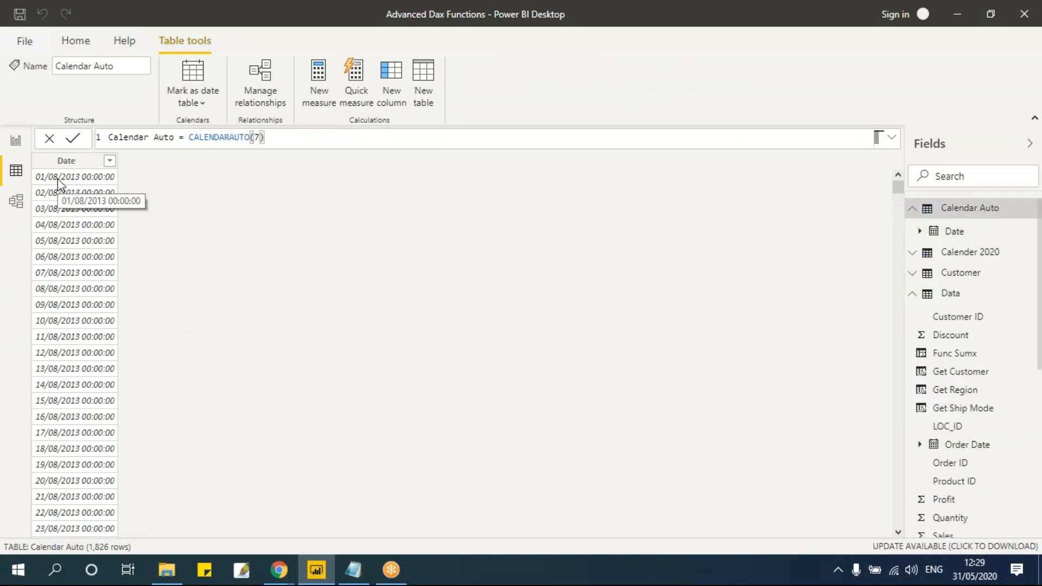
scroll(88, 347, down, 20)
scroll(88, 346, down, 20)
drag(899, 240, 904, 535)
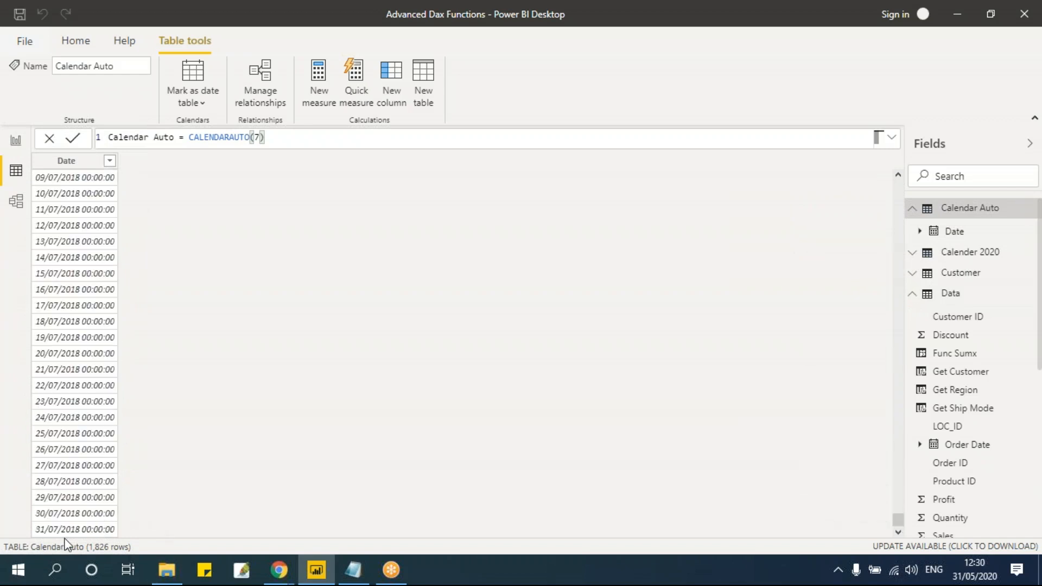
drag(895, 522, 898, 184)
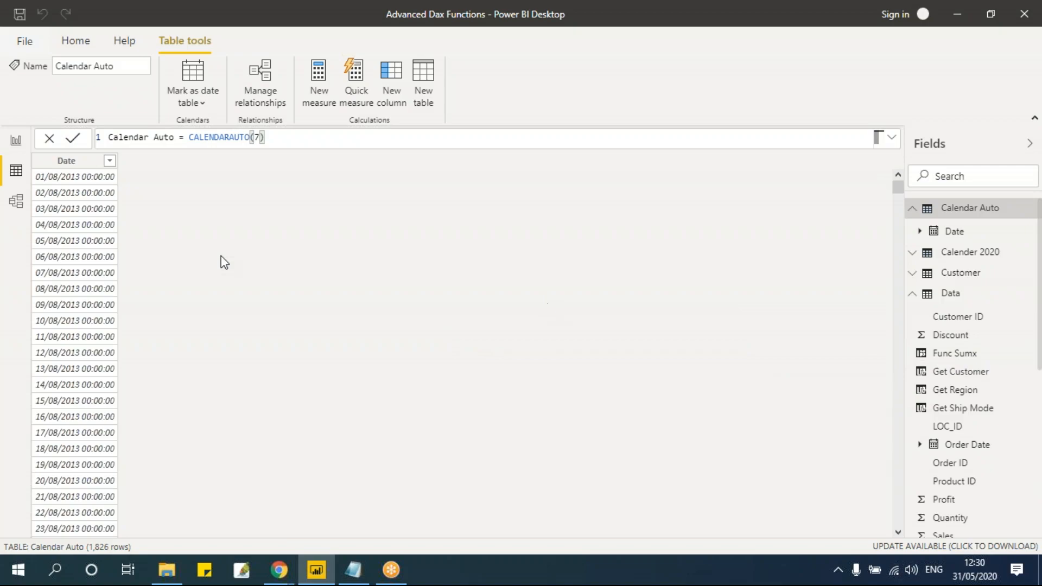
key(alt+Tab)
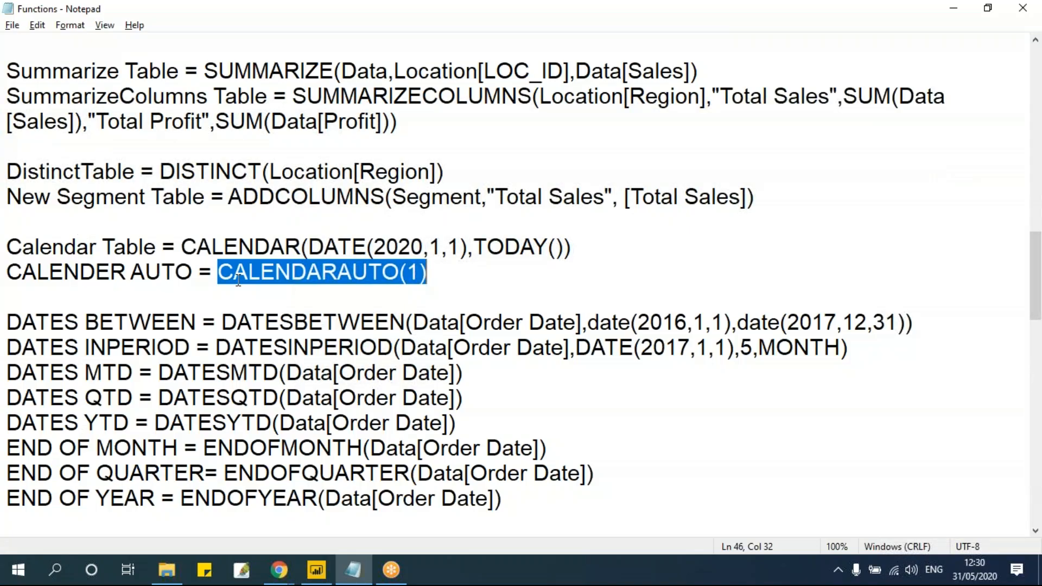
Study the DATESBETWEEN line in the Functions notes and compare it with the CALENDAR formula and the DATESINPERIOD line
click(388, 320)
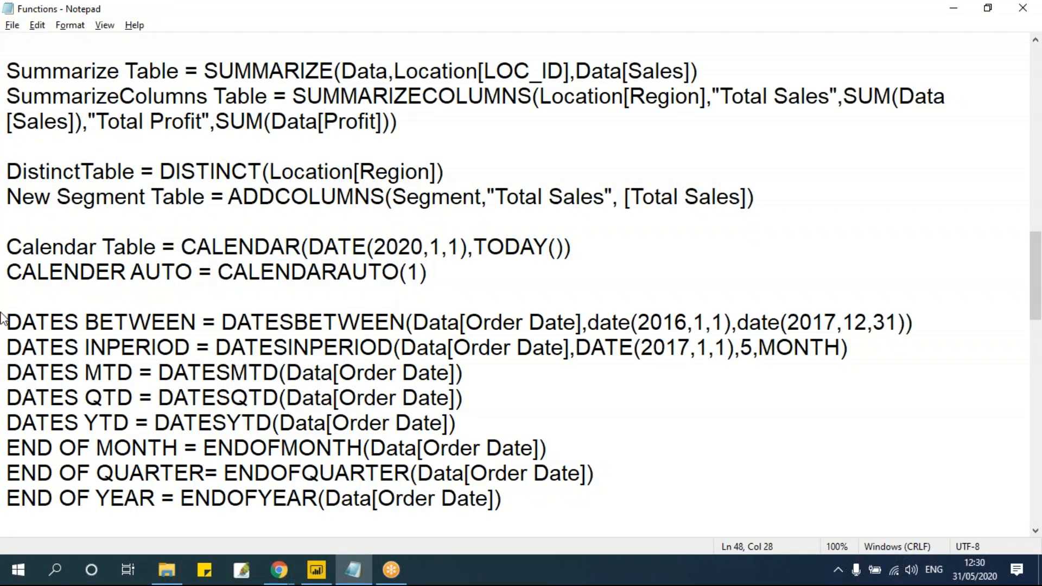
drag(11, 319, 867, 339)
click(662, 380)
click(92, 410)
click(150, 321)
click(151, 323)
click(361, 320)
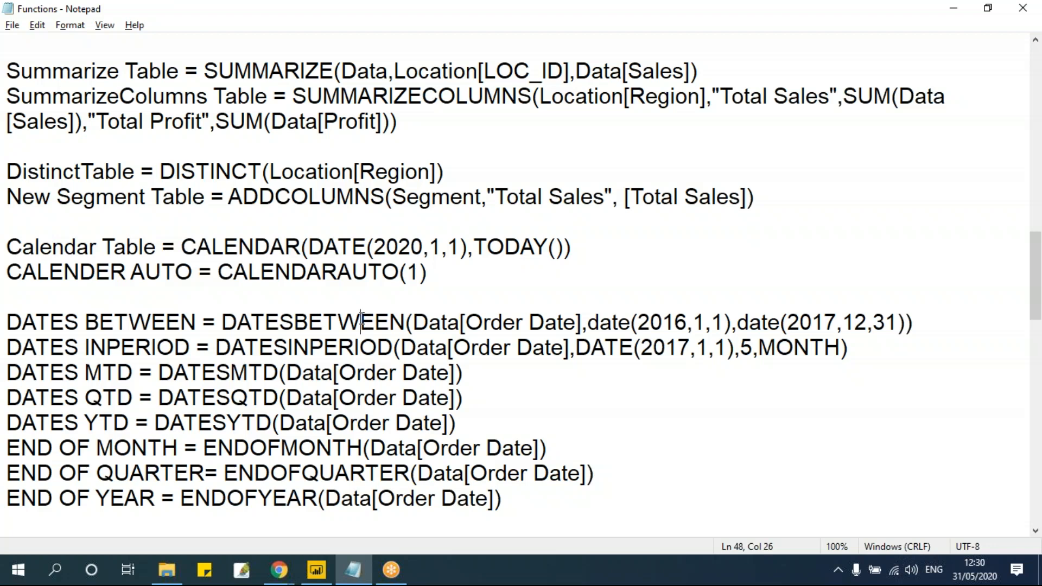
drag(181, 248, 286, 249)
click(340, 348)
drag(222, 322, 686, 322)
click(449, 363)
click(641, 348)
click(552, 347)
click(293, 322)
double_click(294, 322)
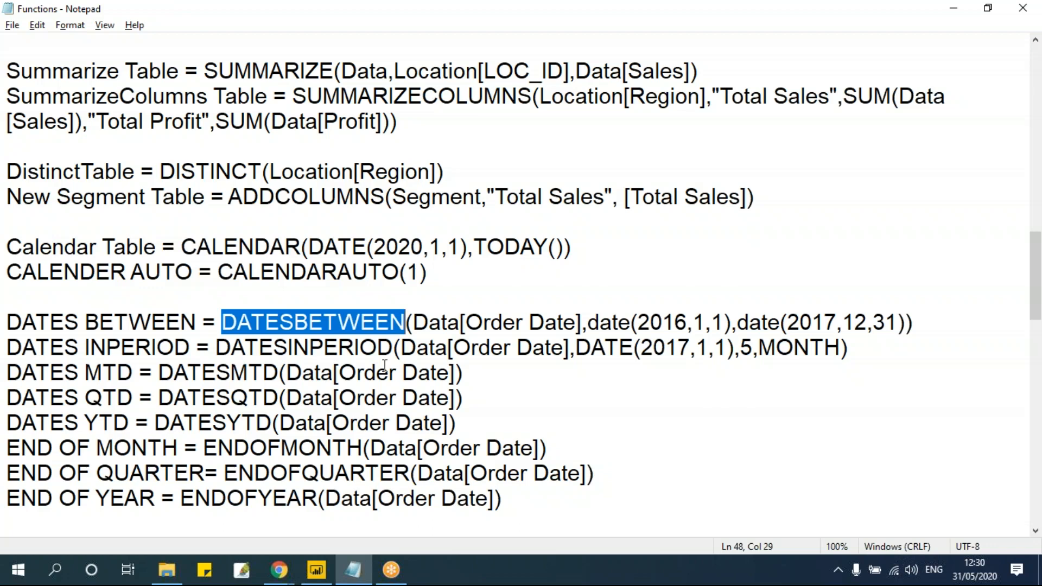
Switch to Power BI Desktop and create a calculated table named Dates Between, using DATESBETWEEN with Data[Order Date] as its dates argument
key(alt+Tab)
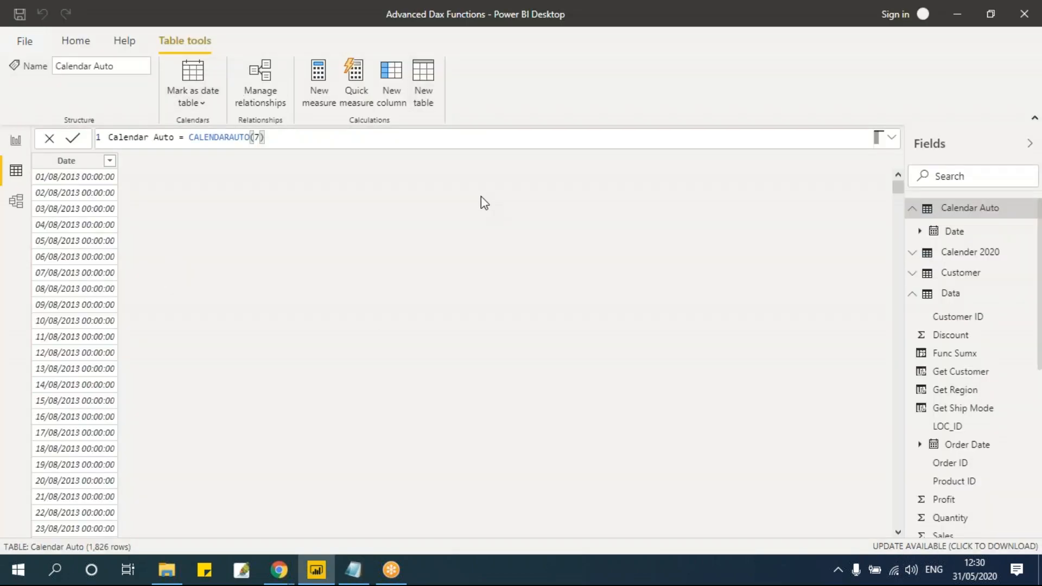
text(Dates B)
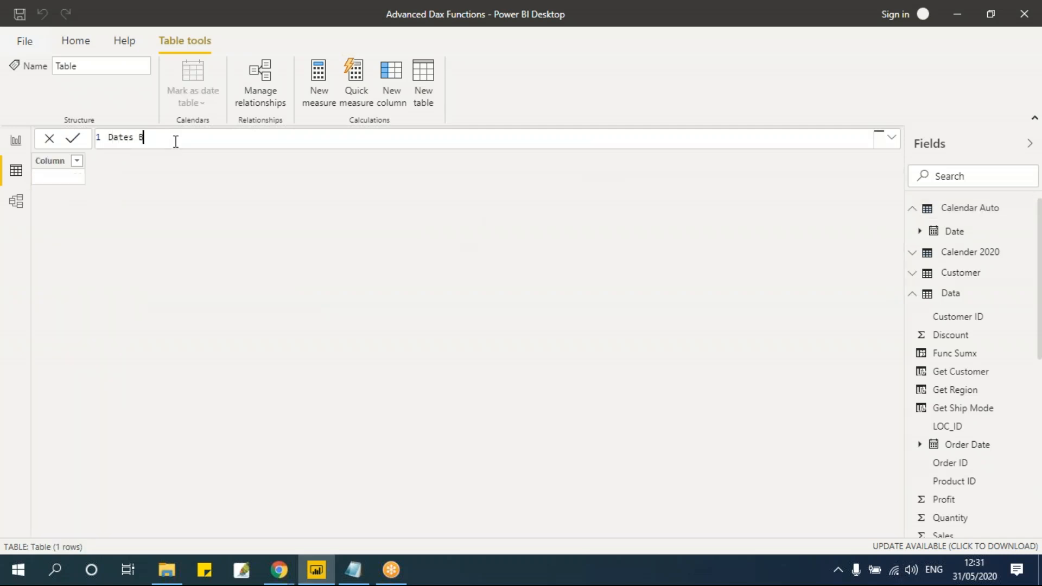
text(etween = date)
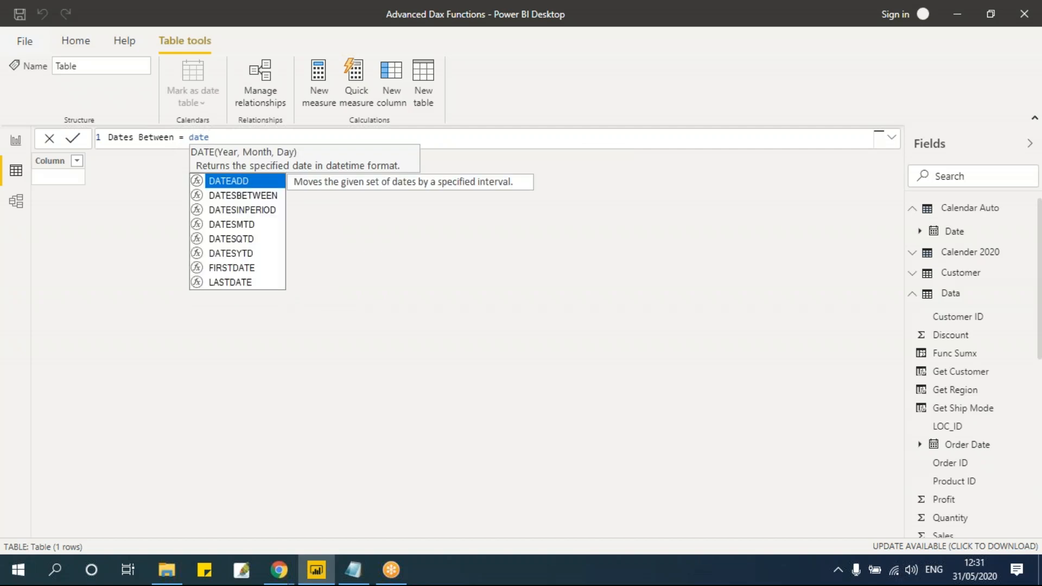
key(Down)
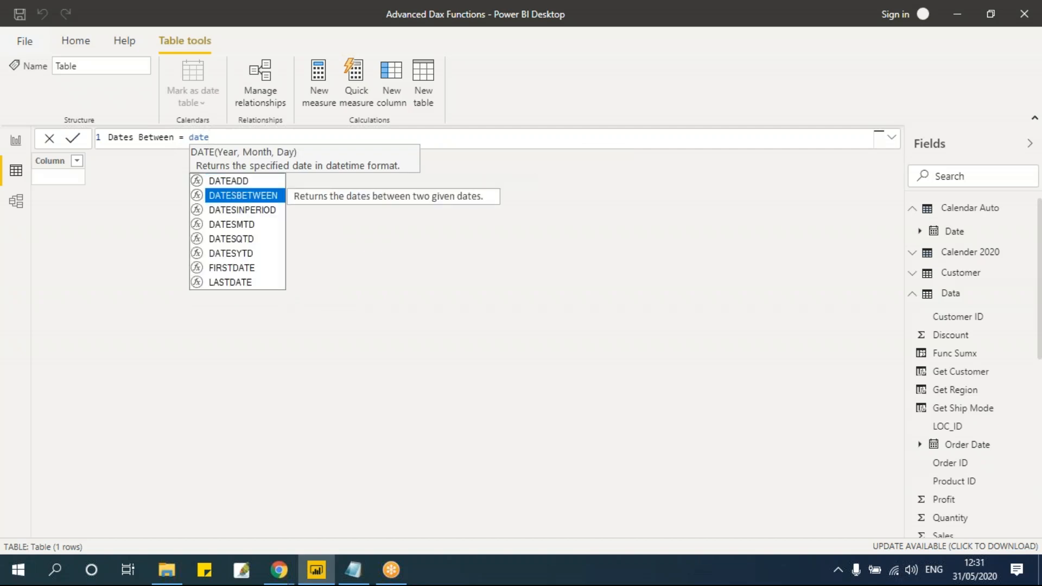
key(Tab)
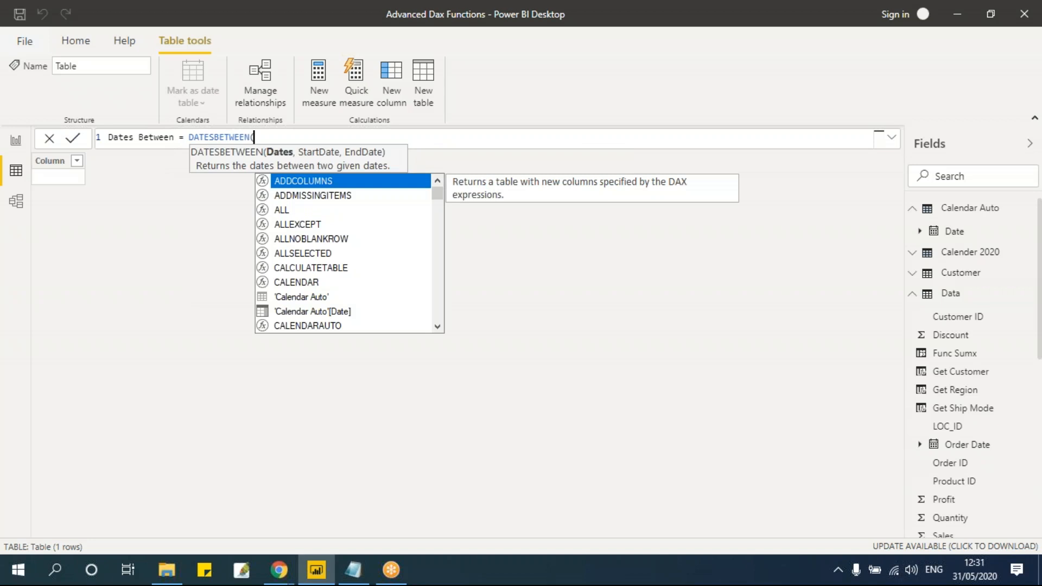
text(ord)
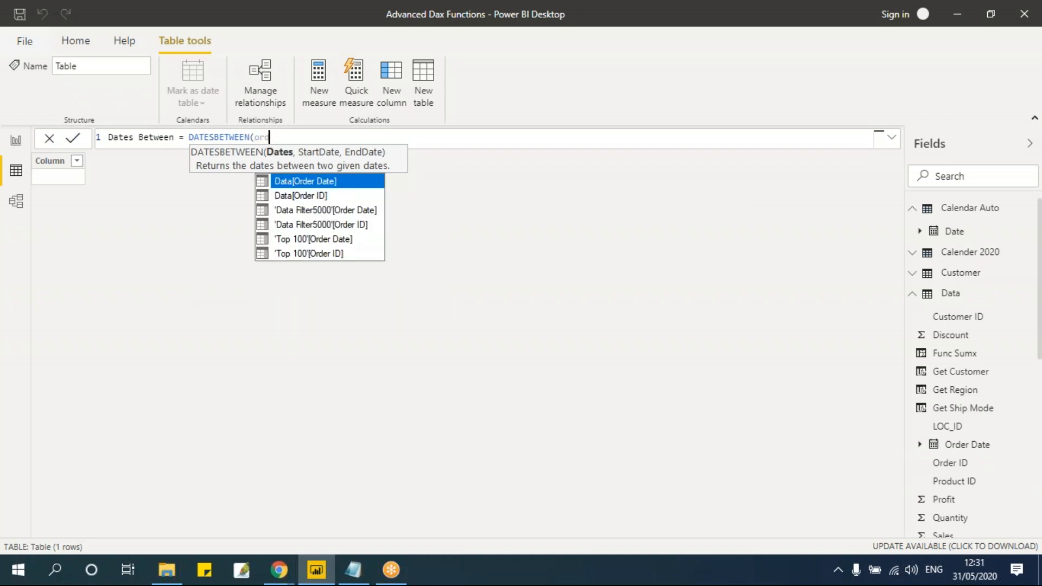
key(Tab)
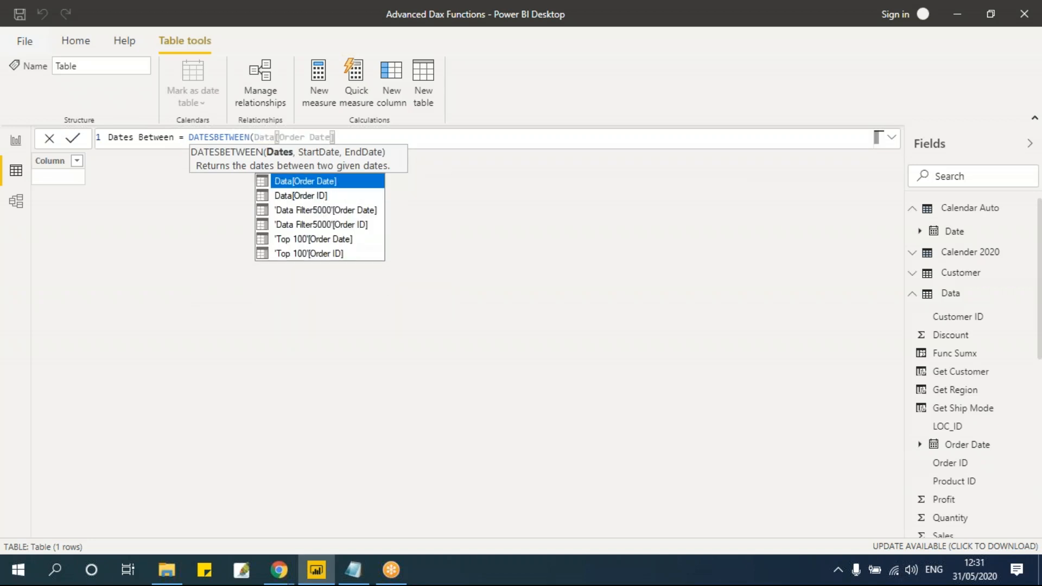
text(,)
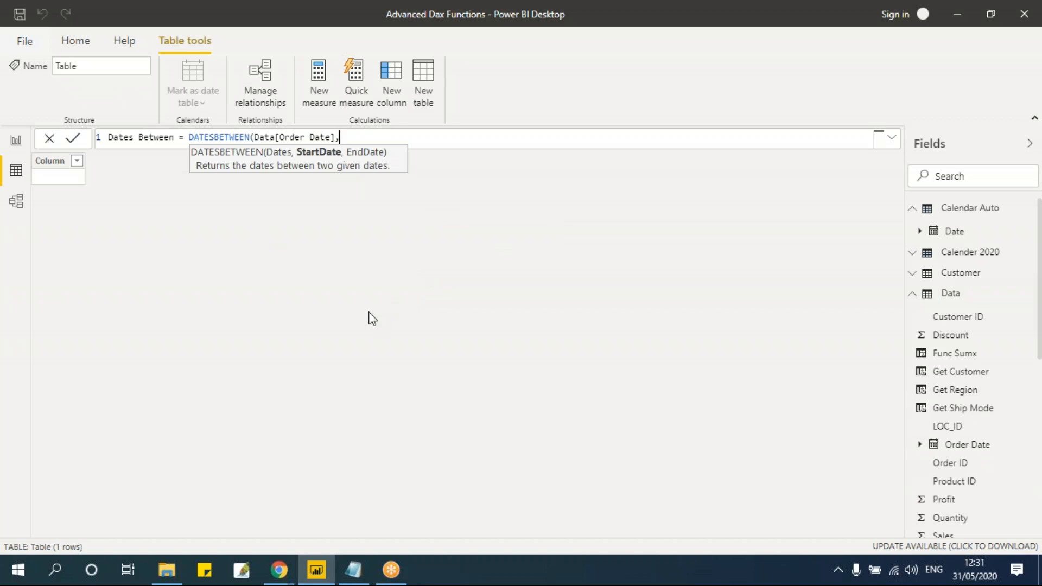
Complete the Dates Between formula with start date DATE(2017,1,1) and end date DATE(2017,12,31), and commit it
text(DATE(2017)
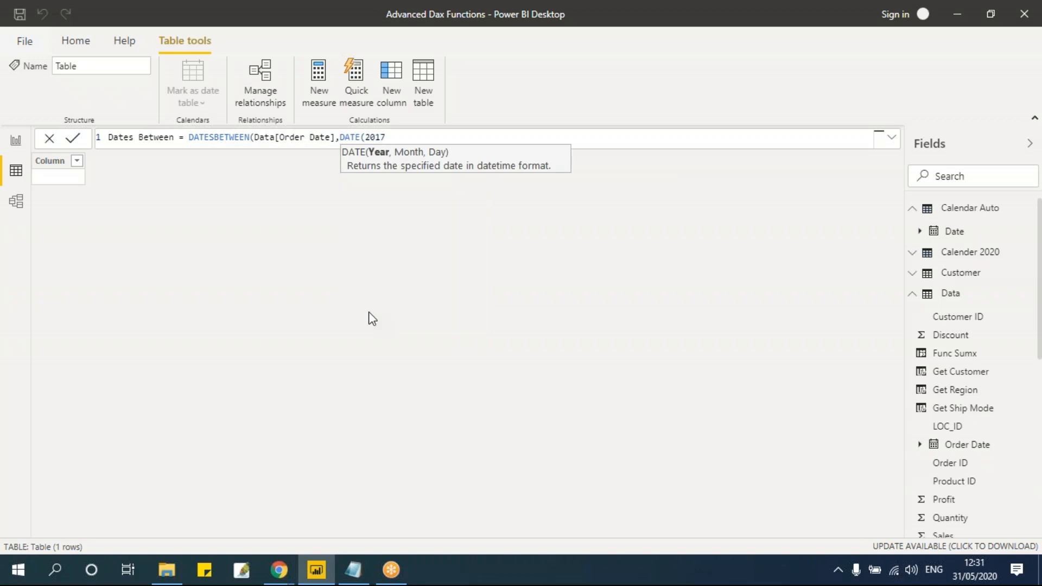
text(,1,1))
text(,DATE()
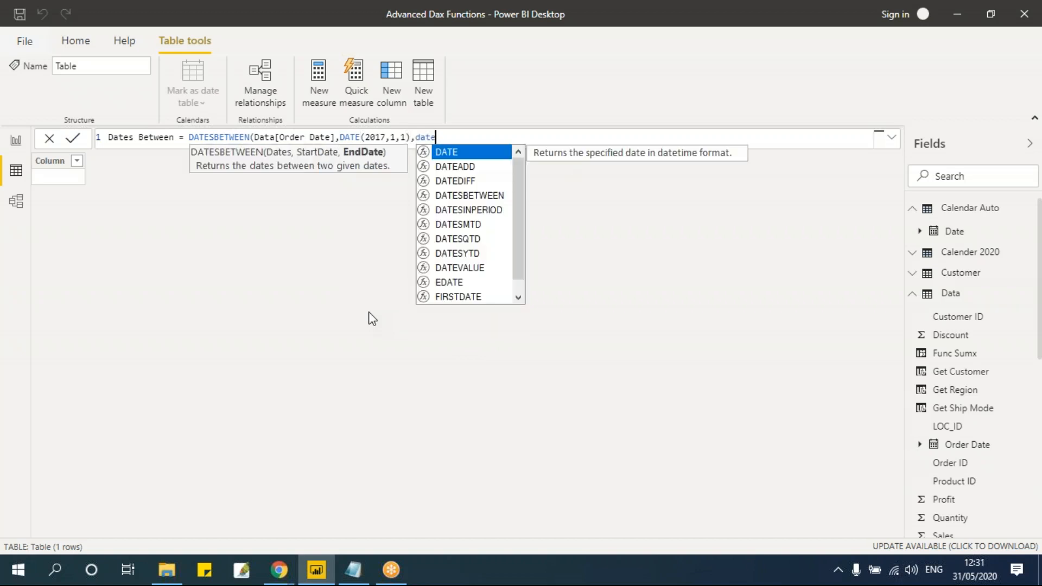
text(2017,)
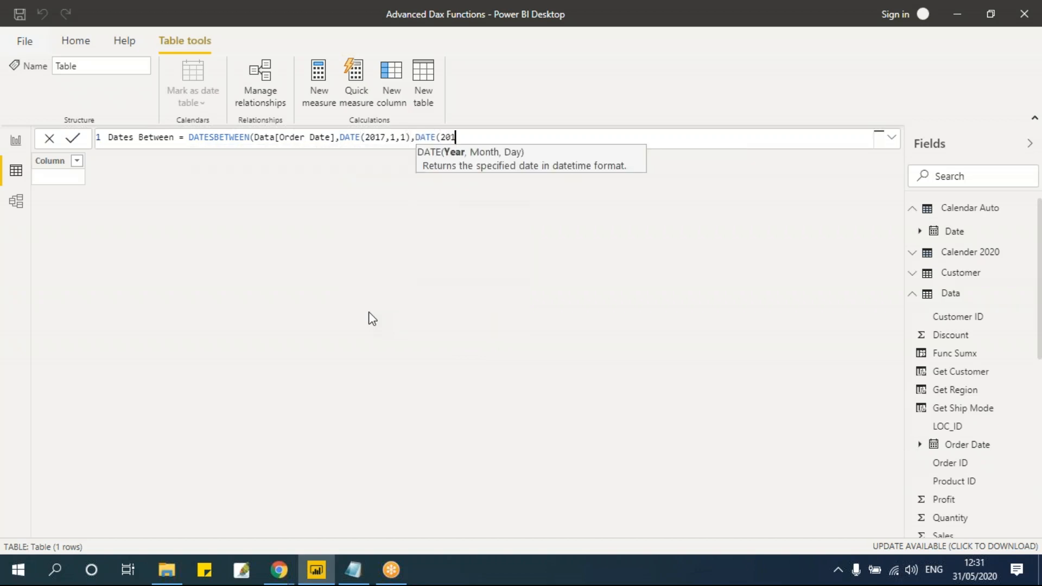
text(12,)
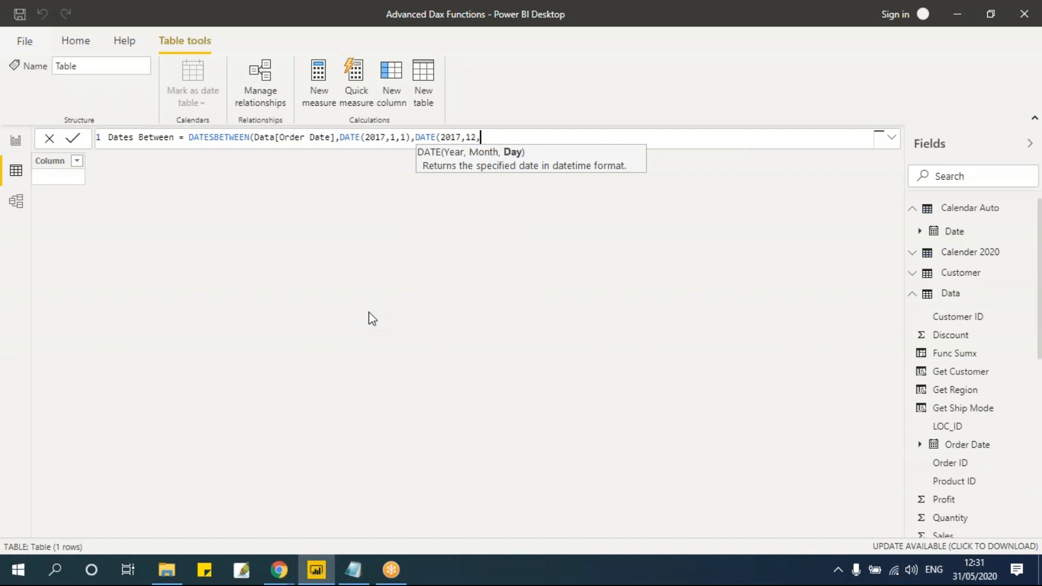
text(31)))
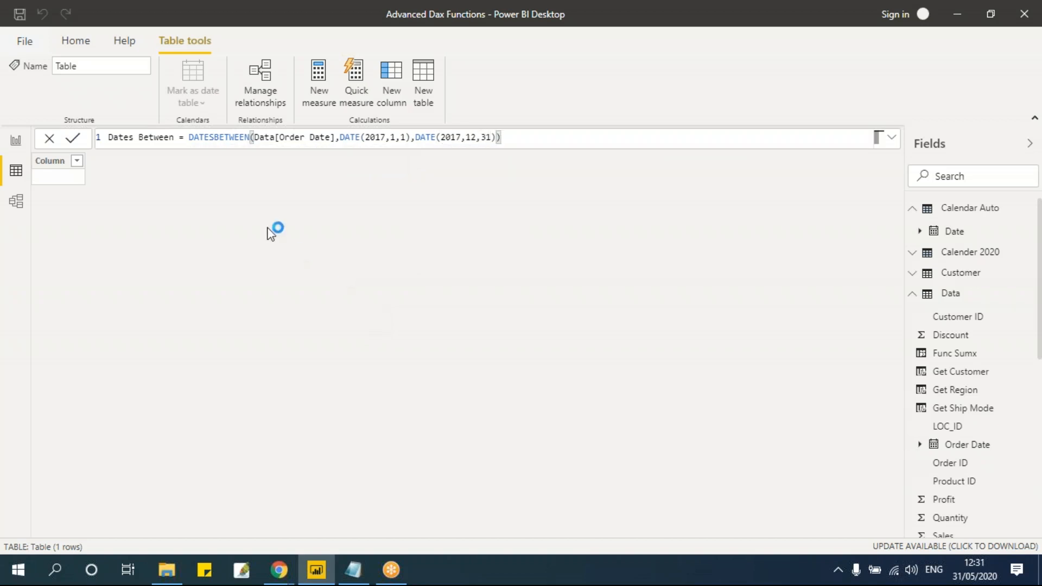
key(Return)
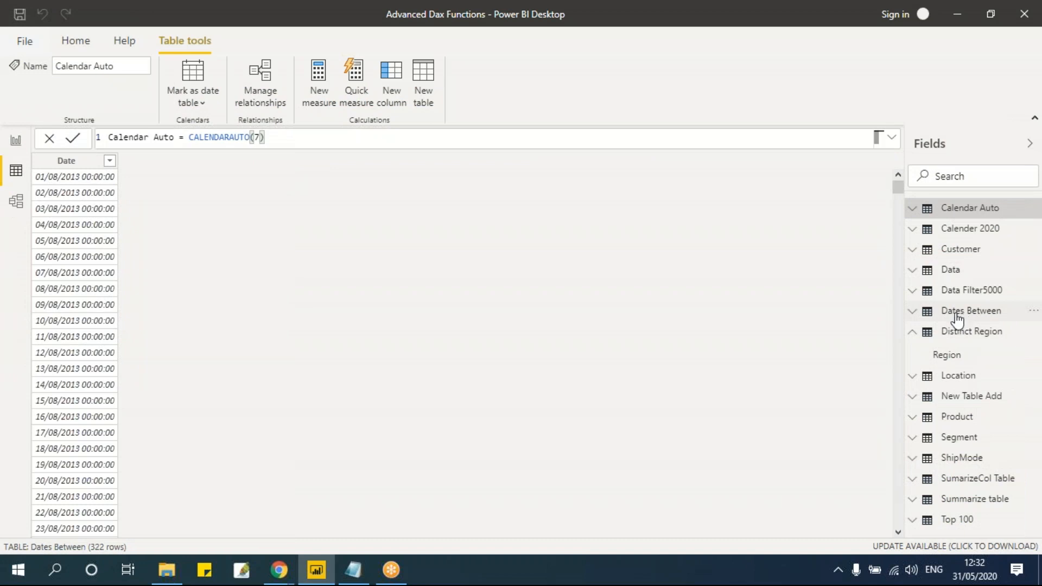
Open the Dates Between table to review its order dates, consult the Notepad notes, and return to Power BI Desktop
click(957, 316)
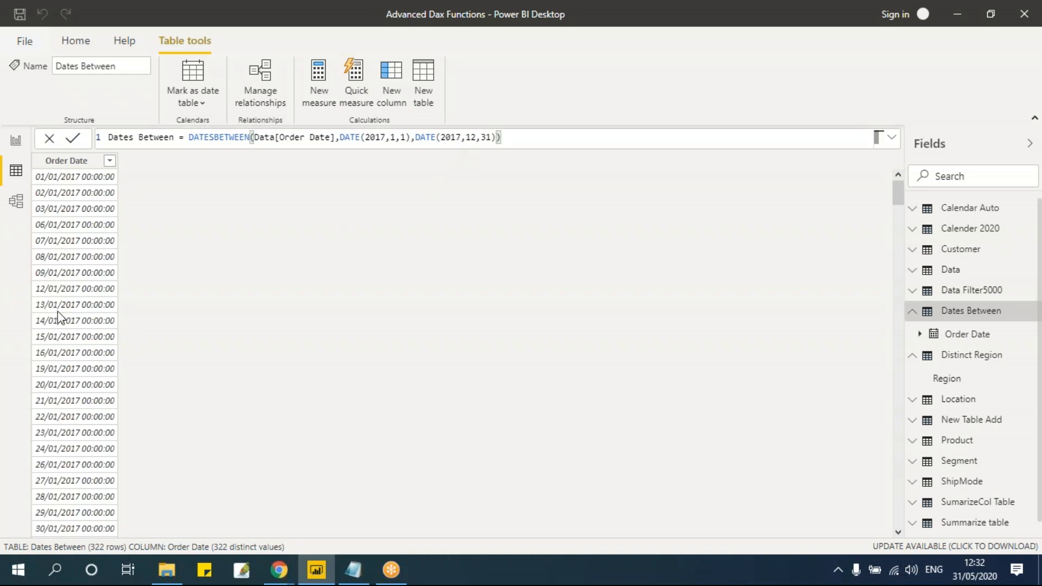
click(279, 153)
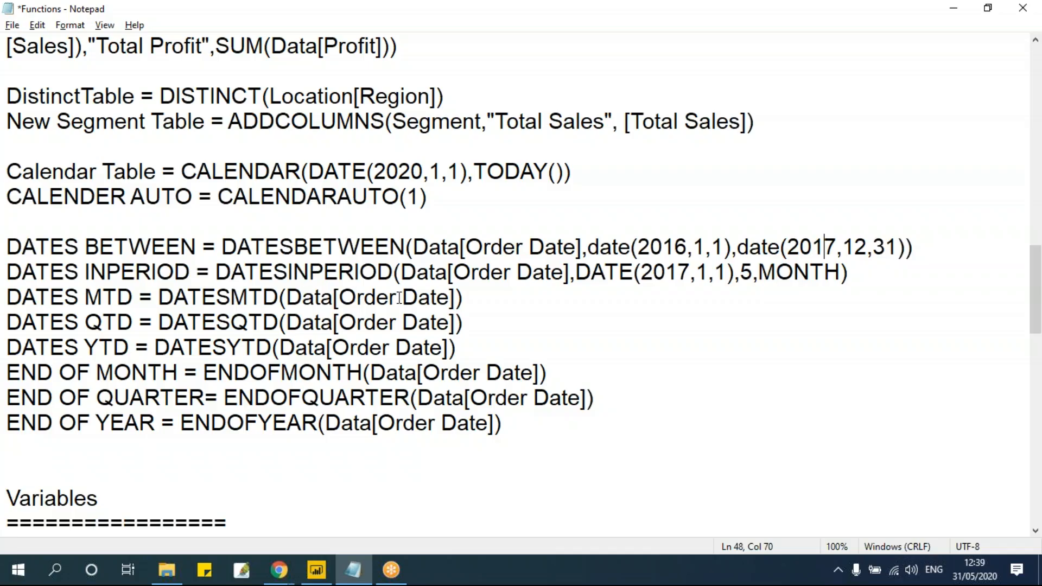
key(alt+Tab)
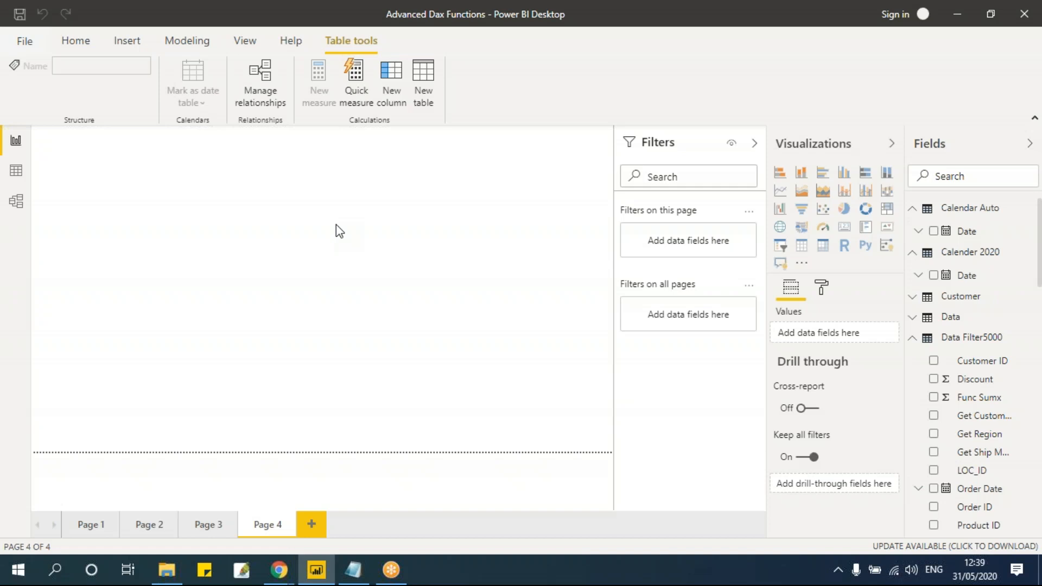
Return to the table data view, create another calculated table and name it Dates in Period in its formula
click(16, 171)
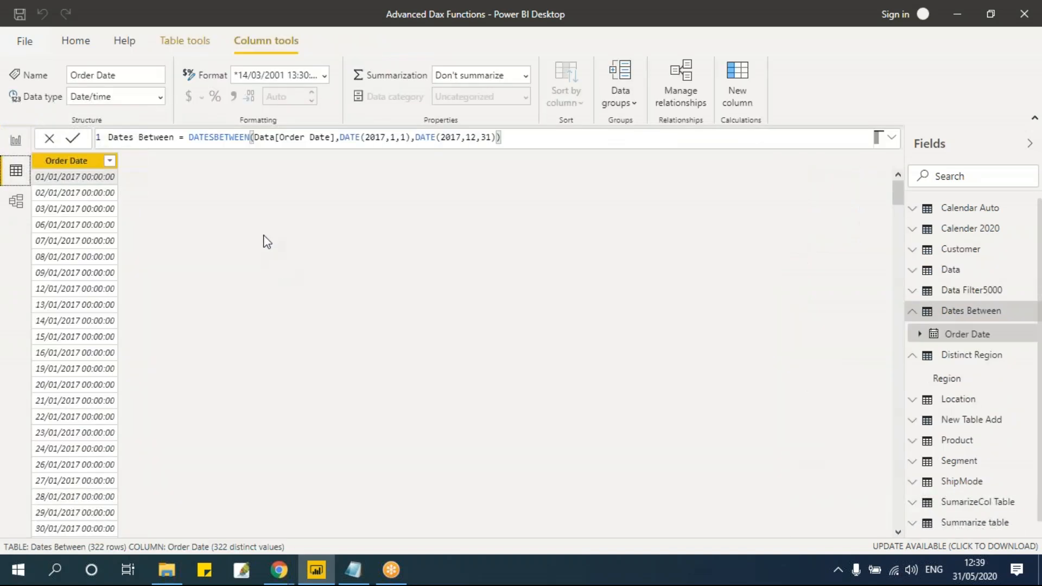
click(196, 33)
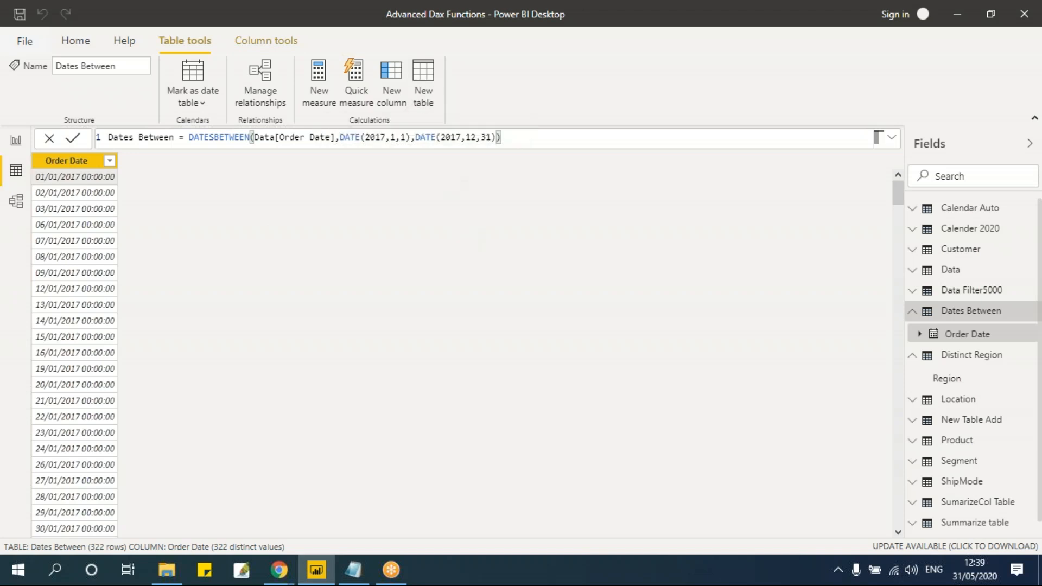
key(Return)
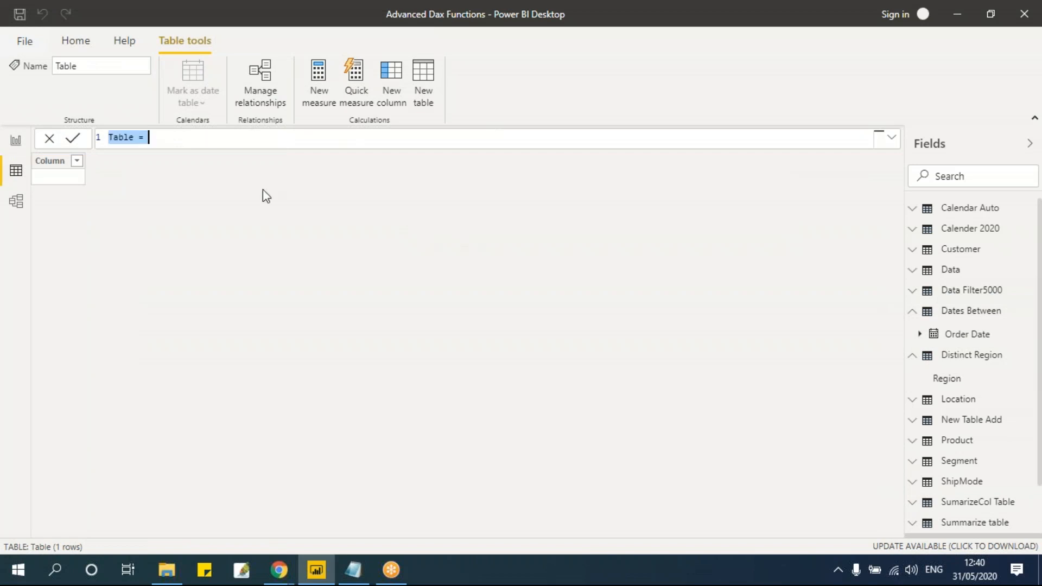
click(148, 138)
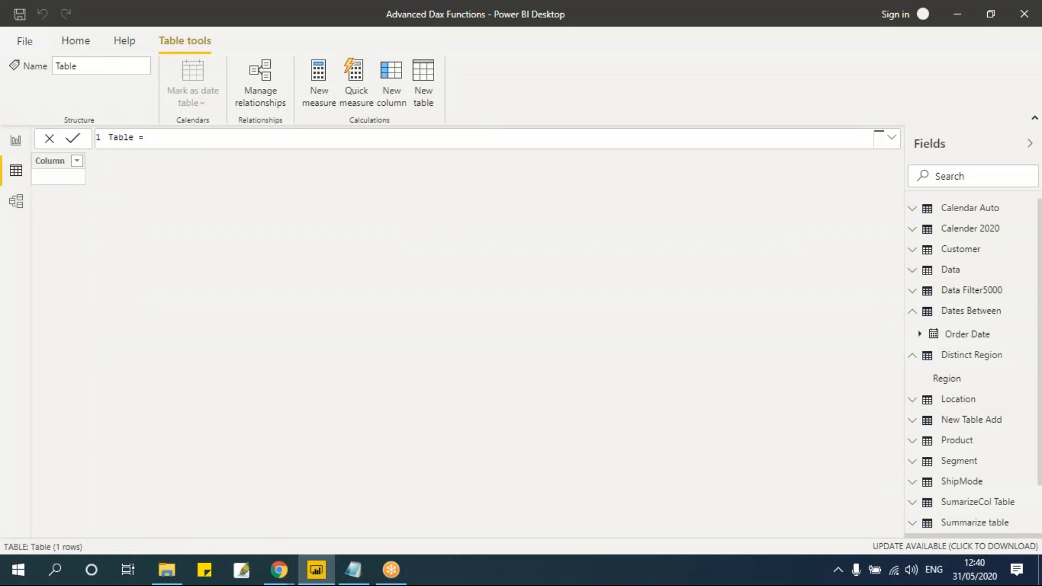
key(ctrl+a)
key(BackSpace)
text(Dates in Period = )
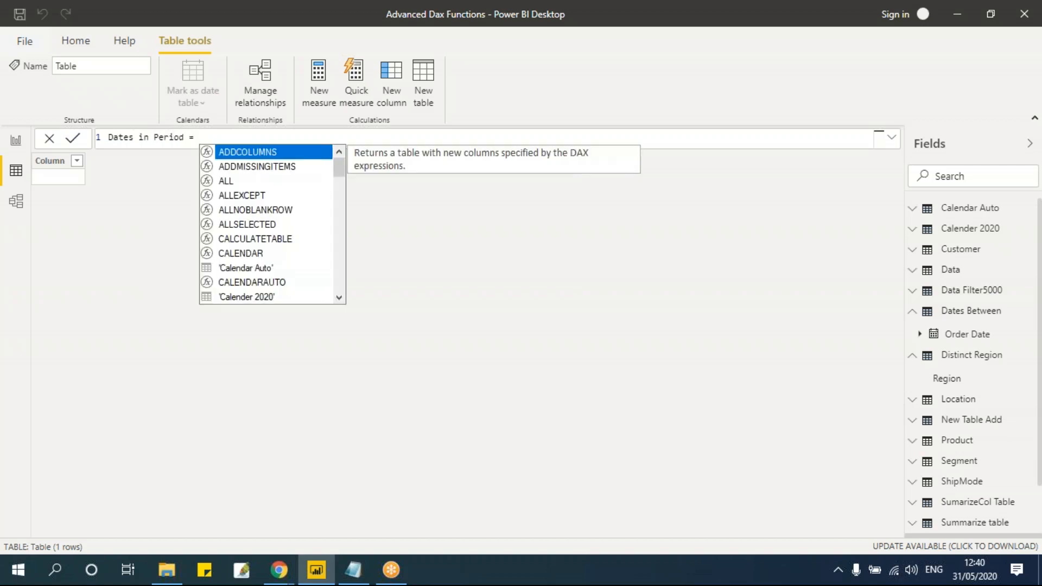
Start the Dates in Period expression with DATESINPERIOD, using Data[Order Date] as the dates argument
text(a)
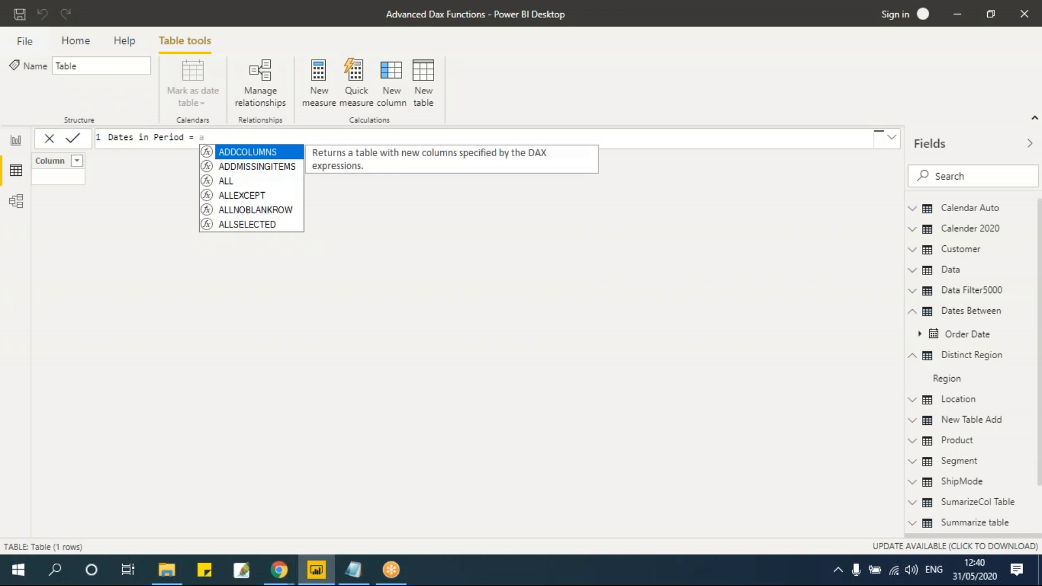
key(BackSpace)
text(date)
key(Down)
key(Down)
key(Down)
key(Tab)
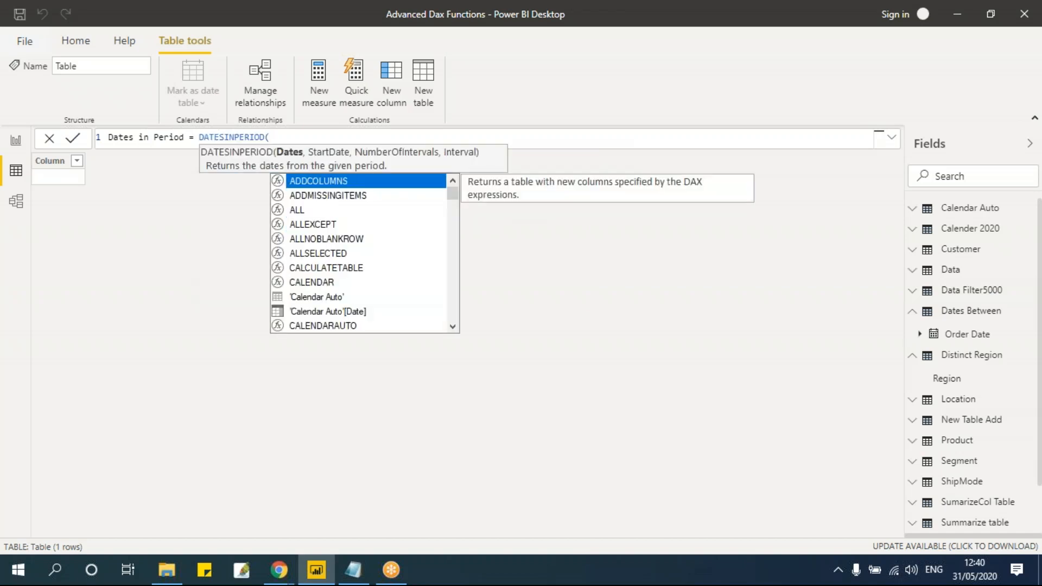
text(ord)
key(Tab)
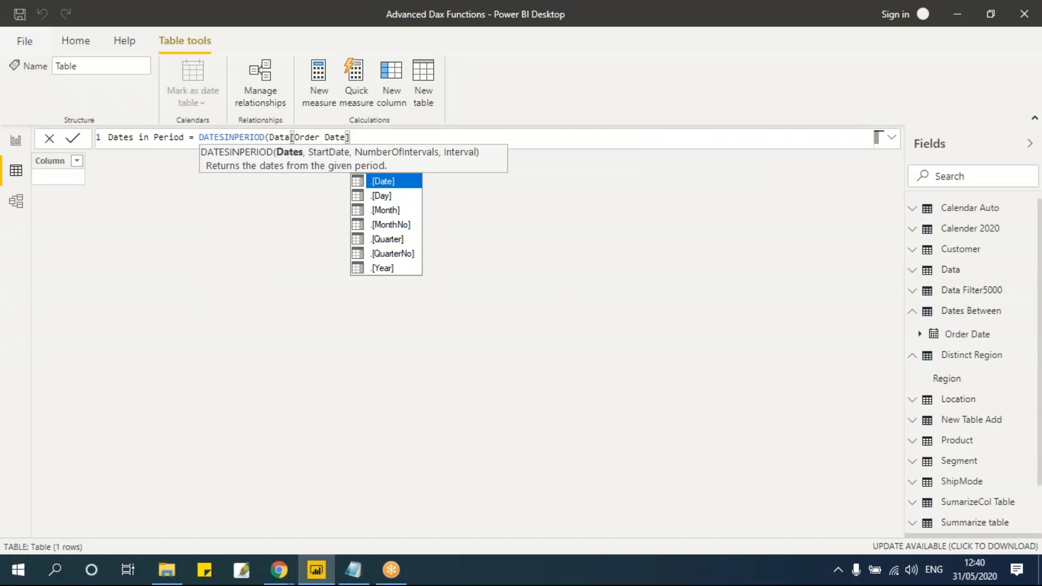
text(,)
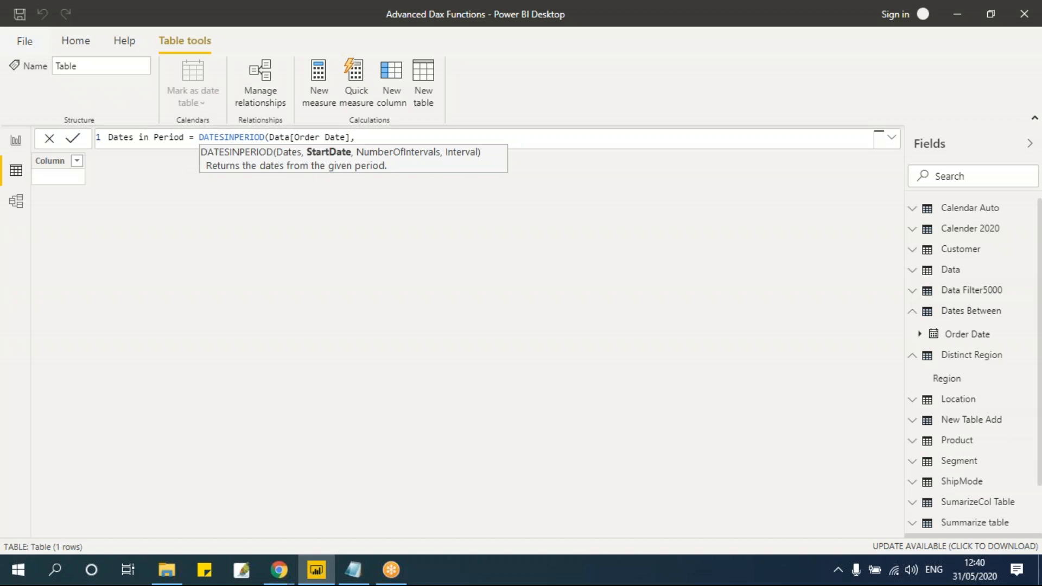
Enter DATE(2017,1,1) as the start date of the DATESINPERIOD function
text(DATE()
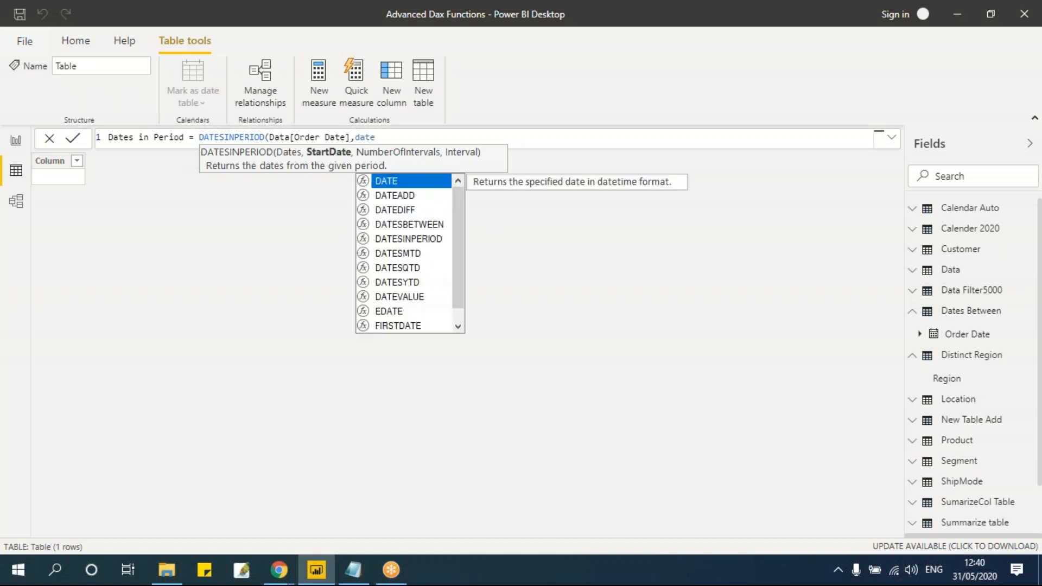
text(2017)
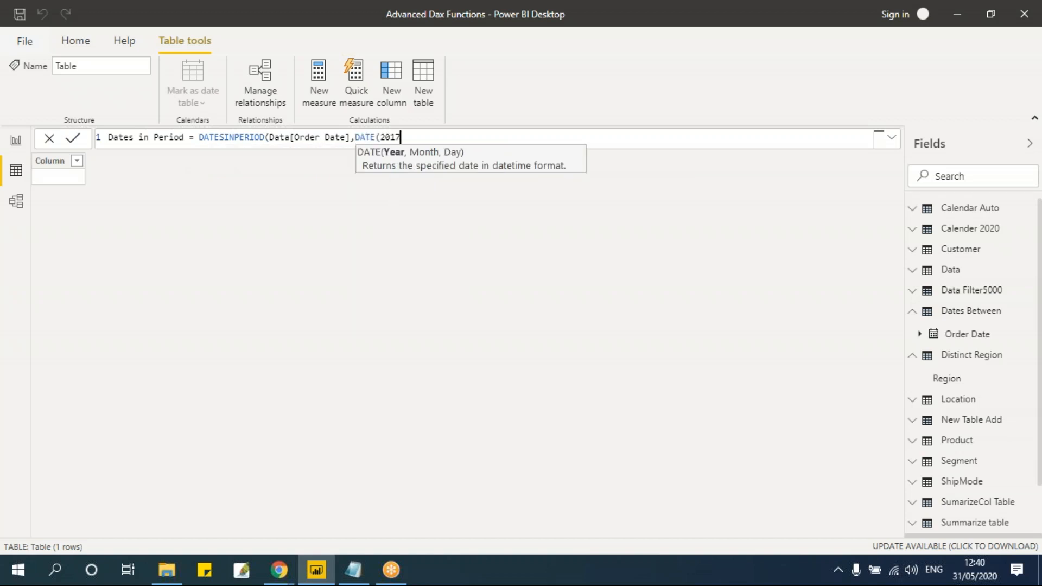
text(,1,1),)
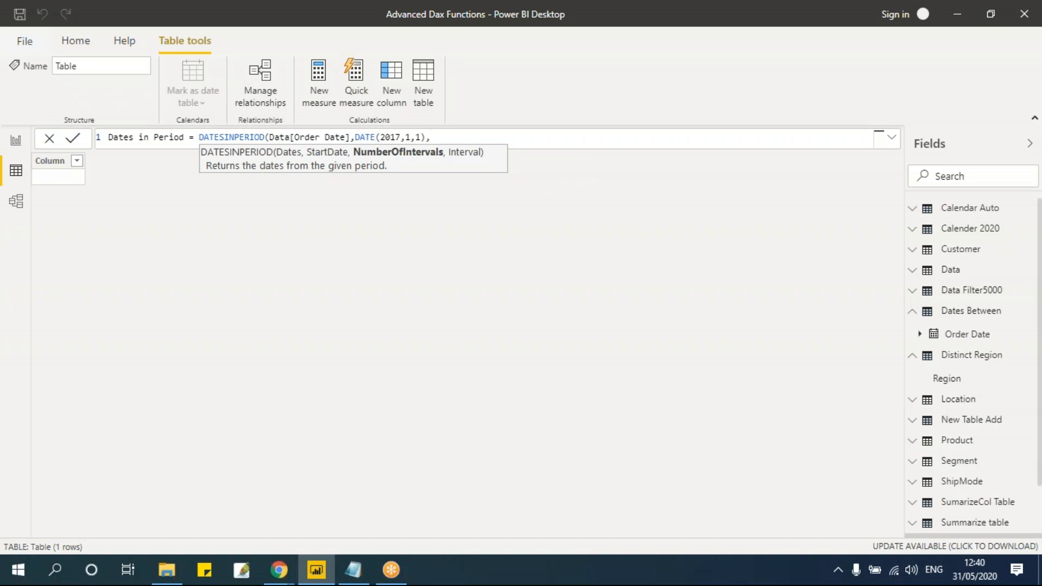
Set the number of intervals to 3 and choose MONTH as the interval of the DATESINPERIOD function
text(3,)
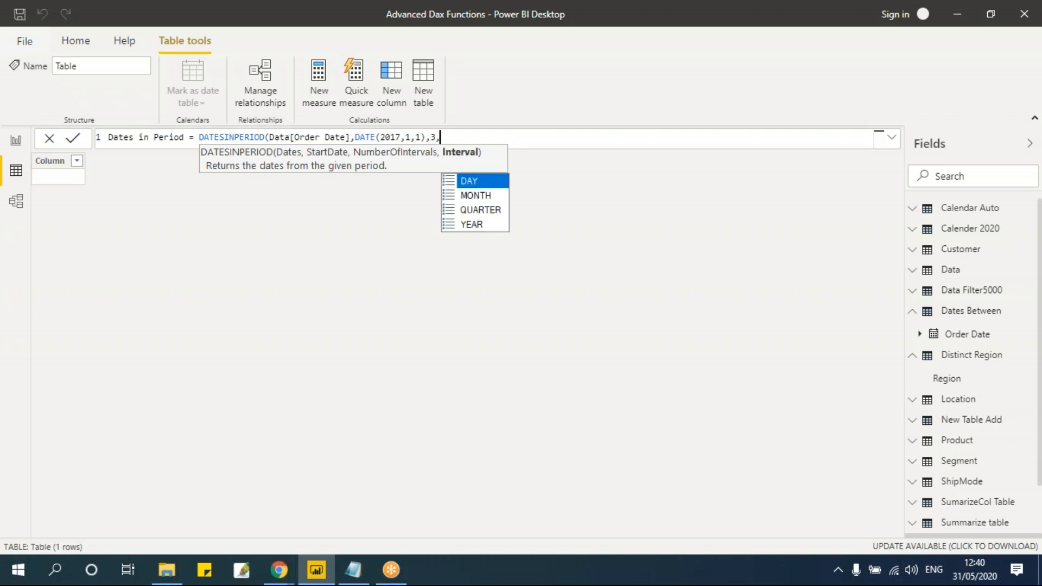
key(Down)
key(Down)
key(Down)
key(Up)
key(Up)
key(Up)
key(Down)
key(Up)
key(Down)
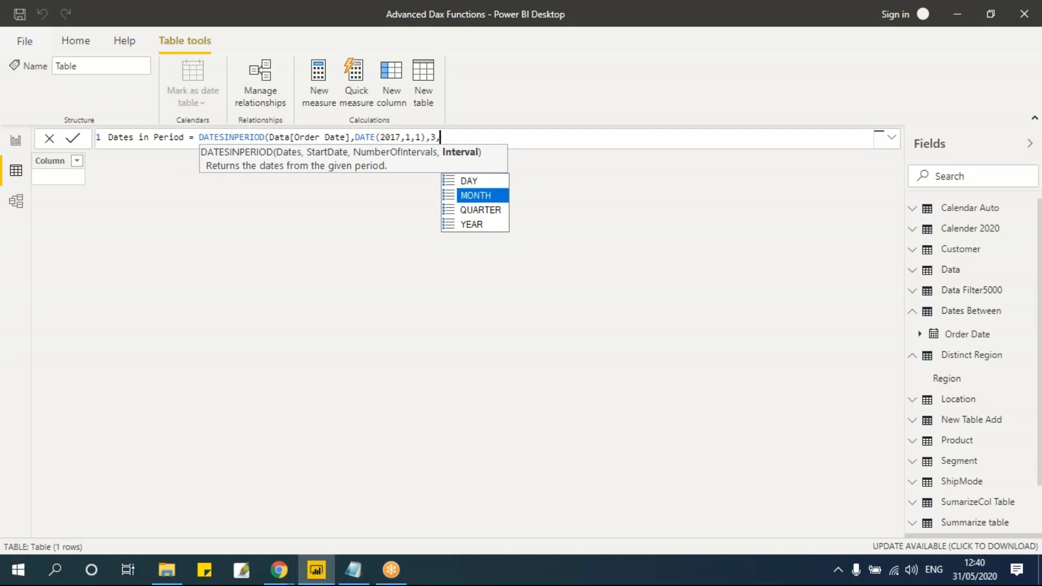
key(Tab)
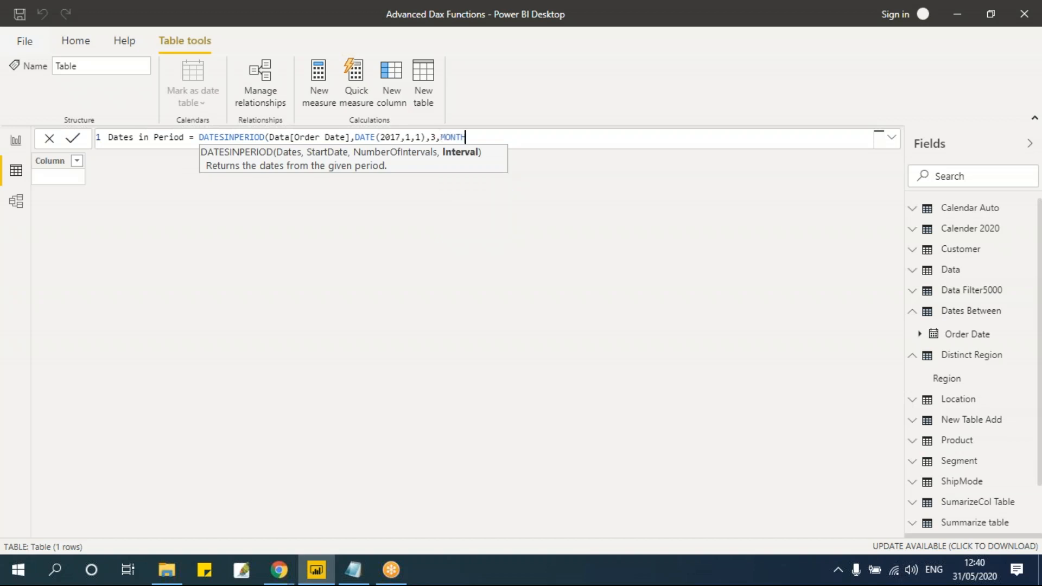
Close and commit the DATESINPERIOD formula, then open the Dates in Period table and check its rows down to the end
text())
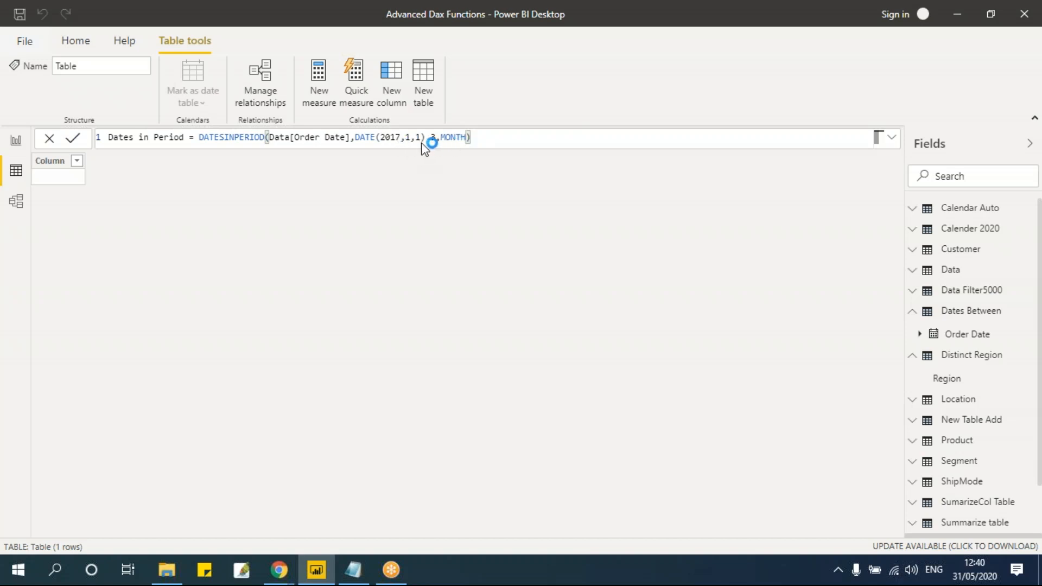
key(Return)
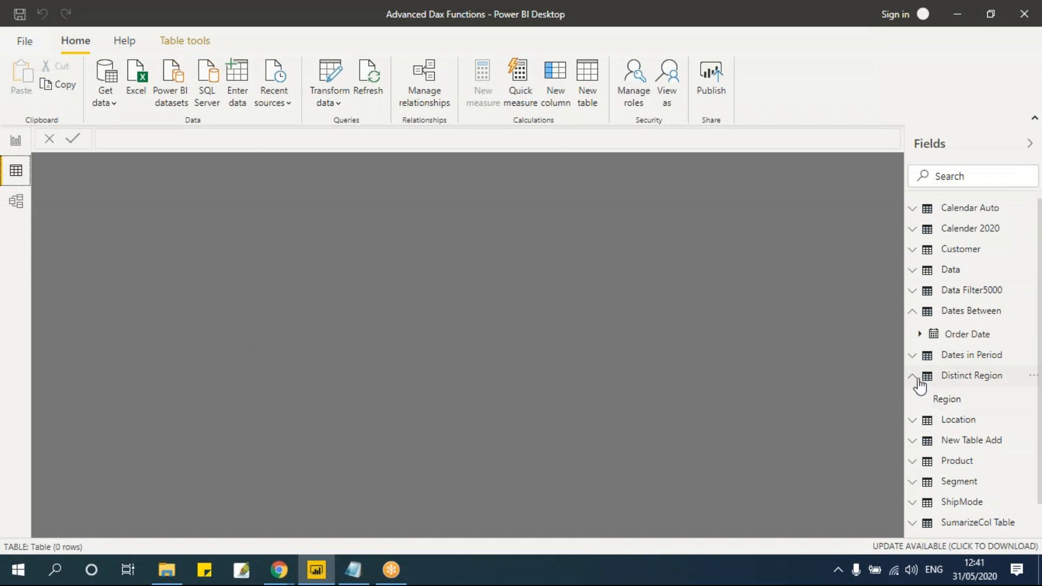
click(968, 359)
scroll(88, 249, down, 15)
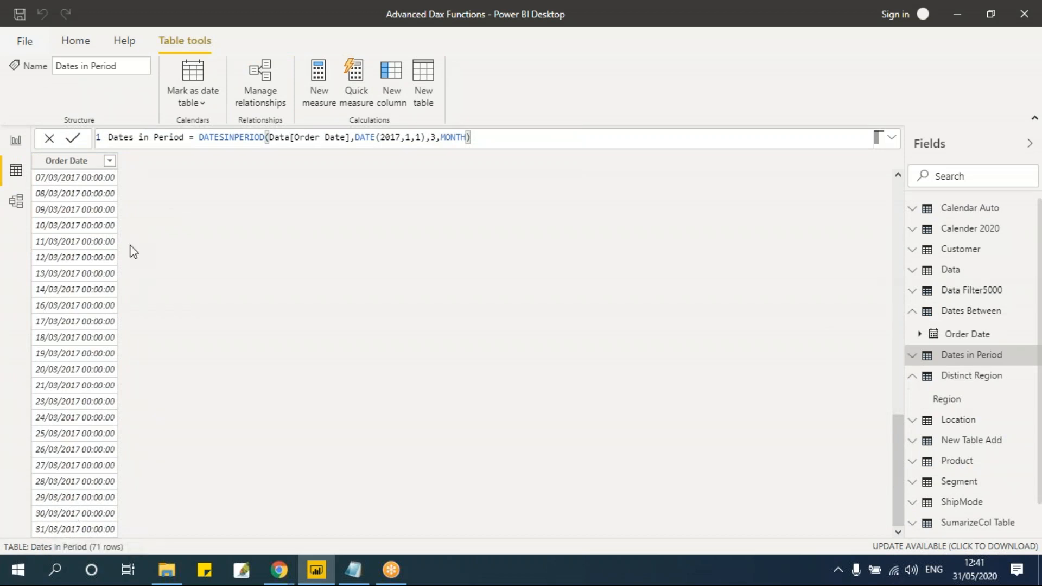
Switch to the Notepad notes and examine the DATESMTD, DATESQTD and DATESYTD formulas
key(alt+Tab)
click(239, 323)
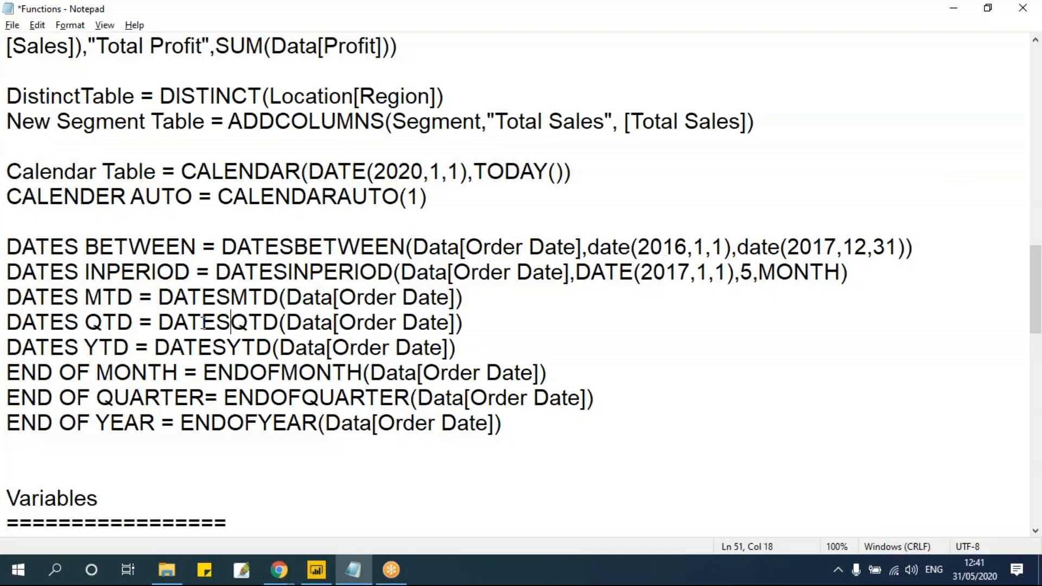
click(22, 298)
drag(8, 298, 492, 350)
click(248, 323)
click(287, 297)
click(86, 297)
double_click(87, 297)
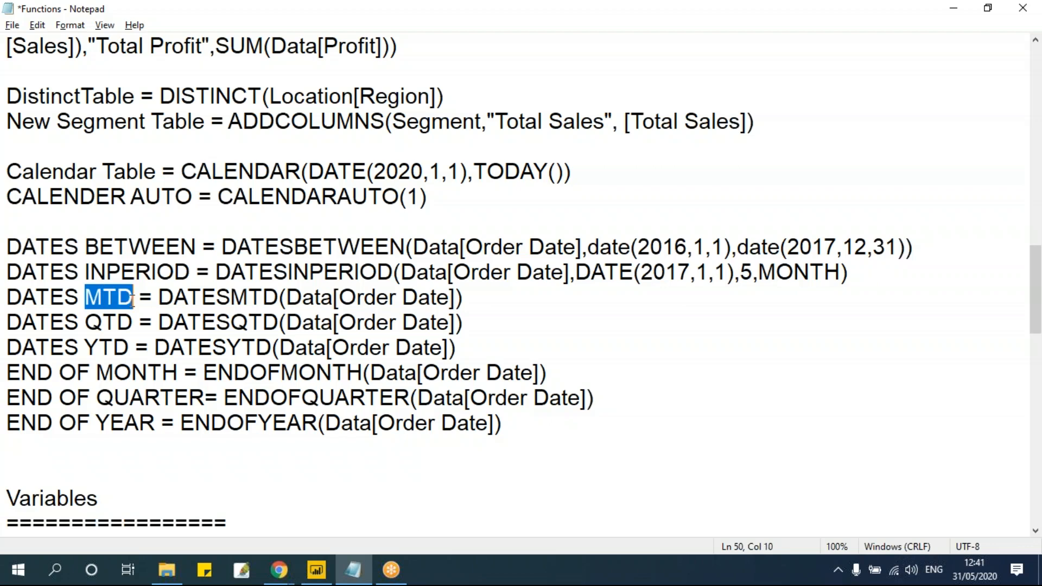
click(113, 347)
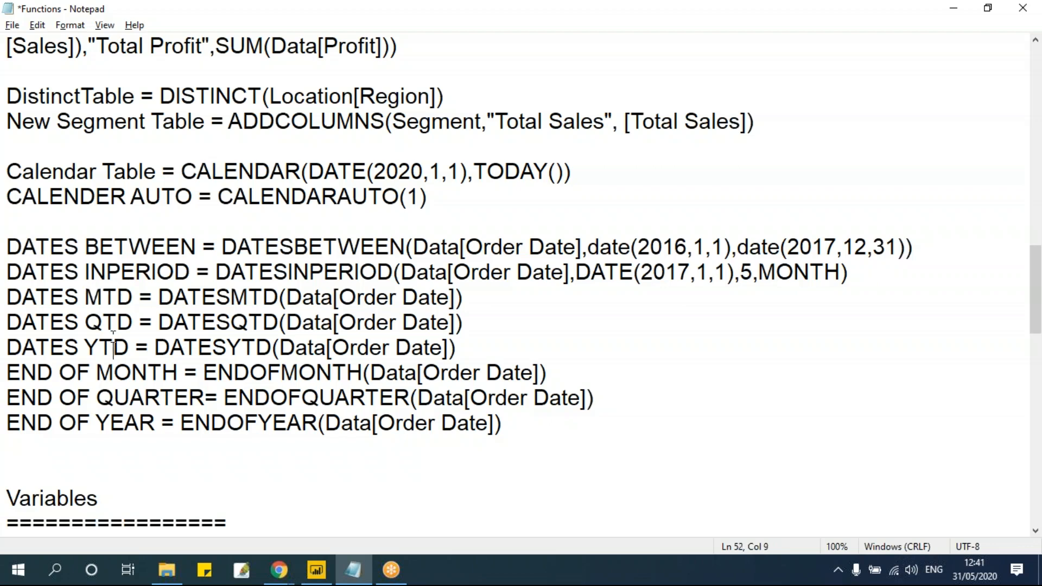
drag(80, 323, 104, 322)
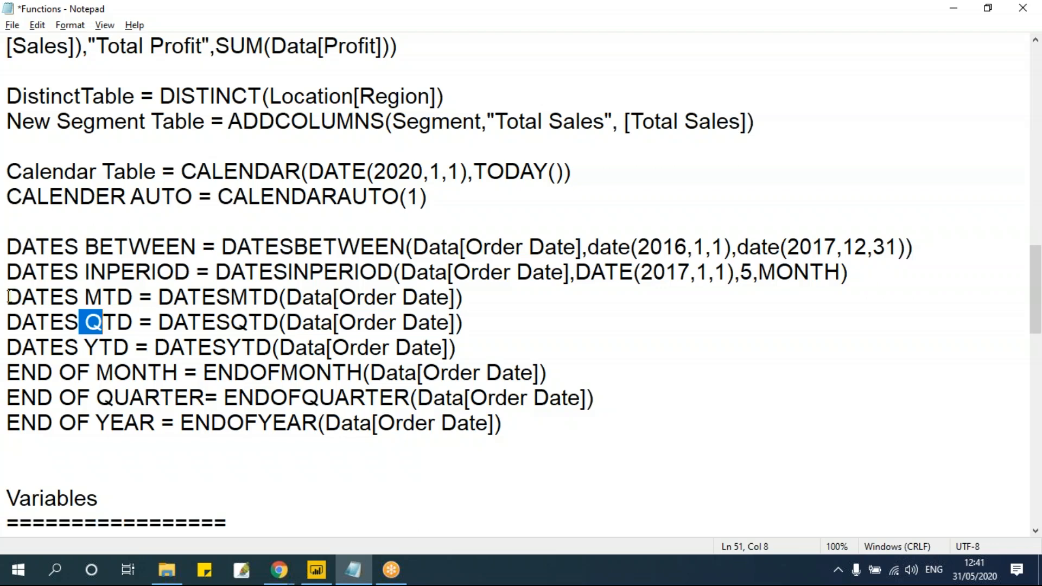
drag(8, 298, 457, 346)
click(368, 321)
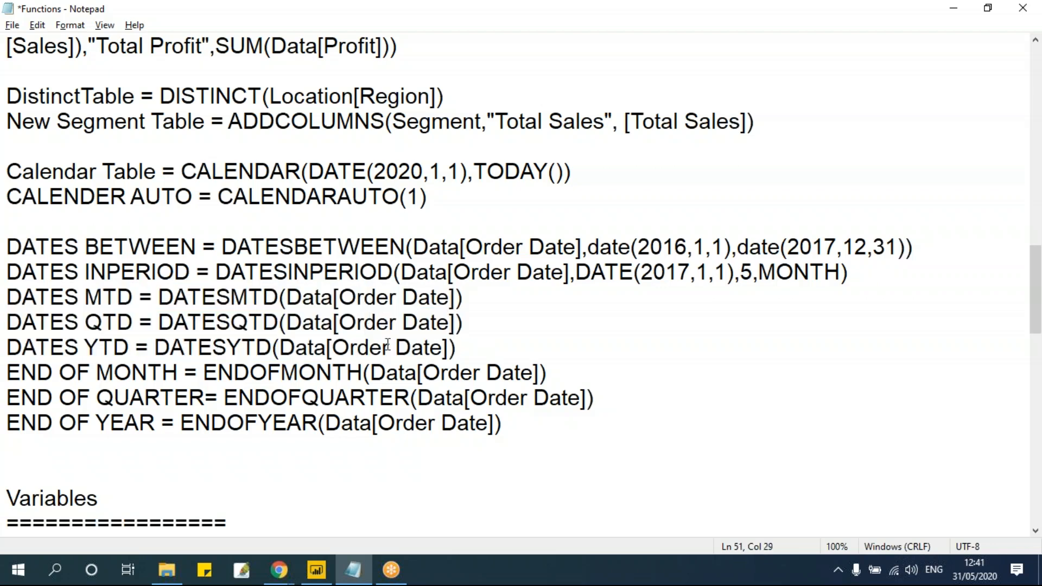
Examine the ENDOFMONTH, ENDOFQUARTER and ENDOFYEAR formulas in the Notepad notes
scroll(387, 346, down, 1)
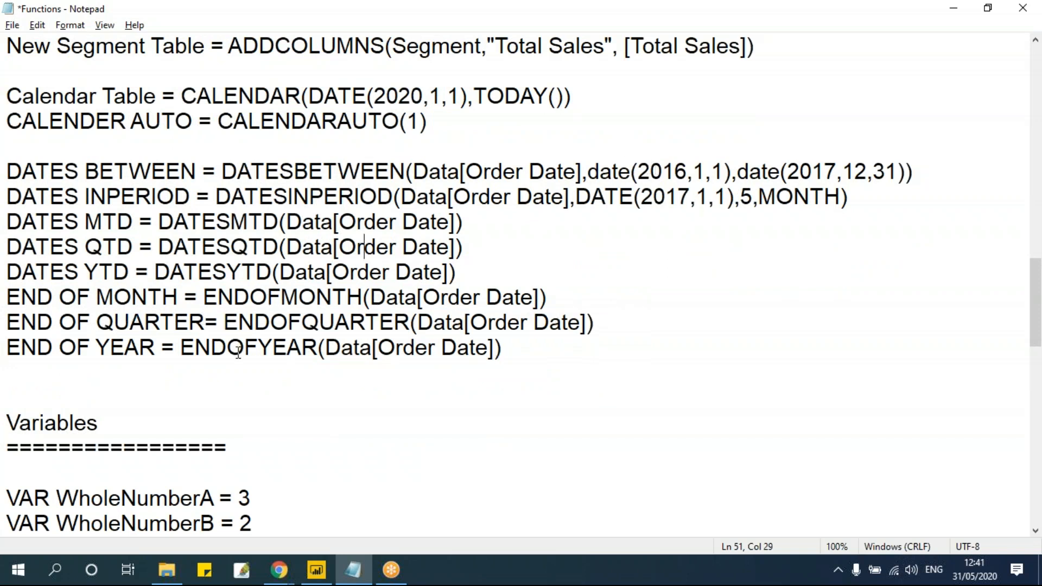
key(alt+Tab)
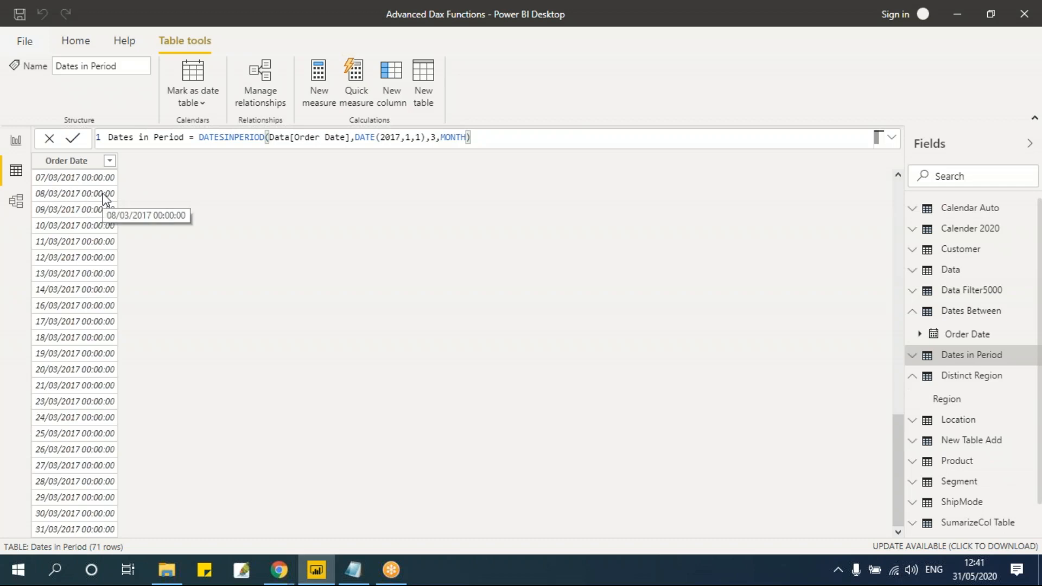
key(alt+Tab)
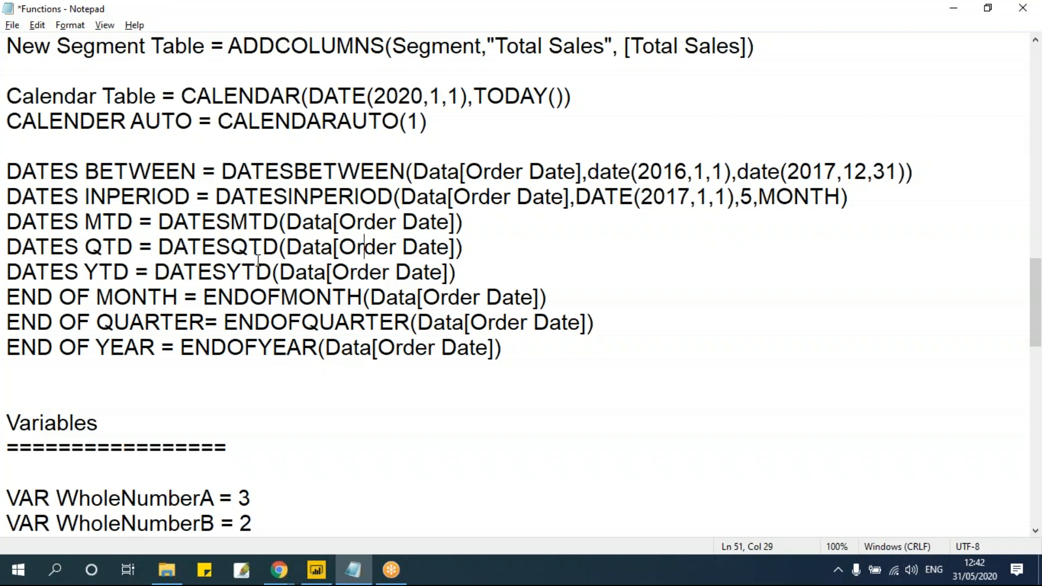
click(138, 346)
mouse_move(620, 359)
mouse_down()
mouse_move(8, 323)
mouse_move(8, 301)
mouse_move(616, 349)
mouse_move(642, 362)
mouse_up()
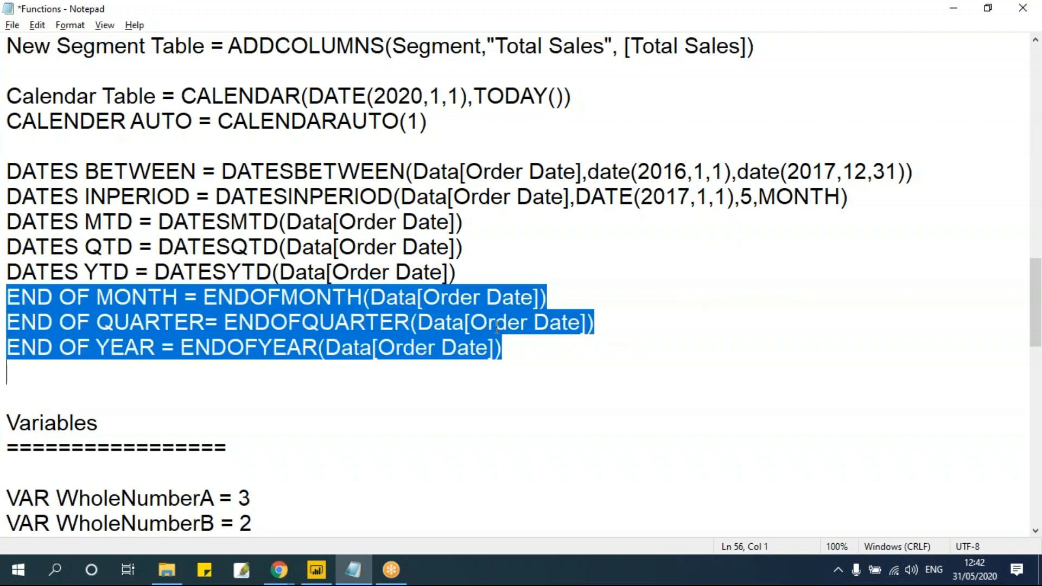
click(367, 269)
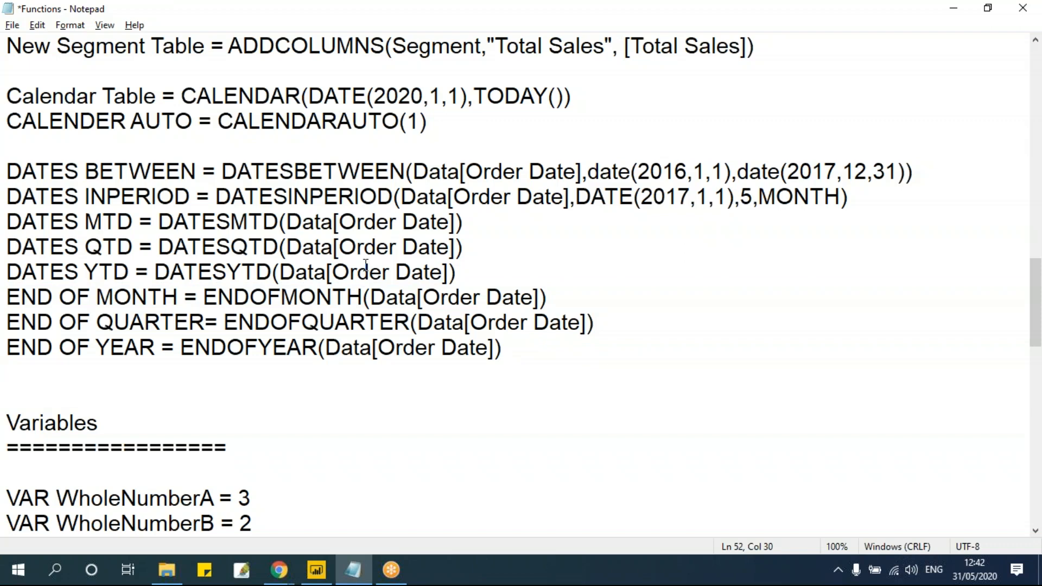
Review the block of calendar and date table formulas, from CALENDAR to ENDOFYEAR, and save the Functions notes
scroll(332, 244, up, 2)
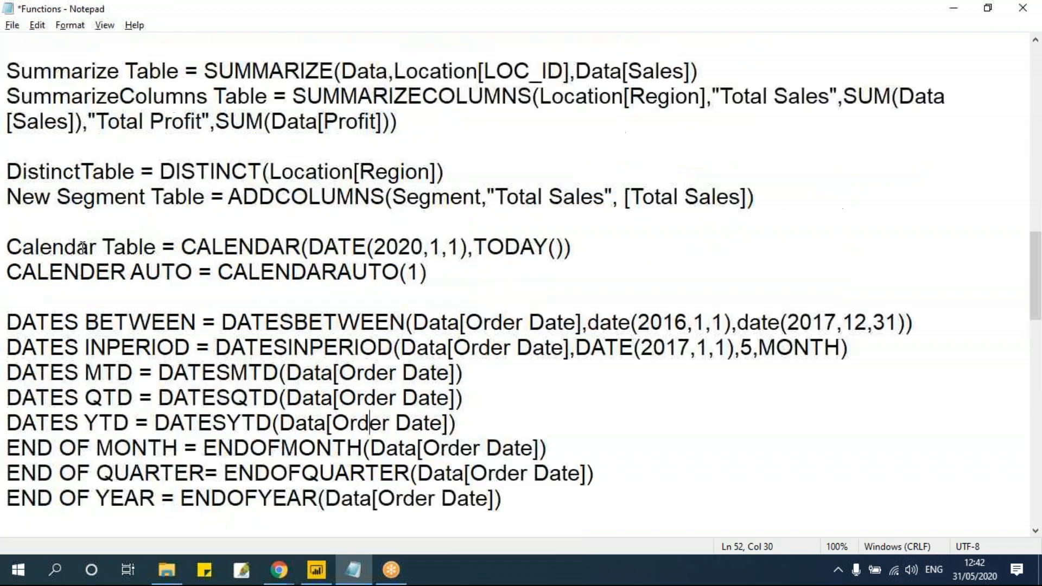
drag(11, 245, 262, 373)
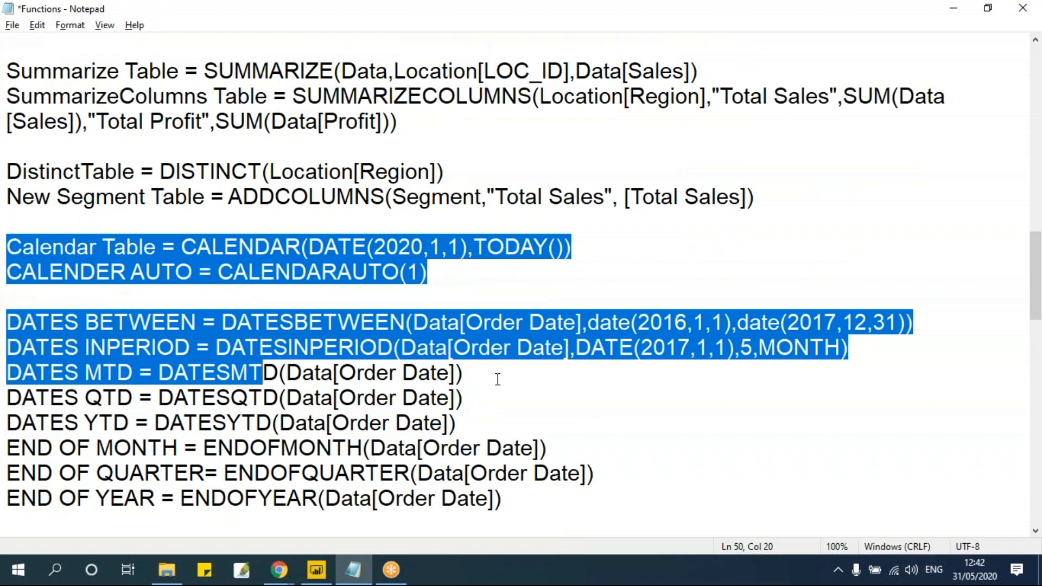
scroll(495, 377, down, 1)
shift+click(514, 424)
click(382, 197)
scroll(422, 274, down, 1)
scroll(422, 274, down, 1)
scroll(418, 274, up, 1)
click(12, 97)
drag(12, 97, 583, 355)
click(525, 250)
key(ctrl+s)
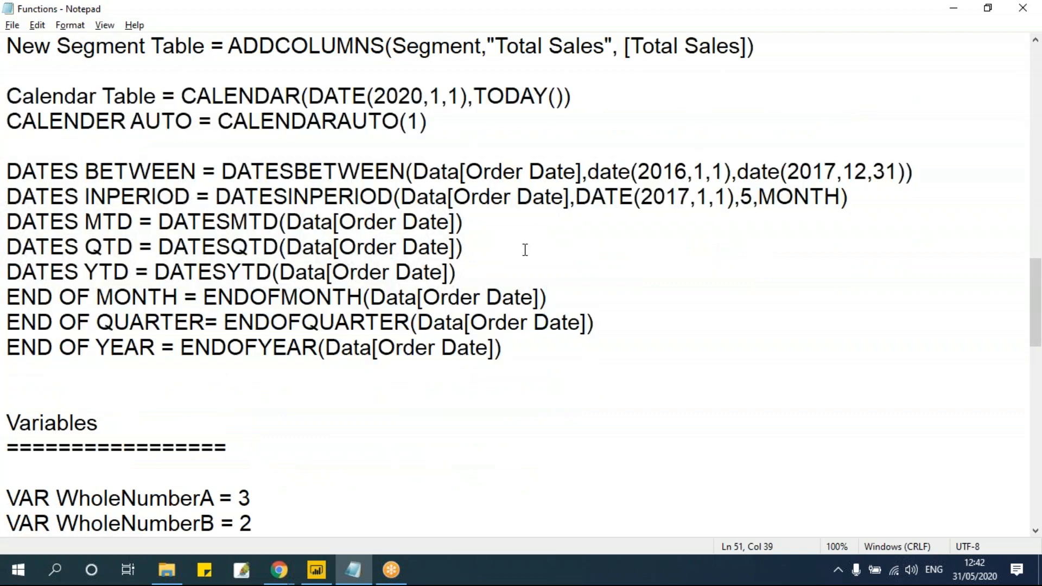
Look through the Columns, Table and Variables sections of the notes and examine the DATESBETWEEN formula
scroll(525, 250, up, 10)
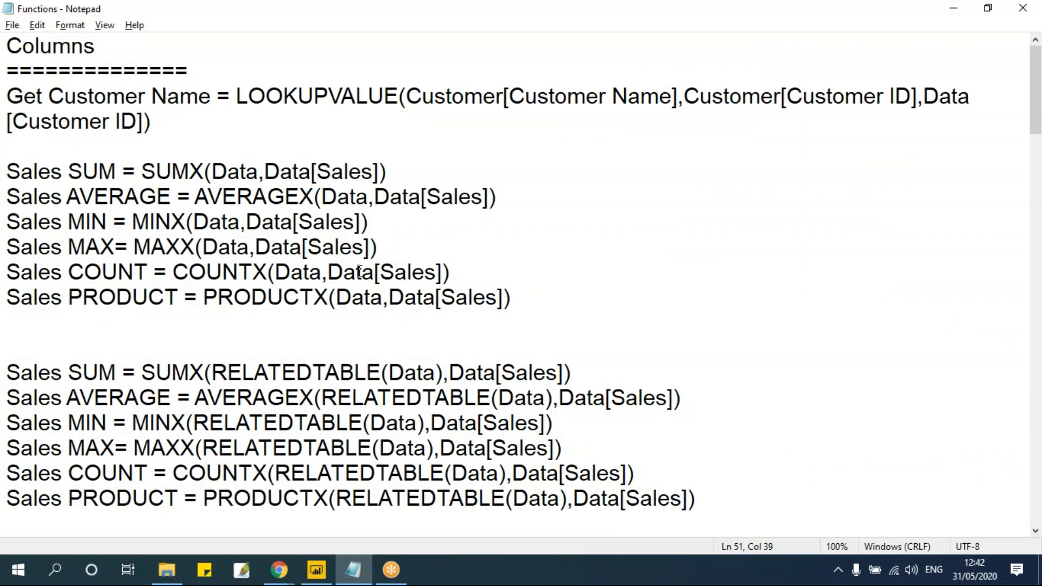
scroll(359, 271, down, 11)
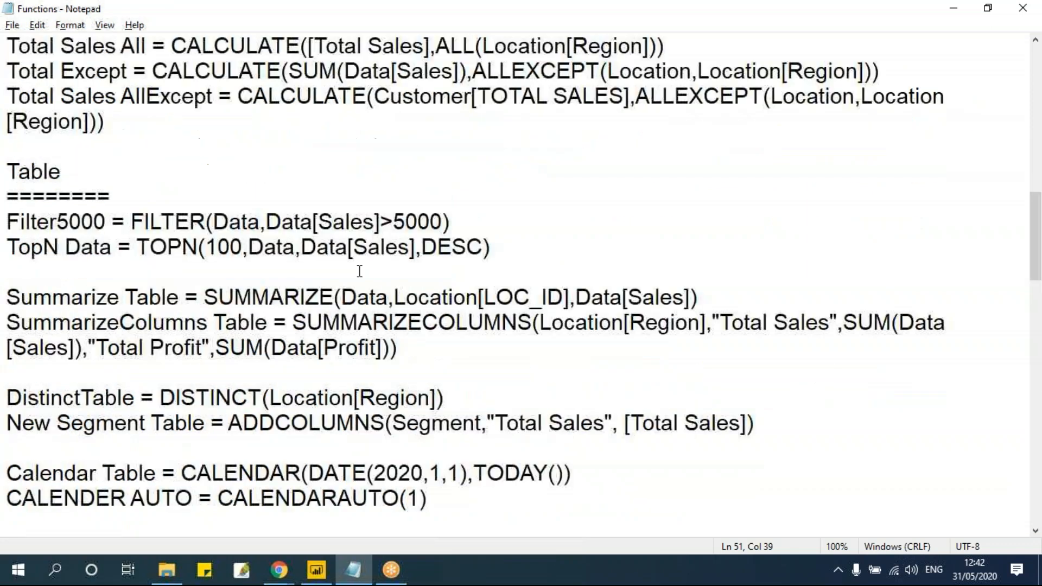
scroll(360, 271, down, 9)
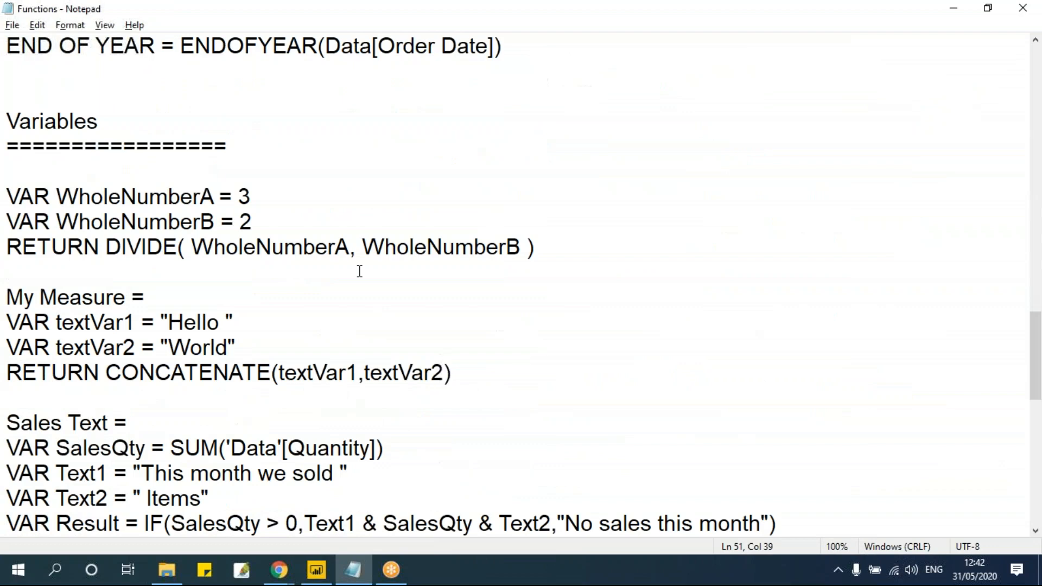
drag(1036, 321, 1036, 334)
scroll(488, 343, up, 15)
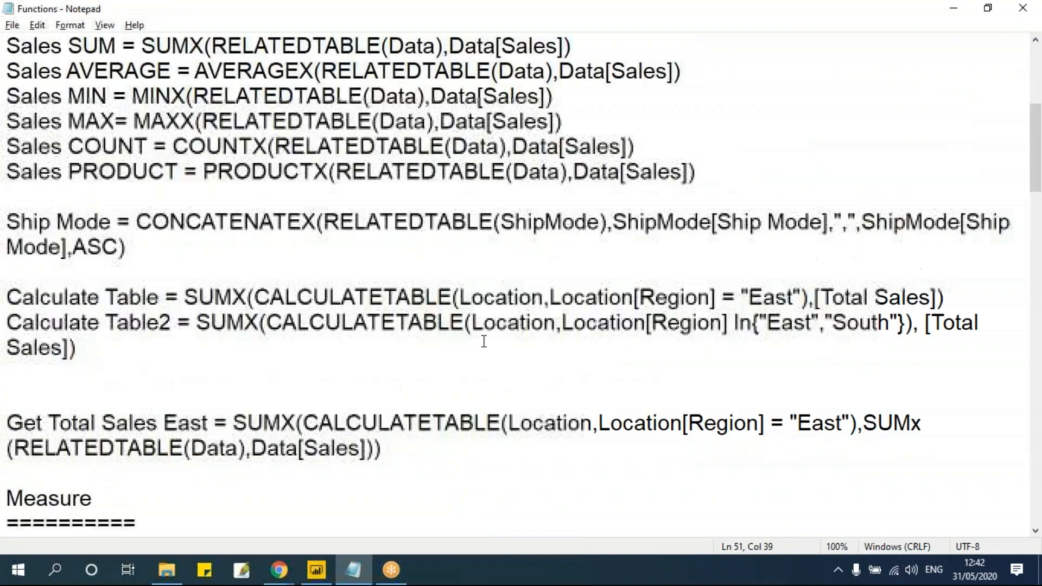
scroll(395, 346, down, 15)
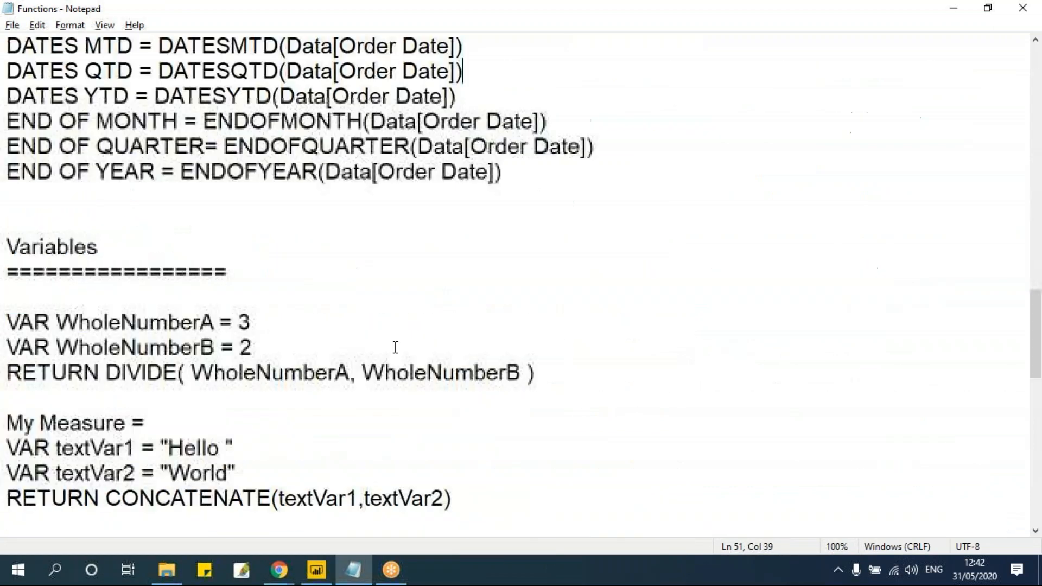
scroll(396, 345, up, 6)
scroll(395, 348, down, 1)
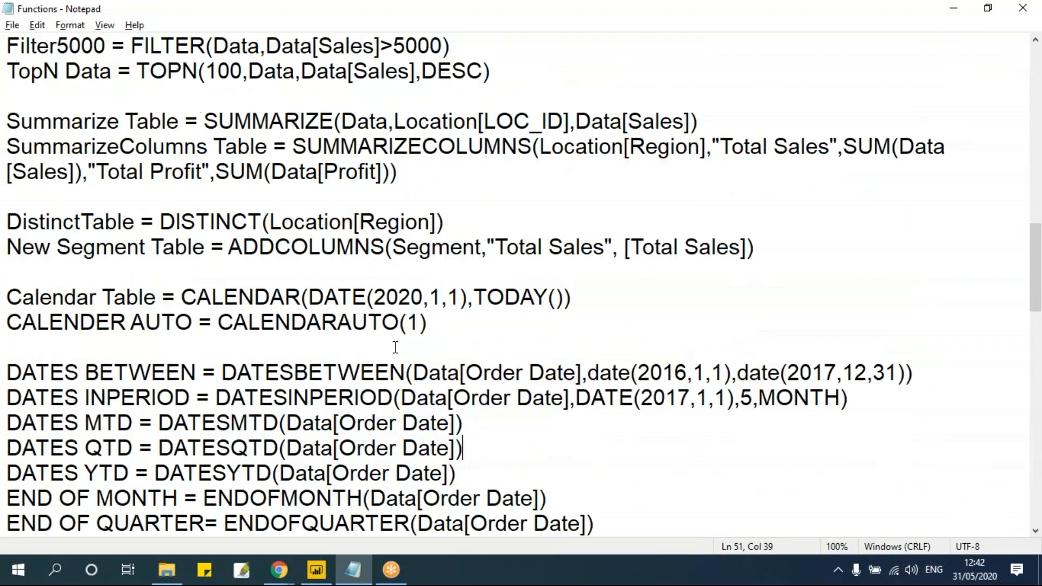
scroll(395, 347, down, 1)
double_click(322, 297)
click(279, 348)
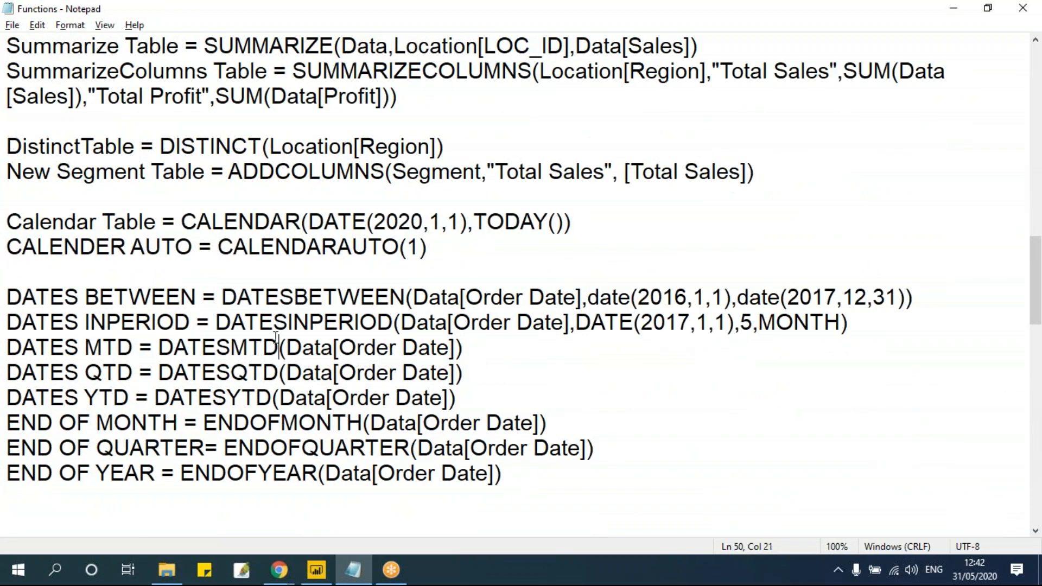
drag(227, 301, 982, 289)
click(540, 358)
Examine the RELATEDTABLE and CALCULATETABLE formulas in the notes, including the Total Sales measure argument and the nested SUMX in Get Total Sales East
scroll(492, 379, up, 8)
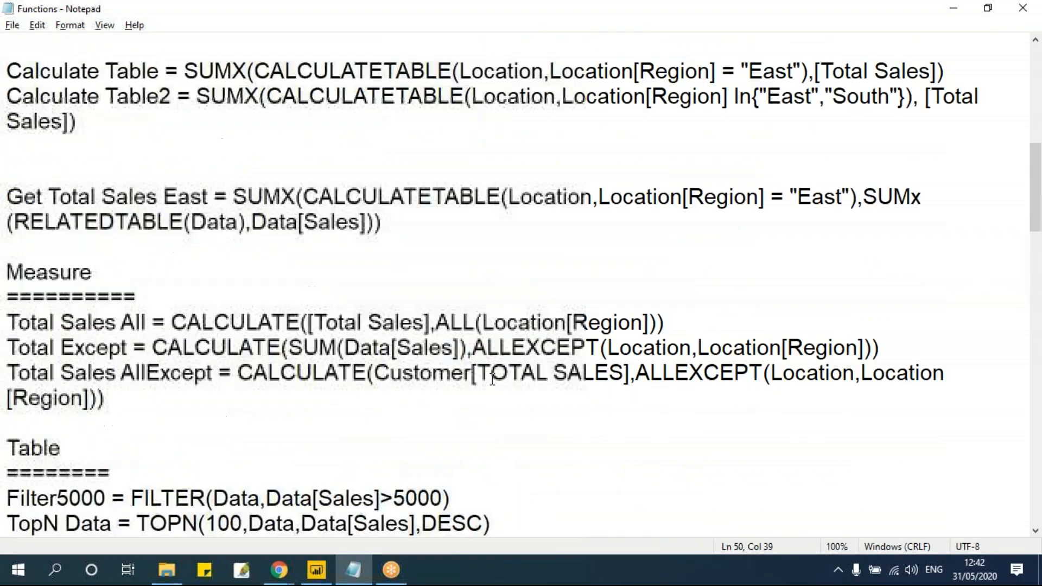
scroll(493, 379, up, 3)
scroll(450, 391, down, 2)
scroll(432, 400, up, 2)
click(267, 118)
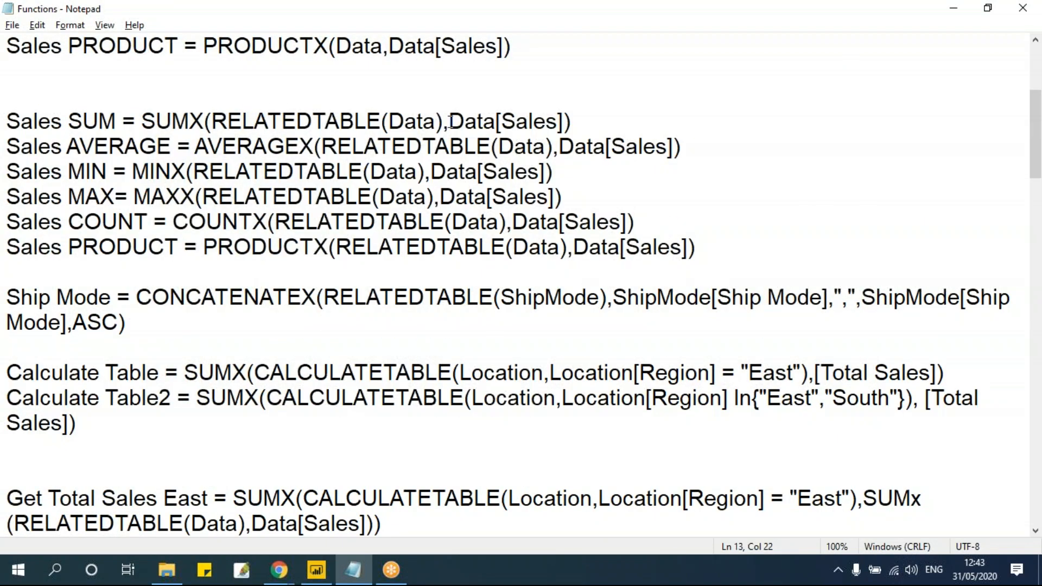
scroll(347, 306, down, 2)
click(309, 217)
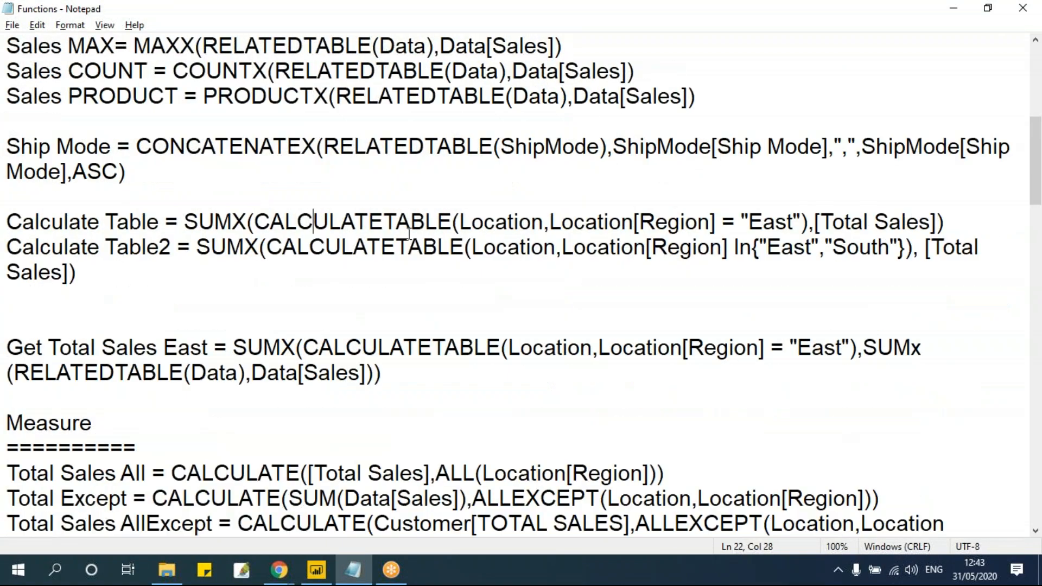
drag(254, 221, 810, 225)
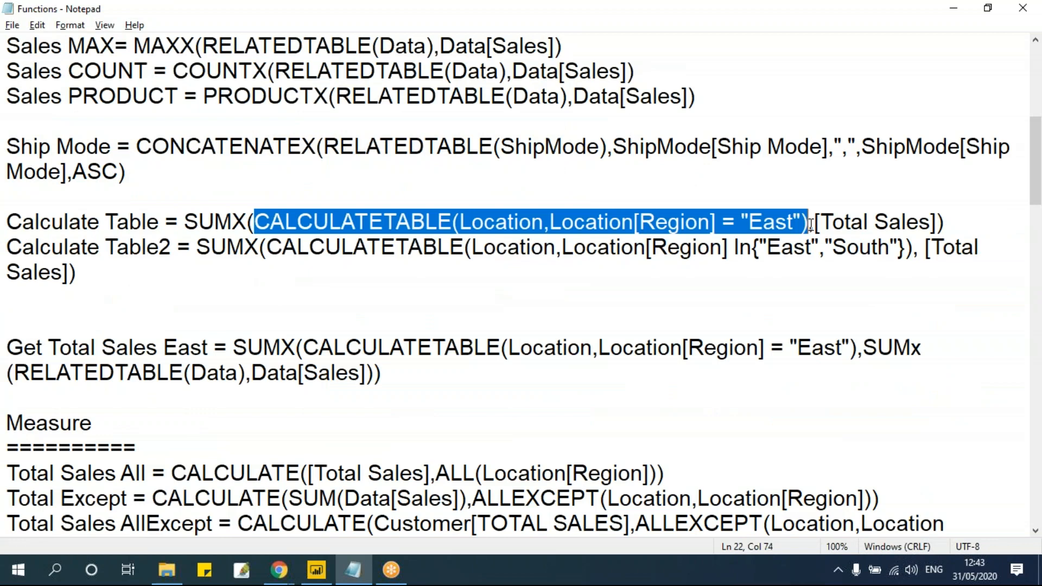
click(201, 229)
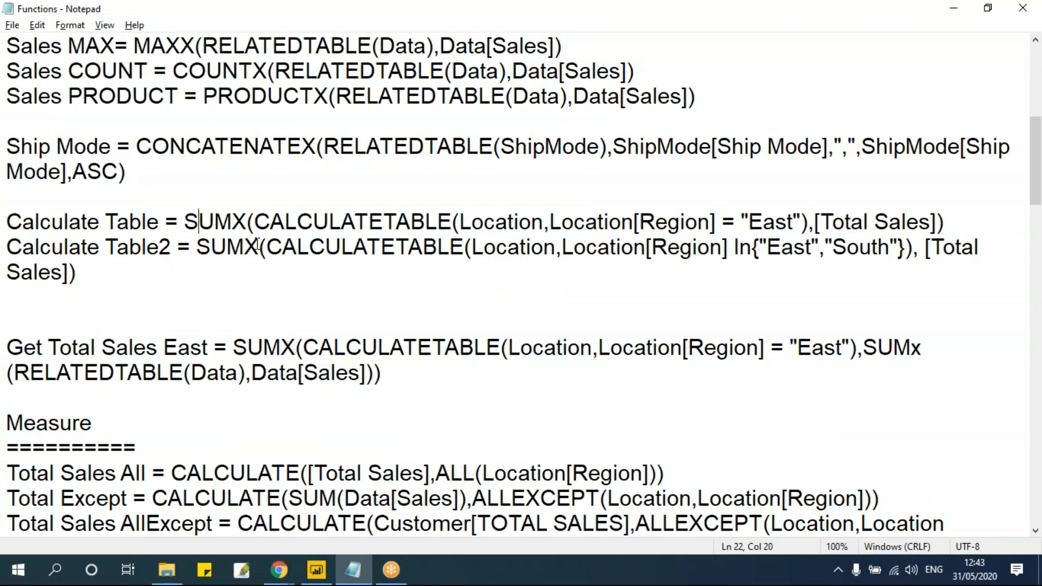
drag(254, 222, 934, 223)
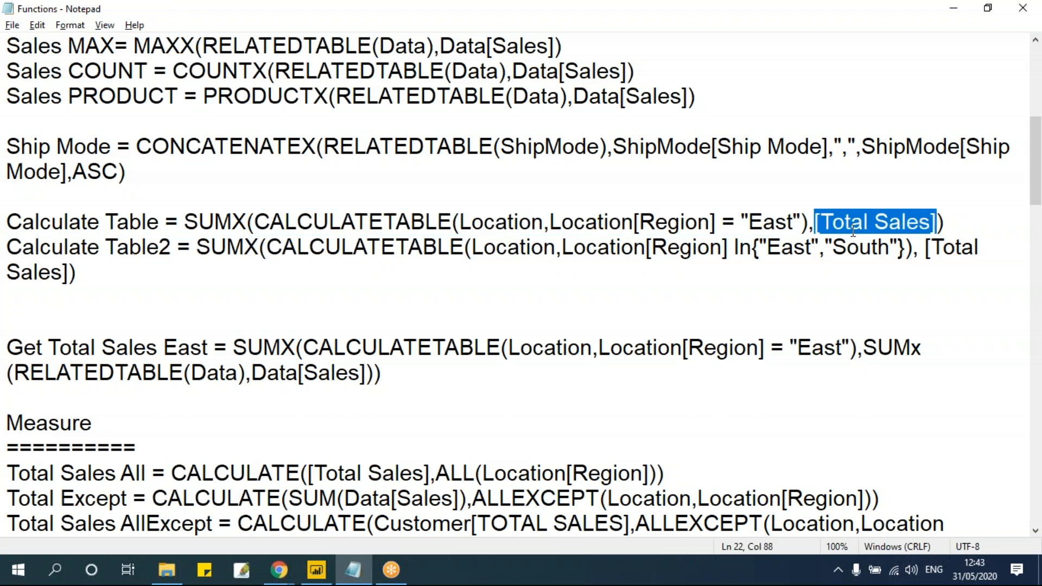
drag(862, 347, 419, 372)
click(98, 373)
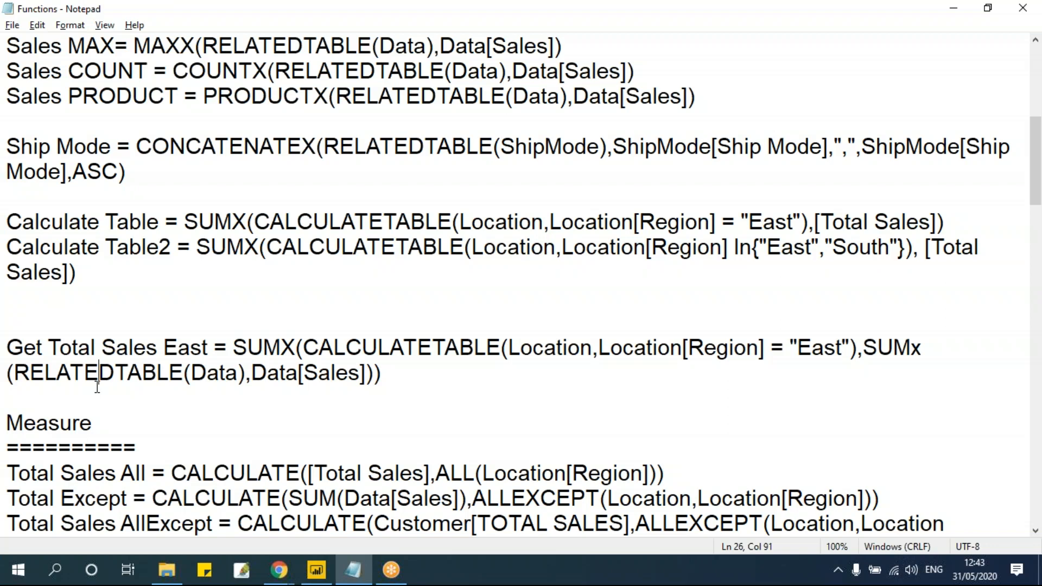
Find the Variables section in the notes and highlight its heading
scroll(385, 347, down, 10)
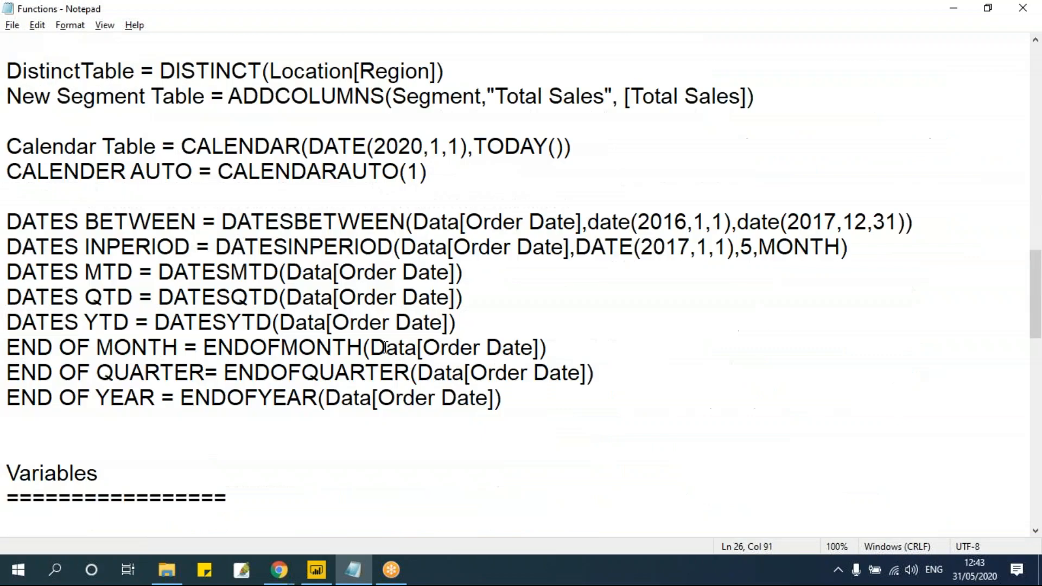
scroll(385, 347, down, 6)
scroll(384, 348, up, 1)
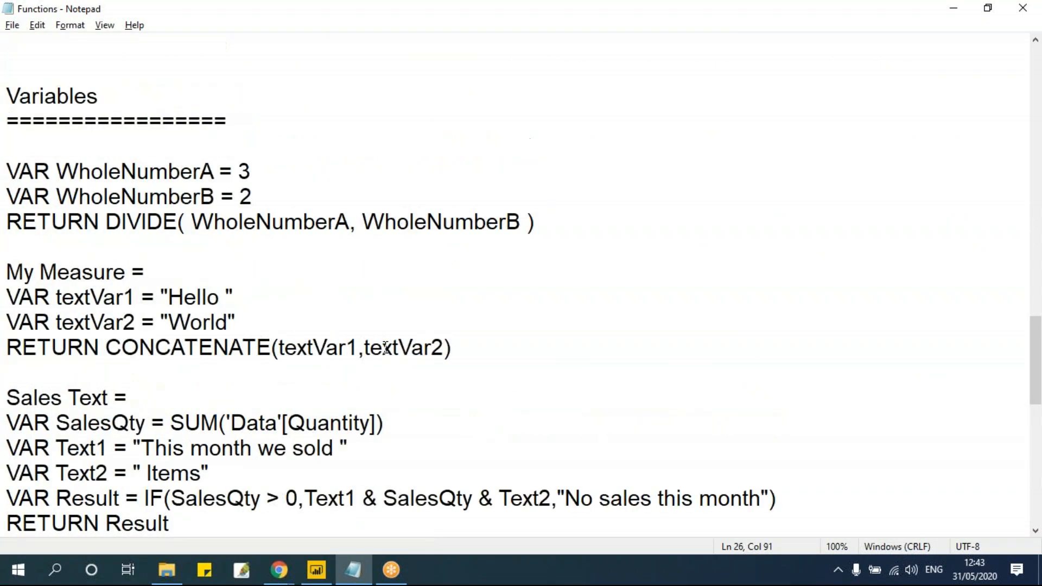
click(138, 204)
drag(7, 92, 133, 93)
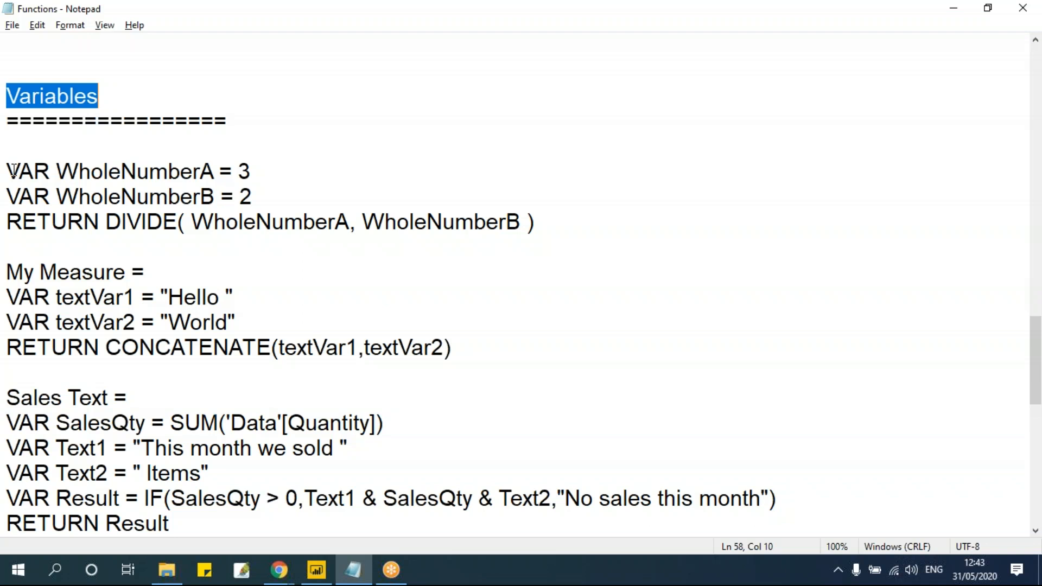
Switch to Power BI Desktop and start a calculated column named Add2Num in the Segment table, with room for a multi-line formula
key(alt+Tab)
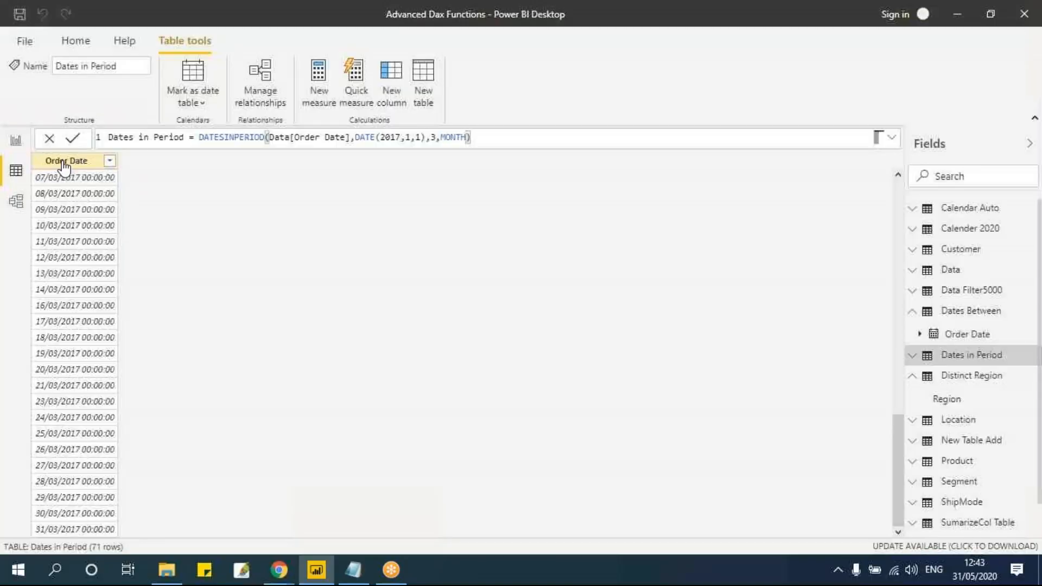
click(950, 435)
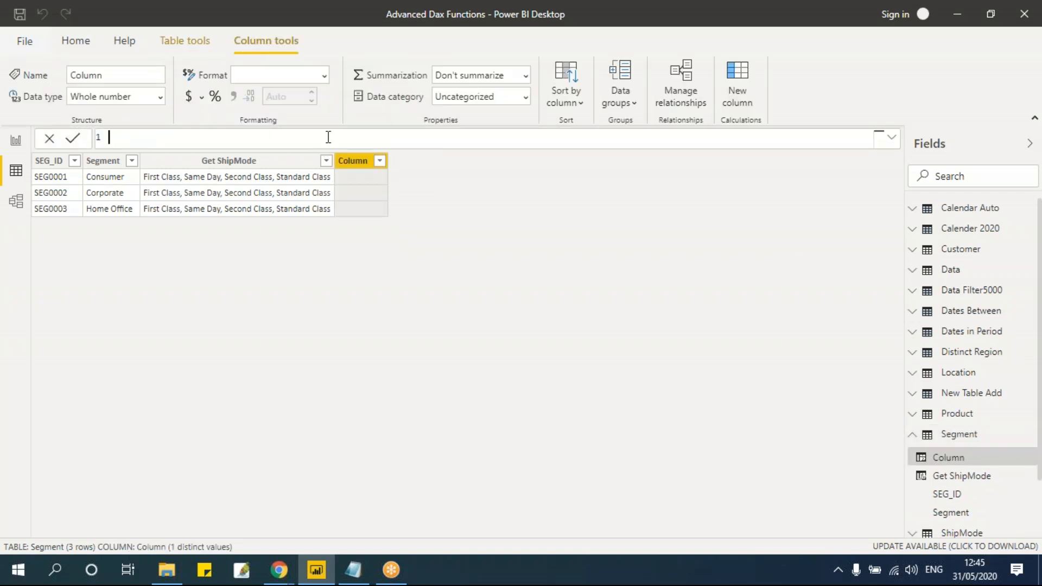
text(Add2Num =)
key(shift+Return)
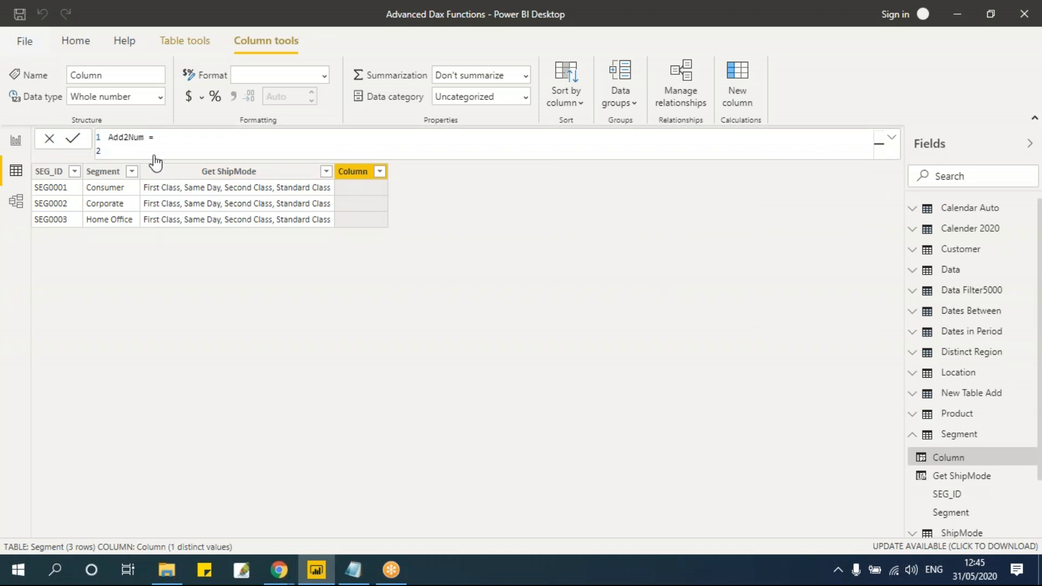
click(206, 147)
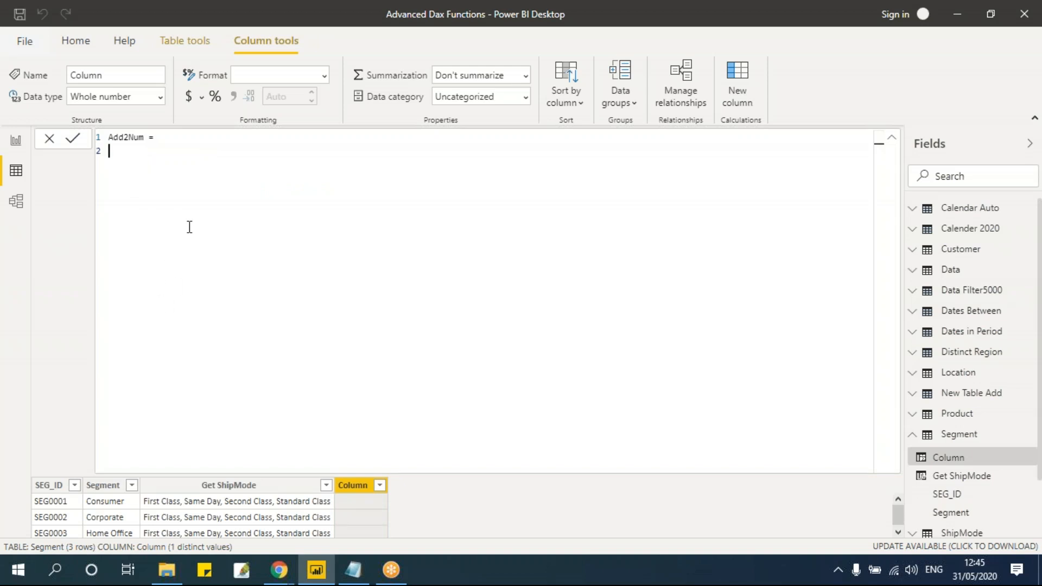
Declare the variables Num1 = 20 and Num2 = 50 on separate lines of the Add2Num formula
text(VAR)
text(NUm)
key(BackSpace)
text(m1 = 20)
key(Return)
text(VAR Num)
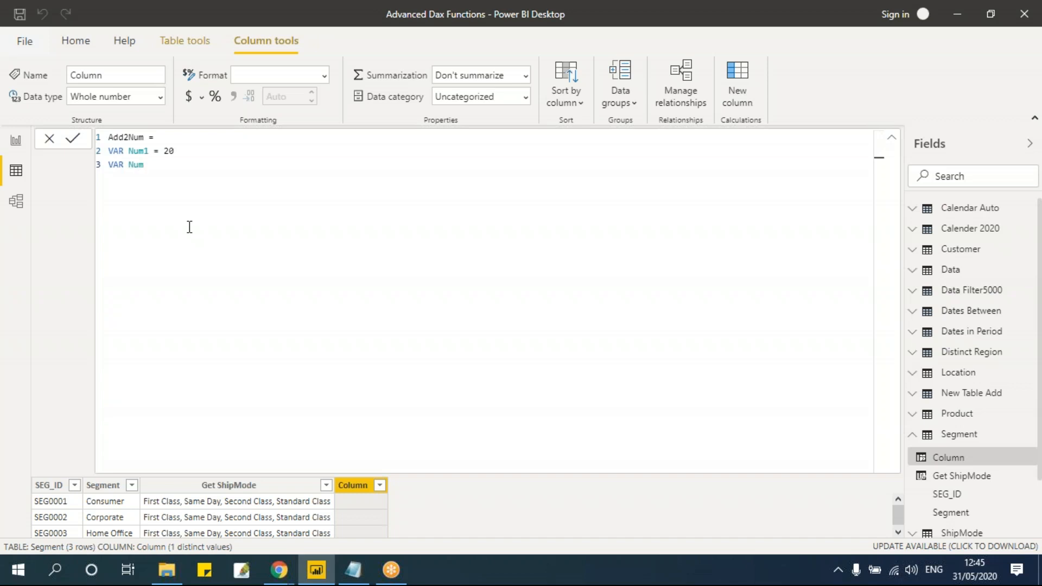
text(2 = 50)
key(Return)
End the Add2Num formula with RETURN NUM1+NUM2 and commit the column
text(Result)
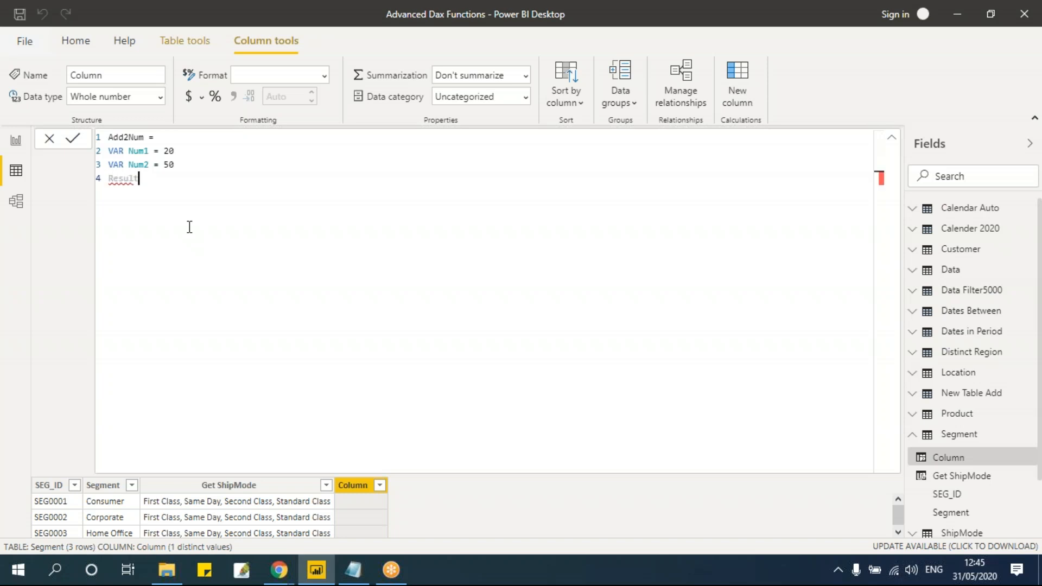
key(BackSpace)
key(BackSpace)
key(BackSpace)
key(BackSpace)
key(BackSpace)
text(ETURN = NUM1)
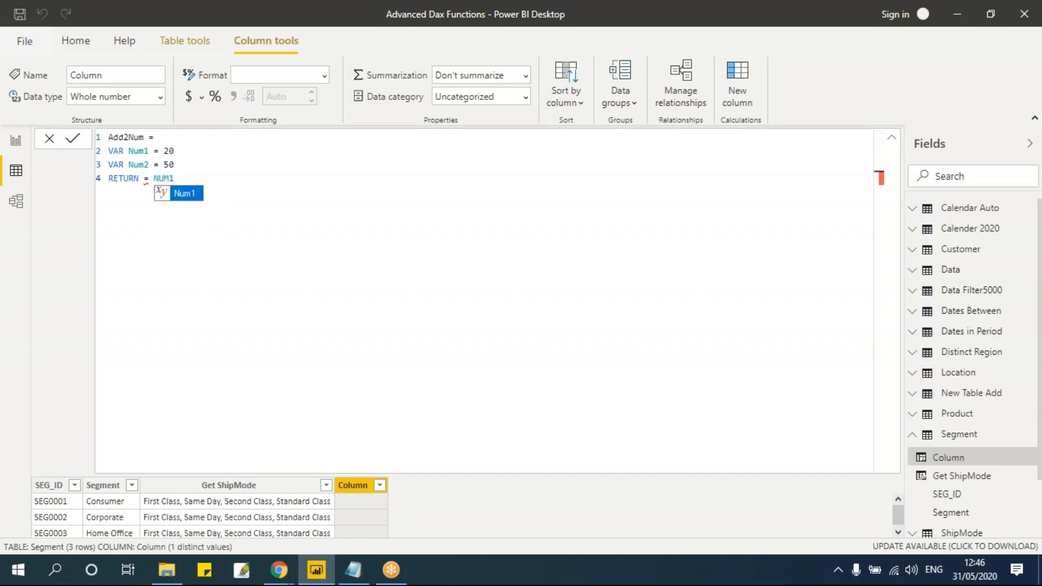
text(+NUM2)
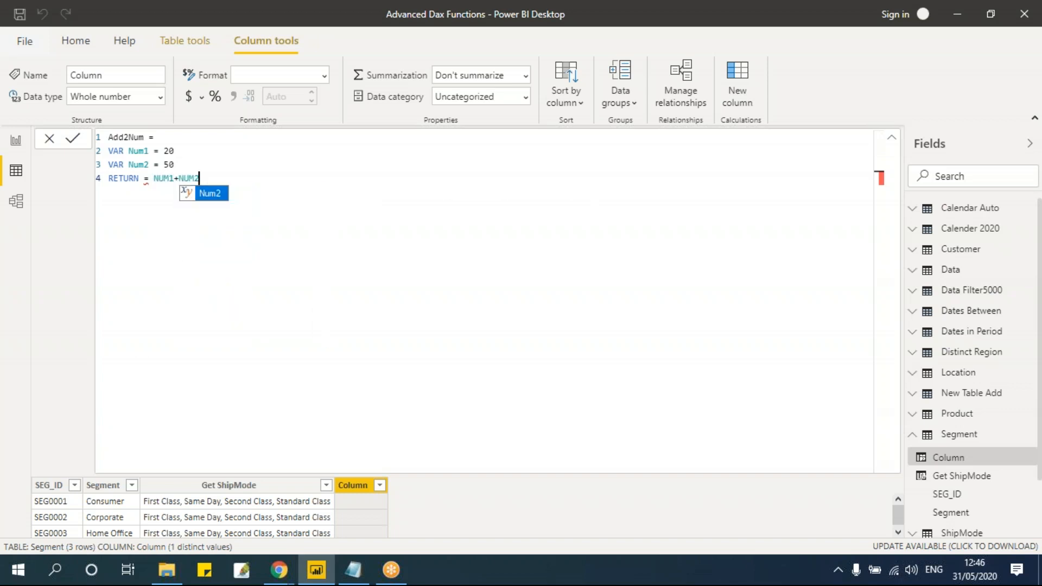
drag(138, 178, 150, 178)
key(BackSpace)
key(End)
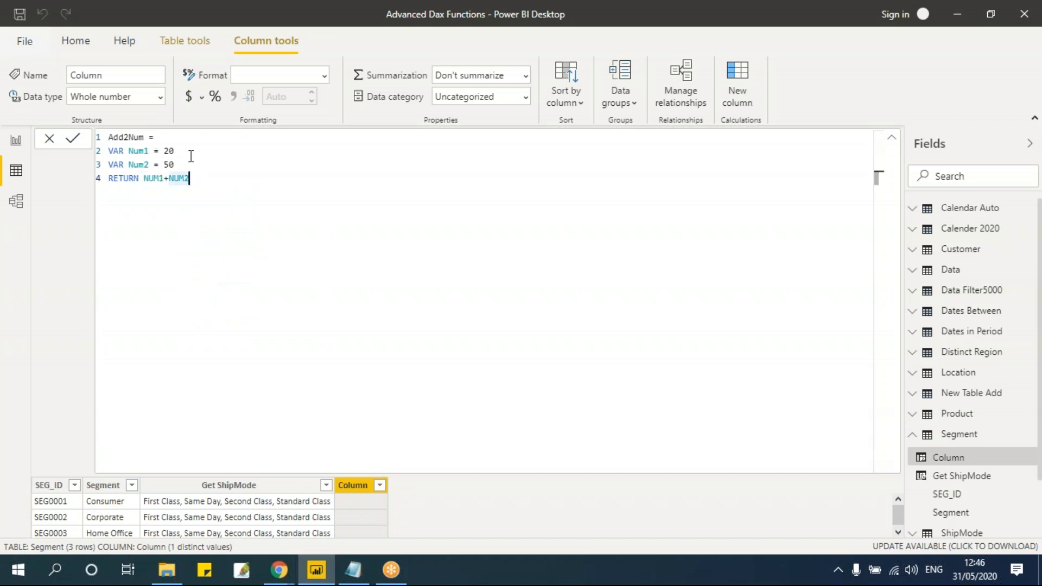
shift+click(107, 142)
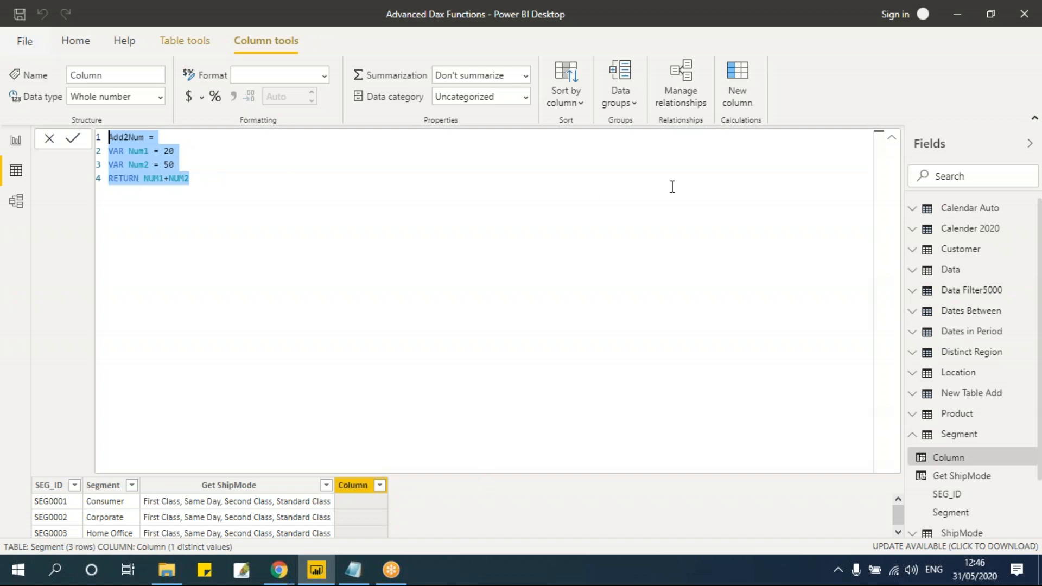
click(893, 138)
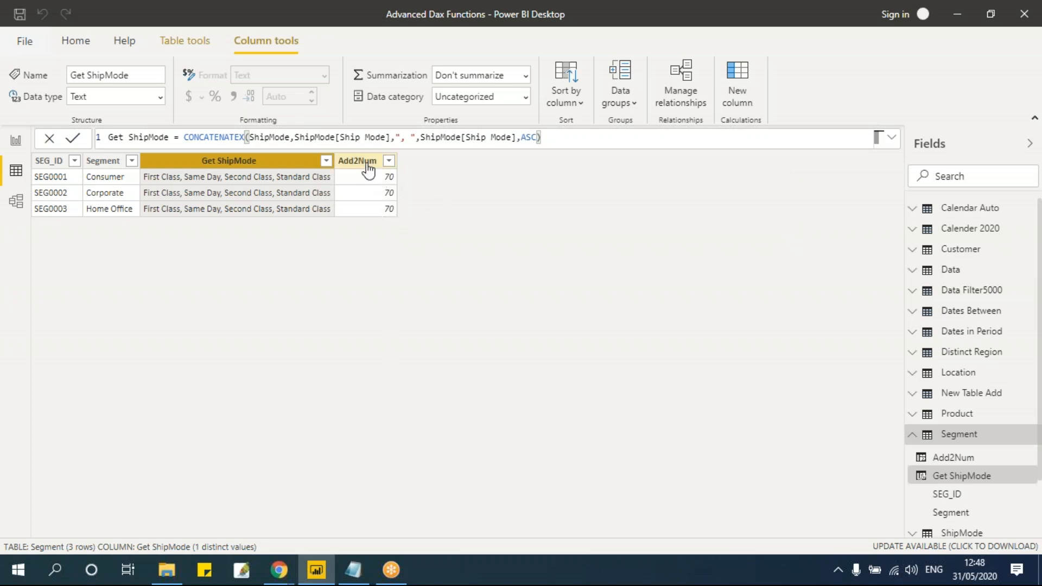
Examine the variable lines in the formula of the Add2Num column
click(369, 165)
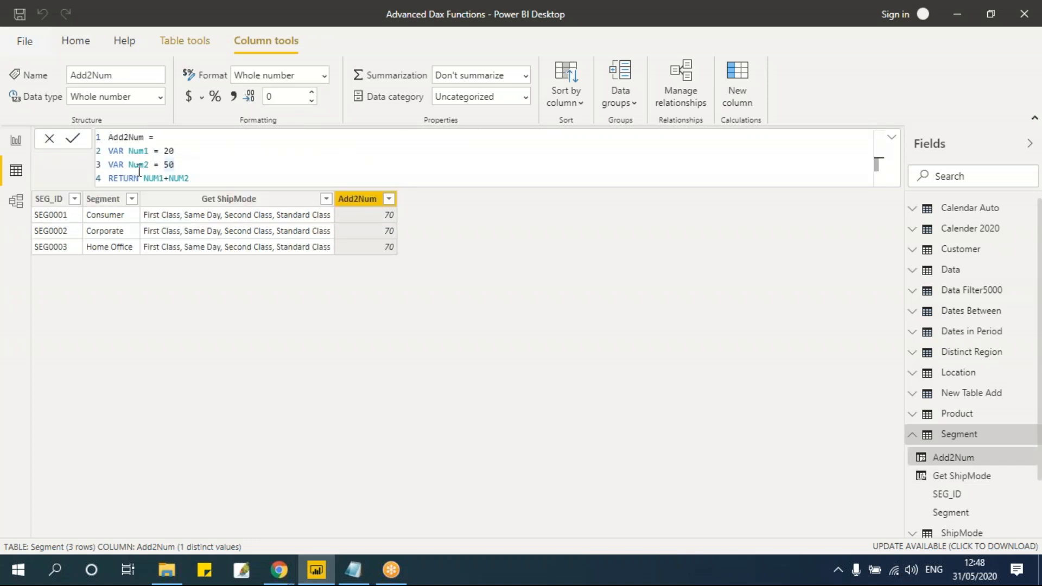
click(188, 150)
click(188, 163)
scroll(981, 277, down, 2)
scroll(981, 278, up, 2)
Start a calculated column named Region State in the Location table and open a second line in its enlarged formula
click(964, 379)
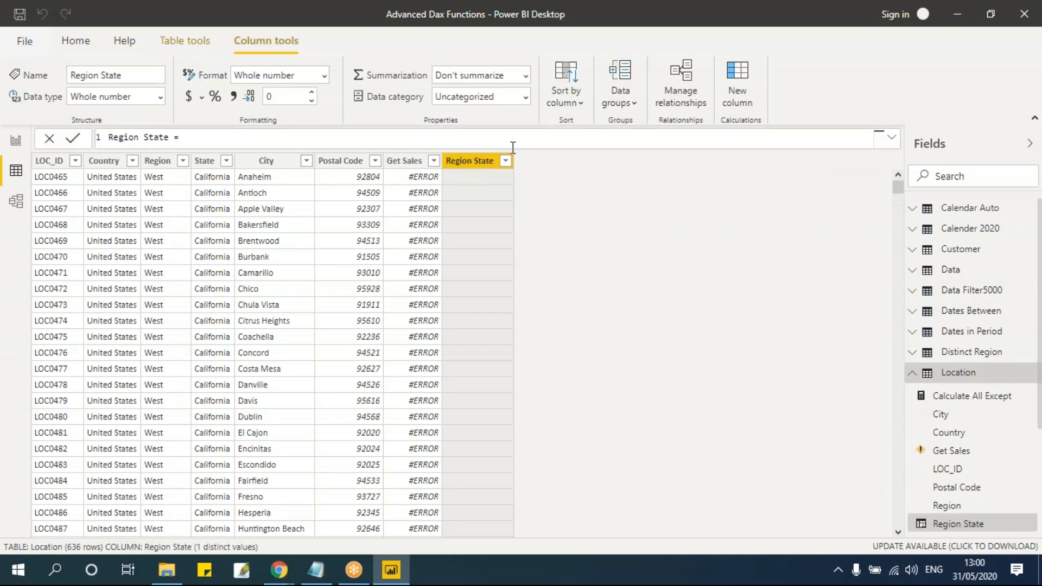
click(891, 136)
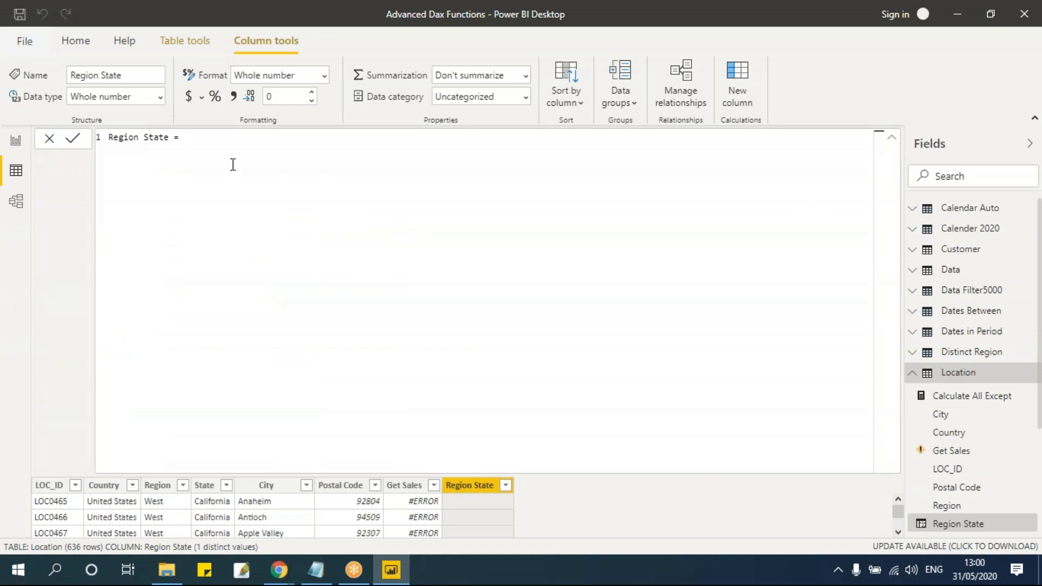
click(215, 151)
key(shift+Return)
Declare the variable GetRegion as Location[Region] in the Region State formula
text(VAR)
text(get)
key(BackSpace)
key(BackSpace)
key(BackSpace)
text(GetRegion = reg)
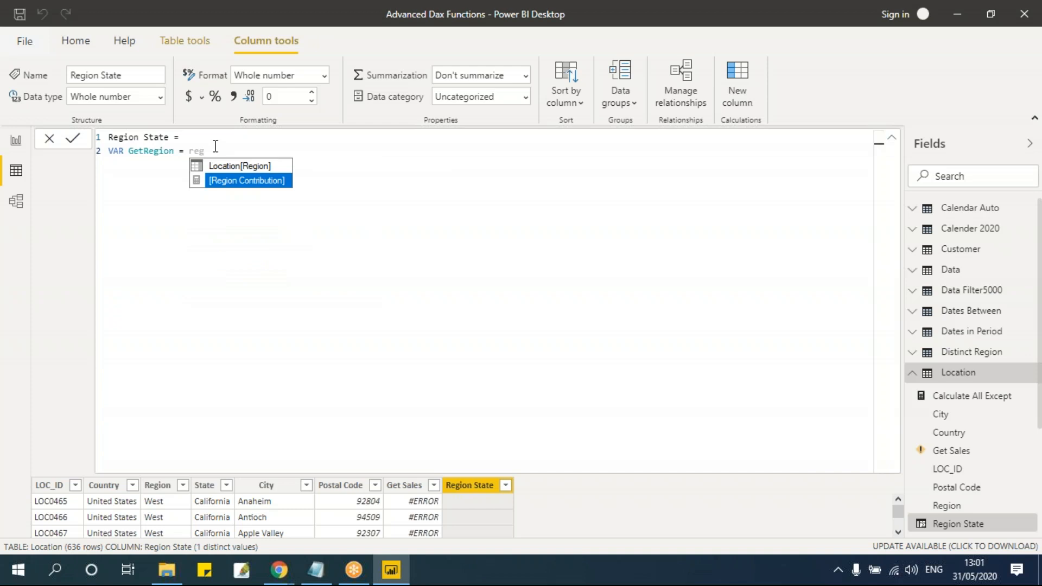
key(Up)
key(Tab)
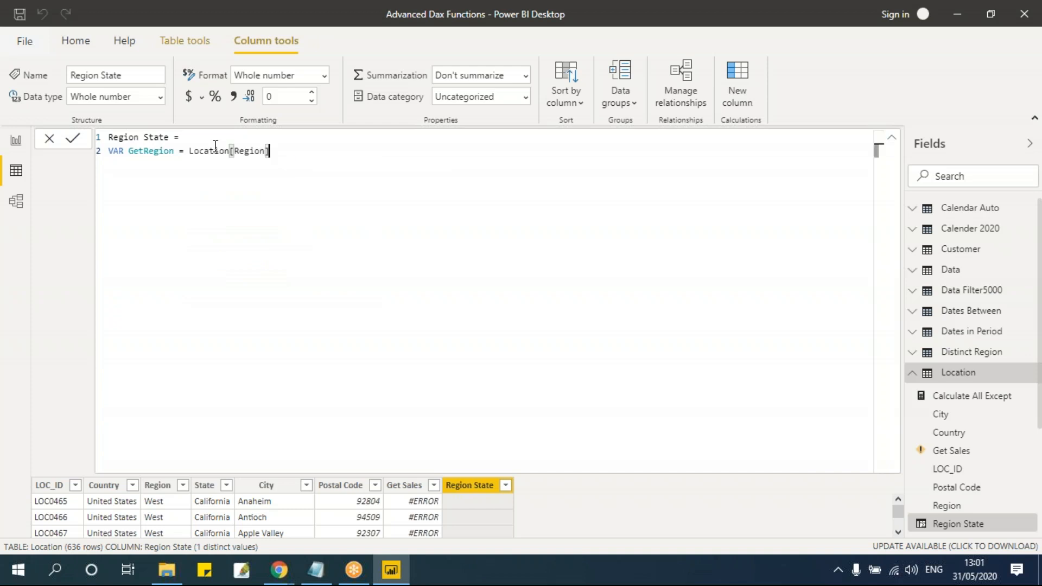
Declare the variable GetState as Location[State] on the next line of the Region State formula
key(shift+Return)
text(VAR GetState)
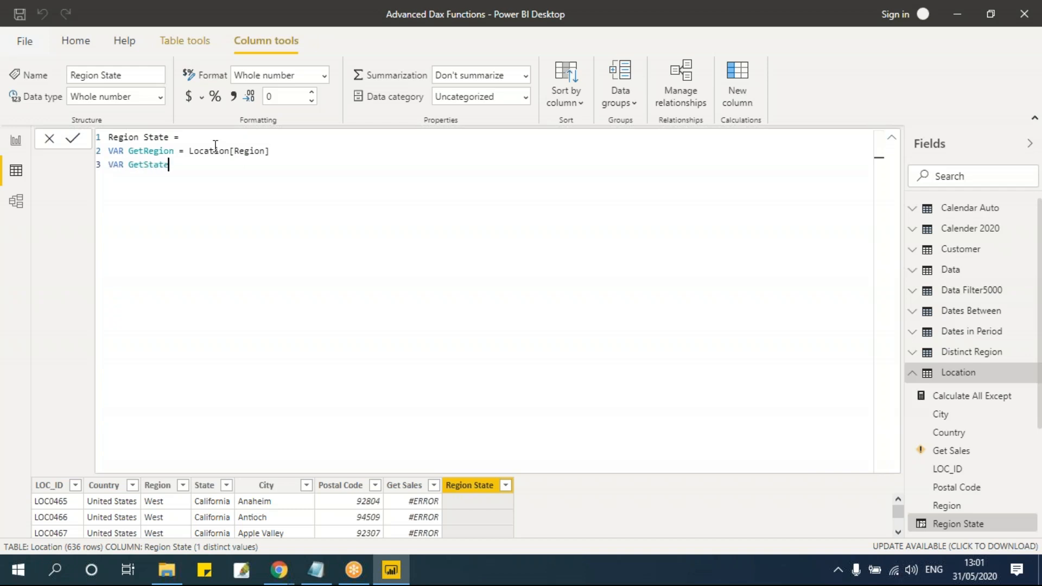
text( = sta)
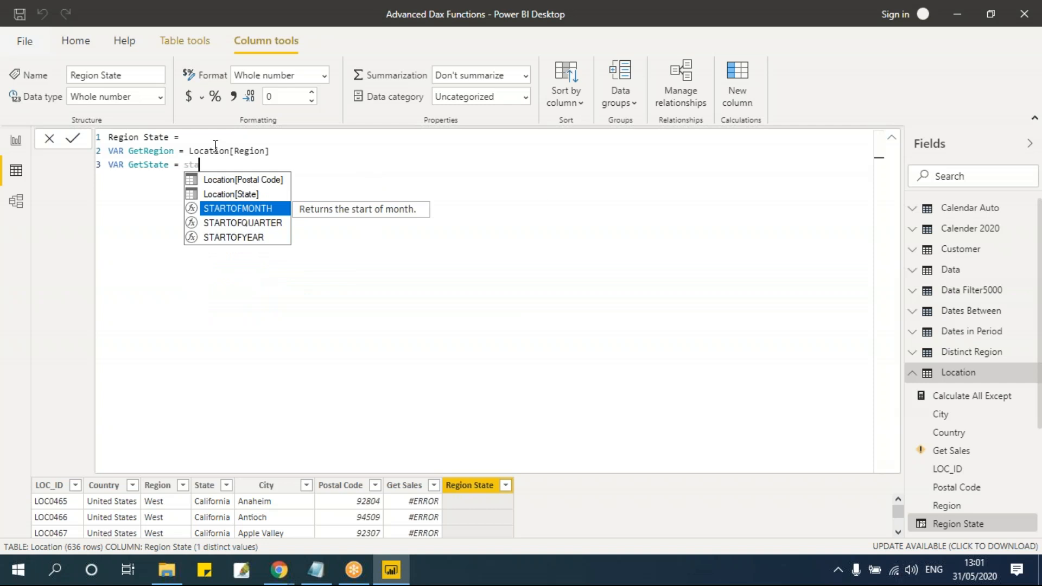
key(Up)
key(Tab)
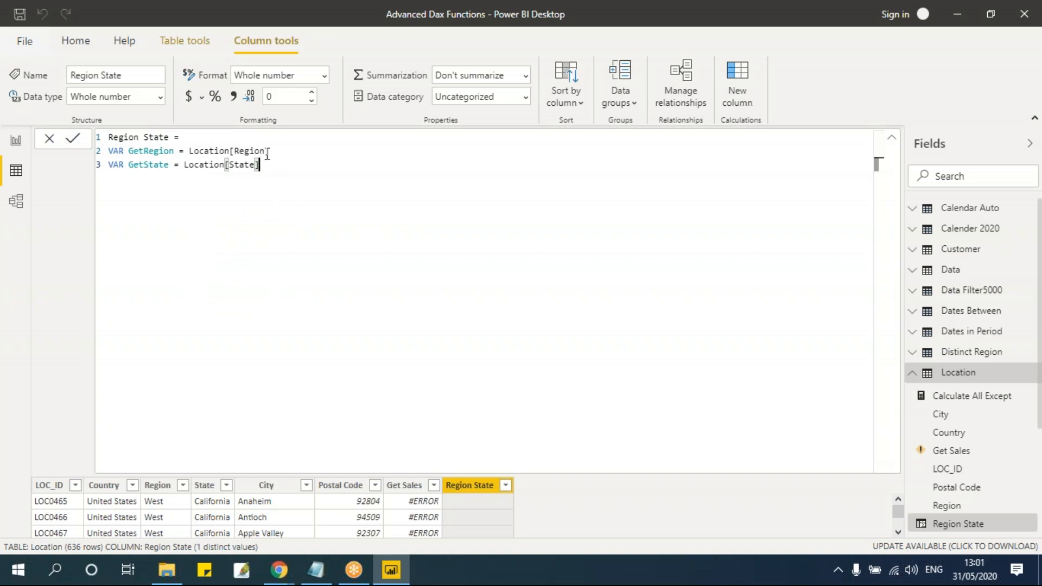
drag(189, 151, 270, 151)
click(289, 171)
Declare the variable RegionState as CONCATENATE(GetRegion,GetState) below the GetState line
key(Return)
text(VAR Region)
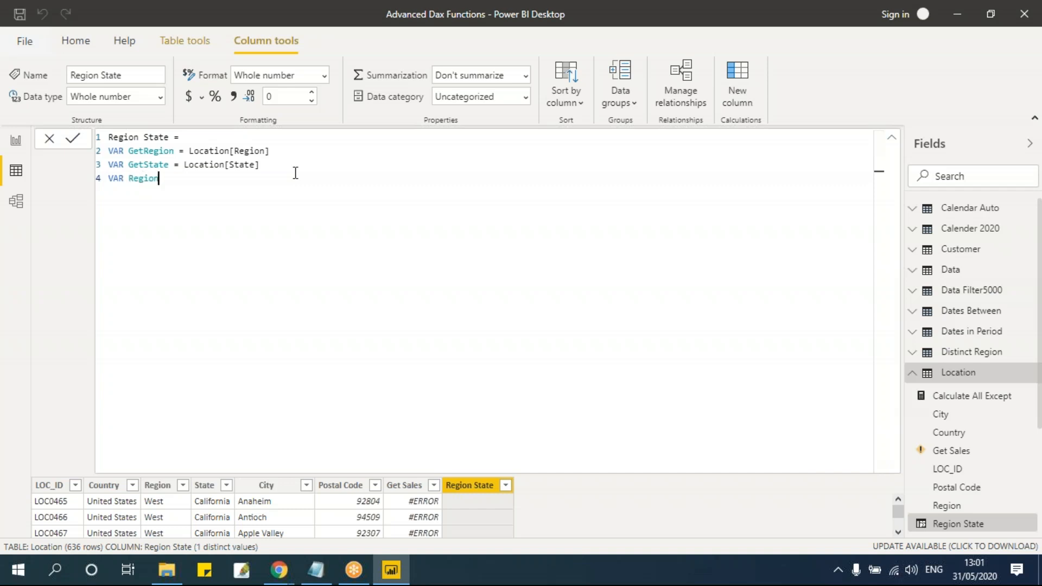
text(State = con)
key(Tab)
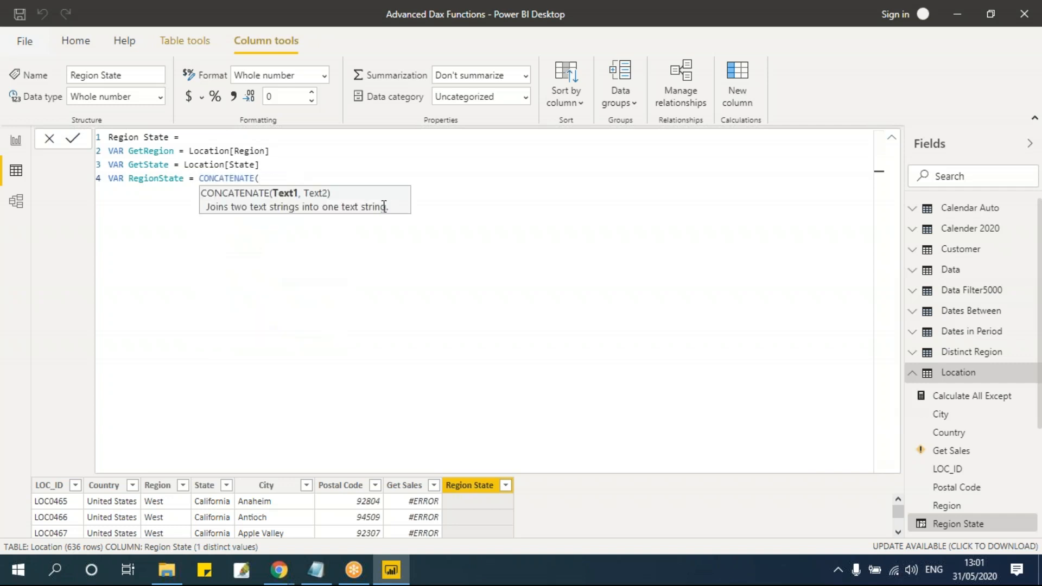
text(GetRegion,)
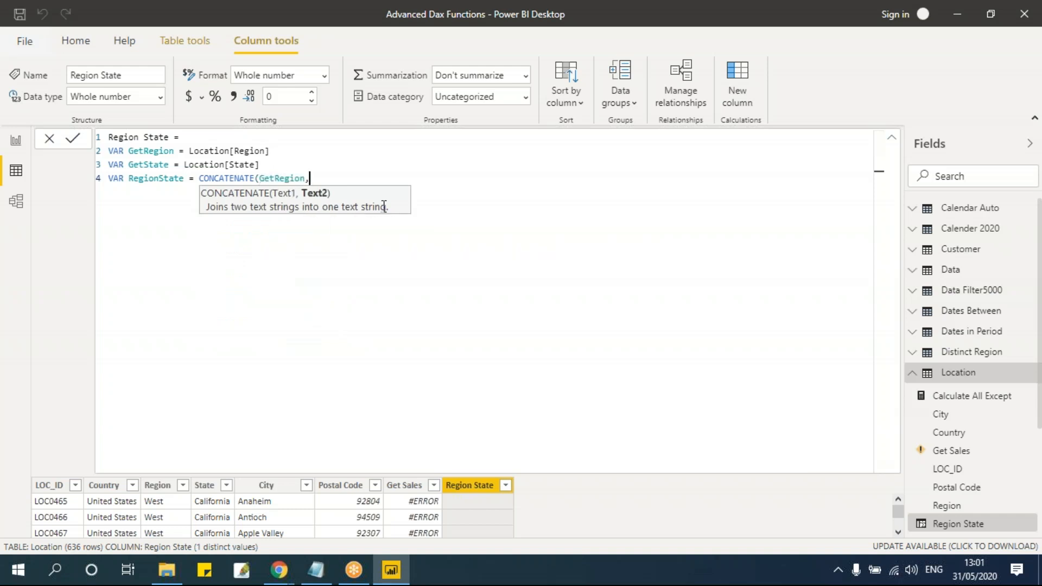
text(GetState))
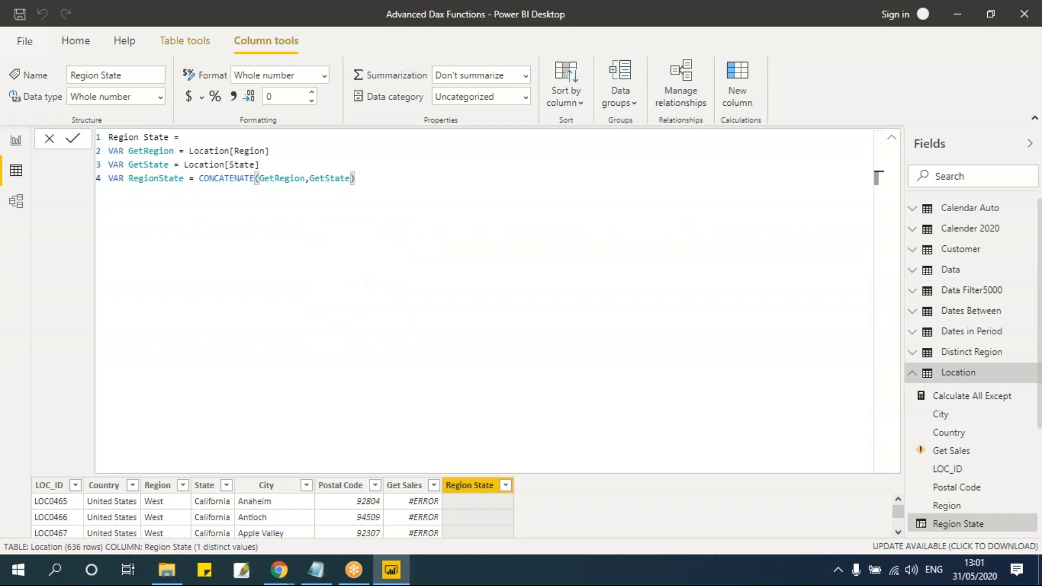
End the Region State formula with RETURN RegionState
key(shift+Return)
text(RETURN REG)
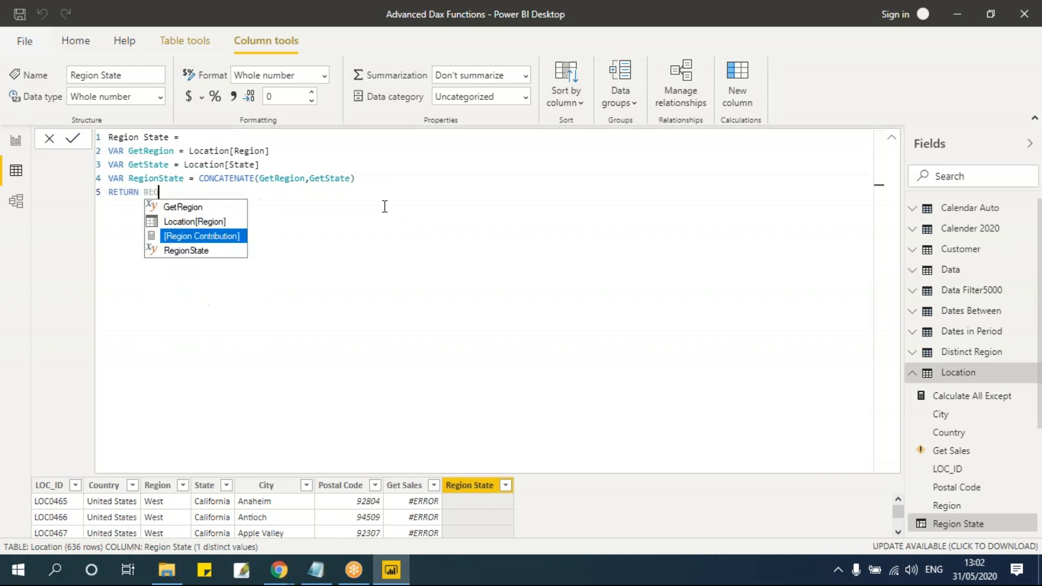
key(Down)
key(Tab)
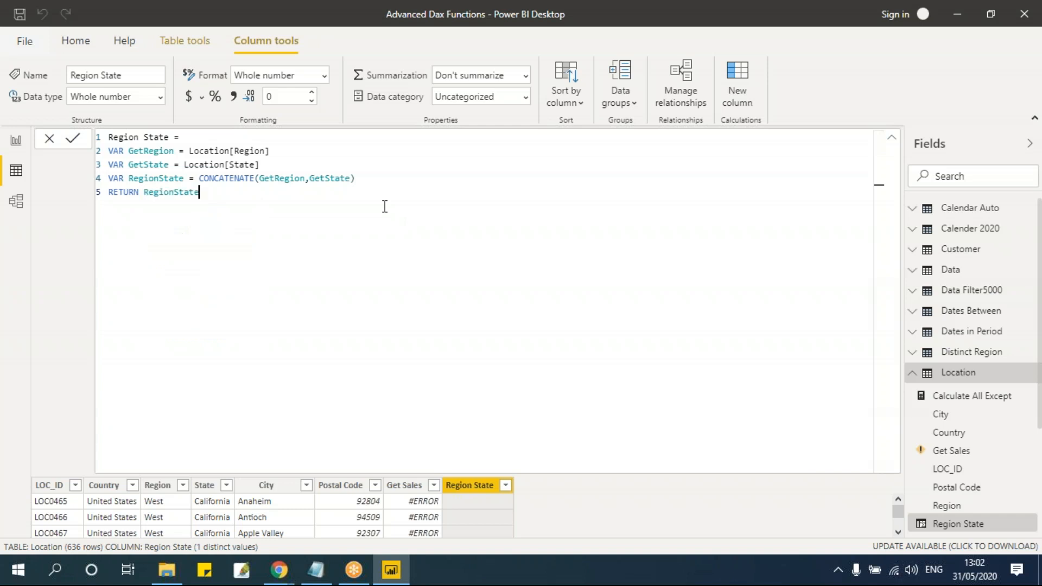
Try returning CONCATENATE(GetRegion,GetState) directly and change the RETURN line back to RegionState
drag(199, 178, 356, 179)
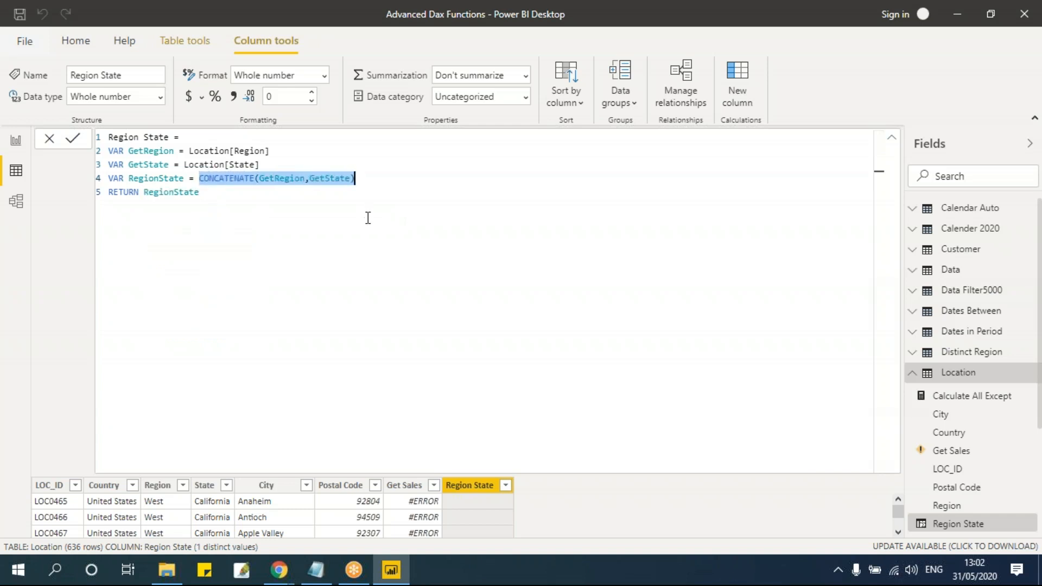
key(ctrl+c)
drag(144, 192, 200, 192)
key(ctrl+v)
double_click(153, 178)
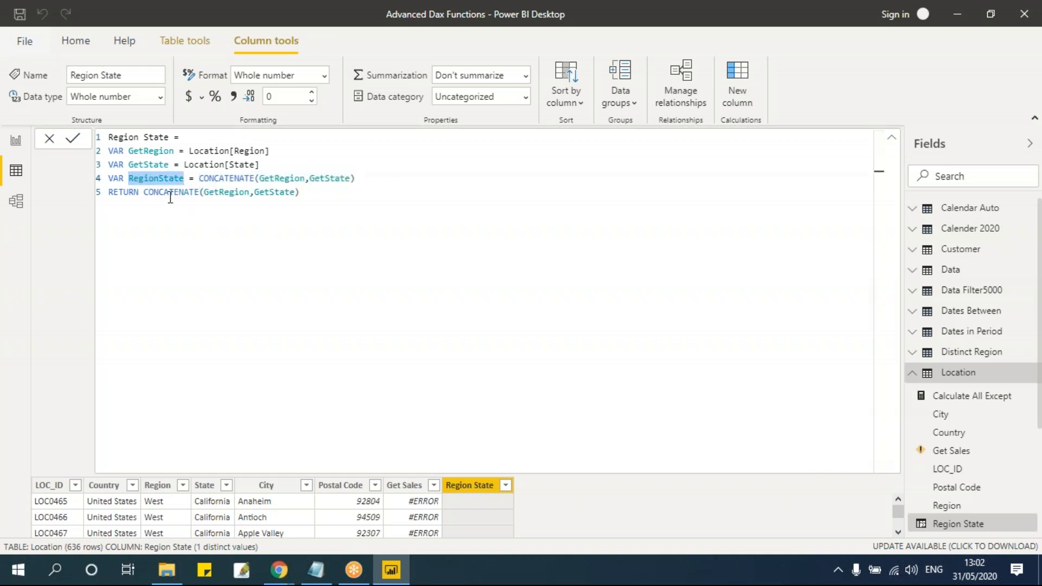
drag(144, 193, 376, 194)
key(ctrl+v)
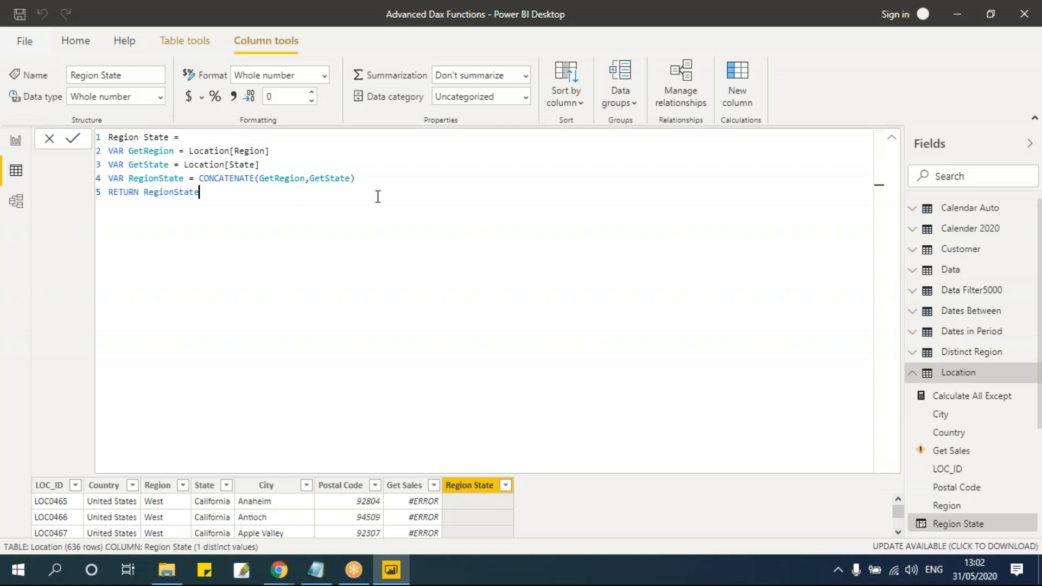
Review the RegionState variable line, commit the Region State column and show its full formula again
click(254, 179)
click(128, 179)
drag(128, 178, 372, 178)
click(199, 180)
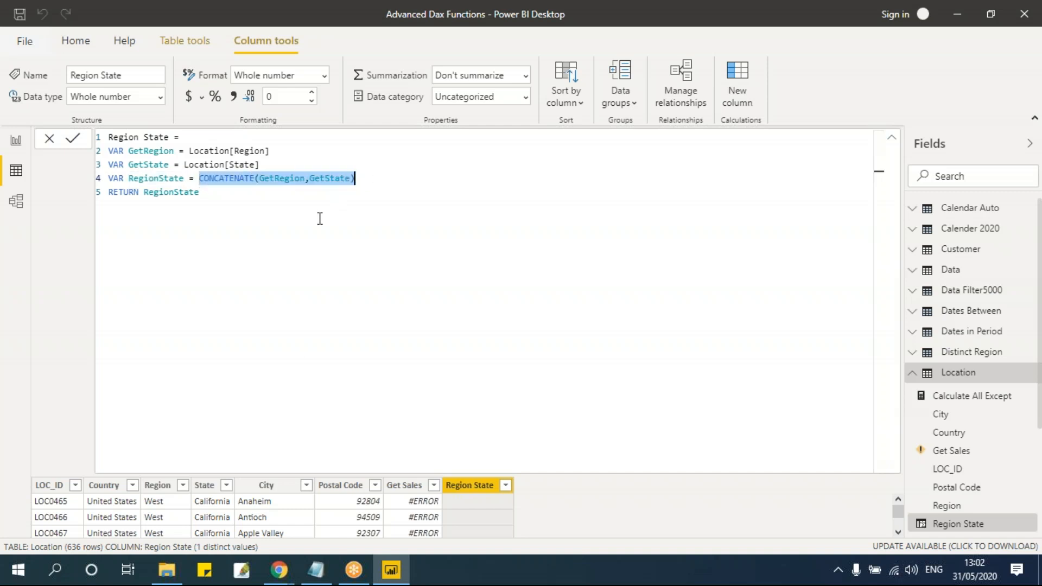
click(283, 196)
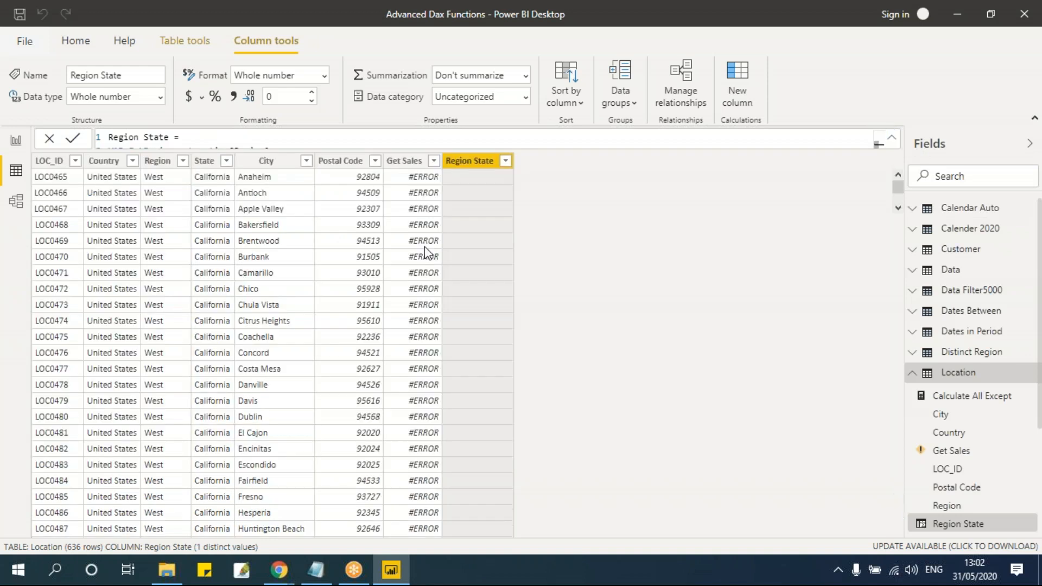
click(892, 139)
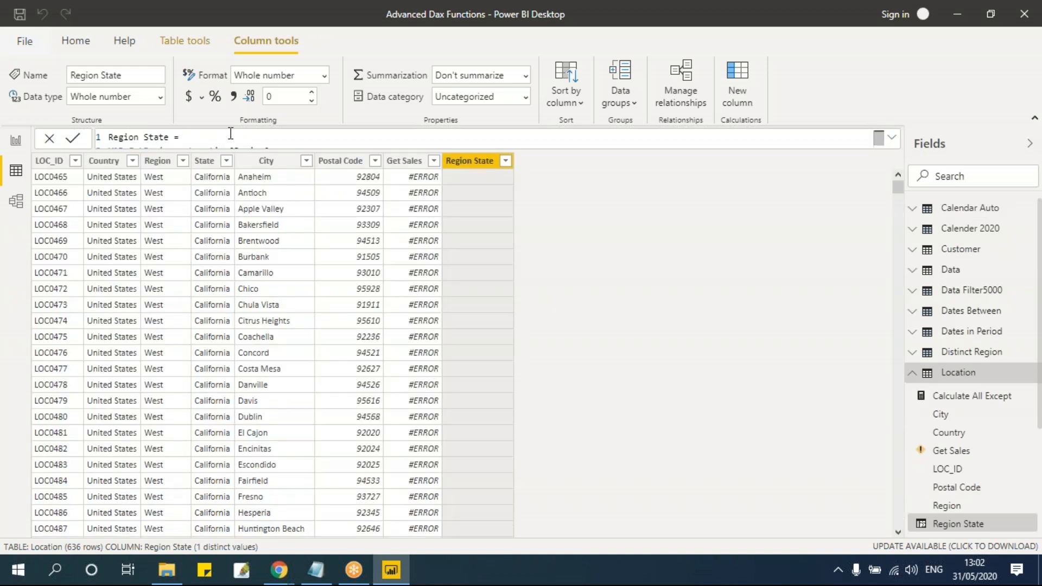
key(Return)
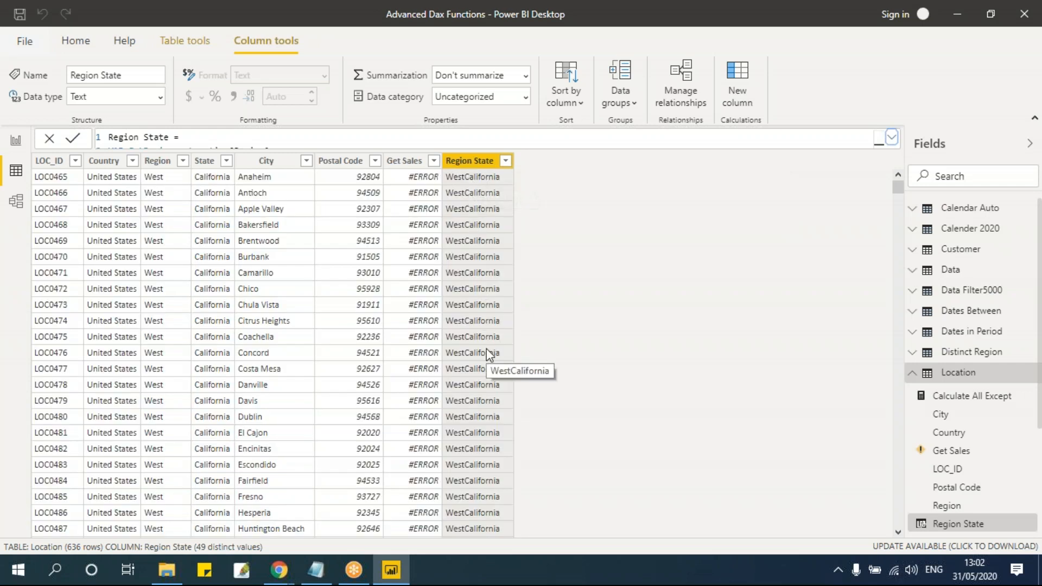
click(891, 137)
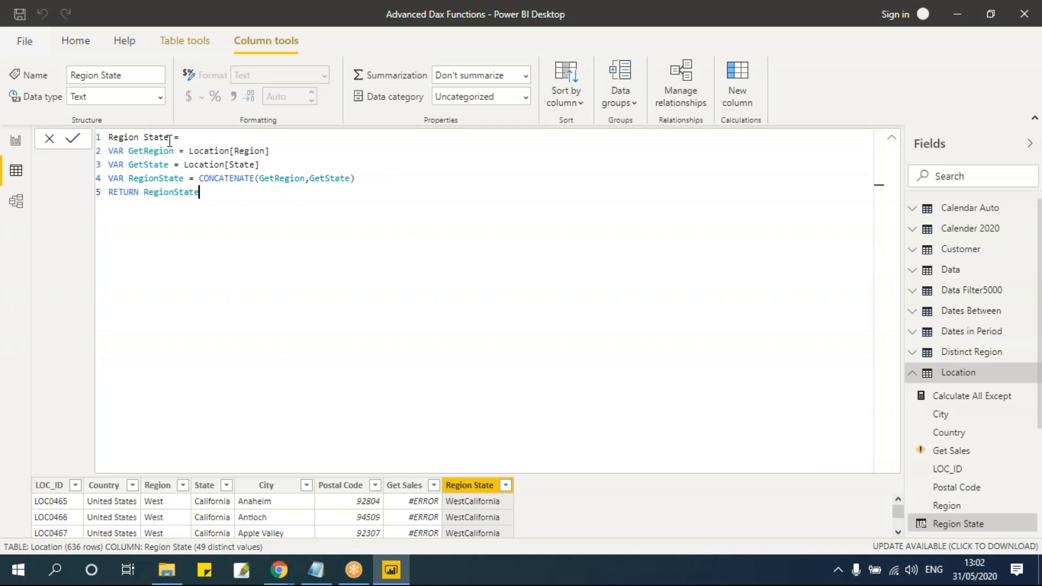
Switch to the Notepad notes and find the Sales Text formula in the Variables section
key(alt+Tab)
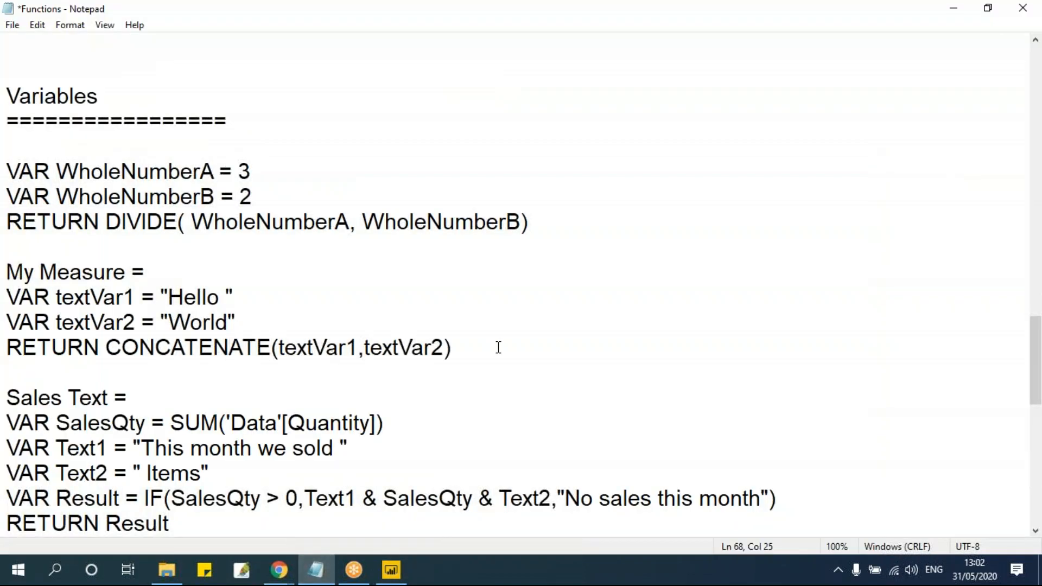
scroll(461, 319, down, 2)
click(460, 318)
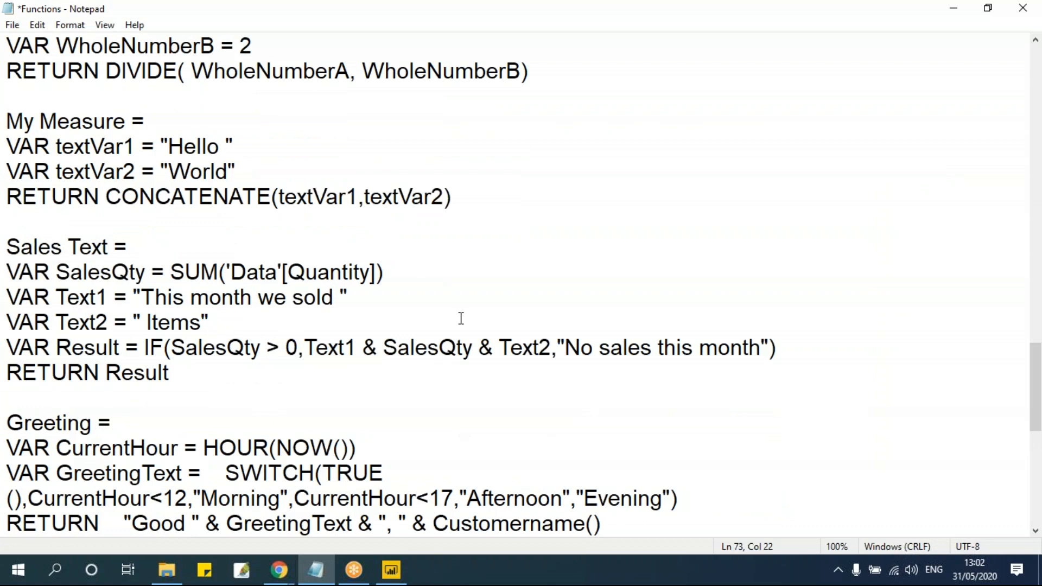
Review the Sales Text formula in the notes, from the SalesQty, Text1 and Text2 variables to the IF in Result
click(188, 322)
click(80, 266)
click(114, 297)
drag(166, 272, 422, 275)
click(305, 330)
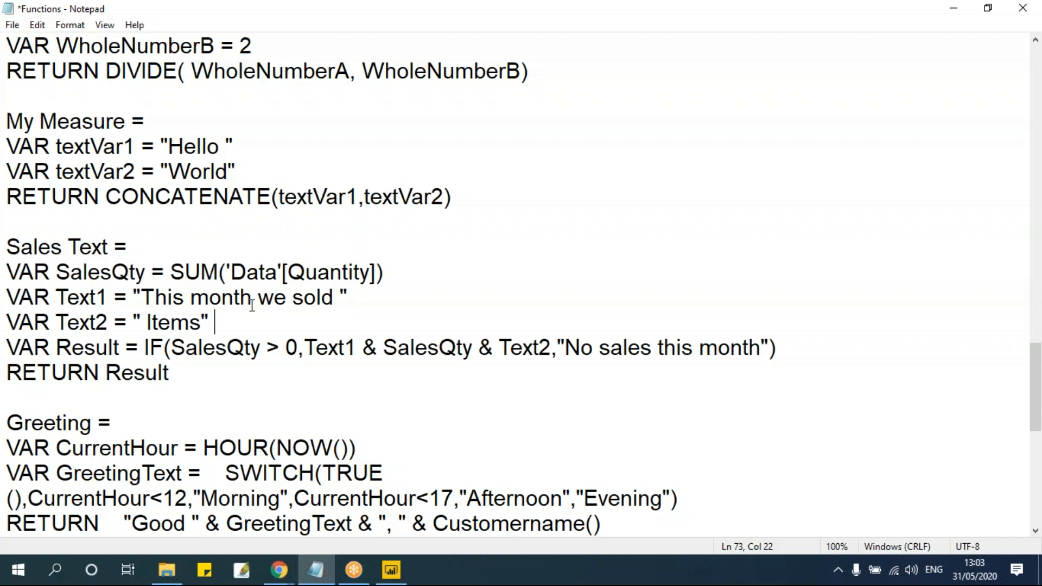
click(134, 323)
drag(7, 247, 172, 372)
click(227, 323)
key(alt)
click(304, 348)
click(329, 345)
Switch to Power BI Desktop, collapse the Region State formula and the Location table, and open the Data table
key(alt+Tab)
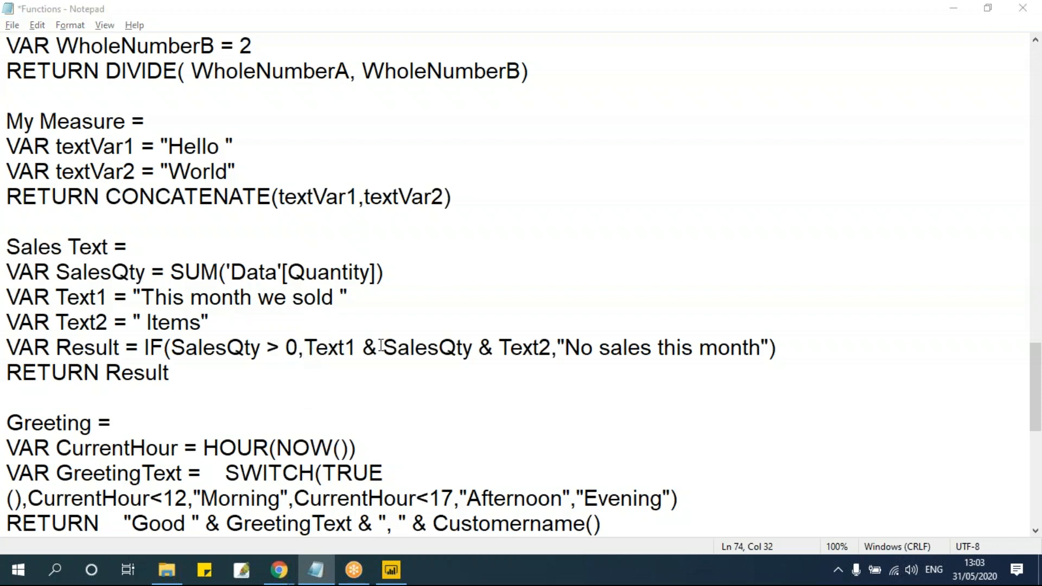
key(alt+Tab)
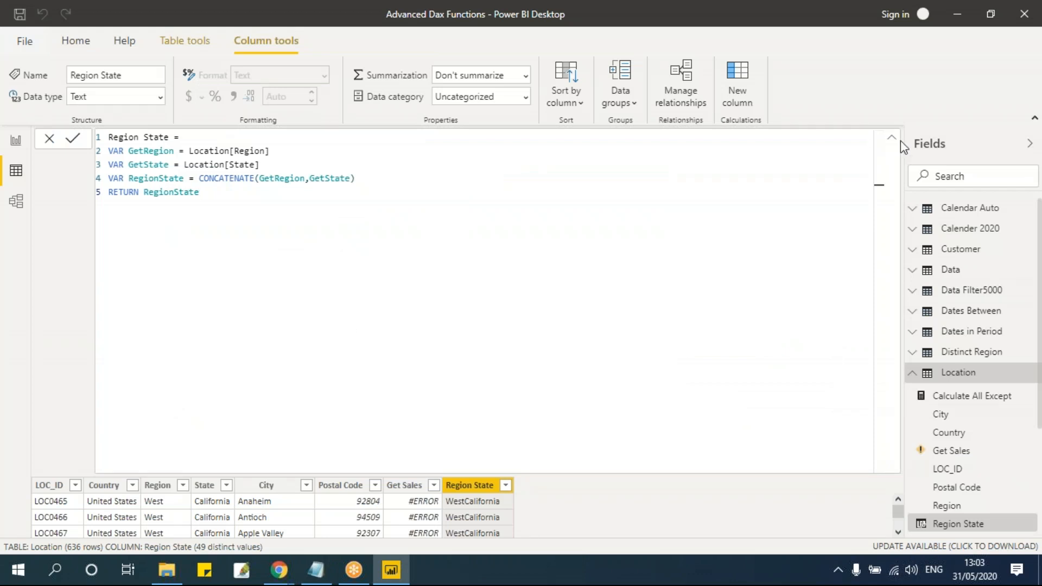
click(891, 138)
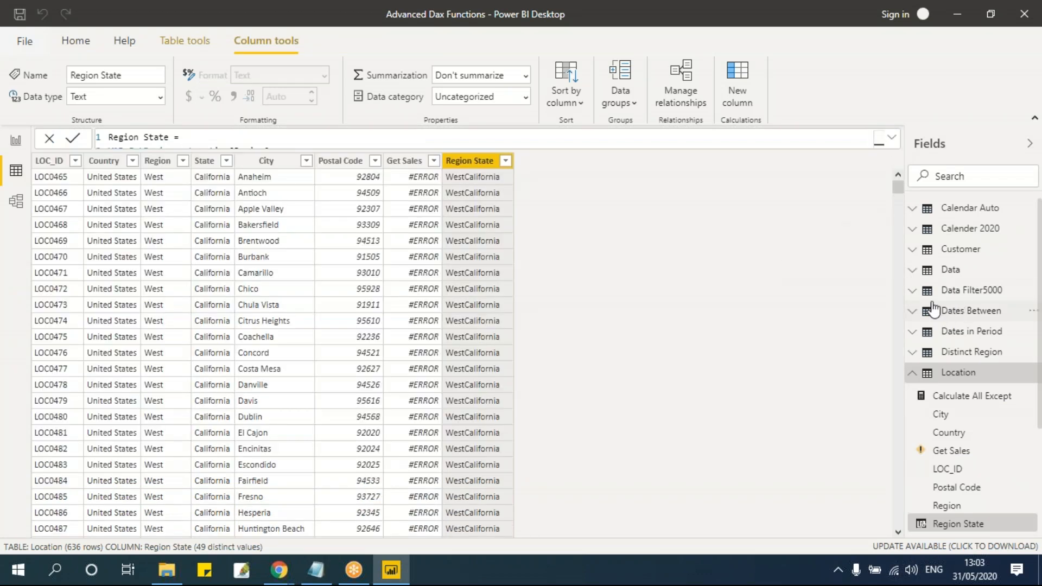
click(914, 374)
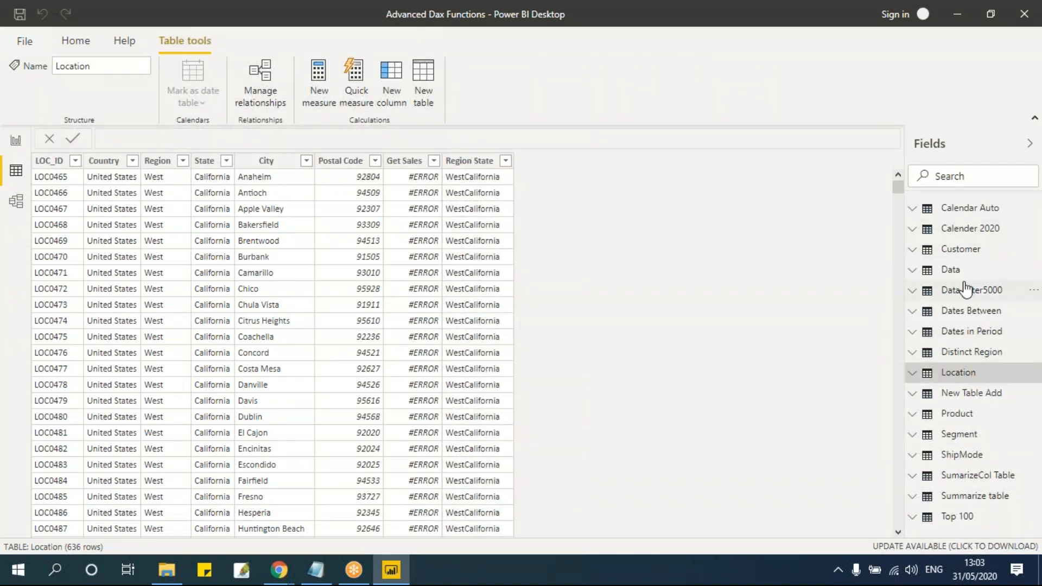
click(950, 271)
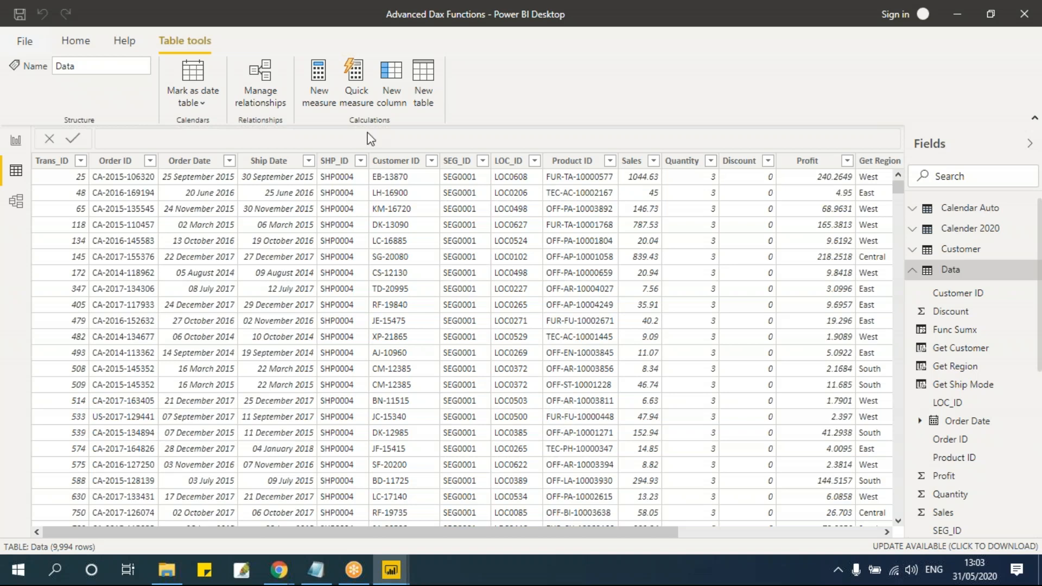
Create a new measure in the Data table and name it Quantity Status
click(360, 99)
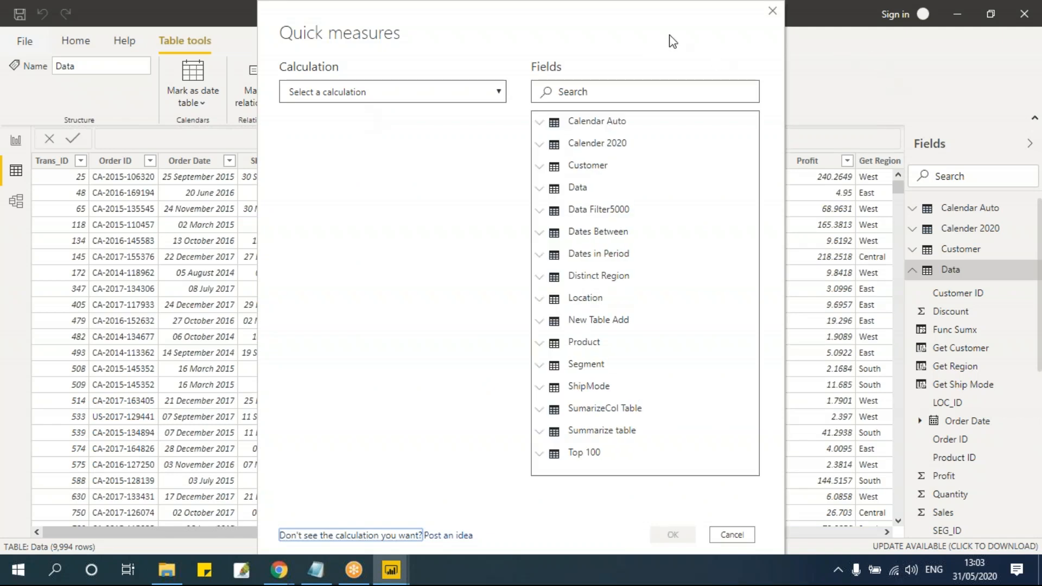
click(716, 152)
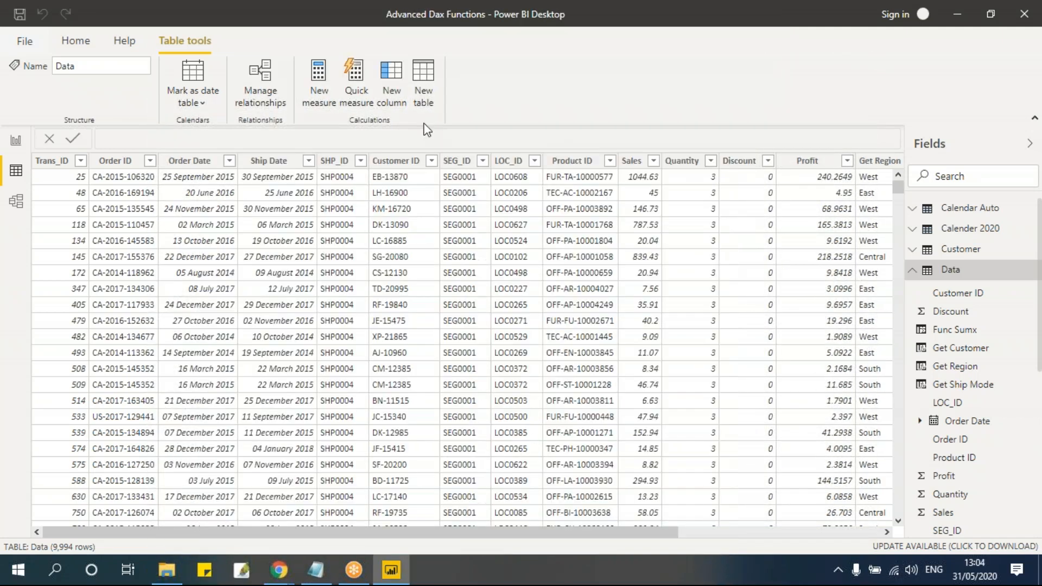
click(401, 161)
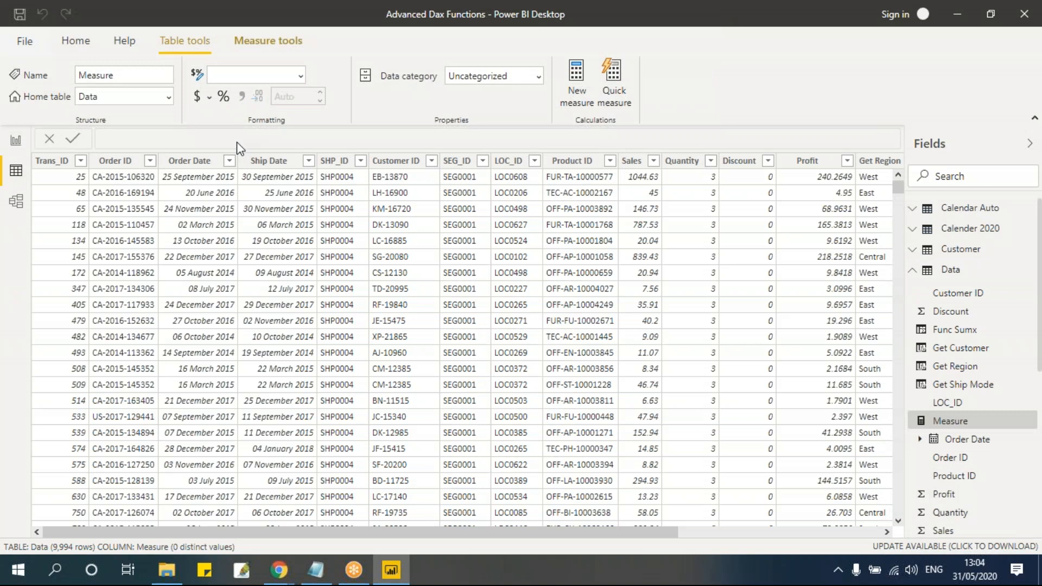
key(BackSpace)
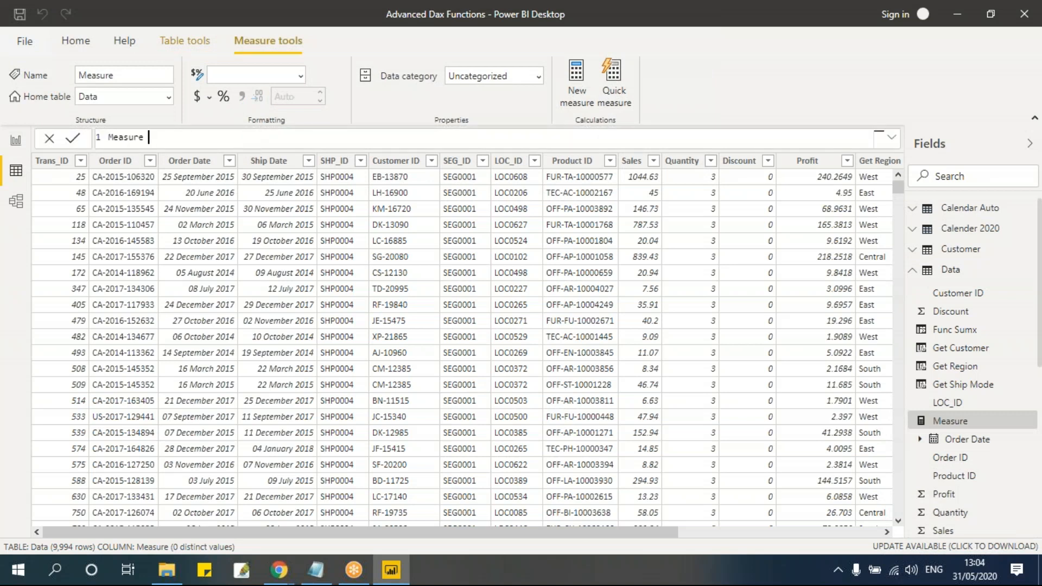
key(BackSpace)
key(BackSpace)
key(BackSpace)
key(BackSpace)
key(BackSpace)
key(BackSpace)
key(BackSpace)
key(BackSpace)
text(qUA)
key(BackSpace)
key(BackSpace)
key(BackSpace)
text(Quan)
text(tity Stat)
text(us -)
key(BackSpace)
key(BackSpace)
text(=)
key(shift+Return)
Add the line VAR TotalQuantity = SUM(Data[Quantity]) to the measure and commit it
text(VAR)
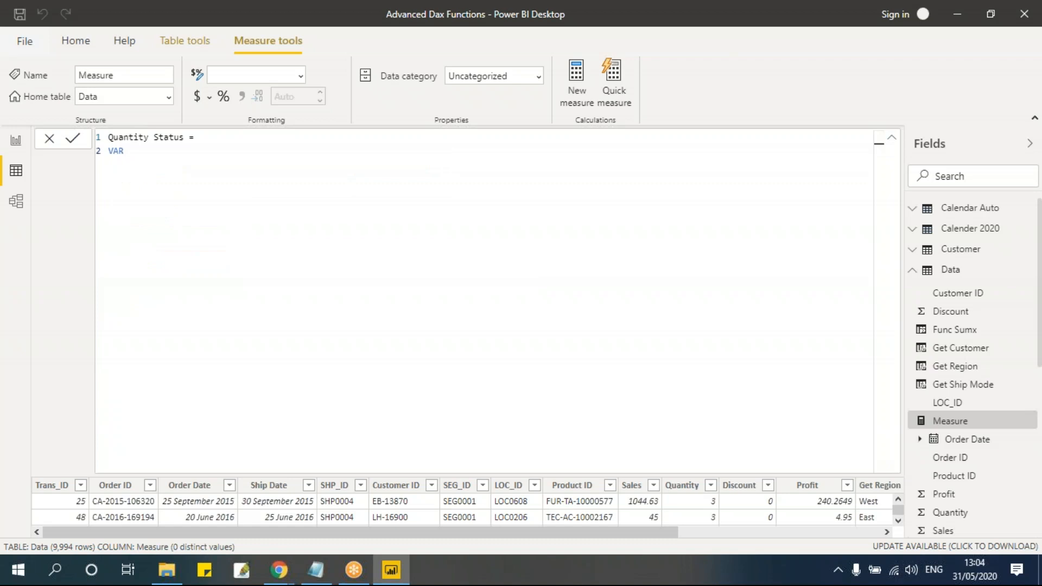
text( TotalQuantity = su)
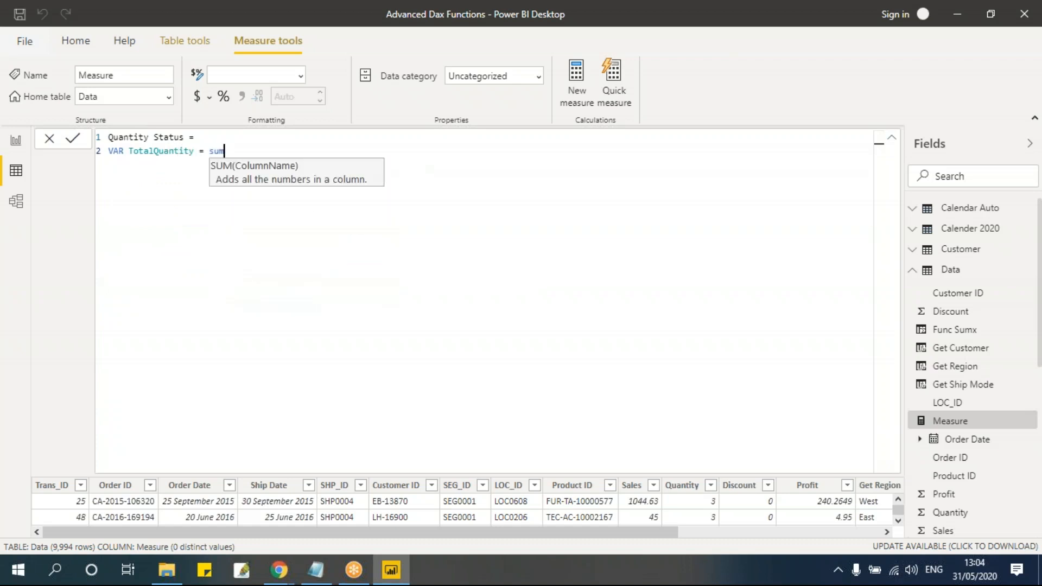
text(m()
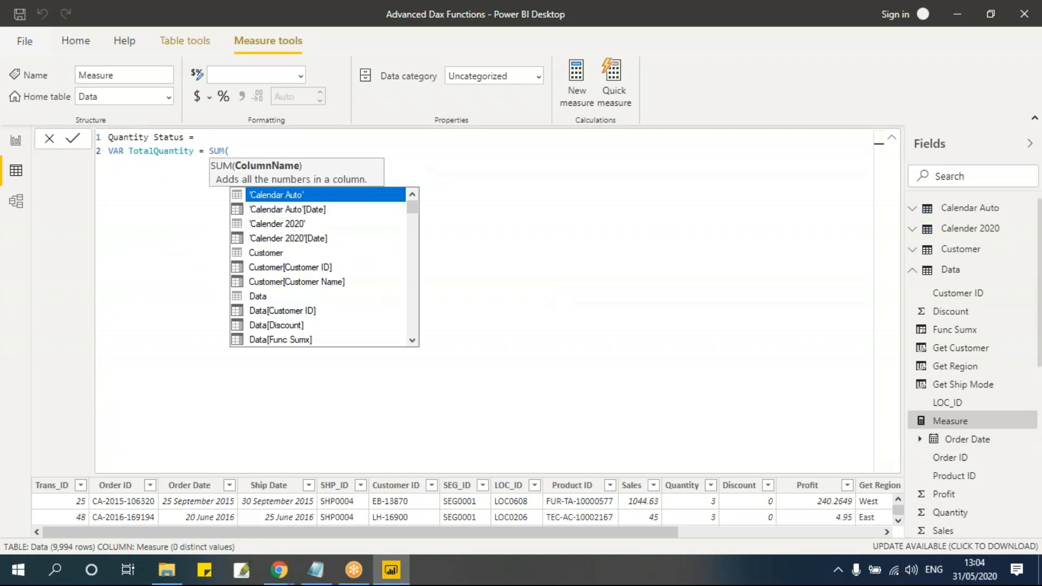
text(Data[Quantity])
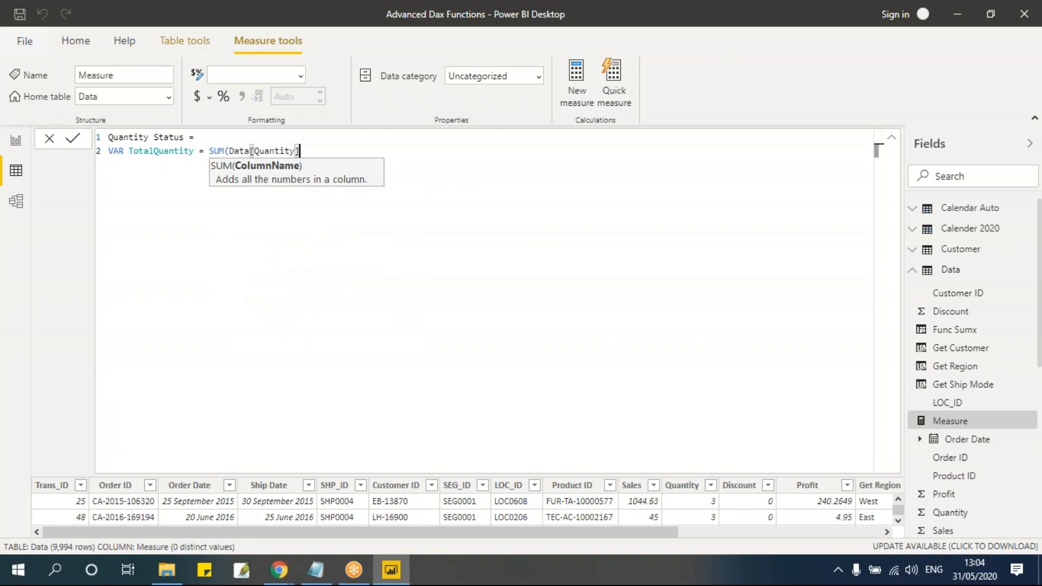
key(Return)
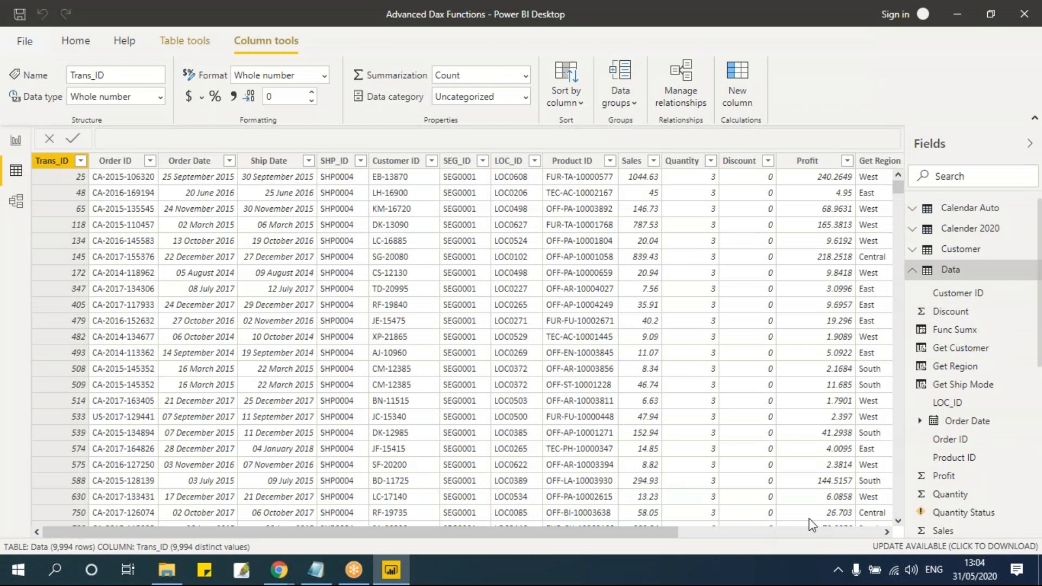
Reopen the Quantity Status measure from the Data table's fields and show its full formula for editing
click(809, 532)
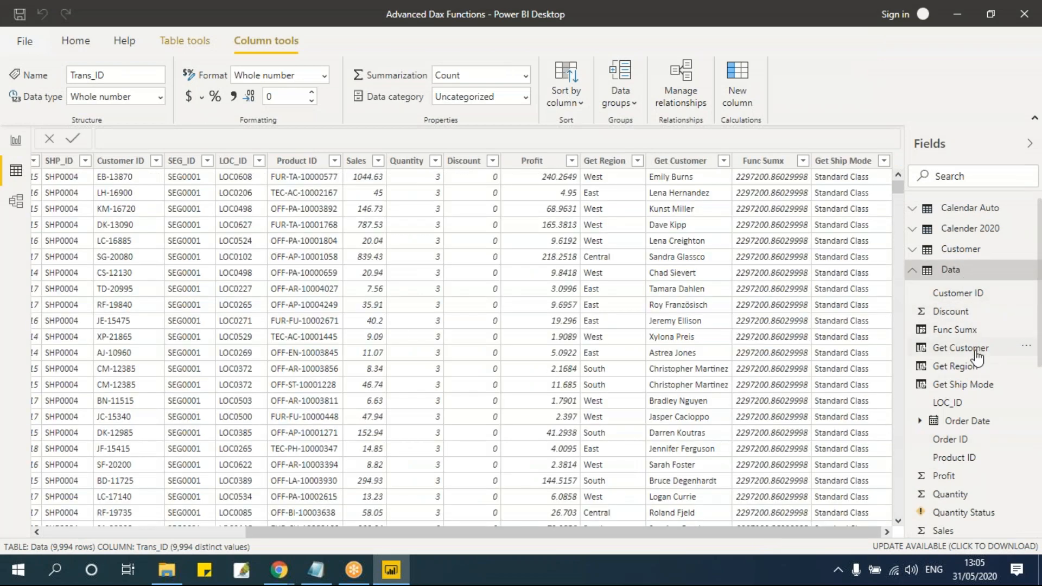
scroll(998, 362, down, 5)
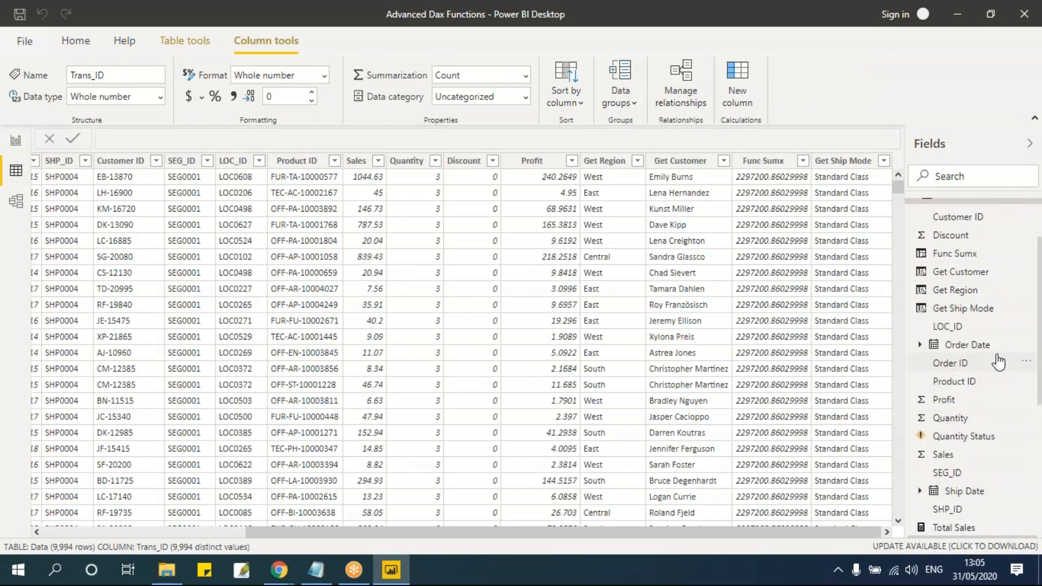
click(998, 361)
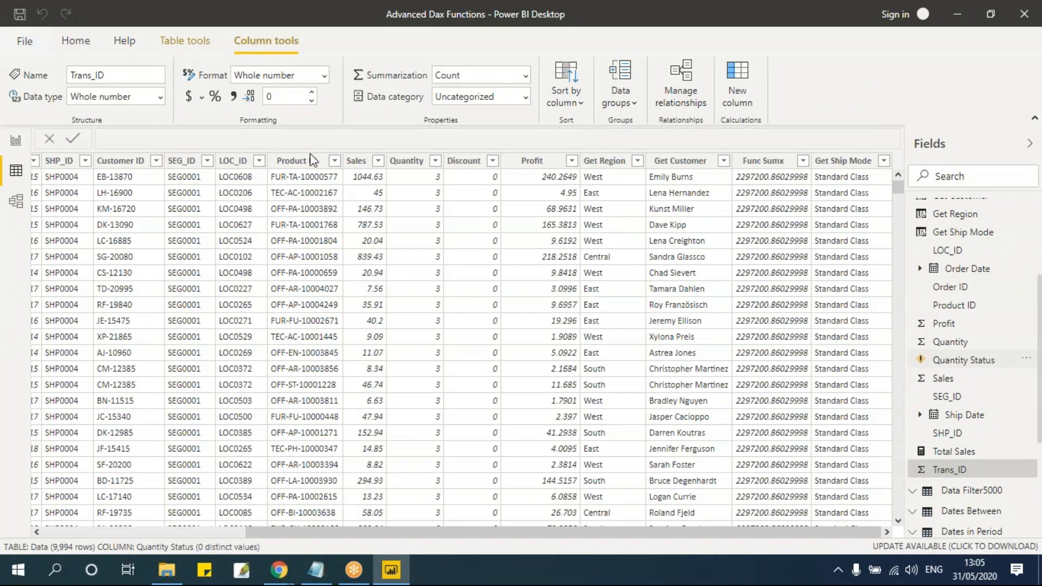
click(321, 148)
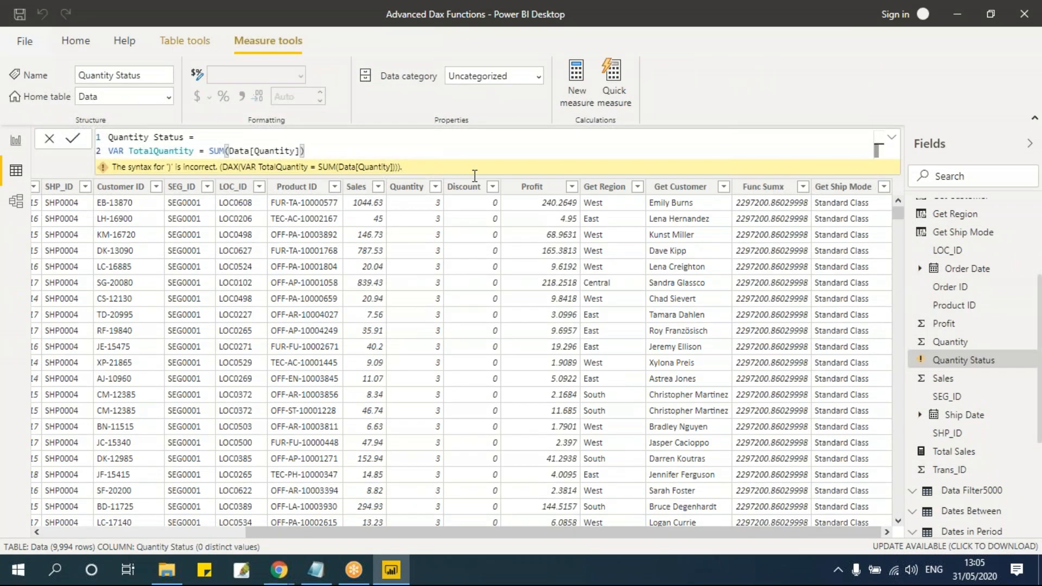
click(891, 138)
click(320, 151)
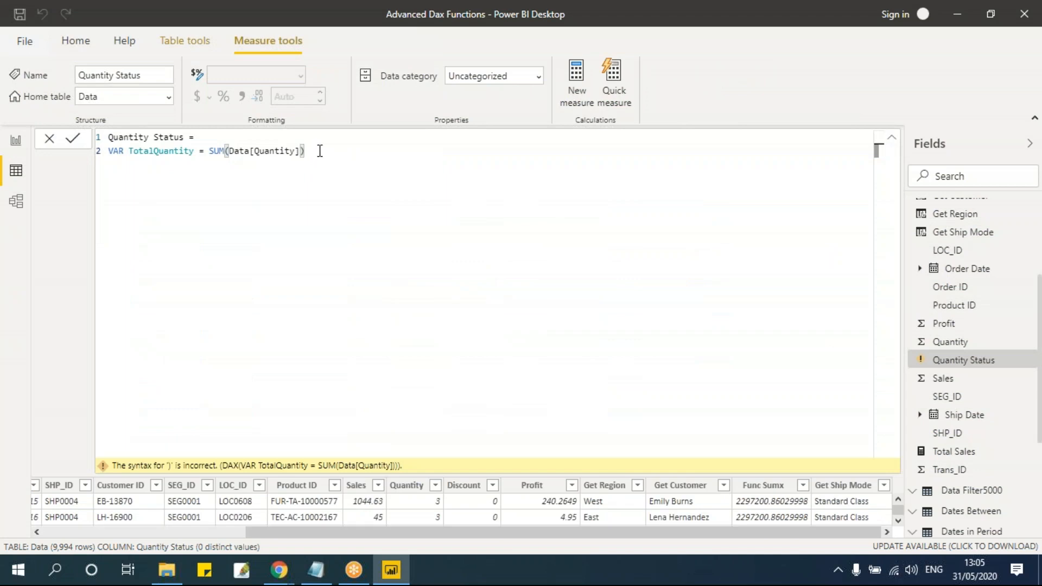
Add the variable line VAR Text1 = "Sold this month " below TotalQuantity
key(shift+Return)
text(VAR Text1 = "Sol)
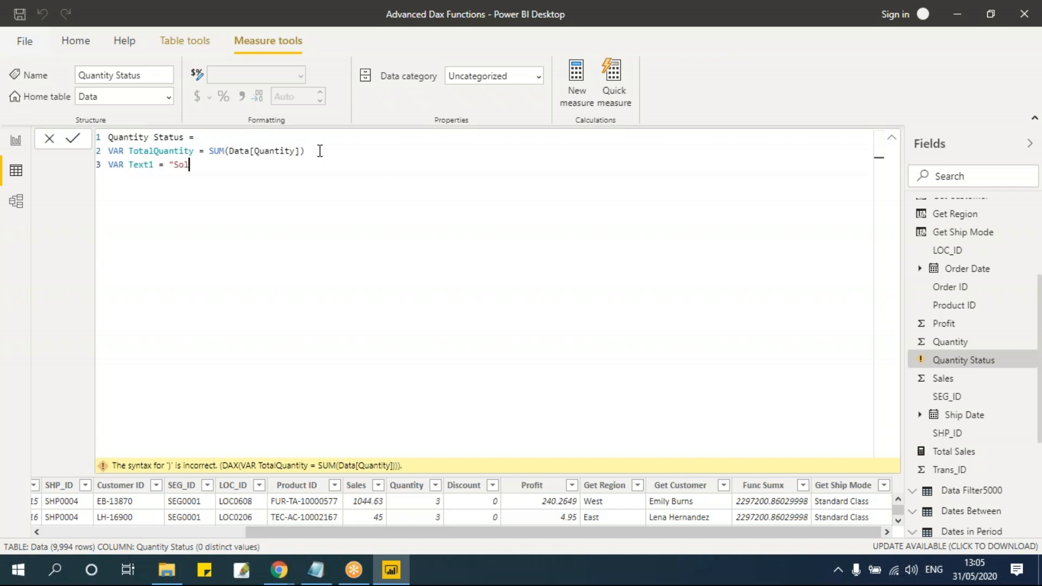
text(d this month ")
Add the variable line VAR Text2 = "Products" below Text1
key(shift+Return)
text(VAR2)
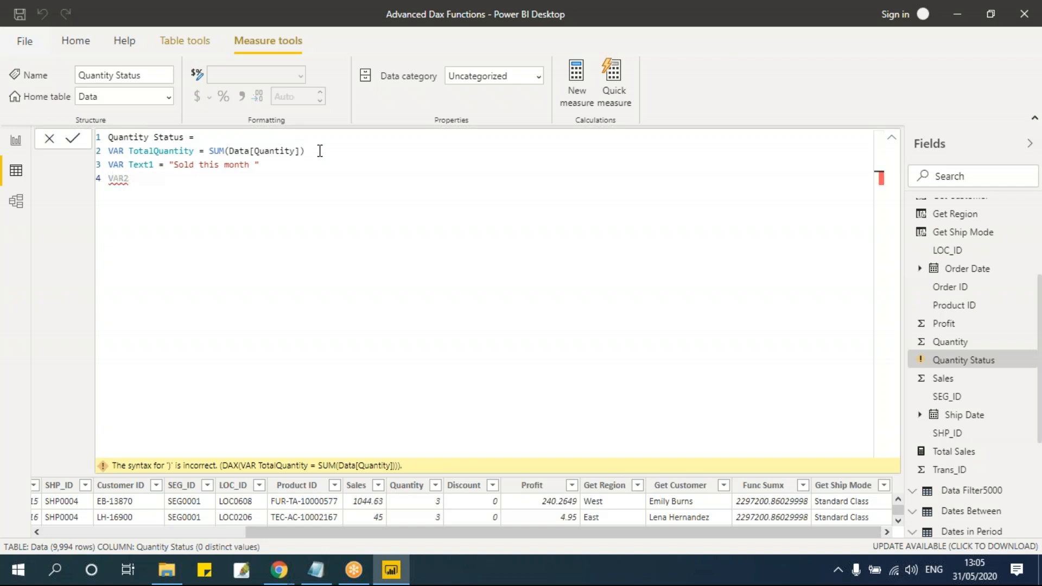
key(BackSpace)
text(tex)
key(BackSpace)
key(BackSpace)
key(BackSpace)
text(tex)
key(BackSpace)
key(BackSpace)
key(BackSpace)
text(Text2 = "Quanity)
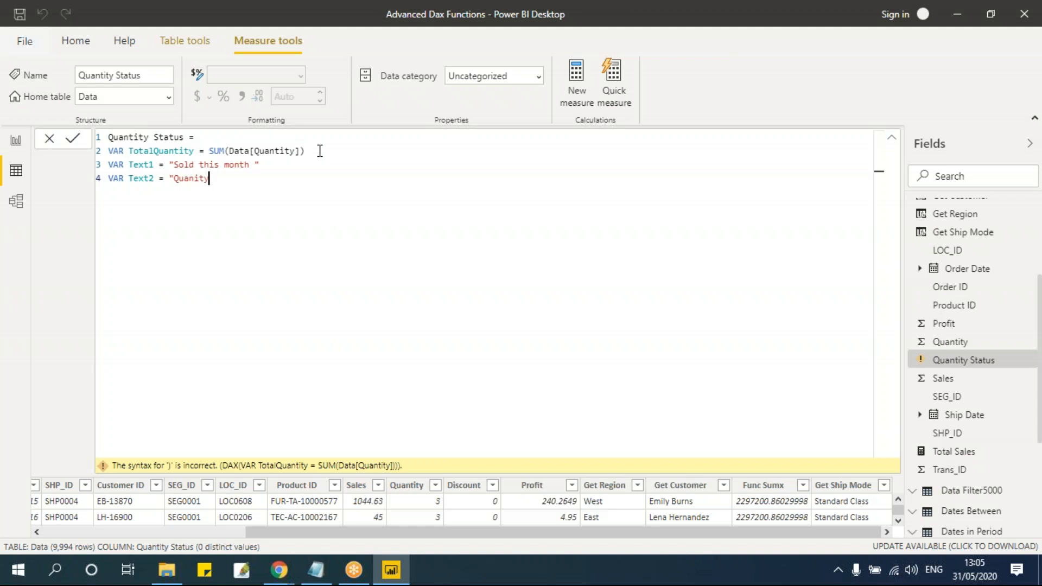
key(BackSpace)
key(BackSpace)
key(BackSpace)
key(BackSpace)
key(BackSpace)
key(BackSpace)
key(BackSpace)
text(Products")
Start a VAR Sts line with an IF function that tests TotalQuantity>0
key(shift+Return)
text(VAR Status =)
key(BackSpace)
key(BackSpace)
key(BackSpace)
key(BackSpace)
key(BackSpace)
key(BackSpace)
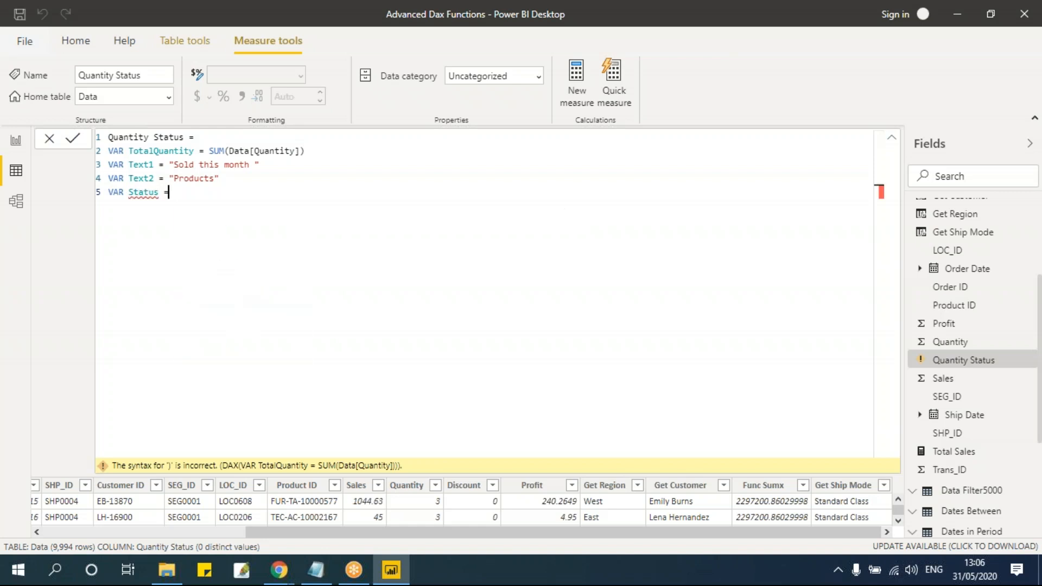
key(BackSpace)
key(BackSpace)
key(BackSpace)
text(Sts = IF(tto)
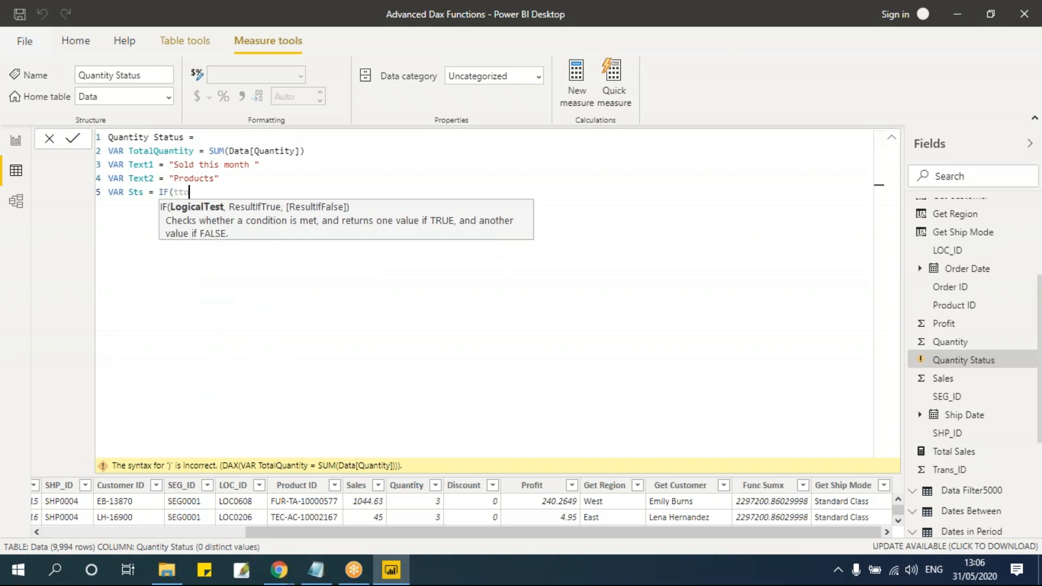
key(BackSpace)
key(BackSpace)
text(ota)
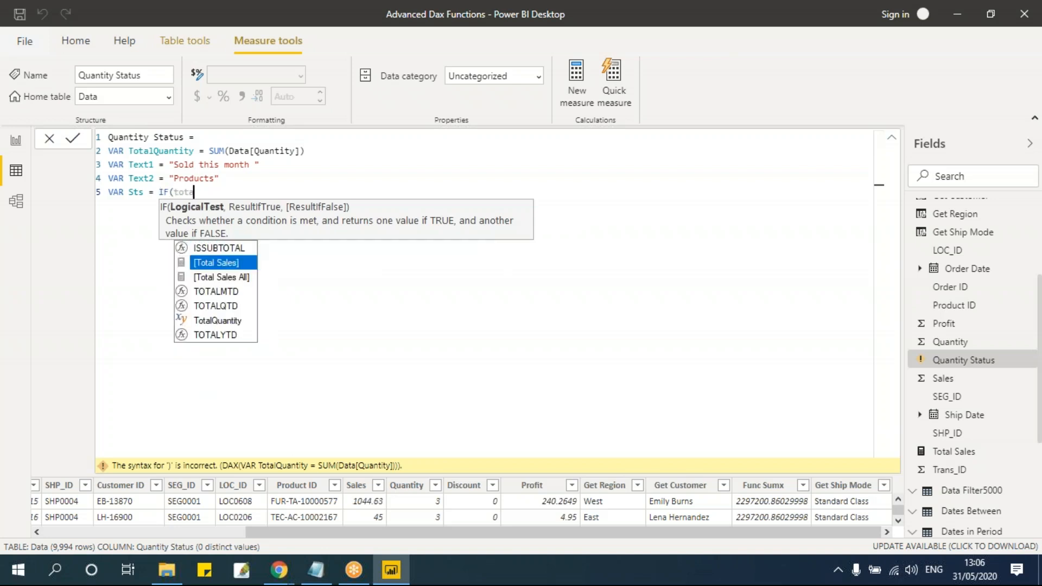
key(Down)
key(Down)
key(Down)
key(Down)
key(Down)
key(Tab)
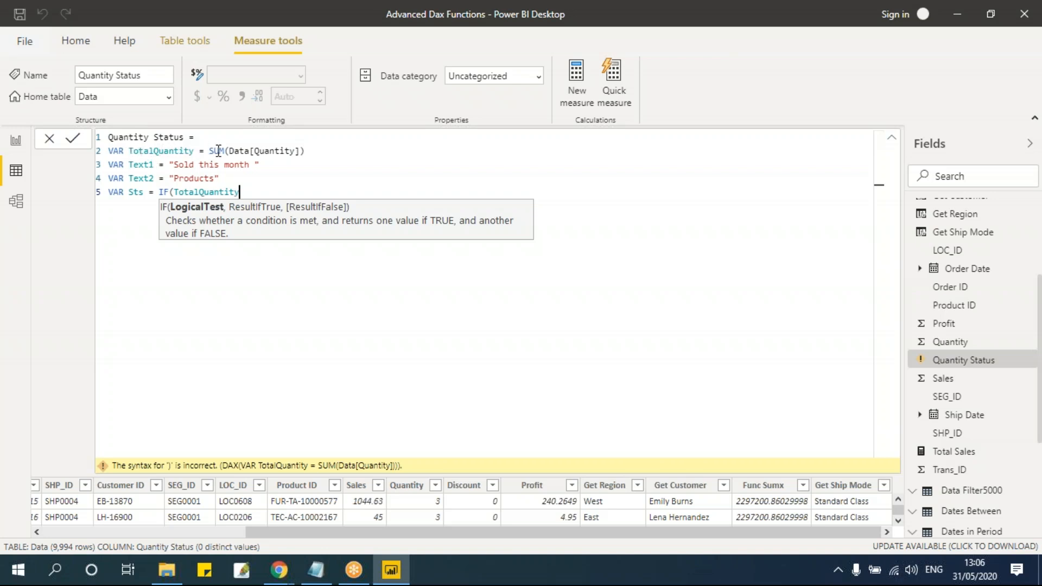
text(>0,te)
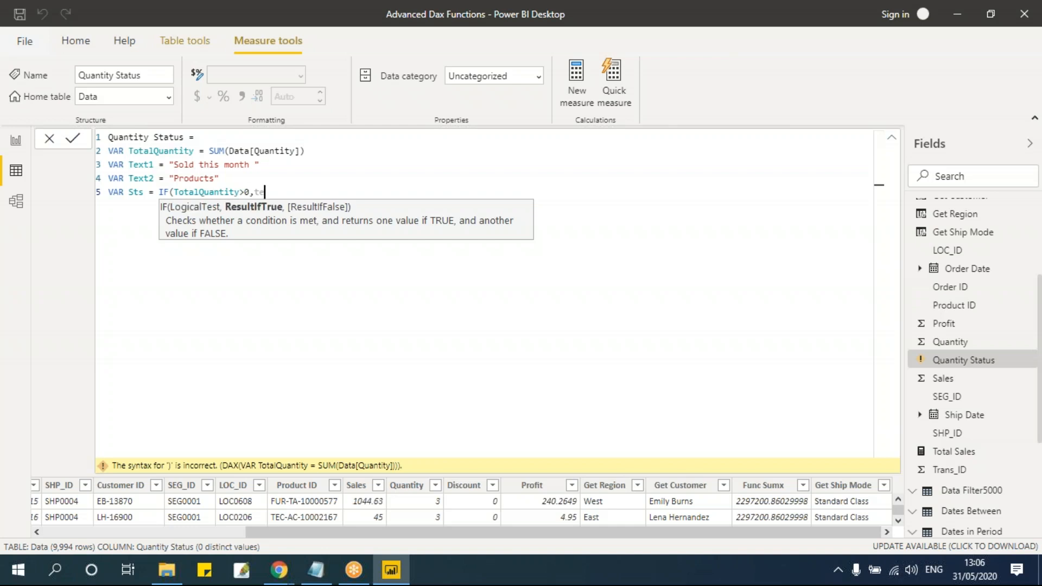
Set the IF function's true result to text1 & TotalQuantity & text2
text(xt1 & total)
key(Down)
key(Down)
key(Down)
key(Tab)
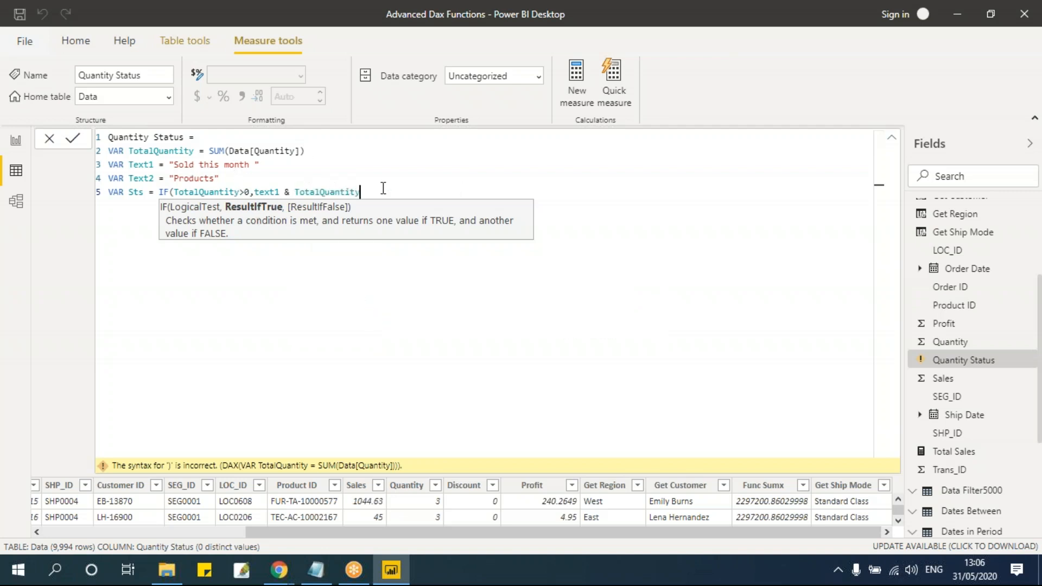
text(& text2)
text(,)
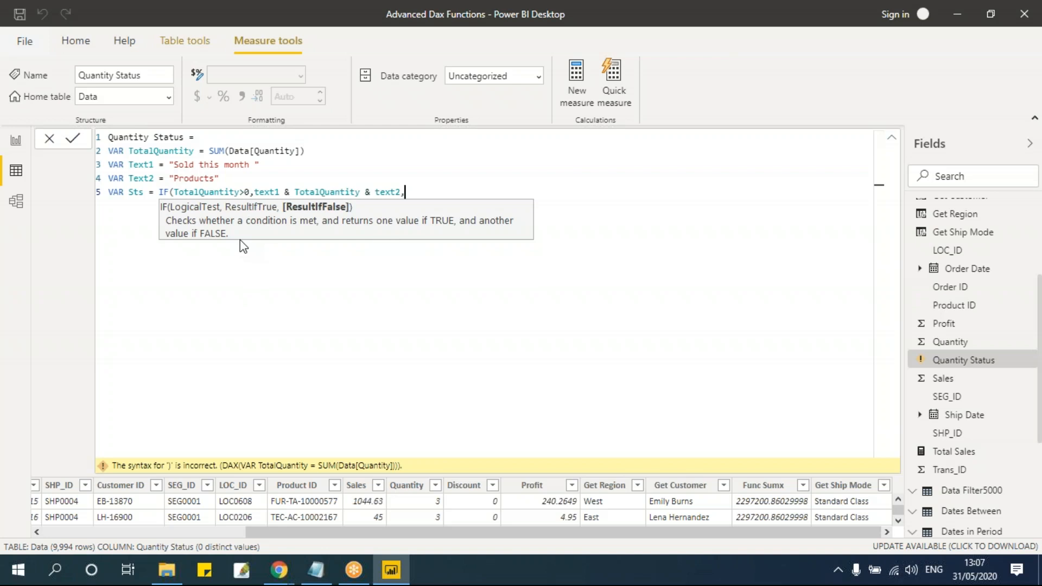
Set the IF function's false result to "No Sales" and close its parenthesis
text(")
key(BackSpace)
key(BackSpace)
text(ales"))
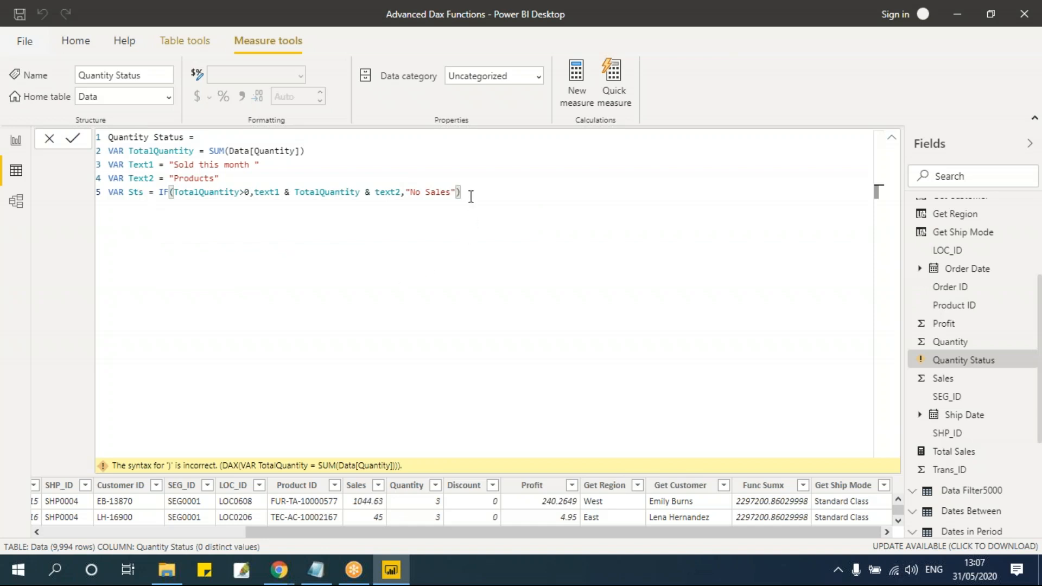
End the Quantity Status formula with RETURN Sts
key(Return)
text(RETURN STS)
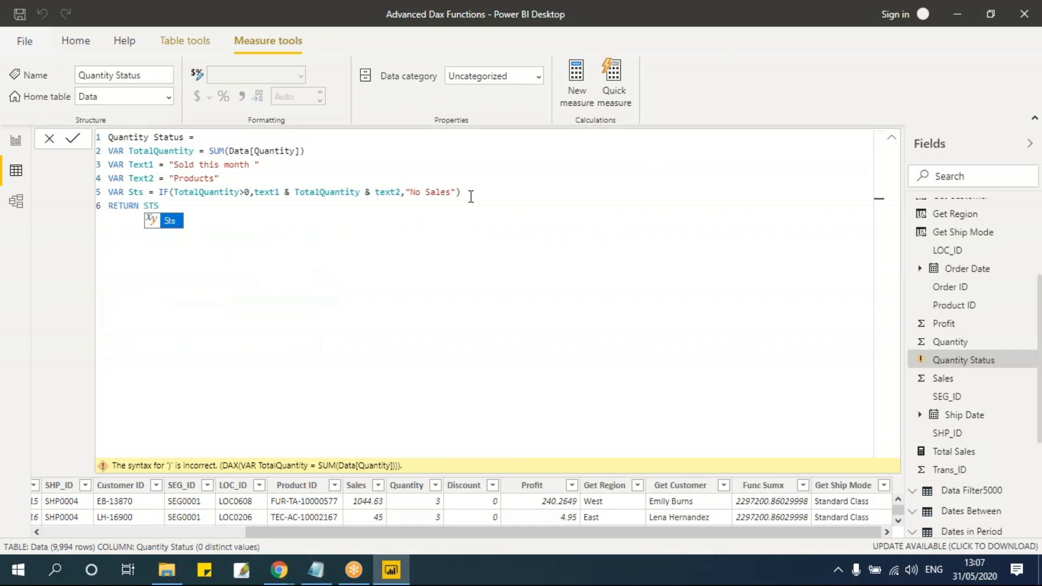
key(Tab)
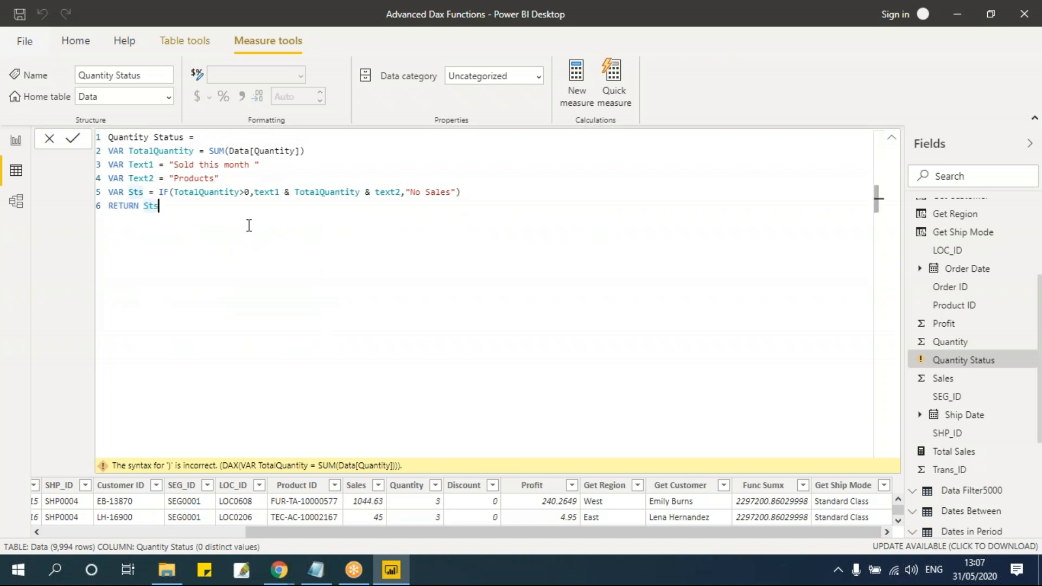
Review the TotalQuantity, Text1, Text2 and Sts variable lines of the Quantity Status formula
drag(209, 151, 302, 152)
click(143, 154)
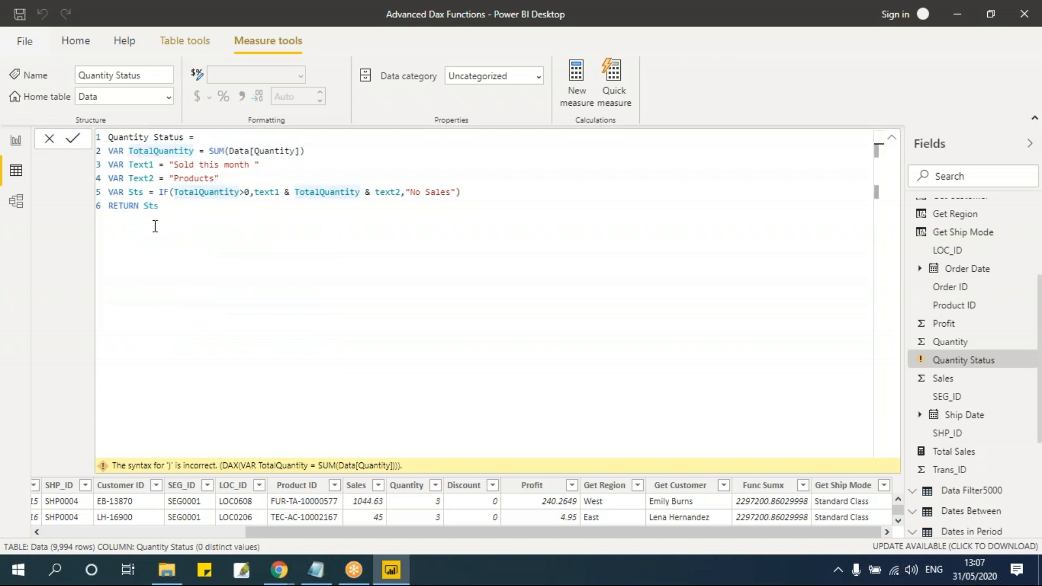
drag(170, 164, 254, 164)
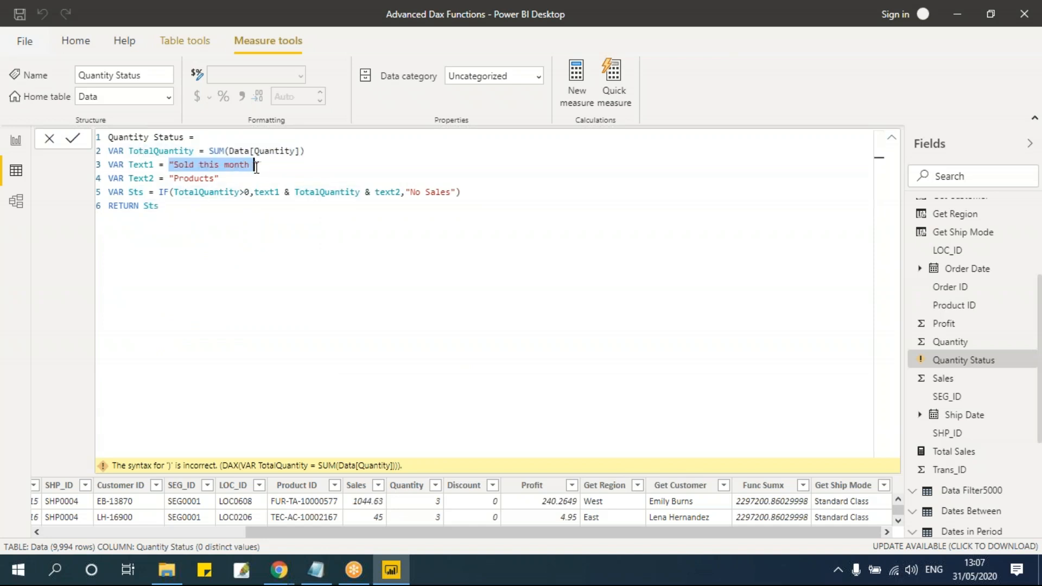
click(129, 164)
click(139, 178)
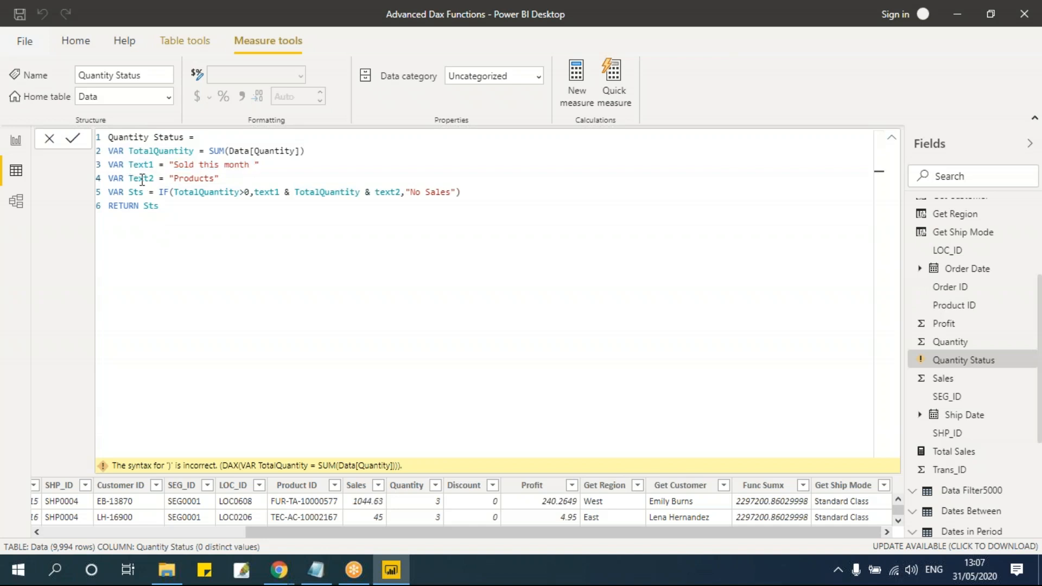
drag(159, 192, 465, 191)
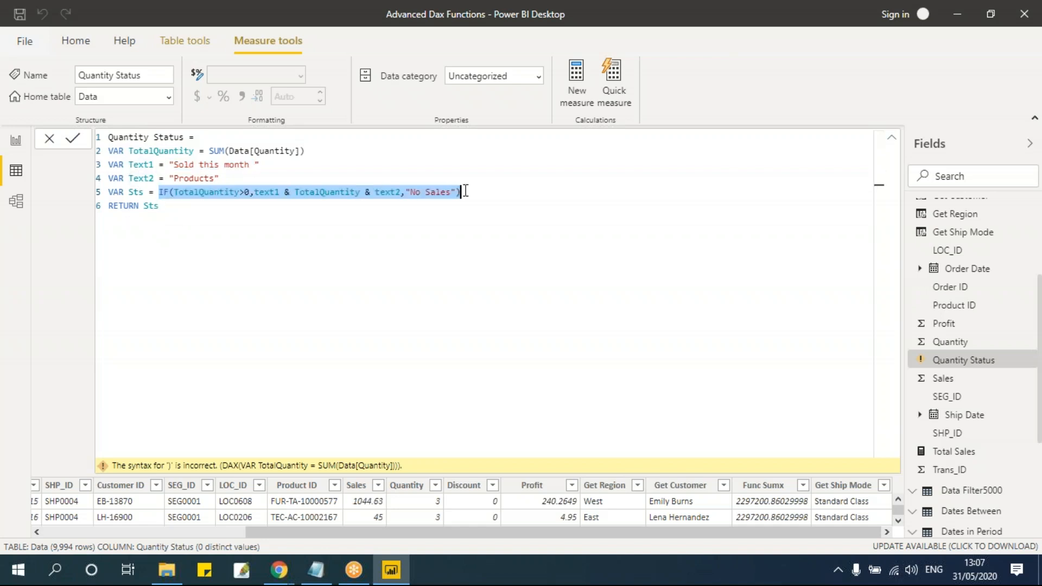
double_click(136, 191)
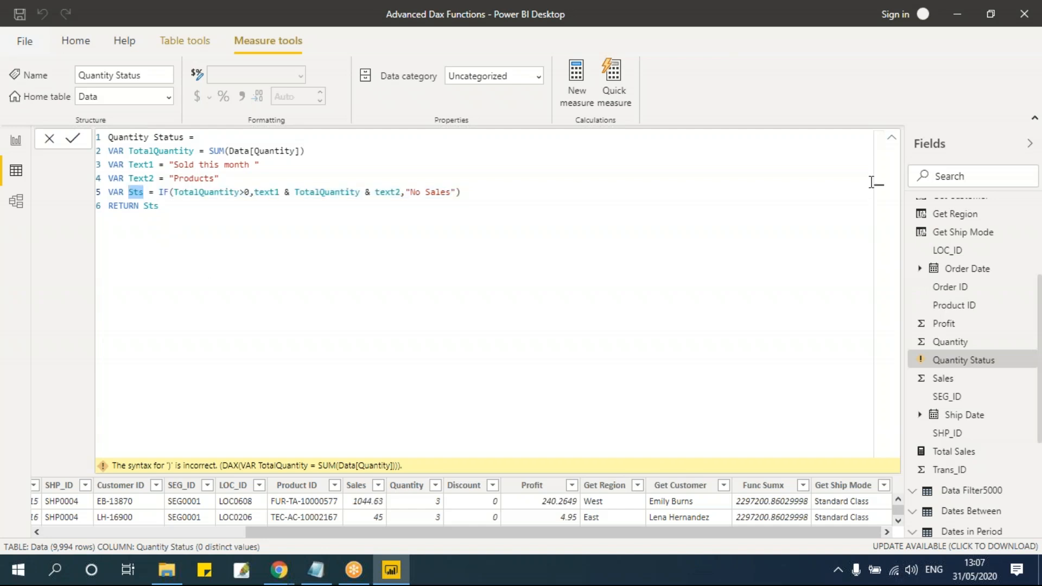
Commit the Quantity Status measure formula and collapse the formula editor
click(360, 213)
key(Return)
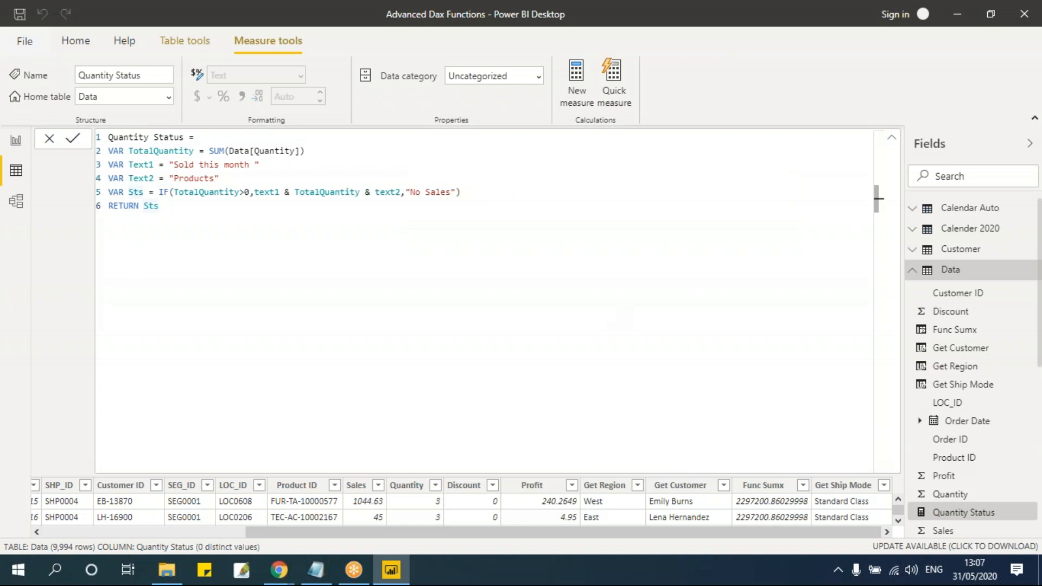
click(891, 139)
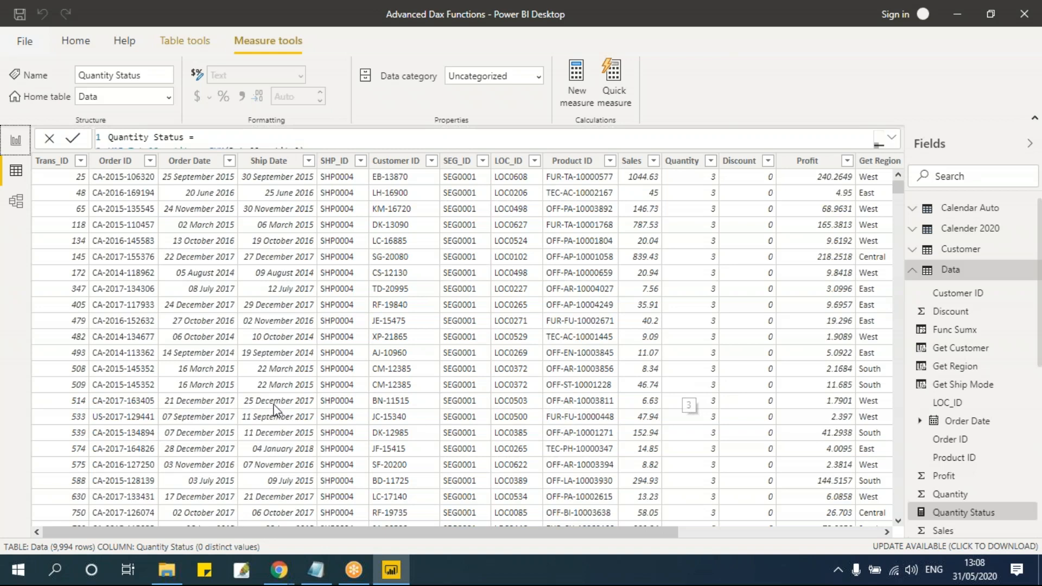
Copy the Calculate All Except by State table from report Page 3 and paste it onto Page 4
click(15, 143)
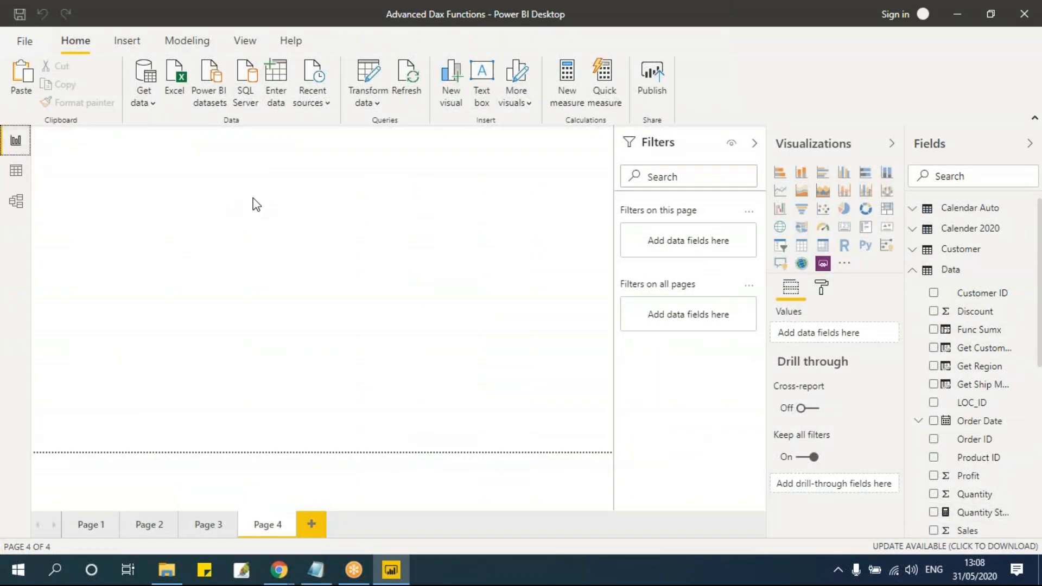
click(210, 526)
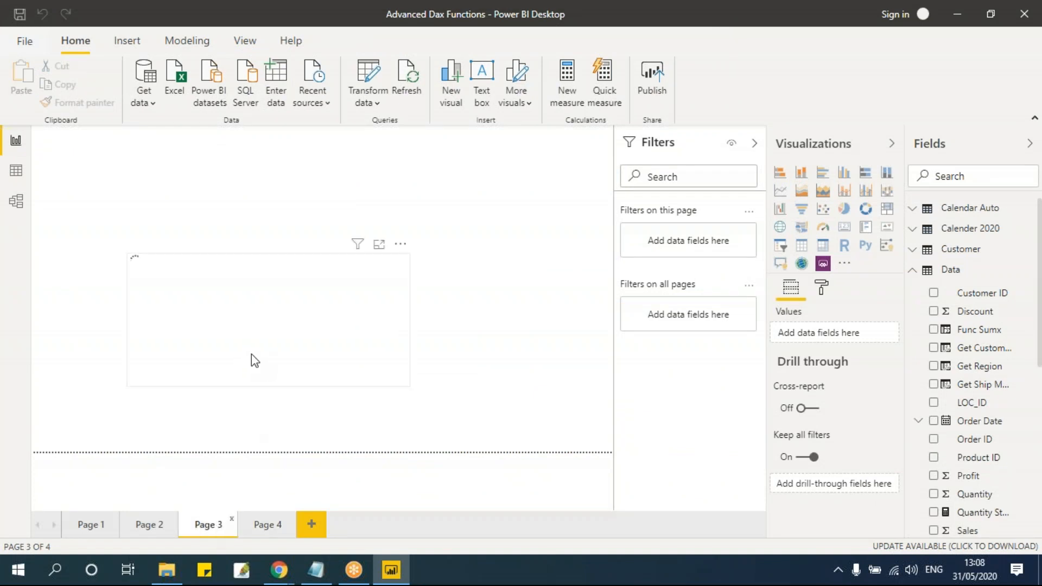
click(240, 267)
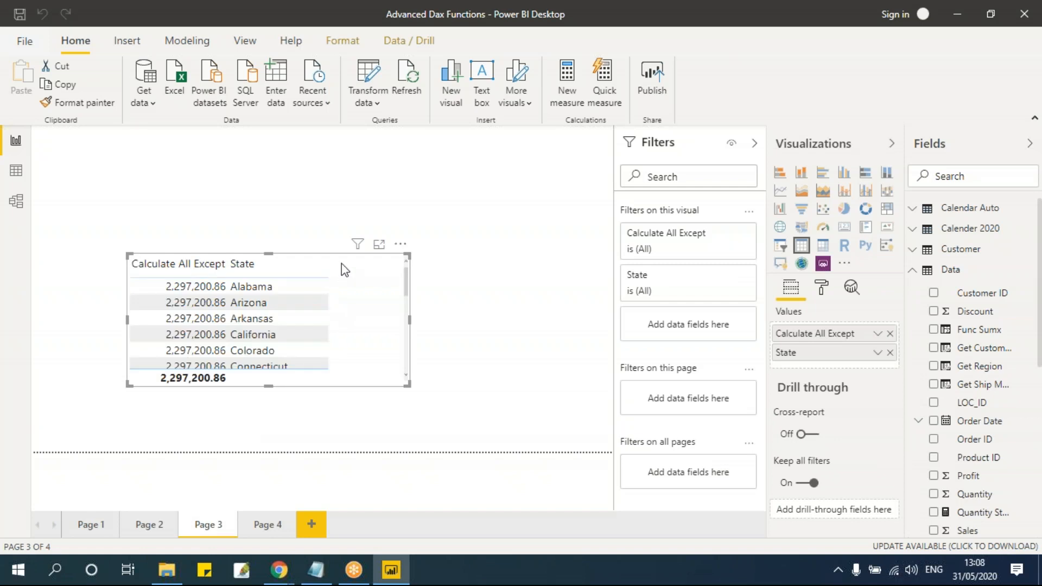
click(261, 526)
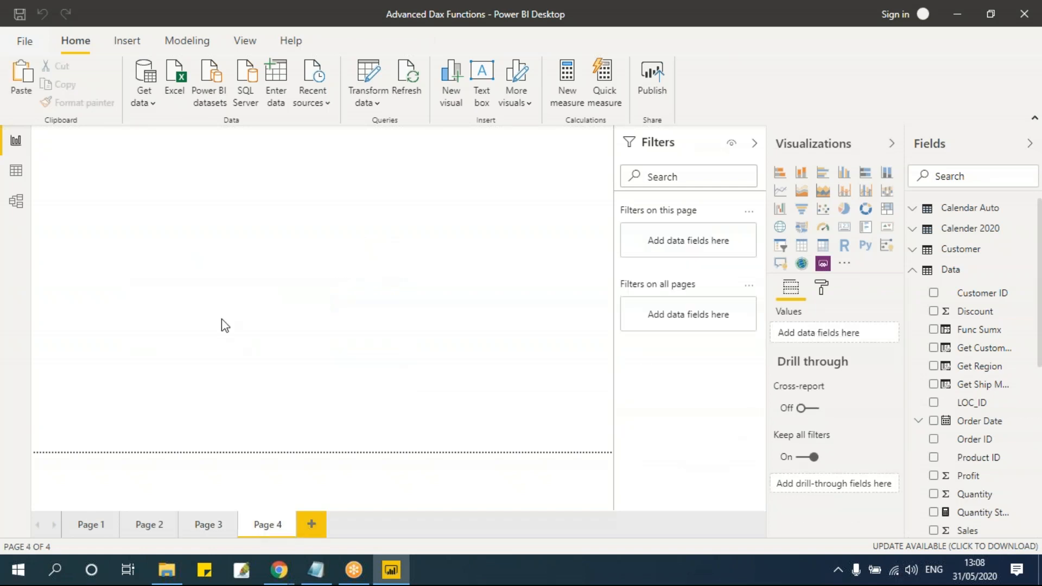
key(ctrl+v)
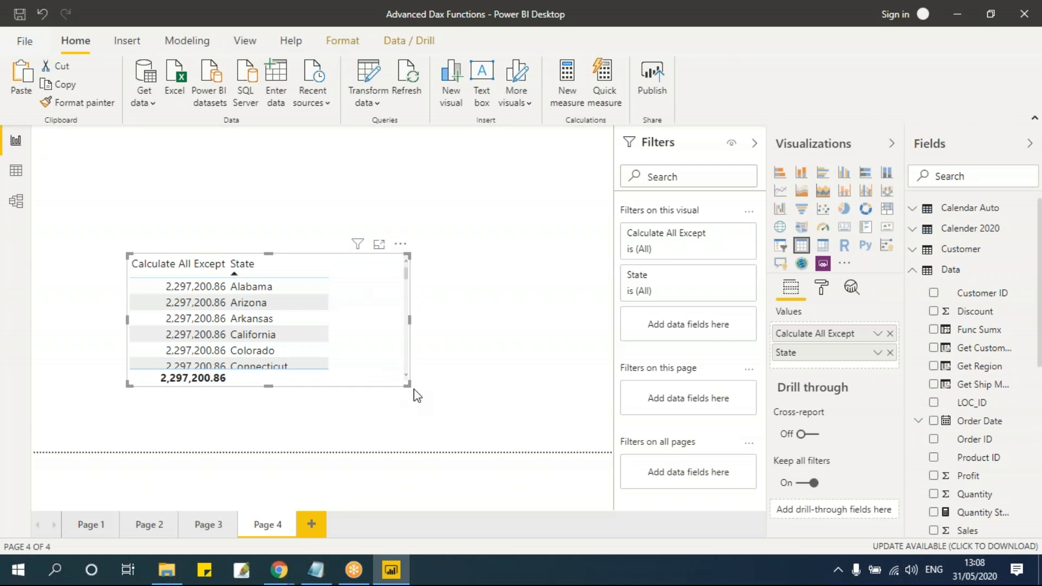
Enlarge the pasted table and replace its Calculate All Except values with the Data table's Quantity field
drag(406, 385, 442, 448)
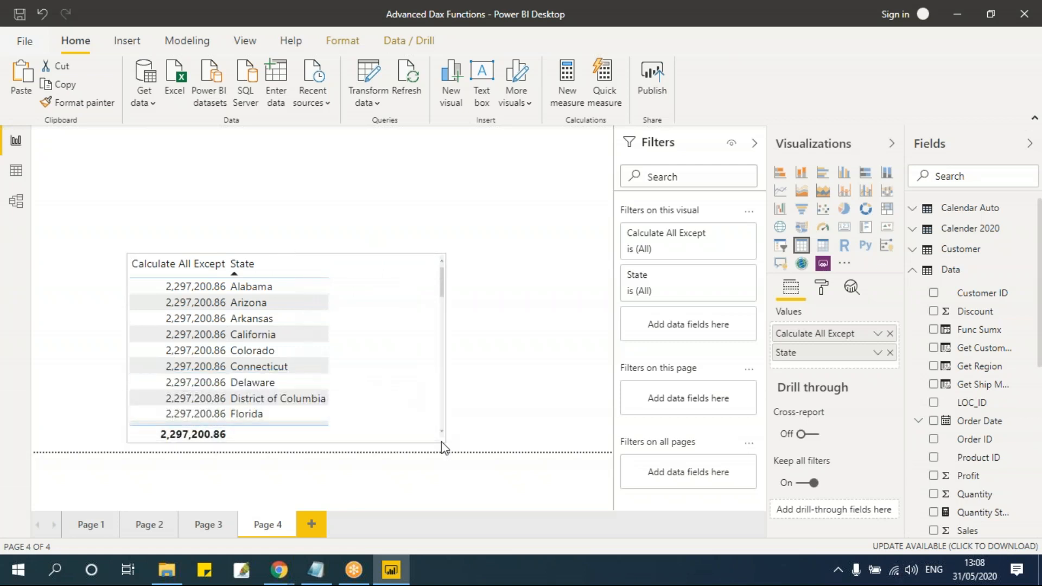
click(890, 334)
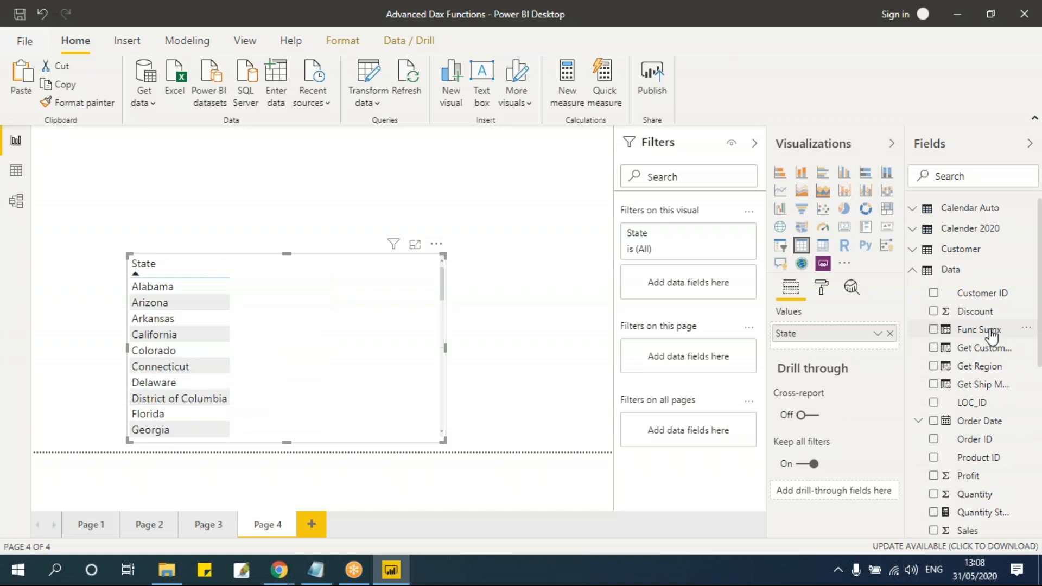
scroll(993, 380, down, 5)
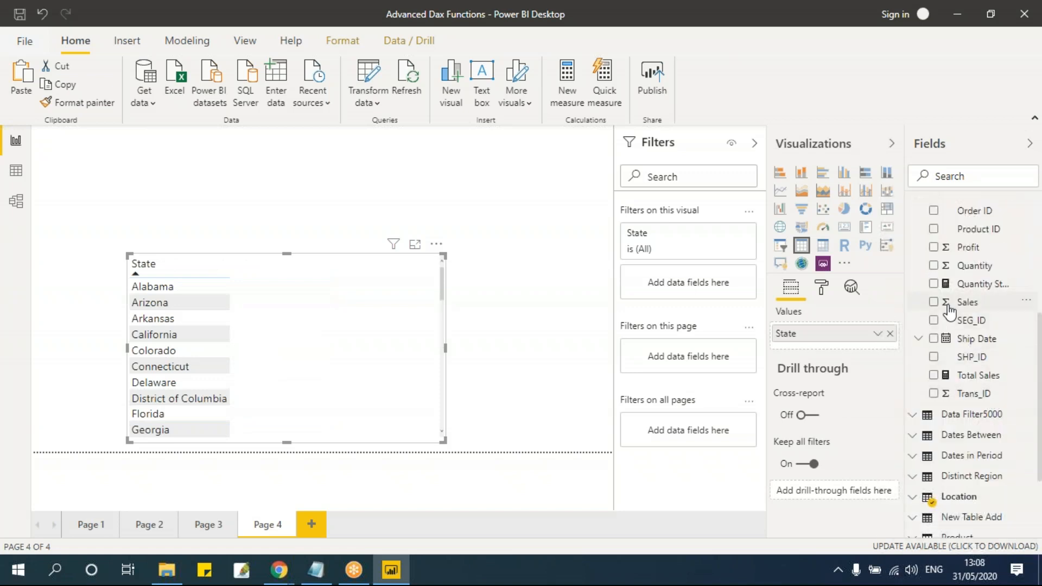
drag(980, 269, 830, 353)
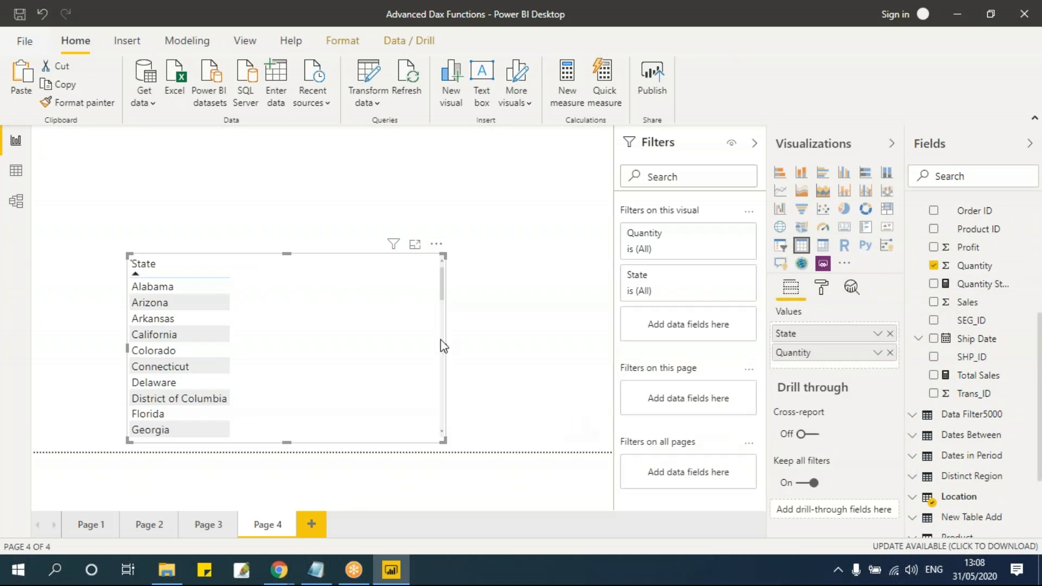
Move the table higher on the page, enlarge it, and add the Quantity Status measure after Quantity
click(362, 244)
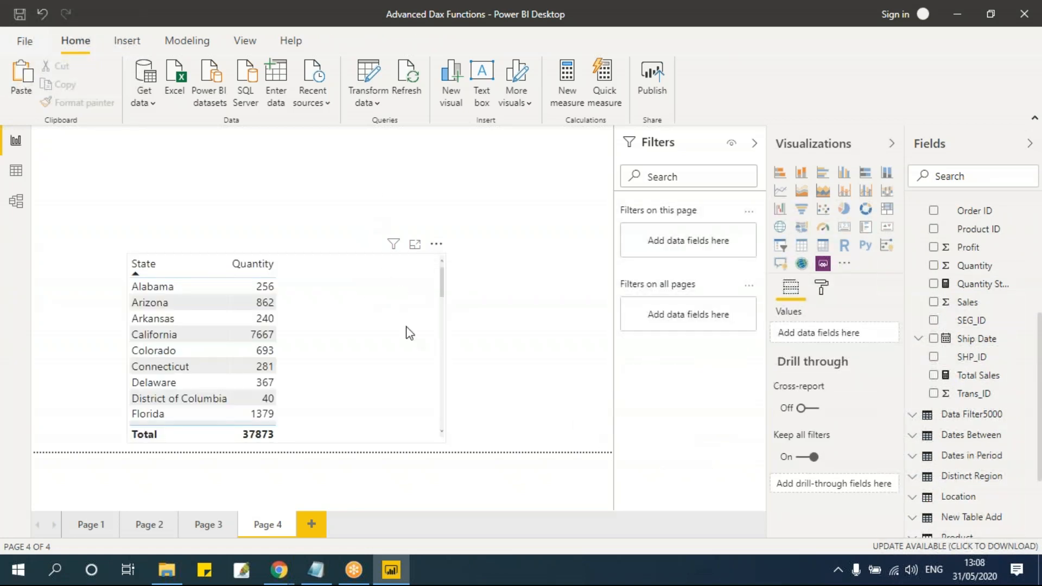
click(409, 399)
drag(396, 423, 473, 438)
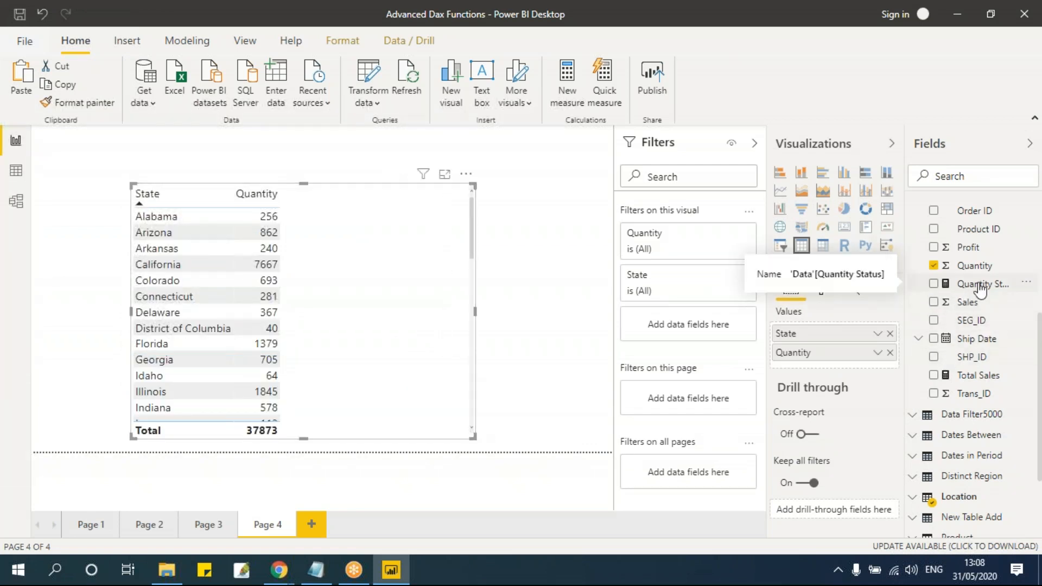
drag(980, 286, 841, 371)
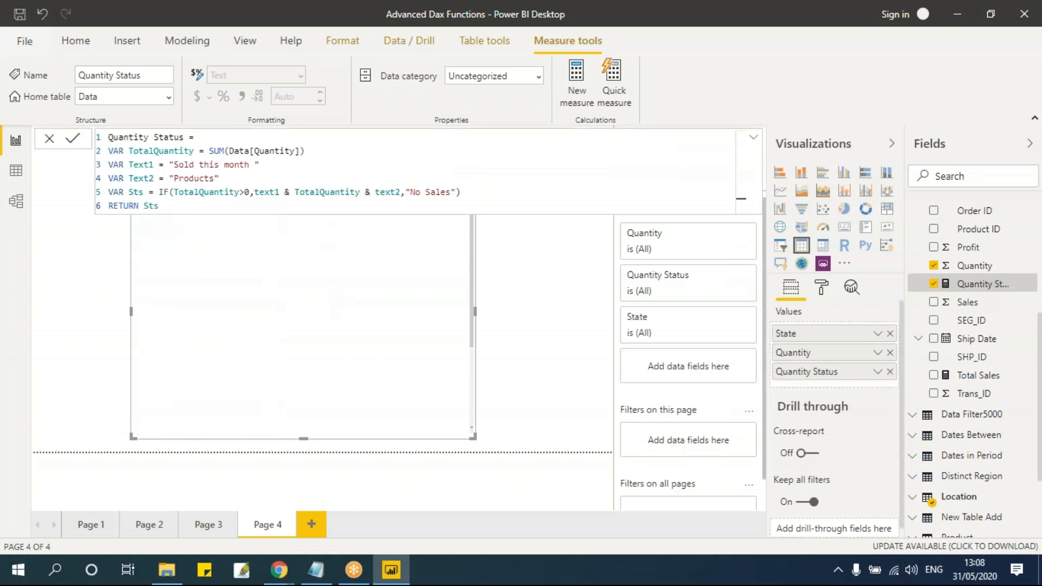
click(565, 291)
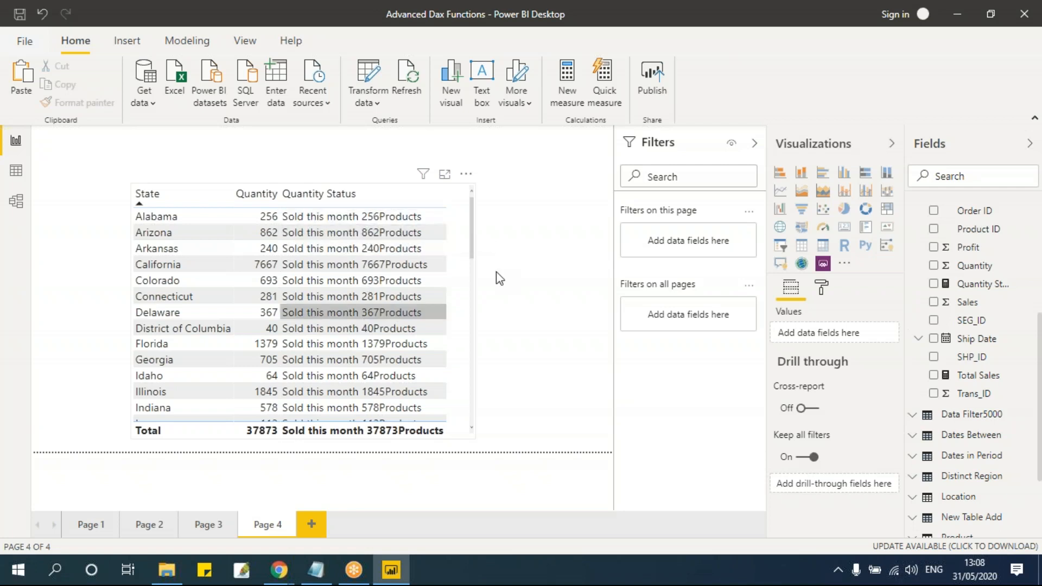
Shift the table slightly down and look through the Quantity Status text for all states
click(473, 300)
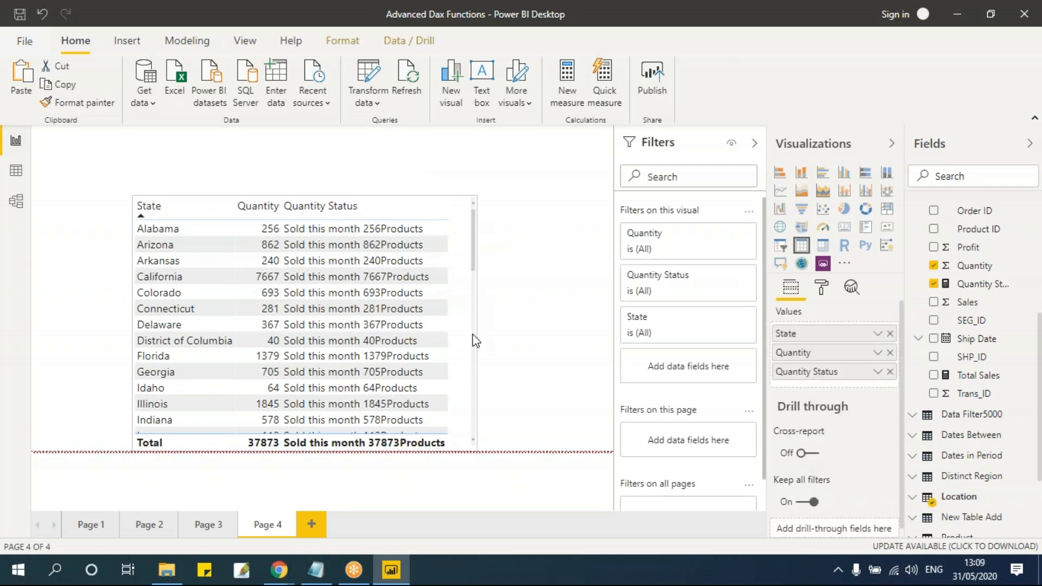
scroll(368, 339, down, 6)
scroll(368, 340, down, 6)
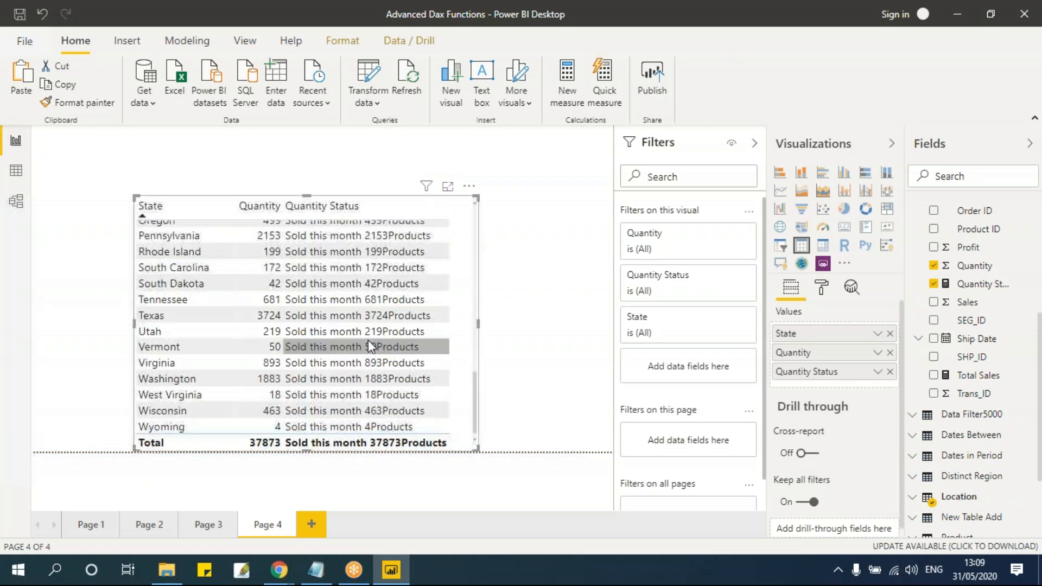
scroll(281, 311, up, 12)
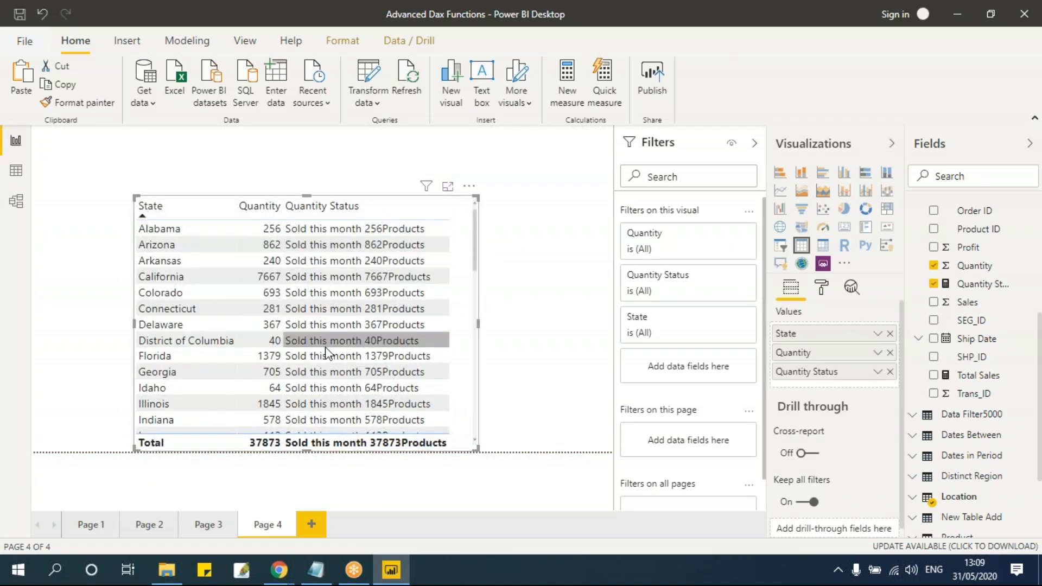
Reopen the Quantity Status formula in the expanded editor and review its SUM(Data[Quantity]) expression
click(989, 291)
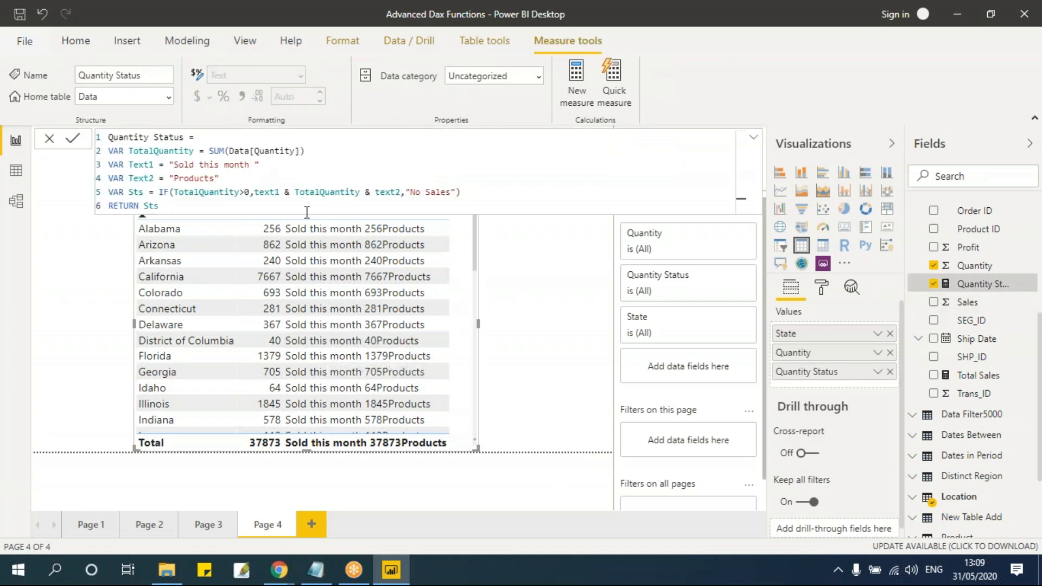
click(753, 138)
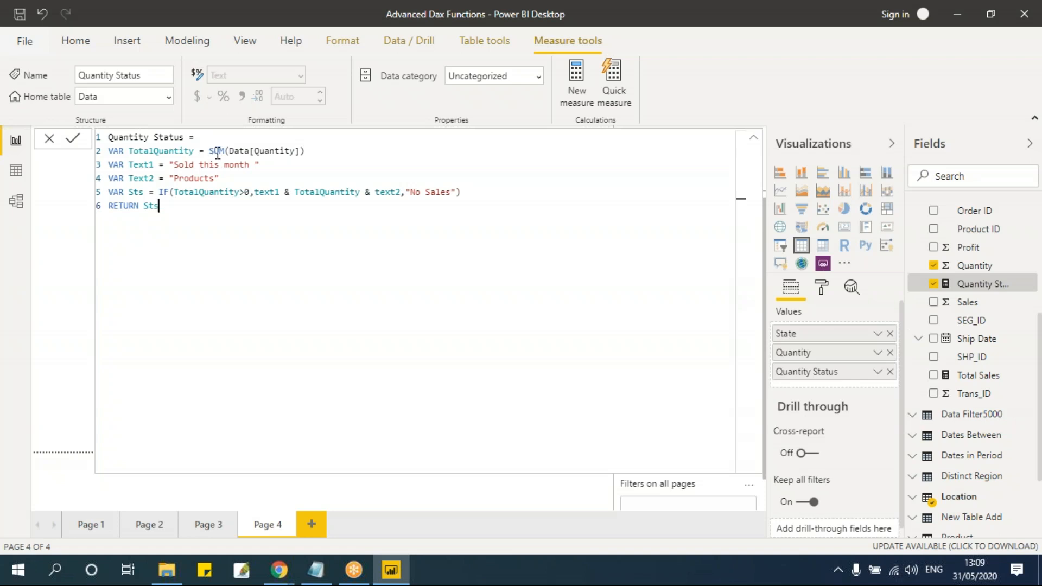
drag(210, 152, 341, 153)
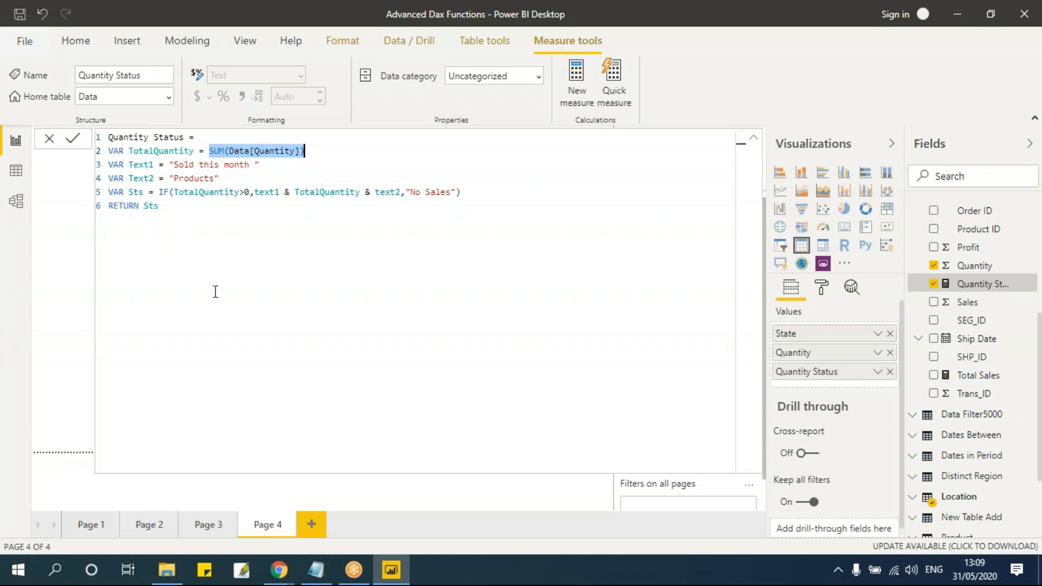
click(753, 137)
Switch to the Functions notes in Notepad and find the Greeting example below Sales Text
click(316, 570)
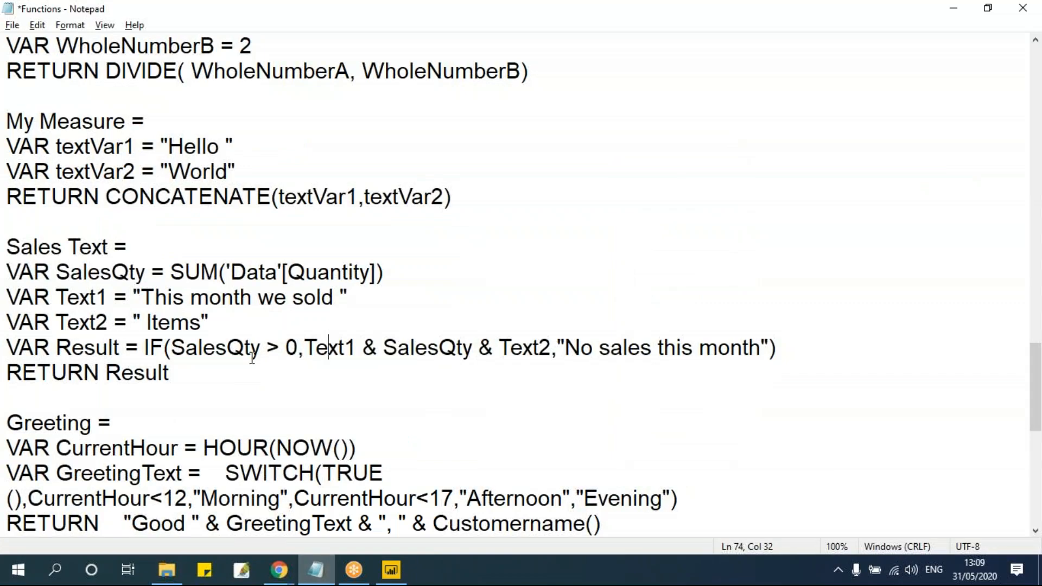
scroll(408, 345, down, 3)
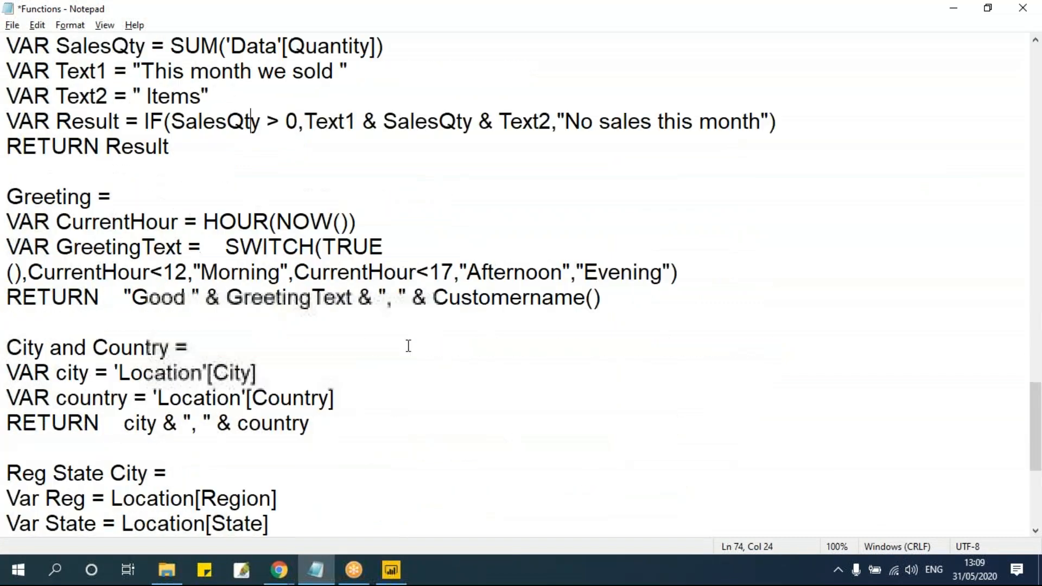
click(2, 240)
drag(648, 302, 6, 196)
click(109, 221)
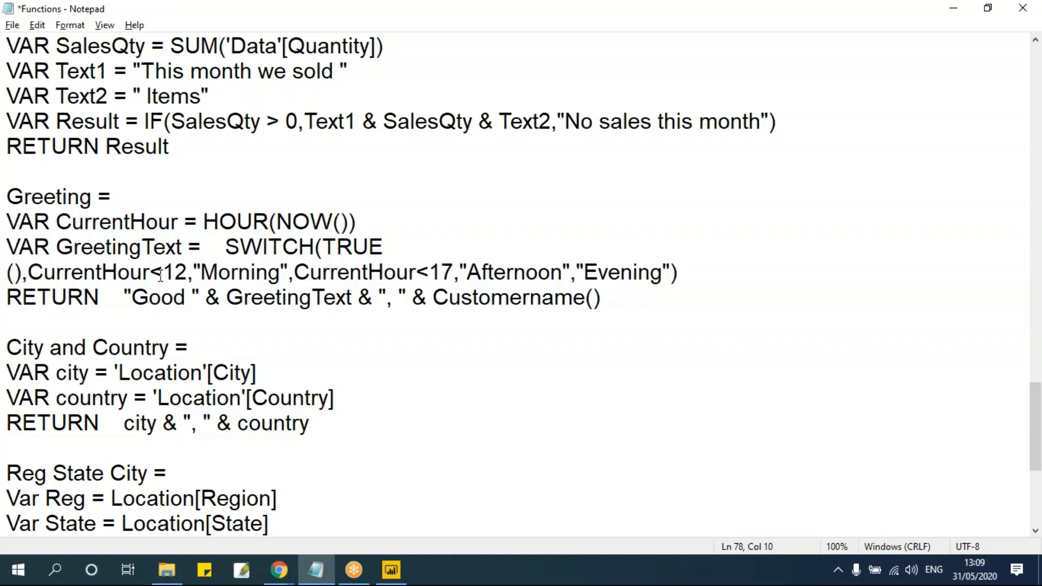
Examine the Greeting example's CurrentHour variable and its HOUR(NOW()) expression
click(337, 247)
drag(56, 221, 357, 222)
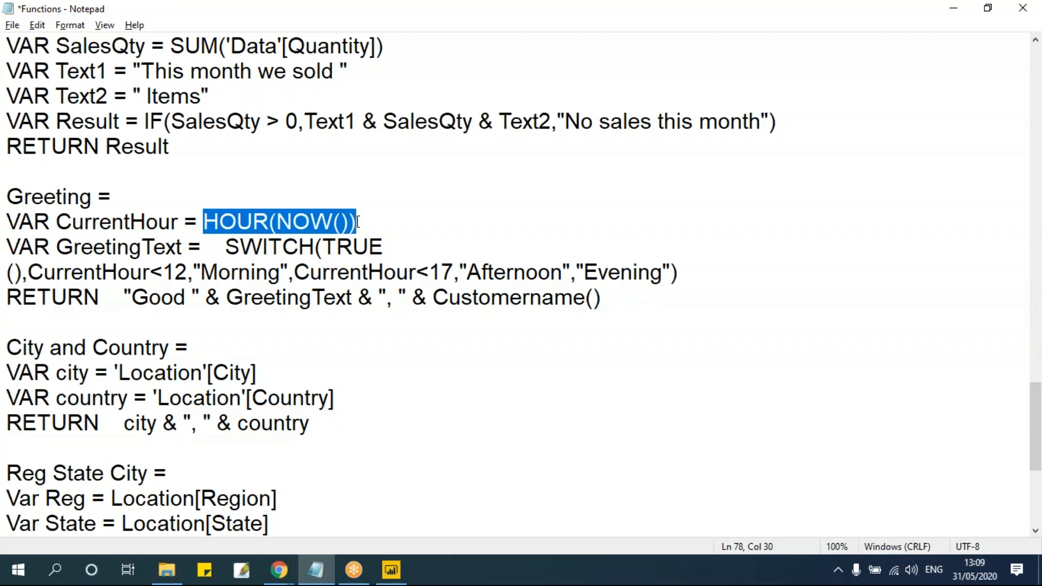
click(362, 215)
drag(278, 223, 346, 231)
click(316, 247)
click(202, 220)
drag(202, 221, 333, 222)
click(312, 221)
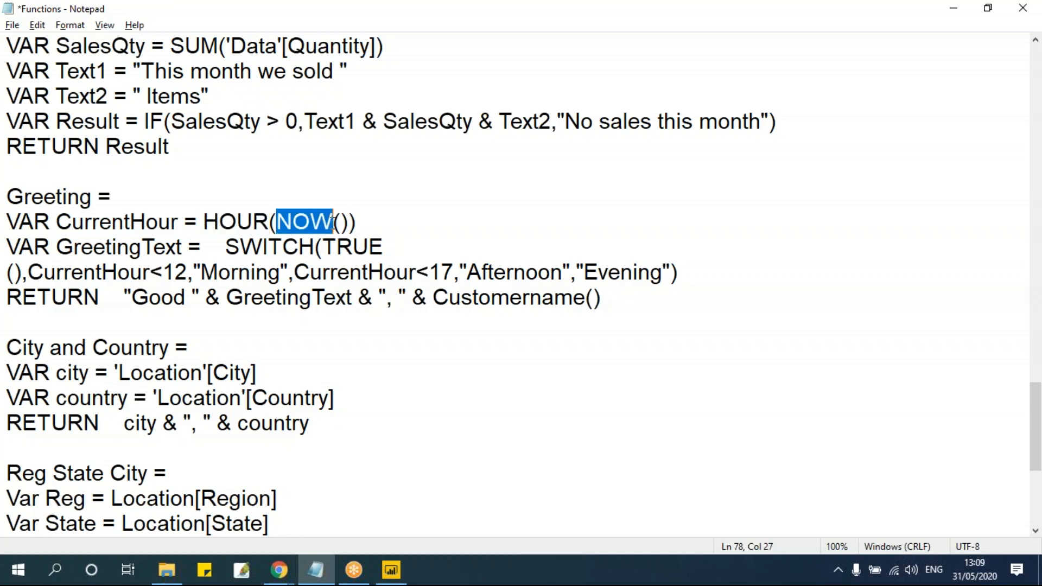
click(257, 273)
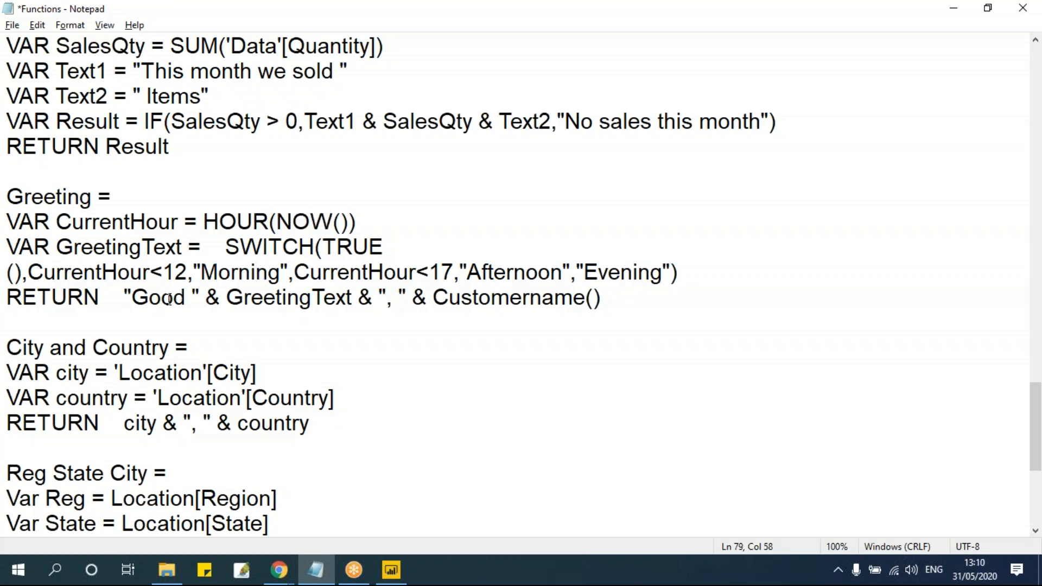
Examine the GreetingText SWITCH conditions in the notes: CurrentHour<12 for Morning, CurrentHour<17 for Afternoon, and Evening as the fallback
double_click(108, 221)
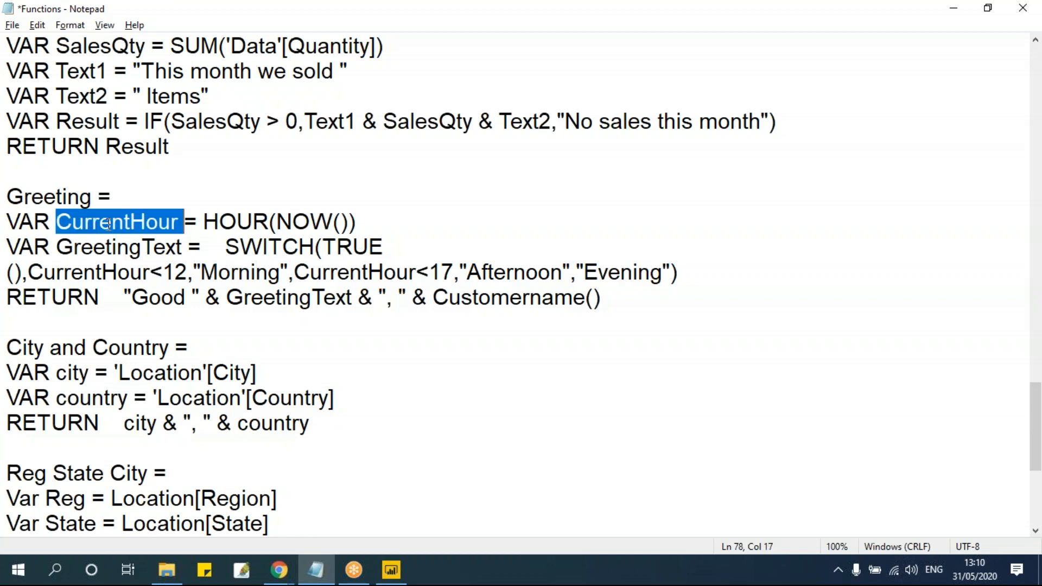
click(170, 273)
drag(170, 272, 193, 274)
click(161, 274)
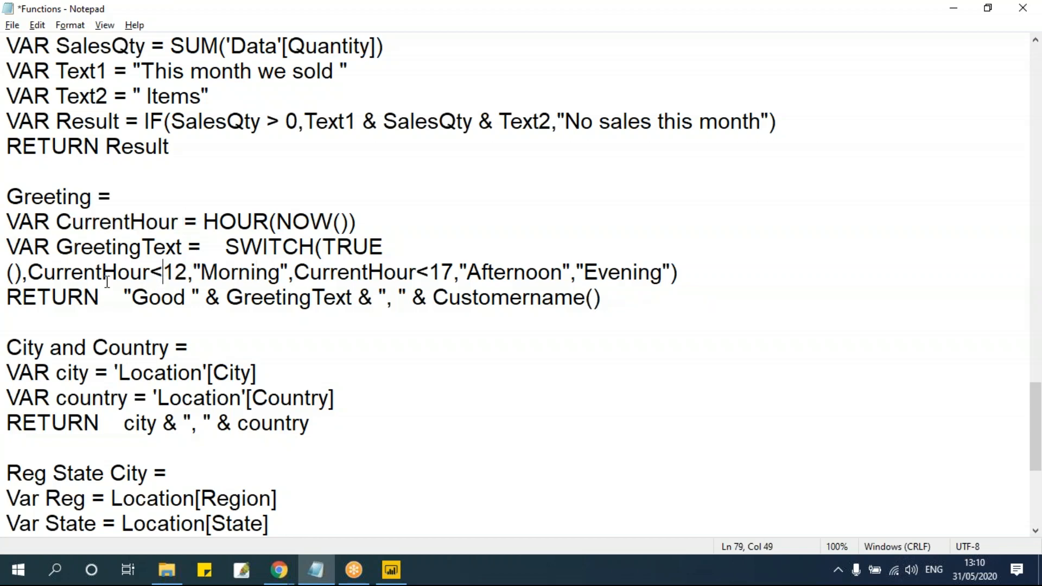
triple_click(223, 277)
click(405, 272)
drag(419, 273, 429, 273)
click(453, 273)
double_click(442, 273)
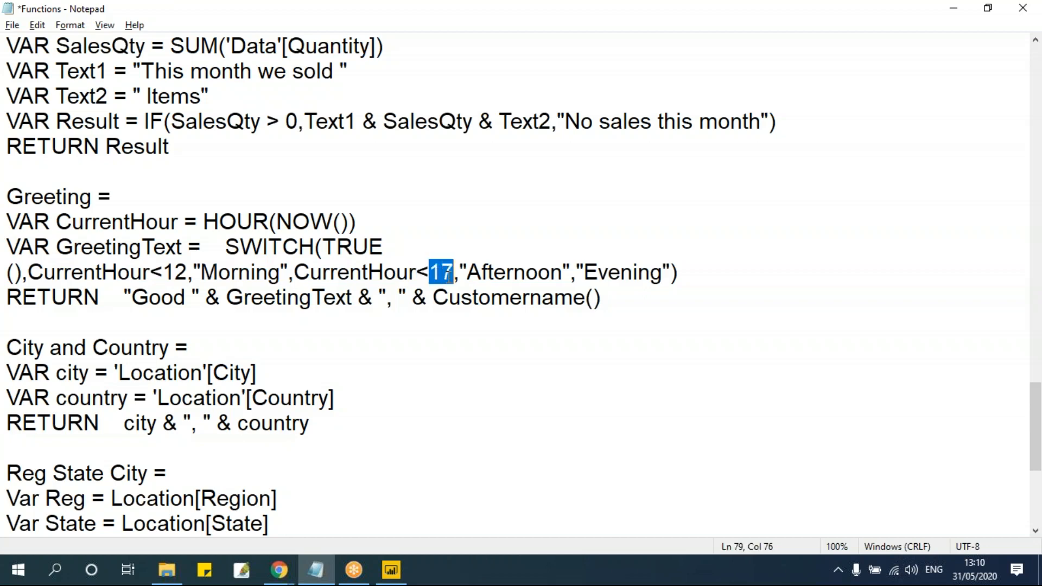
click(350, 272)
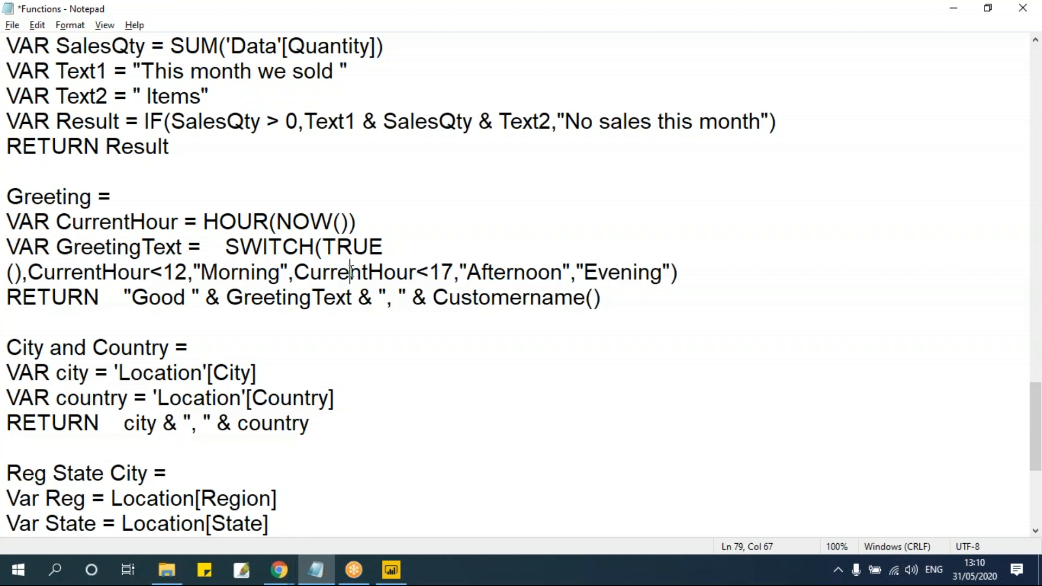
drag(465, 272, 563, 273)
click(620, 273)
Copy the whole Greeting formula from the notes and switch to Power BI Desktop
drag(626, 298, 6, 195)
key(ctrl+c)
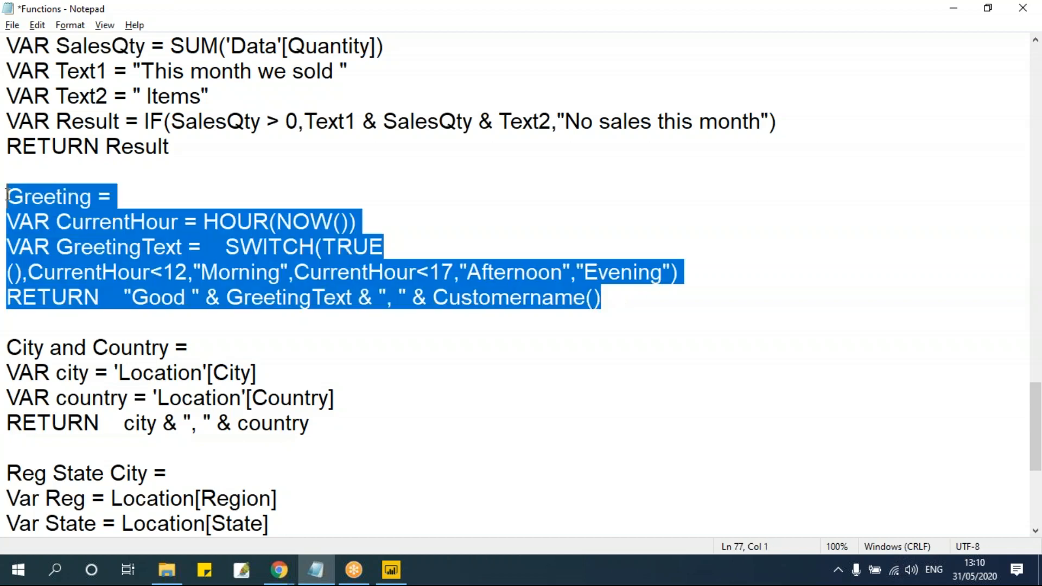
key(End)
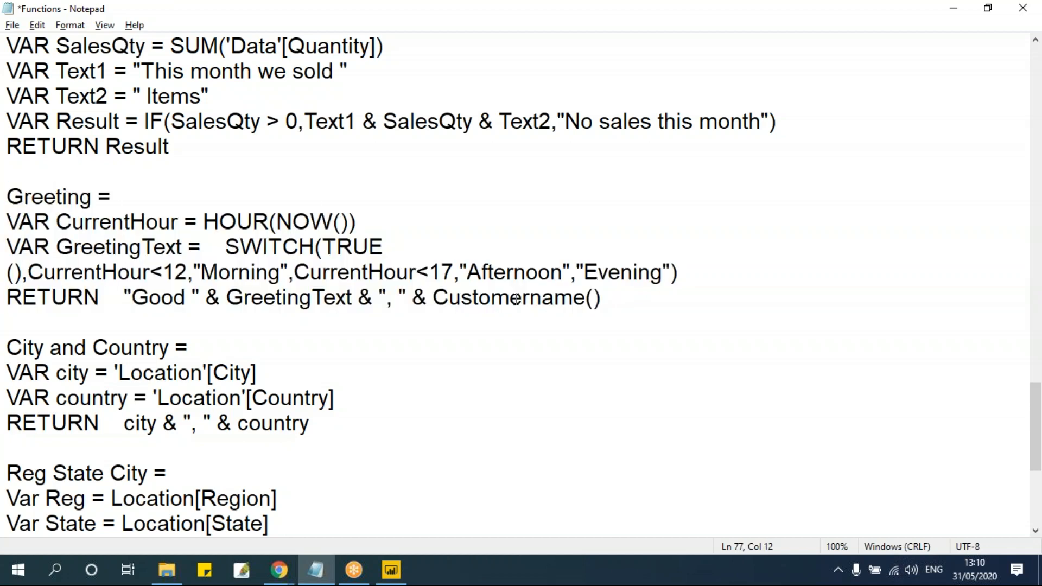
key(alt+Tab)
key(alt+Tab)
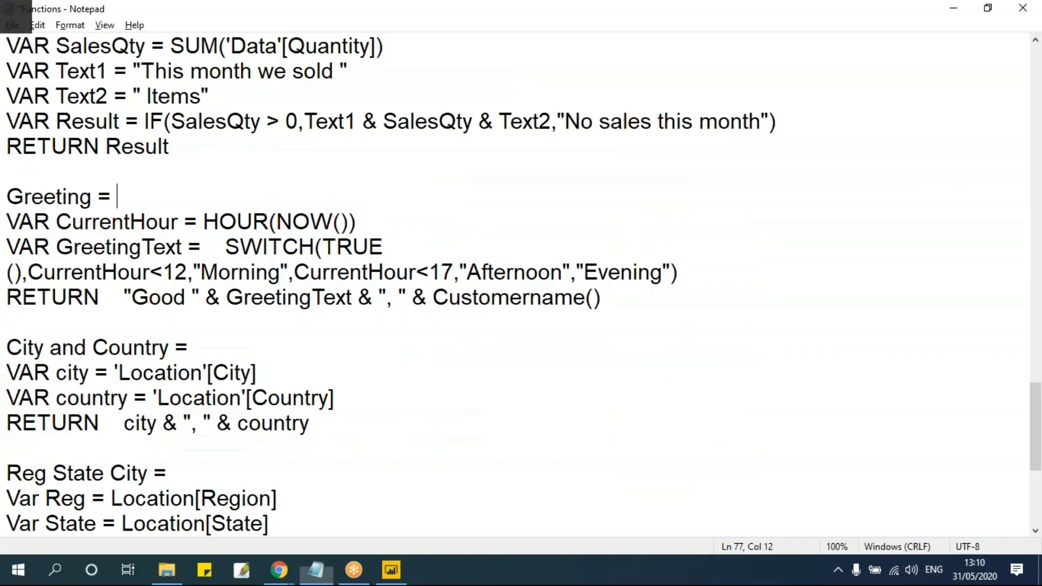
click(384, 247)
key(alt+Tab)
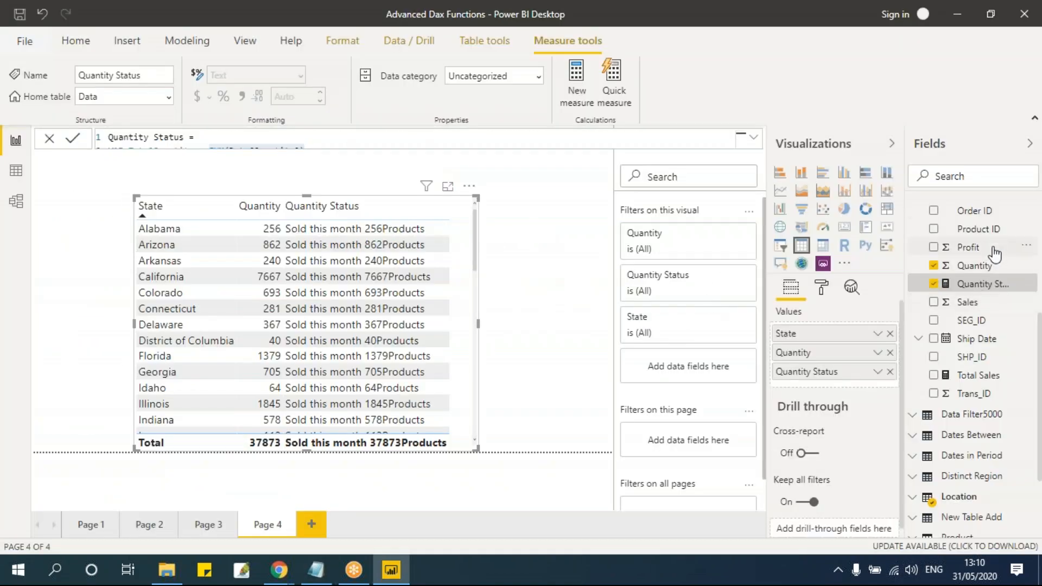
Add a new calculated column to the Customer table and replace its default formula with the copied Greeting formula
scroll(994, 270, up, 5)
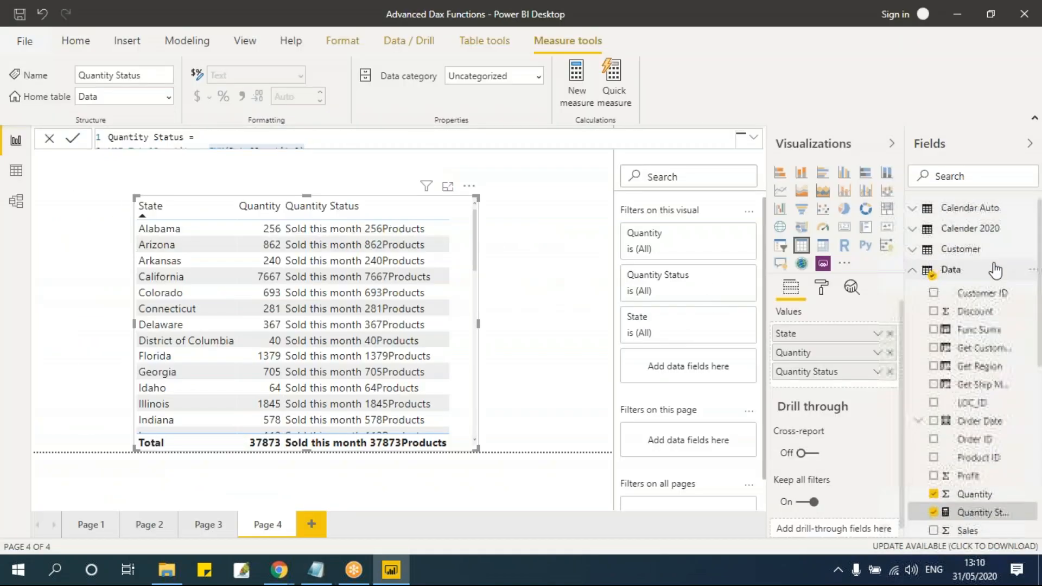
click(949, 251)
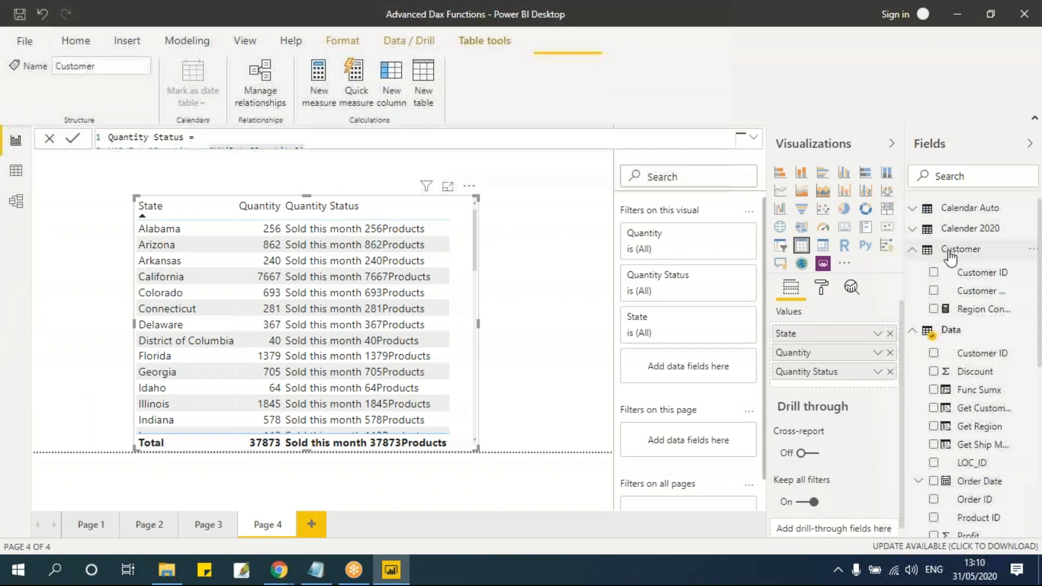
click(960, 249)
click(960, 249)
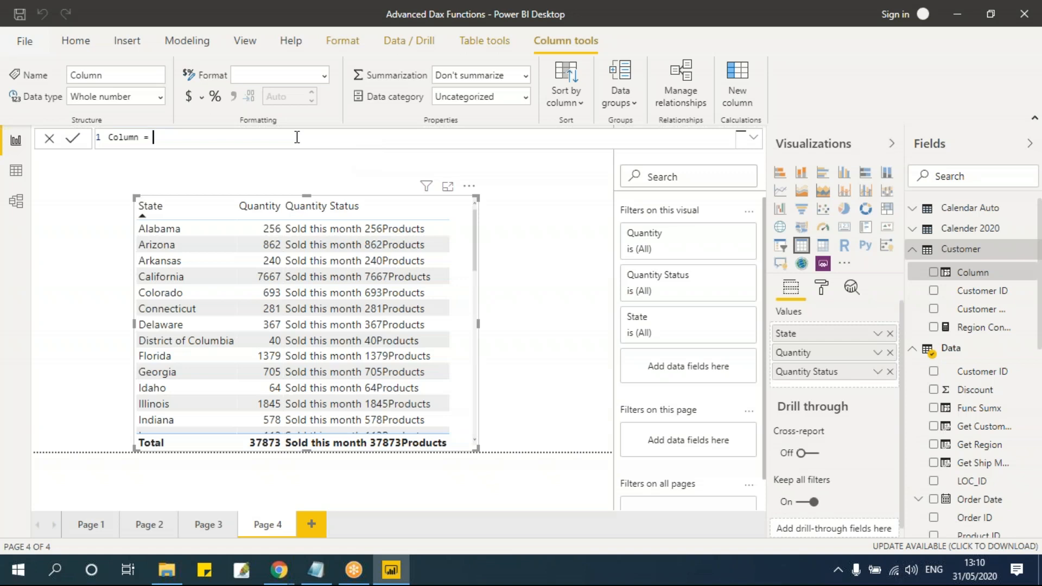
key(ctrl+a)
key(BackSpace)
key(ctrl+v)
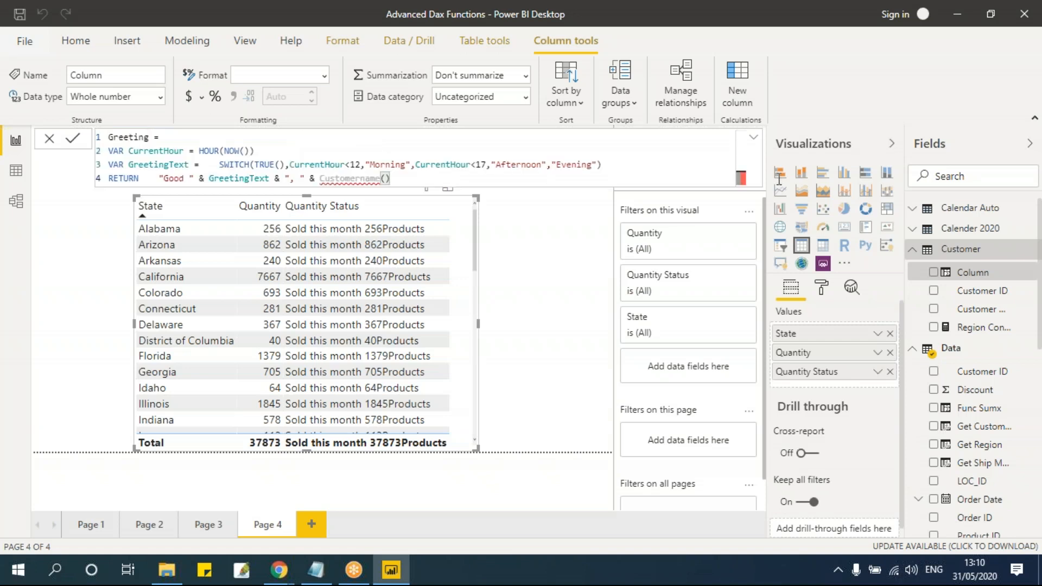
Expand the formula editor and replace Customername() in the RETURN line with Customer[Customer Name]
click(753, 137)
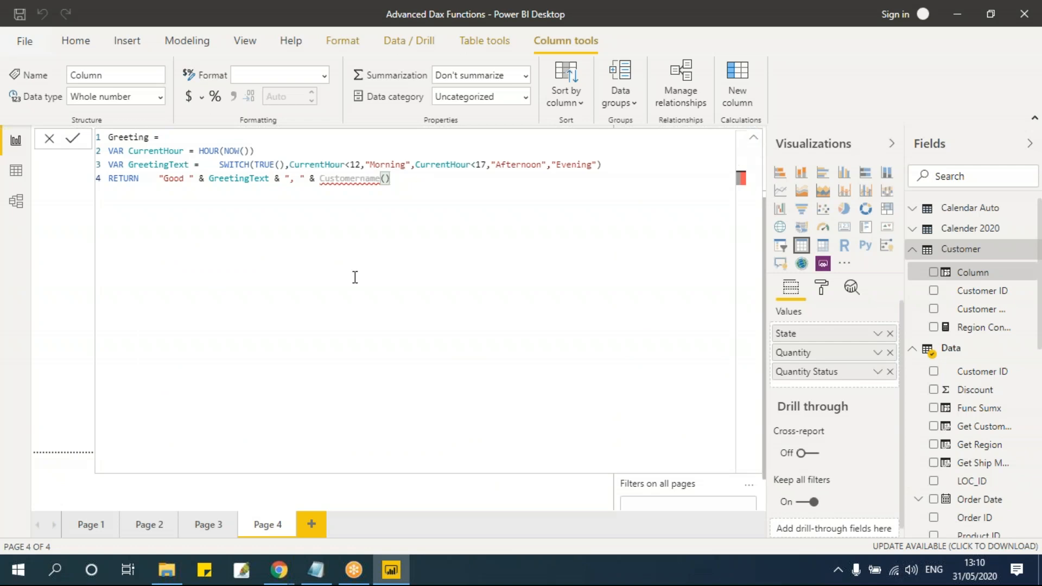
drag(321, 179, 442, 196)
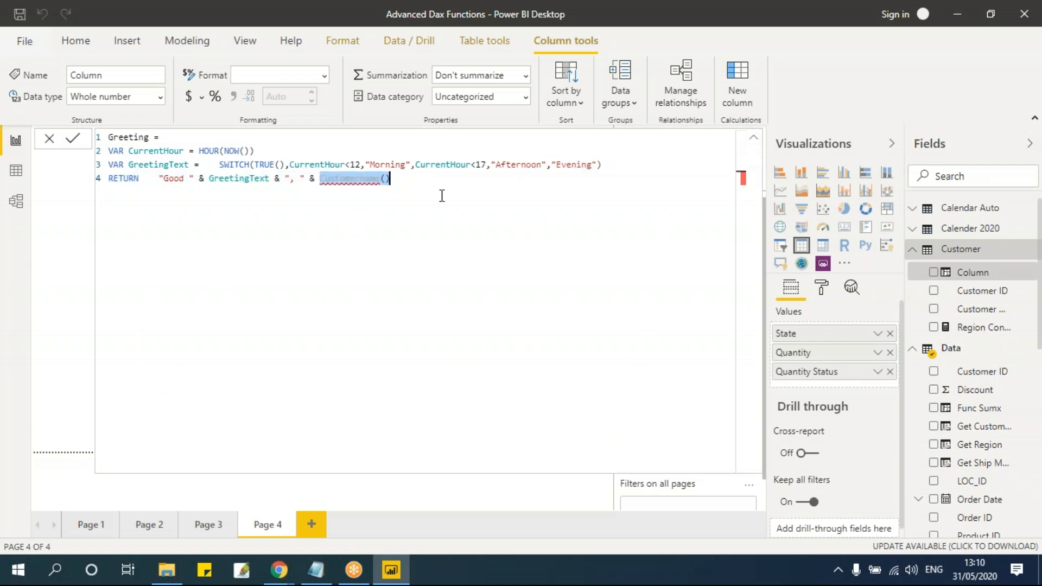
key(Delete)
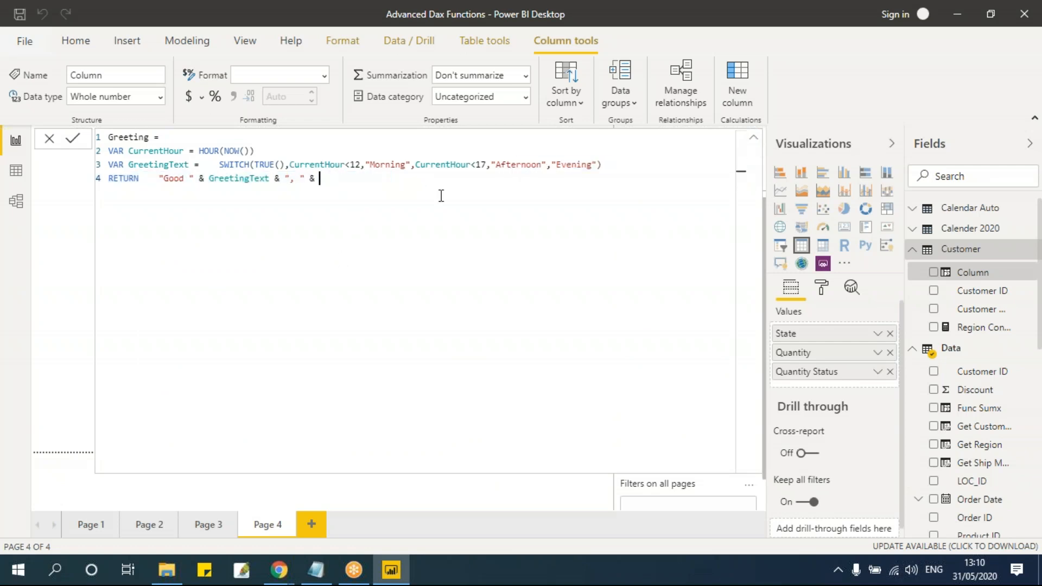
text(CUS)
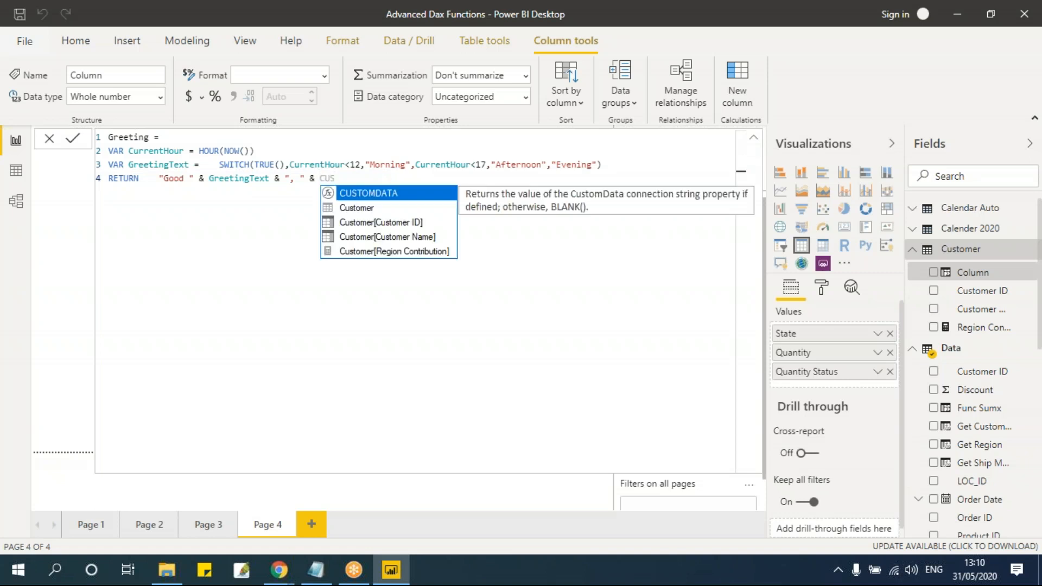
key(Down)
key(Down)
key(Down)
key(Tab)
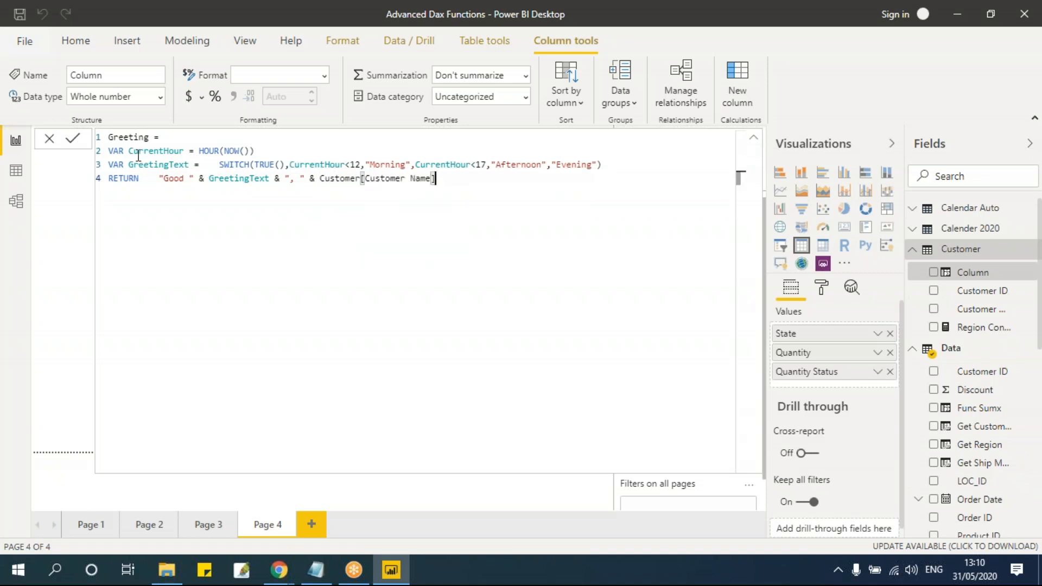
Review the Greeting formula's HOUR and SWITCH conditions, commit the column and collapse the formula editor
drag(199, 151, 219, 155)
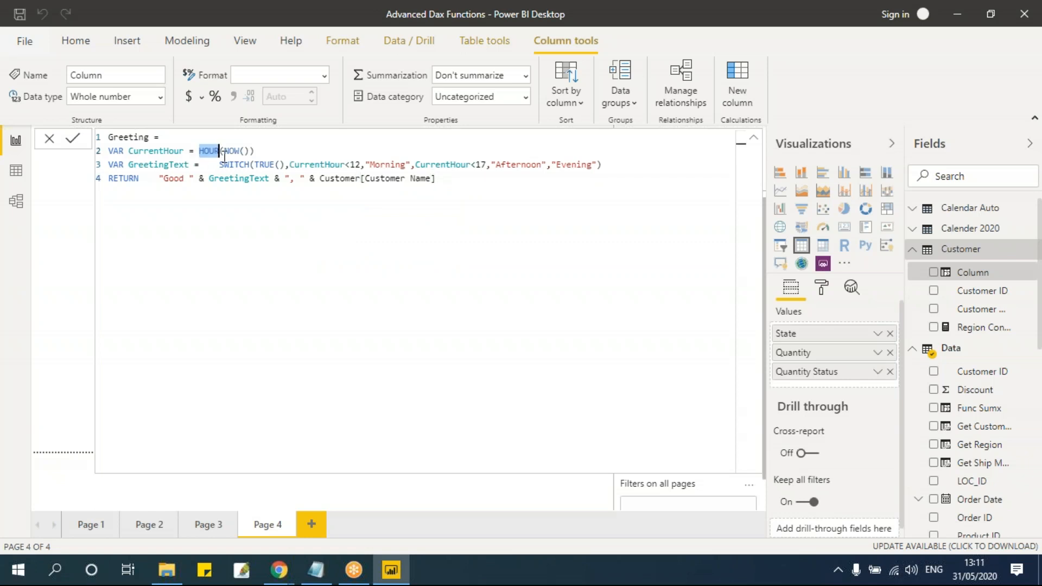
drag(291, 166, 352, 162)
click(362, 164)
click(380, 164)
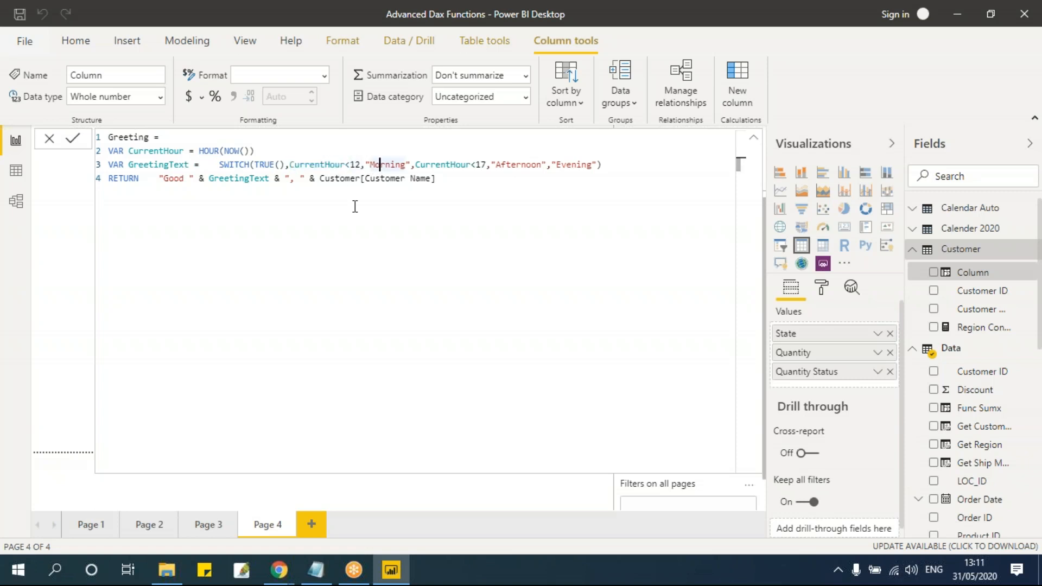
click(507, 164)
click(573, 164)
click(544, 184)
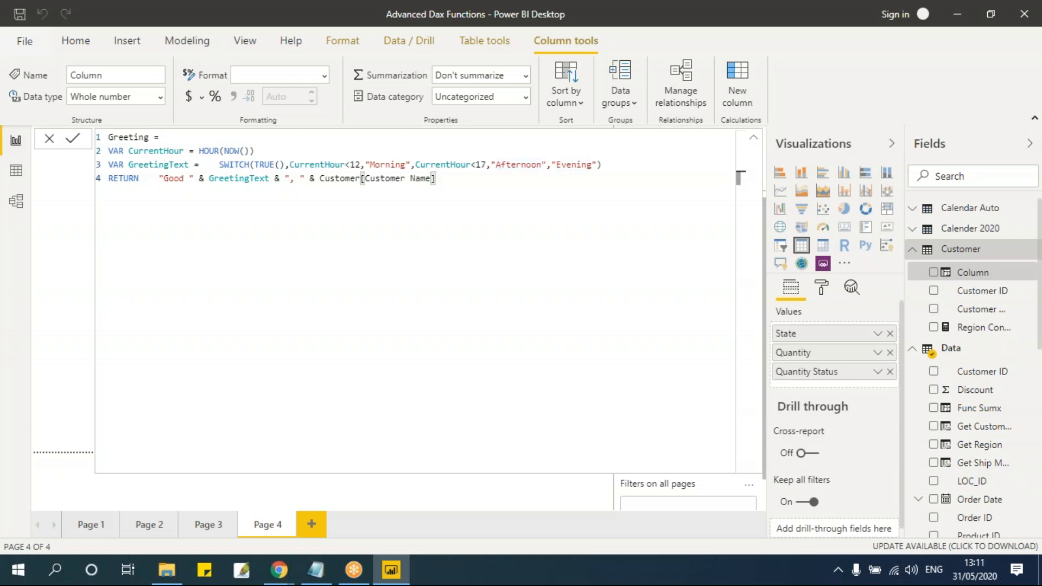
key(Return)
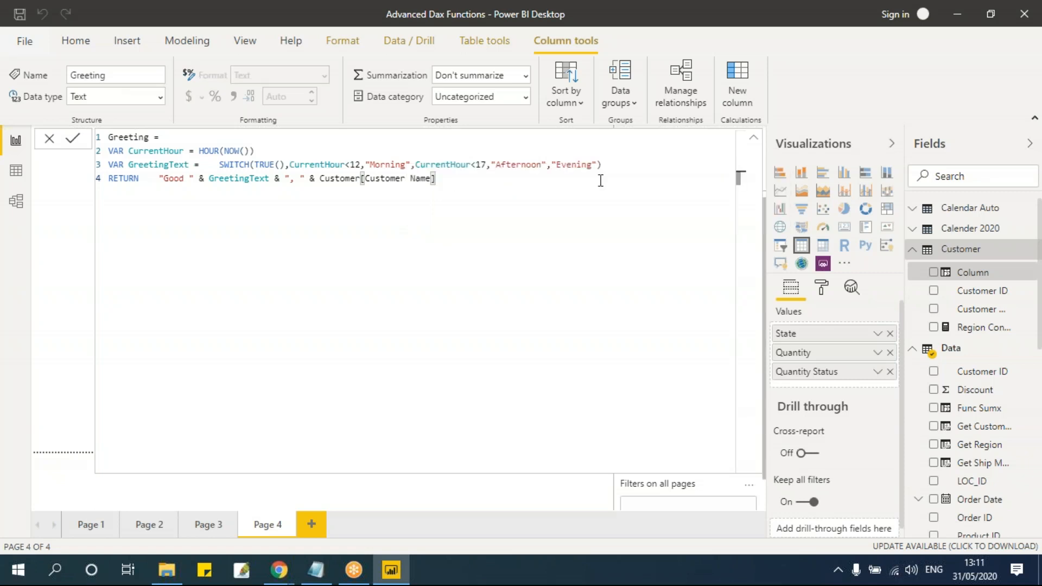
click(753, 137)
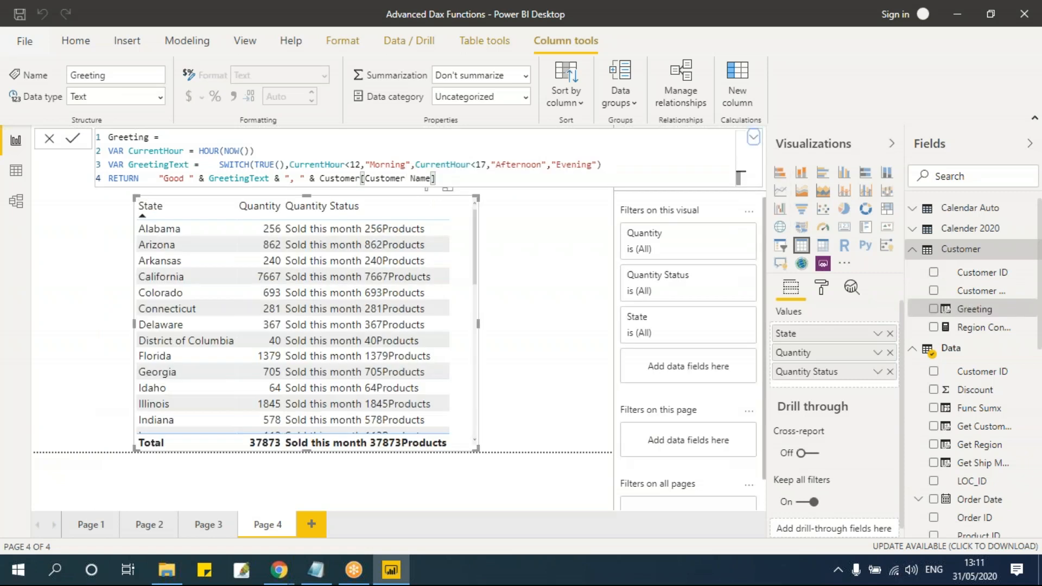
click(753, 137)
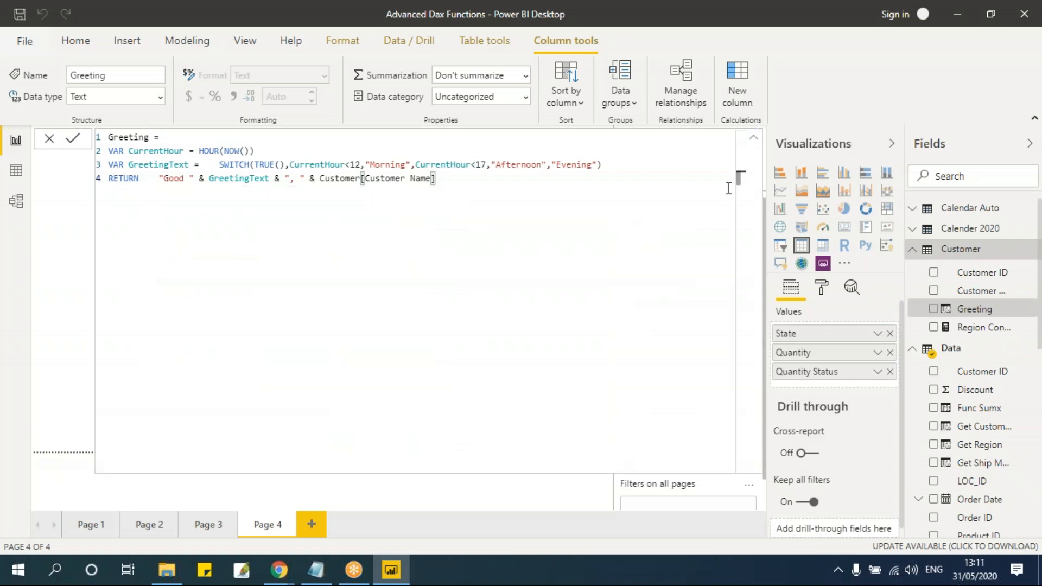
click(755, 139)
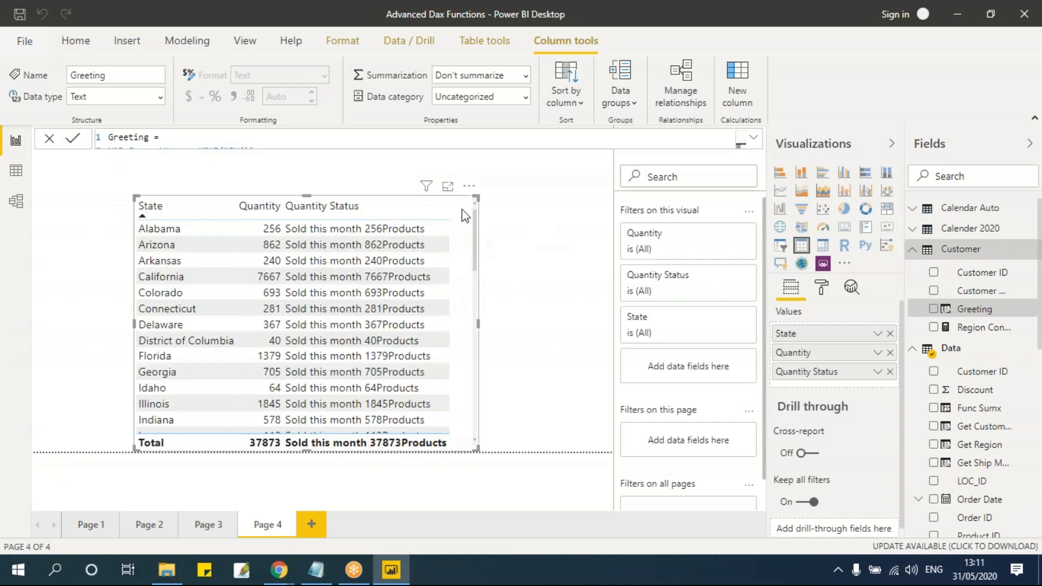
Add a new report page, paste a copy of the Quantity Status table there and remove its Quantity Status, Quantity and State fields
click(304, 527)
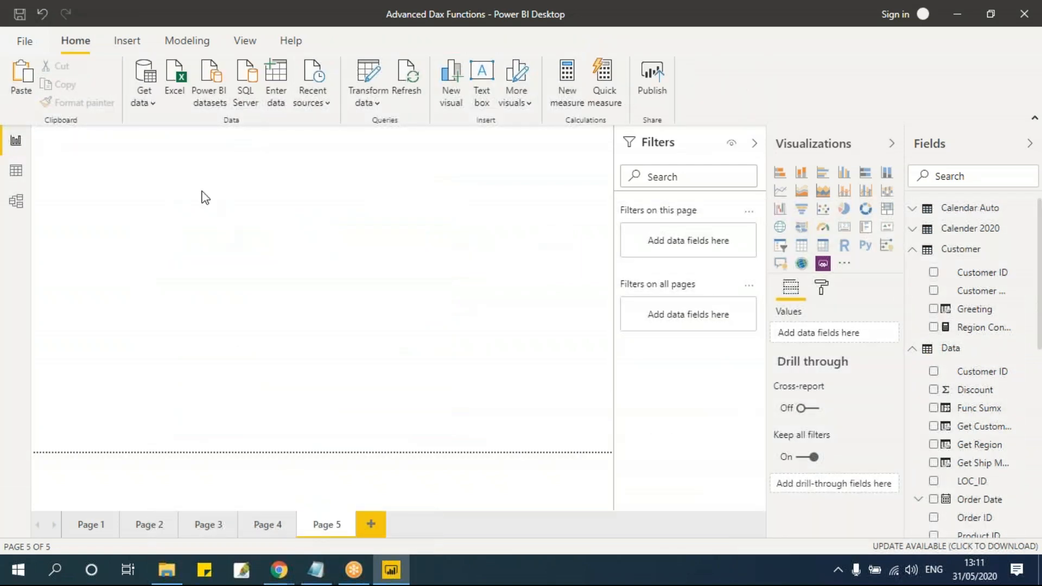
key(ctrl+v)
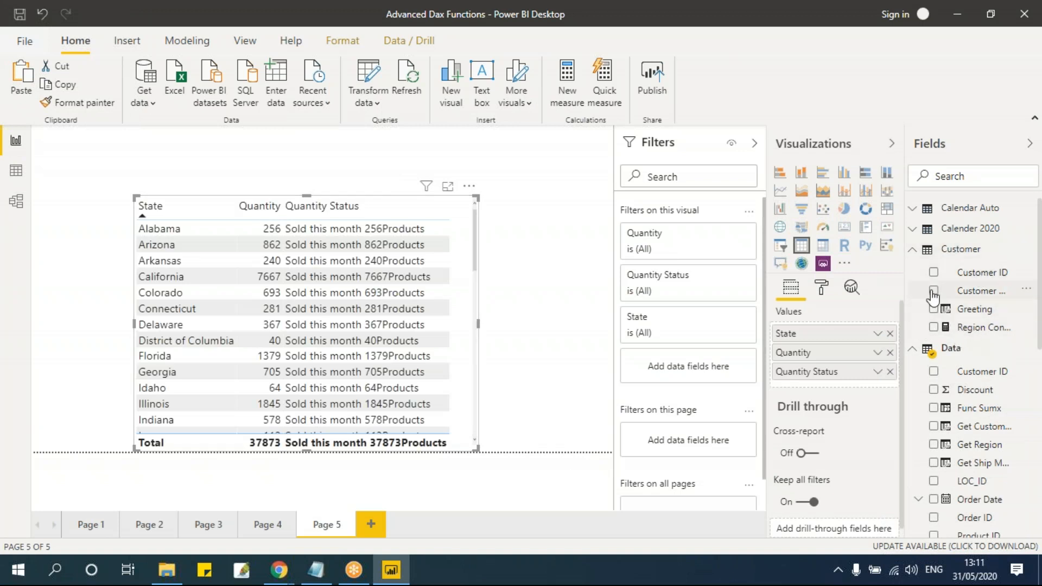
click(890, 371)
click(890, 353)
click(890, 334)
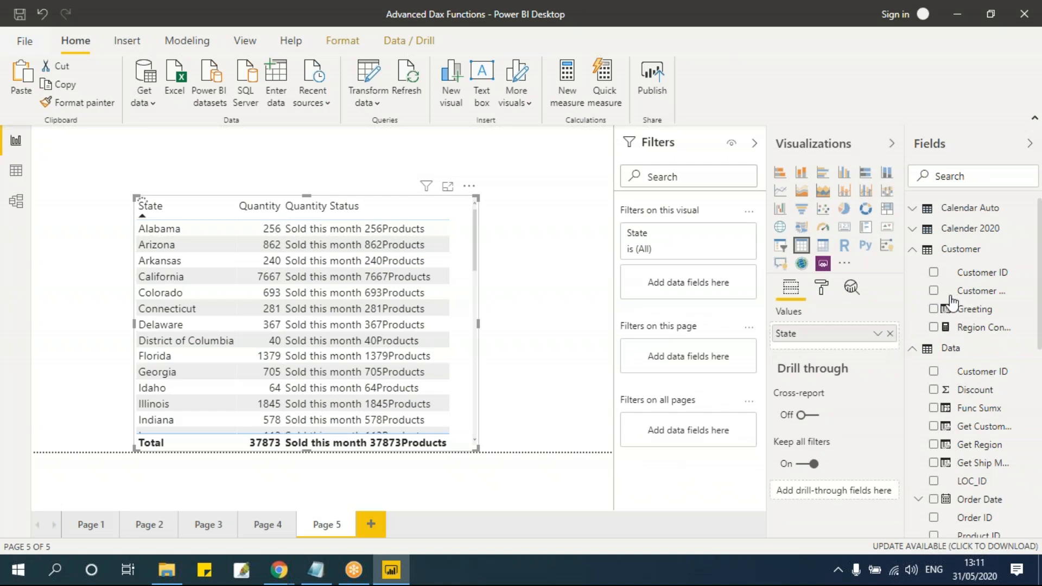
Add Customer Name and Greeting to the table, widen it slightly and look through the greetings
click(934, 290)
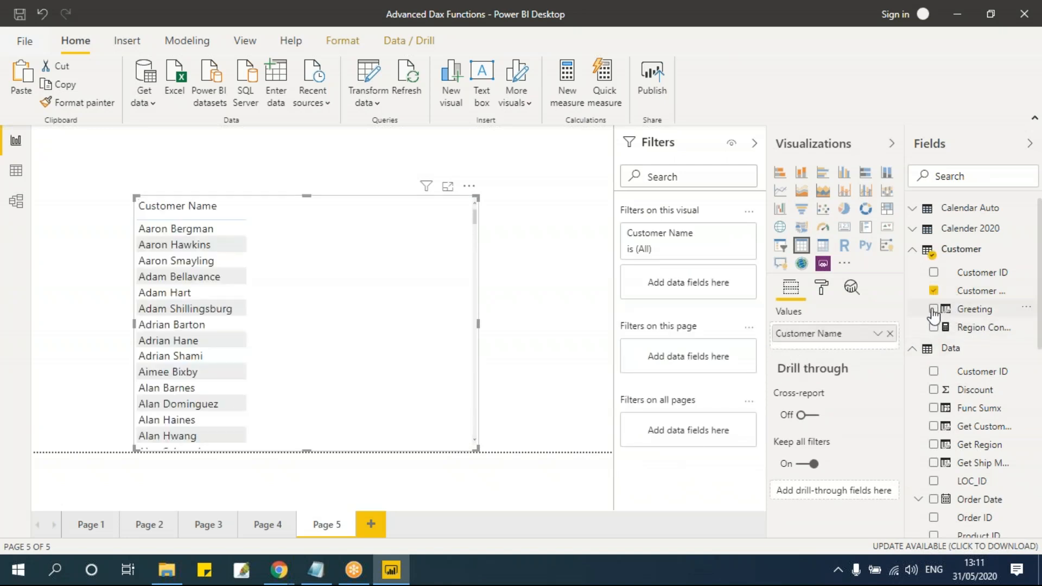
click(934, 310)
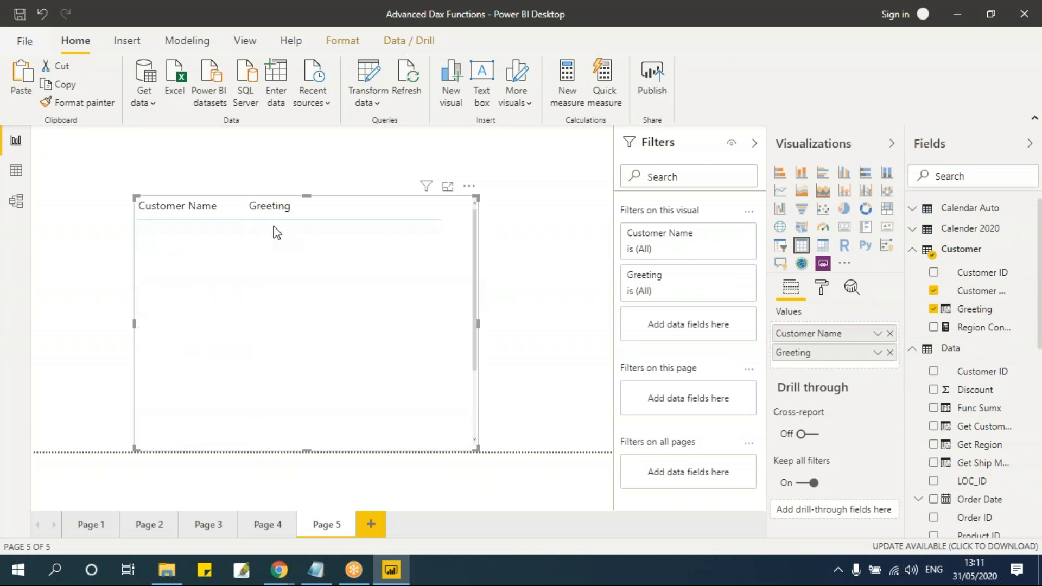
drag(476, 449, 493, 454)
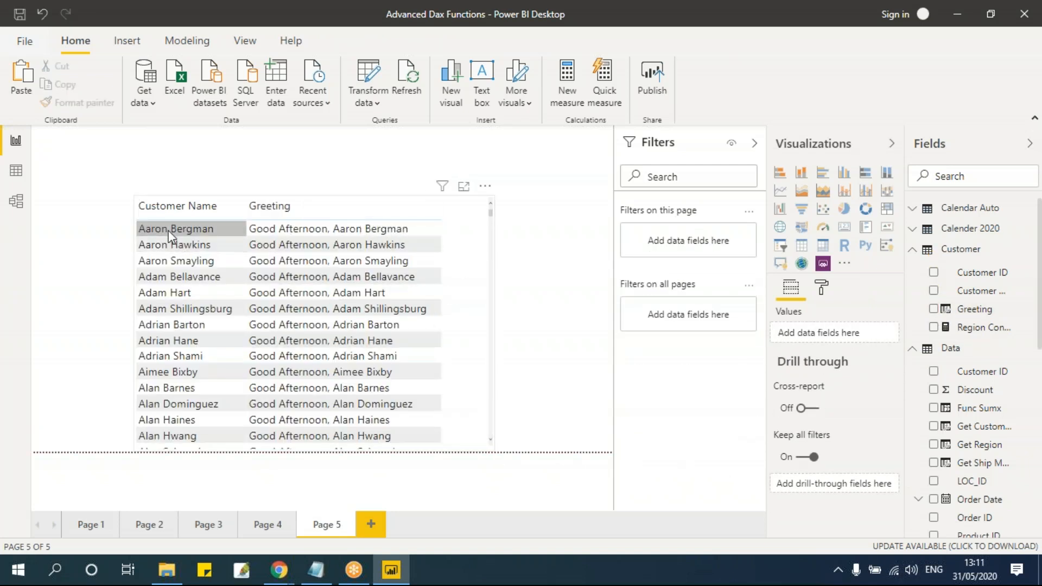
scroll(360, 293, down, 5)
scroll(360, 301, down, 15)
scroll(360, 301, up, 10)
scroll(361, 301, up, 12)
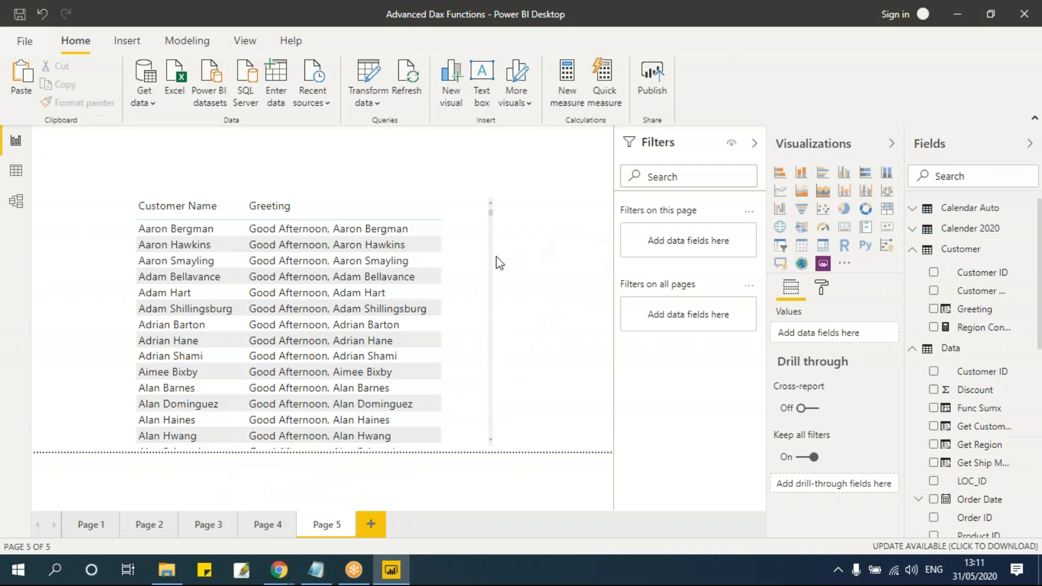
Look through the Functions notes in Notepad around City and Country, and reopen the Greeting column's formula in the expanded editor in Power BI
click(960, 309)
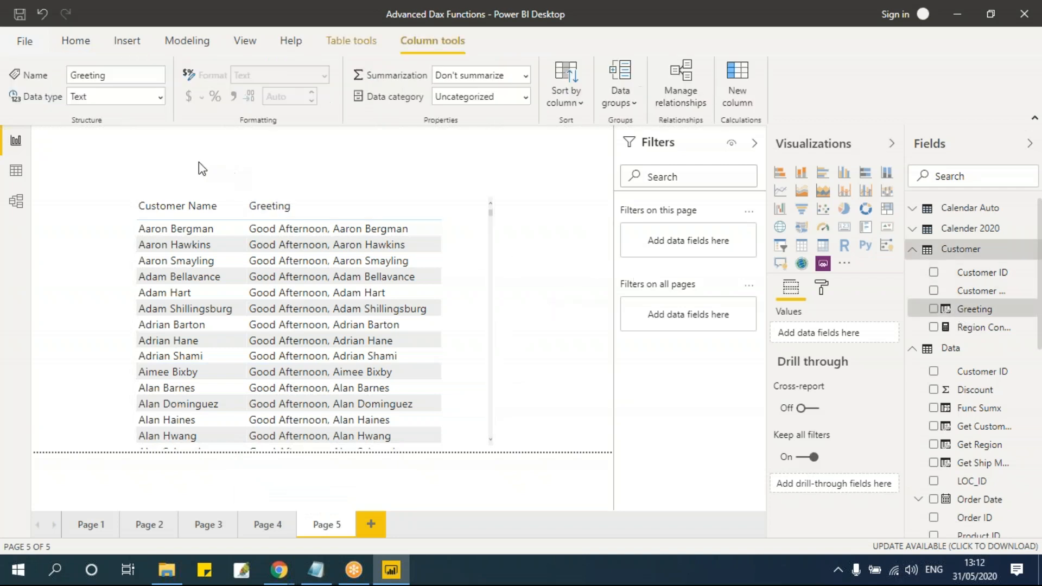
click(315, 570)
click(271, 412)
scroll(361, 396, down, 4)
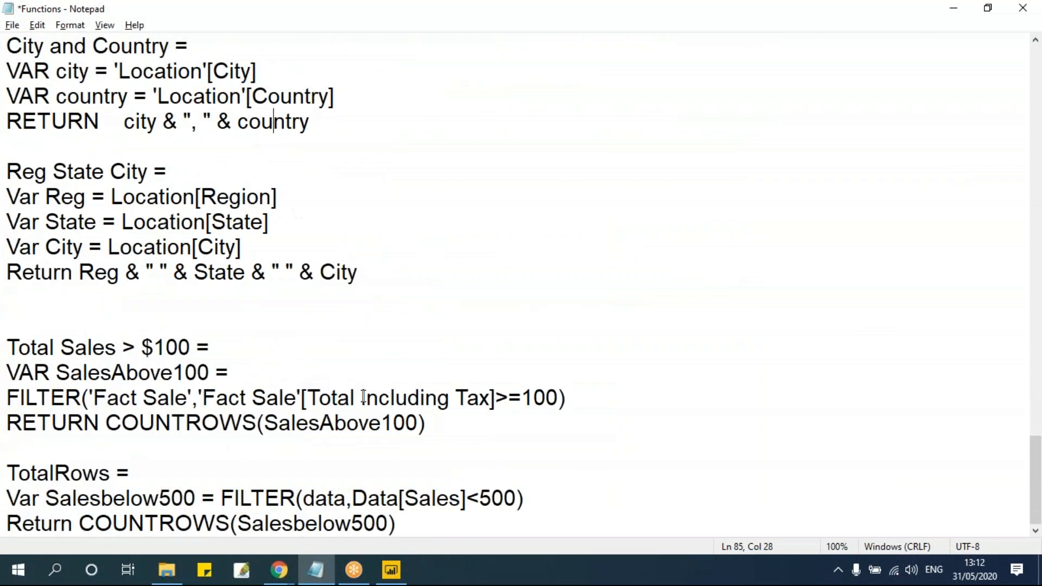
scroll(363, 397, up, 15)
key(alt+Tab)
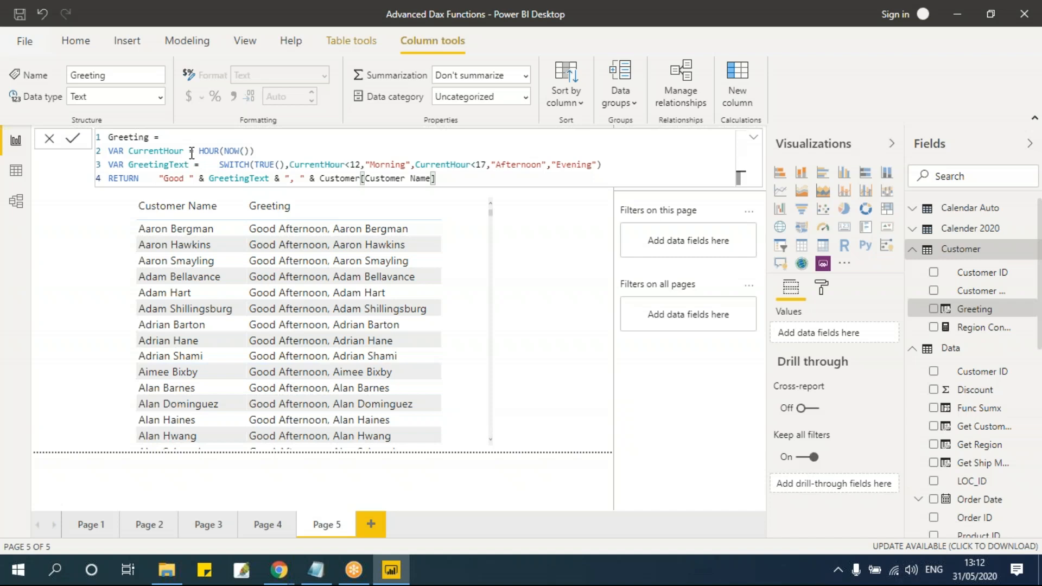
click(754, 138)
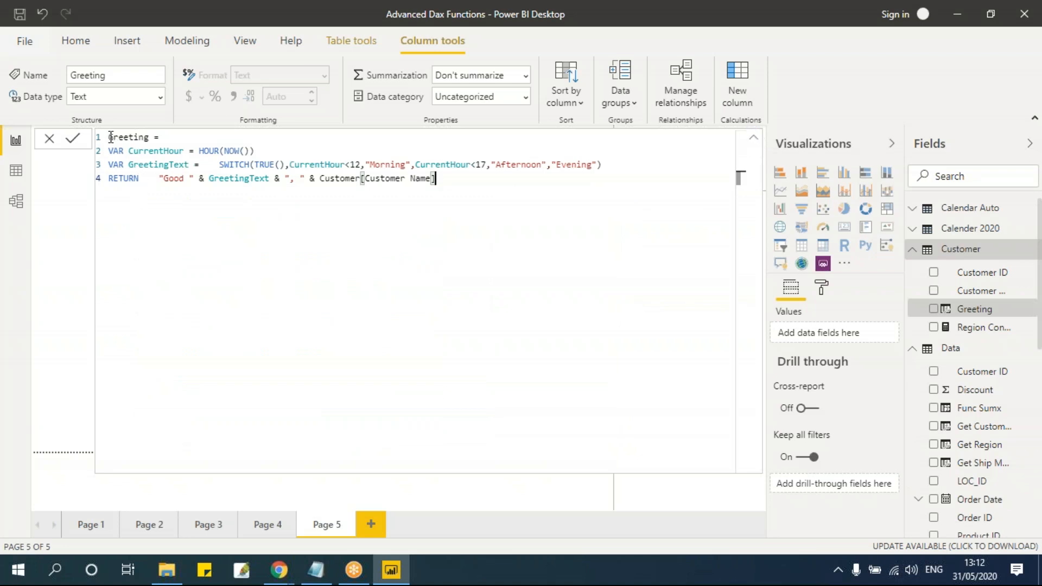
Examine the Greeting formula's column name and the VAR keyword that declares the CurrentHour variable
drag(108, 139, 153, 138)
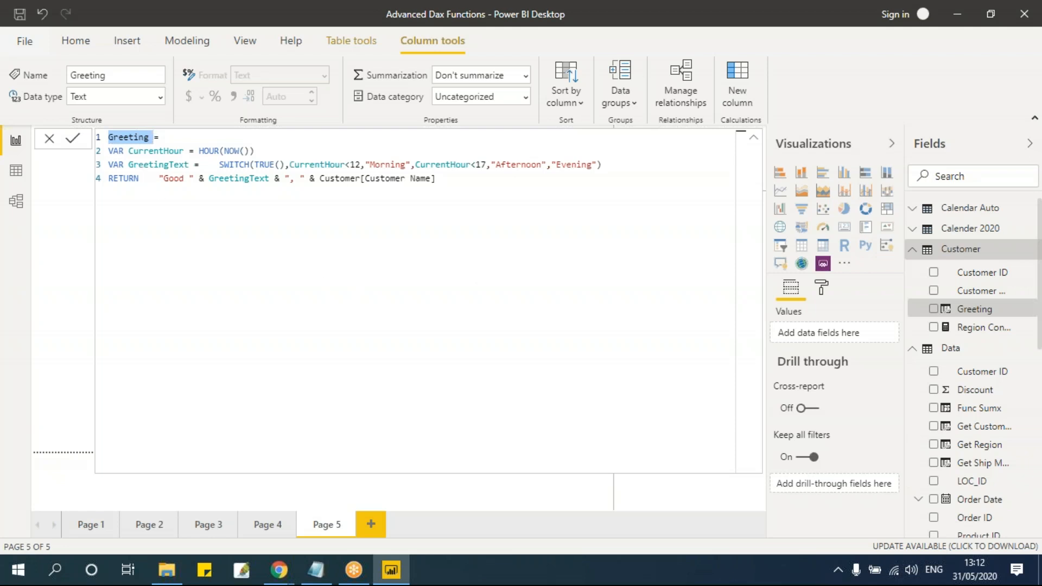
drag(109, 151, 647, 162)
click(343, 211)
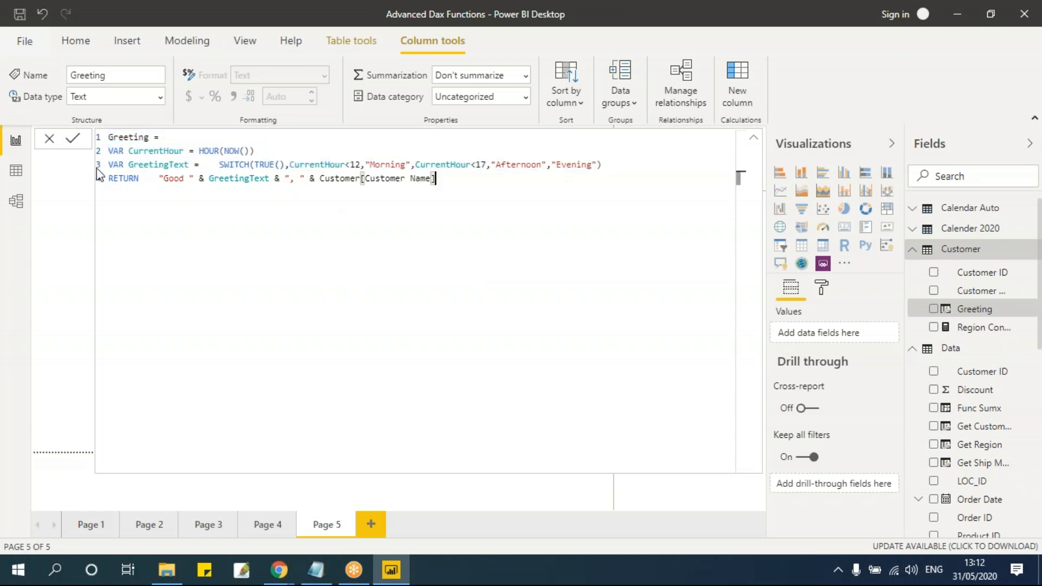
double_click(115, 150)
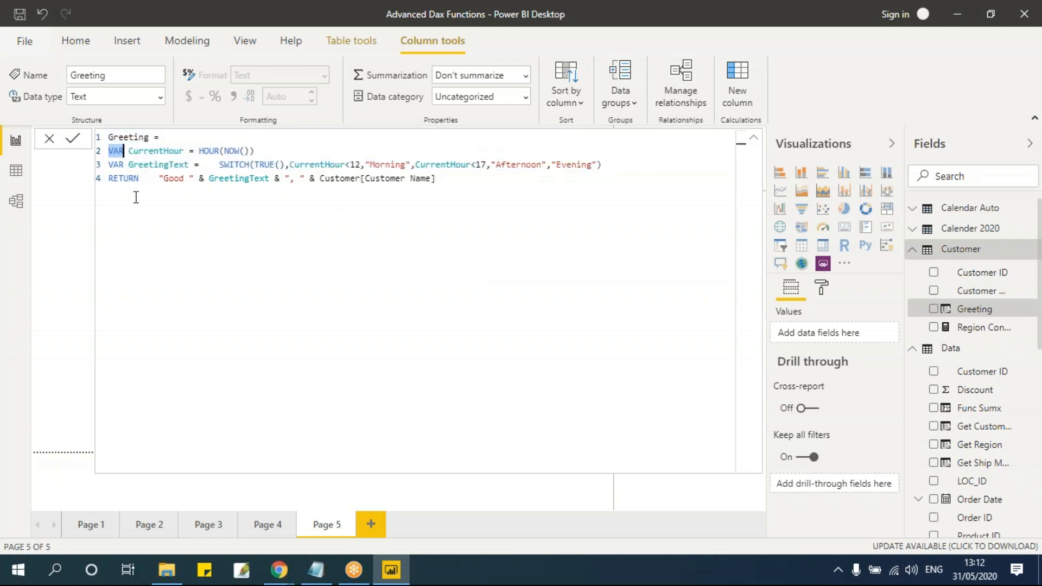
click(128, 151)
double_click(115, 151)
drag(130, 150, 200, 152)
click(111, 151)
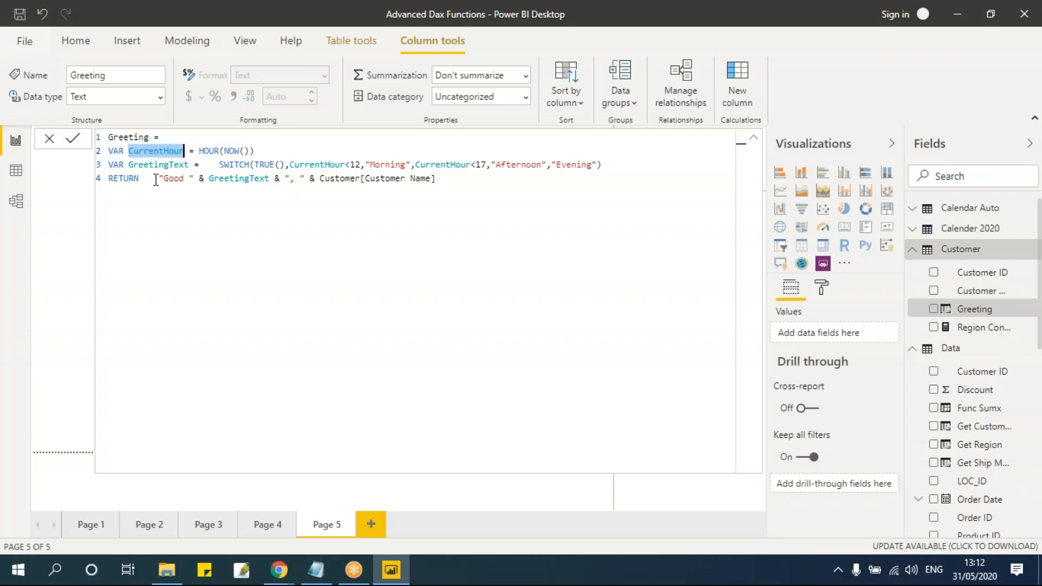
Examine how HOUR(NOW()) is assigned to the CurrentHour variable in the Greeting formula
click(157, 151)
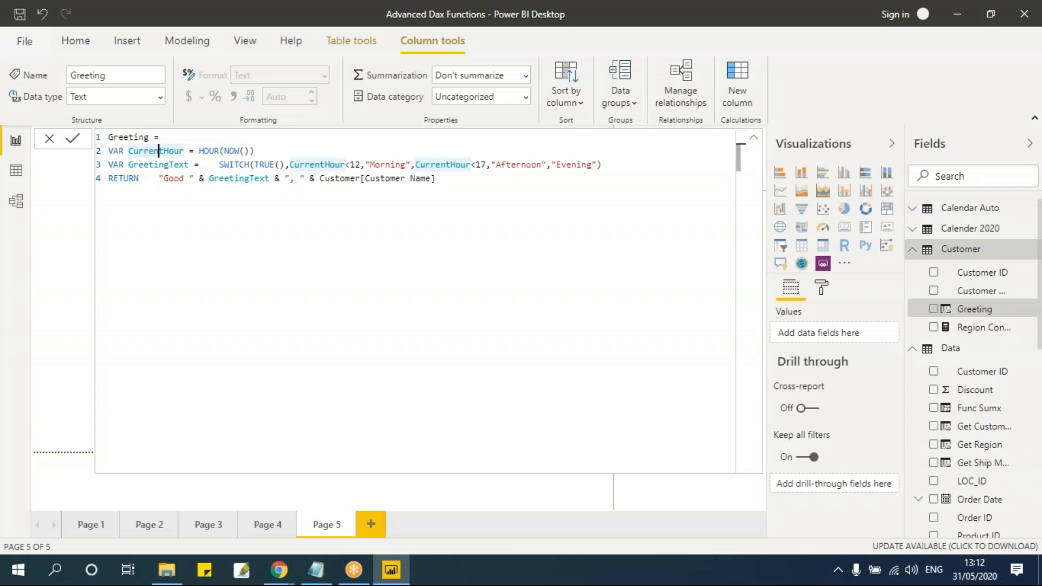
drag(196, 153, 260, 152)
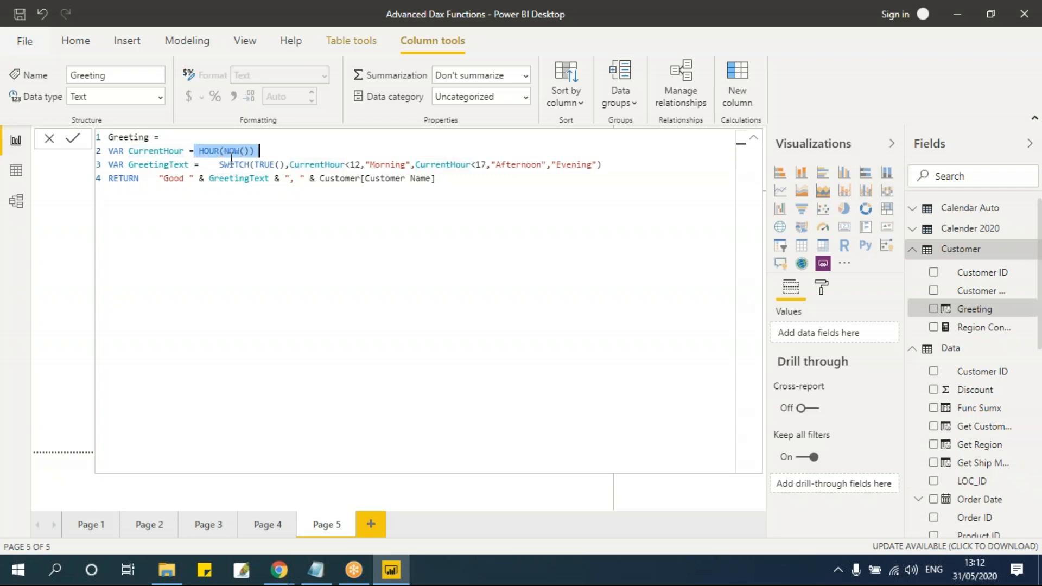
double_click(170, 152)
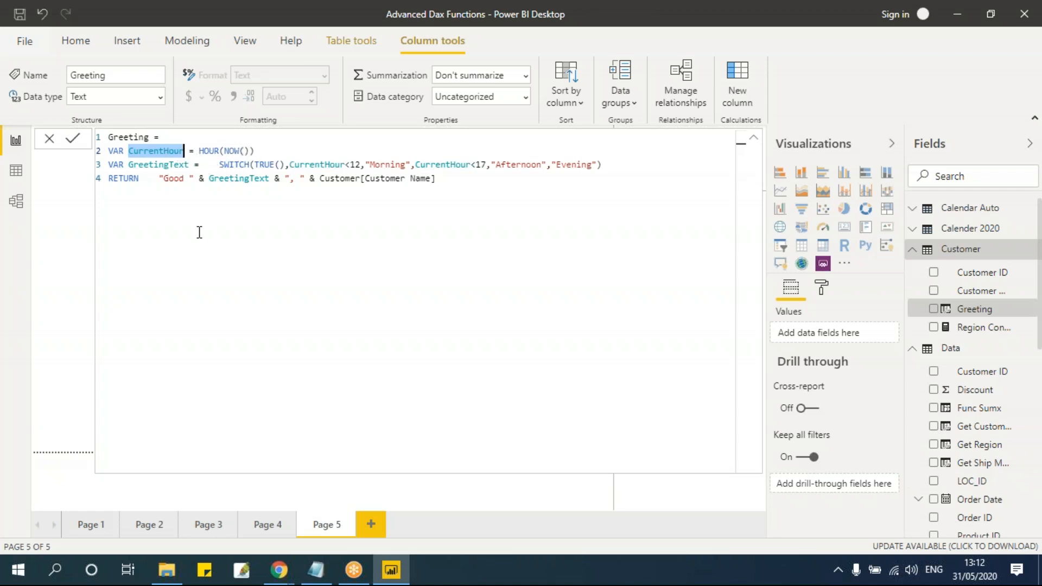
click(208, 161)
drag(130, 151, 185, 151)
Examine the RETURN keyword and the greeting text expression after it, and collapse the formula editor
double_click(120, 179)
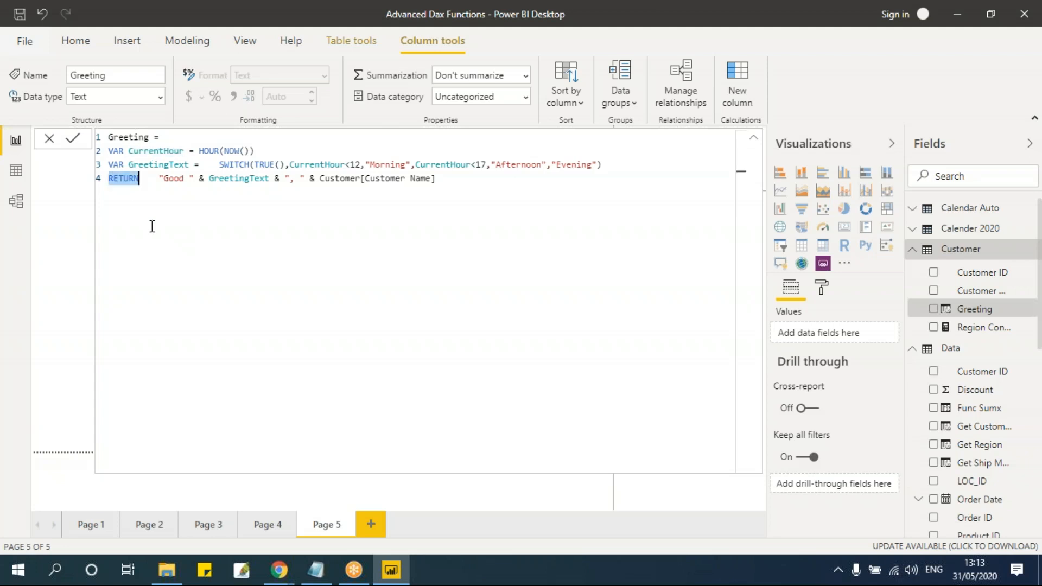
click(132, 209)
double_click(120, 178)
click(142, 200)
double_click(120, 175)
click(144, 221)
click(154, 179)
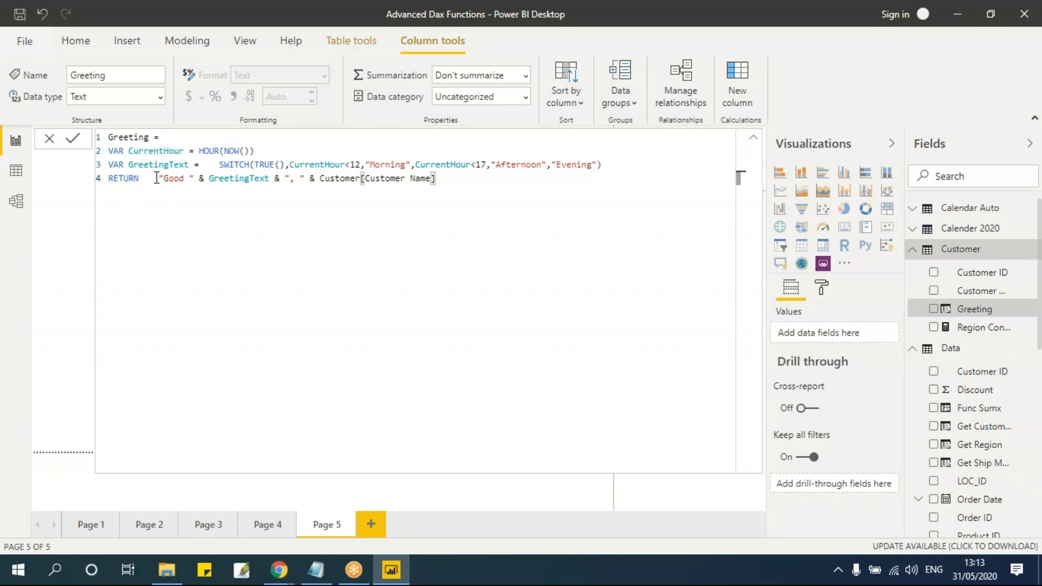
shift+click(485, 185)
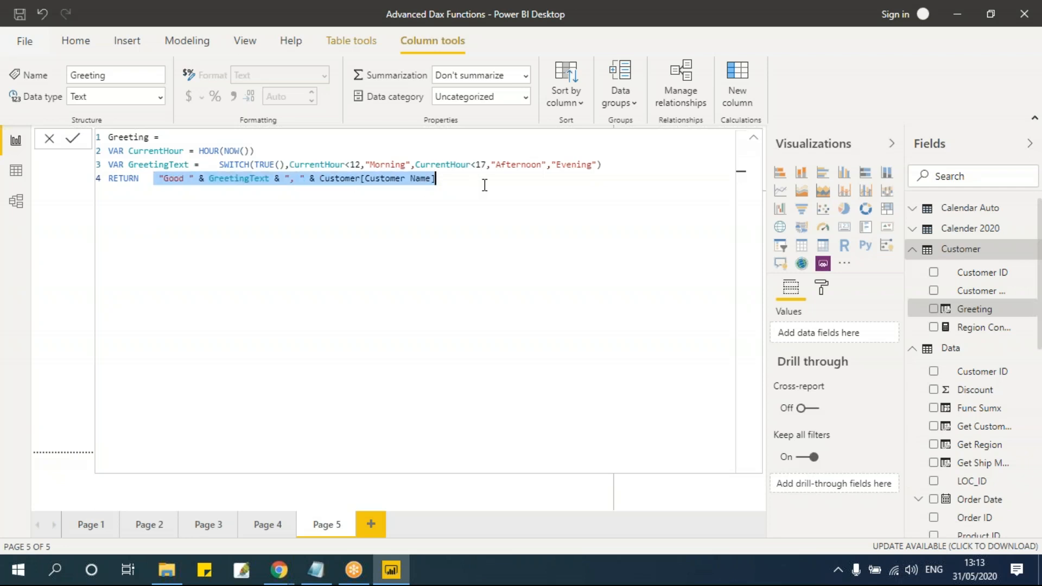
double_click(126, 137)
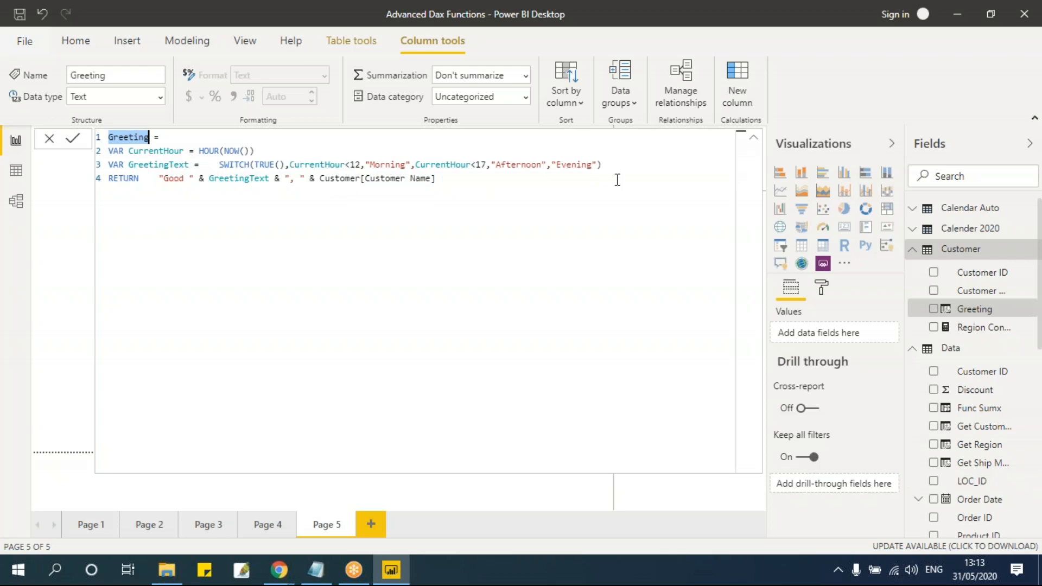
click(753, 137)
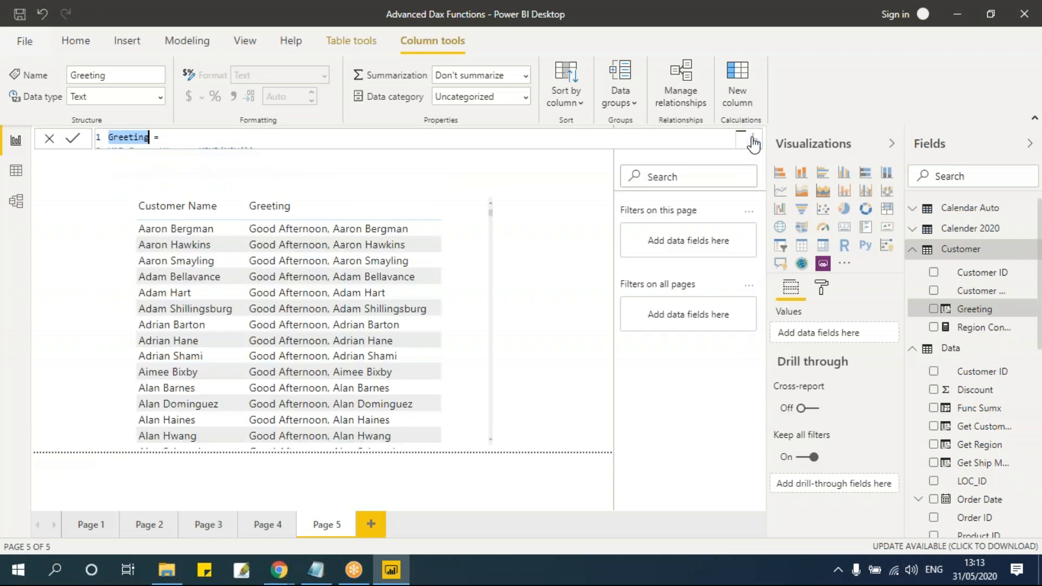
Switch to the Functions notes in Notepad and review them from the variable formulas back up to the Columns section at the beginning
click(315, 569)
scroll(274, 376, down, 15)
click(190, 347)
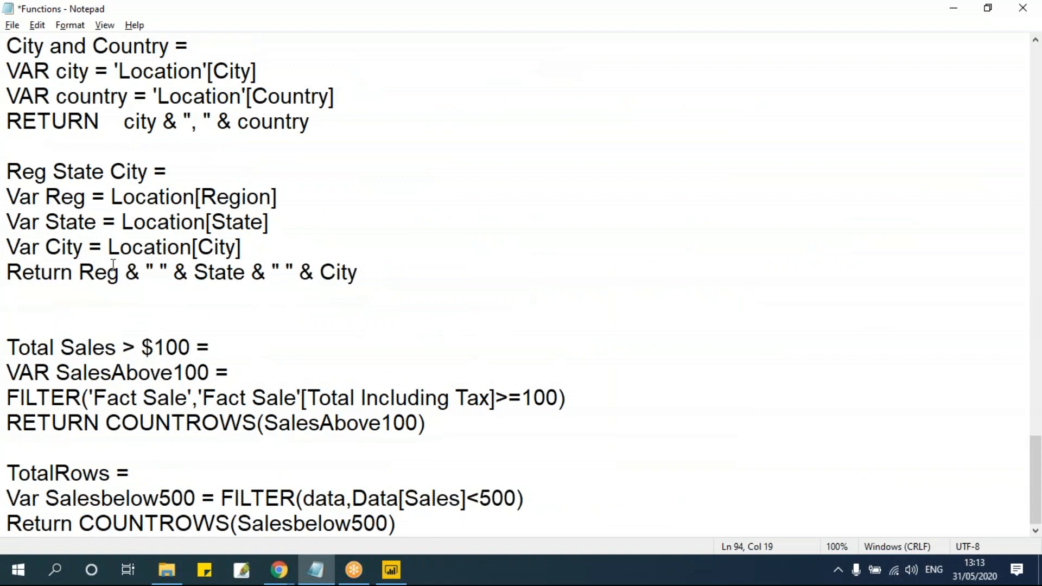
scroll(194, 446, up, 15)
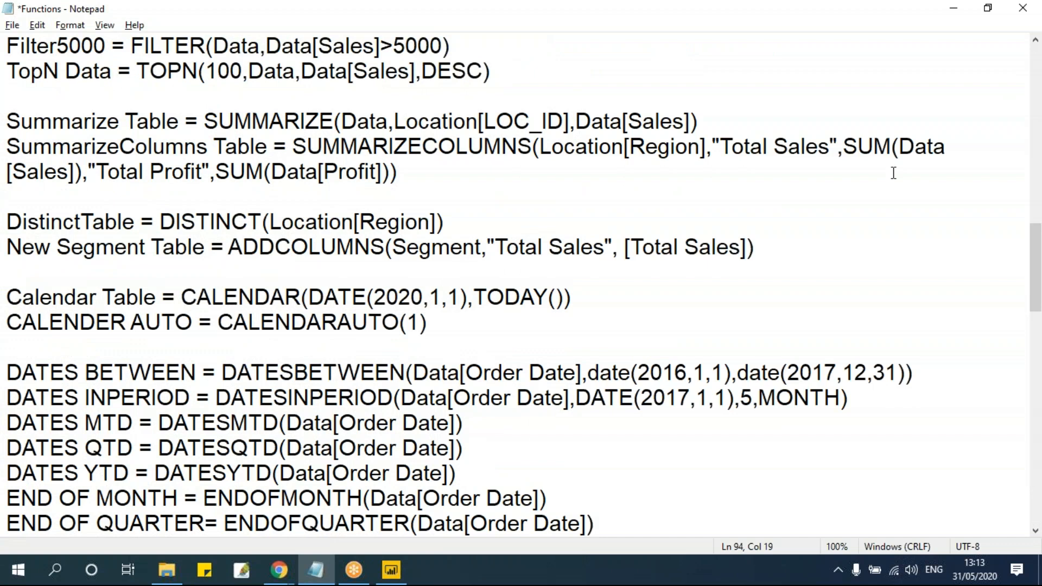
scroll(893, 172, up, 5)
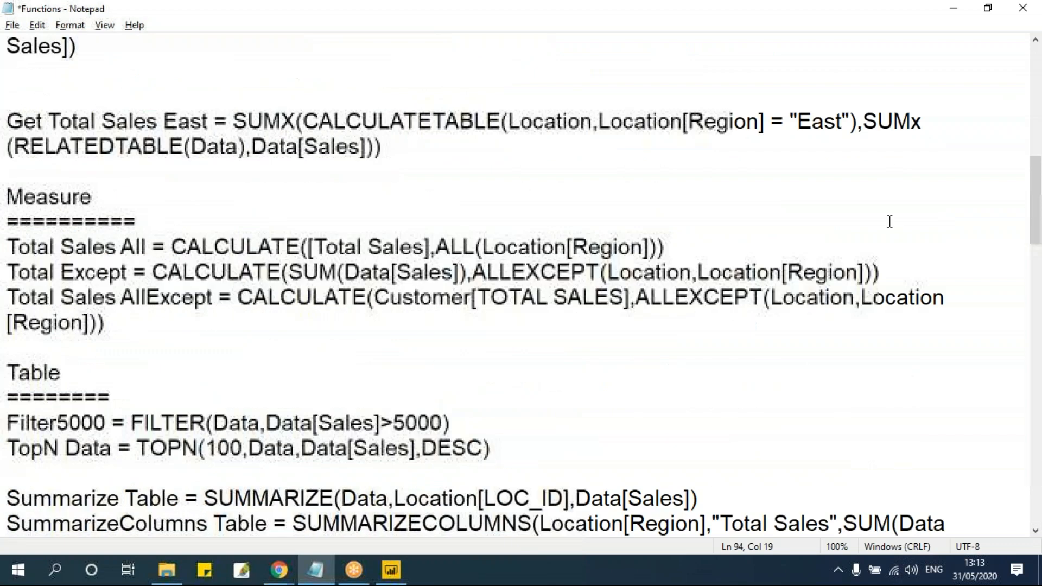
scroll(890, 222, up, 5)
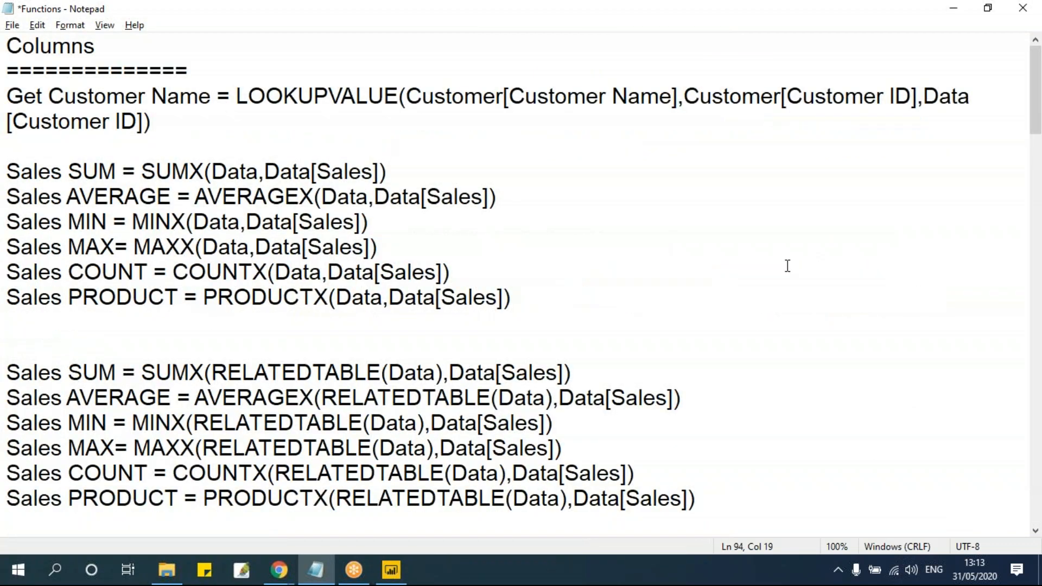
click(439, 232)
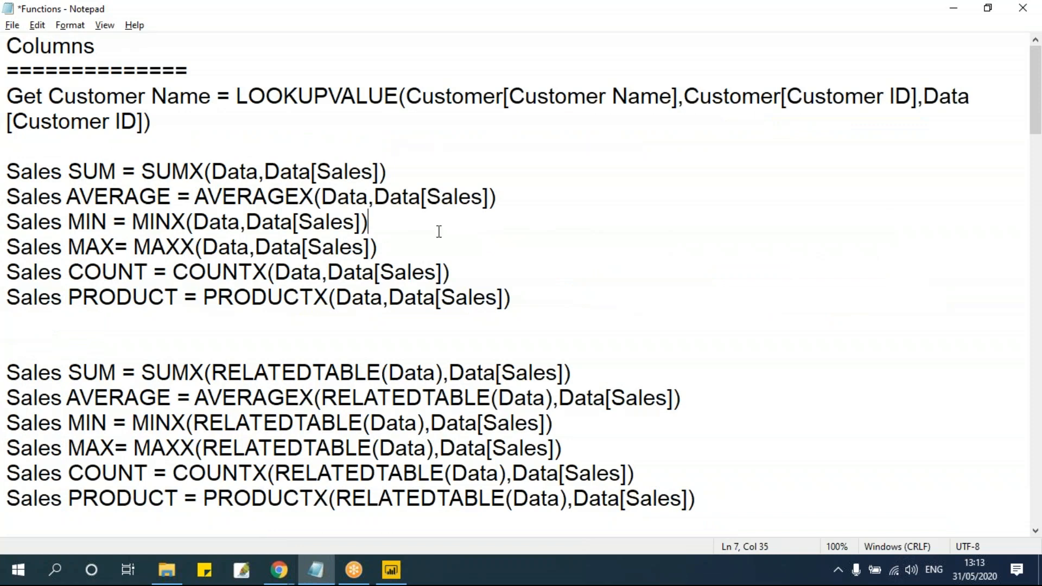